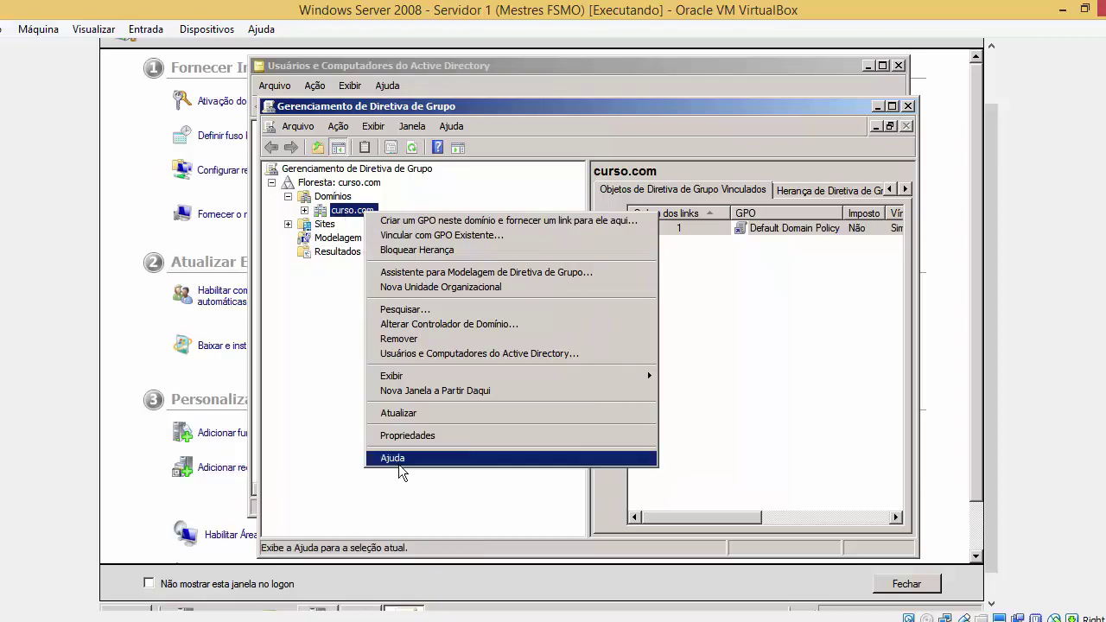
Bring up the PowerPoint presentation from the host taskbar
{"action": "right_click", "coordinate": [423, 615]}
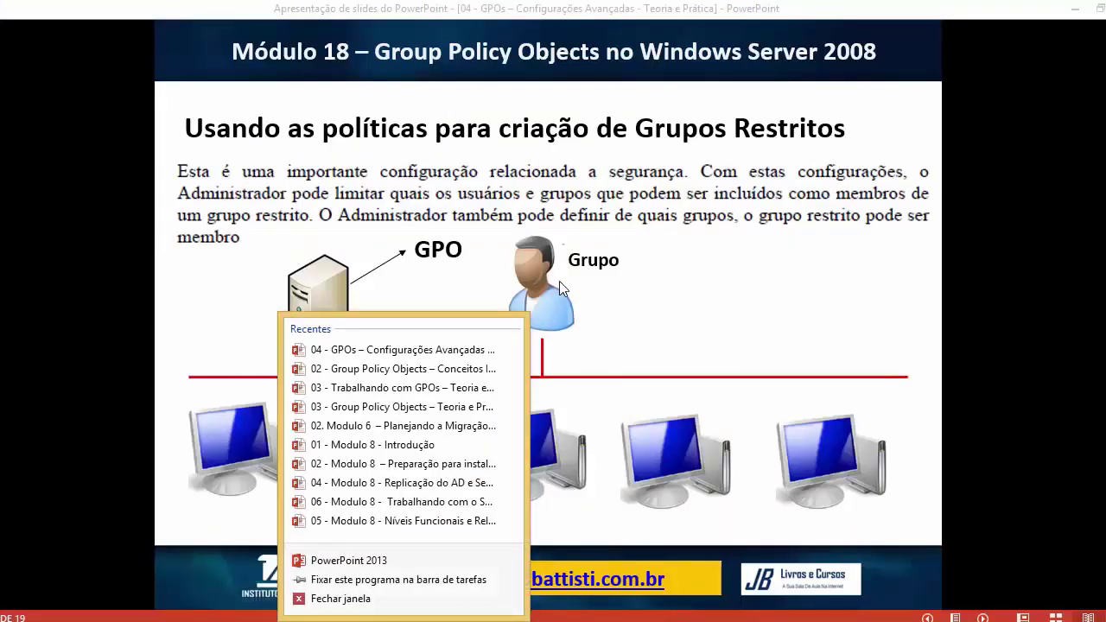
Dismiss the recent-presentations list and switch back to the Windows Server 2008 virtual machine
{"action": "left_click", "coordinate": [577, 304]}
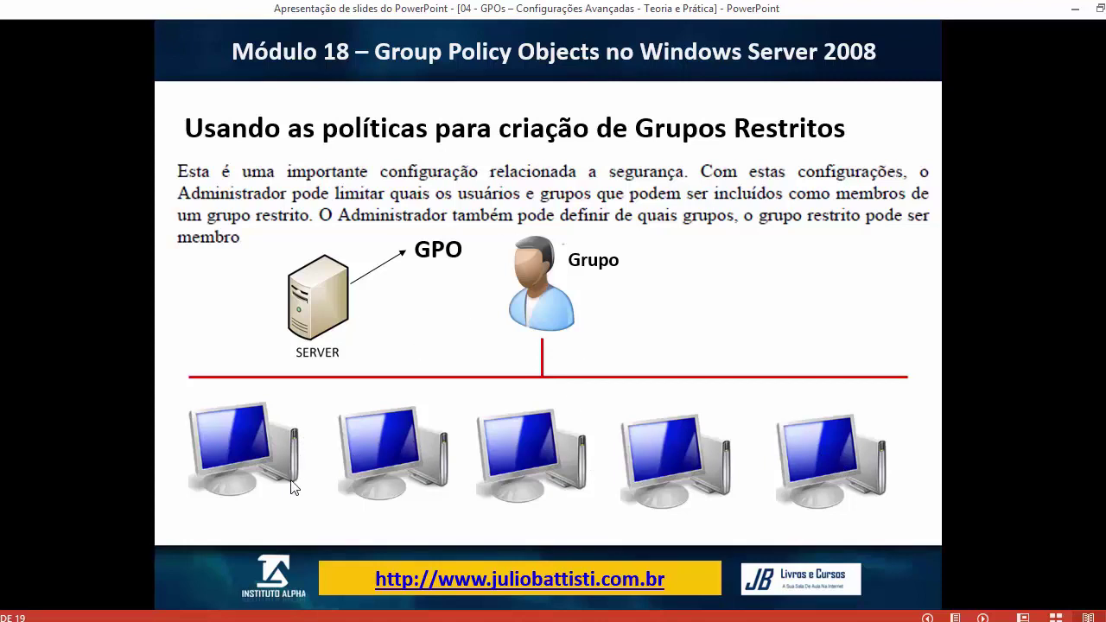
{"action": "mouse_move", "coordinate": [259, 615]}
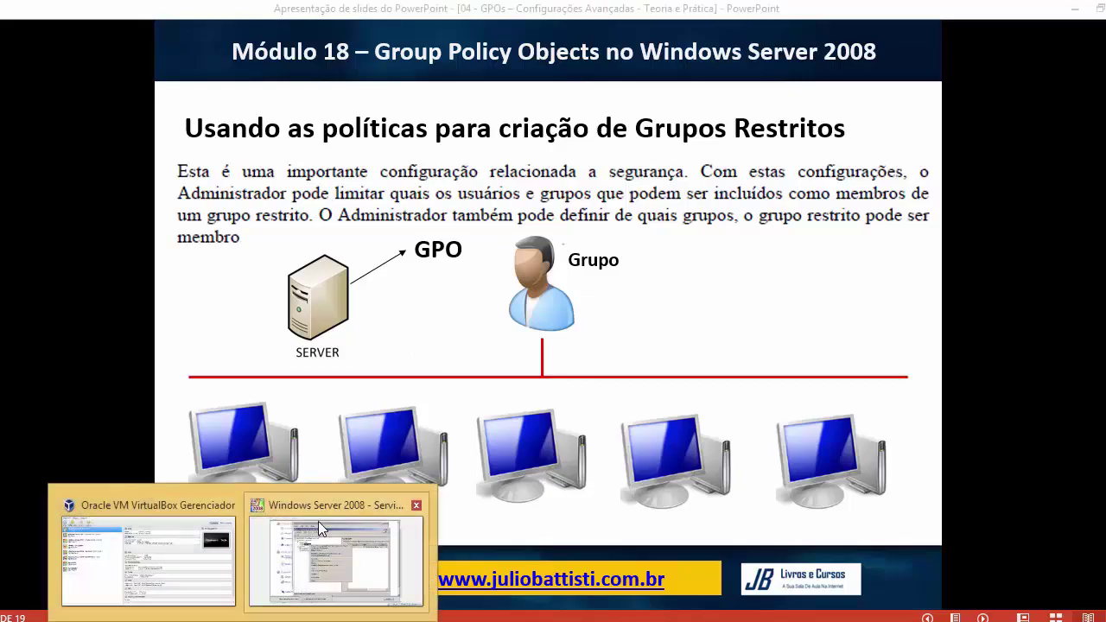
{"action": "left_click", "coordinate": [318, 522]}
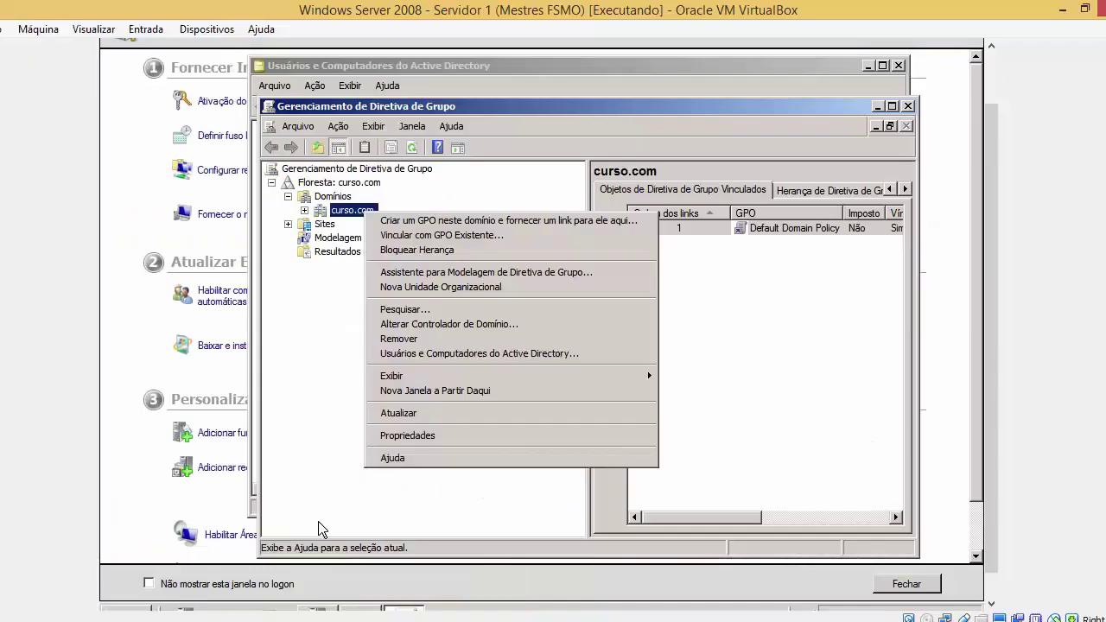
Clear the stray menus and expand curso.com in the console tree to show Default Domain Policy
{"action": "left_click_drag", "start_coordinate": [987, 394], "coordinate": [988, 422]}
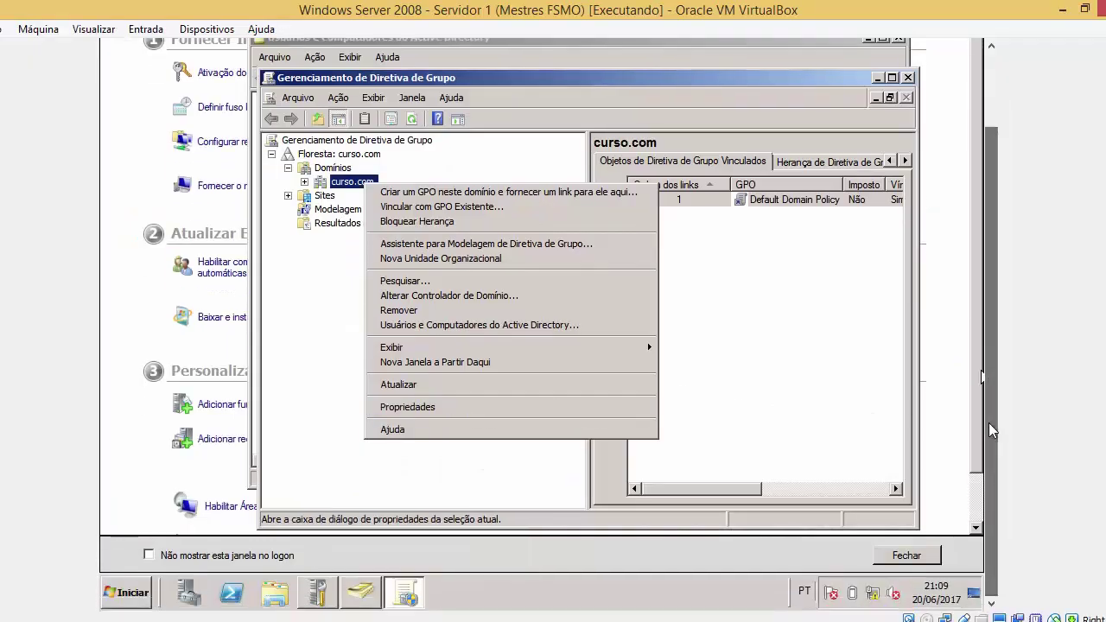
{"action": "left_click", "coordinate": [954, 411]}
{"action": "key", "text": "super"}
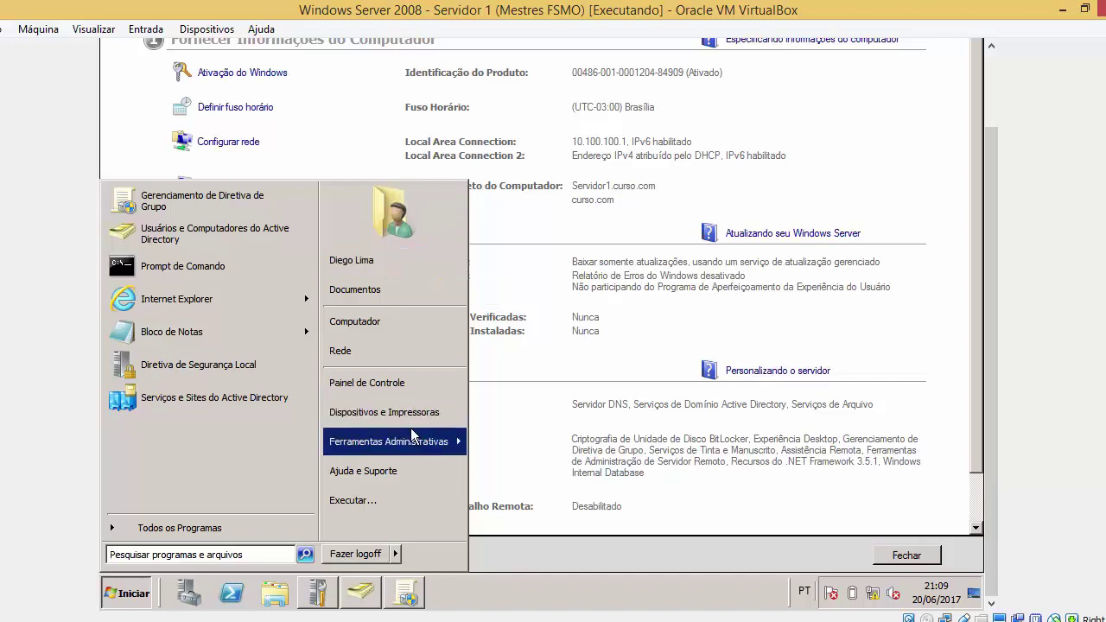
{"action": "mouse_move", "coordinate": [415, 441]}
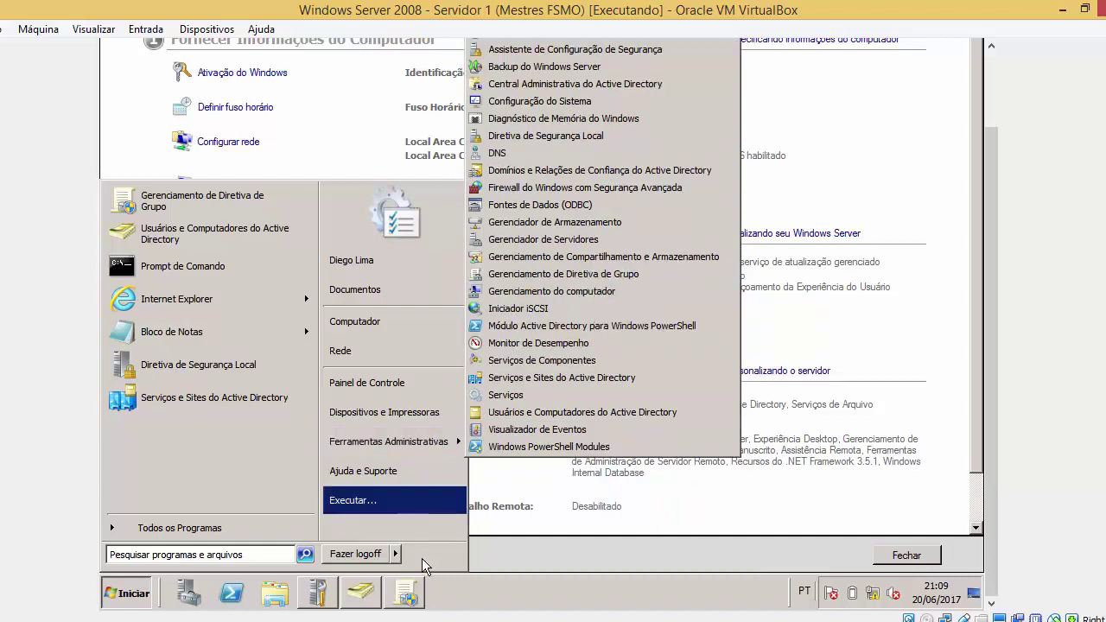
{"action": "left_click", "coordinate": [412, 594]}
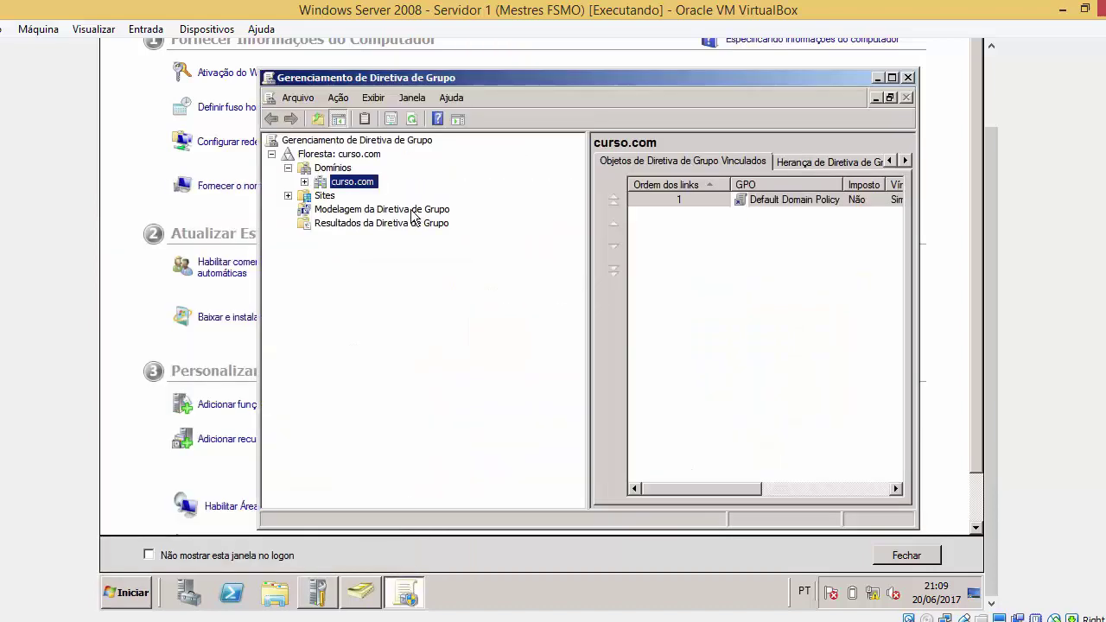
{"action": "left_click", "coordinate": [304, 182]}
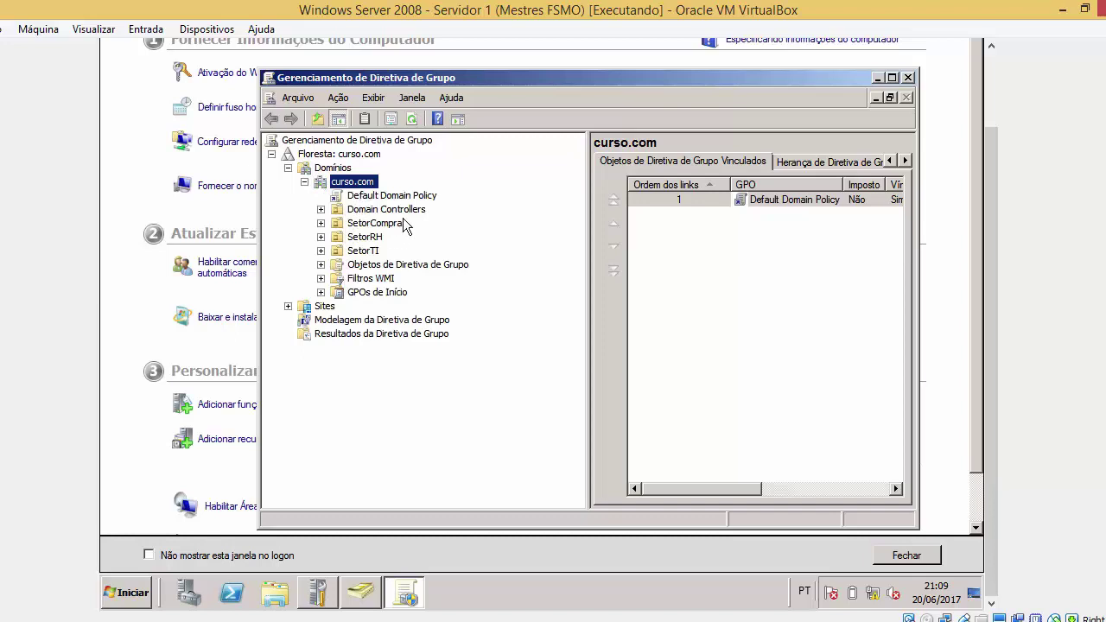
{"action": "right_click", "coordinate": [372, 184]}
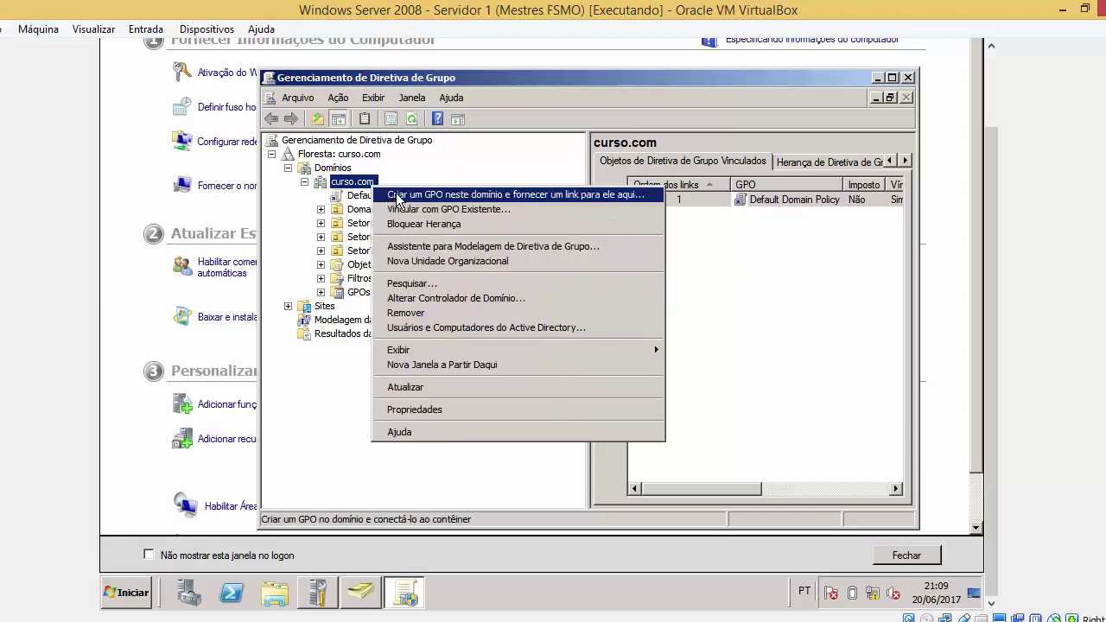
{"action": "left_click", "coordinate": [429, 81]}
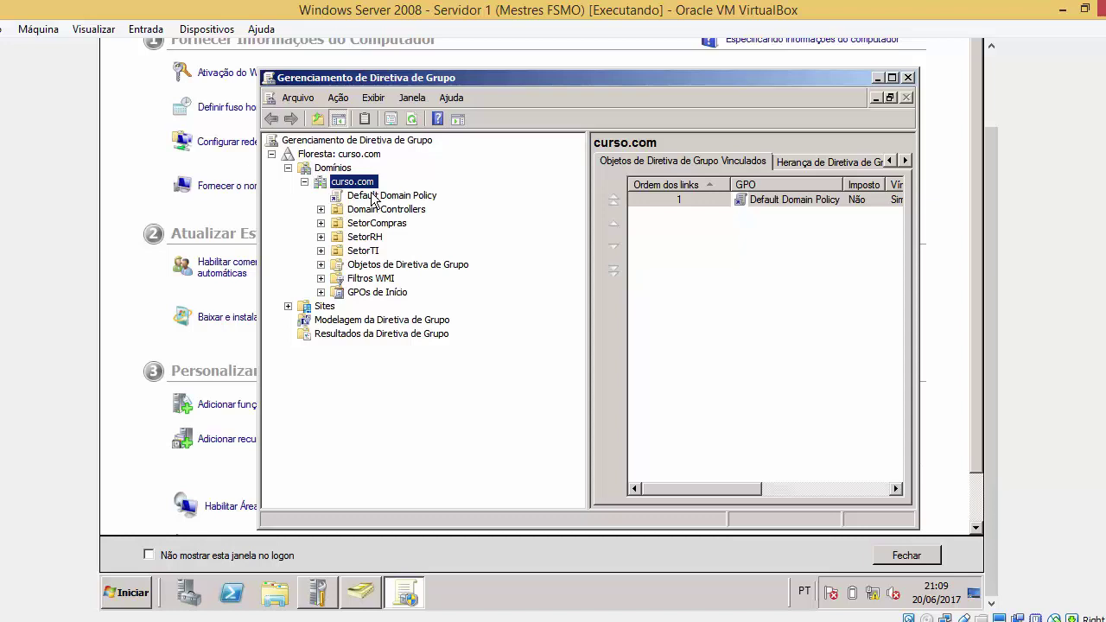
Open Default Domain Policy in the policy editor via Editar..., acknowledging the link warning
{"action": "left_click", "coordinate": [405, 202]}
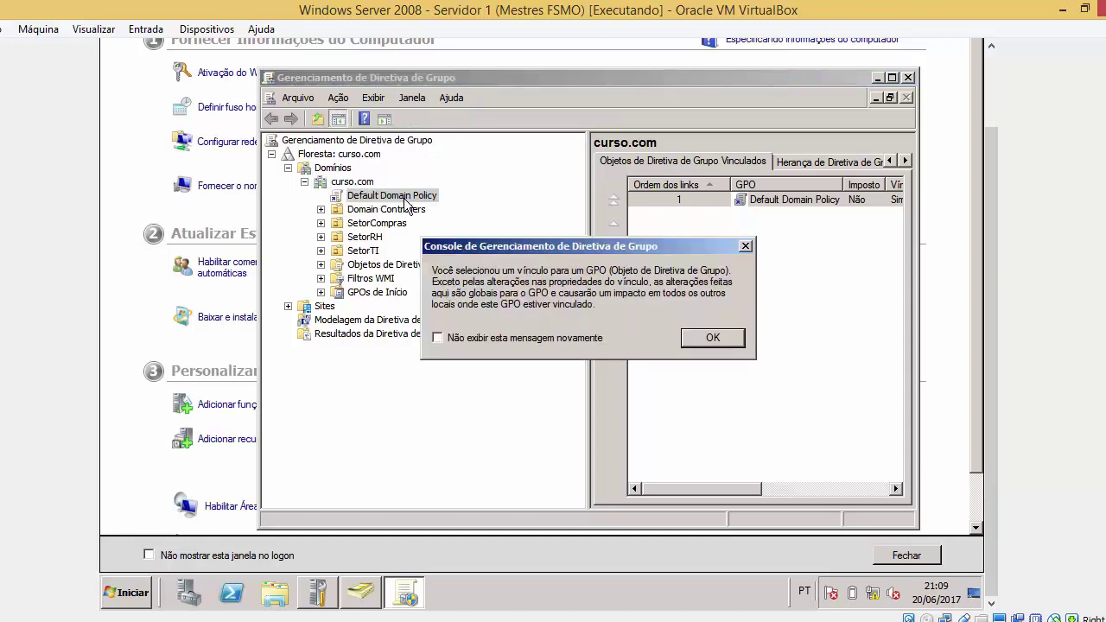
{"action": "left_click", "coordinate": [699, 337]}
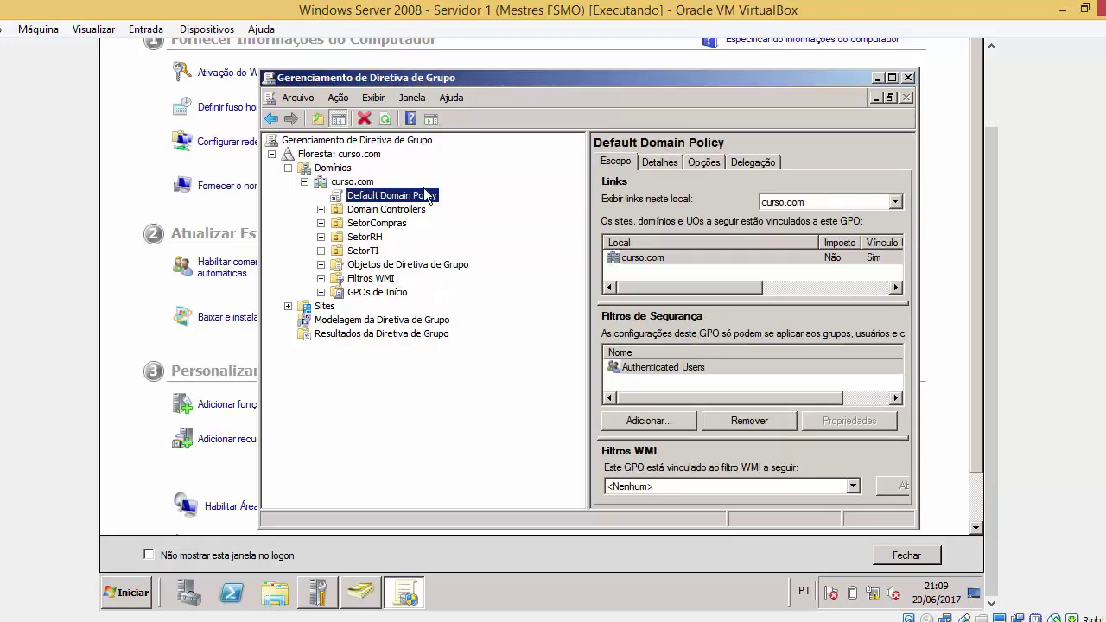
{"action": "right_click", "coordinate": [430, 197]}
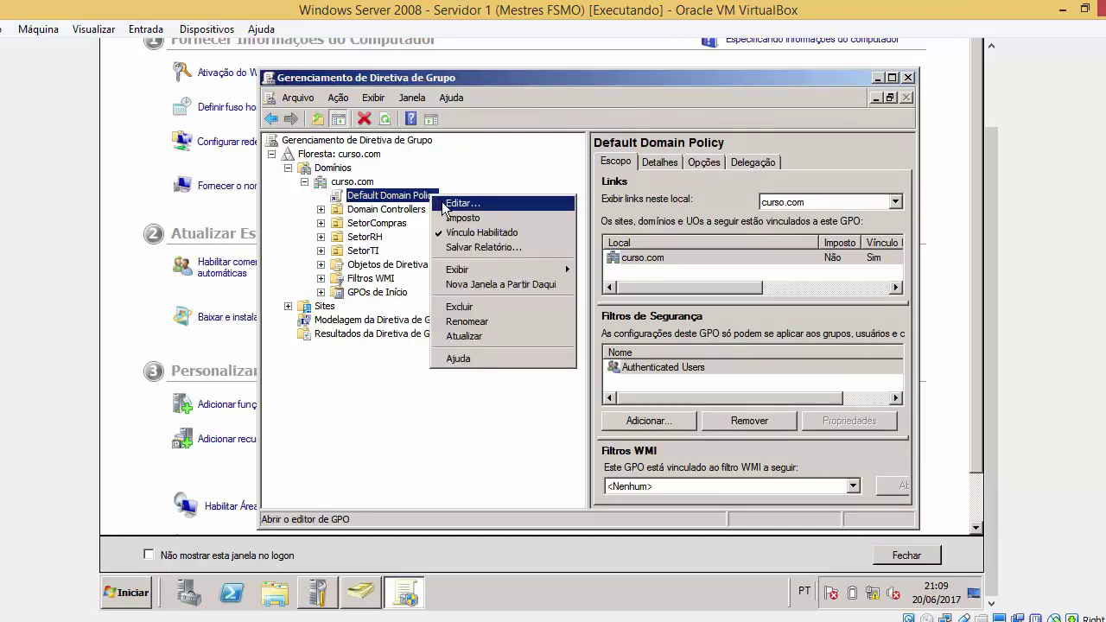
{"action": "left_click", "coordinate": [442, 205]}
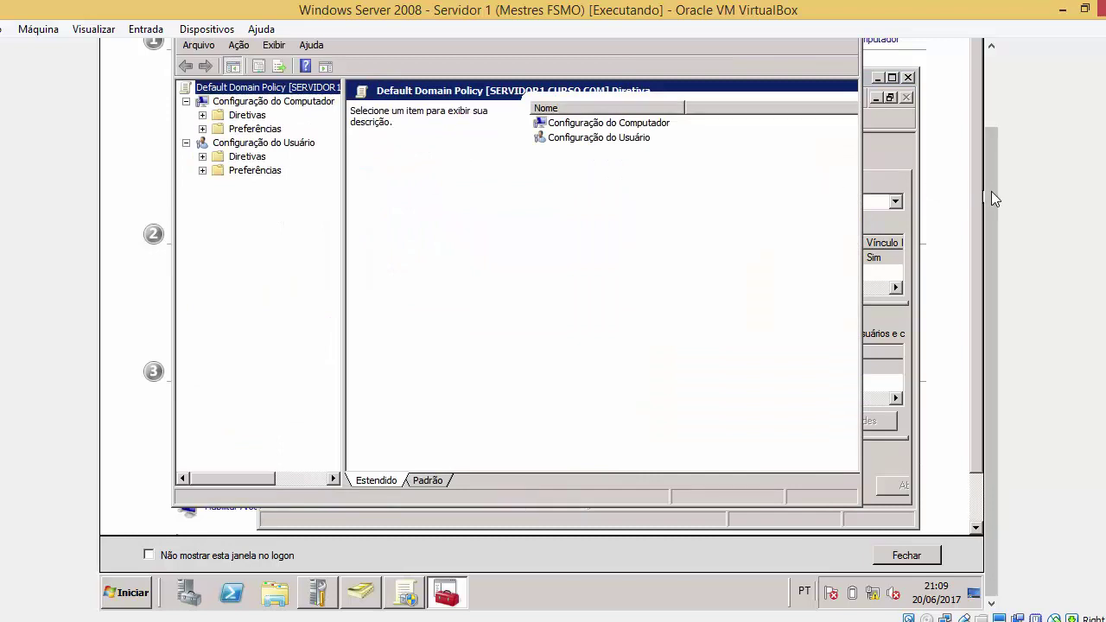
{"action": "left_click_drag", "start_coordinate": [991, 191], "coordinate": [994, 165]}
{"action": "left_click_drag", "start_coordinate": [813, 59], "coordinate": [856, 67]}
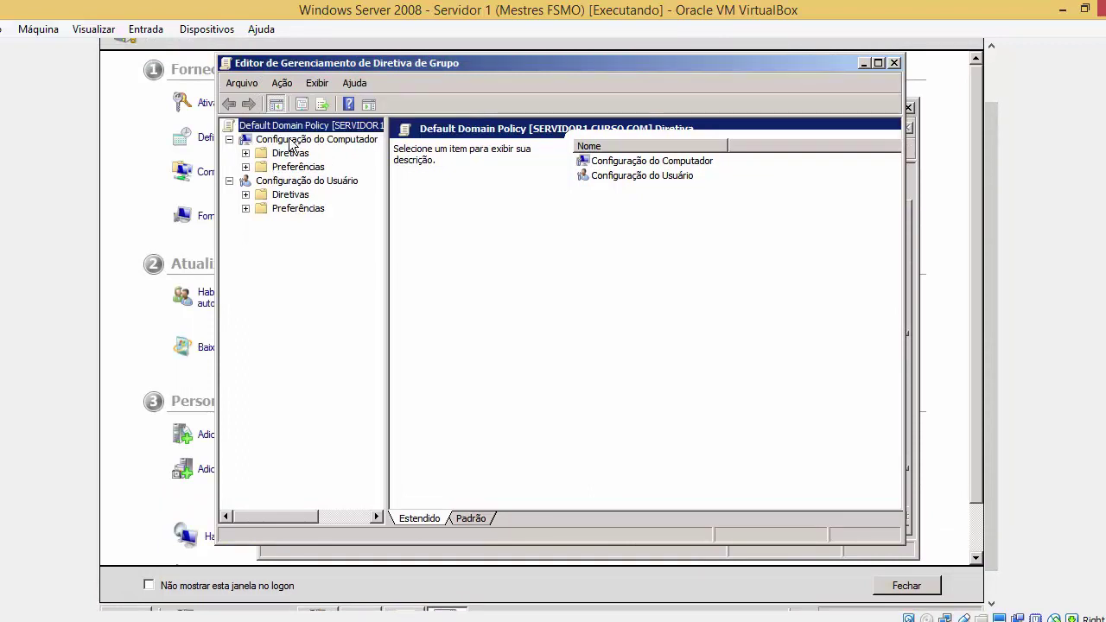
Navigate Computer Configuration > Windows Settings > Security Settings and open Grupos restritos, dismissing parsing errors
{"action": "left_click", "coordinate": [245, 153]}
{"action": "left_click", "coordinate": [656, 338]}
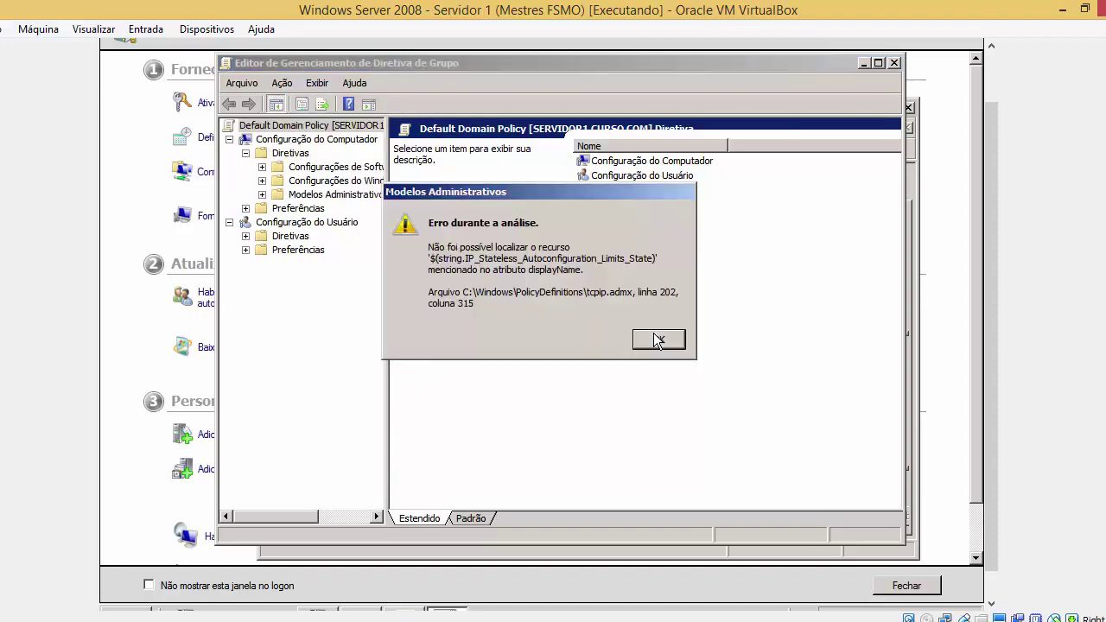
{"action": "left_click", "coordinate": [656, 340]}
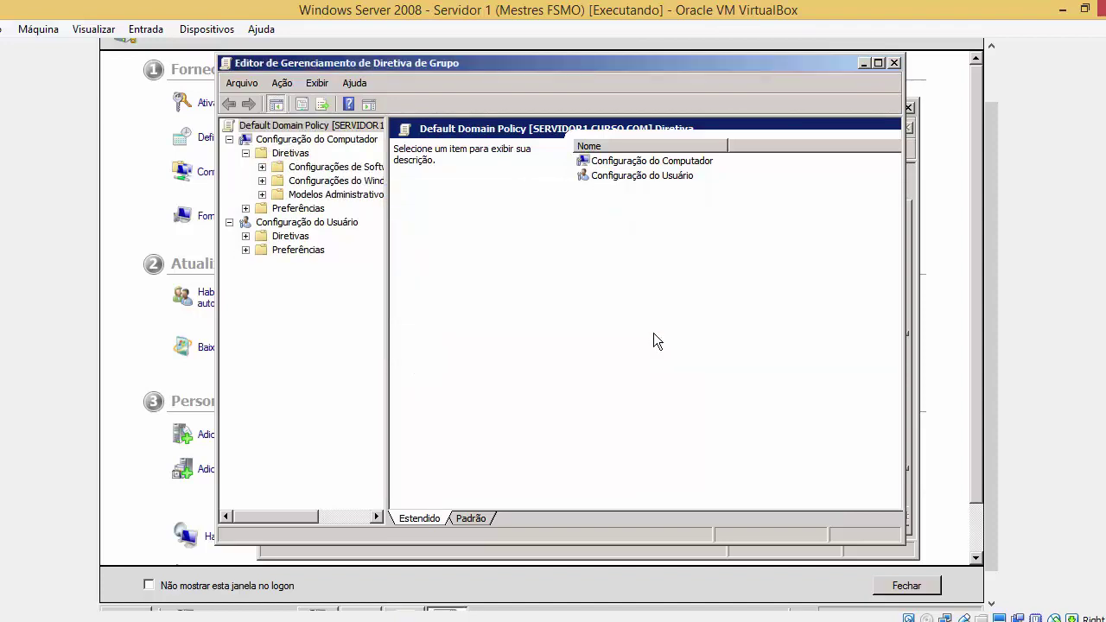
{"action": "left_click", "coordinate": [262, 196]}
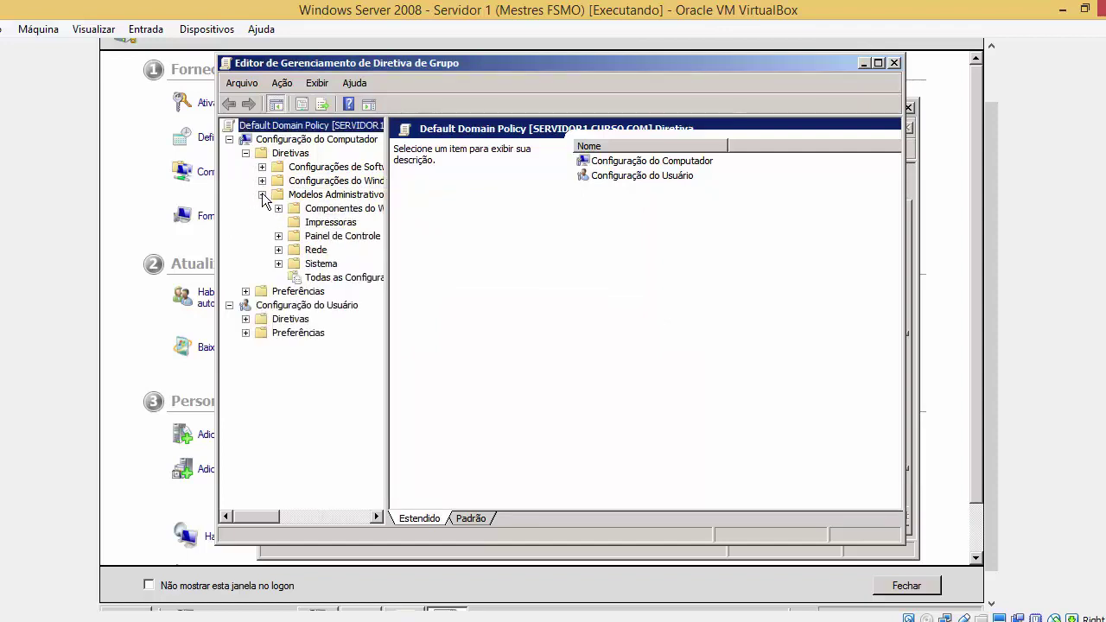
{"action": "left_click", "coordinate": [262, 195]}
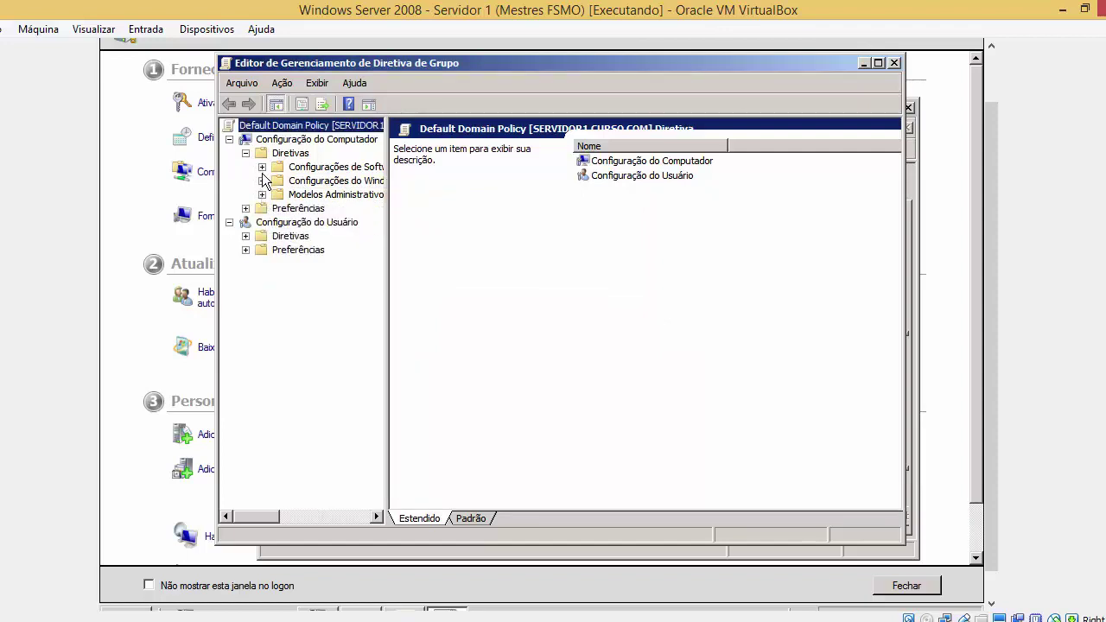
{"action": "left_click", "coordinate": [262, 180]}
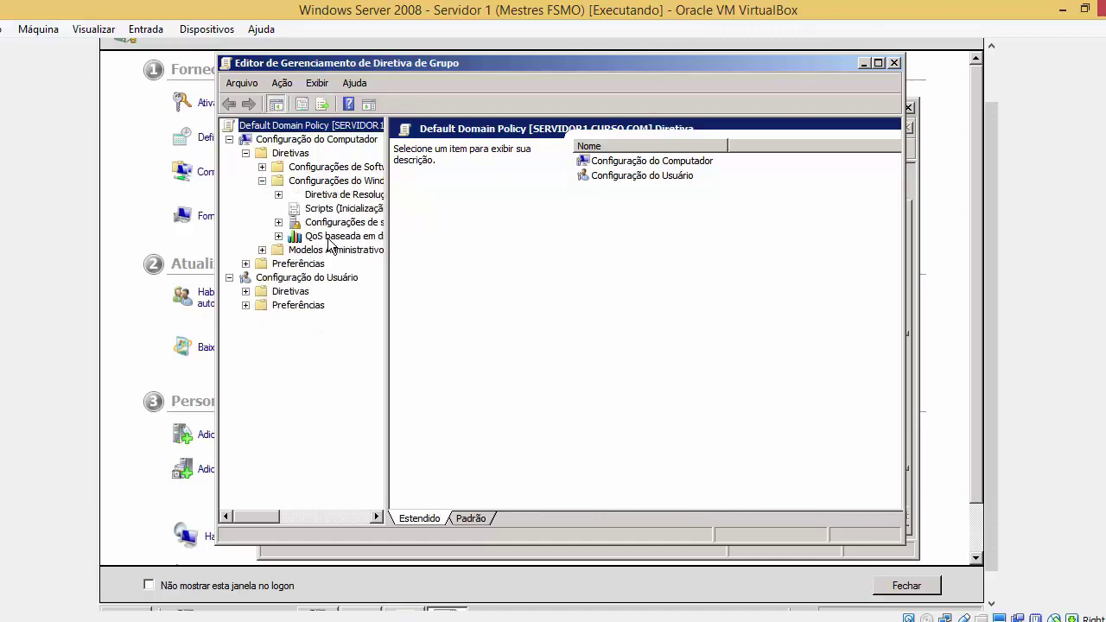
{"action": "left_click_drag", "start_coordinate": [383, 348], "coordinate": [464, 341]}
{"action": "double_click", "coordinate": [390, 223]}
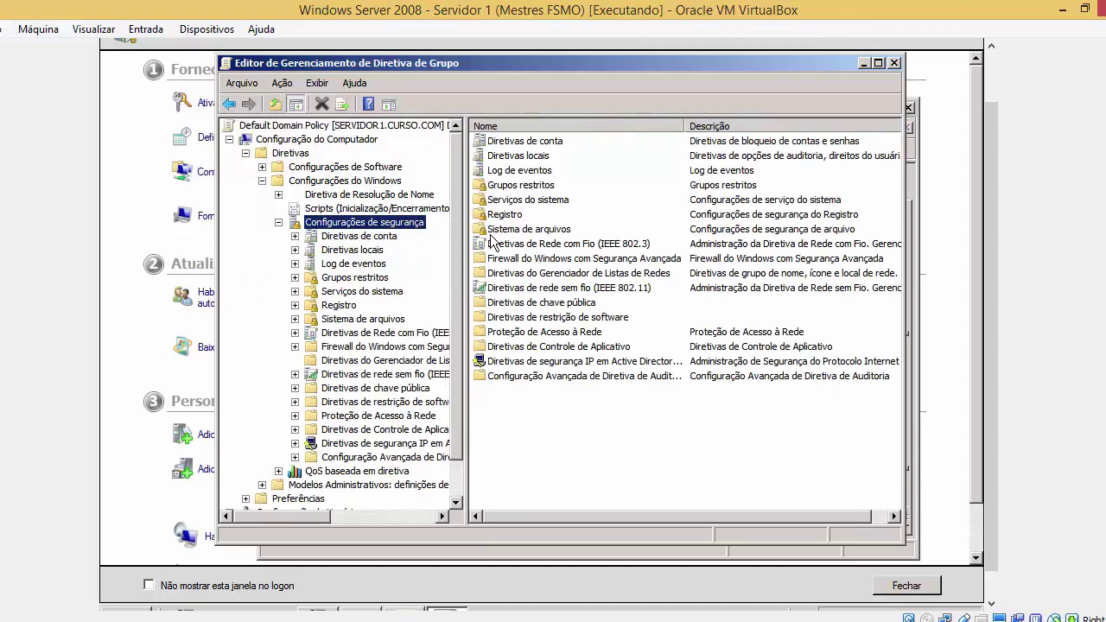
{"action": "left_click", "coordinate": [543, 185]}
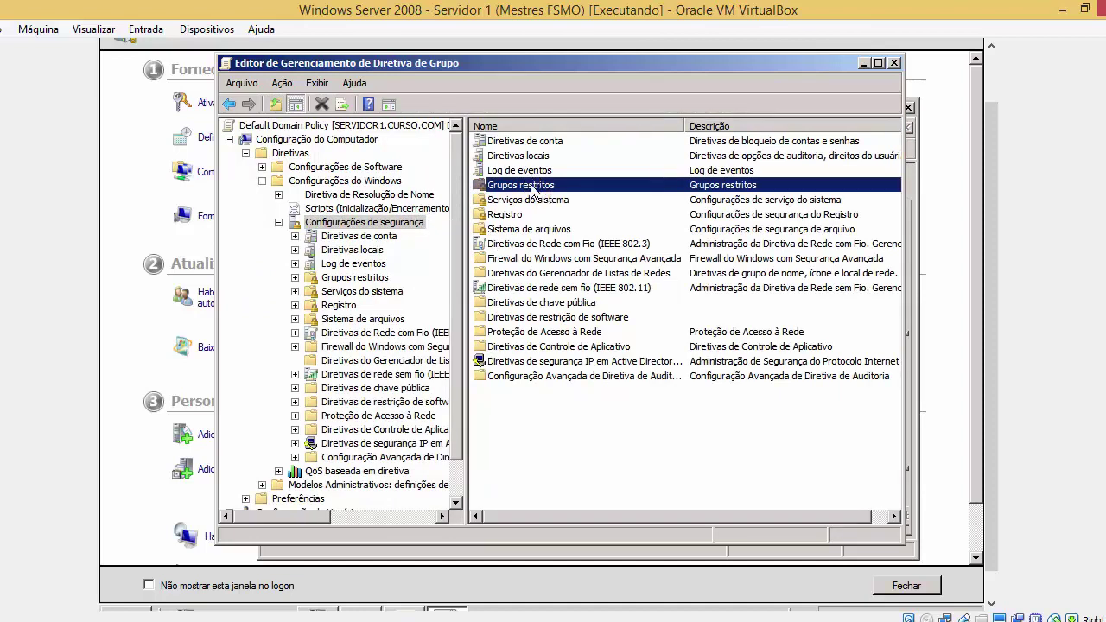
{"action": "double_click", "coordinate": [532, 187]}
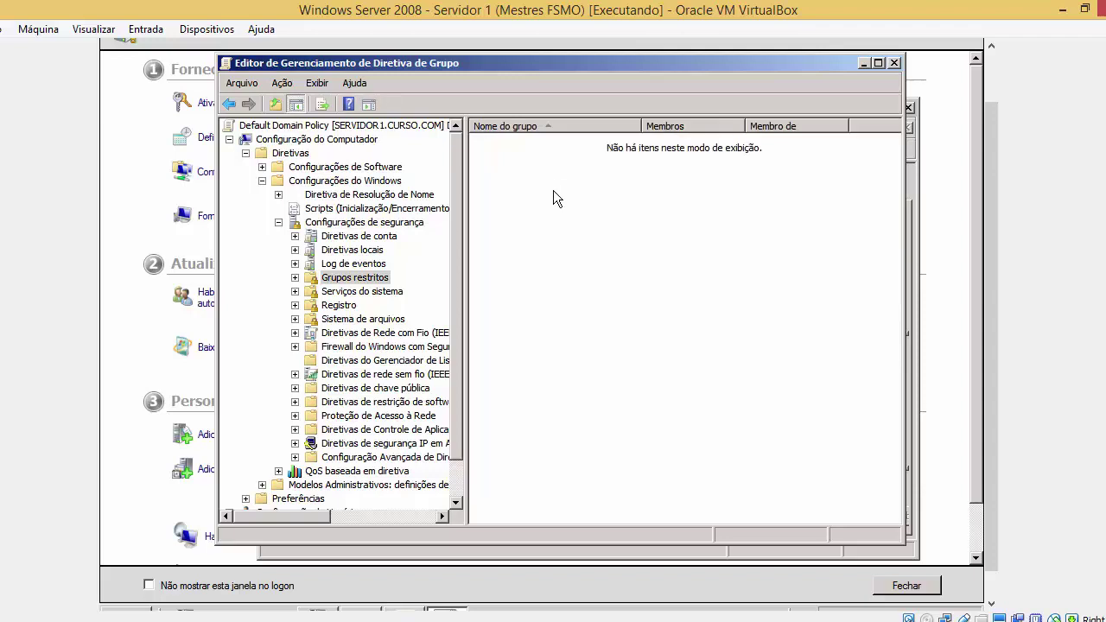
Choose Adicionar Grupo... from the Grupos restritos pane's context menu
{"action": "right_click", "coordinate": [552, 190]}
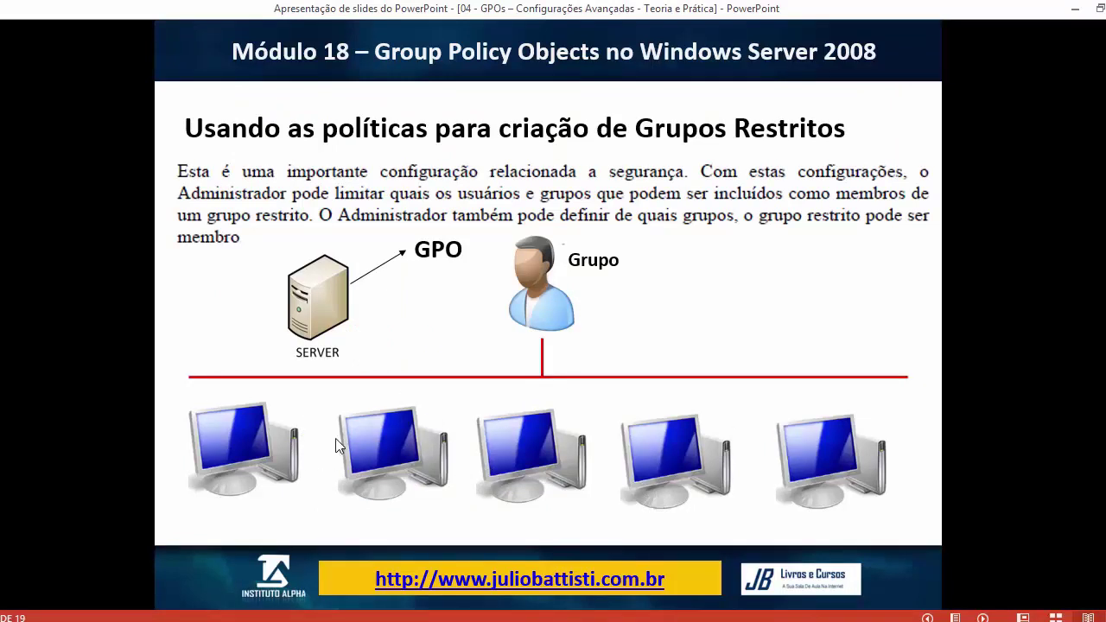
{"action": "left_click", "coordinate": [351, 553]}
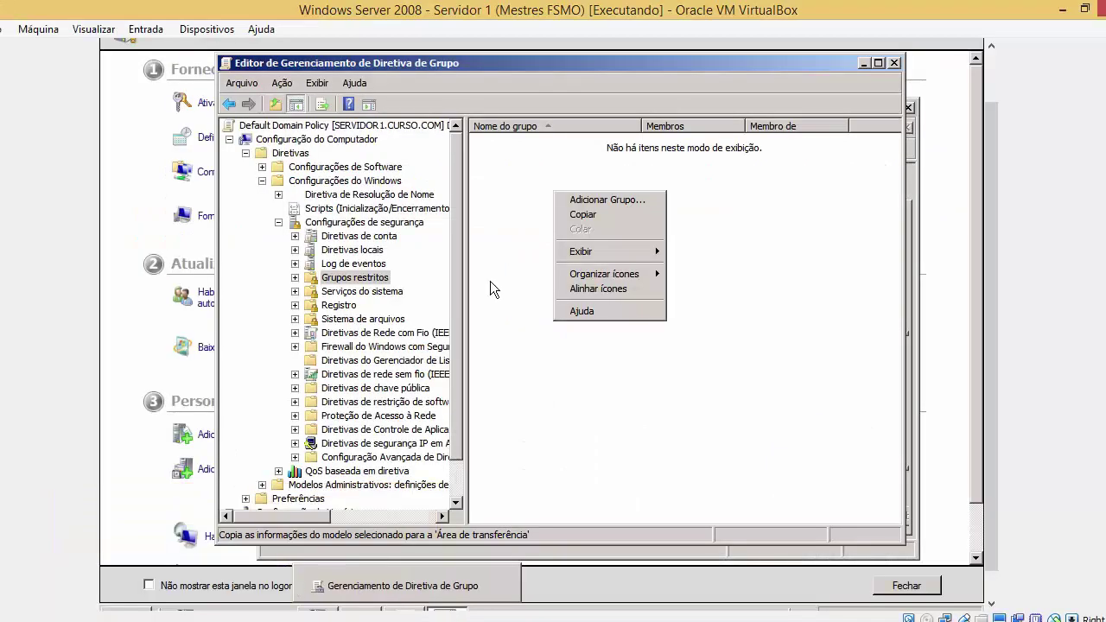
{"action": "left_click", "coordinate": [596, 203]}
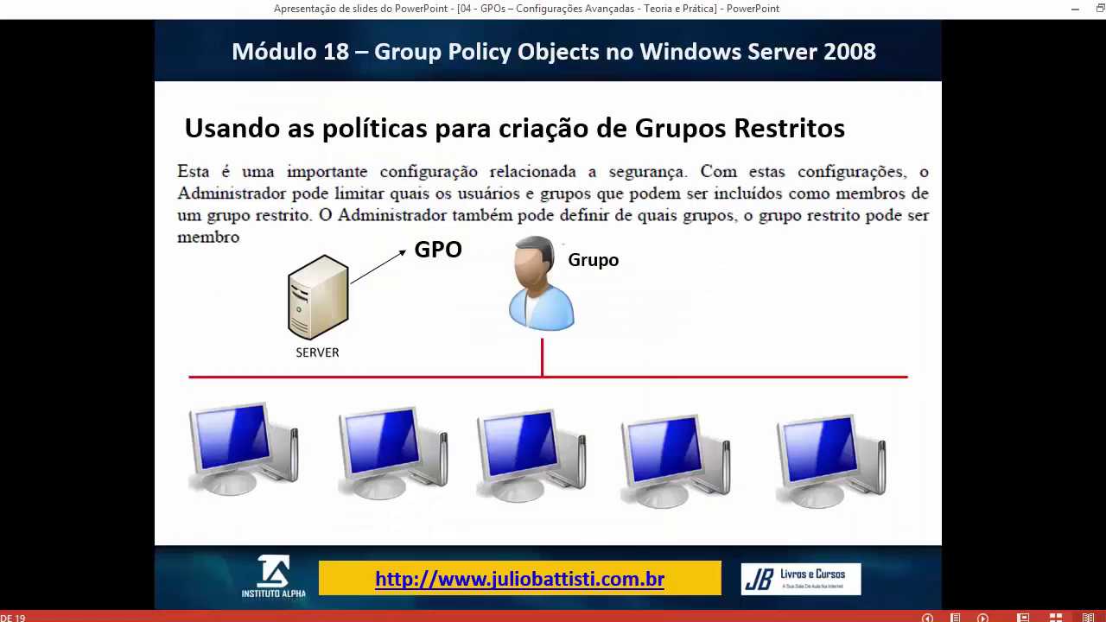
{"action": "mouse_move", "coordinate": [274, 615]}
{"action": "left_click", "coordinate": [320, 554]}
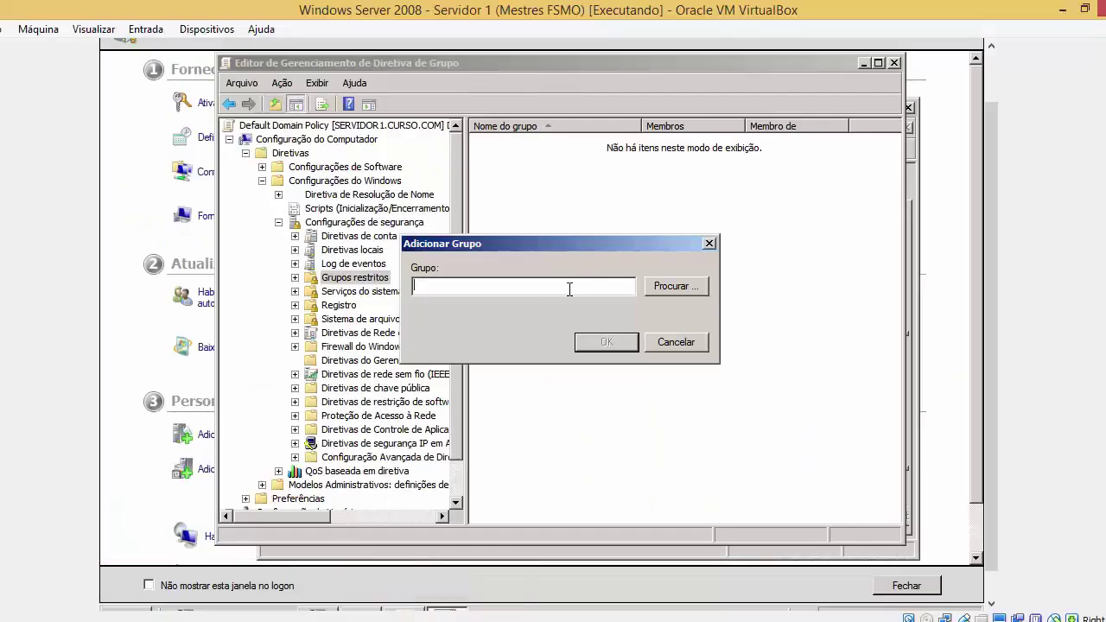
Name the new restricted group 'Administradores' and confirm it
{"action": "left_click_drag", "start_coordinate": [568, 245], "coordinate": [629, 221]}
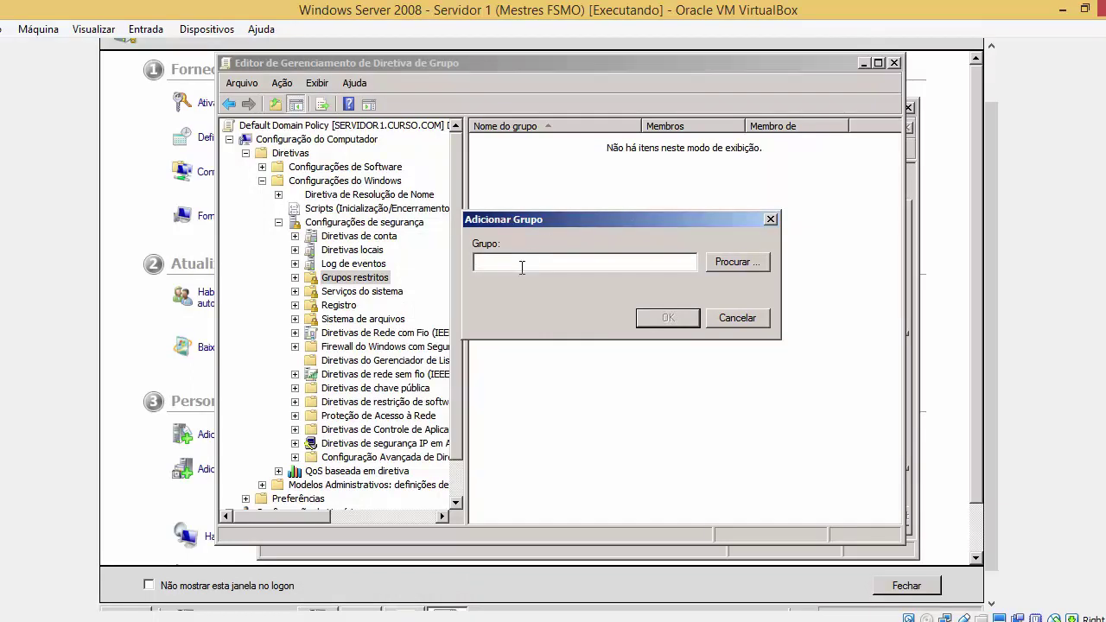
{"action": "type", "text": "Administradores"}
{"action": "left_click", "coordinate": [669, 315]}
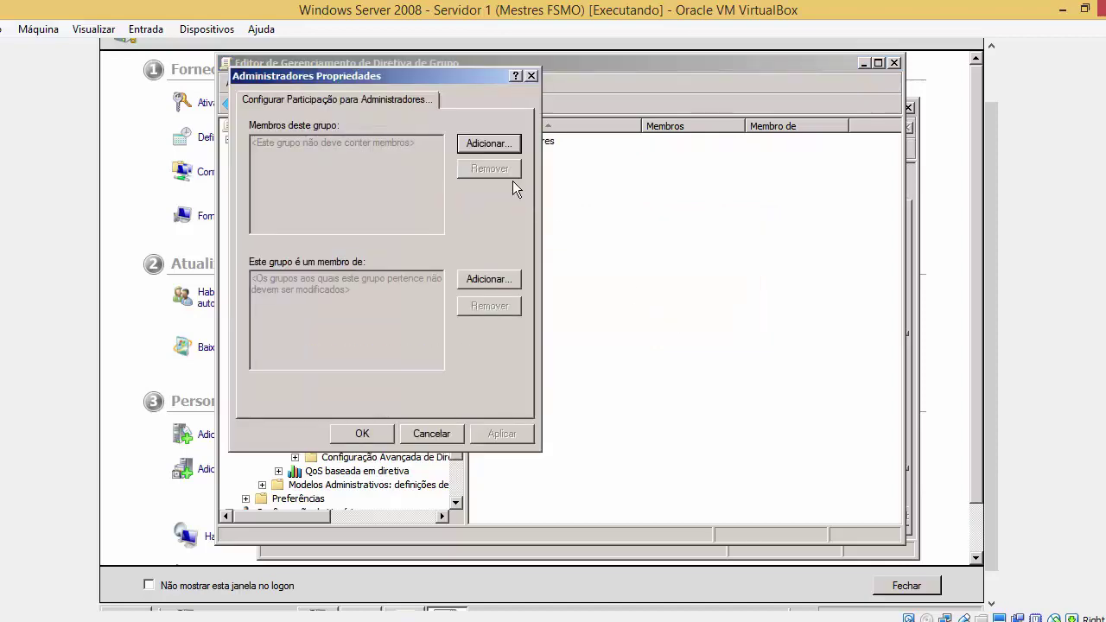
{"action": "left_click_drag", "start_coordinate": [450, 76], "coordinate": [675, 94]}
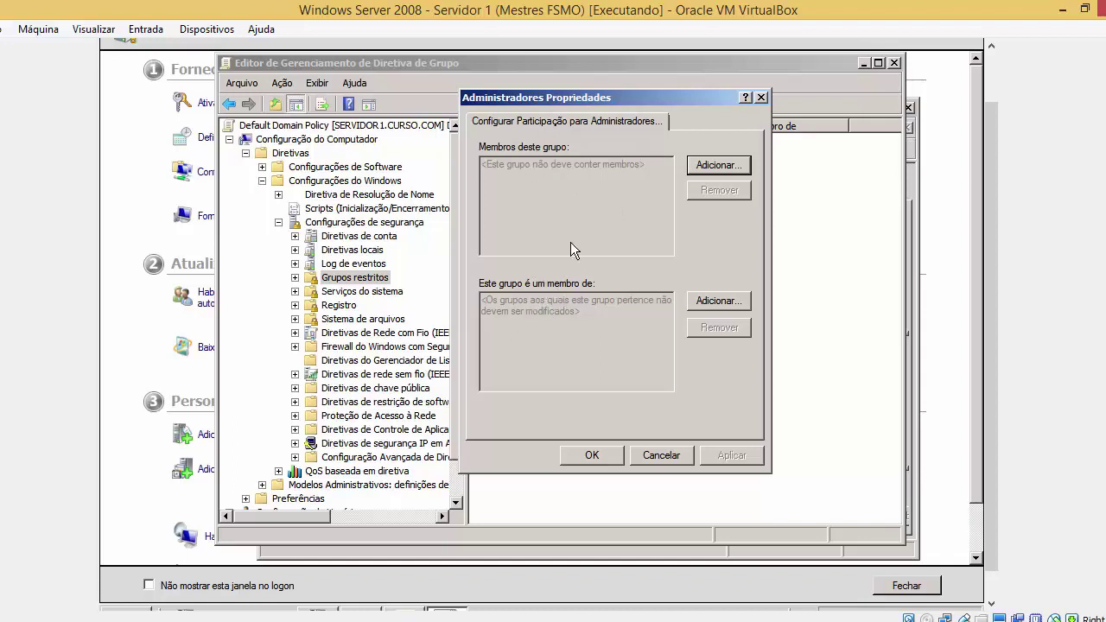
Enter two user account names, one after the other, under Membros deste grupo
{"action": "left_click", "coordinate": [704, 169]}
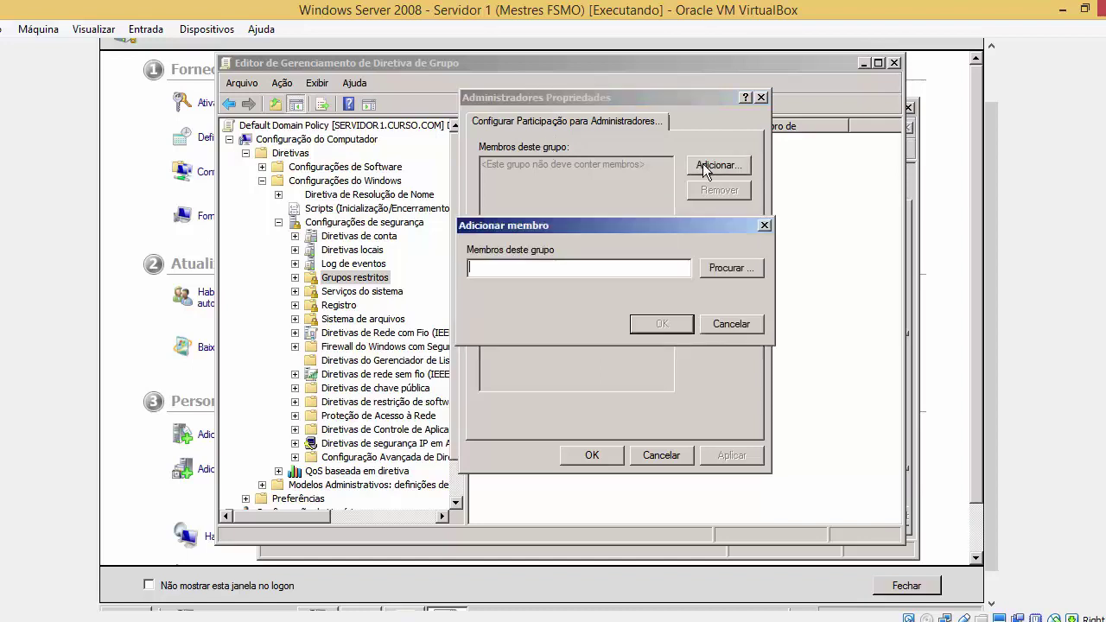
{"action": "key", "text": "Return"}
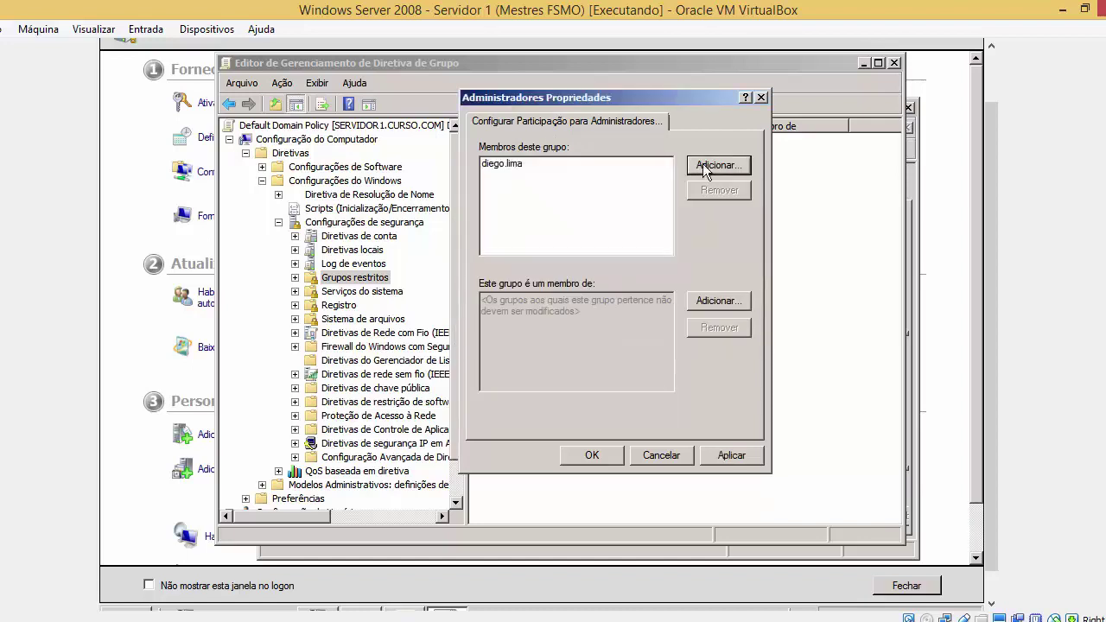
{"action": "left_click", "coordinate": [703, 163]}
{"action": "type", "text": "juli"}
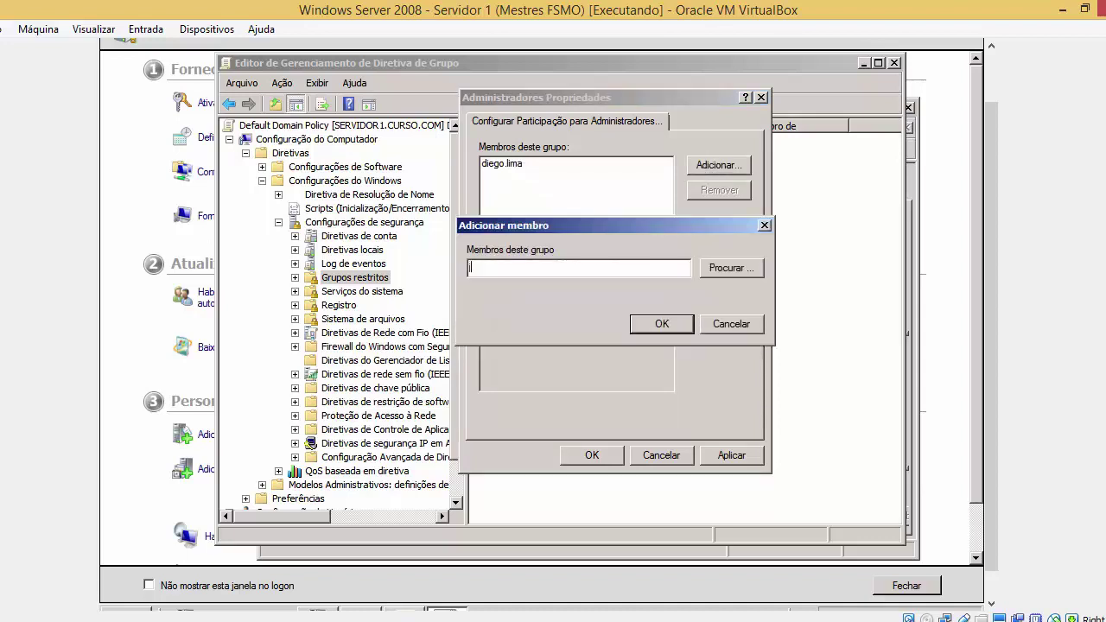
{"action": "type", "text": "o"}
{"action": "key", "text": "Return"}
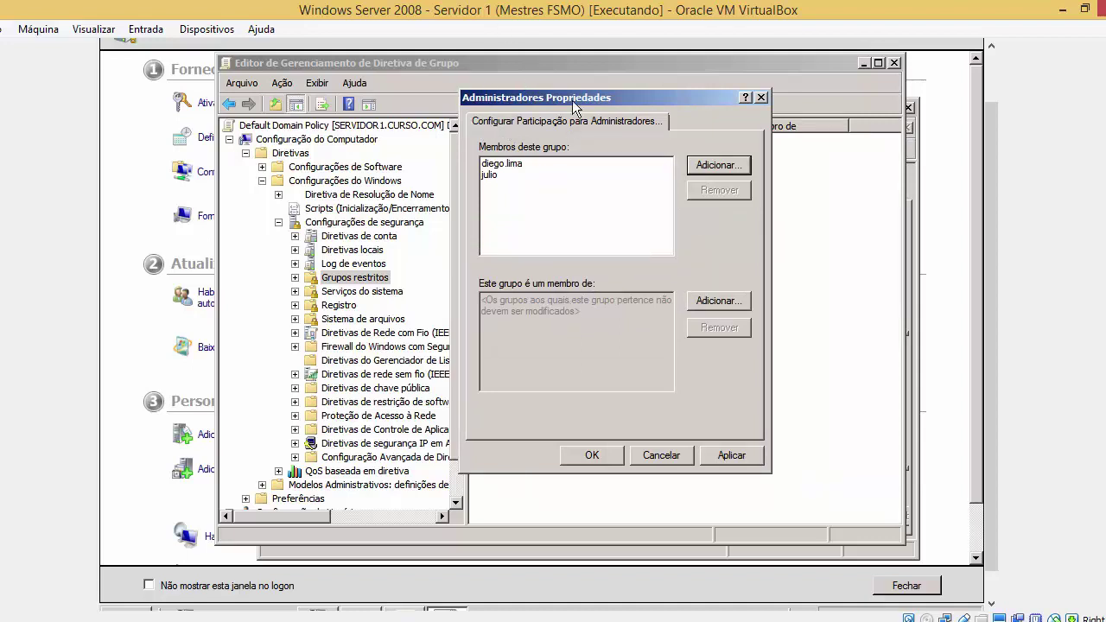
{"action": "left_click_drag", "start_coordinate": [573, 92], "coordinate": [632, 87]}
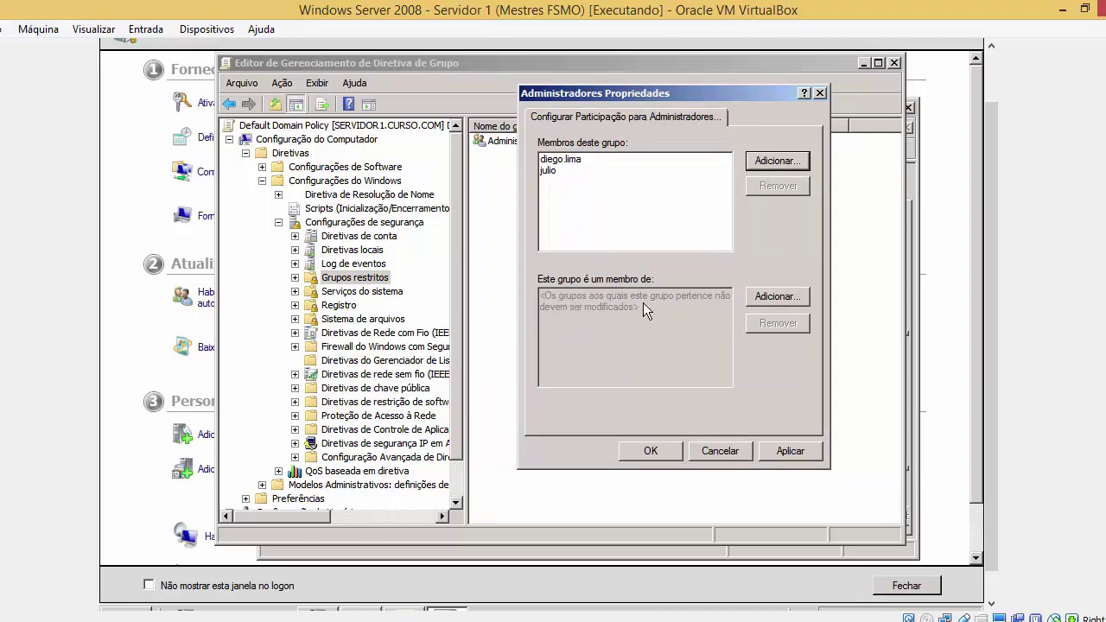
Remove the mistakenly added 'administ' entry from the member-of list
{"action": "left_click", "coordinate": [748, 296]}
{"action": "type", "text": "administ"}
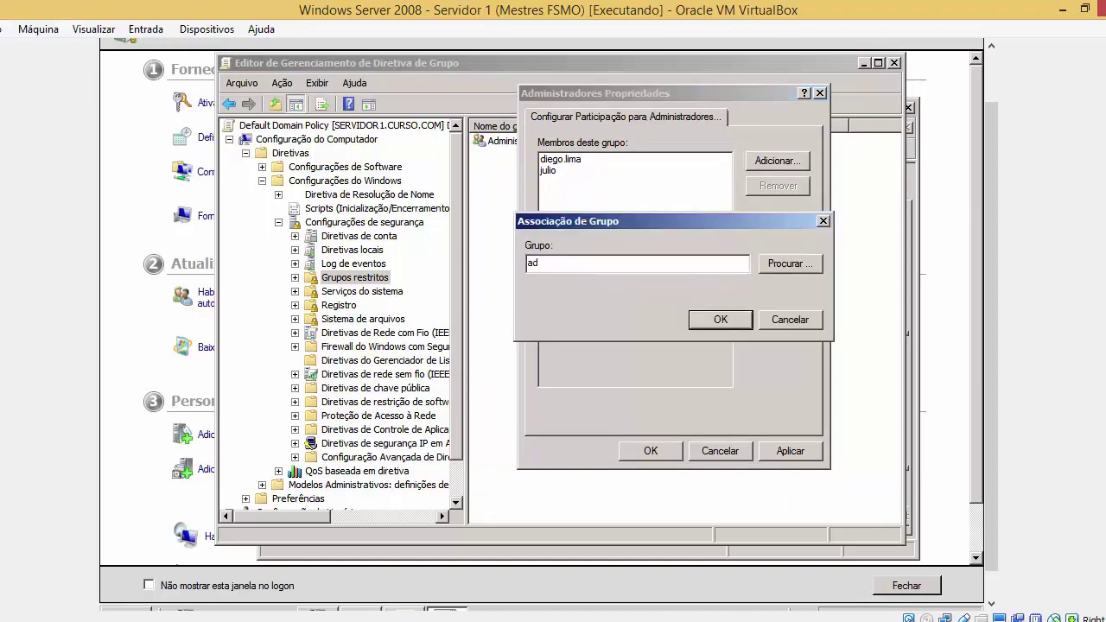
{"action": "key", "text": "Return"}
{"action": "left_click", "coordinate": [766, 297]}
{"action": "left_click", "coordinate": [768, 322]}
{"action": "left_click", "coordinate": [627, 294]}
{"action": "left_click", "coordinate": [753, 324]}
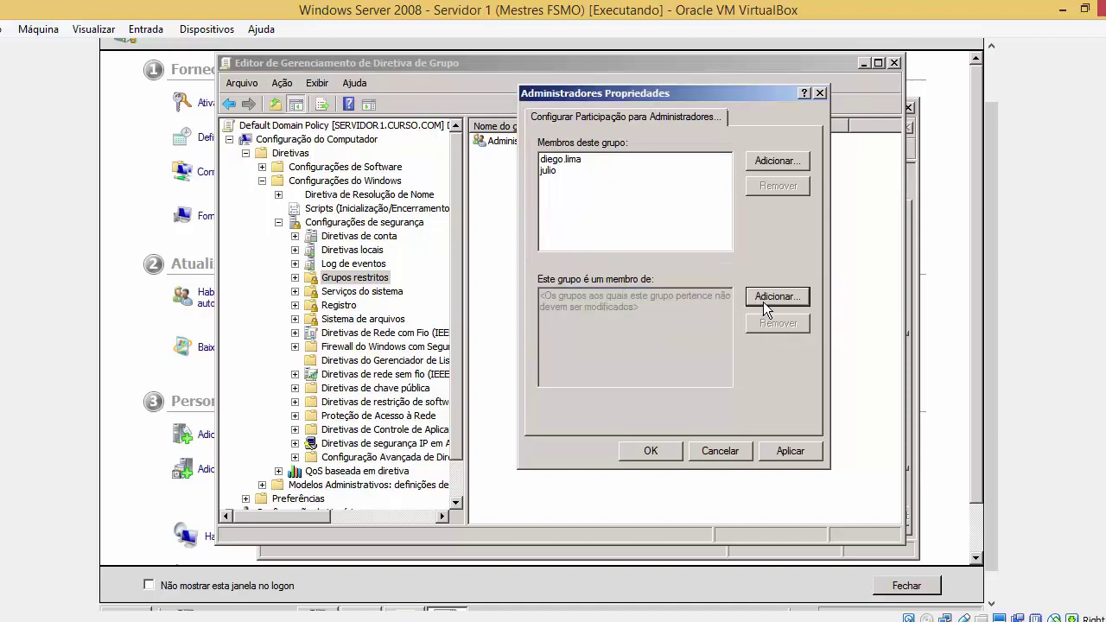
Search the directory for 'administradores' and erase the wrong group name returned
{"action": "left_click", "coordinate": [763, 301]}
{"action": "left_click", "coordinate": [777, 266]}
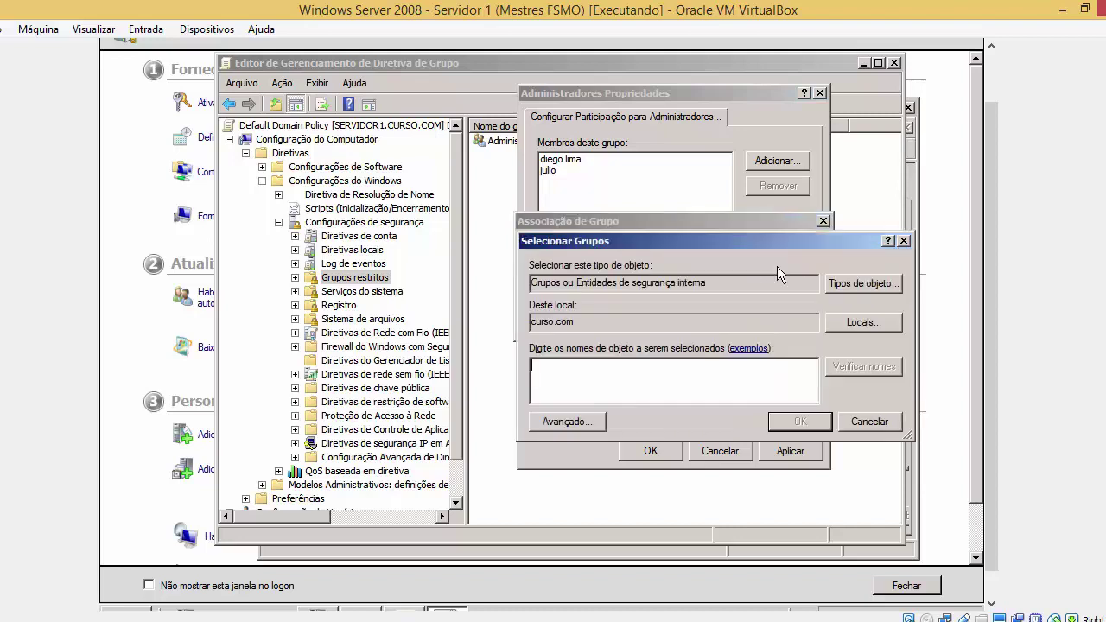
{"action": "type", "text": "administradores"}
{"action": "key", "text": "Return"}
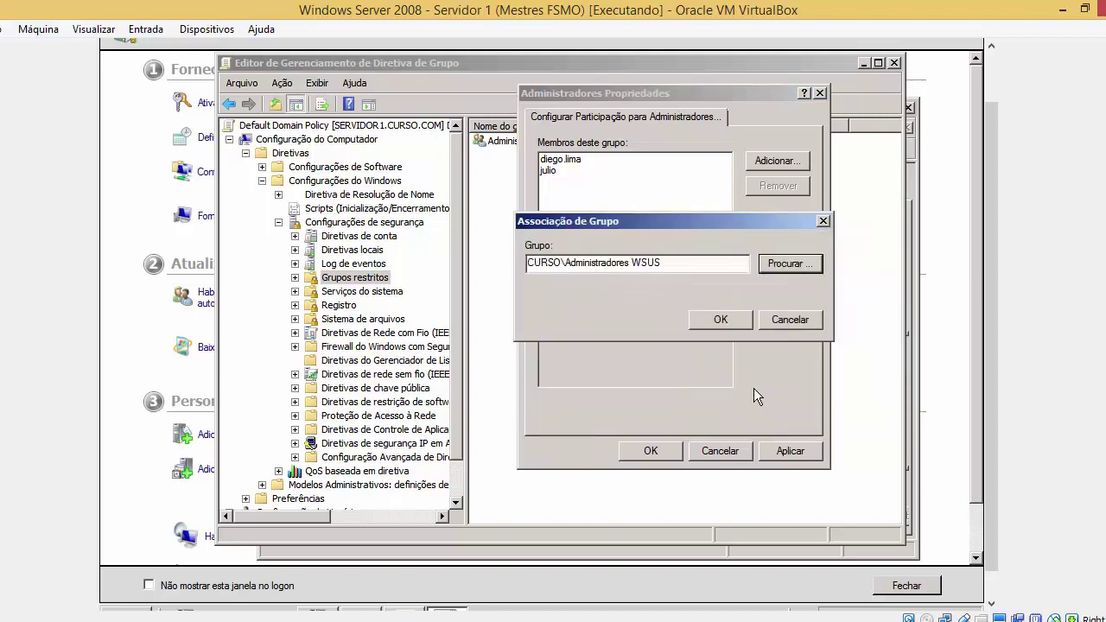
{"action": "left_click", "coordinate": [725, 265]}
{"action": "key", "text": "BackSpace"}
{"action": "key", "text": "BackSpace"}
{"action": "key", "text": "BackSpace"}
{"action": "key", "text": "BackSpace"}
{"action": "key", "text": "BackSpace"}
{"action": "key", "text": "BackSpace"}
{"action": "key", "text": "BackSpace"}
{"action": "key", "text": "BackSpace"}
{"action": "key", "text": "BackSpace"}
{"action": "key", "text": "BackSpace"}
{"action": "key", "text": "BackSpace"}
{"action": "key", "text": "BackSpace"}
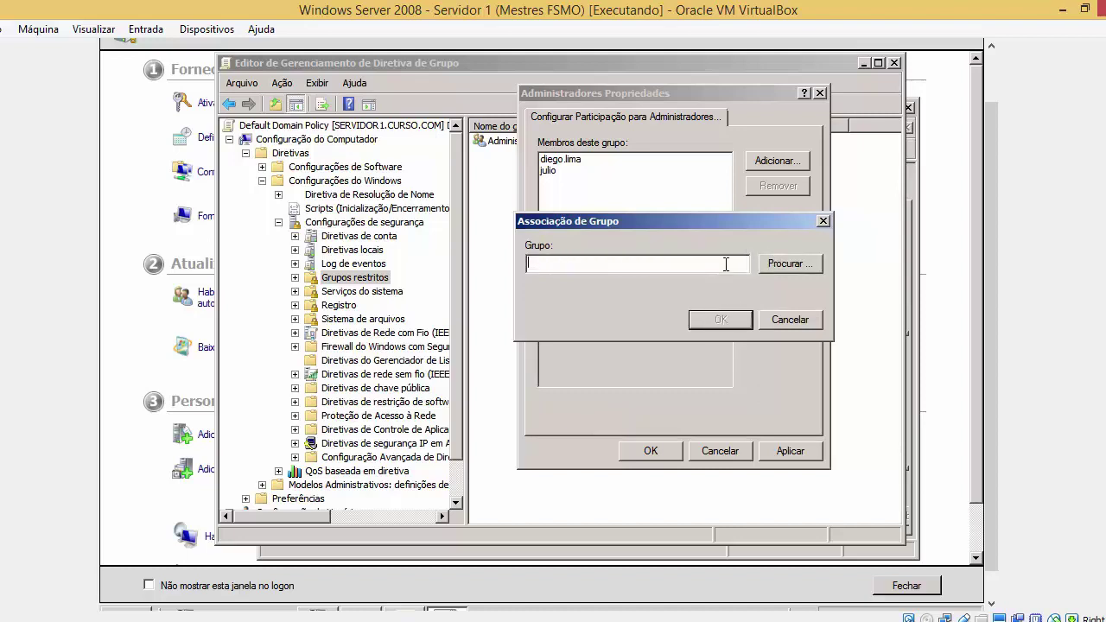
{"action": "left_click", "coordinate": [799, 263]}
Find the built-in Administrators group via 'admin', add it to Este grupo é um membro de, and apply
{"action": "type", "text": "admi"}
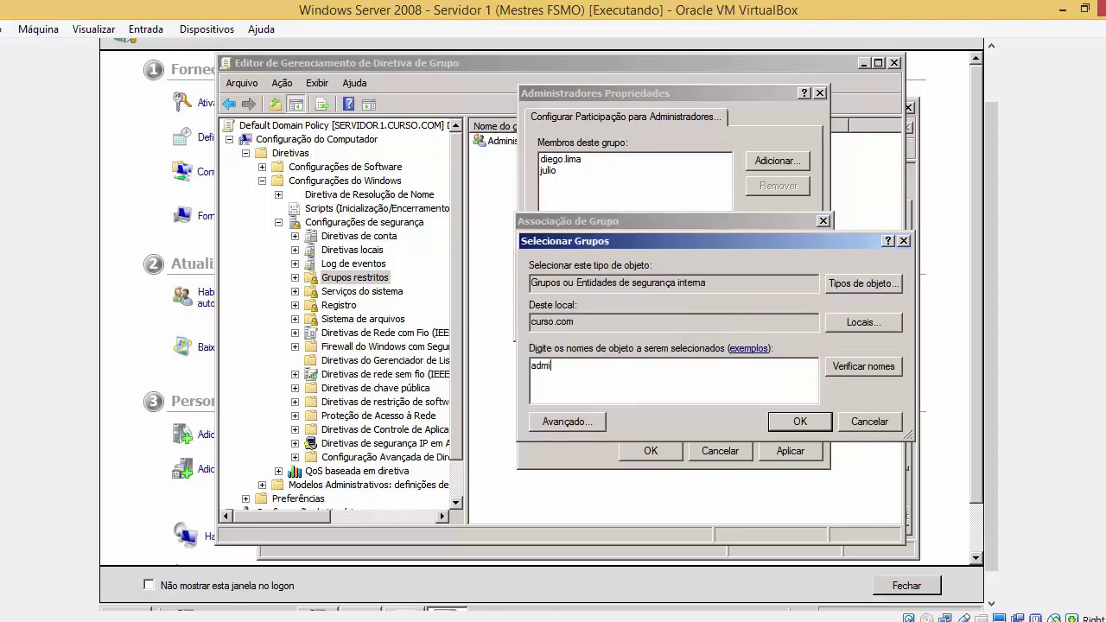
{"action": "type", "text": "n"}
{"action": "key", "text": "Return"}
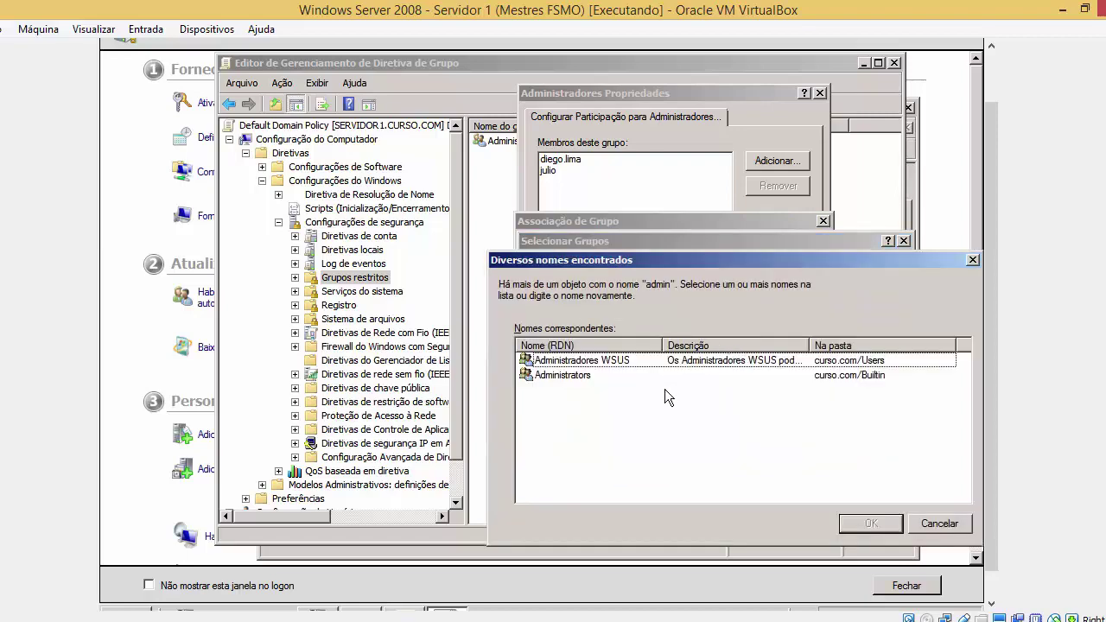
{"action": "left_click", "coordinate": [669, 378]}
{"action": "left_click_drag", "start_coordinate": [697, 264], "coordinate": [643, 211]}
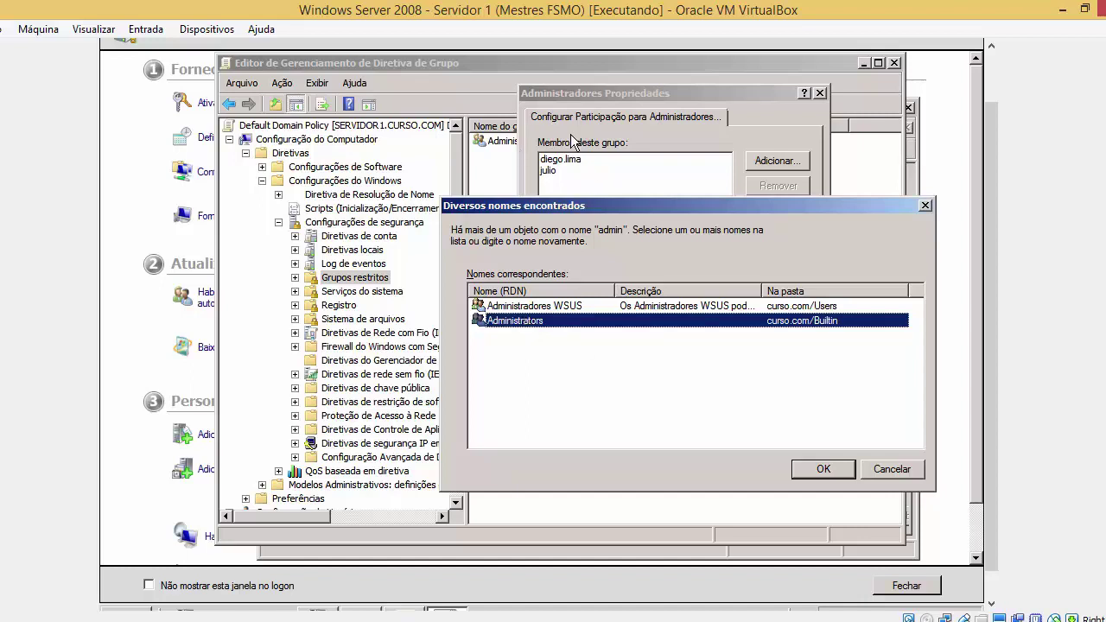
{"action": "left_click", "coordinate": [818, 472]}
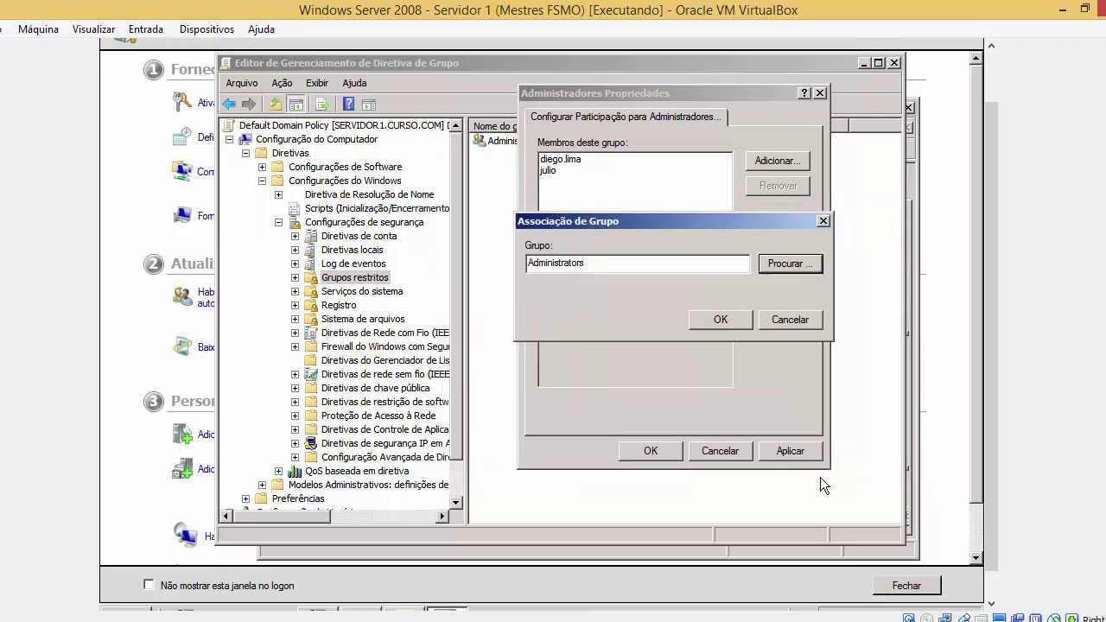
{"action": "left_click", "coordinate": [711, 317]}
{"action": "left_click", "coordinate": [781, 450]}
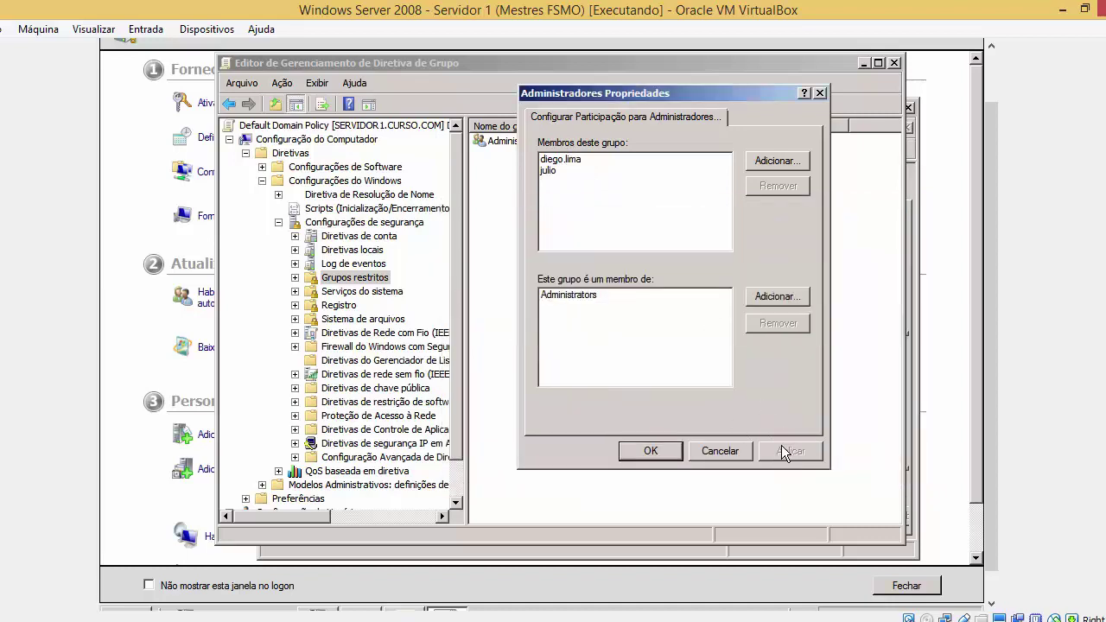
Confirm the Administradores properties with OK and close the Group Policy Management Editor
{"action": "left_click", "coordinate": [661, 450]}
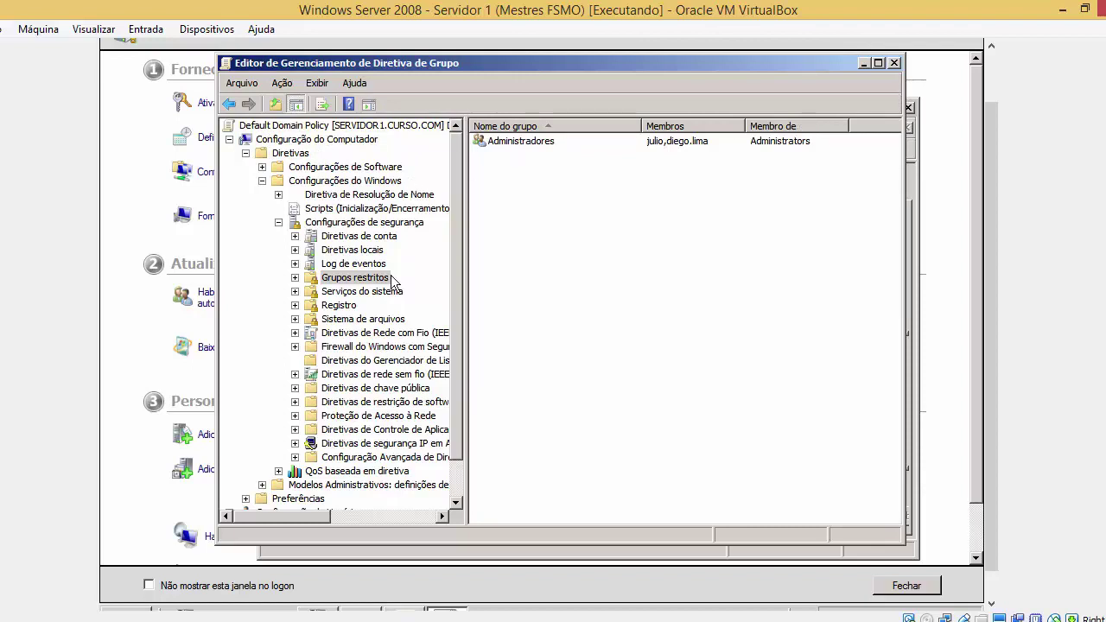
{"action": "left_click", "coordinate": [520, 145]}
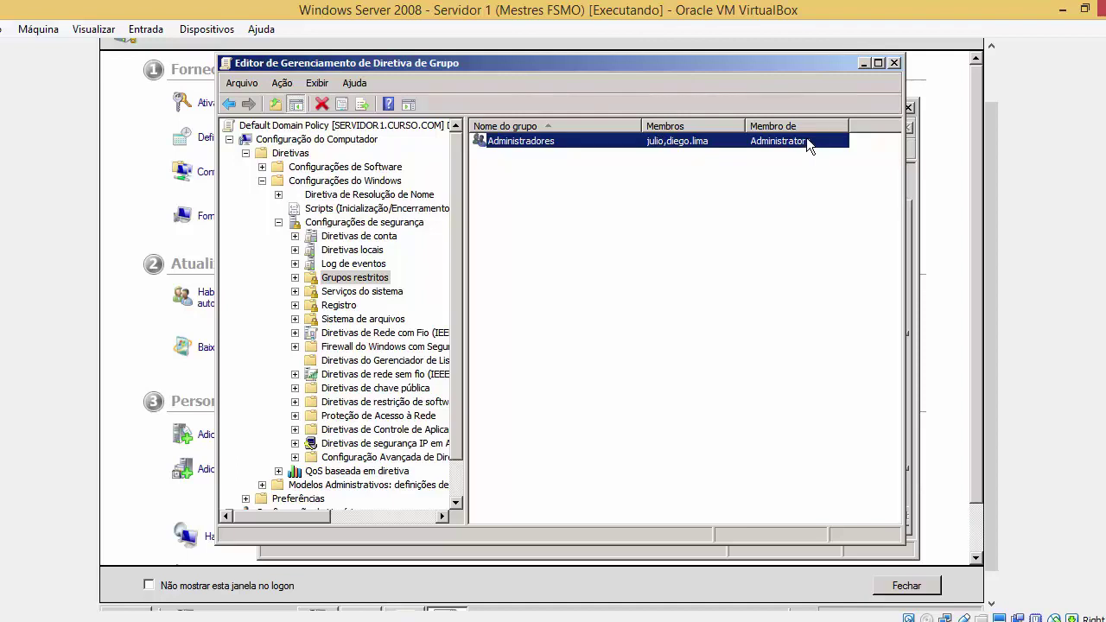
{"action": "left_click", "coordinate": [895, 64]}
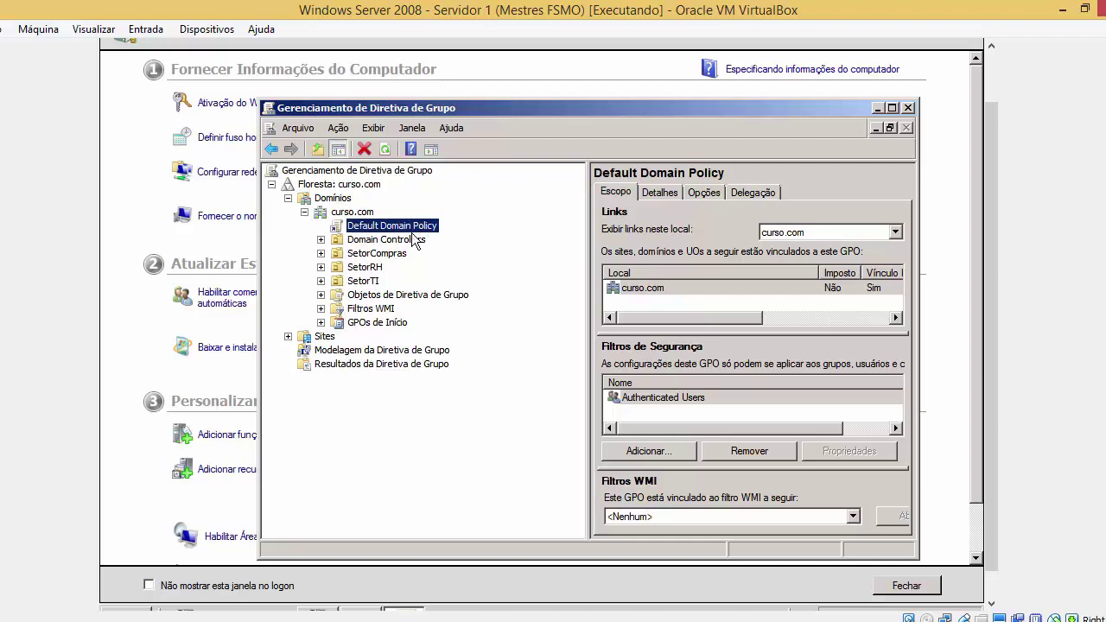
Review Default Domain Policy's Opções settings report, then return to the restricted-groups PowerPoint slideshow
{"action": "left_click", "coordinate": [712, 195]}
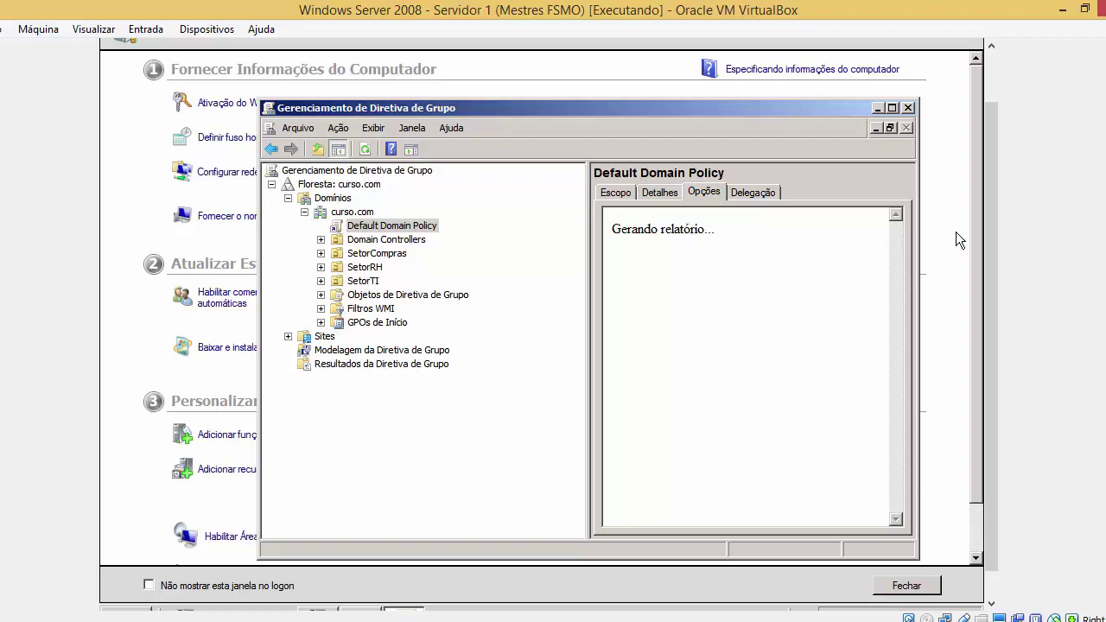
{"action": "scroll", "coordinate": [993, 223], "scroll_direction": "down", "scroll_amount": 1}
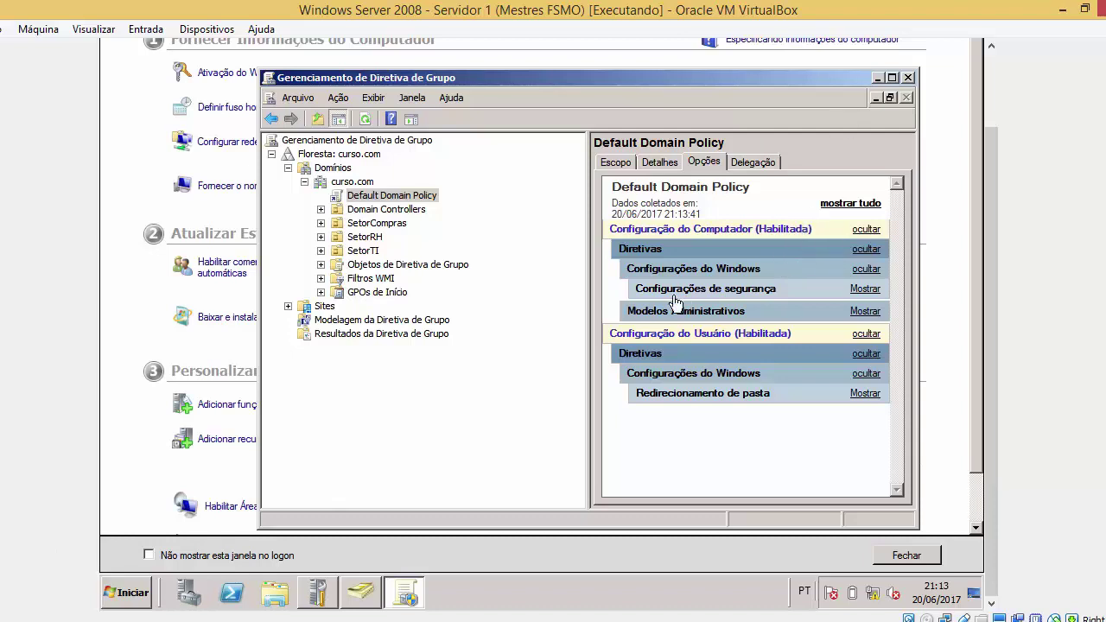
{"action": "left_click", "coordinate": [418, 620]}
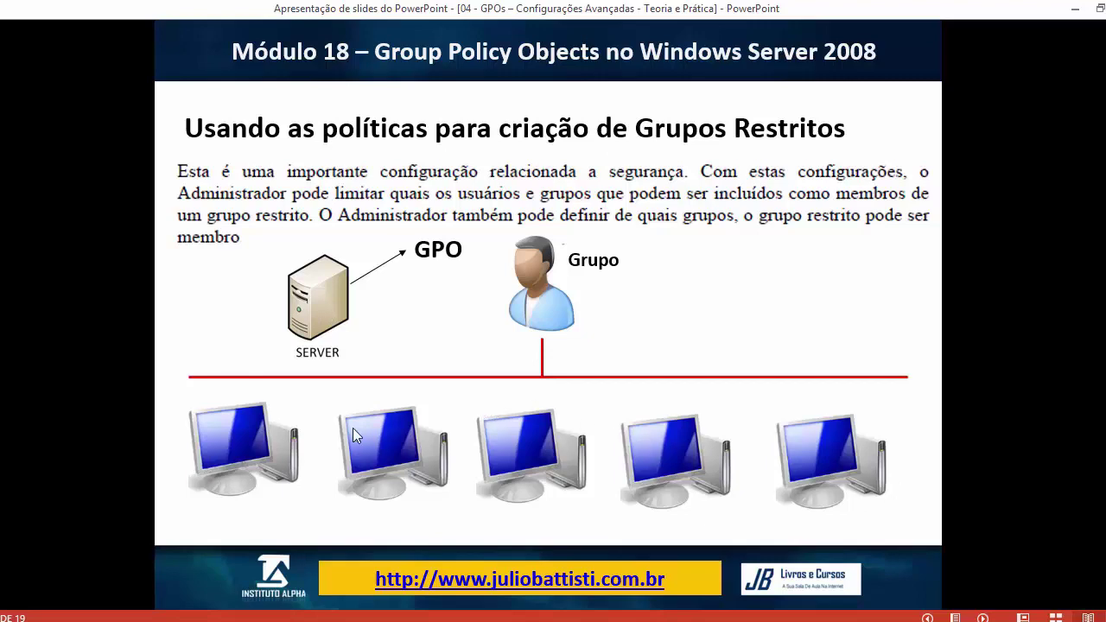
Advance to the registry-permissions slide, then bring the Windows Server VM window forward
{"action": "left_click", "coordinate": [581, 417]}
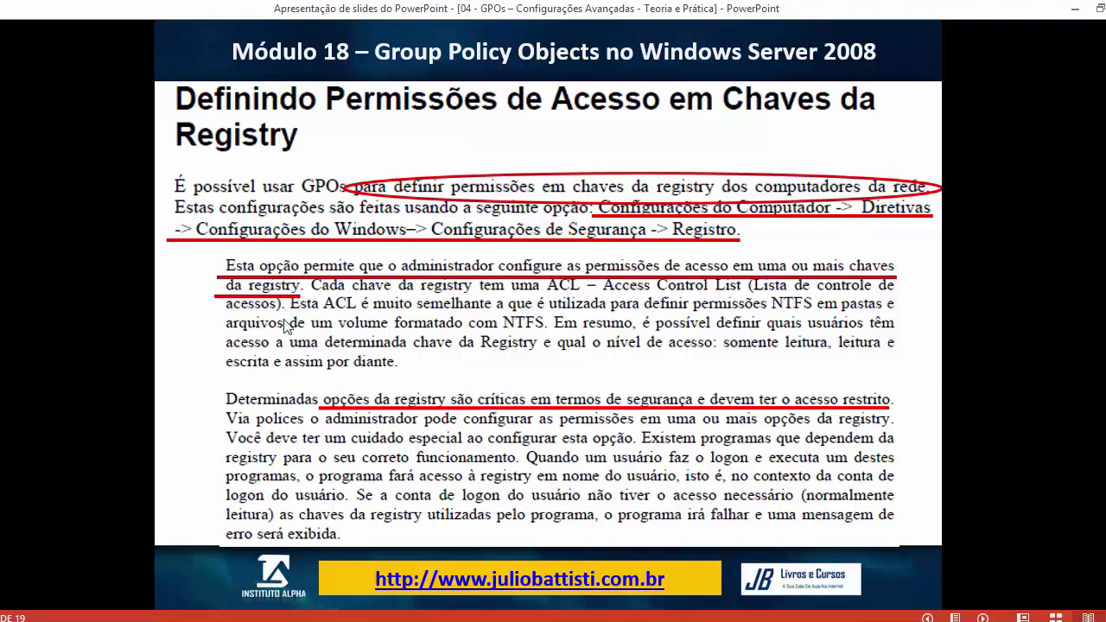
{"action": "left_click", "coordinate": [244, 621]}
{"action": "right_click", "coordinate": [243, 621]}
{"action": "right_click", "coordinate": [244, 621]}
{"action": "left_click", "coordinate": [244, 621]}
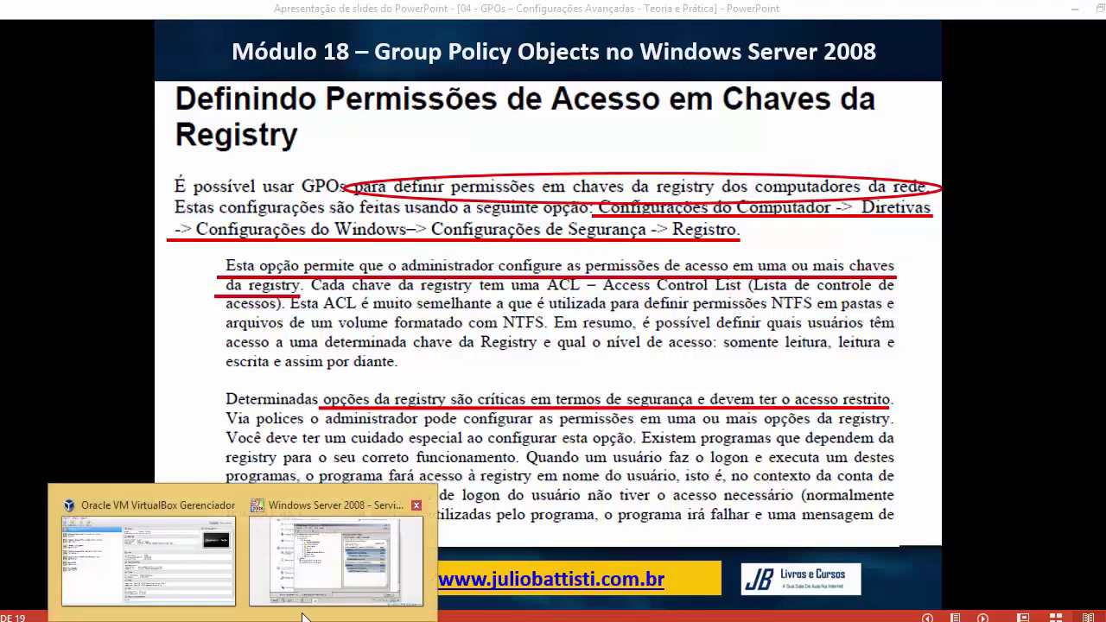
{"action": "left_click", "coordinate": [318, 589]}
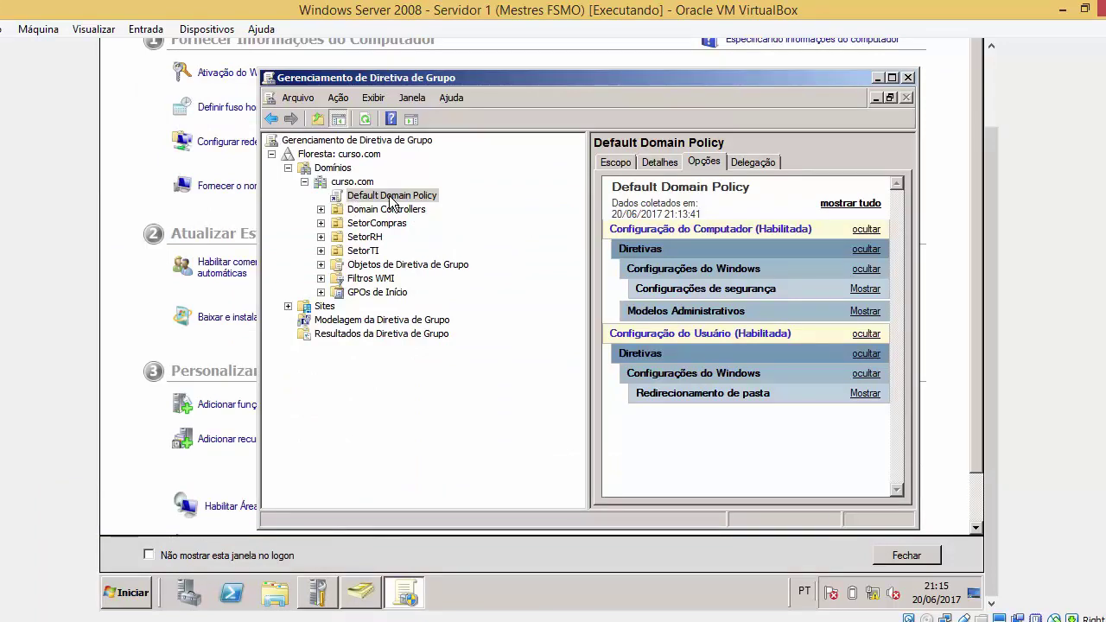
{"action": "left_click", "coordinate": [358, 183]}
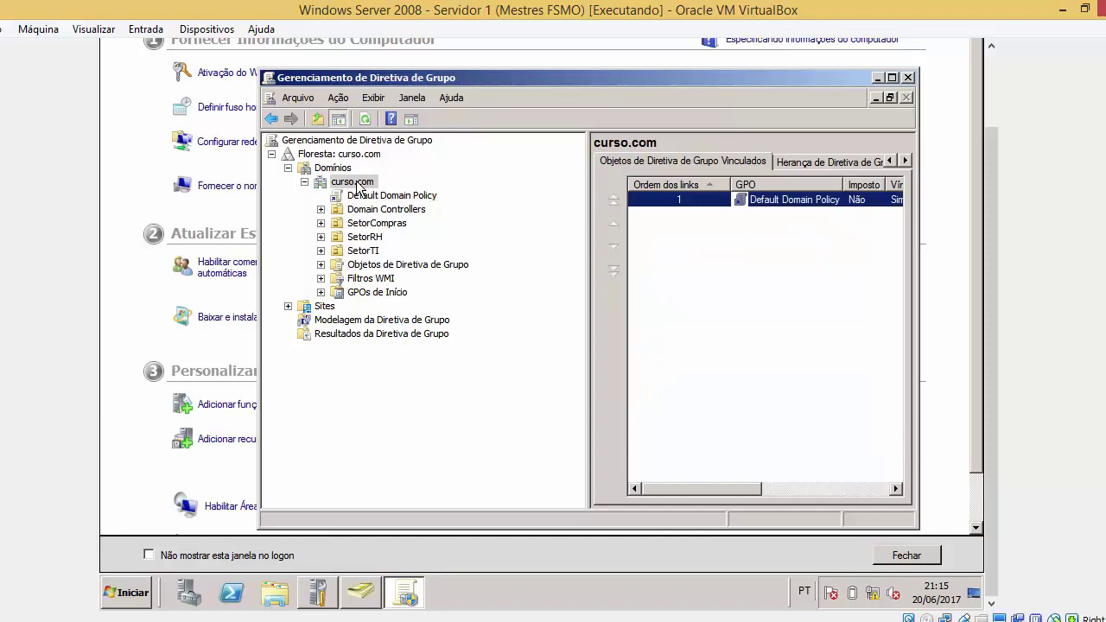
{"action": "right_click", "coordinate": [357, 182]}
{"action": "left_click", "coordinate": [347, 183]}
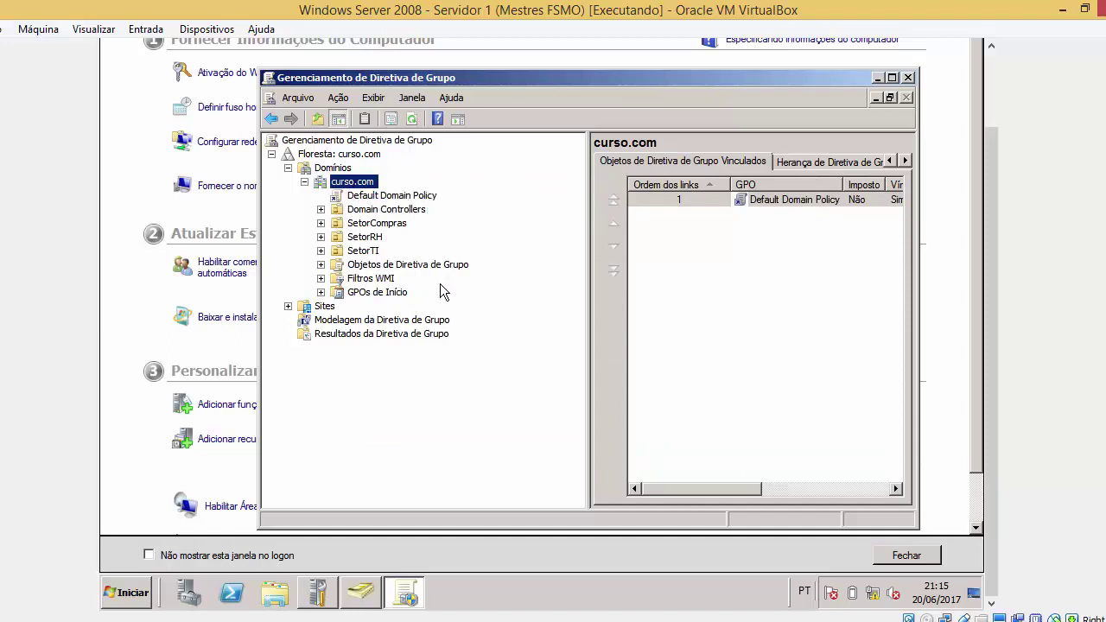
{"action": "left_click", "coordinate": [383, 211]}
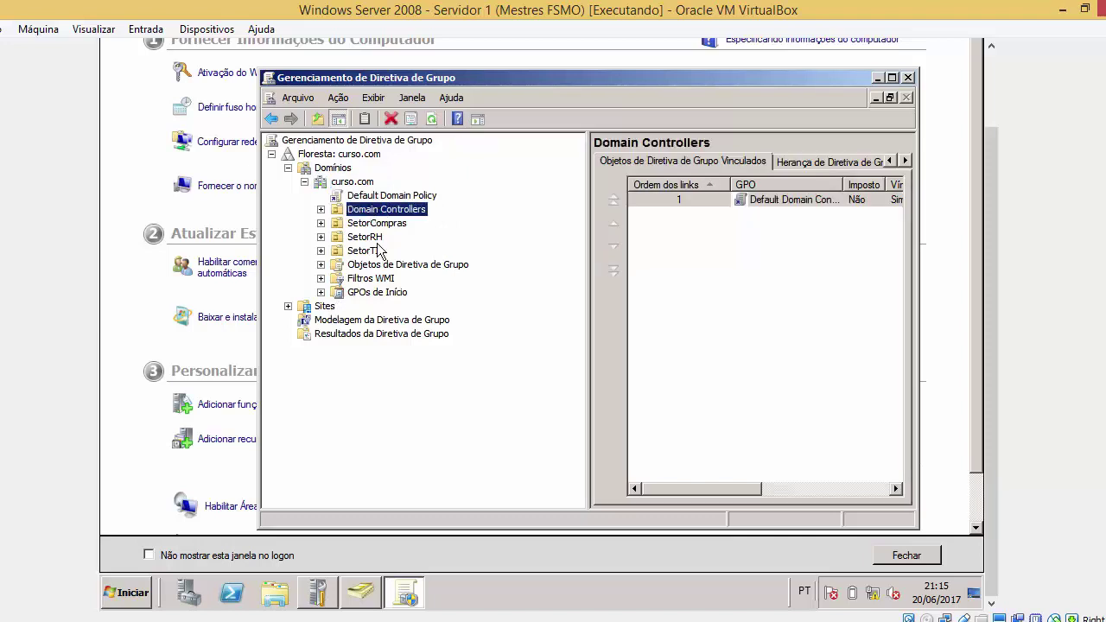
{"action": "left_click", "coordinate": [391, 197]}
{"action": "left_click", "coordinate": [710, 338]}
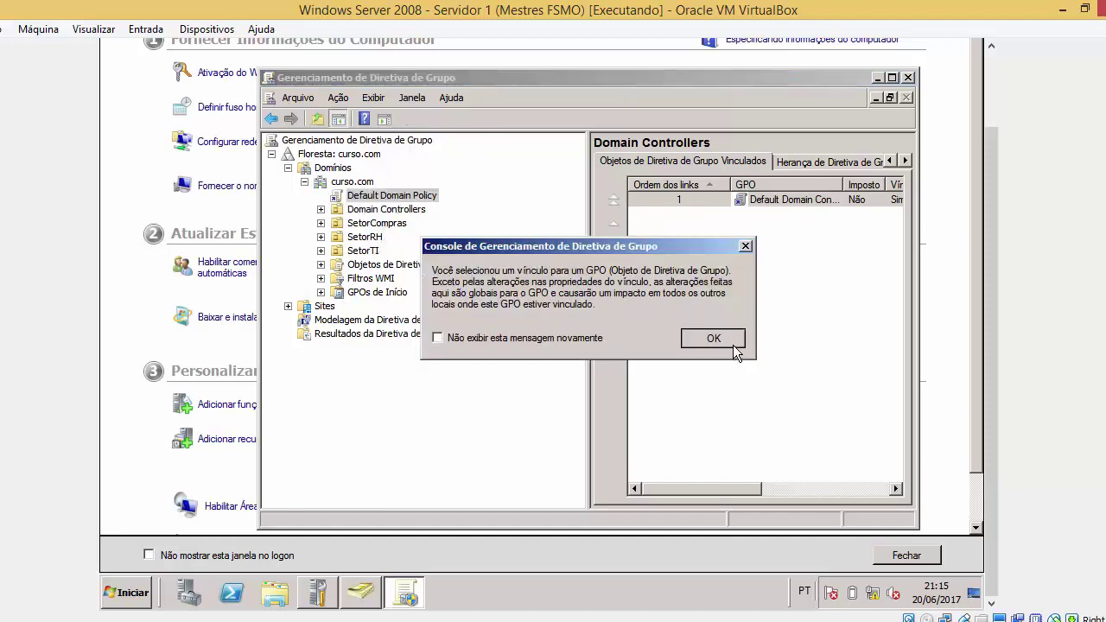
{"action": "right_click", "coordinate": [422, 201]}
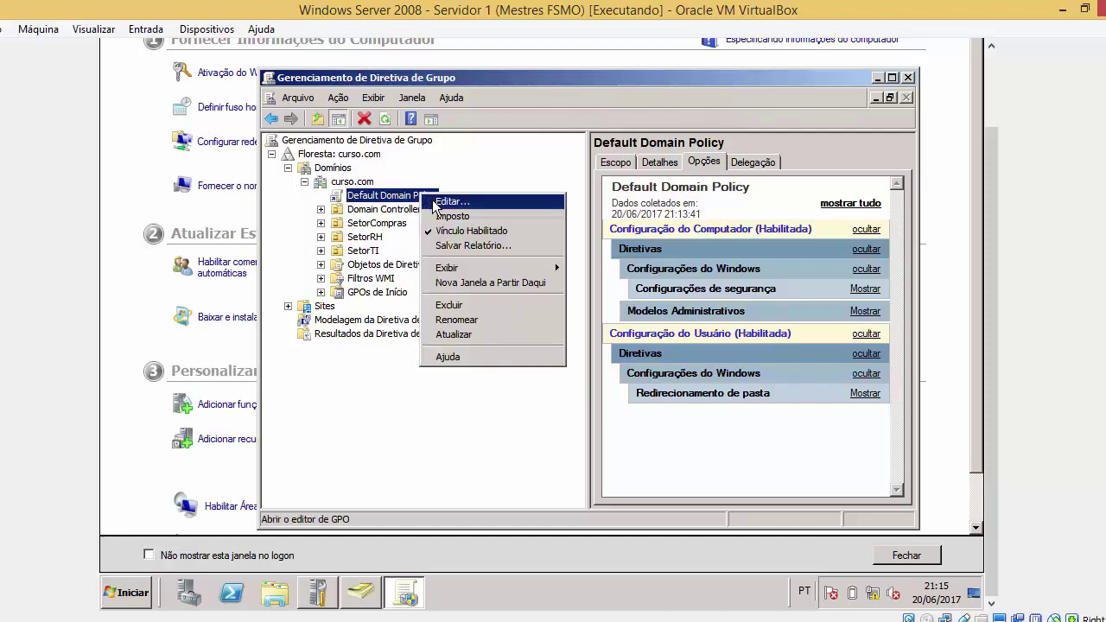
Edit Default Domain Policy, dismiss the template error, and open the computer's Registro security settings
{"action": "left_click", "coordinate": [435, 203]}
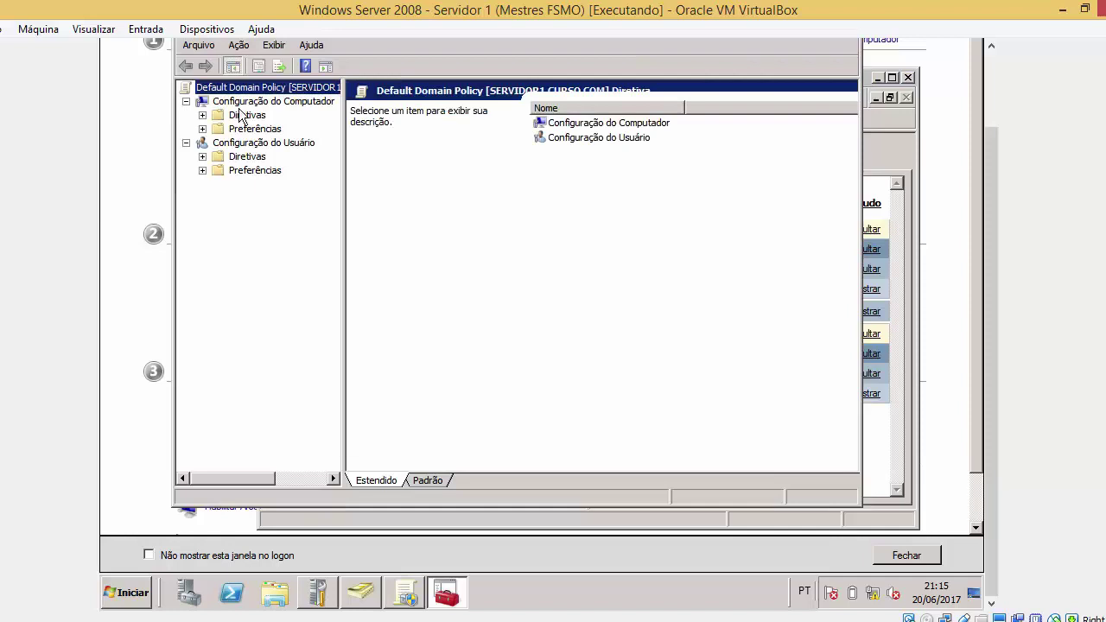
{"action": "left_click", "coordinate": [202, 114]}
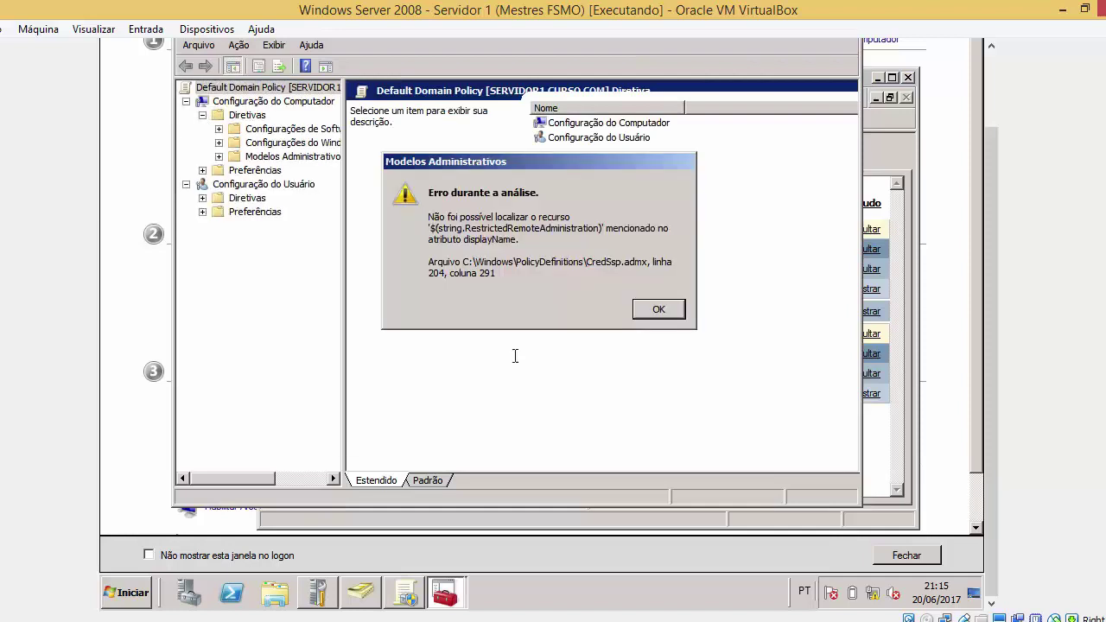
{"action": "left_click", "coordinate": [654, 309]}
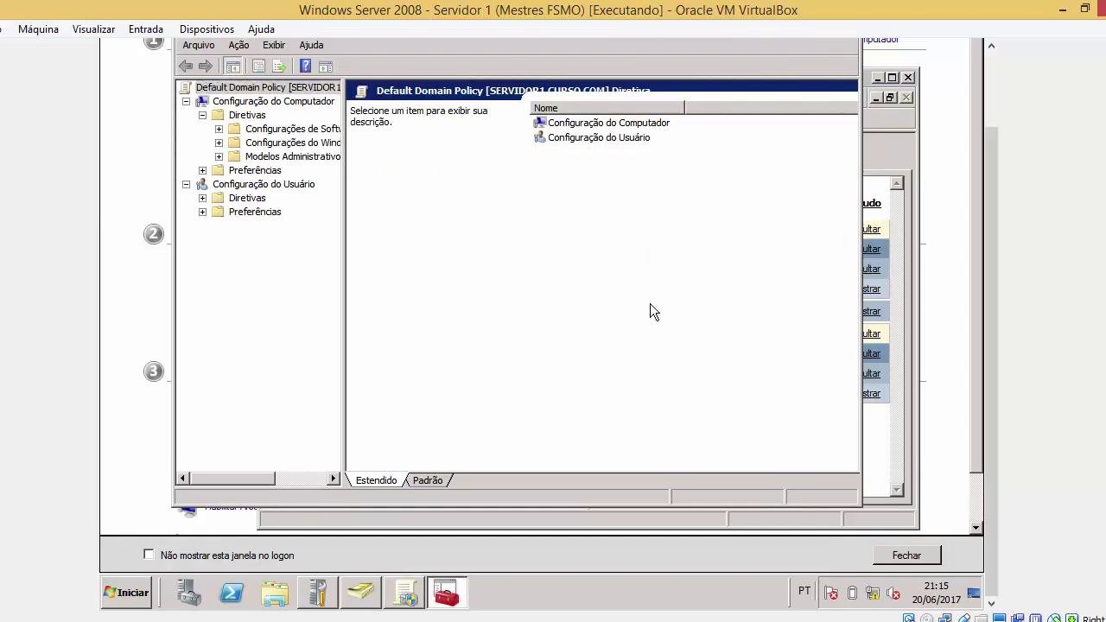
{"action": "left_click", "coordinate": [262, 144]}
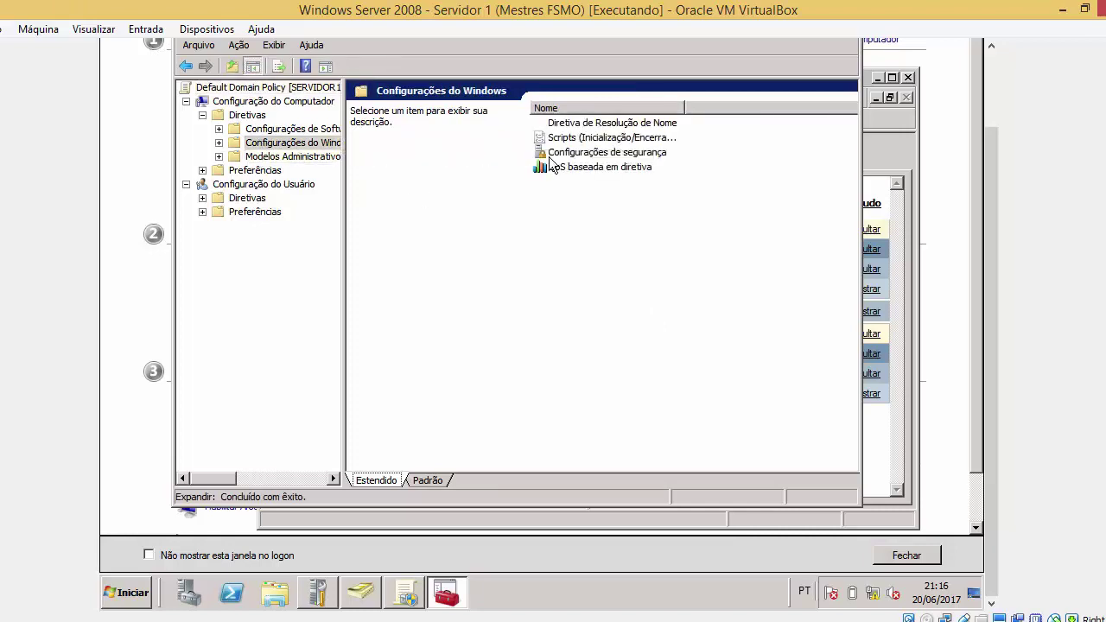
{"action": "double_click", "coordinate": [581, 157]}
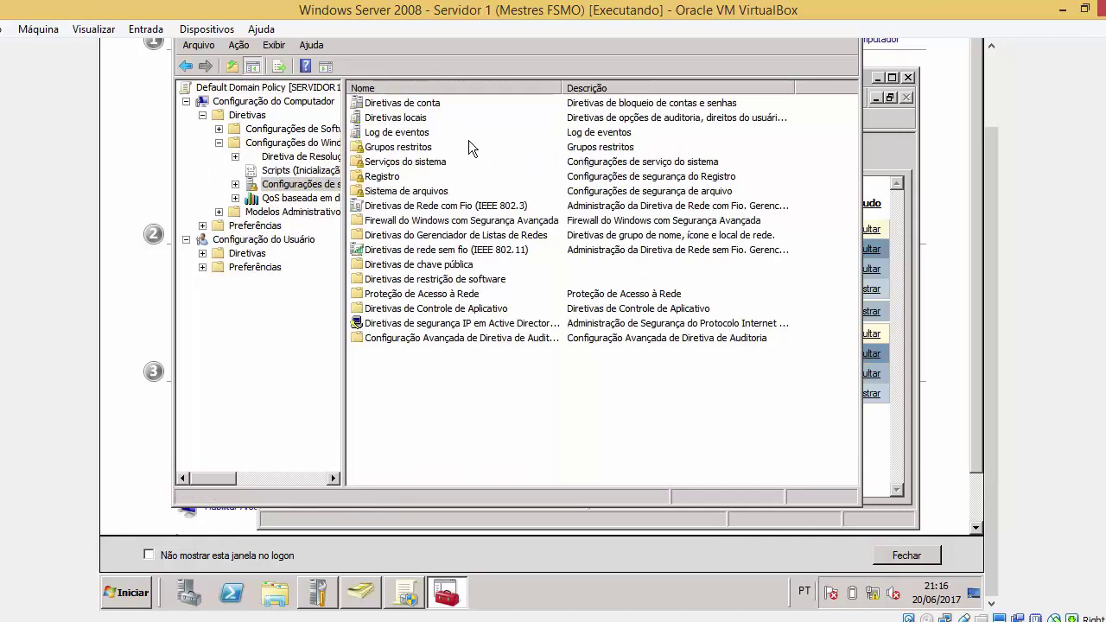
{"action": "left_click", "coordinate": [395, 177]}
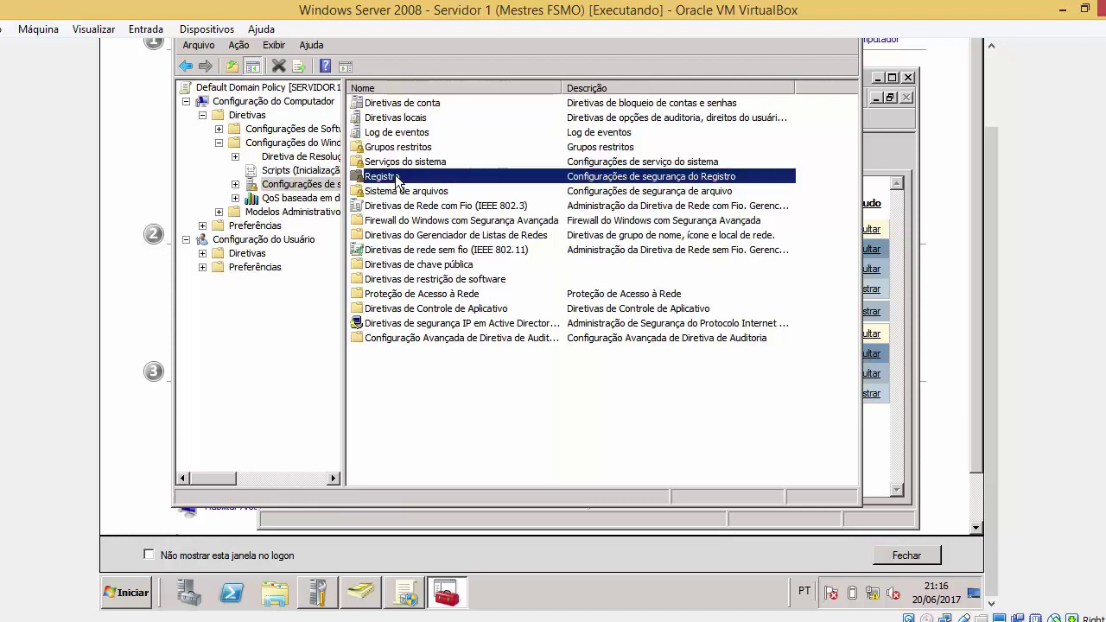
{"action": "double_click", "coordinate": [395, 177]}
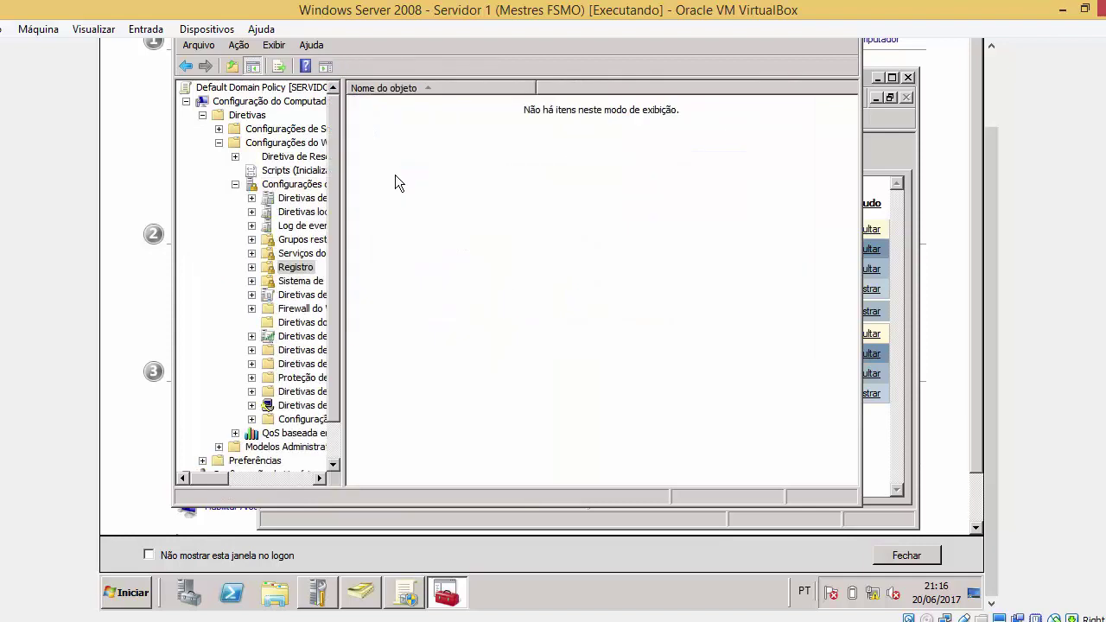
{"action": "right_click", "coordinate": [394, 183]}
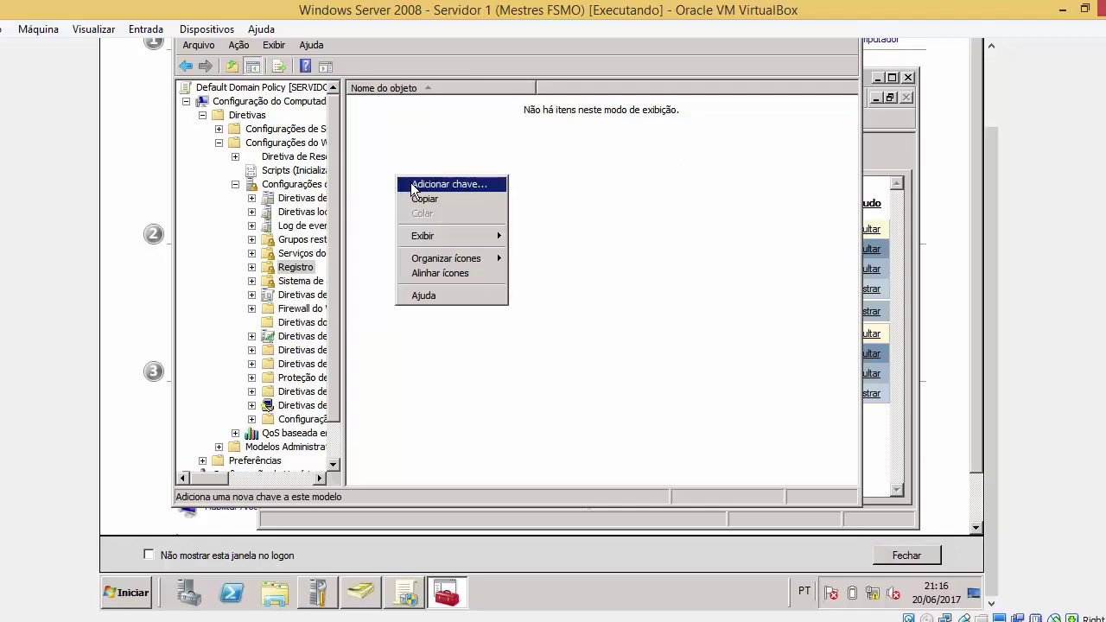
Add the MACHINE registry root key and review the Users group's permissions
{"action": "left_click", "coordinate": [413, 185]}
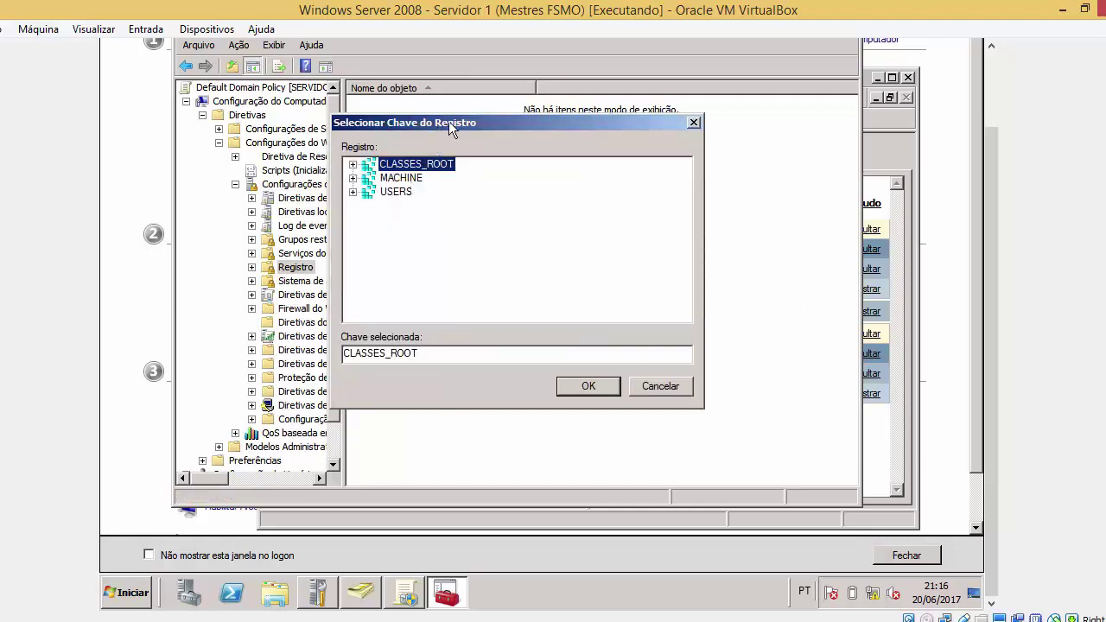
{"action": "left_click_drag", "start_coordinate": [448, 121], "coordinate": [543, 116]}
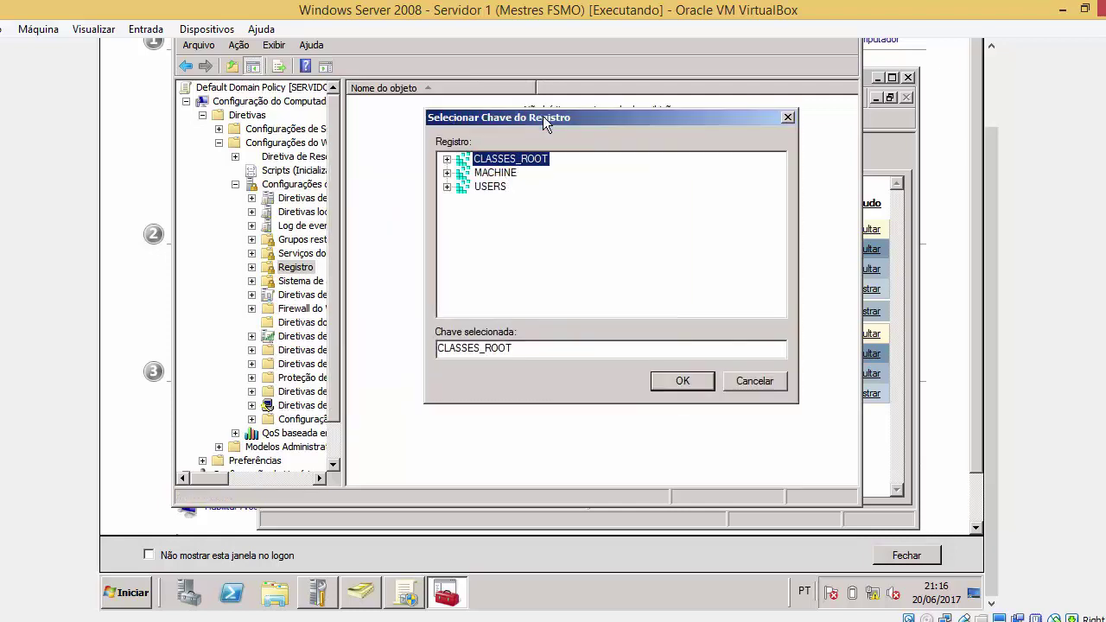
{"action": "left_click", "coordinate": [499, 175]}
{"action": "left_click", "coordinate": [497, 187]}
{"action": "left_click", "coordinate": [516, 160]}
{"action": "left_click", "coordinate": [505, 173]}
{"action": "left_click", "coordinate": [679, 386]}
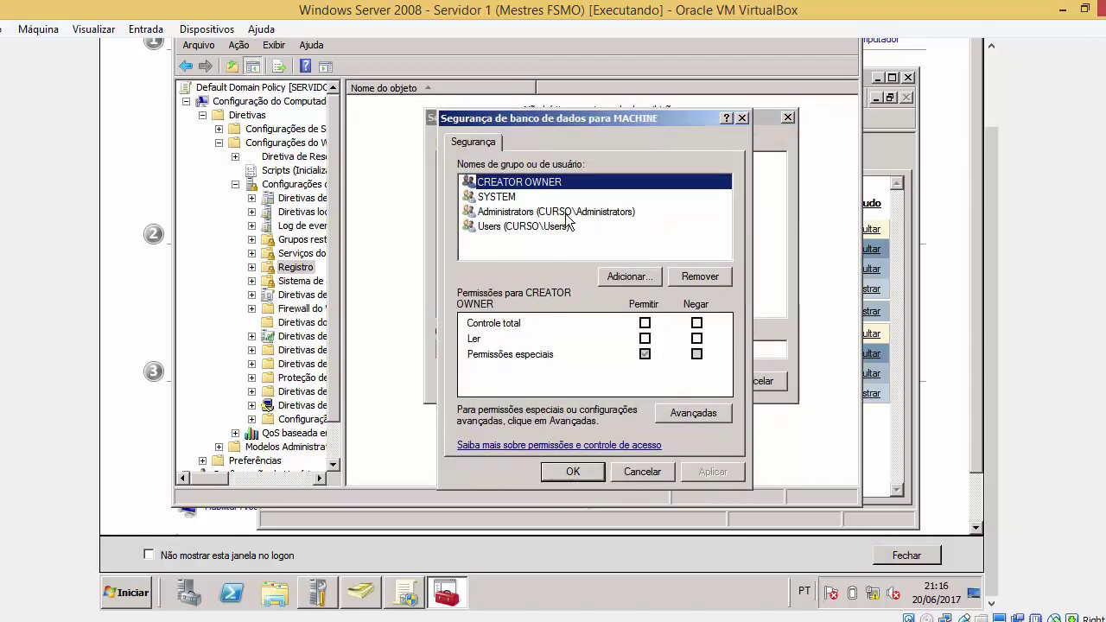
{"action": "left_click", "coordinate": [537, 228]}
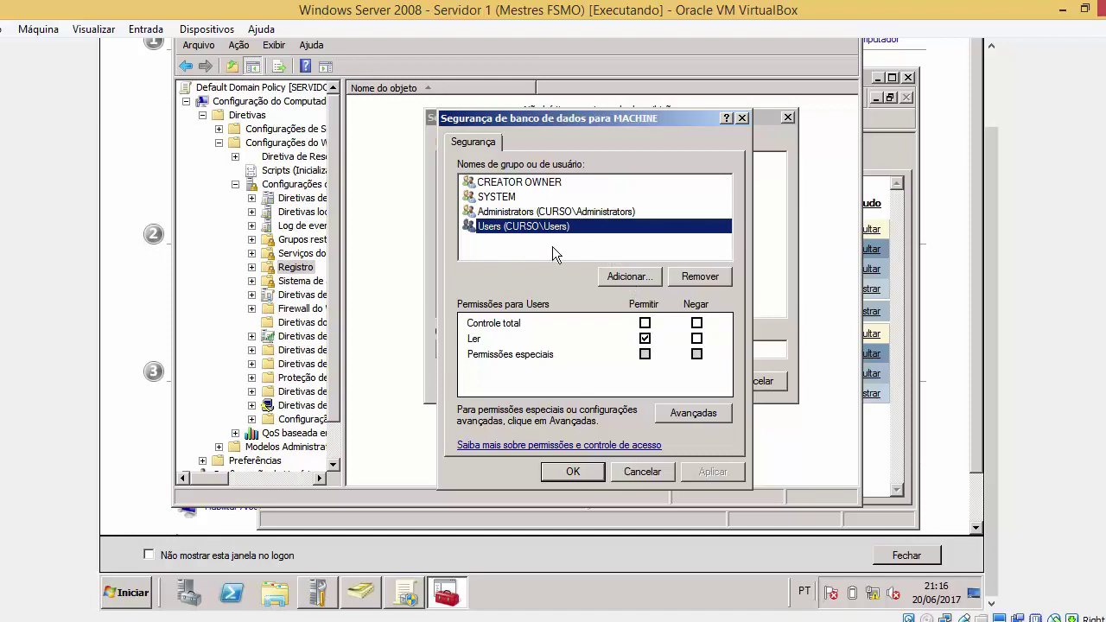
Add the domain user's account to the MACHINE key's security permissions
{"action": "left_click", "coordinate": [626, 275]}
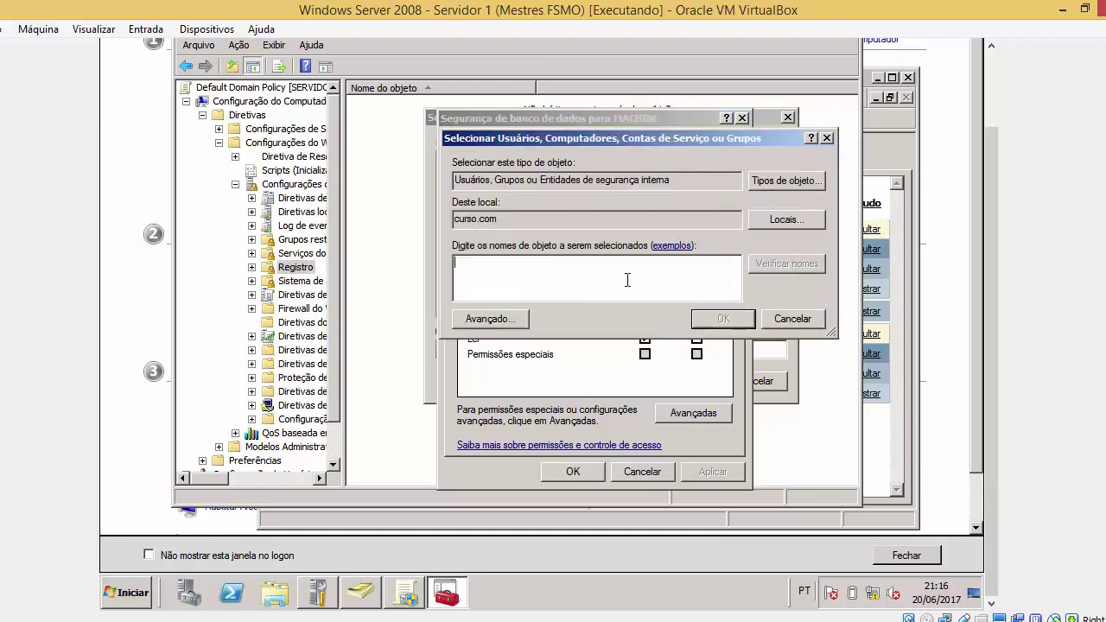
{"action": "key", "text": "Return"}
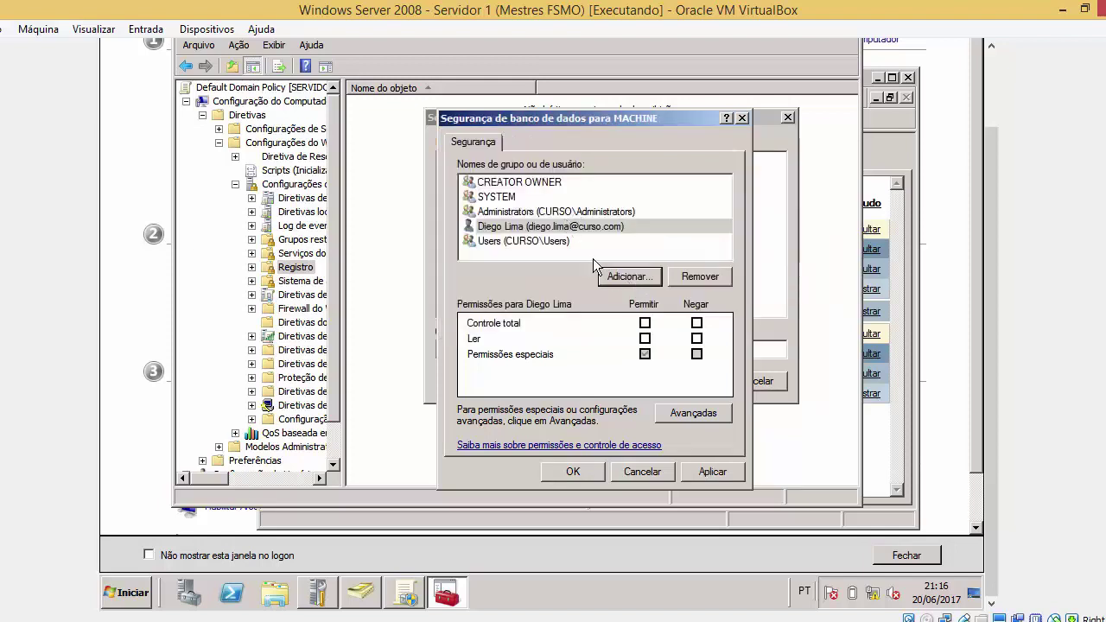
Clear the user's Full Control and Read allow boxes, apply, and propagate permissions to all subkeys
{"action": "left_click", "coordinate": [644, 323]}
{"action": "left_click", "coordinate": [649, 322]}
{"action": "left_click", "coordinate": [645, 339]}
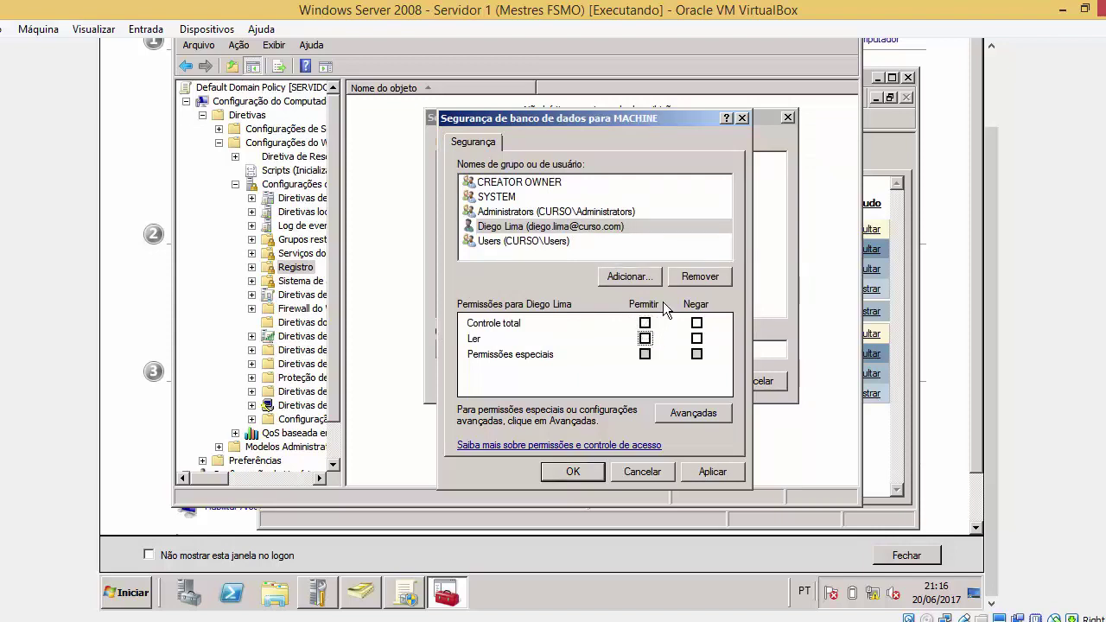
{"action": "left_click", "coordinate": [695, 276]}
{"action": "left_click", "coordinate": [712, 473]}
{"action": "left_click", "coordinate": [576, 470]}
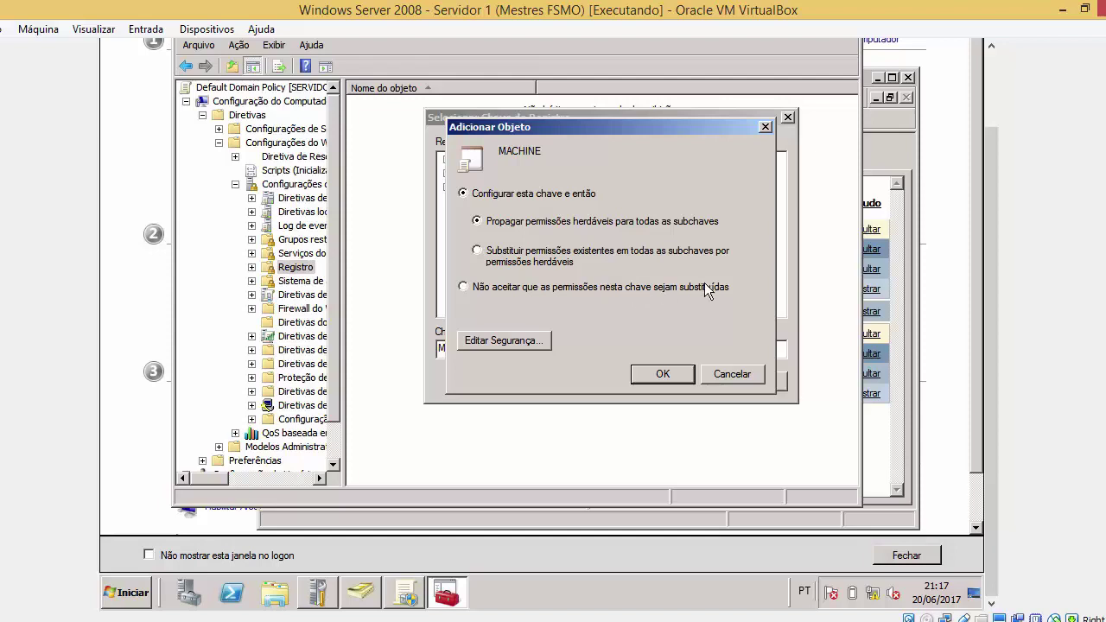
{"action": "left_click", "coordinate": [663, 374]}
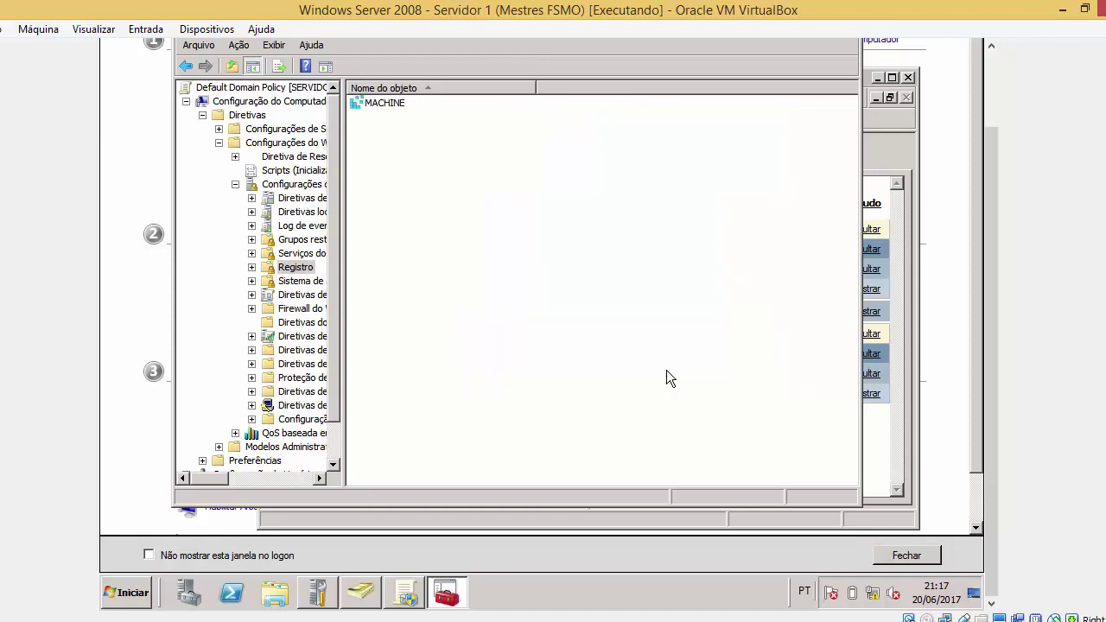
{"action": "left_click", "coordinate": [384, 102]}
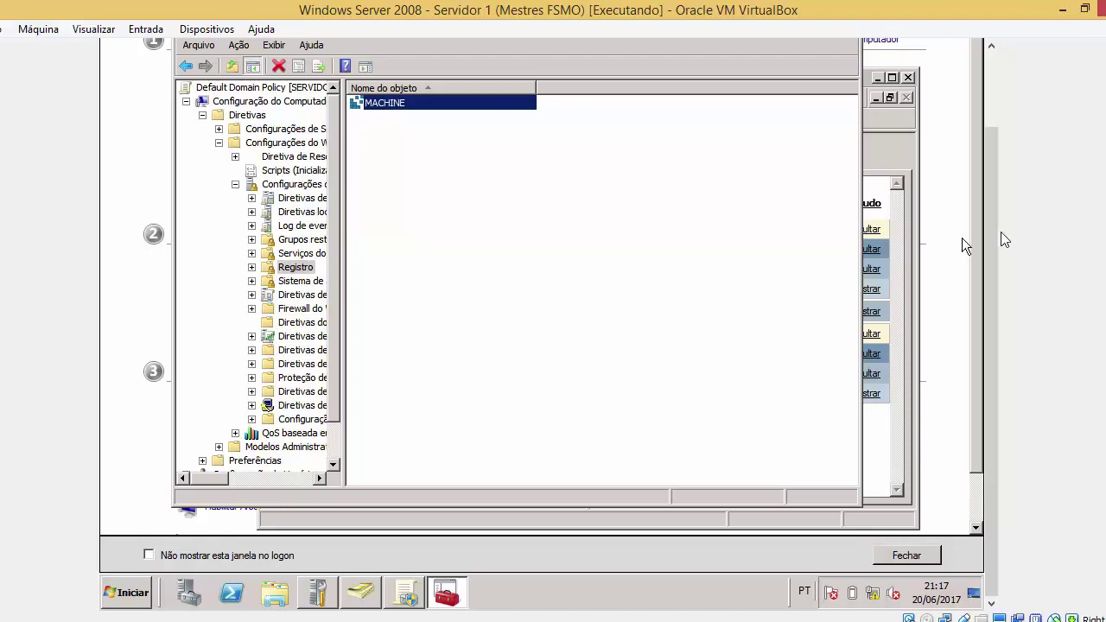
Close the policy editor and go back to Default Domain Policy's Opções report
{"action": "scroll", "coordinate": [996, 167], "scroll_direction": "up", "scroll_amount": 2}
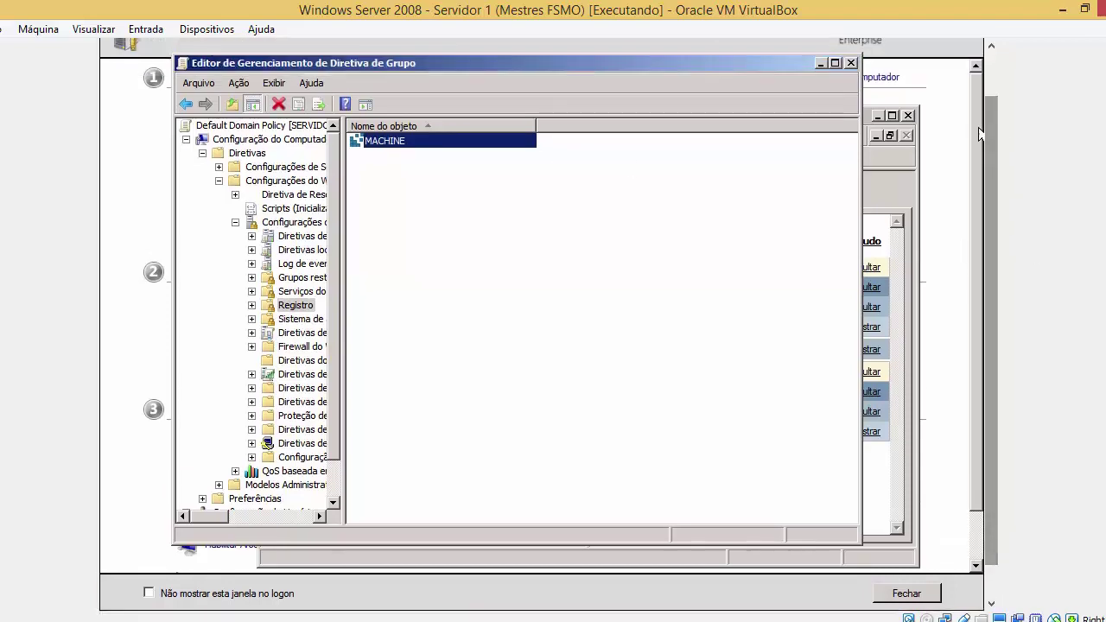
{"action": "left_click", "coordinate": [851, 64]}
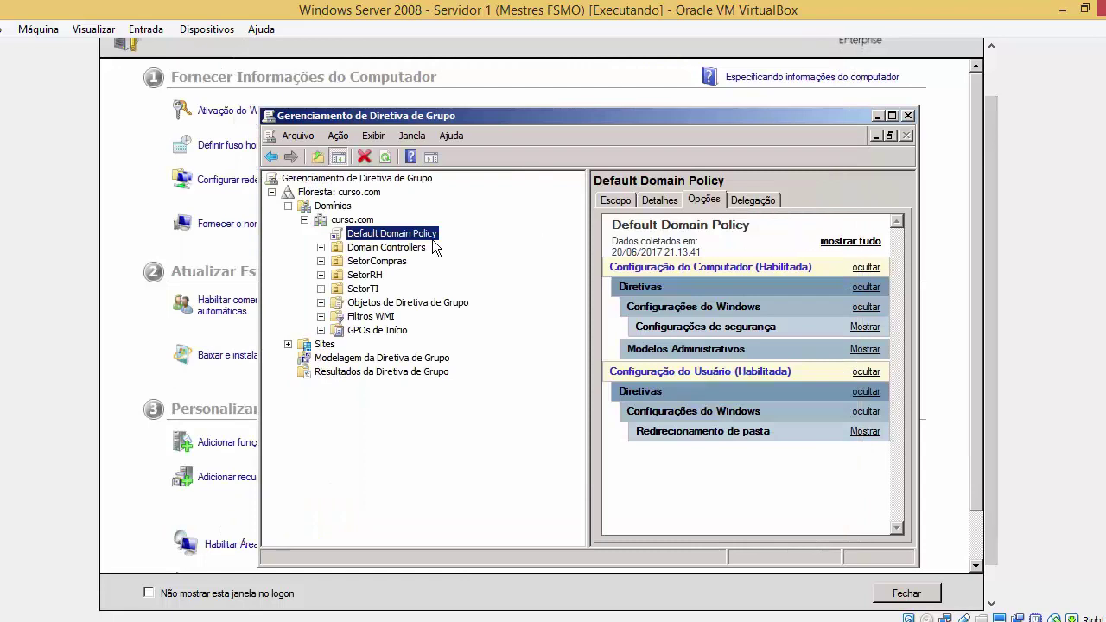
{"action": "left_click", "coordinate": [673, 201]}
{"action": "left_click", "coordinate": [700, 203]}
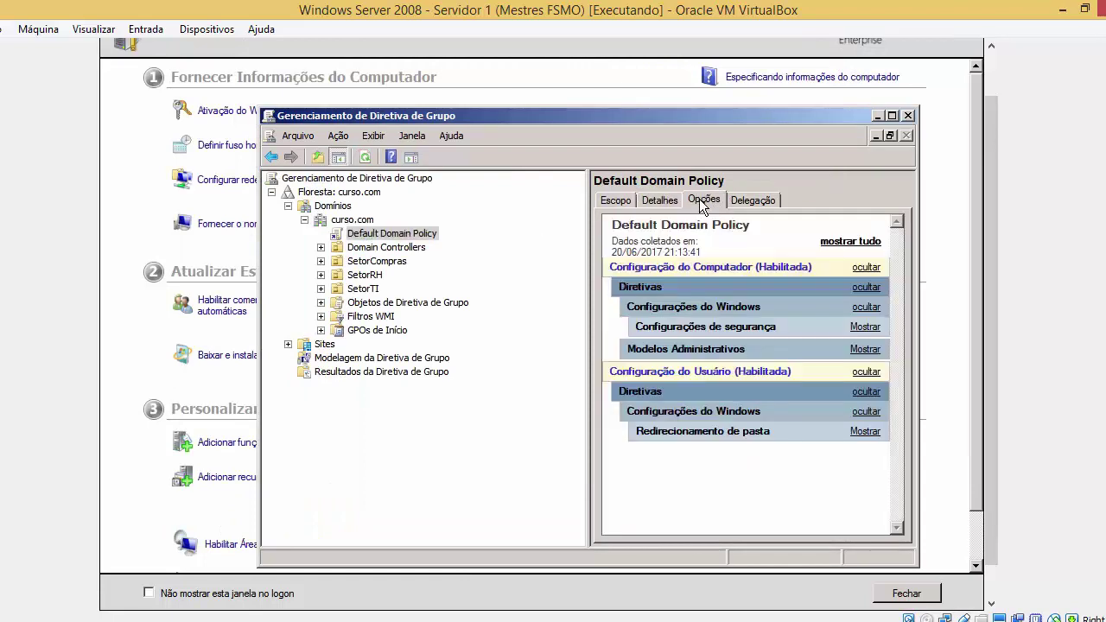
Show and hide the report's Modelos Administrativos section, then open and dismiss the Start menu
{"action": "left_click", "coordinate": [732, 348]}
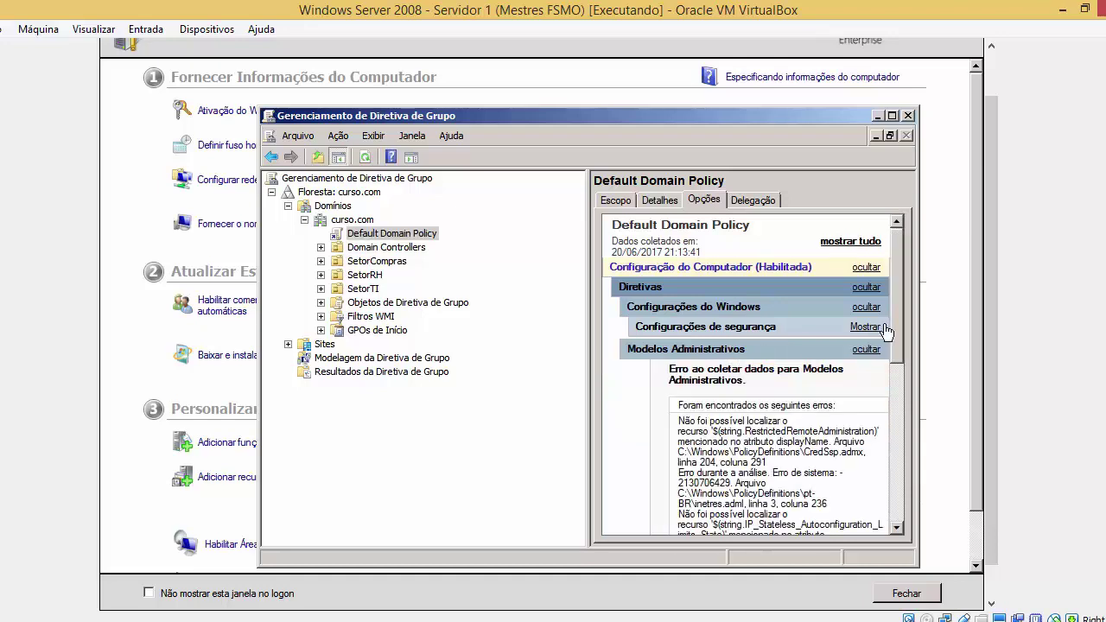
{"action": "left_click", "coordinate": [827, 350]}
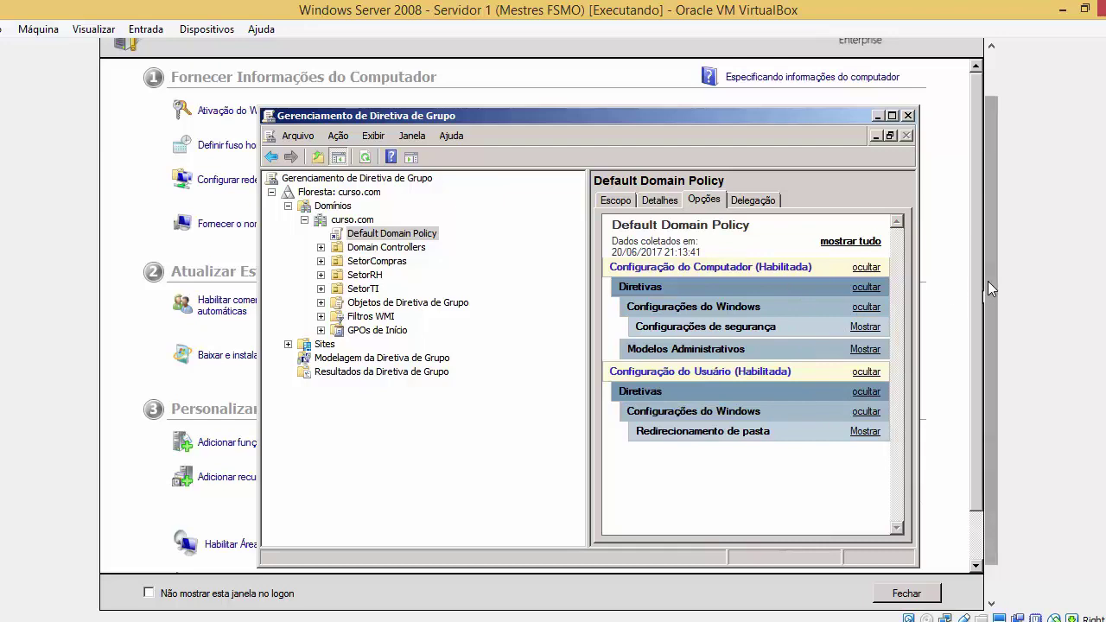
{"action": "left_click_drag", "start_coordinate": [988, 279], "coordinate": [987, 306]}
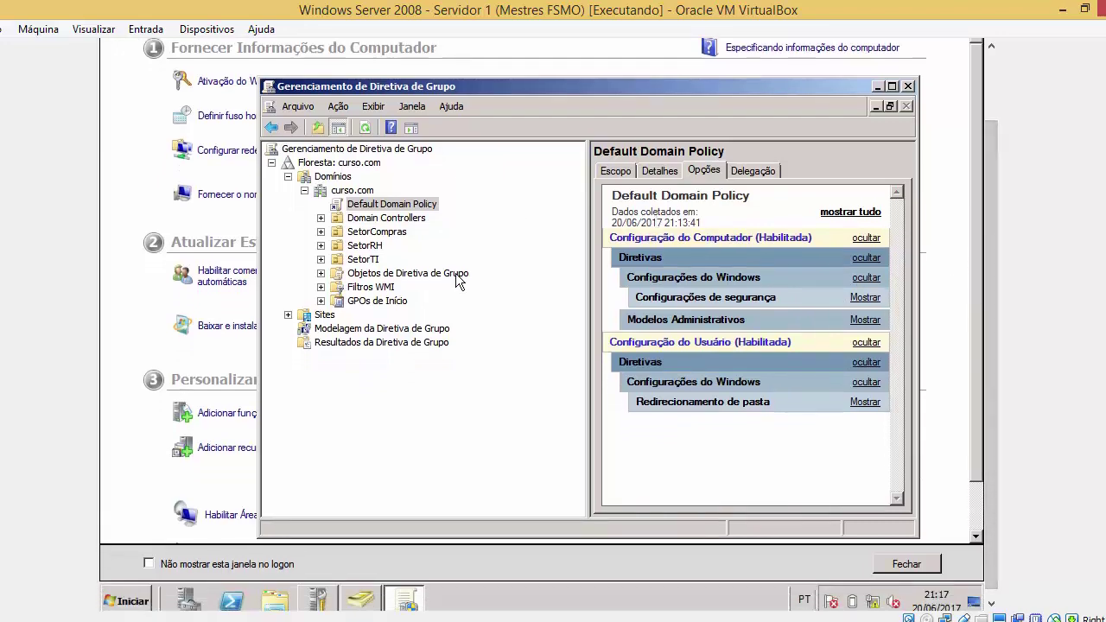
{"action": "key", "text": "super"}
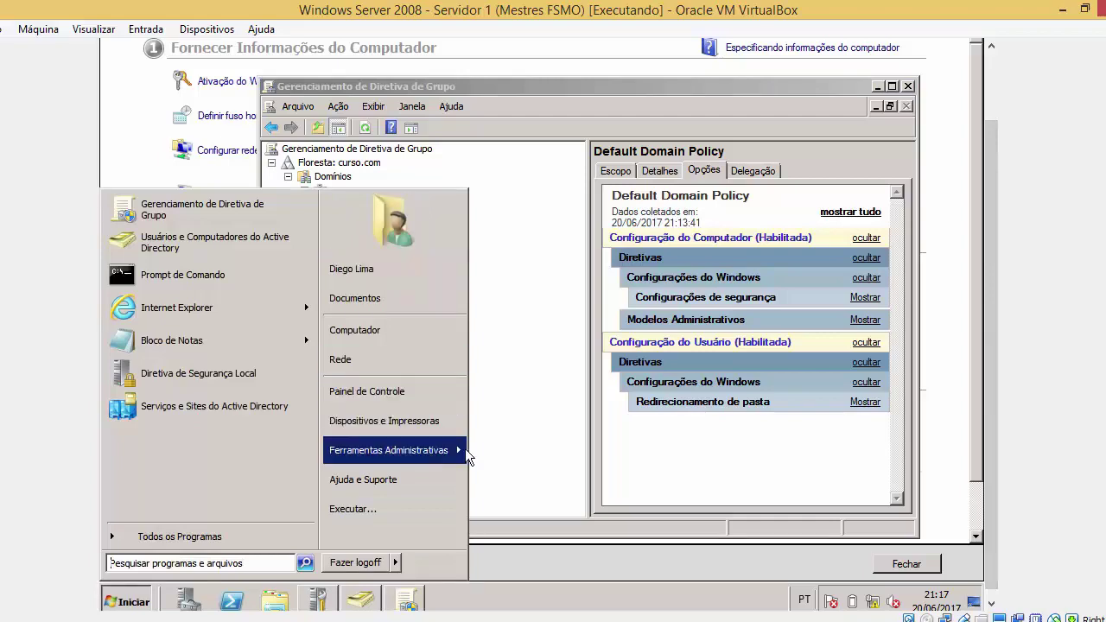
{"action": "mouse_move", "coordinate": [465, 448]}
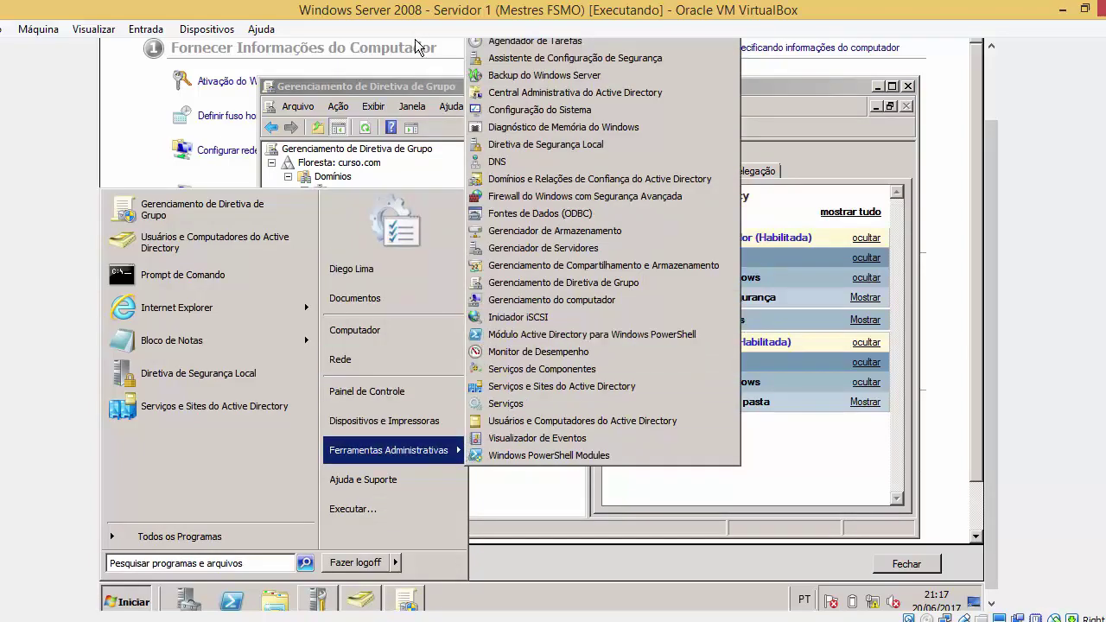
{"action": "left_click", "coordinate": [384, 89]}
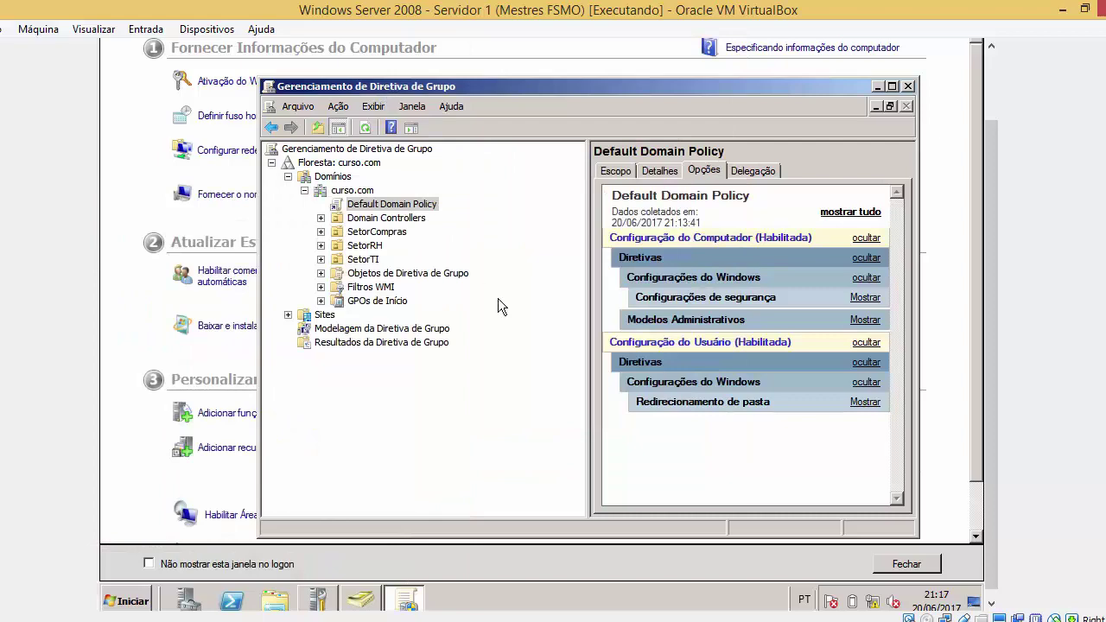
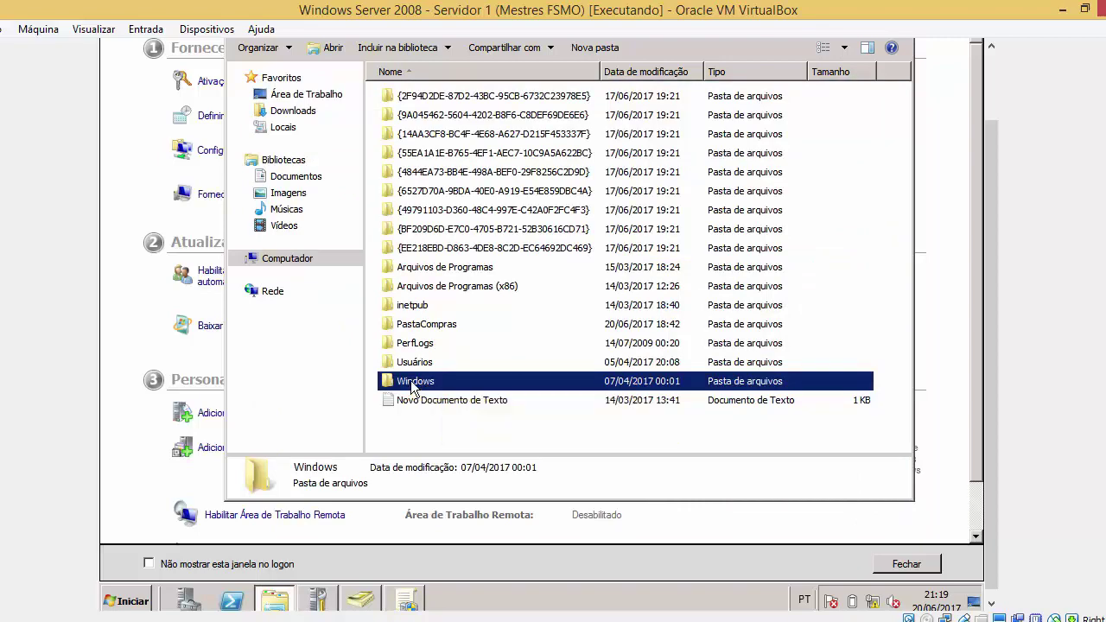
Open the Windows folder's Propriedades on the Segurança tab
{"action": "right_click", "coordinate": [412, 382]}
{"action": "left_click", "coordinate": [459, 372]}
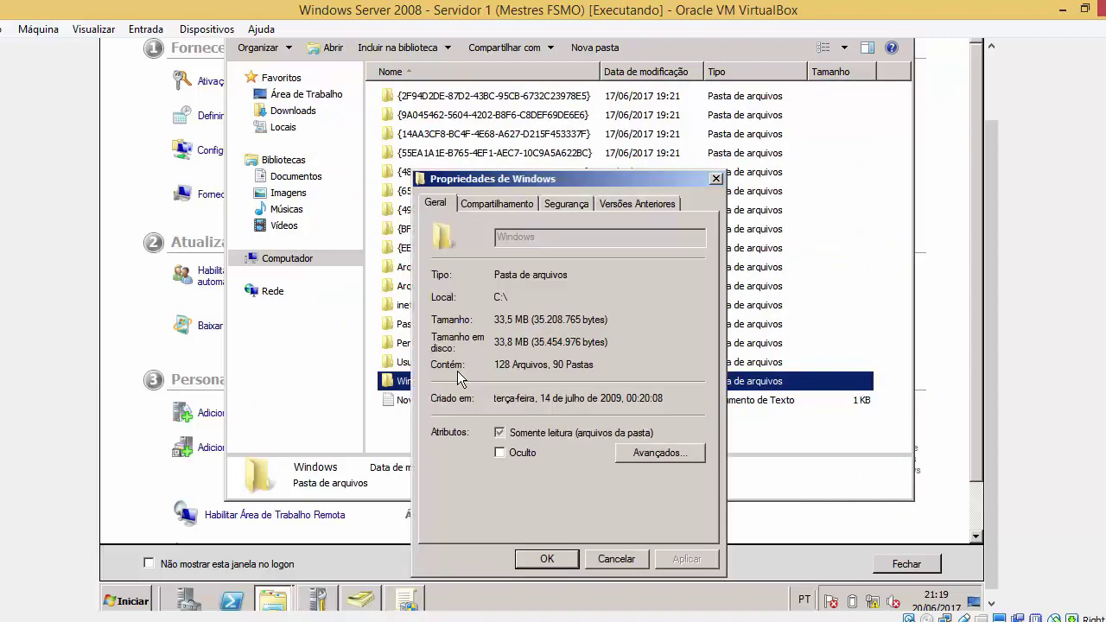
{"action": "left_click", "coordinate": [558, 207]}
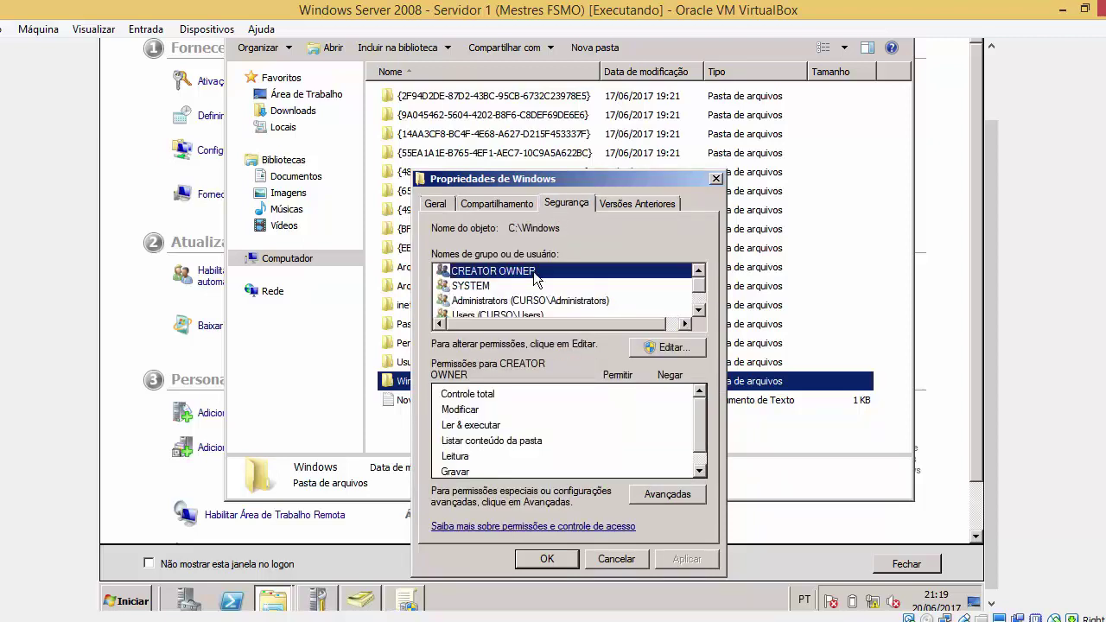
Review SYSTEM's and each group's permissions, cancel, and switch to Group Policy Management
{"action": "left_click", "coordinate": [510, 288]}
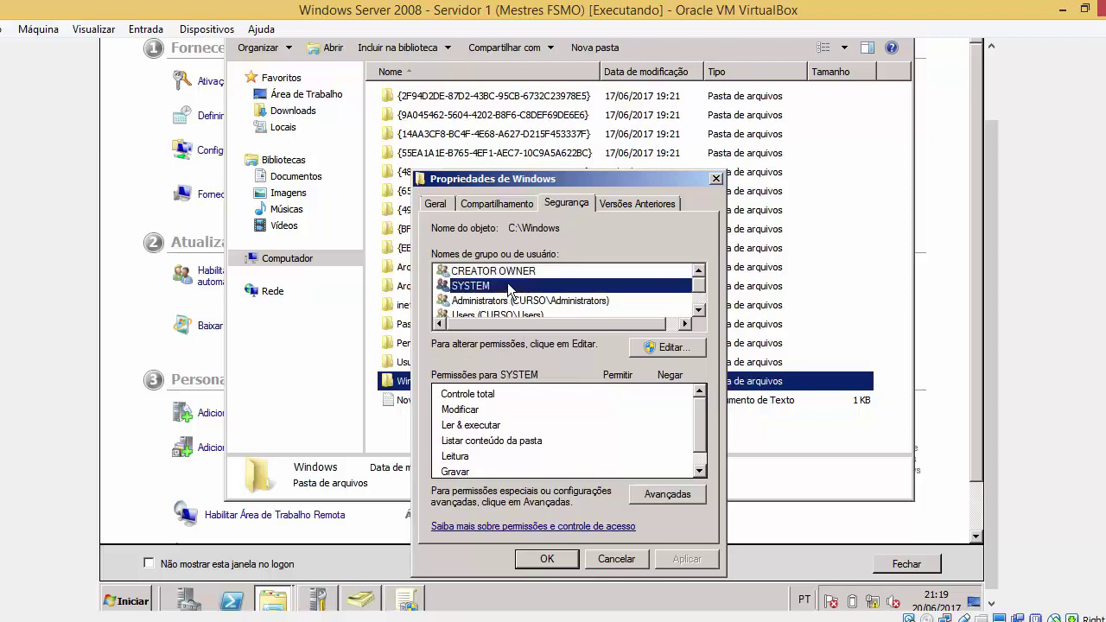
{"action": "key", "text": "Down"}
{"action": "key", "text": "Down"}
{"action": "key", "text": "Down"}
{"action": "key", "text": "Up"}
{"action": "key", "text": "Up"}
{"action": "key", "text": "Up"}
{"action": "key", "text": "Up"}
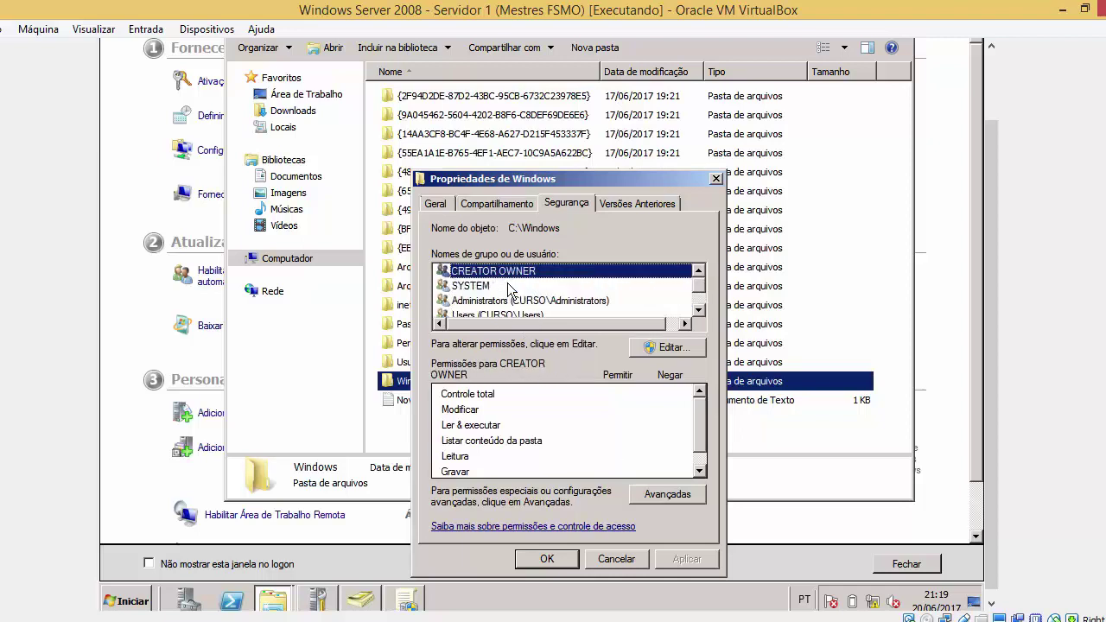
{"action": "key", "text": "Down"}
{"action": "key", "text": "Down"}
{"action": "key", "text": "Down"}
{"action": "key", "text": "Down"}
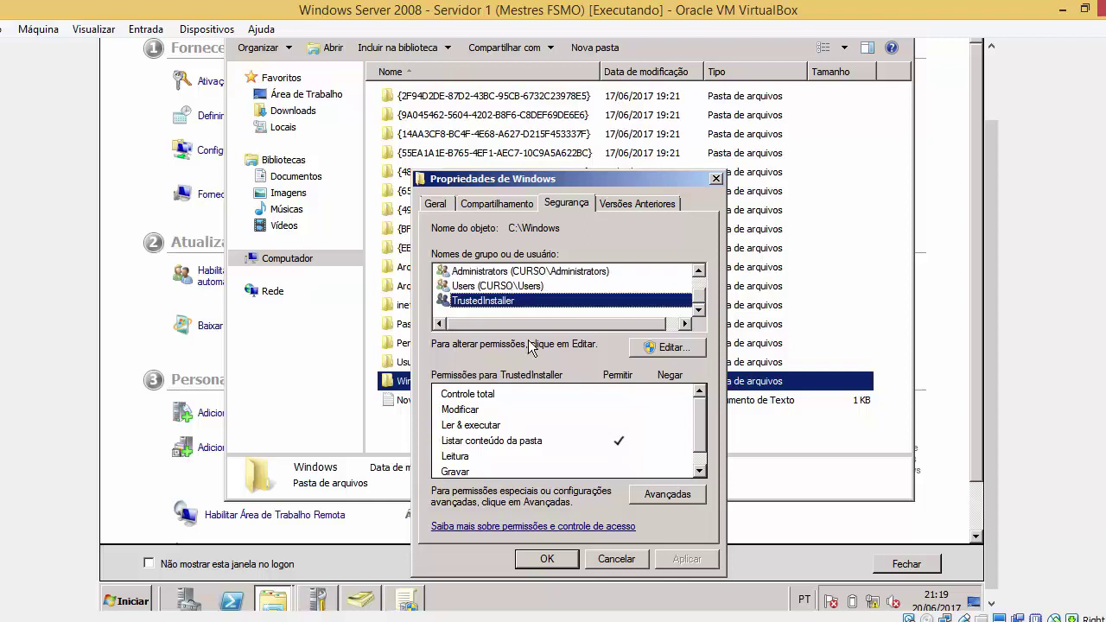
{"action": "left_click", "coordinate": [615, 559]}
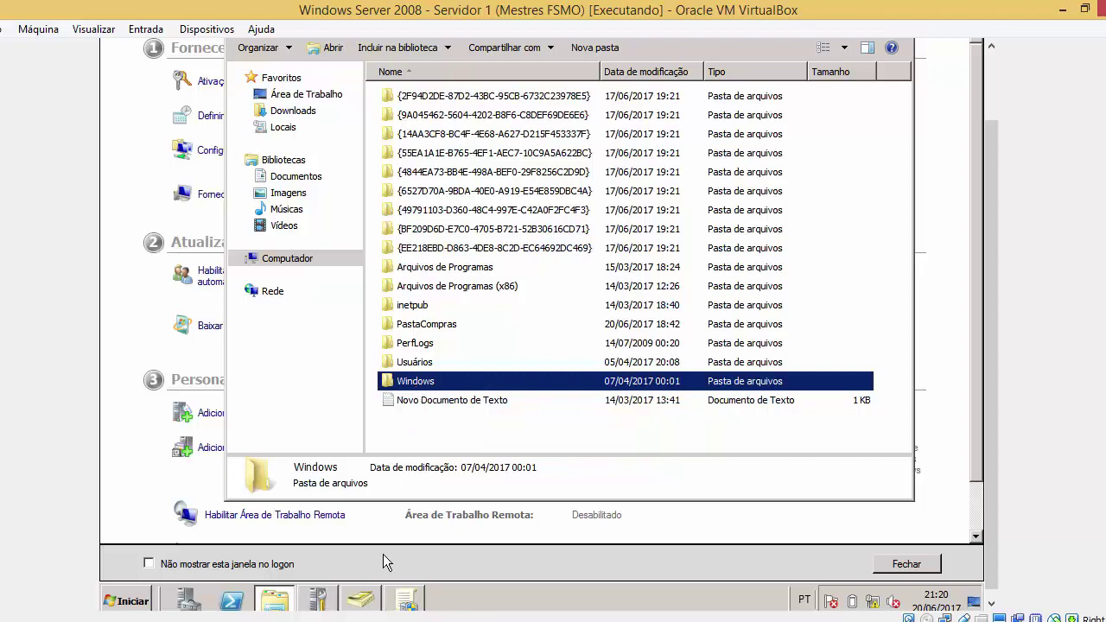
{"action": "left_click", "coordinate": [405, 598]}
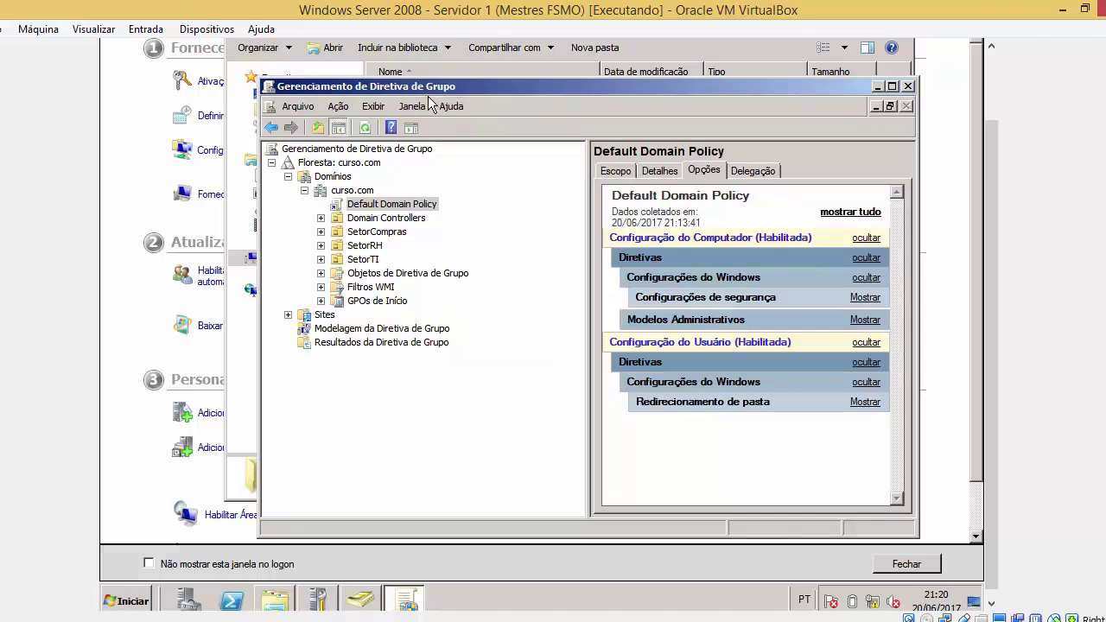
Check the GPOs linked to the Domain Controllers container
{"action": "right_click", "coordinate": [409, 211]}
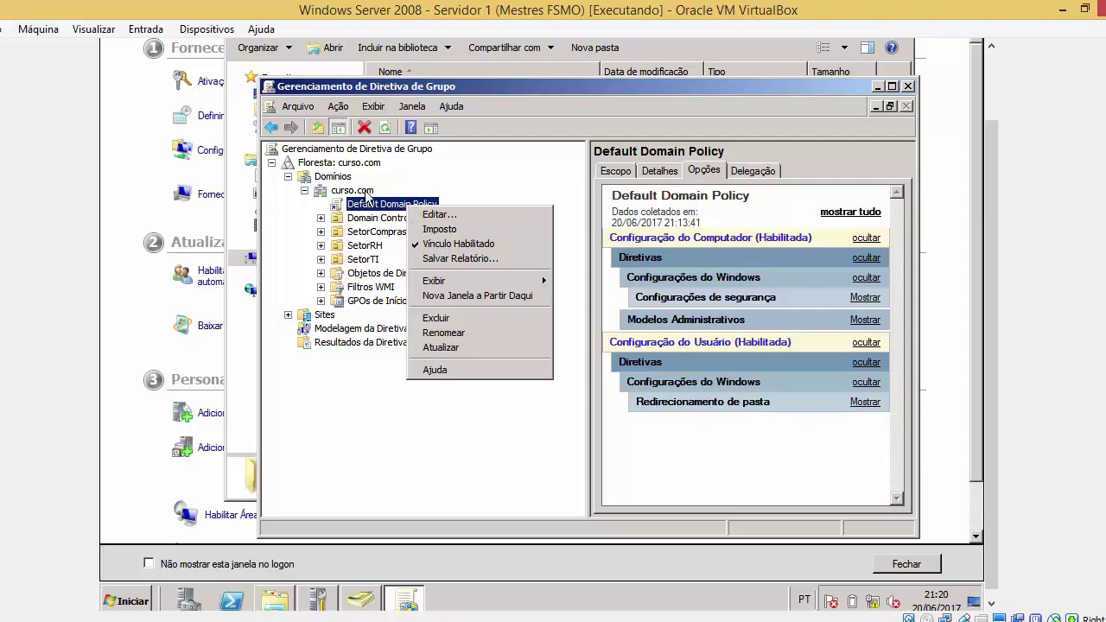
{"action": "left_click", "coordinate": [367, 192]}
{"action": "left_click", "coordinate": [370, 220]}
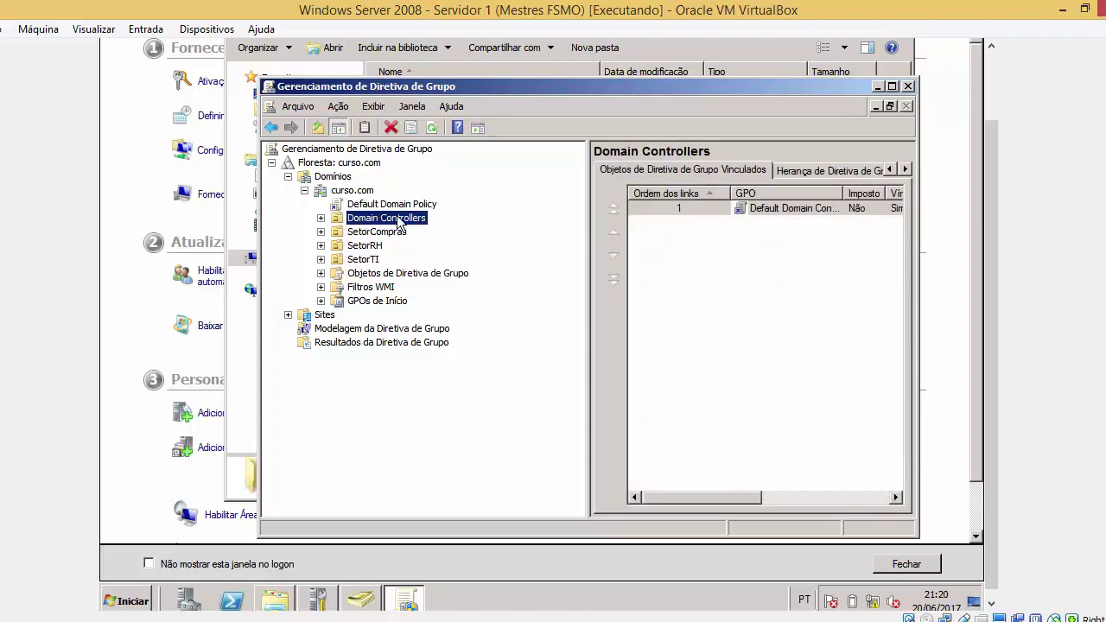
Open Default Domain Policy with Editar..., acknowledging the linked-GPO warning
{"action": "right_click", "coordinate": [408, 207]}
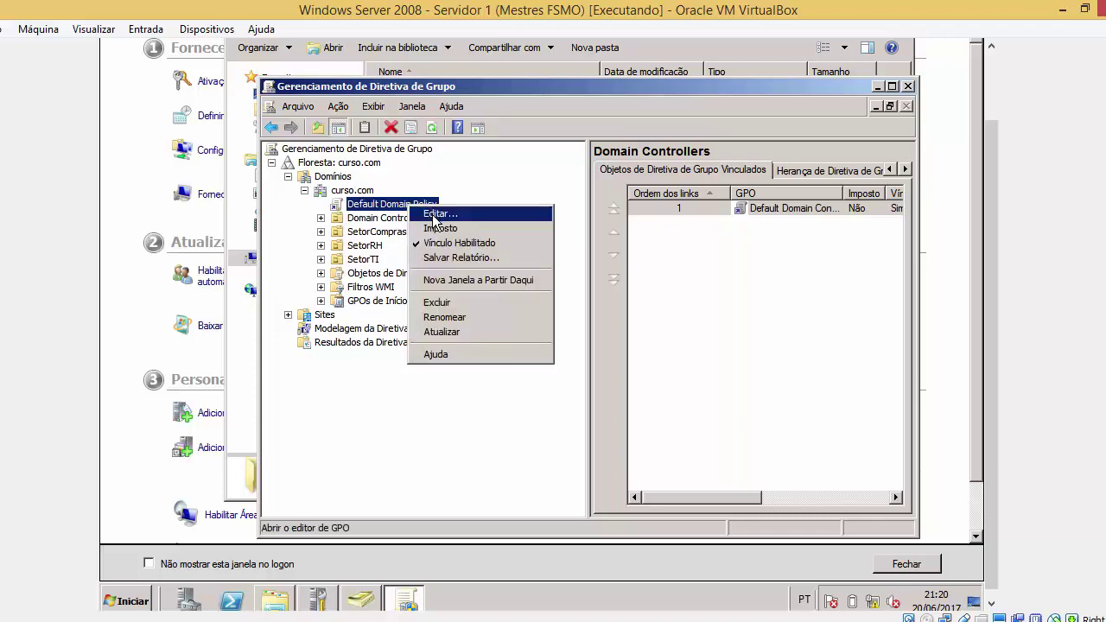
{"action": "left_click", "coordinate": [433, 216]}
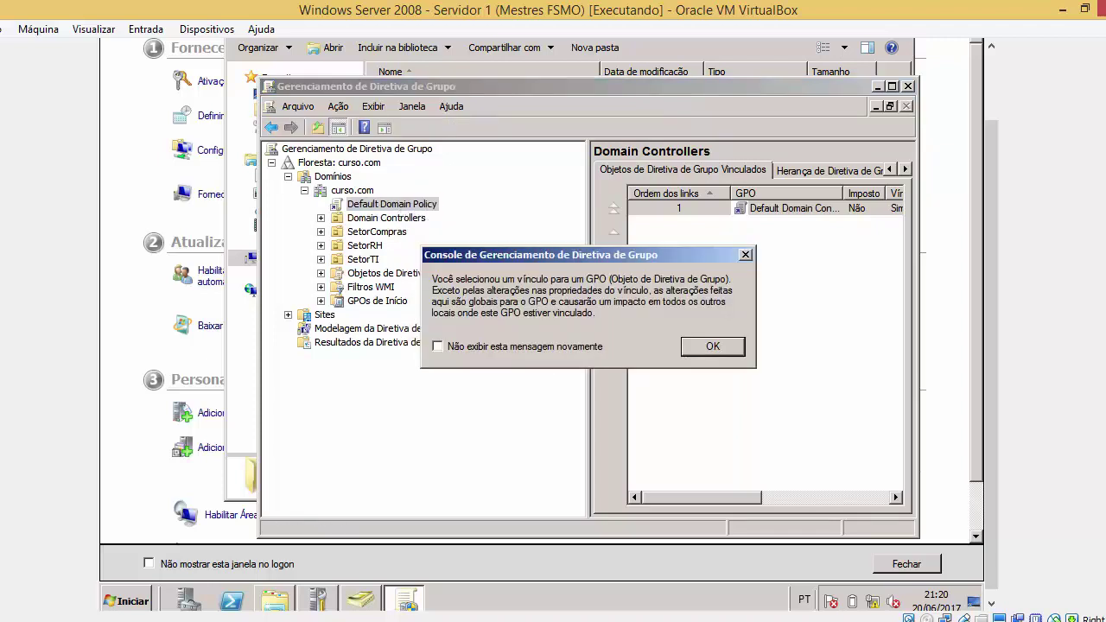
{"action": "left_click", "coordinate": [696, 346]}
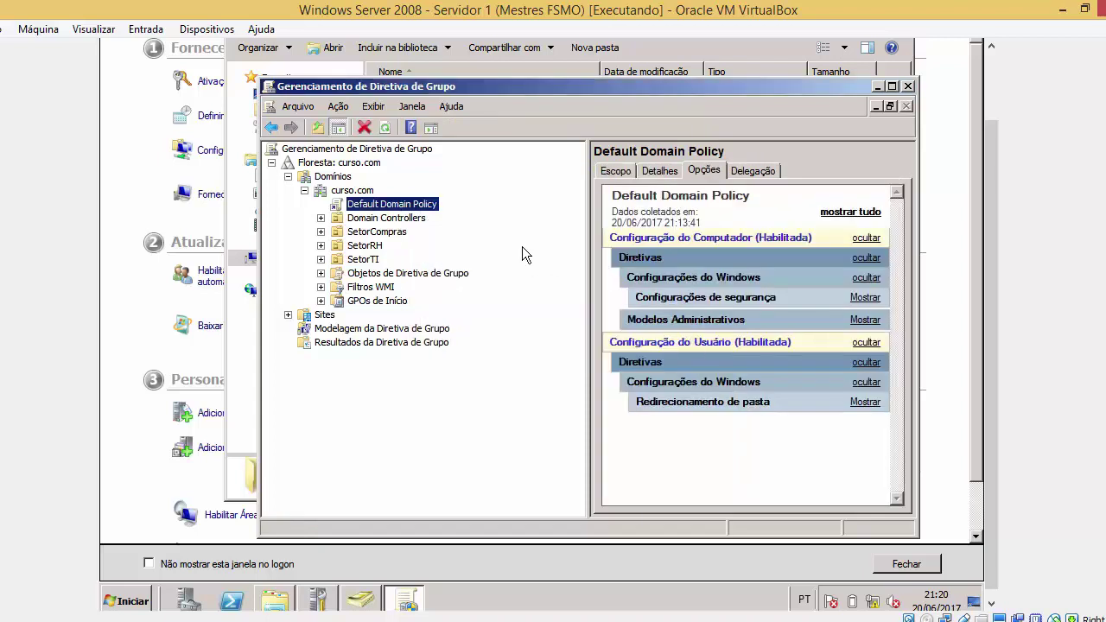
{"action": "right_click", "coordinate": [438, 205]}
{"action": "left_click", "coordinate": [451, 213]}
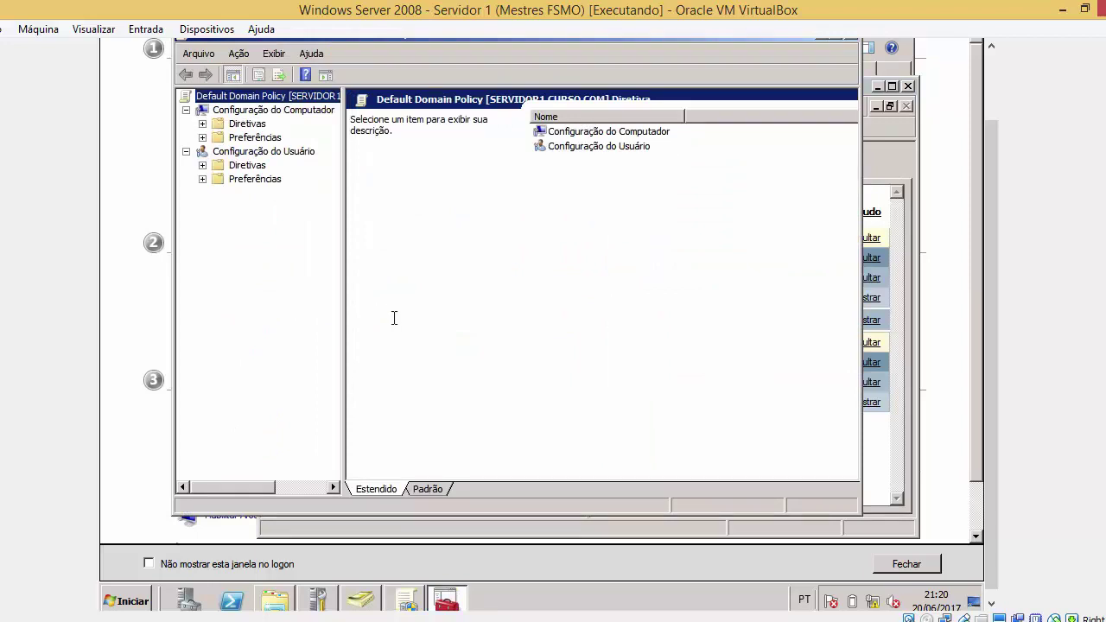
Expand Computer Configuration to Configurações de segurança and open Sistema de arquivos, dismissing the Administrative Templates error
{"action": "left_click", "coordinate": [202, 124]}
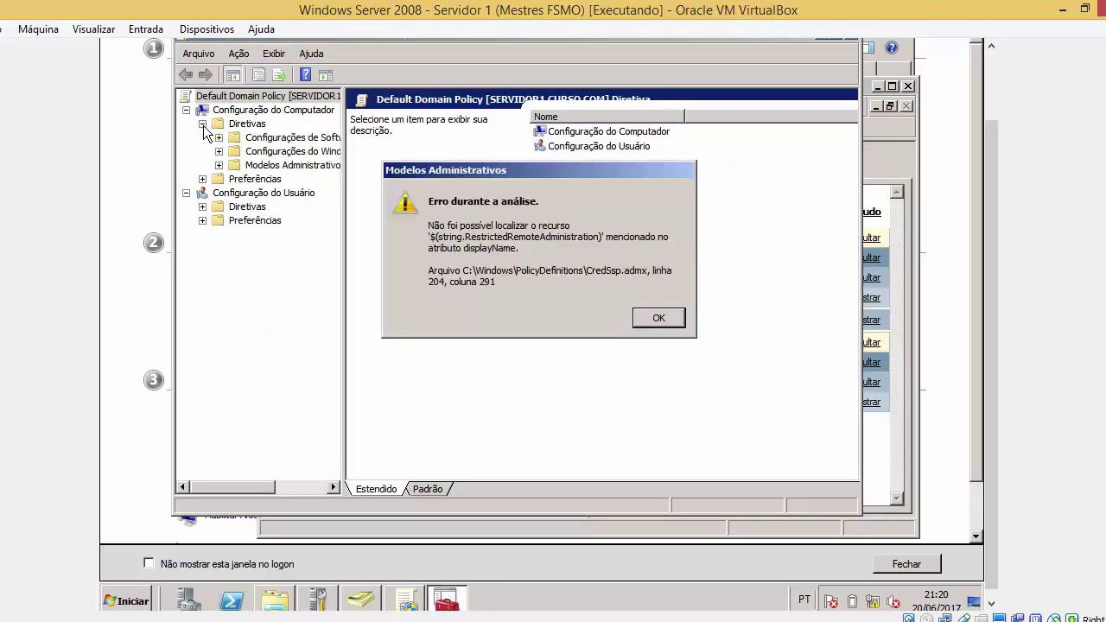
{"action": "key", "text": "Return"}
{"action": "key", "text": "Return"}
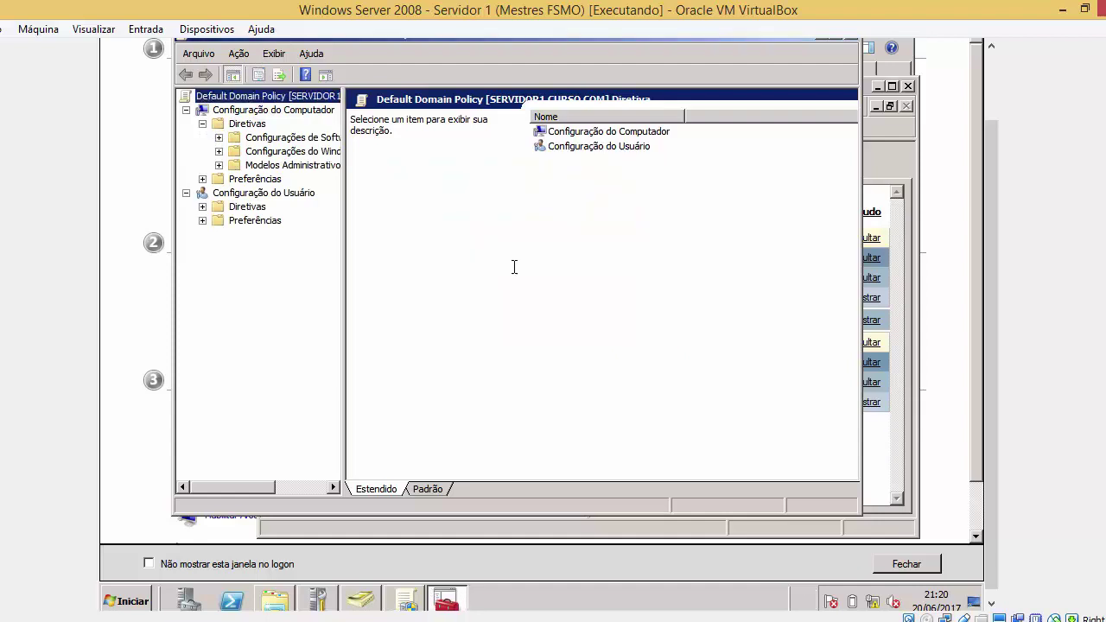
{"action": "left_click", "coordinate": [301, 151]}
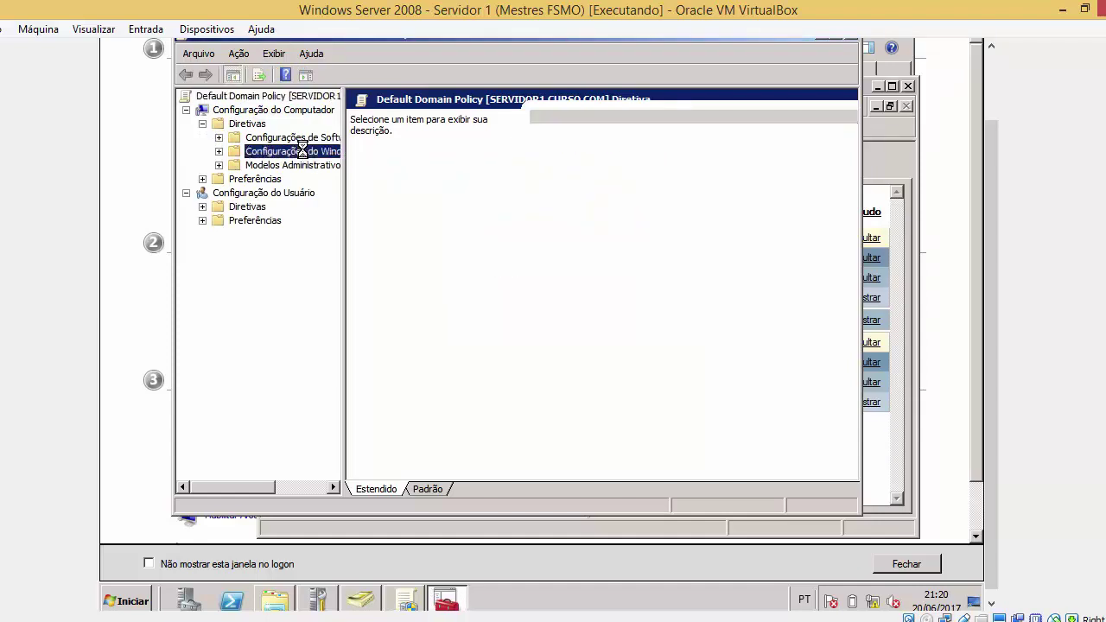
{"action": "double_click", "coordinate": [595, 159]}
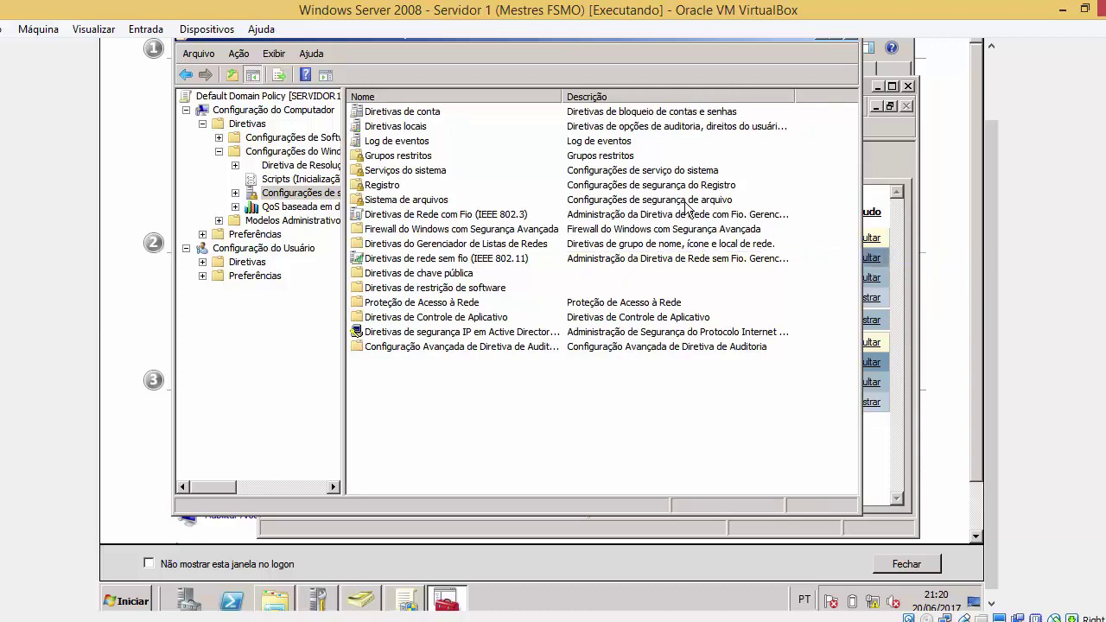
{"action": "double_click", "coordinate": [675, 201]}
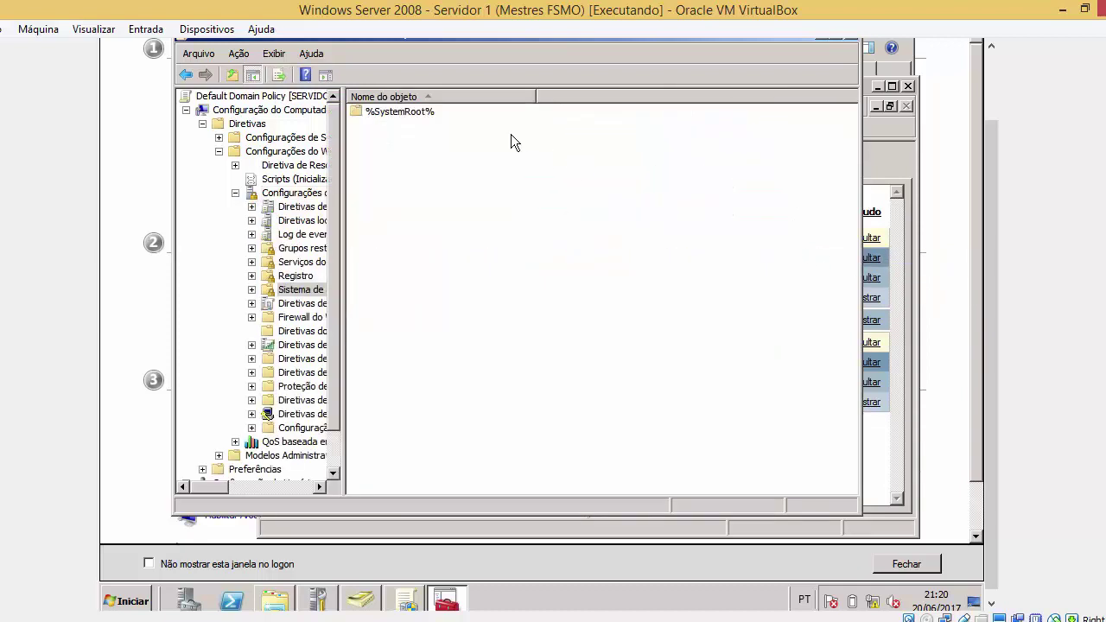
Add C:\Windows as a file system entry, then delete the existing %SystemRoot% entry
{"action": "right_click", "coordinate": [430, 192]}
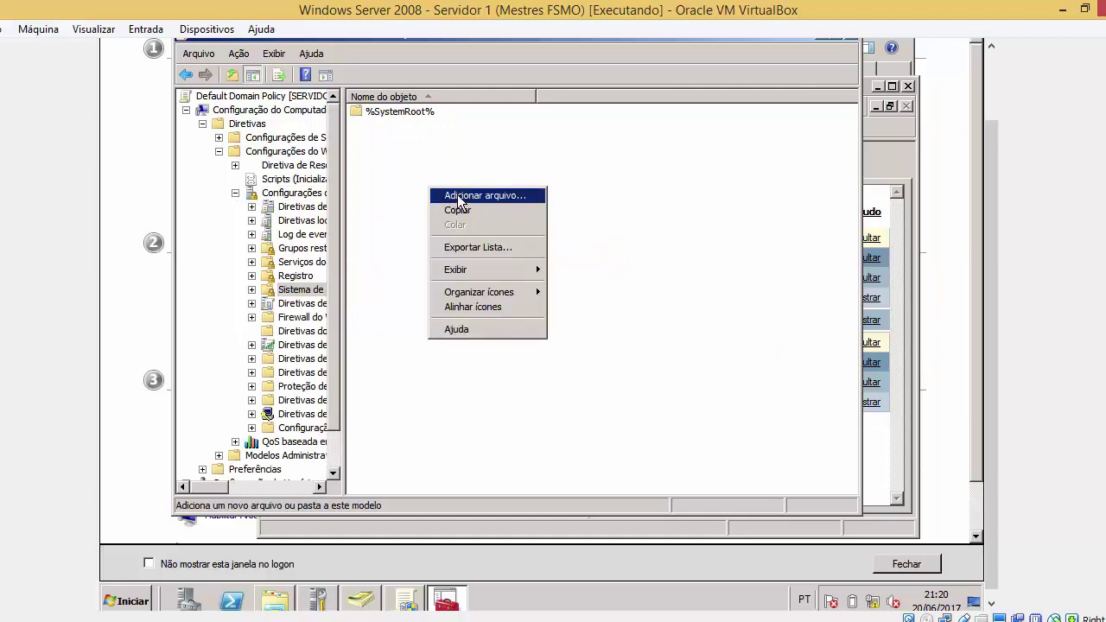
{"action": "left_click", "coordinate": [458, 197]}
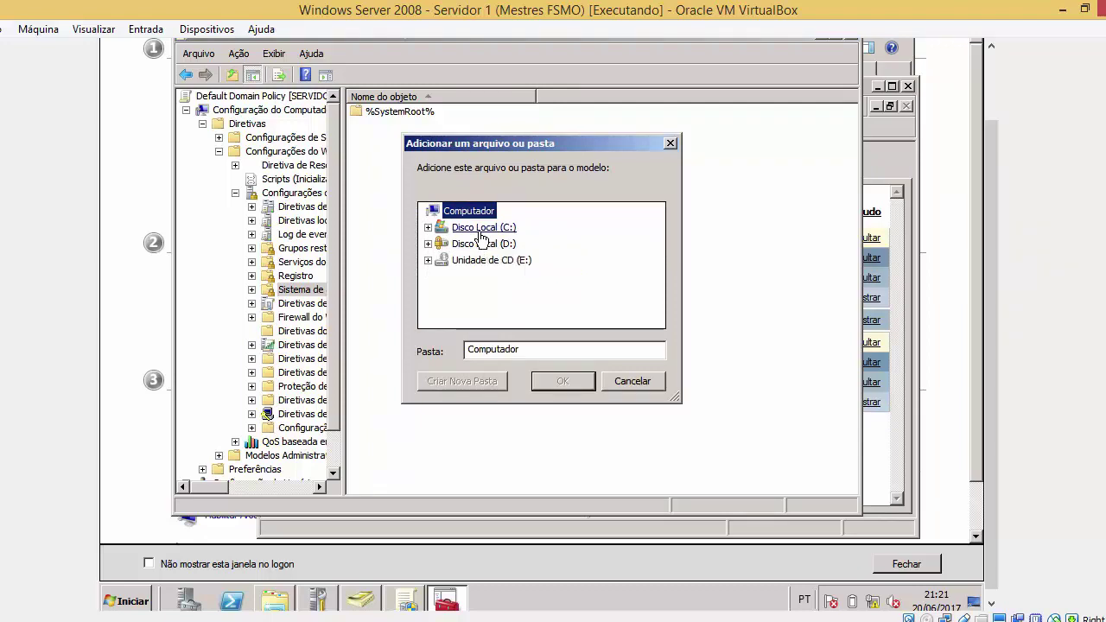
{"action": "double_click", "coordinate": [481, 233]}
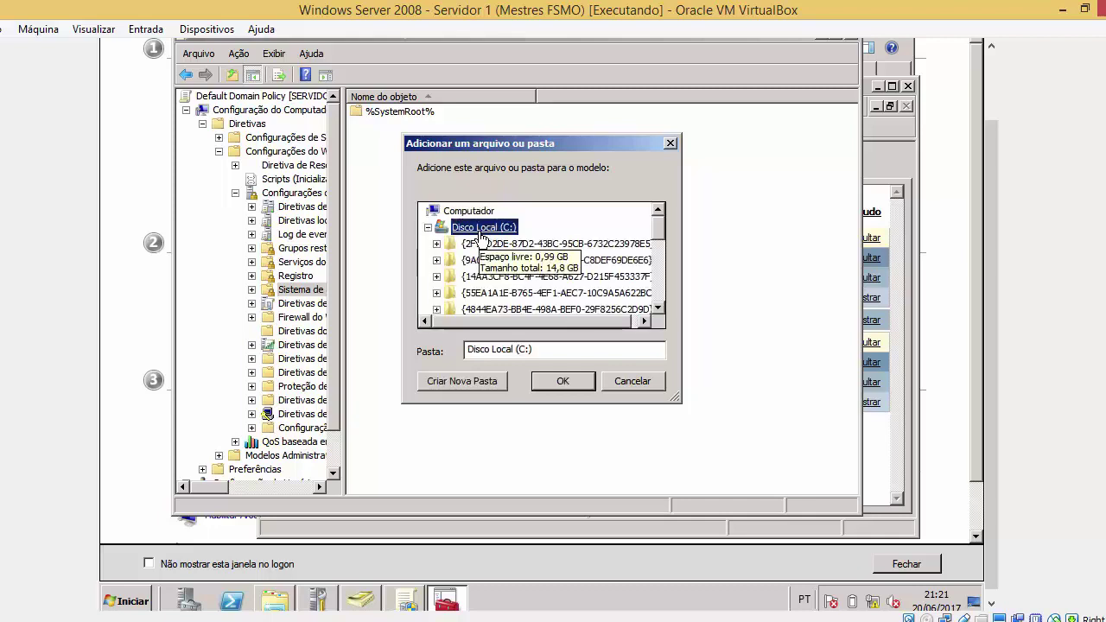
{"action": "scroll", "coordinate": [660, 239], "scroll_direction": "down", "scroll_amount": 1}
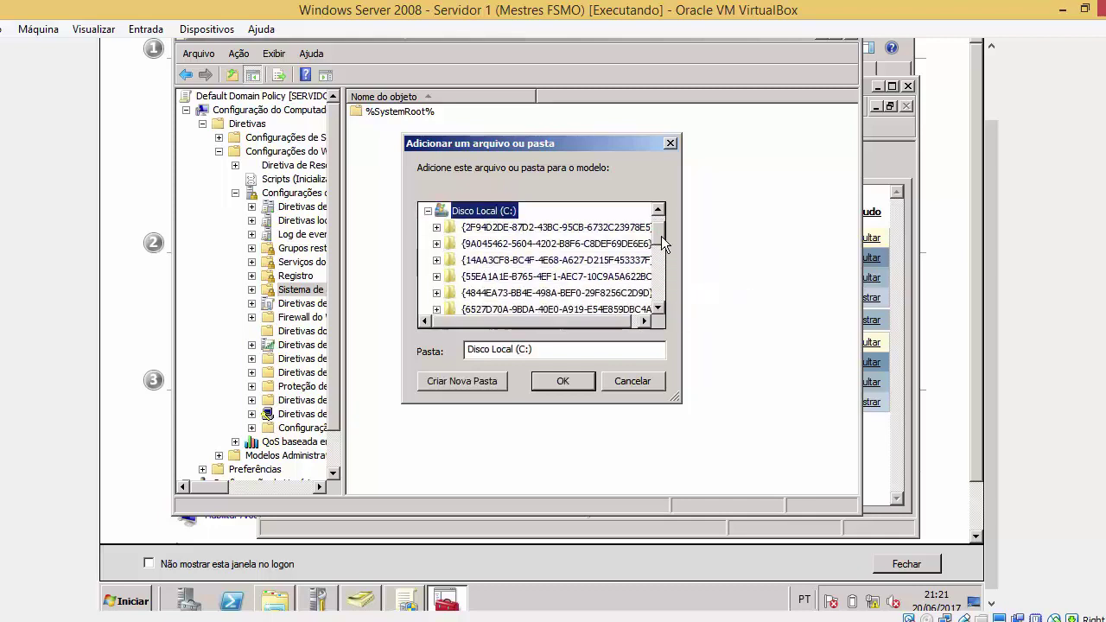
{"action": "left_click_drag", "start_coordinate": [661, 235], "coordinate": [660, 294]}
{"action": "double_click", "coordinate": [480, 280]}
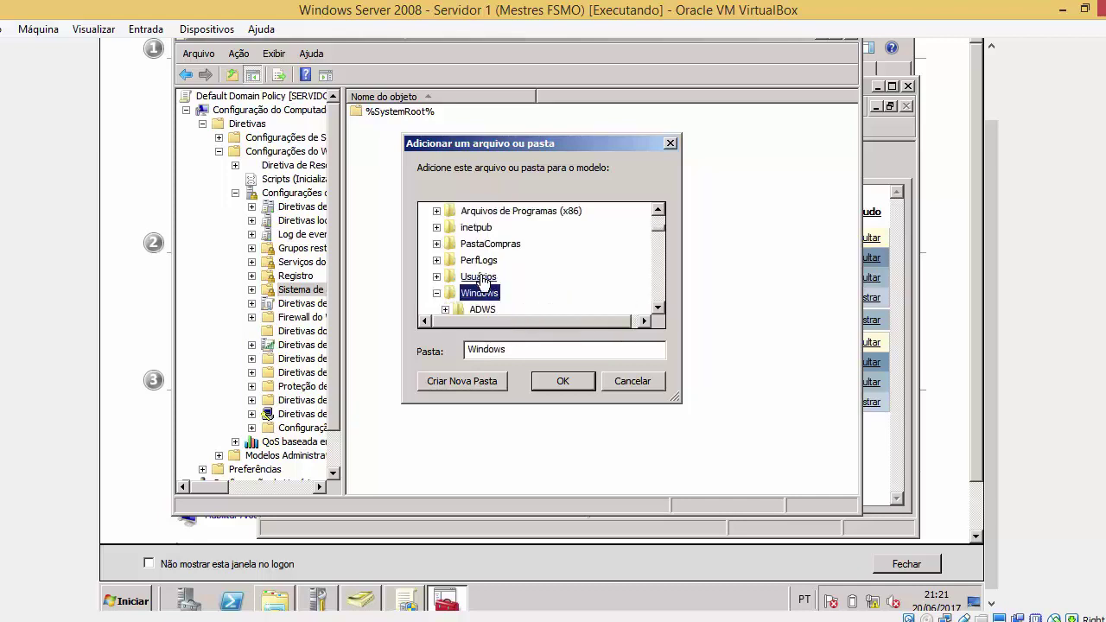
{"action": "left_click", "coordinate": [562, 383]}
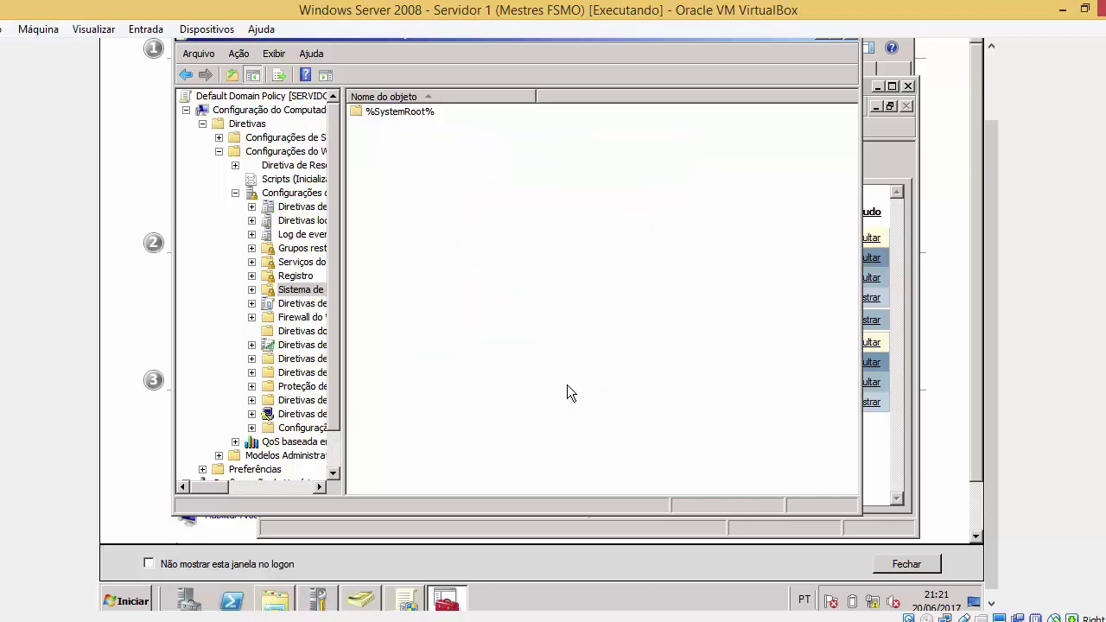
{"action": "right_click", "coordinate": [405, 109]}
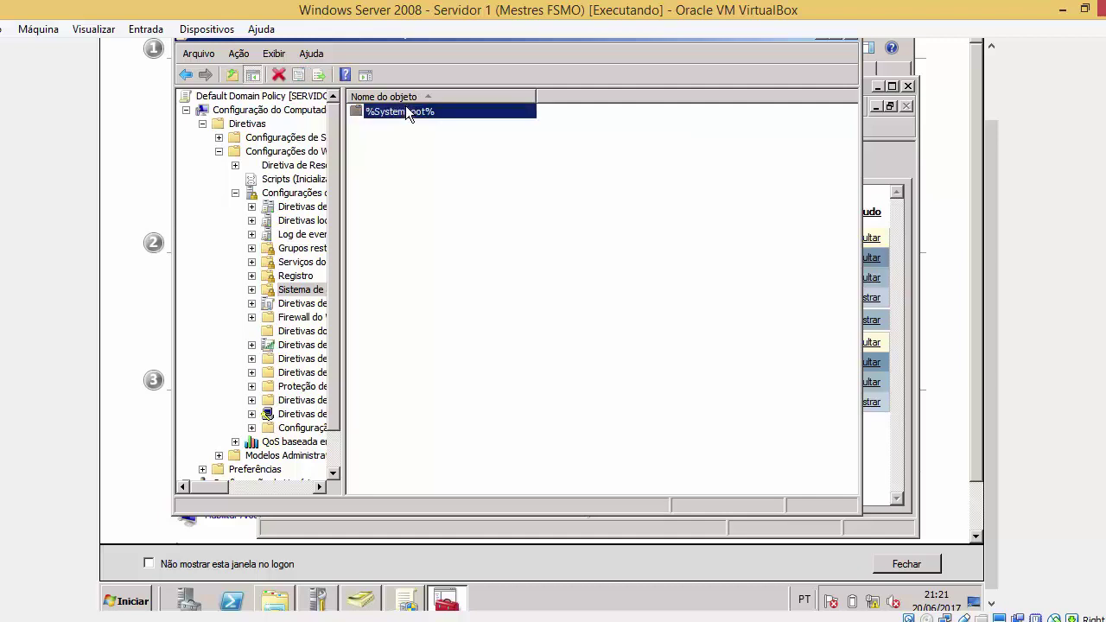
{"action": "left_click", "coordinate": [422, 113]}
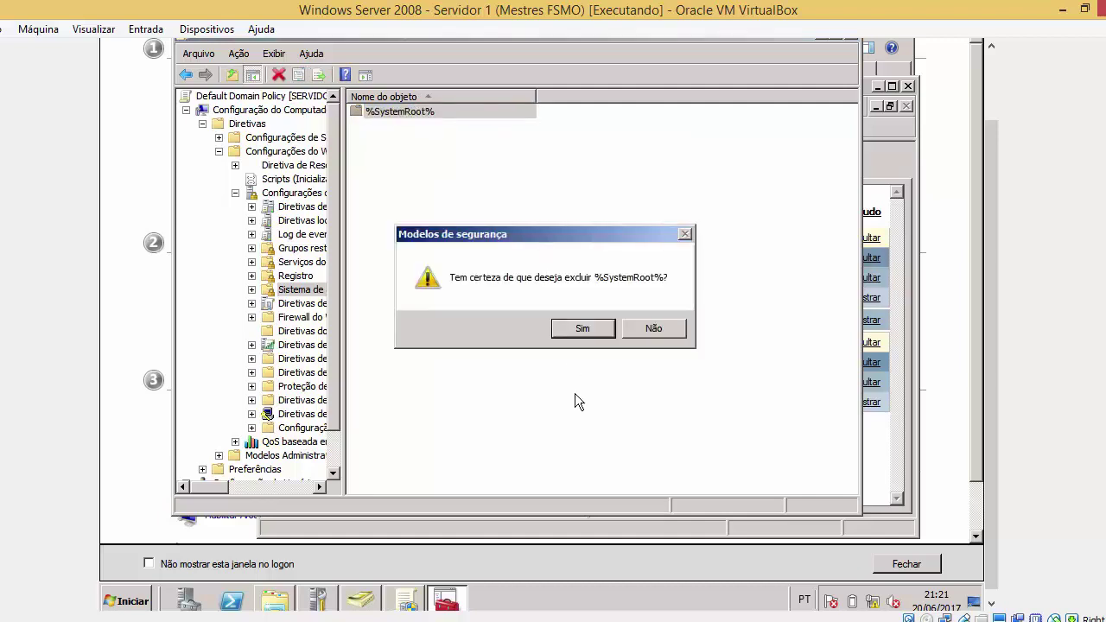
{"action": "left_click", "coordinate": [584, 334]}
Re-add C:\Windows through 'Adicionar um arquivo ou pasta', dismissing the folder move error
{"action": "right_click", "coordinate": [486, 225]}
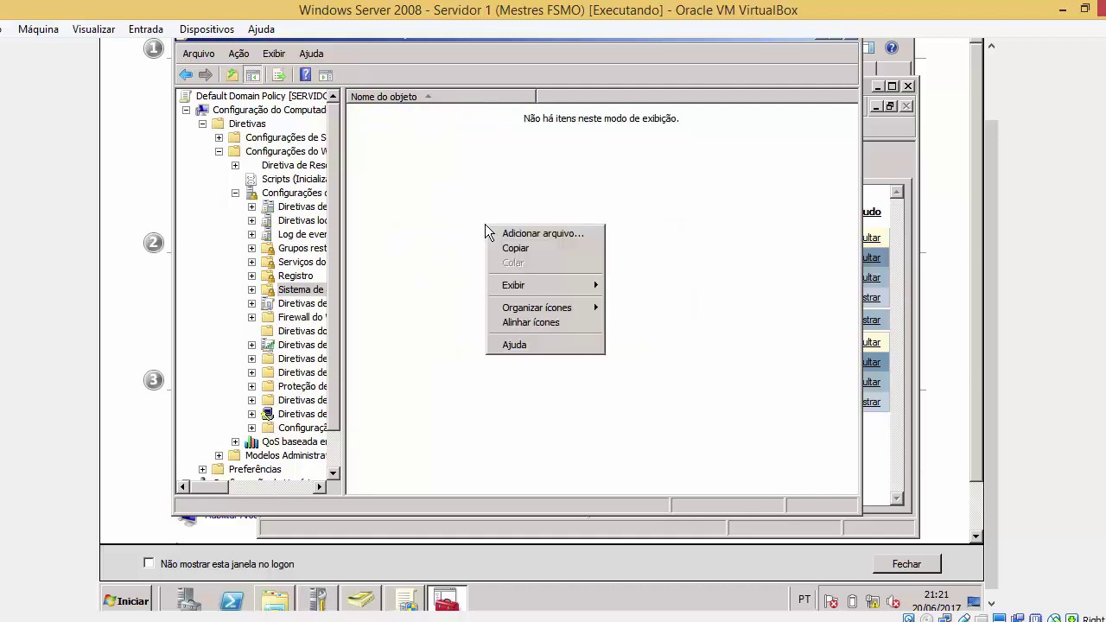
{"action": "left_click", "coordinate": [489, 232]}
{"action": "double_click", "coordinate": [486, 228]}
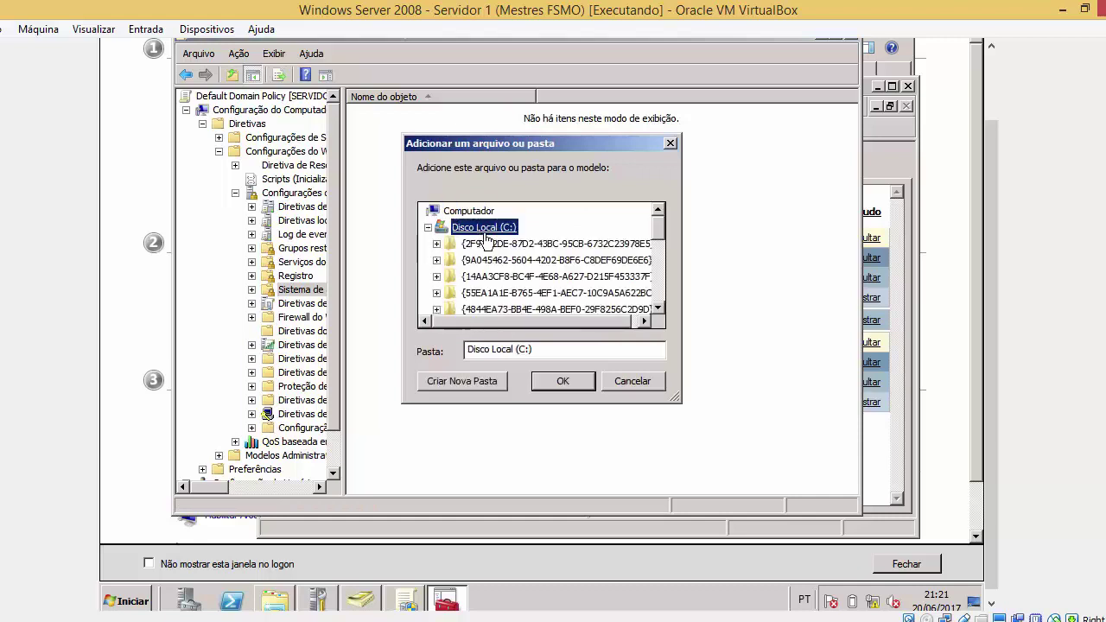
{"action": "scroll", "coordinate": [452, 270], "scroll_direction": "down", "scroll_amount": 4}
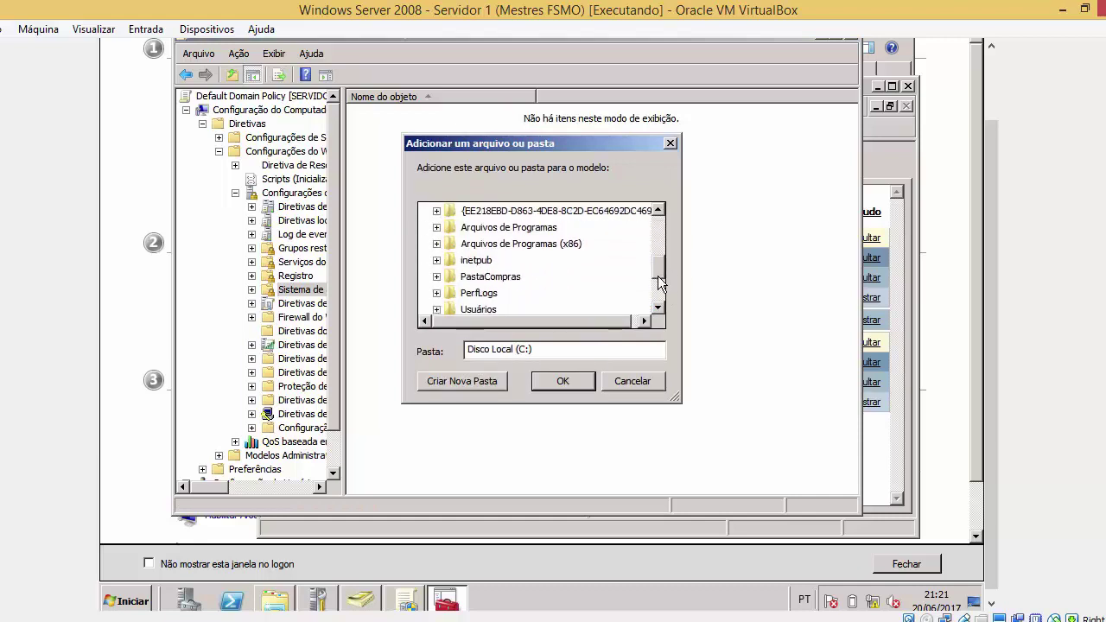
{"action": "left_click_drag", "start_coordinate": [455, 269], "coordinate": [475, 277]}
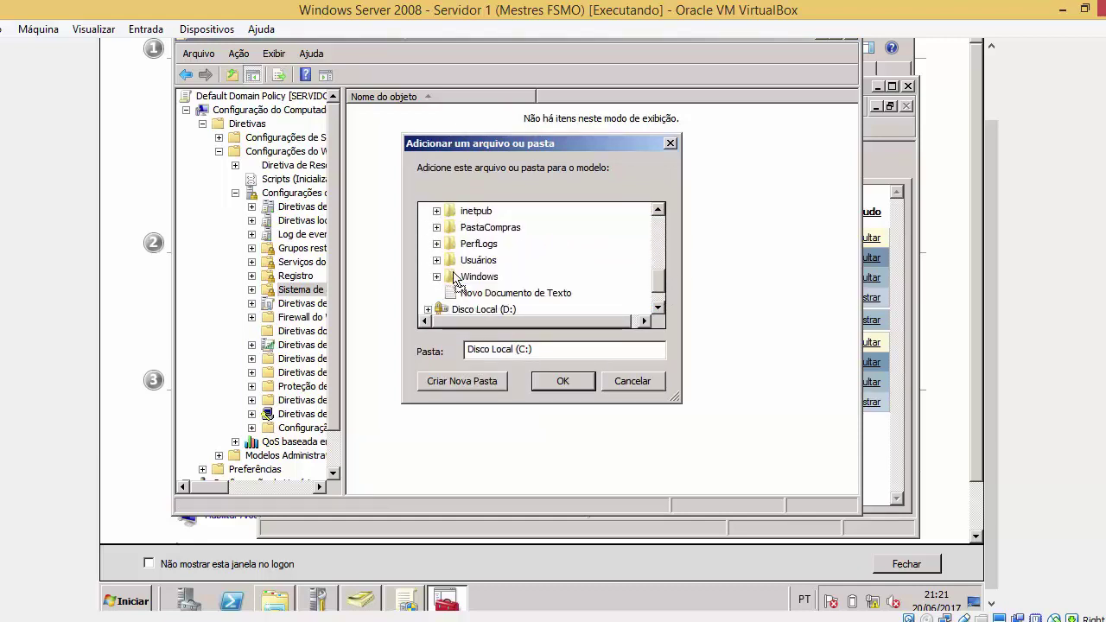
{"action": "left_click", "coordinate": [614, 383]}
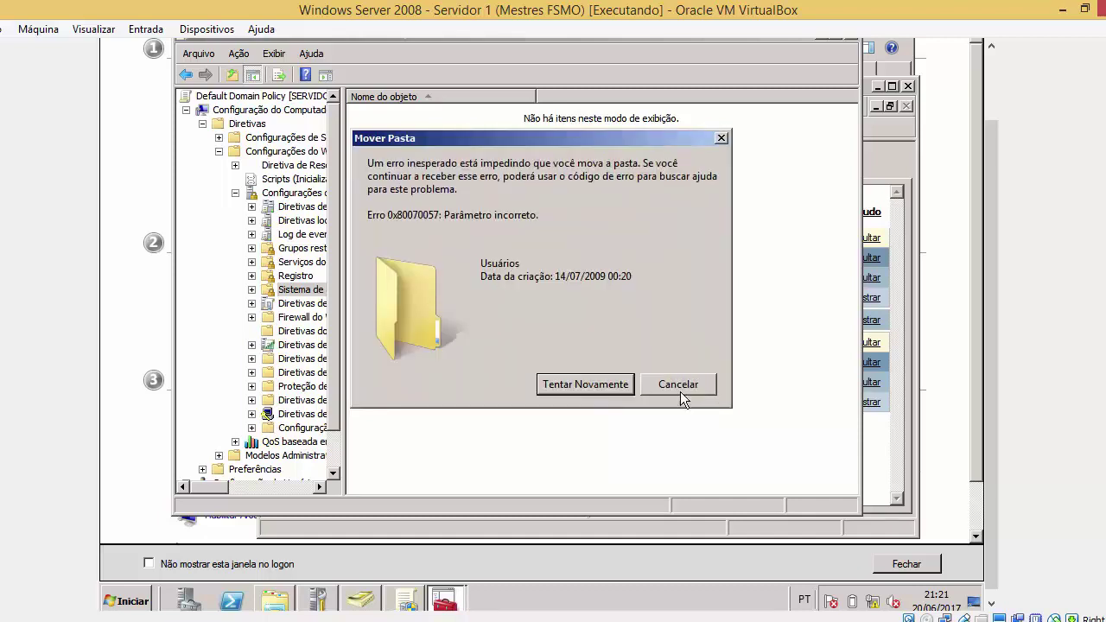
{"action": "left_click", "coordinate": [679, 389]}
{"action": "left_click", "coordinate": [644, 328]}
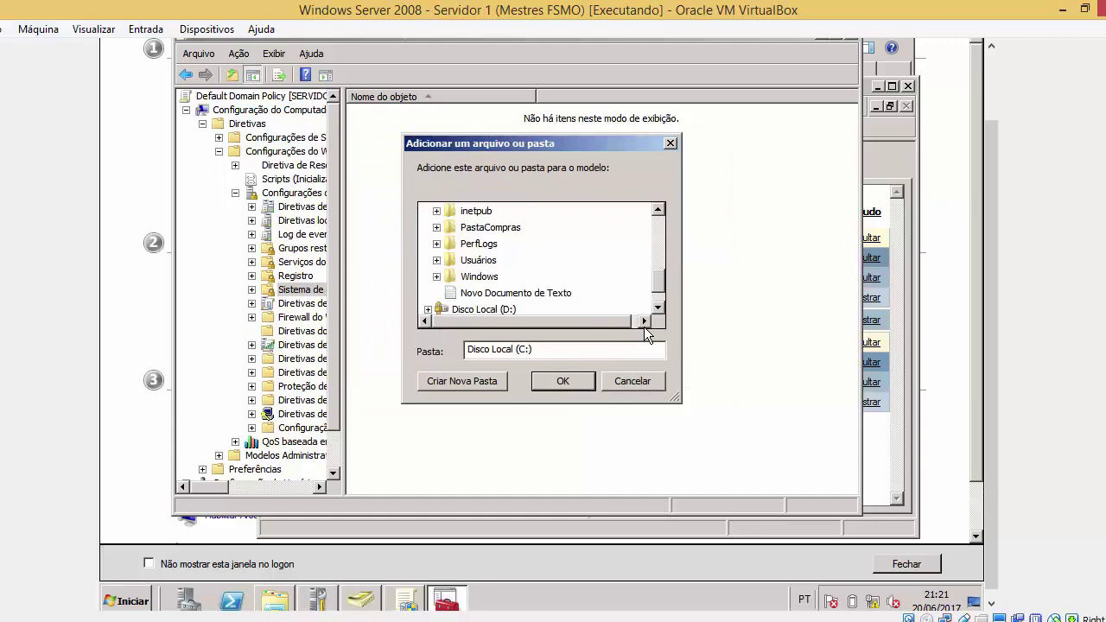
{"action": "left_click", "coordinate": [566, 387]}
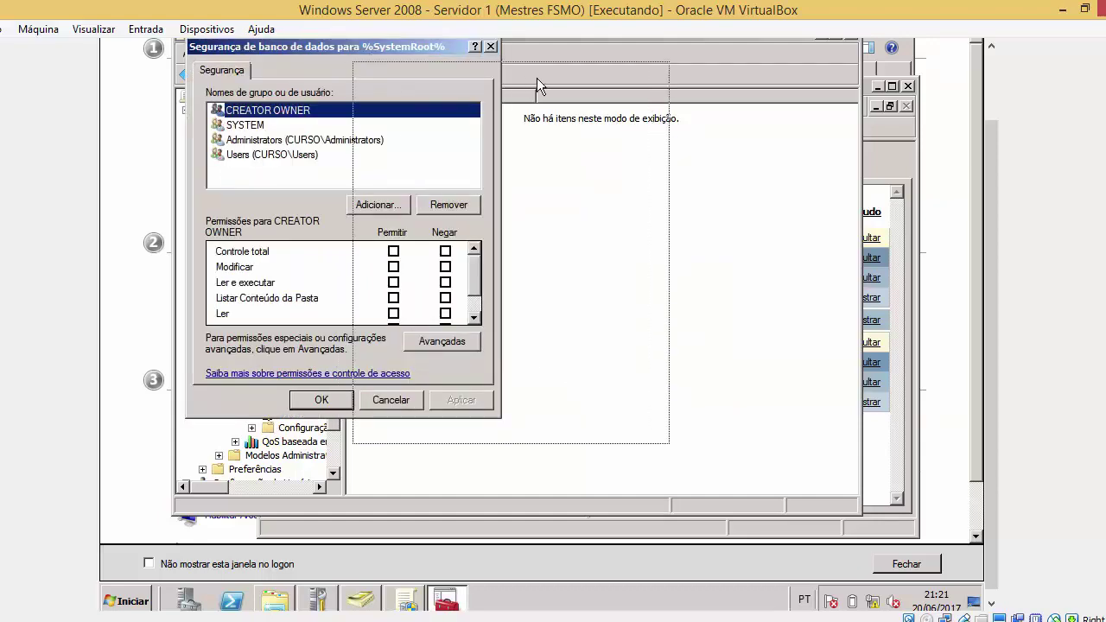
Review the SYSTEM, Administrators and Users permissions on %SystemRoot%
{"action": "left_click_drag", "start_coordinate": [371, 56], "coordinate": [533, 74]}
{"action": "left_click_drag", "start_coordinate": [623, 65], "coordinate": [700, 63]}
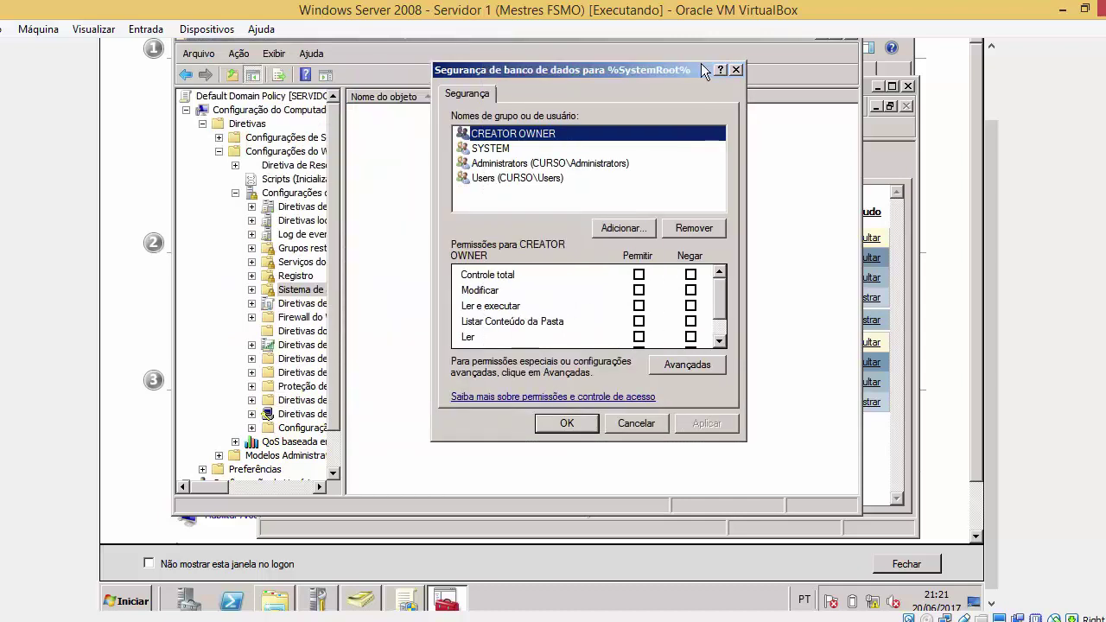
{"action": "left_click", "coordinate": [527, 148]}
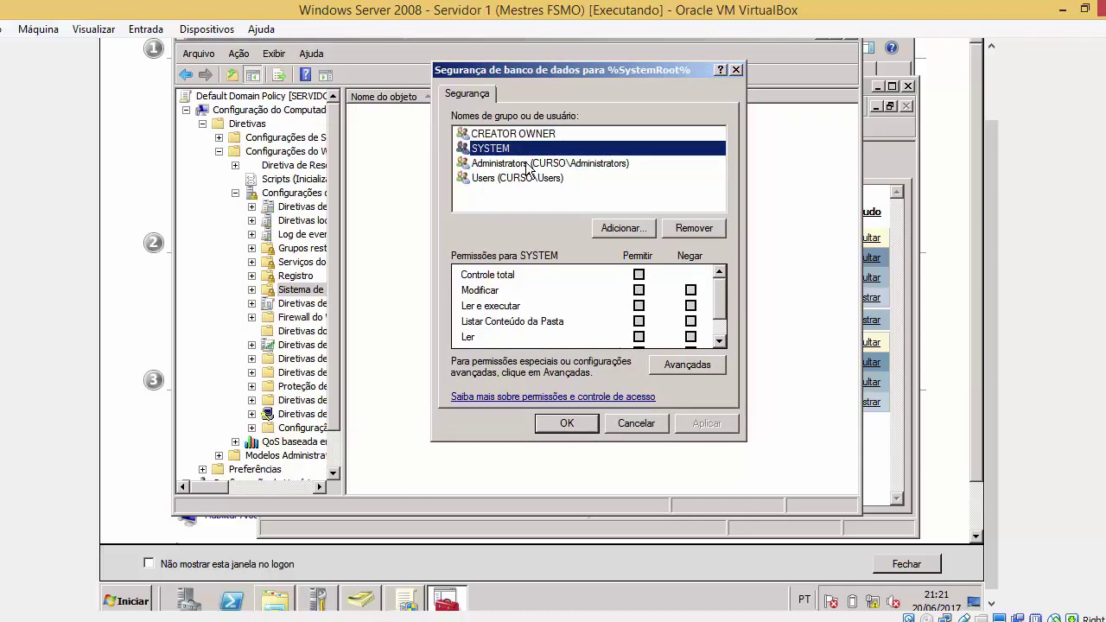
{"action": "left_click", "coordinate": [525, 164]}
{"action": "left_click", "coordinate": [527, 178]}
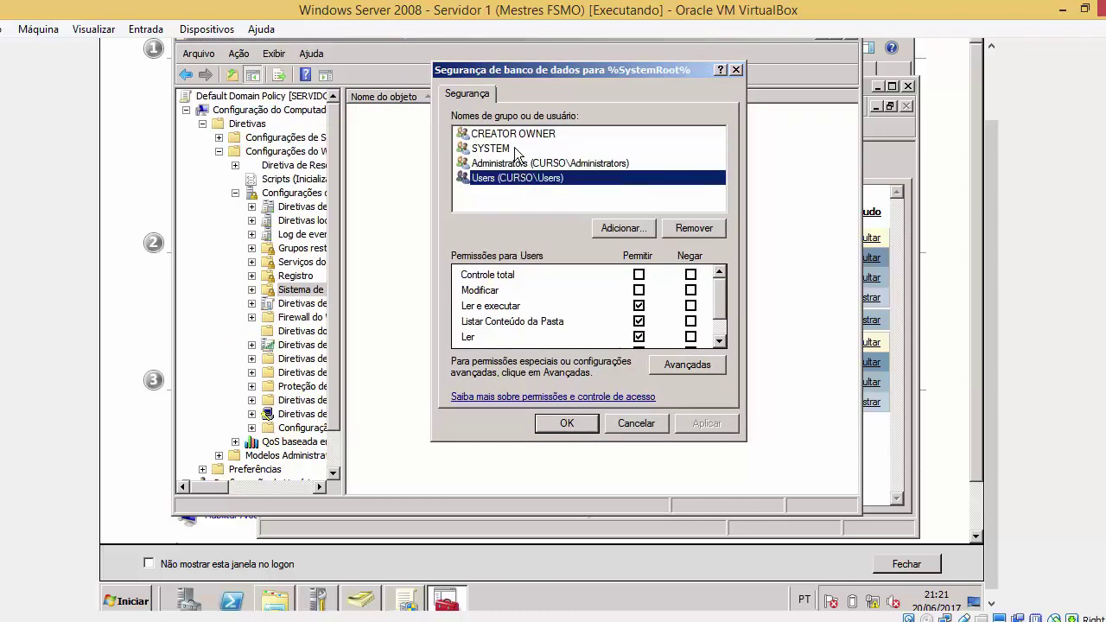
{"action": "left_click", "coordinate": [514, 148]}
{"action": "left_click", "coordinate": [524, 164]}
{"action": "left_click", "coordinate": [551, 177]}
{"action": "left_click", "coordinate": [510, 164]}
{"action": "left_click", "coordinate": [517, 179]}
Add the domain user account with Modificar and Controle total allowed, then apply and confirm
{"action": "left_click", "coordinate": [623, 227]}
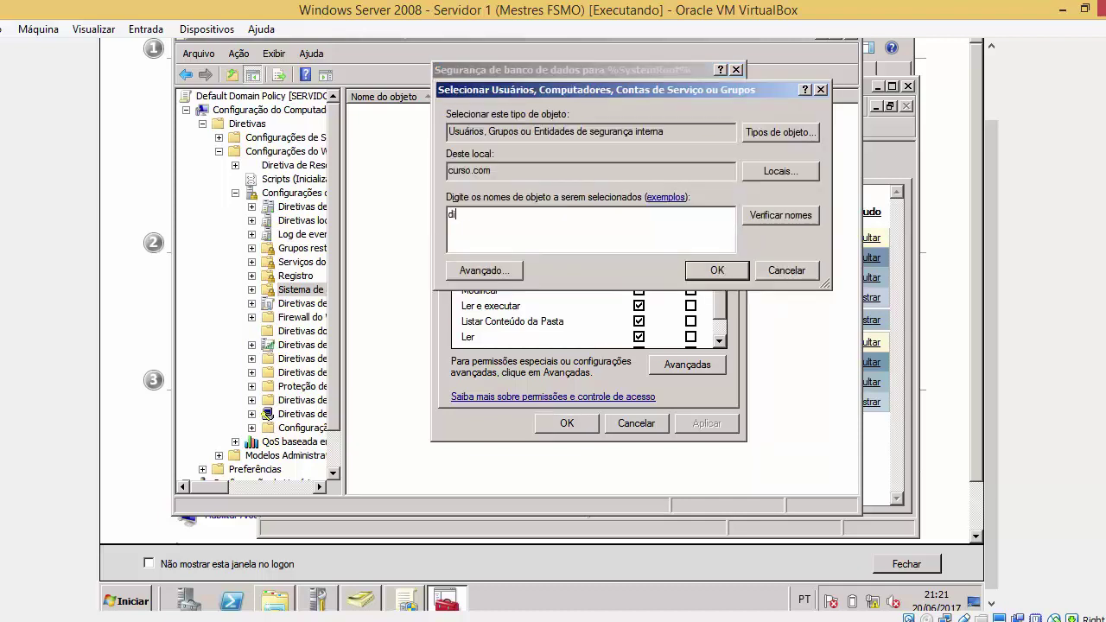
{"action": "key", "text": "Return"}
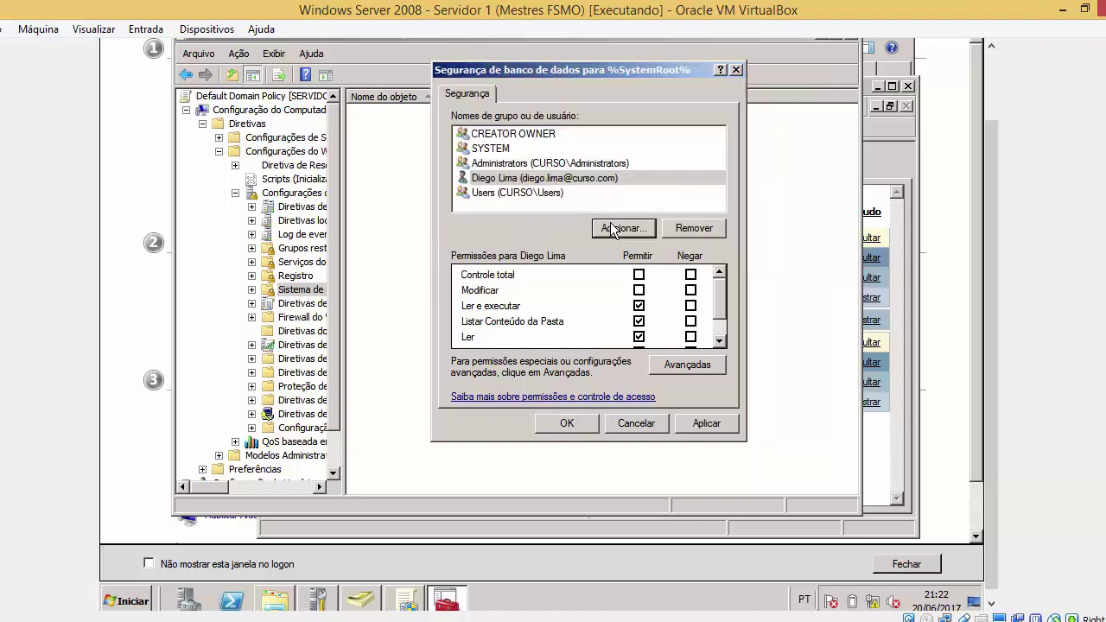
{"action": "left_click", "coordinate": [640, 289]}
{"action": "left_click", "coordinate": [639, 273]}
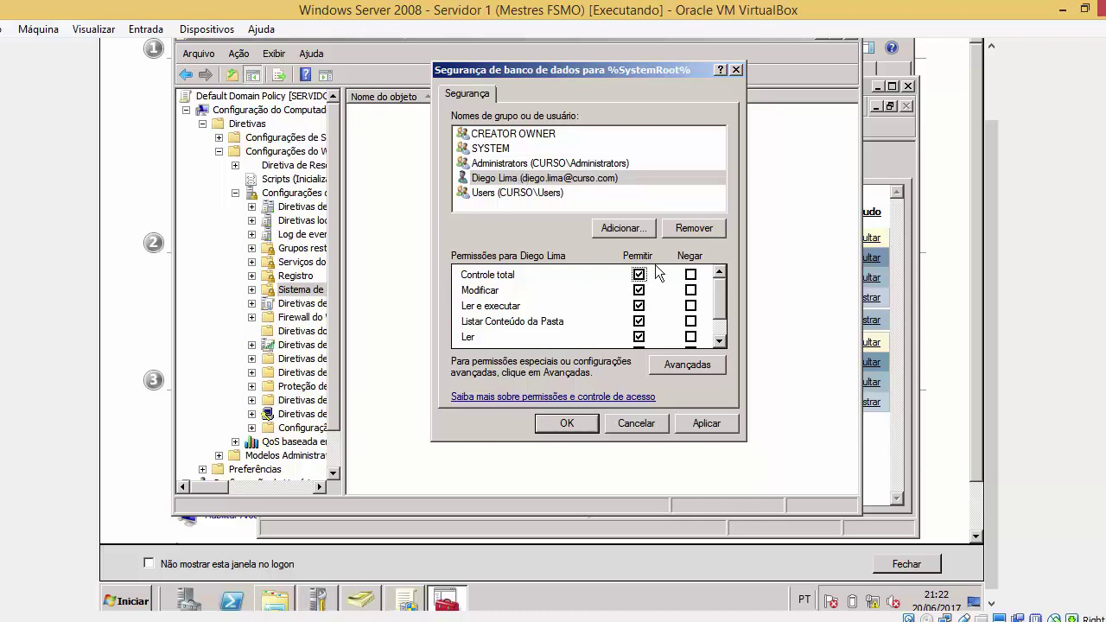
{"action": "left_click", "coordinate": [705, 425]}
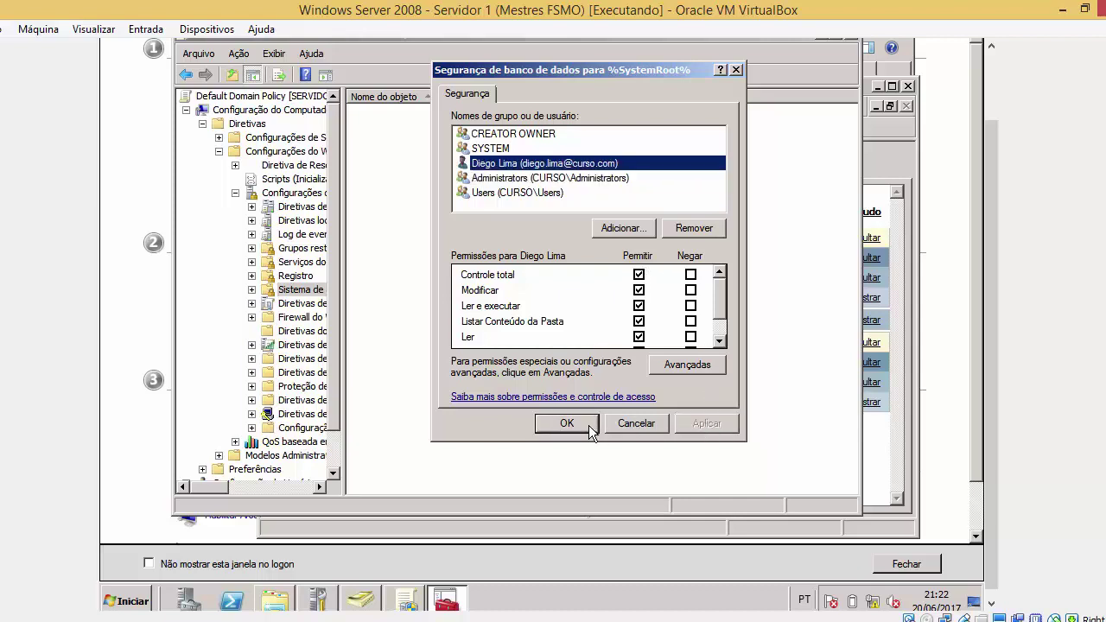
{"action": "left_click", "coordinate": [585, 423]}
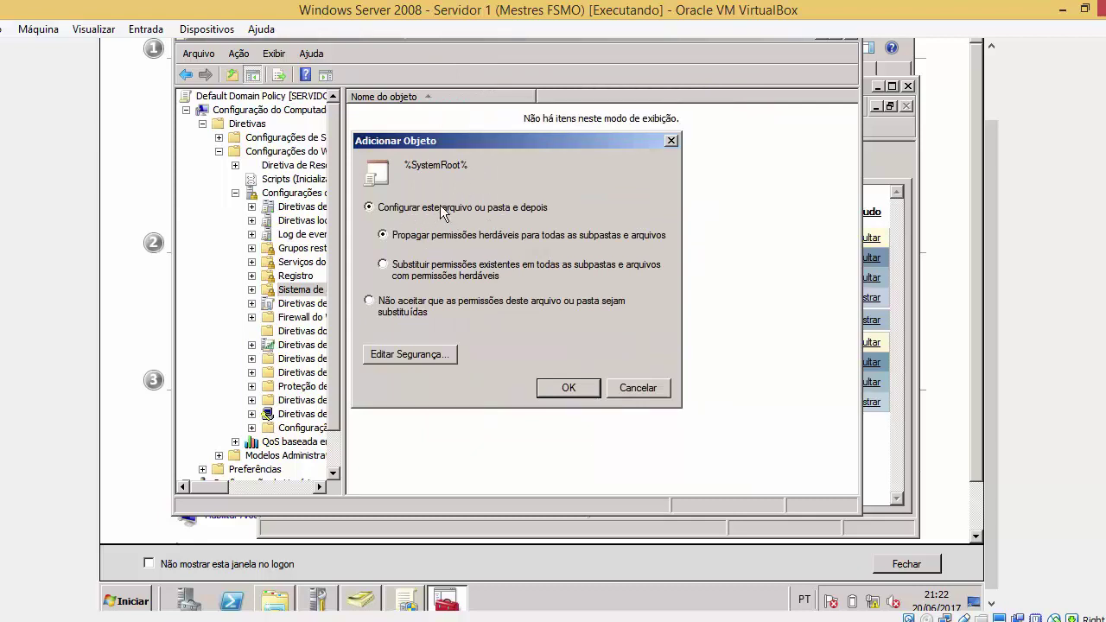
Choose 'Configurar este arquivo ou pasta e depois' with inheritable permissions propagated to all subfolders and files
{"action": "left_click", "coordinate": [277, 600]}
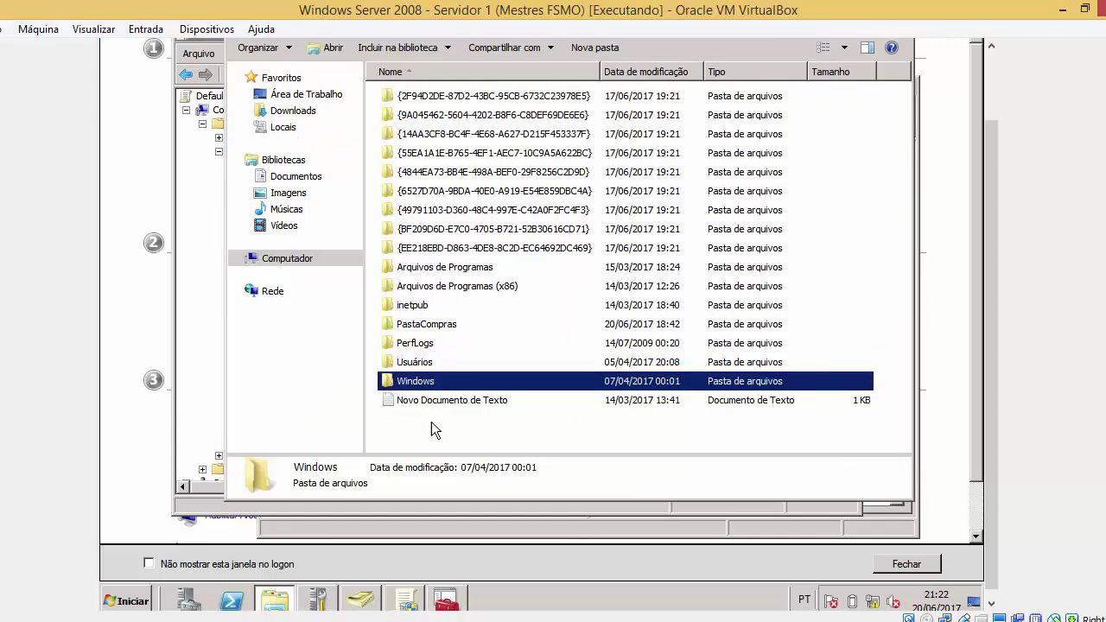
{"action": "left_click", "coordinate": [445, 600]}
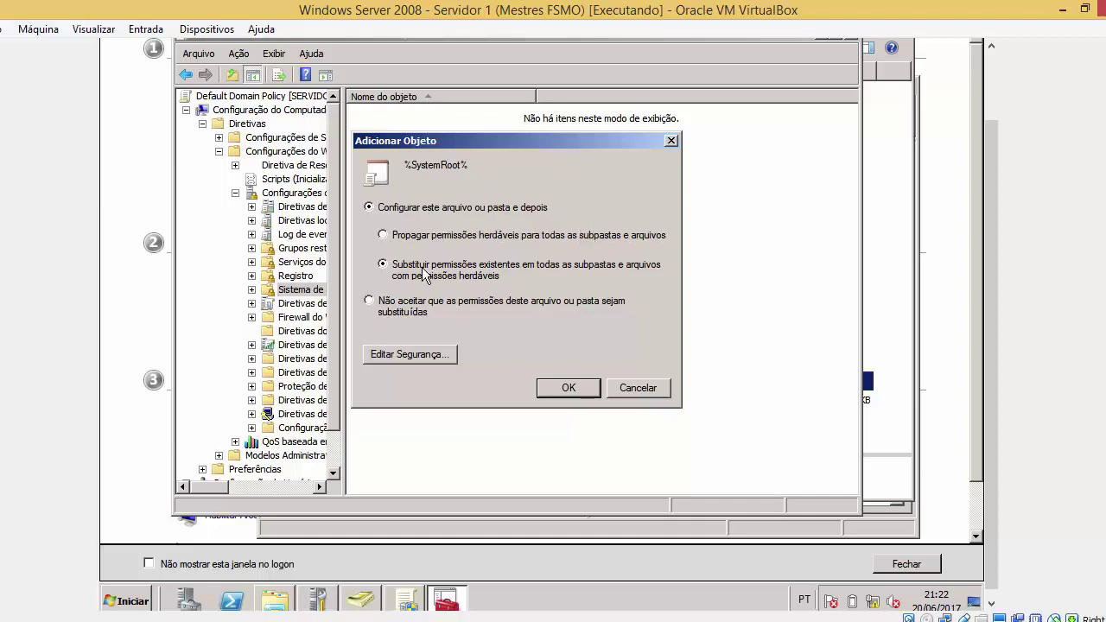
{"action": "left_click", "coordinate": [422, 311]}
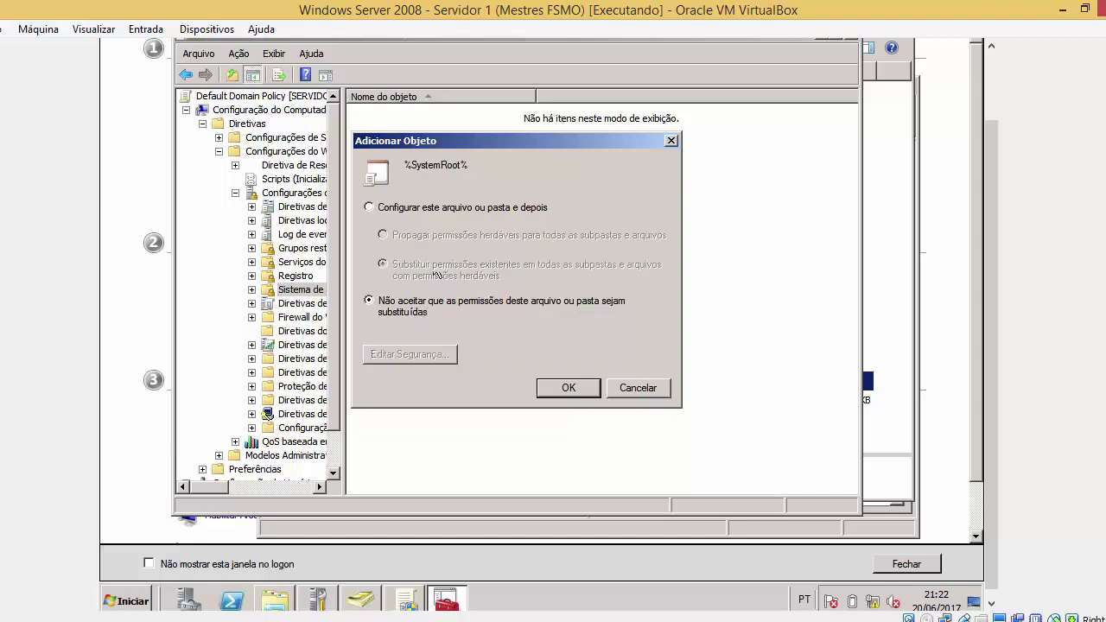
{"action": "left_click", "coordinate": [453, 209]}
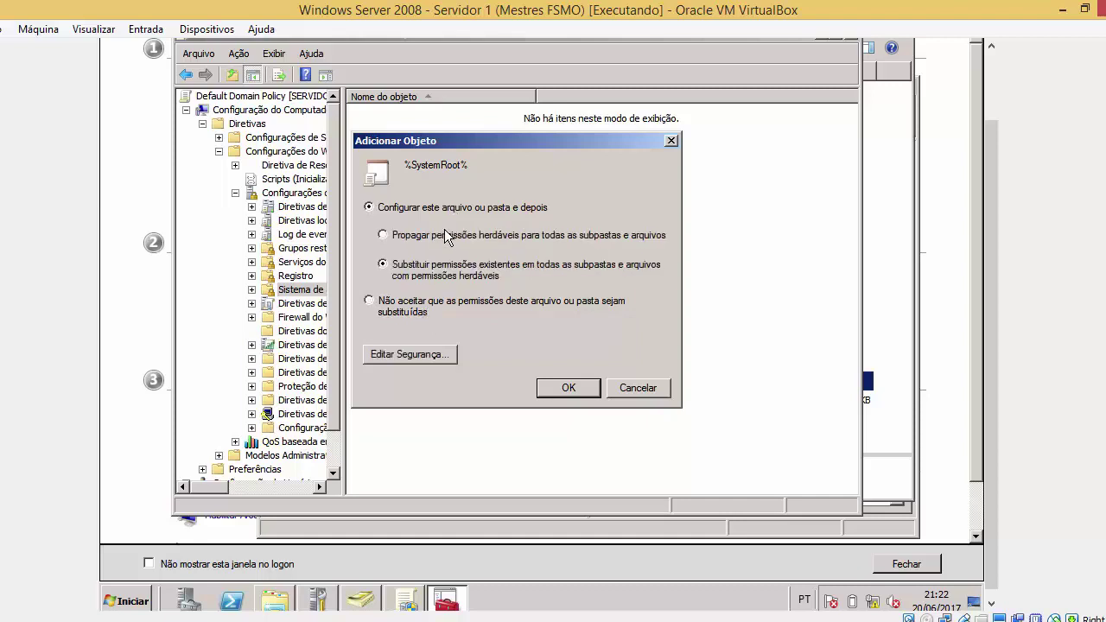
{"action": "left_click", "coordinate": [447, 235]}
Confirm adding %SystemRoot%, then open its security settings to view Administrators and SYSTEM permissions
{"action": "left_click", "coordinate": [580, 391]}
{"action": "left_click", "coordinate": [413, 117]}
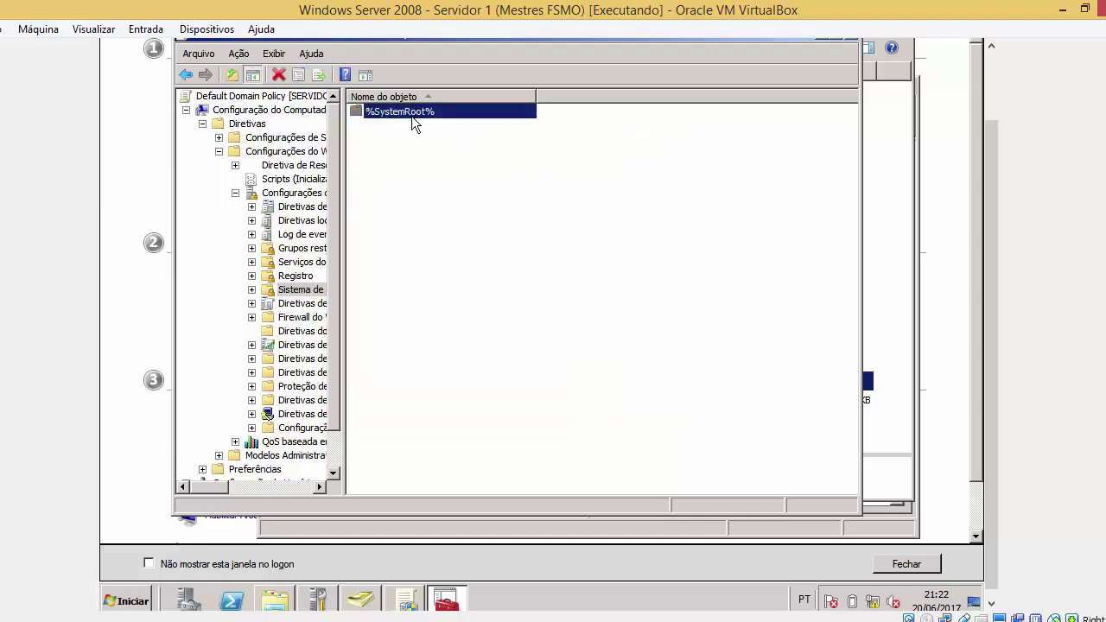
{"action": "right_click", "coordinate": [413, 119]}
{"action": "left_click", "coordinate": [432, 159]}
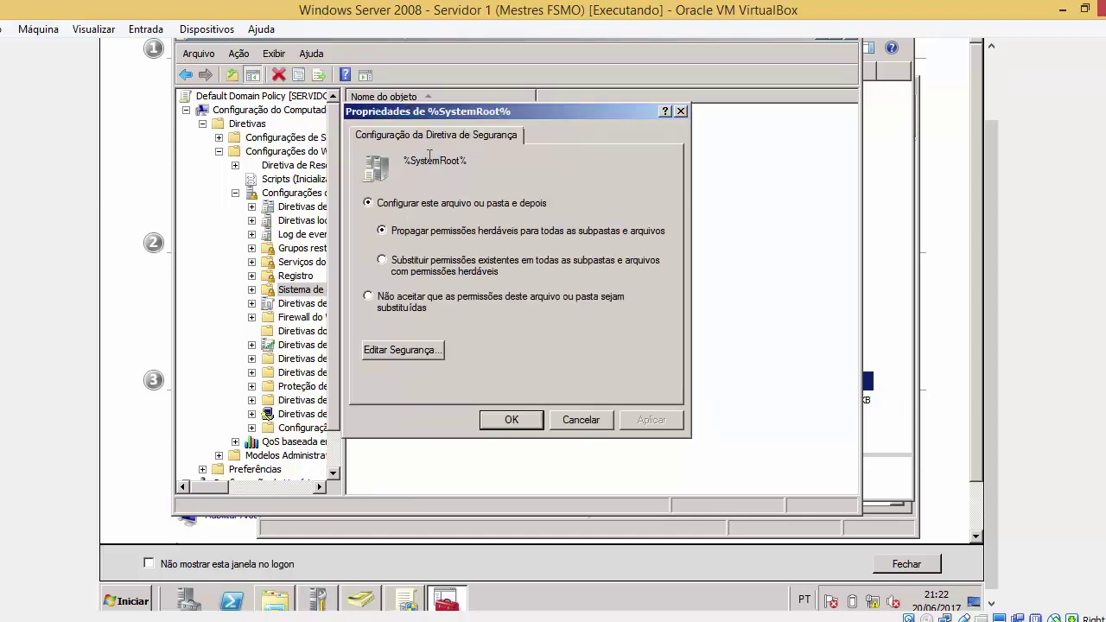
{"action": "left_click", "coordinate": [561, 420]}
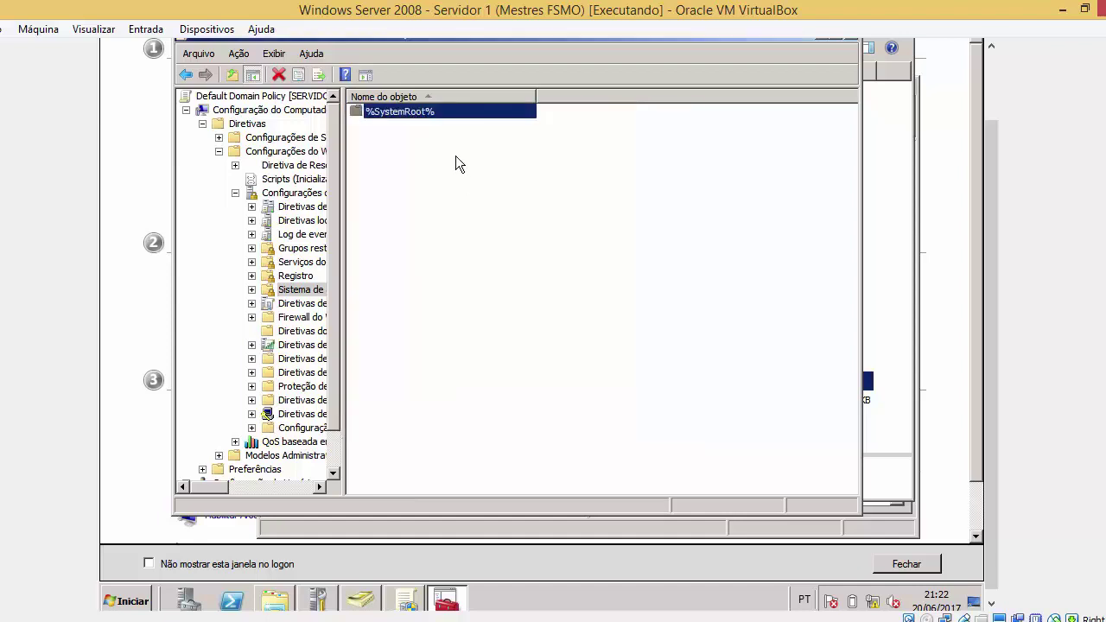
{"action": "right_click", "coordinate": [440, 119]}
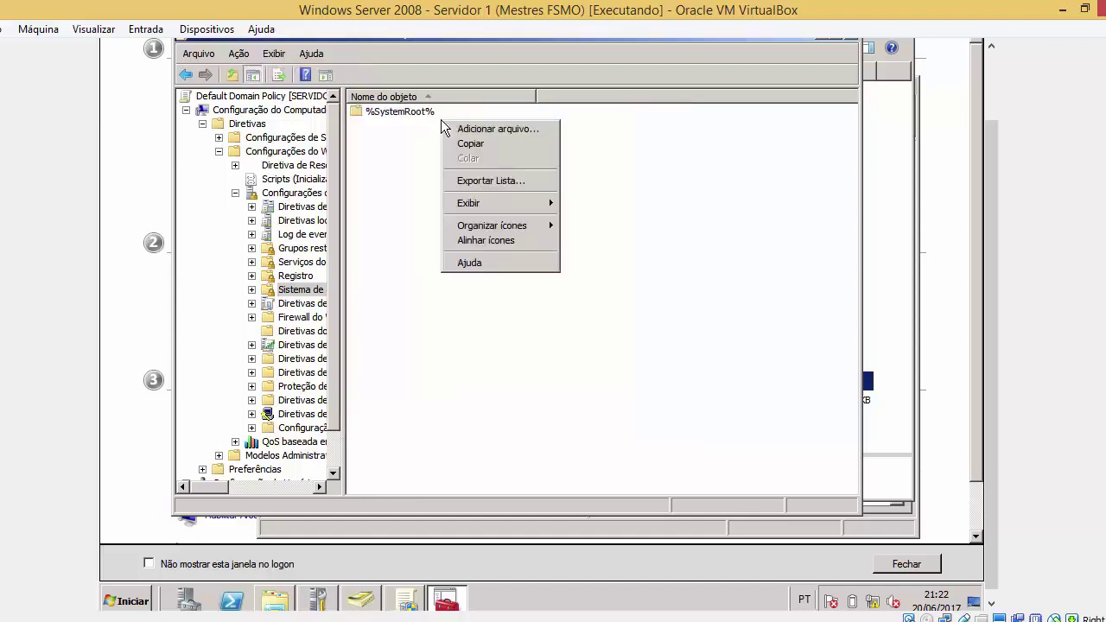
{"action": "left_click", "coordinate": [433, 112]}
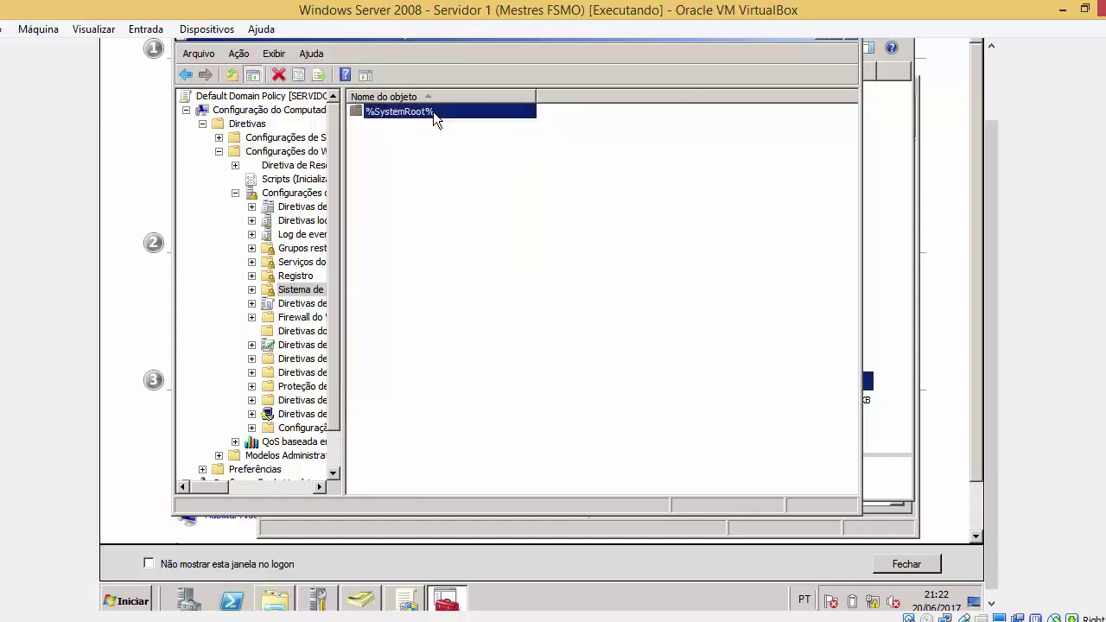
{"action": "right_click", "coordinate": [433, 111]}
{"action": "left_click", "coordinate": [452, 145]}
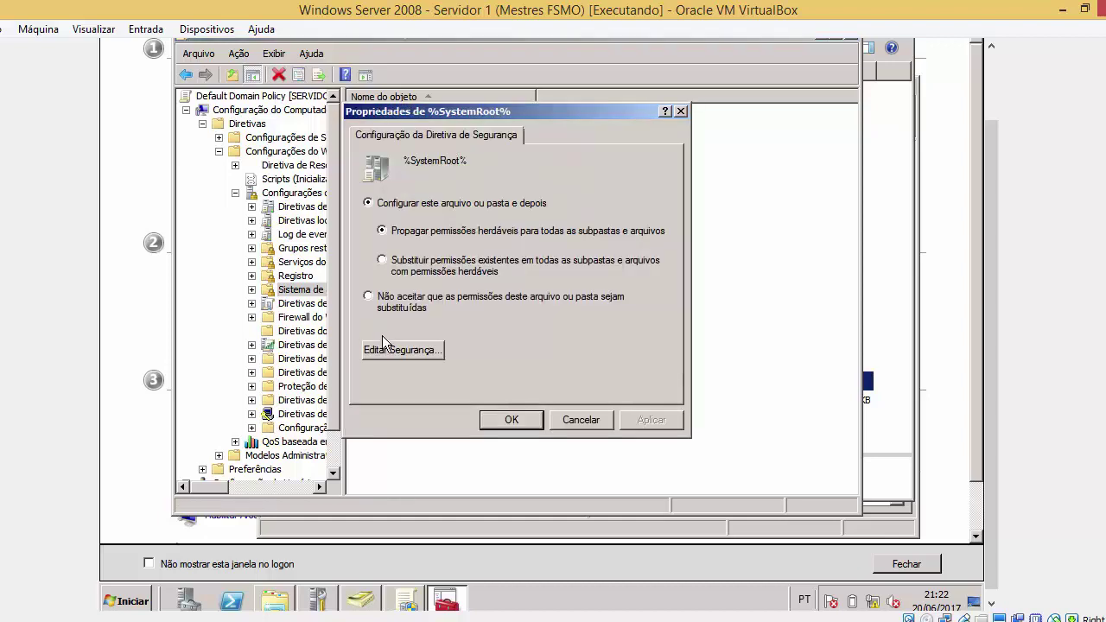
{"action": "left_click", "coordinate": [386, 349]}
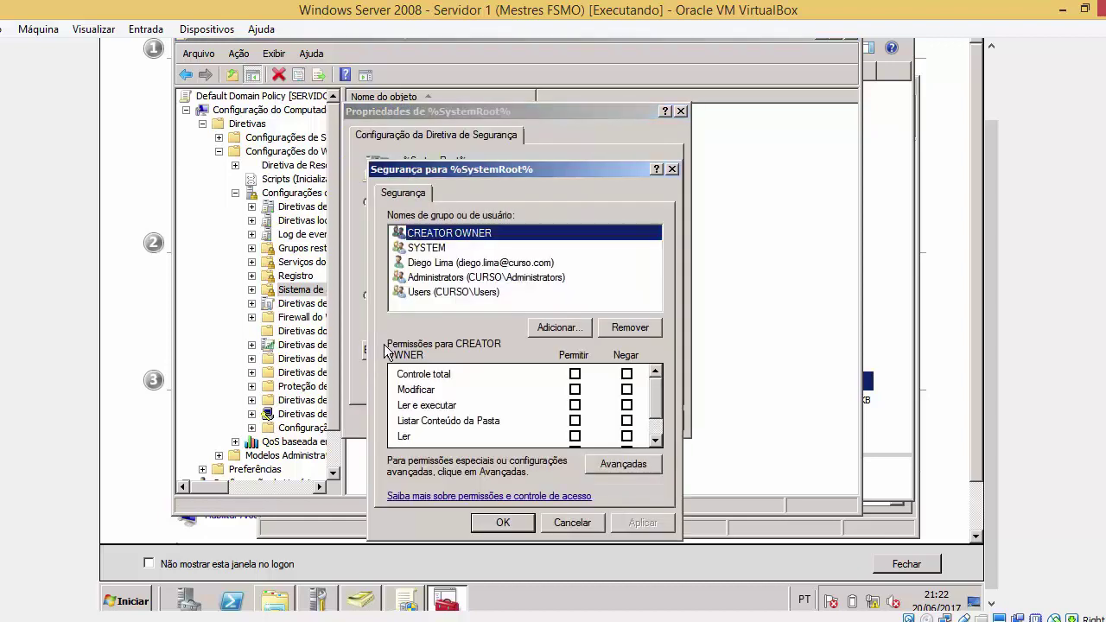
{"action": "left_click", "coordinate": [497, 277]}
{"action": "key", "text": "Down"}
{"action": "key", "text": "Up"}
{"action": "key", "text": "Up"}
{"action": "key", "text": "Up"}
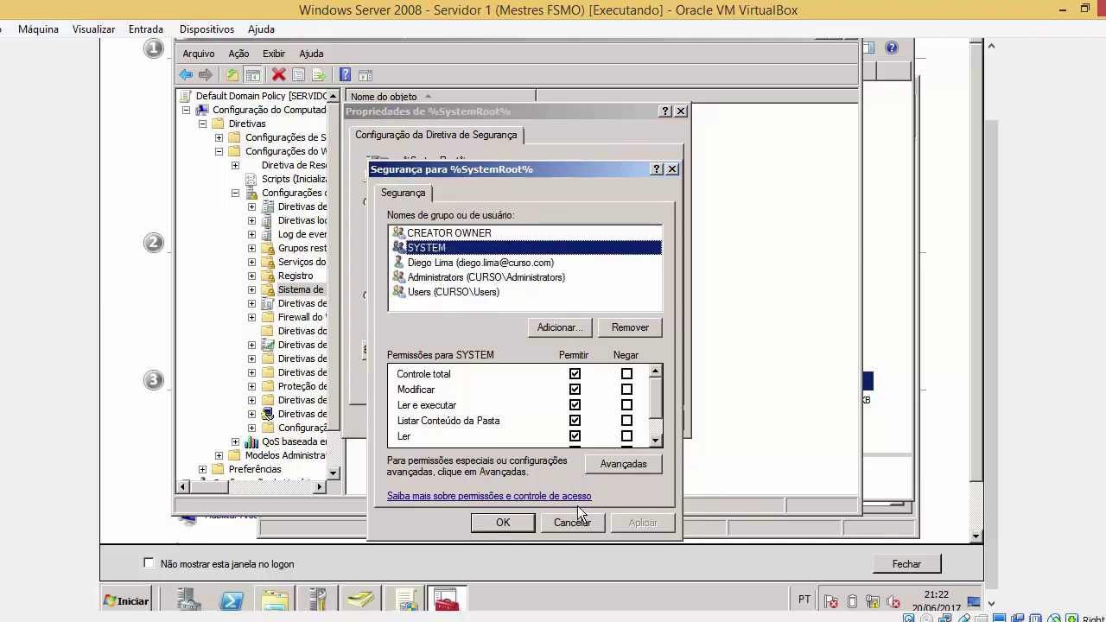
Look through the auditing, owner and permission tabs of Avançadas, then cancel and close the properties
{"action": "left_click", "coordinate": [600, 472]}
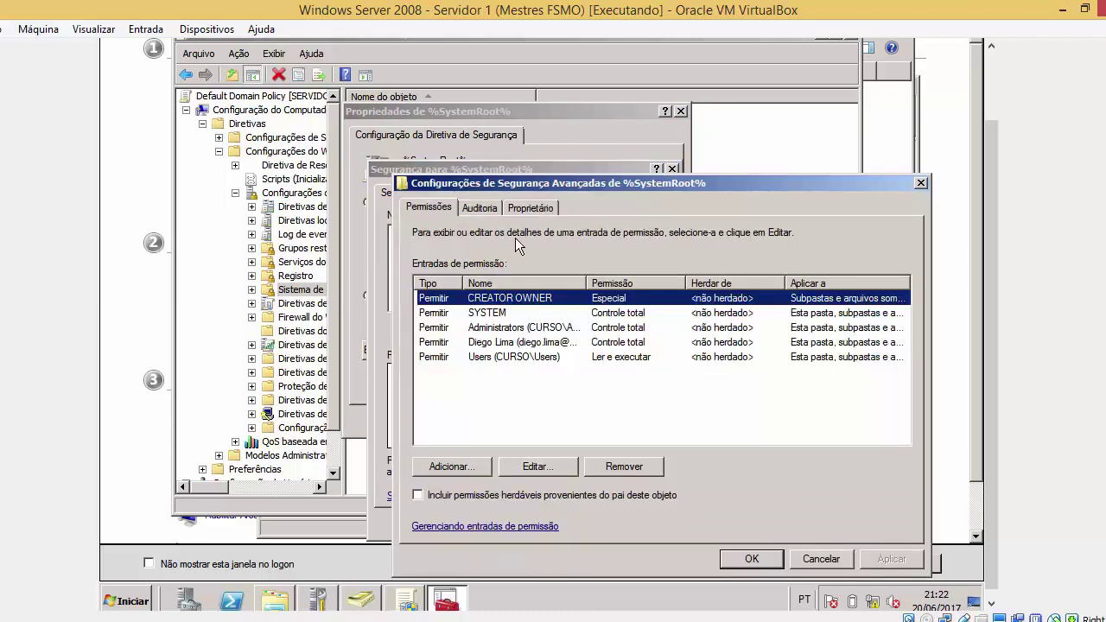
{"action": "left_click", "coordinate": [479, 208]}
{"action": "left_click", "coordinate": [518, 205]}
{"action": "left_click", "coordinate": [447, 209]}
{"action": "left_click", "coordinate": [522, 213]}
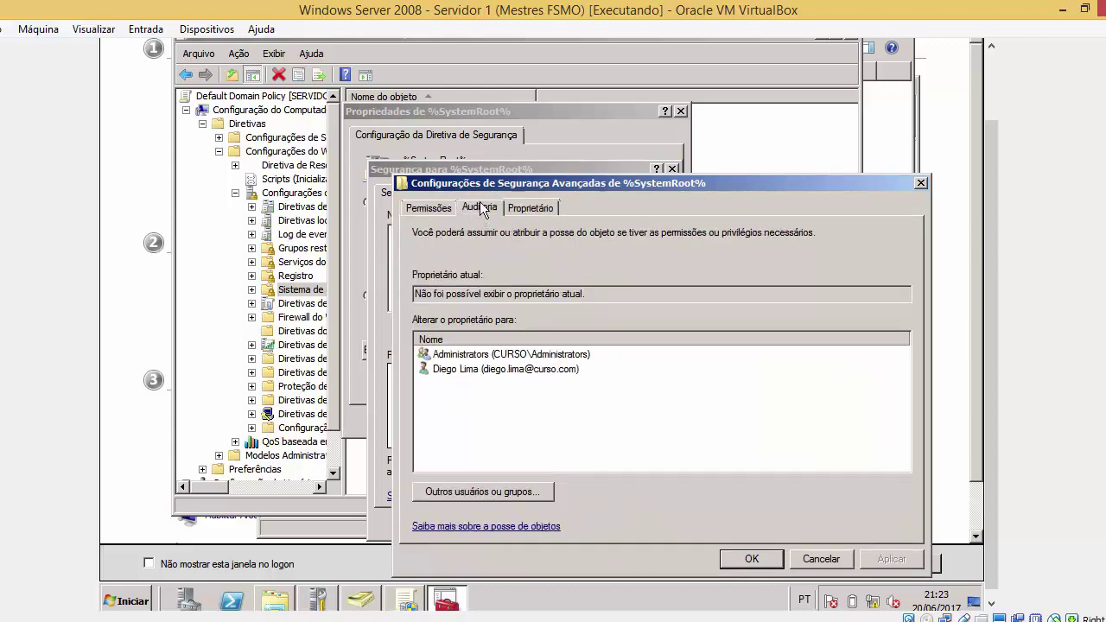
{"action": "left_click", "coordinate": [480, 207]}
{"action": "left_click", "coordinate": [444, 209]}
{"action": "left_click", "coordinate": [850, 561]}
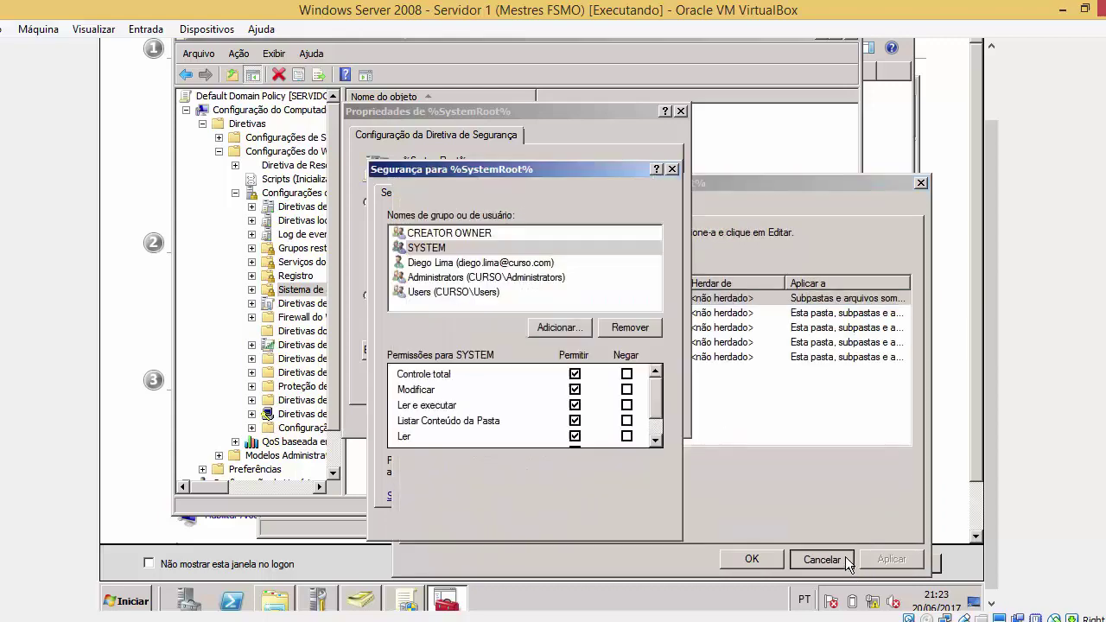
{"action": "left_click", "coordinate": [504, 522]}
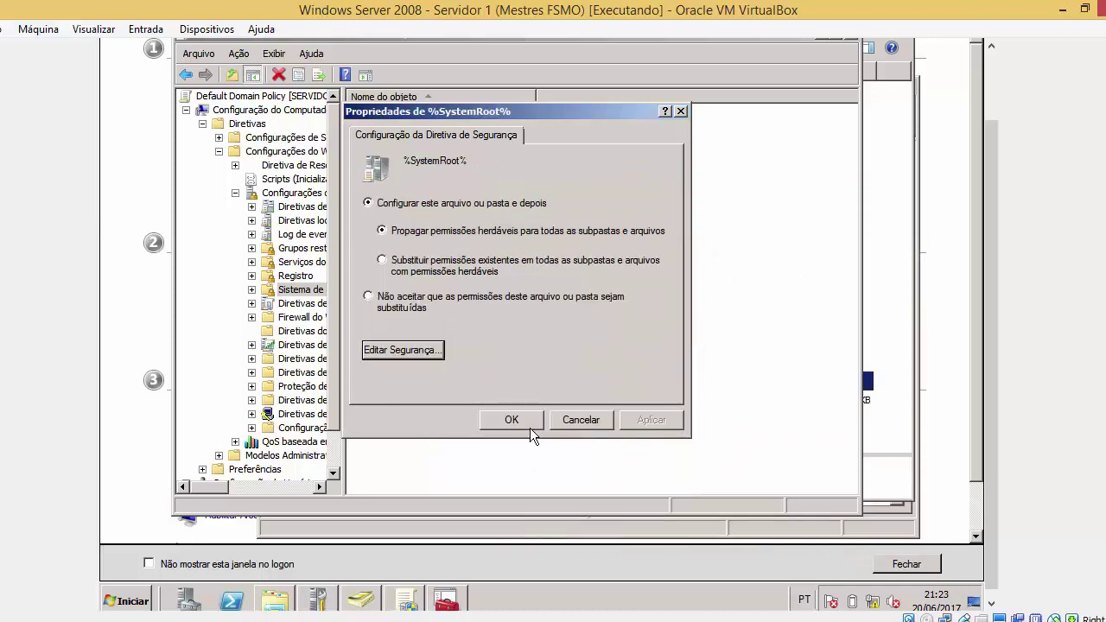
{"action": "left_click", "coordinate": [519, 421]}
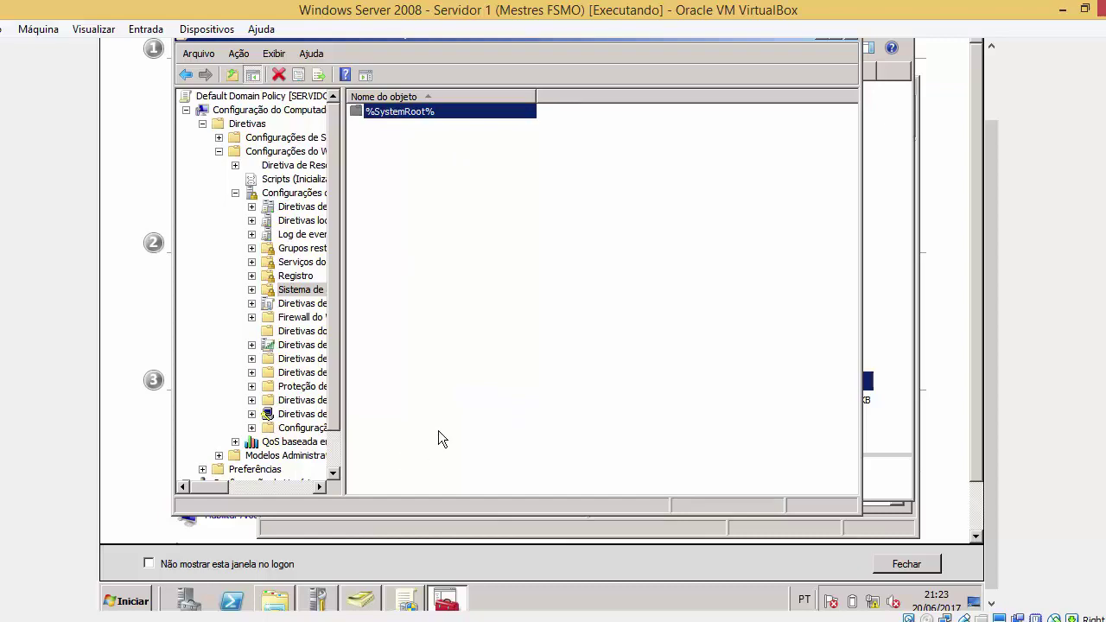
Reopen %SystemRoot% security and step through CREATOR OWNER, SYSTEM, Administrators and Users permissions
{"action": "left_click", "coordinate": [274, 600]}
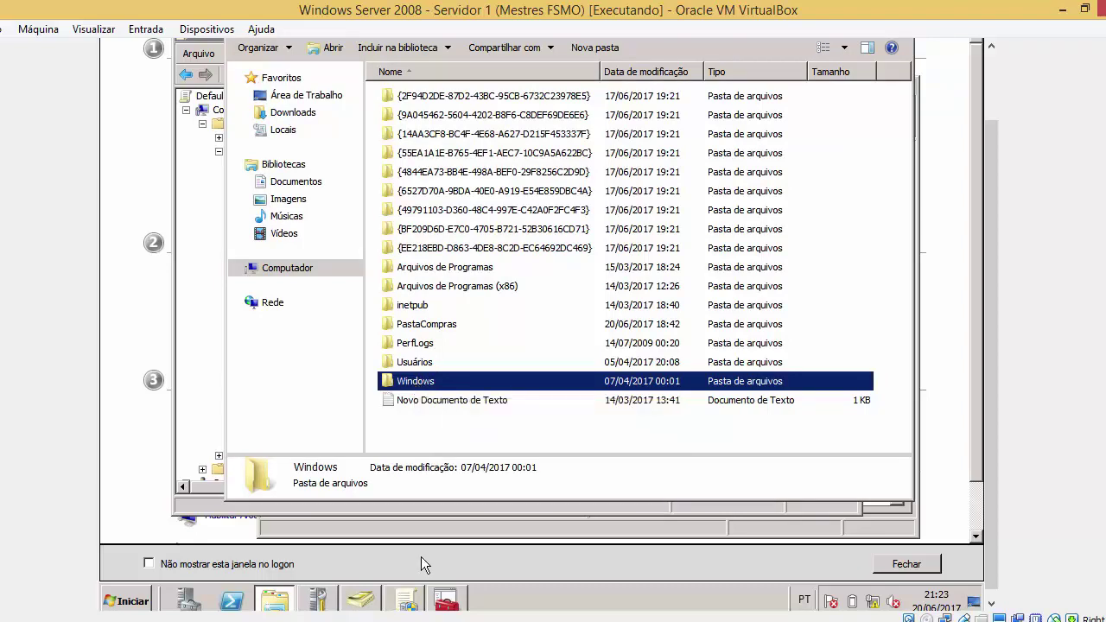
{"action": "left_click", "coordinate": [445, 598]}
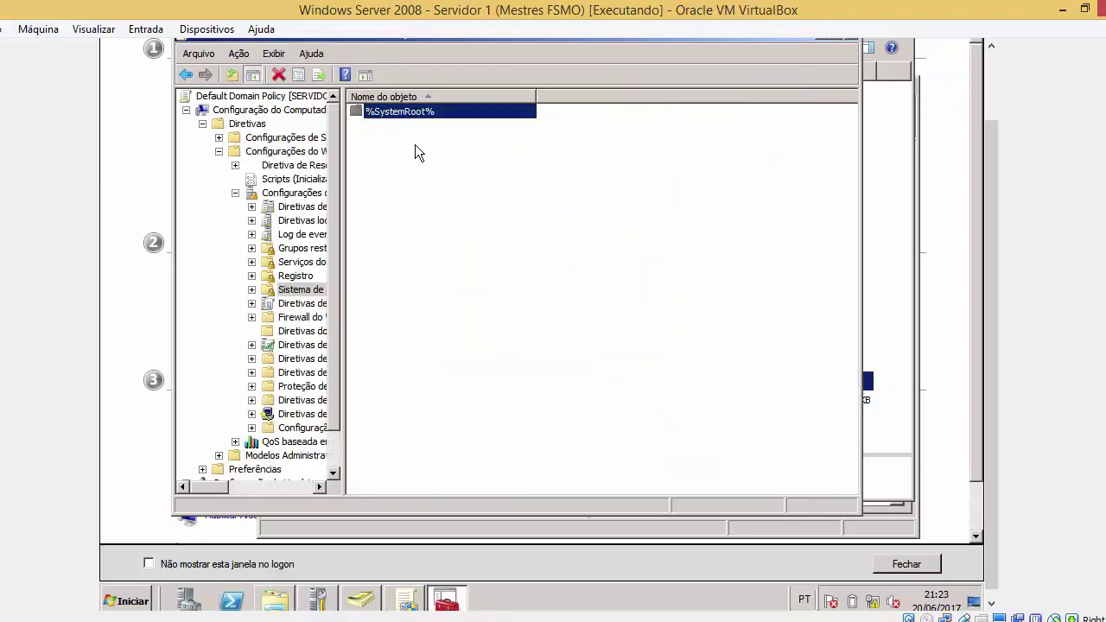
{"action": "double_click", "coordinate": [427, 111]}
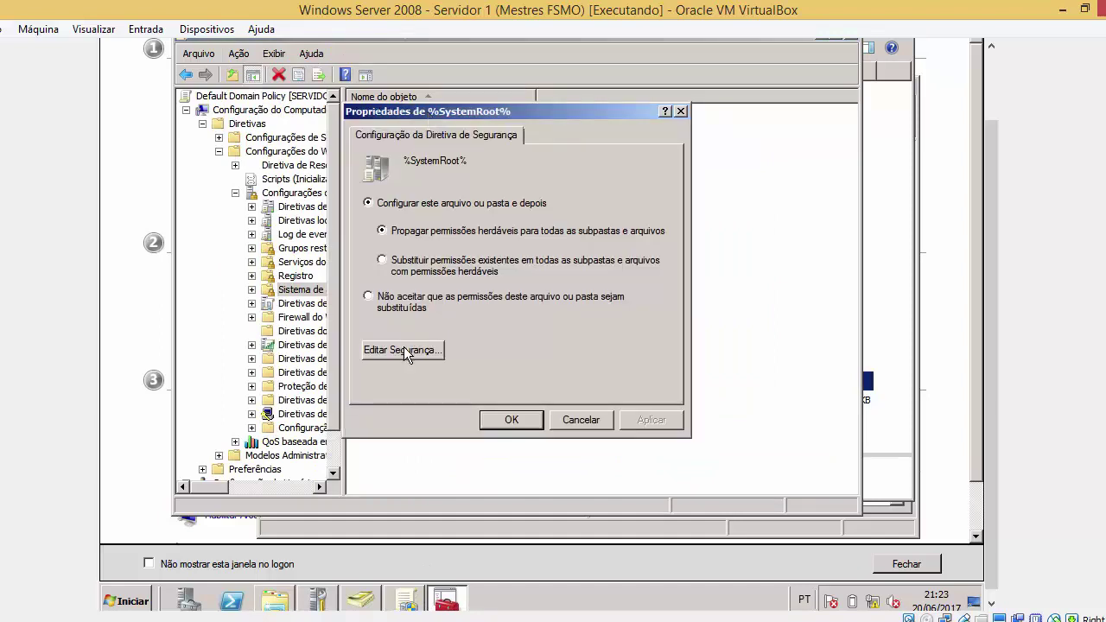
{"action": "left_click", "coordinate": [404, 348]}
{"action": "left_click", "coordinate": [440, 250]}
{"action": "left_click", "coordinate": [442, 277]}
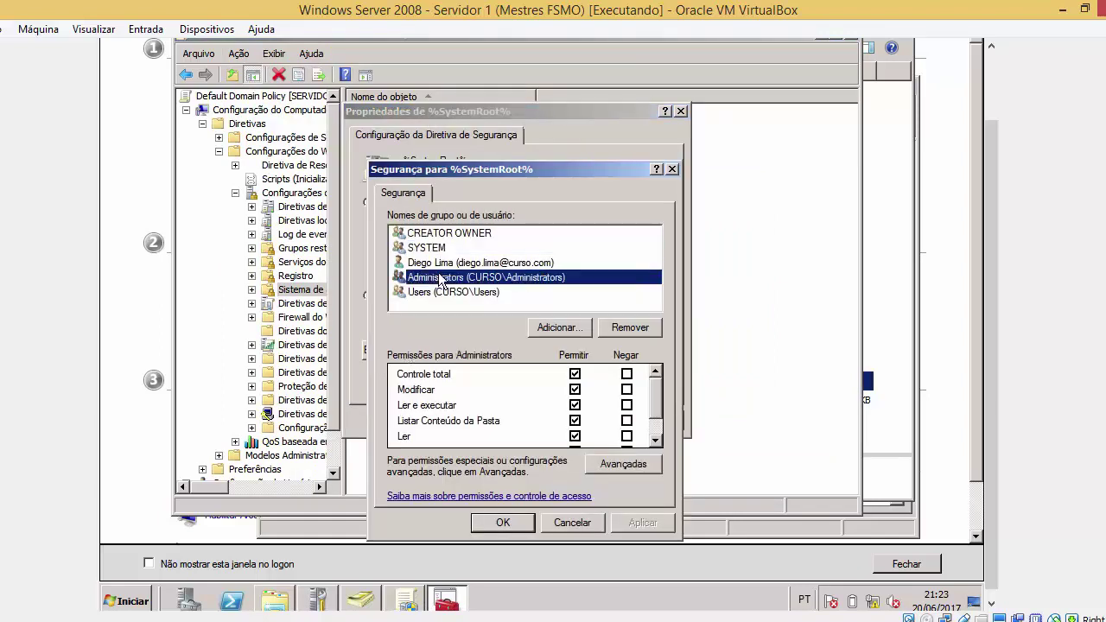
{"action": "left_click", "coordinate": [439, 293]}
{"action": "left_click", "coordinate": [443, 279]}
{"action": "left_click", "coordinate": [444, 263]}
{"action": "left_click", "coordinate": [443, 248]}
{"action": "left_click", "coordinate": [440, 237]}
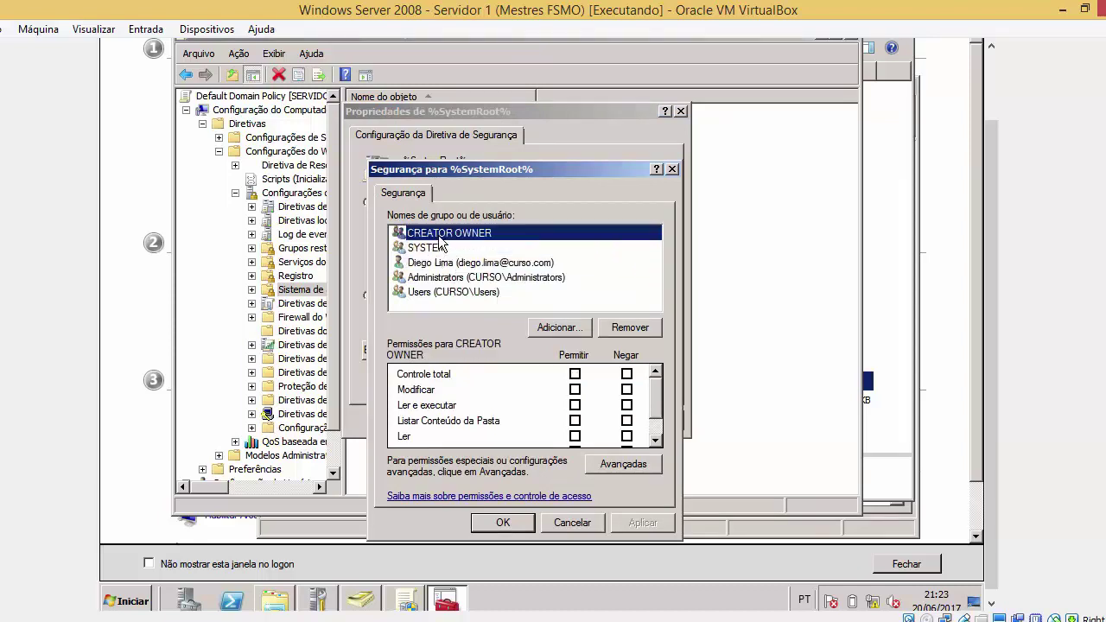
{"action": "left_click", "coordinate": [447, 292]}
{"action": "left_click", "coordinate": [449, 277]}
{"action": "left_click", "coordinate": [441, 263]}
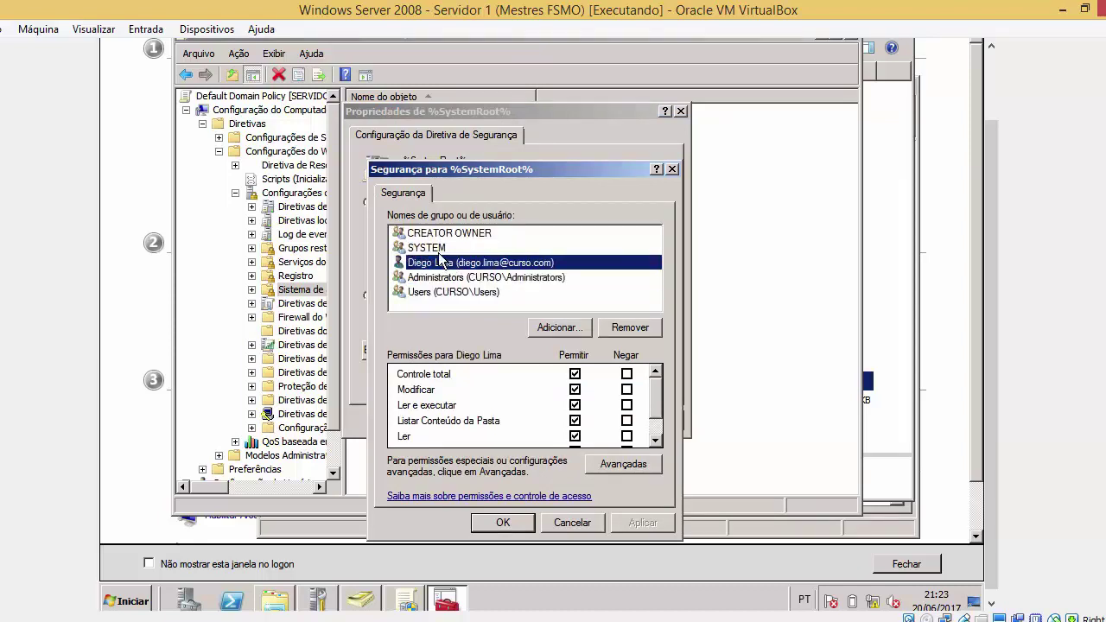
{"action": "left_click", "coordinate": [441, 248]}
{"action": "left_click", "coordinate": [442, 234]}
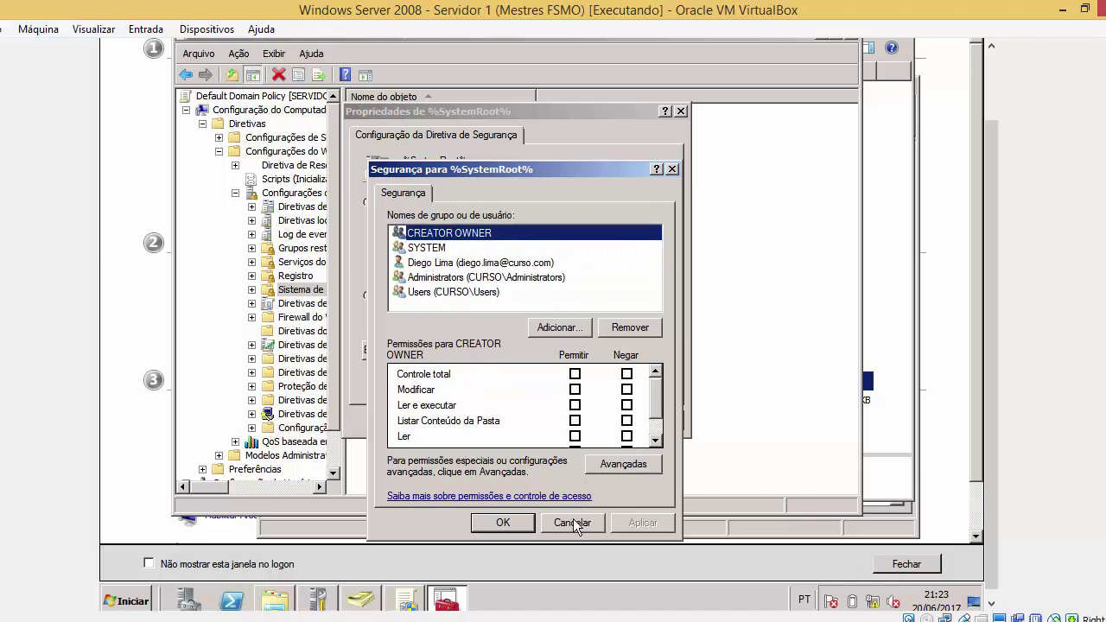
Cancel the permission dialogs and close the policy editor and the Disco Local (C:) window
{"action": "left_click", "coordinate": [571, 522]}
{"action": "left_click", "coordinate": [529, 419]}
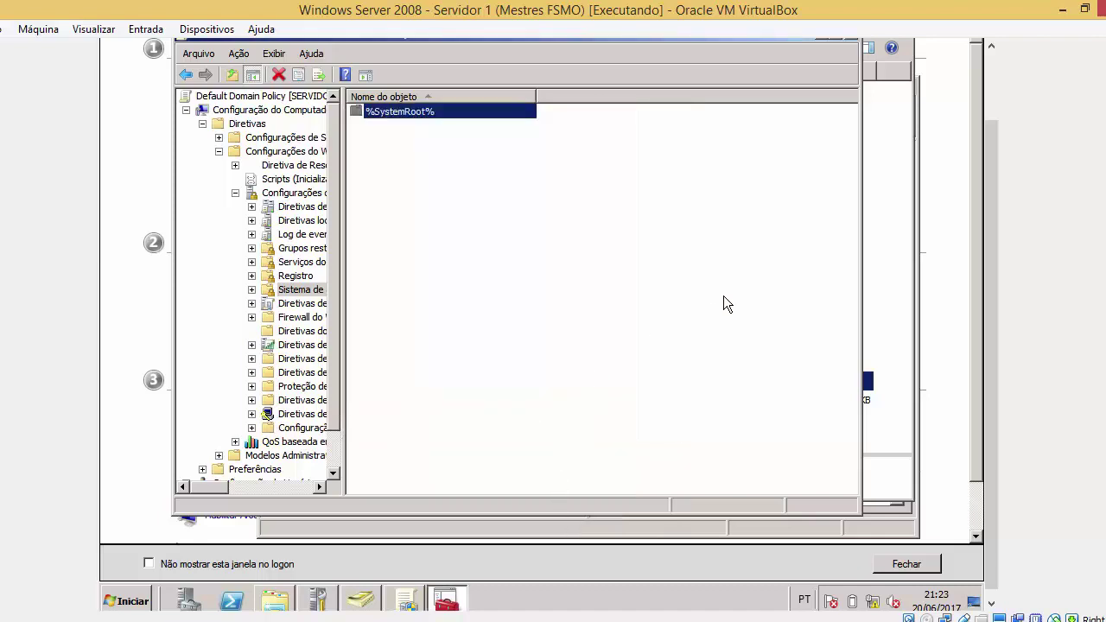
{"action": "left_click_drag", "start_coordinate": [993, 188], "coordinate": [992, 157]}
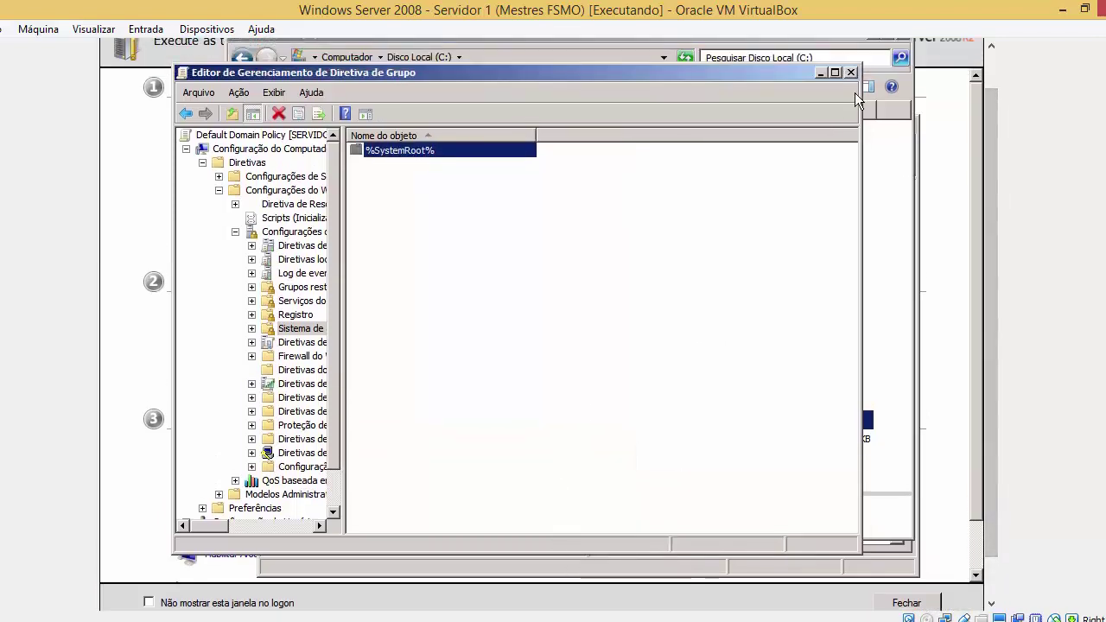
{"action": "left_click", "coordinate": [854, 76]}
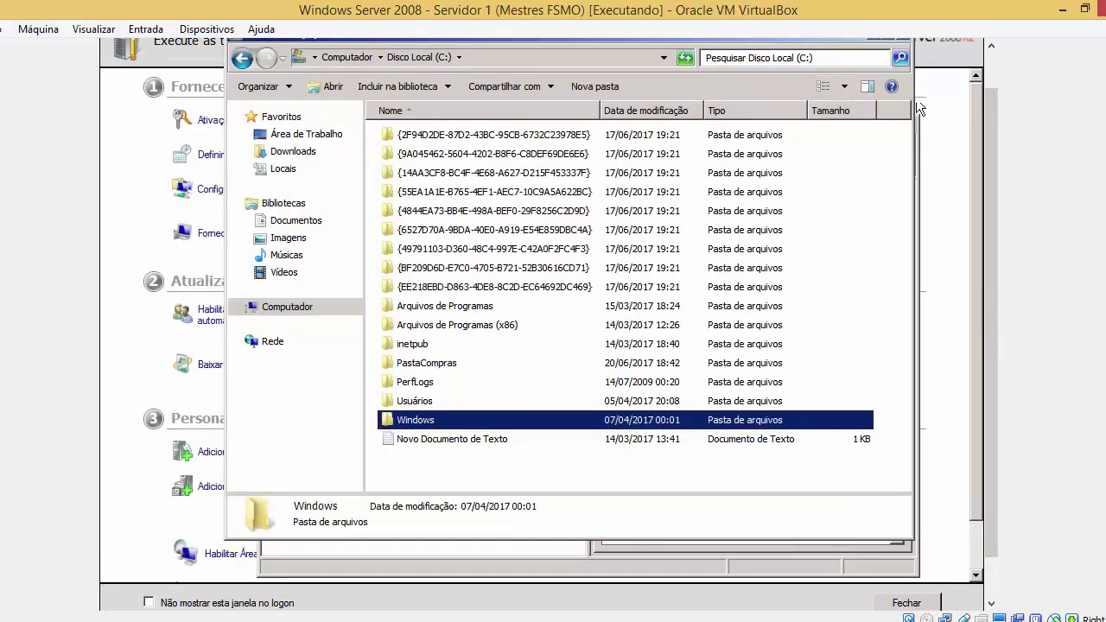
{"action": "left_click_drag", "start_coordinate": [992, 139], "coordinate": [992, 104]}
{"action": "left_click", "coordinate": [905, 75]}
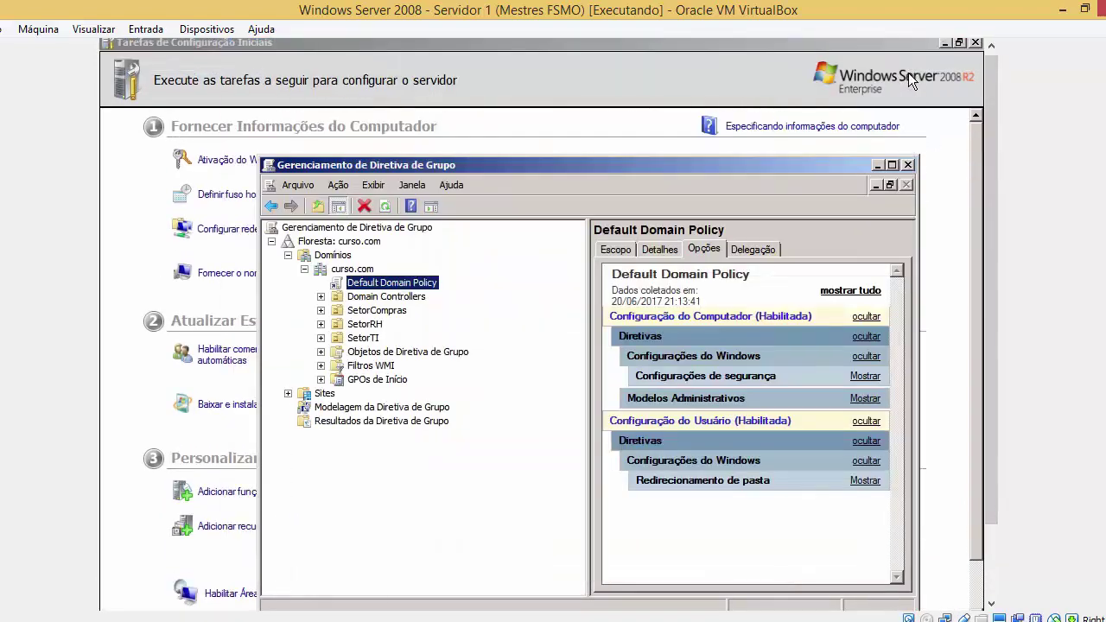
{"action": "left_click_drag", "start_coordinate": [992, 192], "coordinate": [993, 268]}
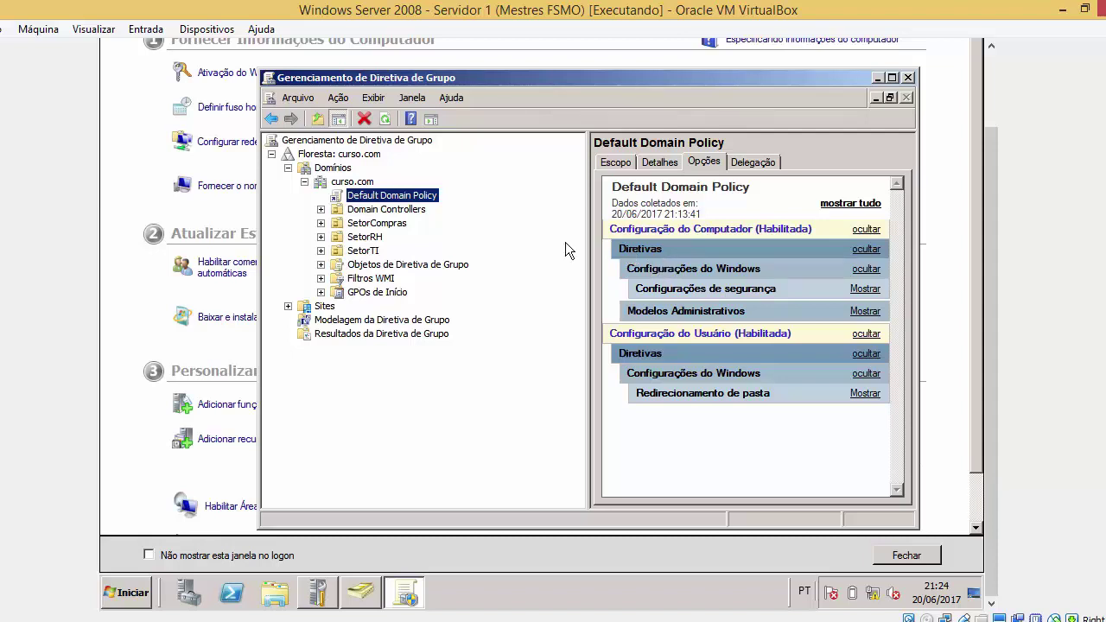
Switch to the slides and advance to 'Criando uma Lista de Snap-ins Permitidos – Lista Branca'
{"action": "left_click", "coordinate": [402, 620]}
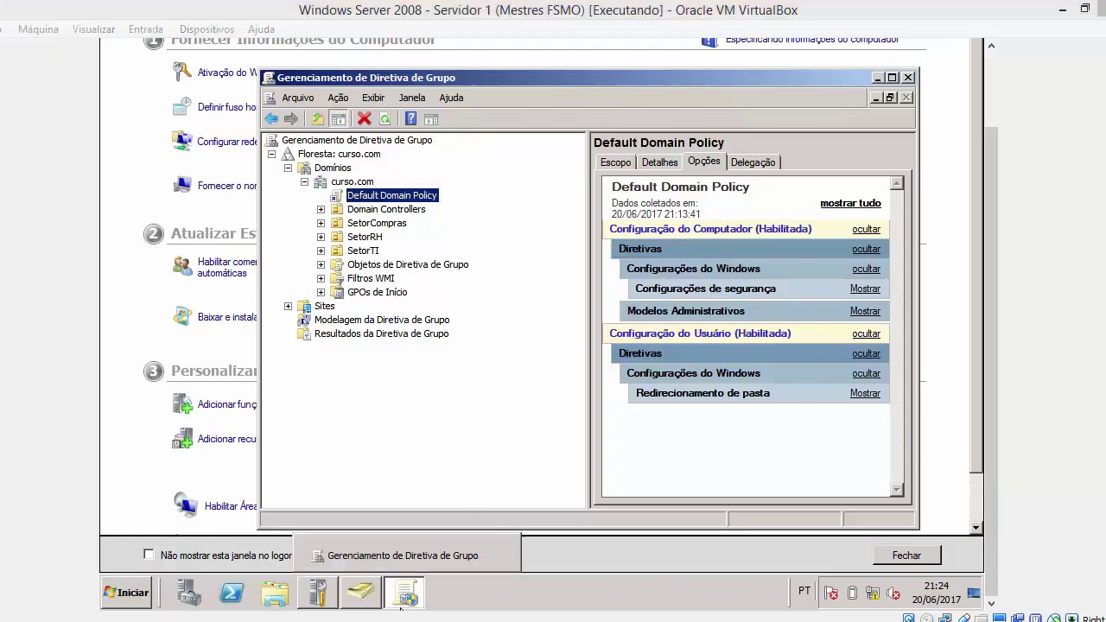
{"action": "left_click", "coordinate": [423, 303]}
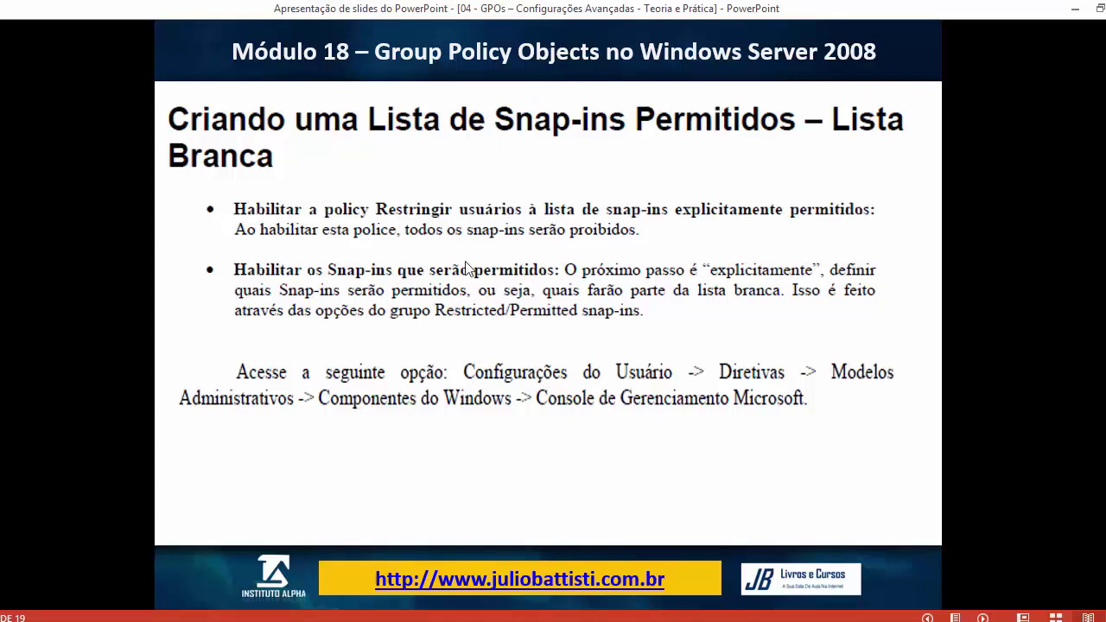
Return to the Windows Server VM and browse its start menu without launching anything
{"action": "left_click", "coordinate": [285, 613]}
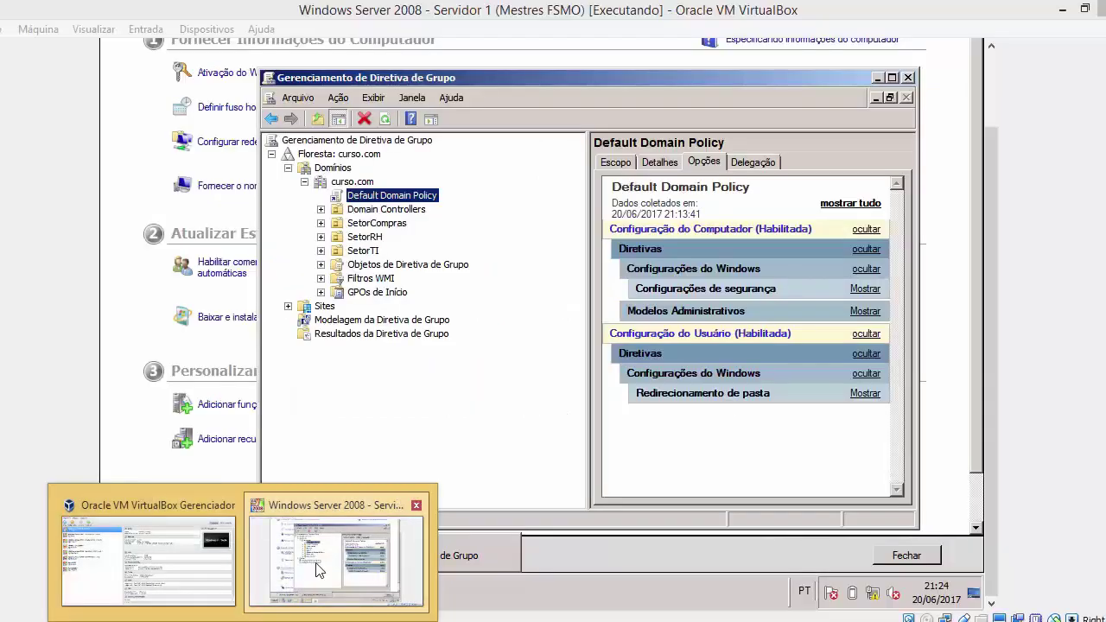
{"action": "left_click", "coordinate": [333, 561]}
{"action": "key", "text": "super"}
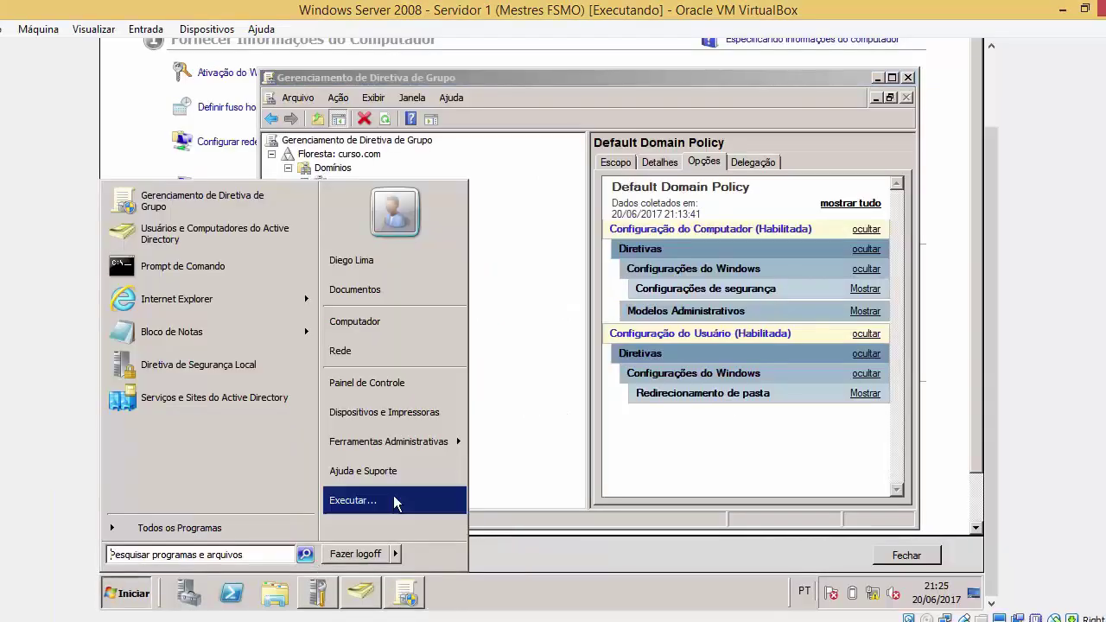
{"action": "mouse_move", "coordinate": [417, 442]}
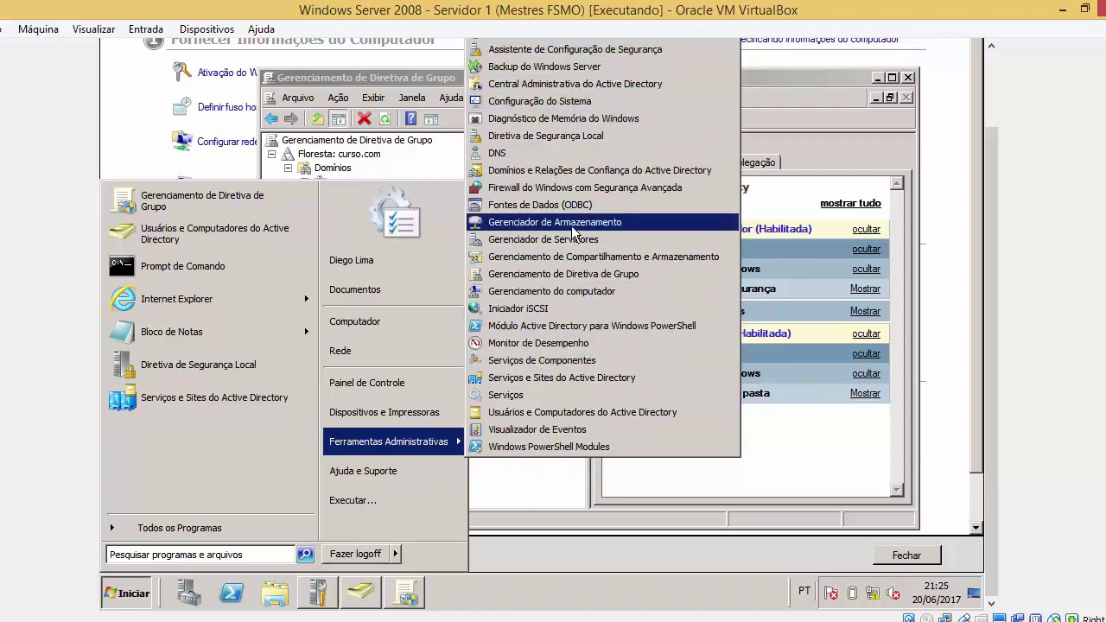
{"action": "left_click", "coordinate": [396, 76]}
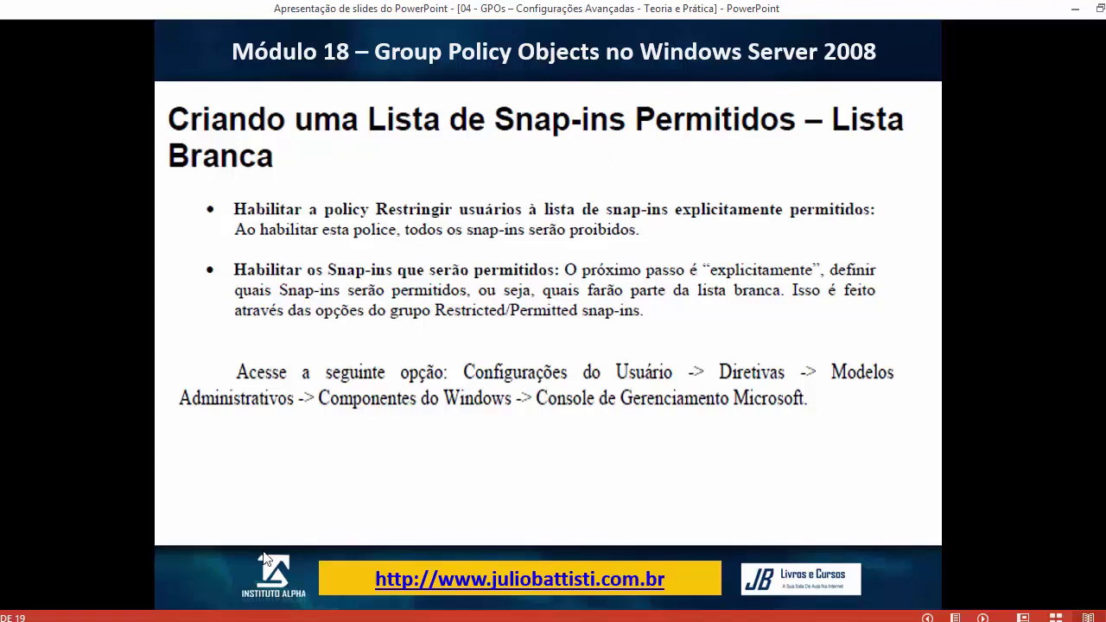
Browse Ferramentas Administrativas, close it, and bring the VM's Group Policy Management back from the slides
{"action": "left_click", "coordinate": [302, 566]}
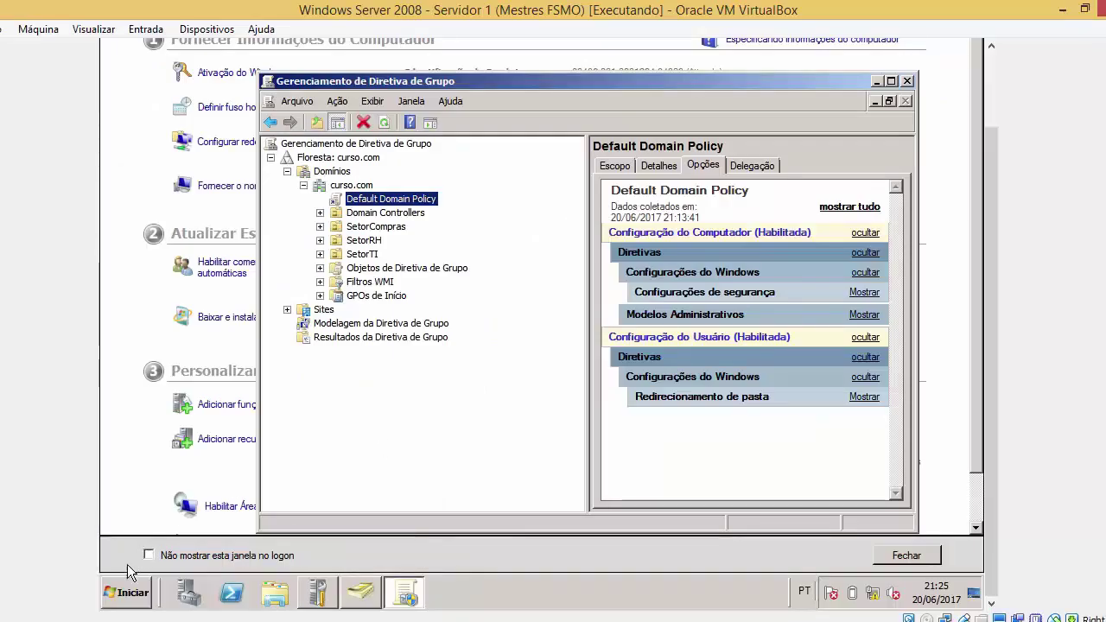
{"action": "left_click", "coordinate": [127, 593]}
{"action": "mouse_move", "coordinate": [386, 442]}
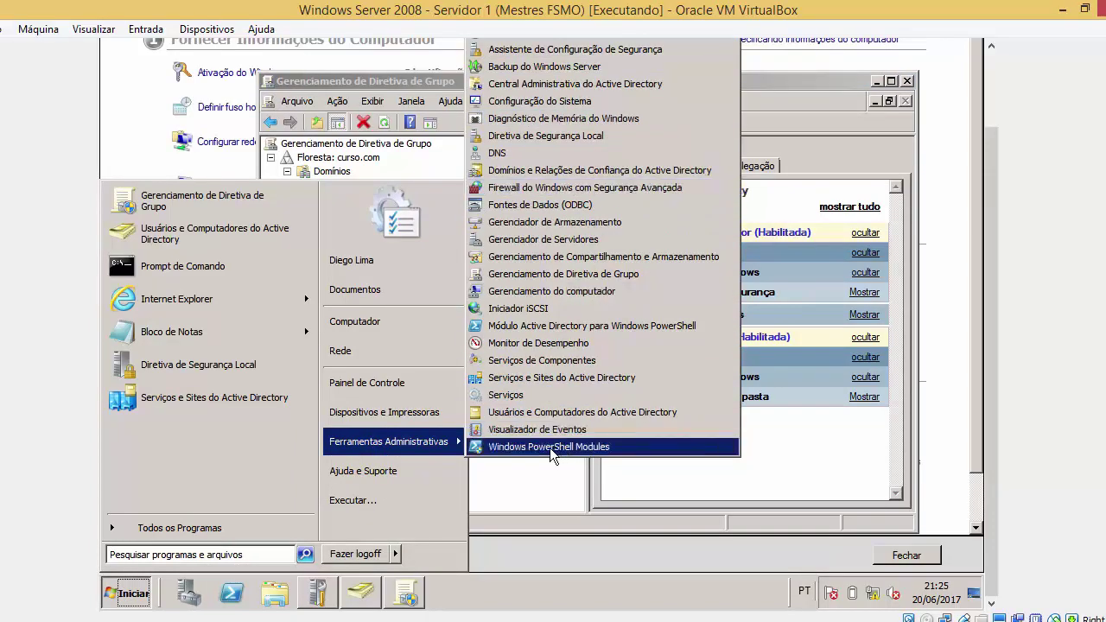
{"action": "left_click", "coordinate": [532, 484]}
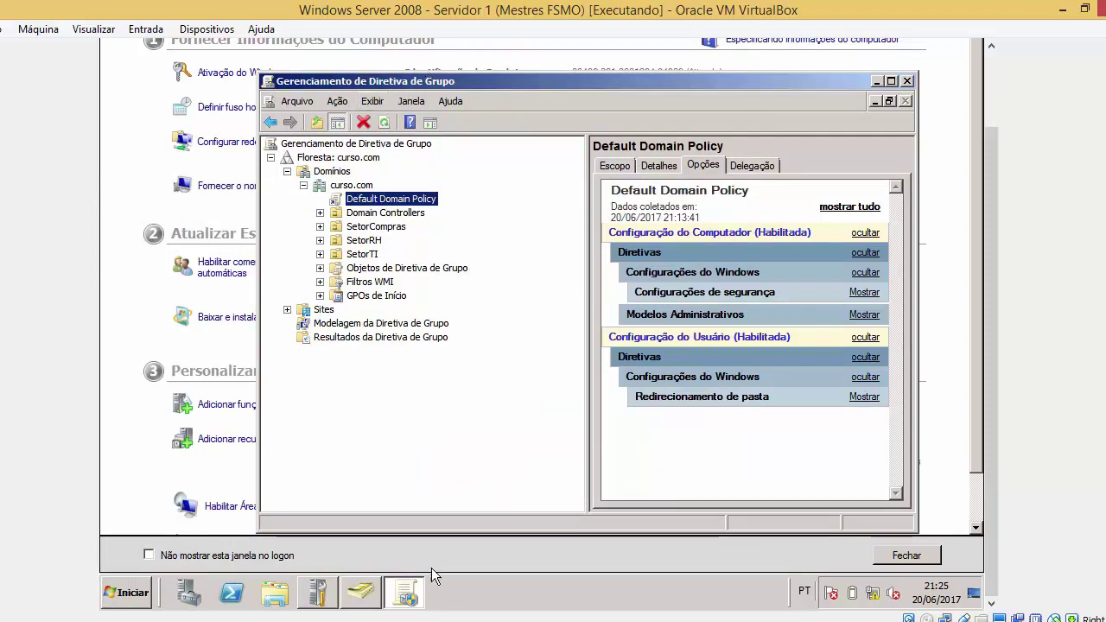
{"action": "key", "text": "alt+Tab"}
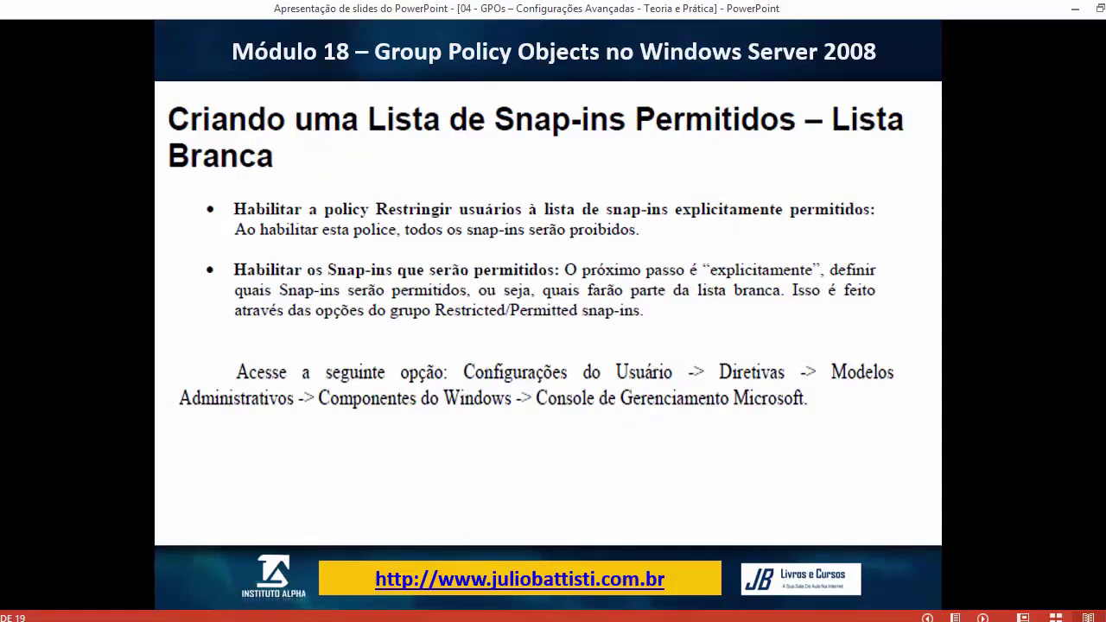
{"action": "mouse_move", "coordinate": [242, 609]}
{"action": "left_click", "coordinate": [381, 540]}
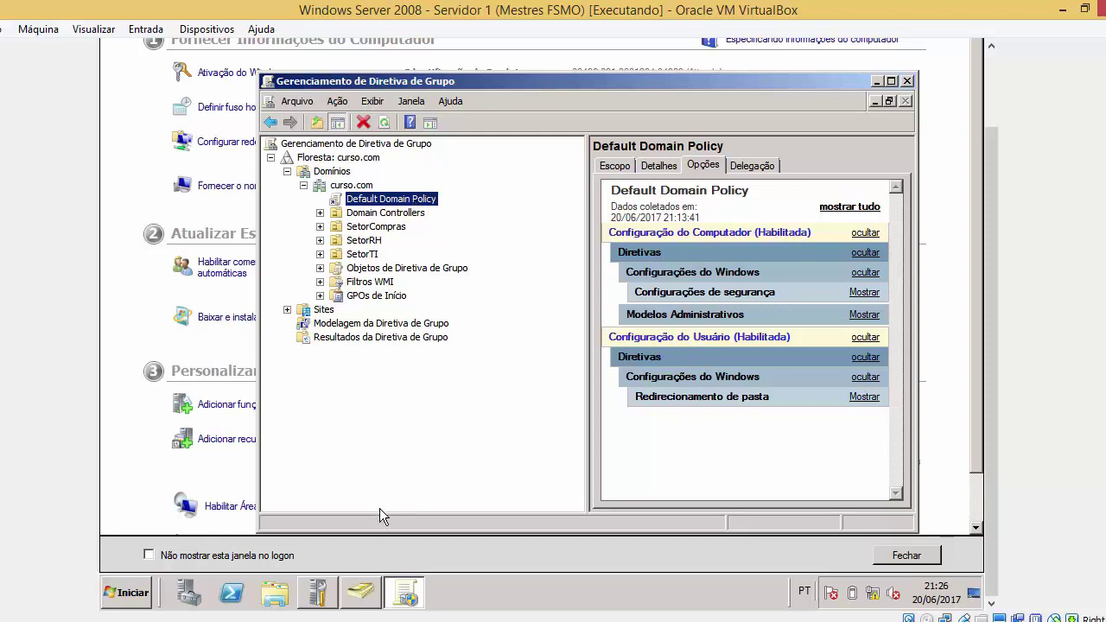
Select the Default Domain Policy link, accept the GPO link warning, and open it with Editar
{"action": "left_click", "coordinate": [386, 213]}
{"action": "right_click", "coordinate": [385, 212]}
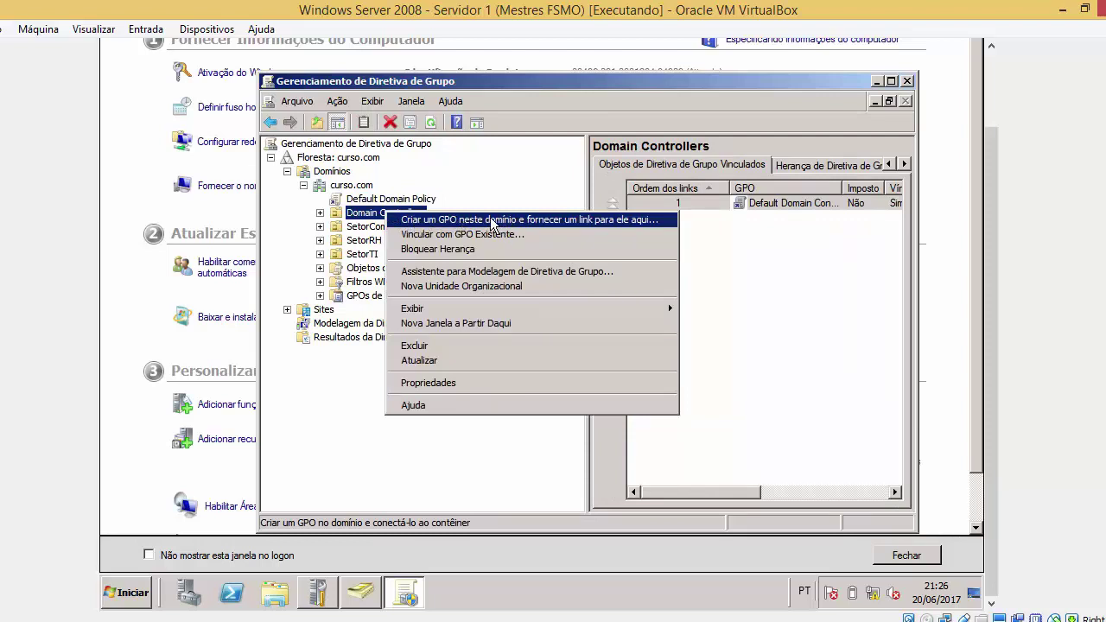
{"action": "left_click", "coordinate": [402, 200]}
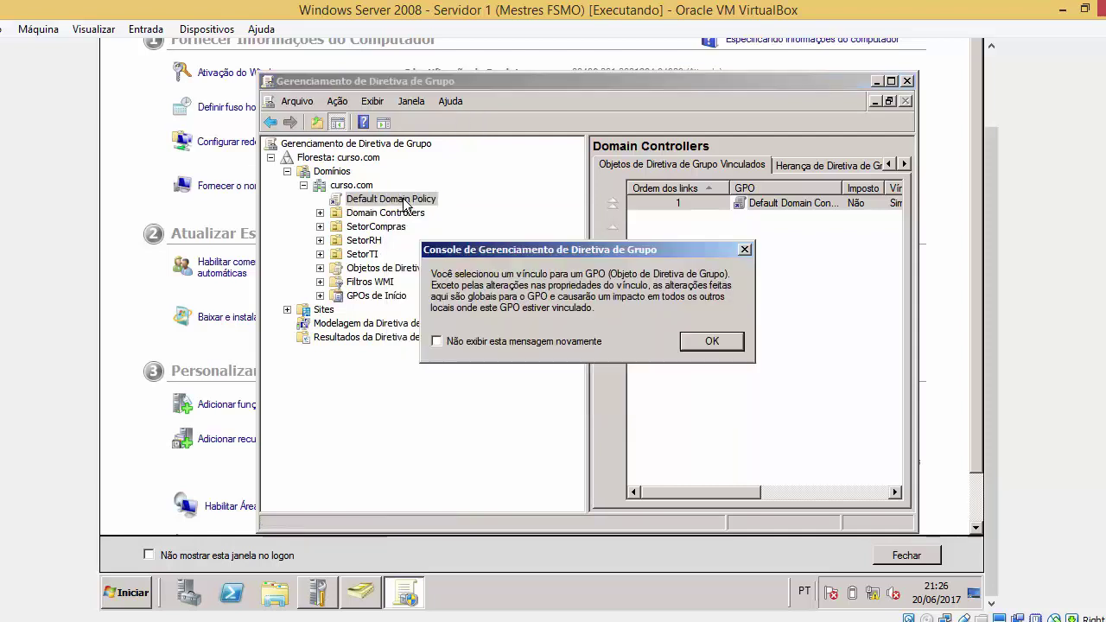
{"action": "key", "text": "Return"}
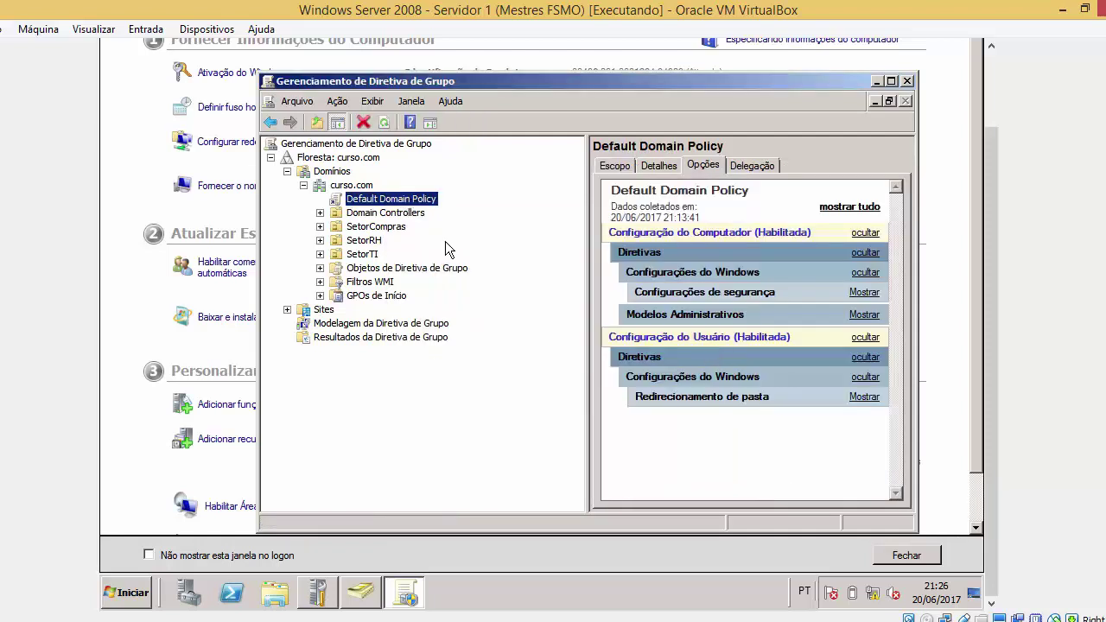
{"action": "right_click", "coordinate": [378, 199]}
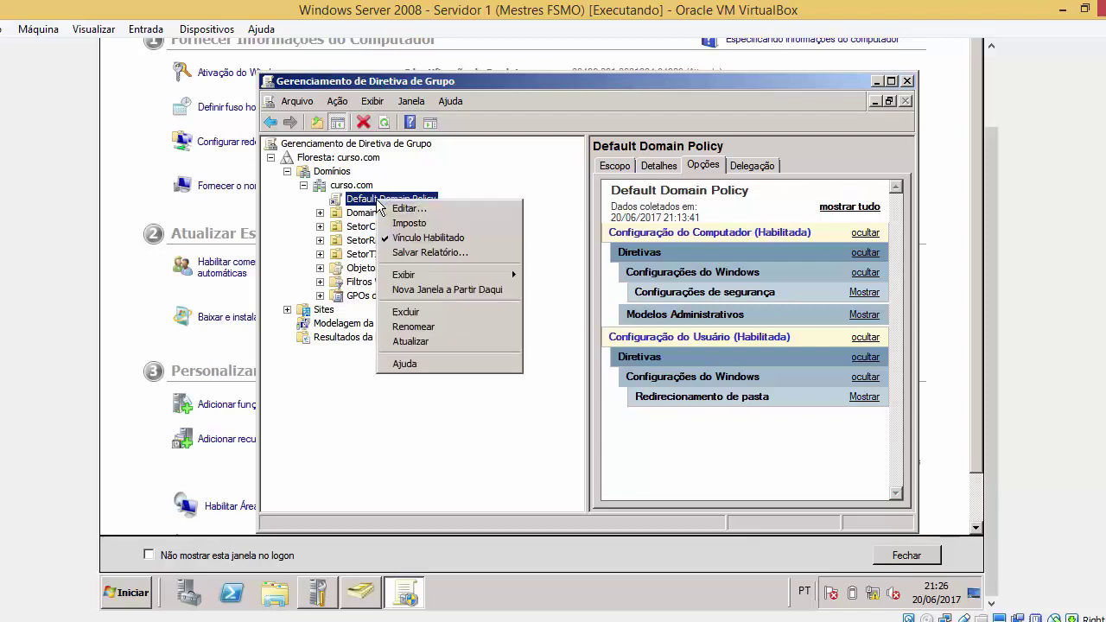
{"action": "left_click", "coordinate": [399, 209]}
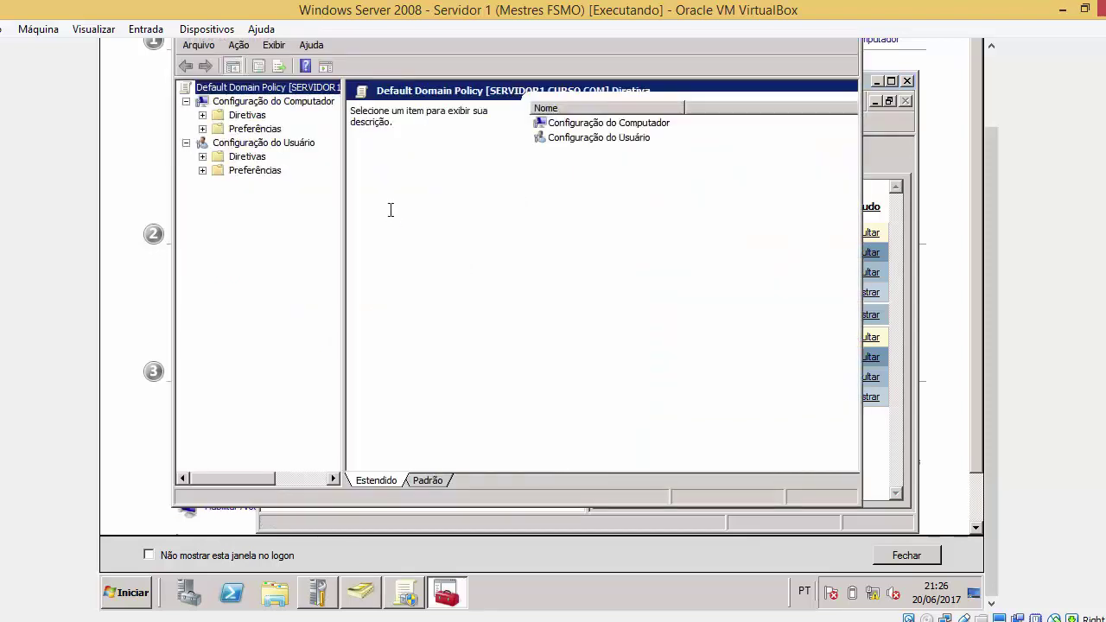
Expand the user configuration Diretivas, dismiss the template parse errors, and widen the tree pane
{"action": "left_click", "coordinate": [203, 157]}
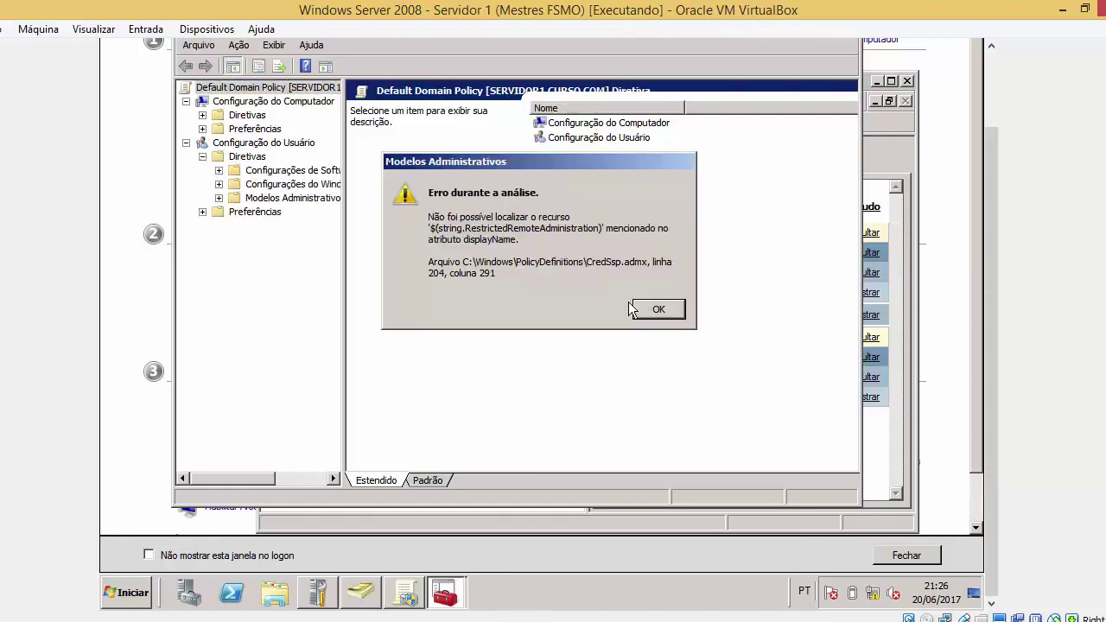
{"action": "left_click", "coordinate": [632, 310]}
{"action": "left_click", "coordinate": [648, 306]}
{"action": "left_click", "coordinate": [649, 308]}
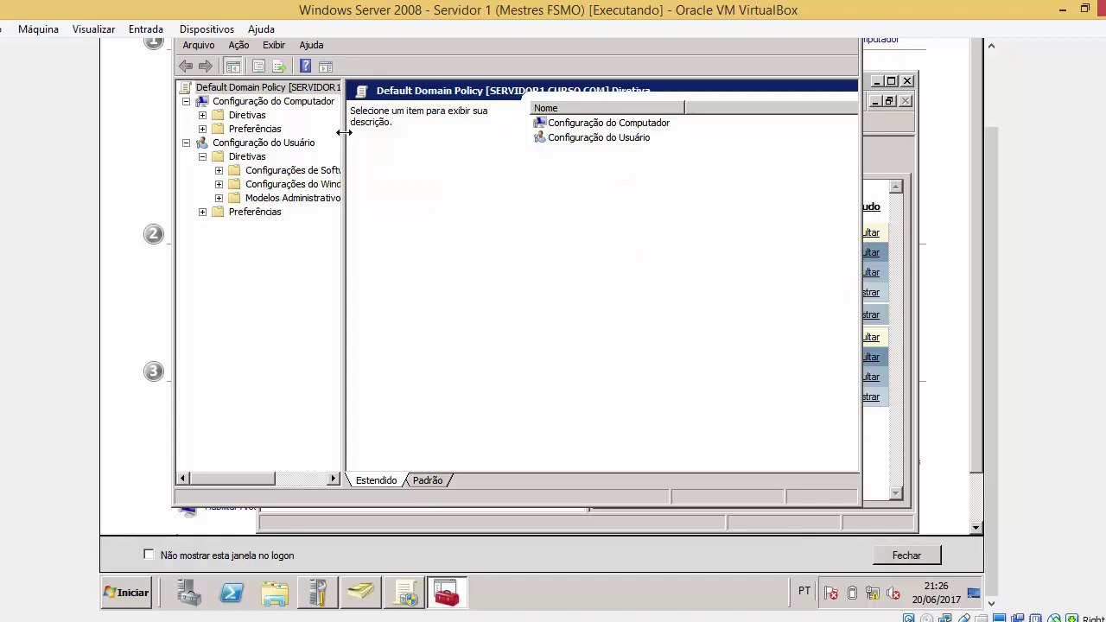
{"action": "left_click_drag", "start_coordinate": [344, 131], "coordinate": [522, 187]}
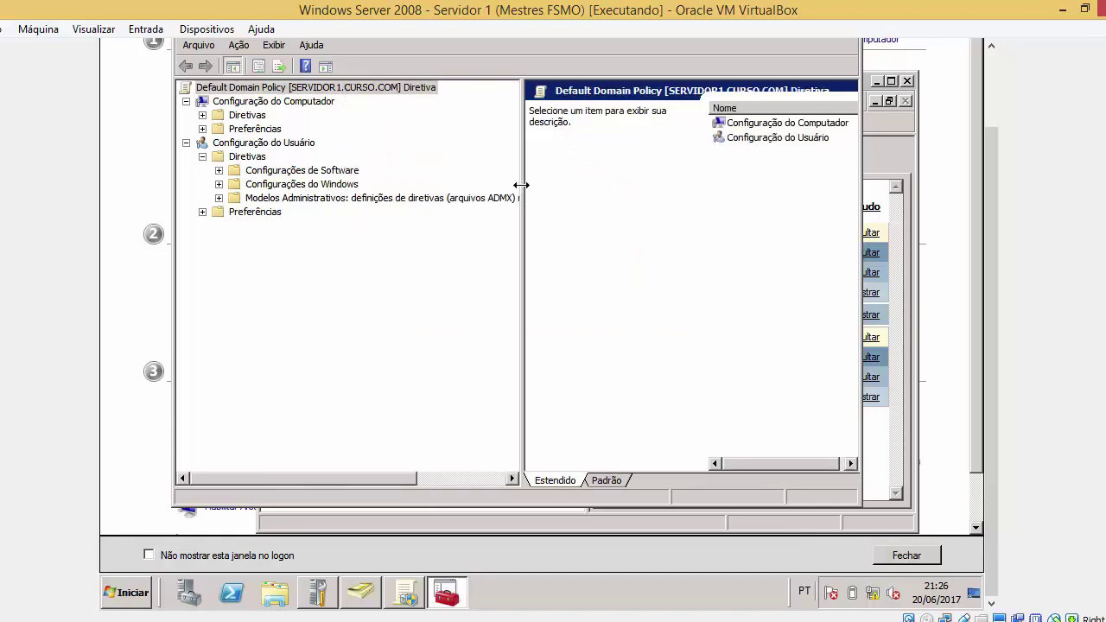
Expand Configurações do Windows and Modelos Administrativos, then glance at the presentation slide and return
{"action": "double_click", "coordinate": [302, 185]}
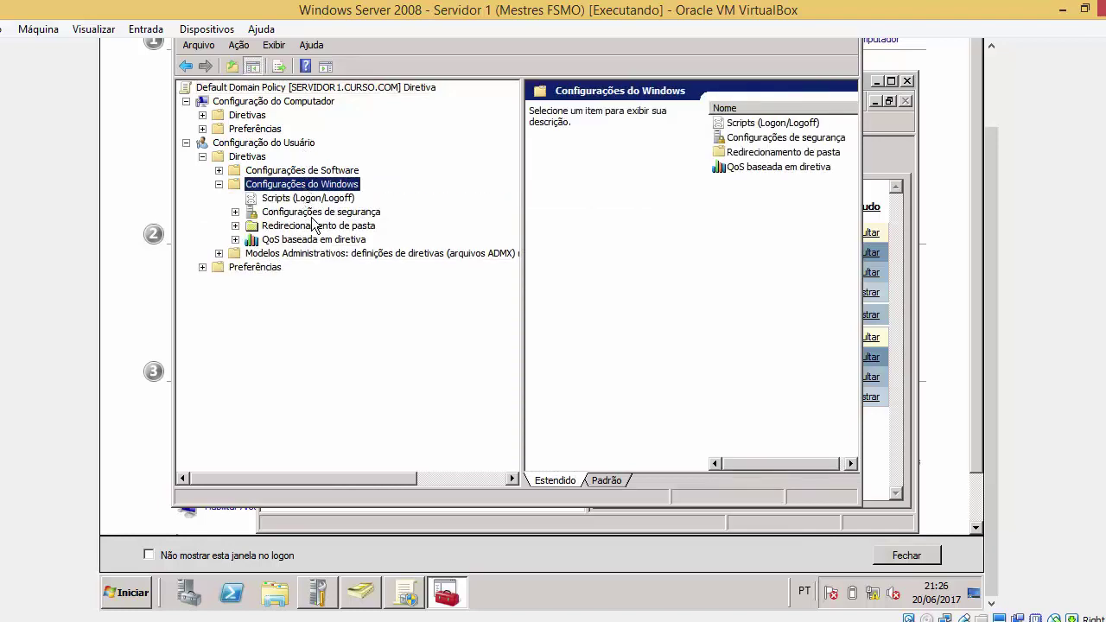
{"action": "double_click", "coordinate": [305, 254]}
{"action": "double_click", "coordinate": [305, 254]}
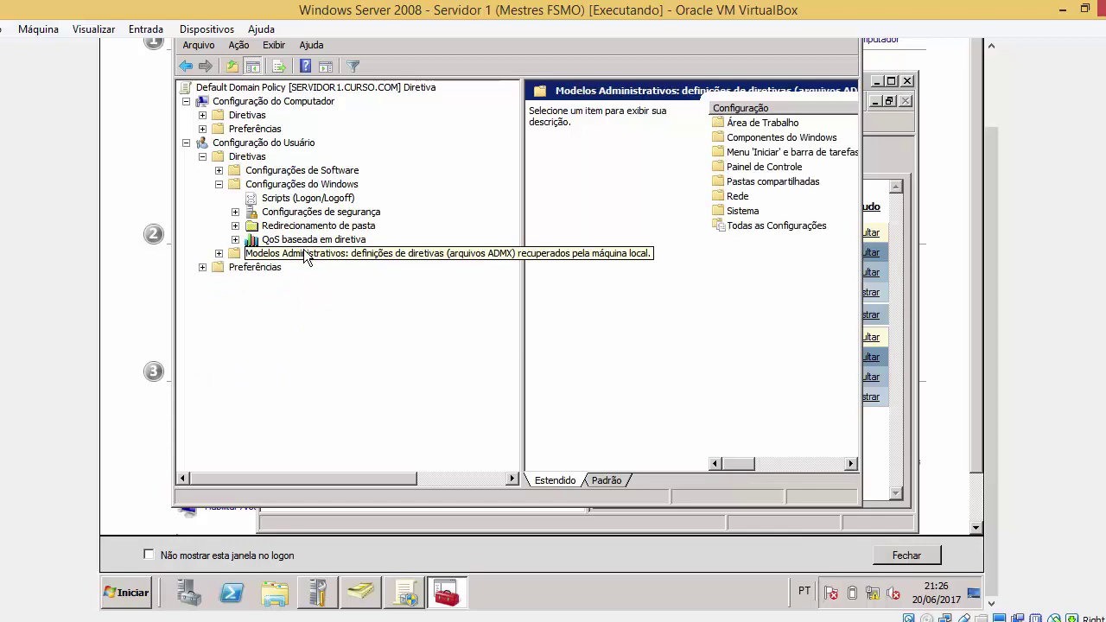
{"action": "left_click", "coordinate": [488, 619]}
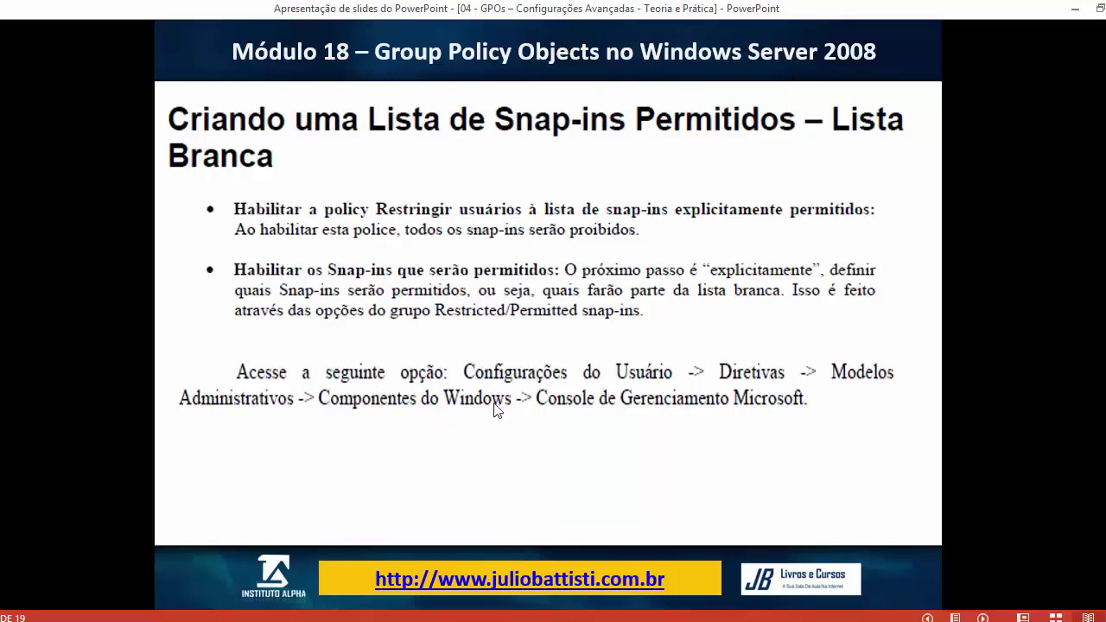
{"action": "mouse_move", "coordinate": [265, 616]}
{"action": "left_click", "coordinate": [308, 570]}
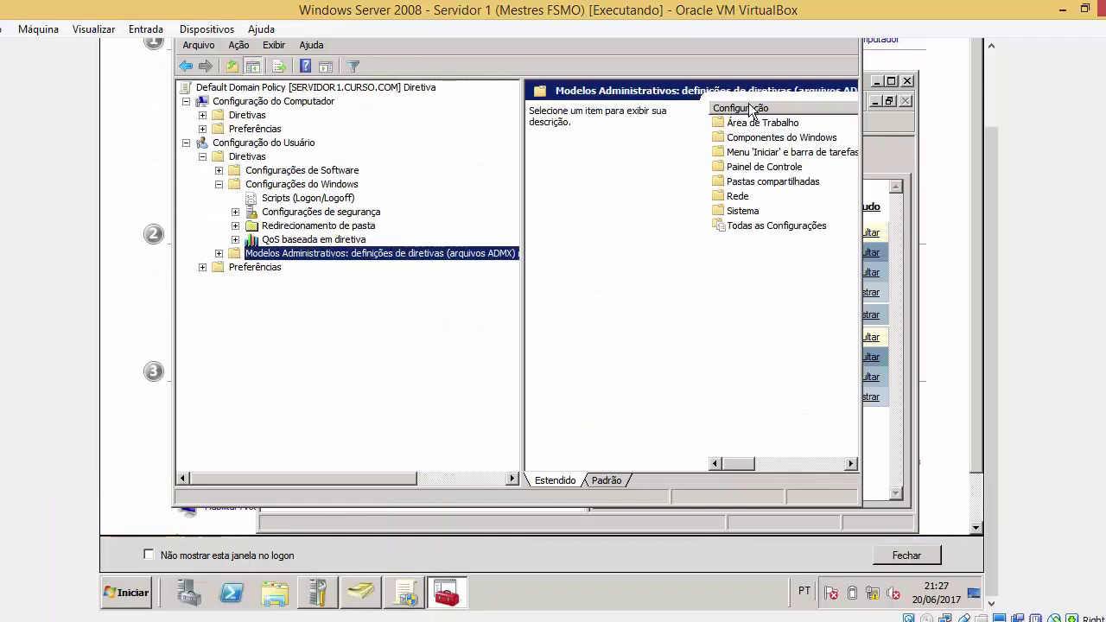
Open Componentes do Windows, widen the settings pane, and briefly look inside Gerenciador de Anexos
{"action": "left_click", "coordinate": [807, 141]}
{"action": "double_click", "coordinate": [808, 140]}
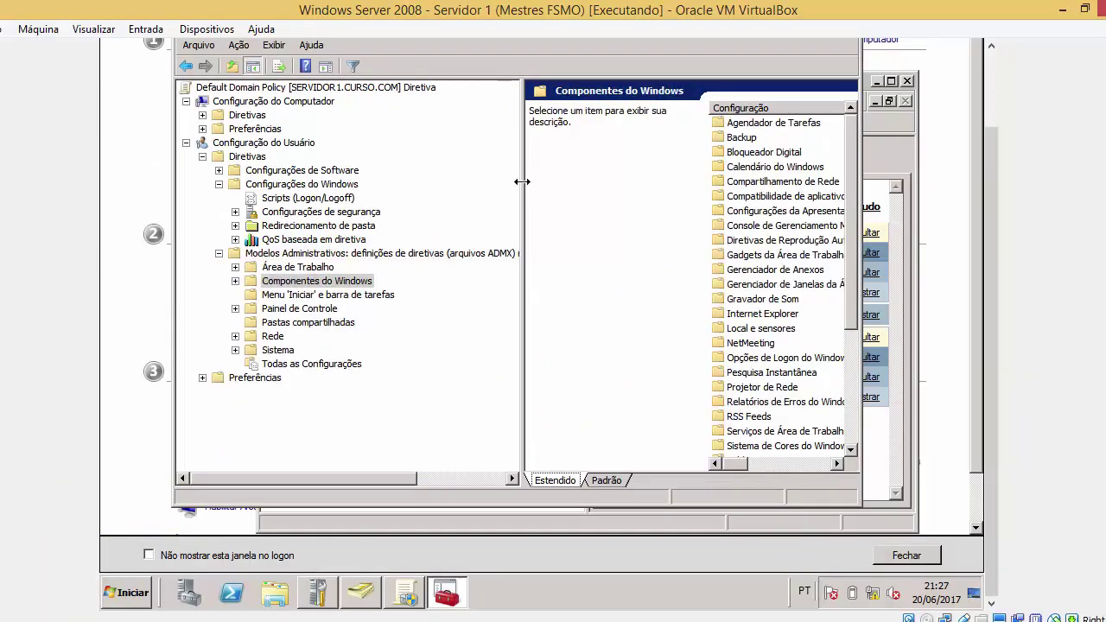
{"action": "left_click_drag", "start_coordinate": [523, 182], "coordinate": [407, 181]}
{"action": "left_click", "coordinate": [691, 271]}
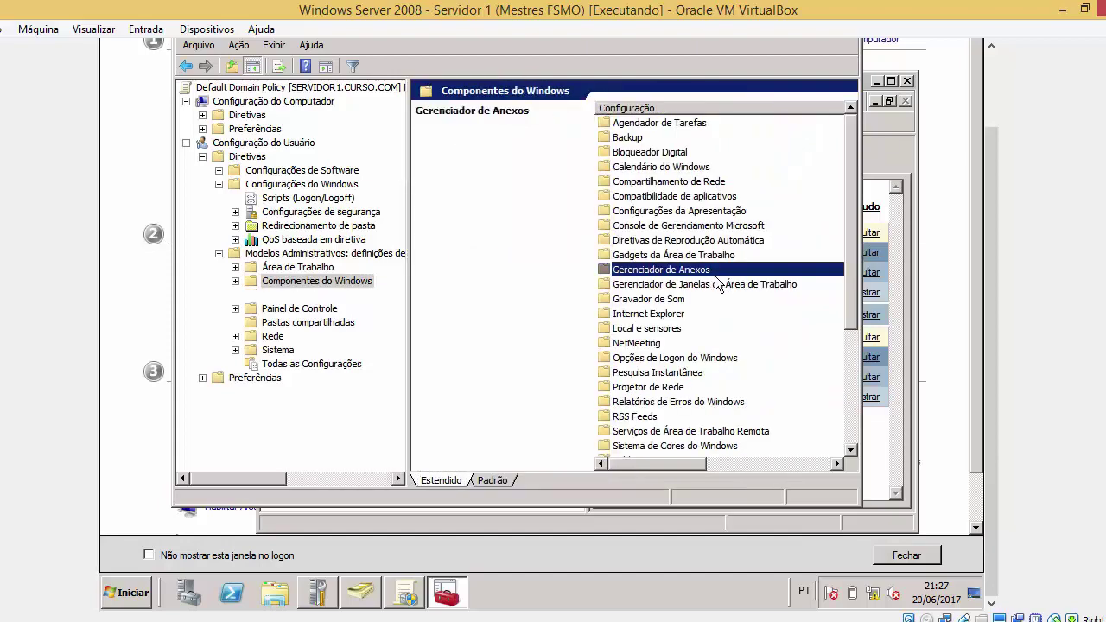
{"action": "double_click", "coordinate": [691, 271]}
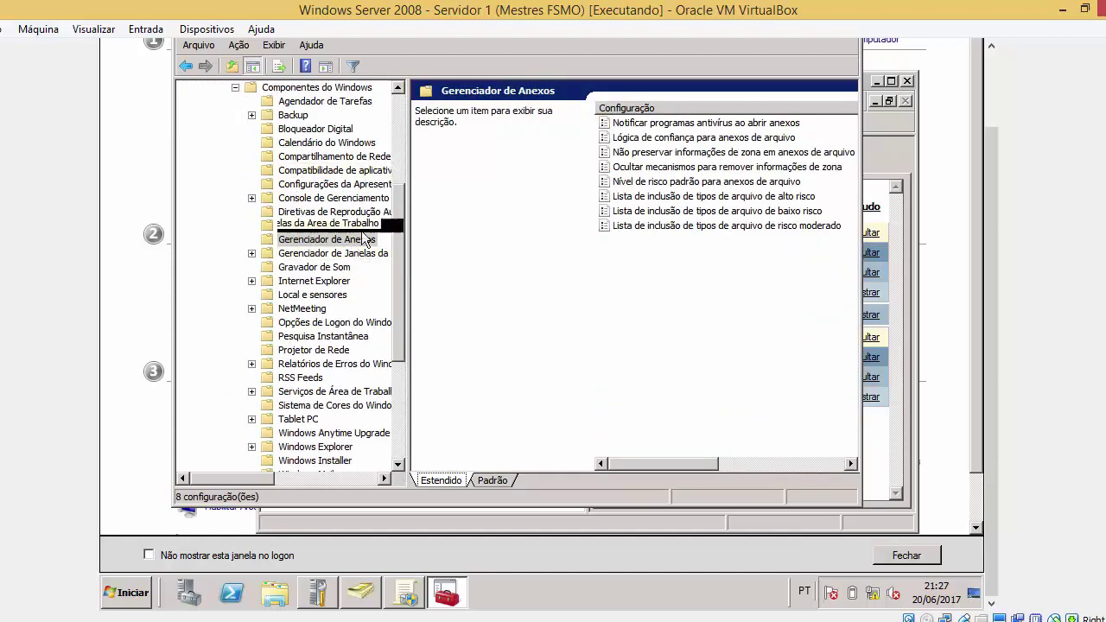
{"action": "left_click", "coordinate": [194, 65]}
Open the Console de Gerenciamento Microsoft policies from the Componentes do Windows list
{"action": "left_click", "coordinate": [735, 197]}
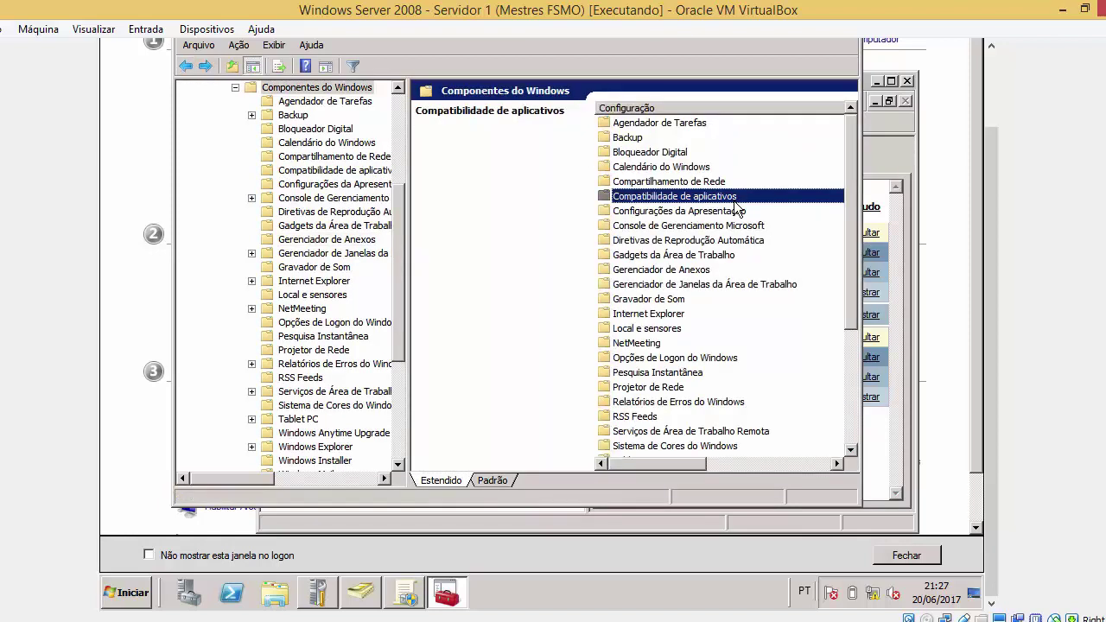
{"action": "left_click", "coordinate": [760, 228]}
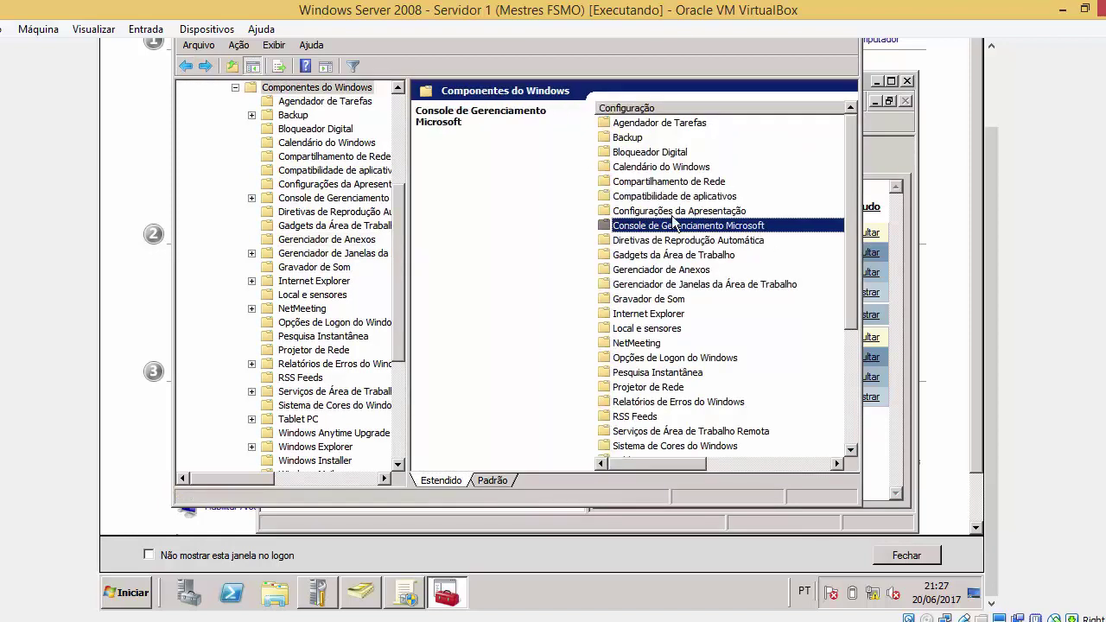
{"action": "double_click", "coordinate": [715, 226]}
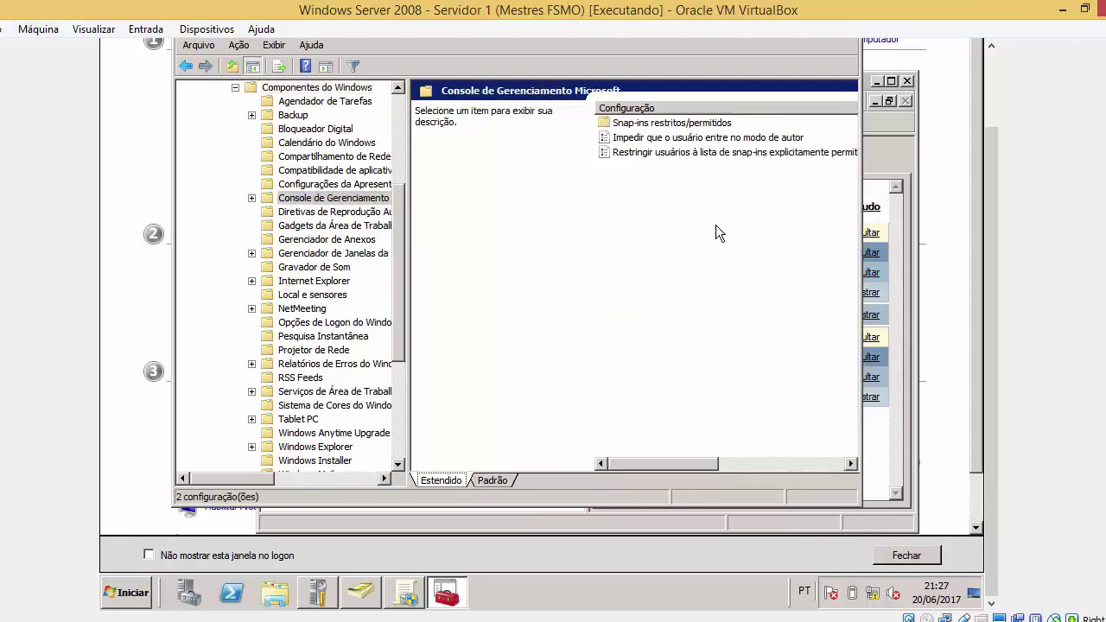
{"action": "mouse_move", "coordinate": [636, 466]}
{"action": "left_mouse_down"}
{"action": "mouse_move", "coordinate": [693, 454]}
{"action": "mouse_move", "coordinate": [641, 454]}
{"action": "left_mouse_up"}
{"action": "left_click_drag", "start_coordinate": [990, 246], "coordinate": [992, 172]}
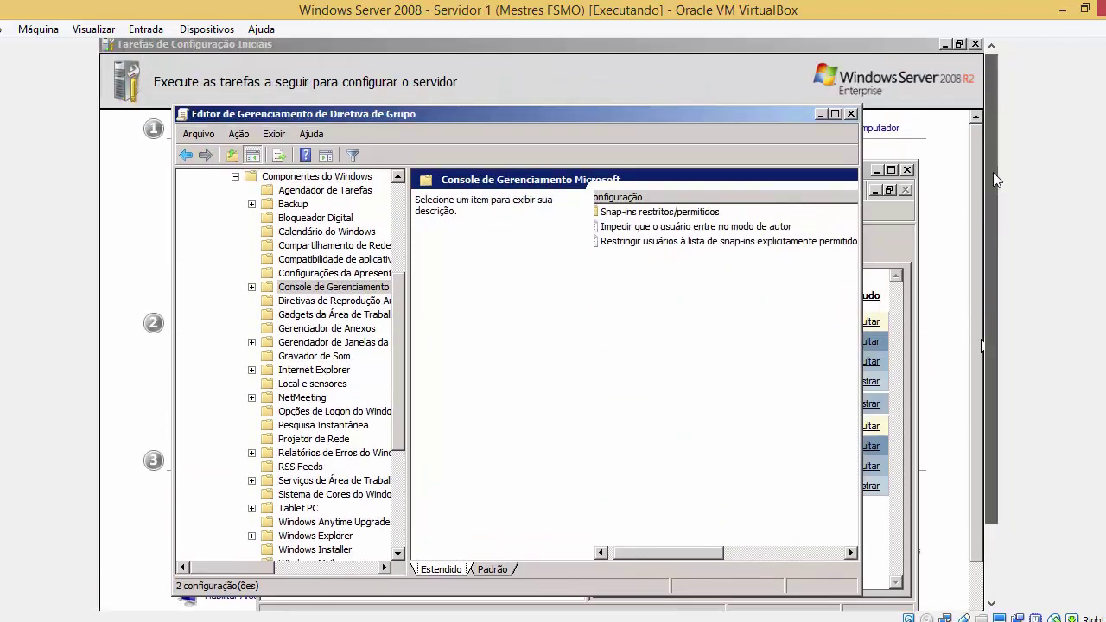
{"action": "left_click_drag", "start_coordinate": [993, 249], "coordinate": [992, 277]}
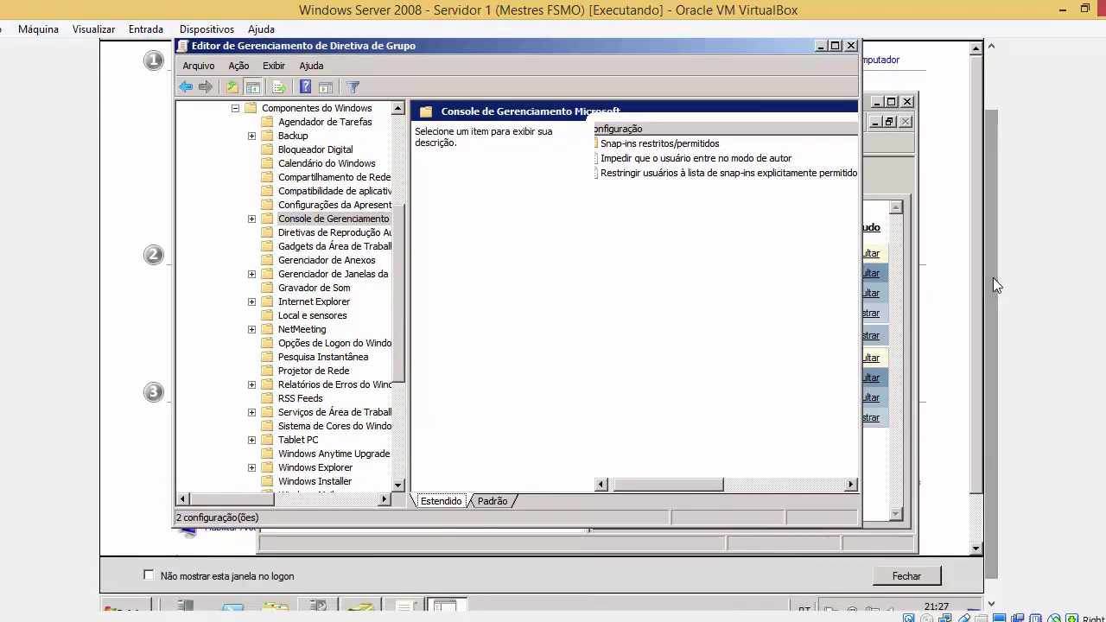
Glance at Start > Ferramentas Administrativas, then show the 'Restringir usuários à lista de snap-ins explicitamente permitidos' description
{"action": "left_click", "coordinate": [139, 604]}
{"action": "mouse_move", "coordinate": [380, 474]}
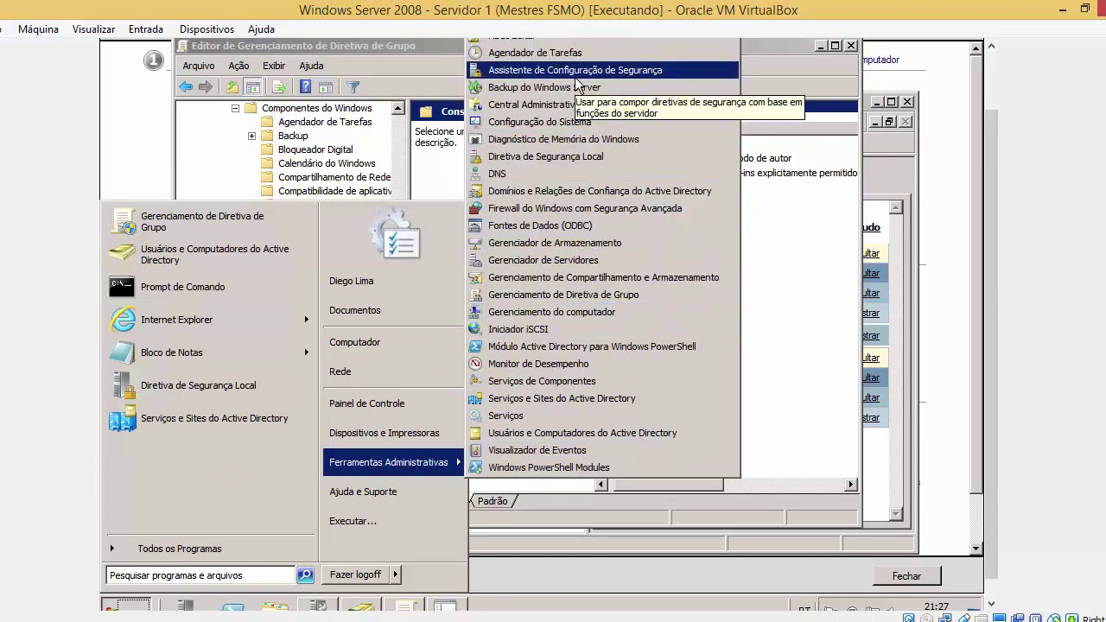
{"action": "left_click", "coordinate": [777, 209]}
{"action": "left_click", "coordinate": [714, 173]}
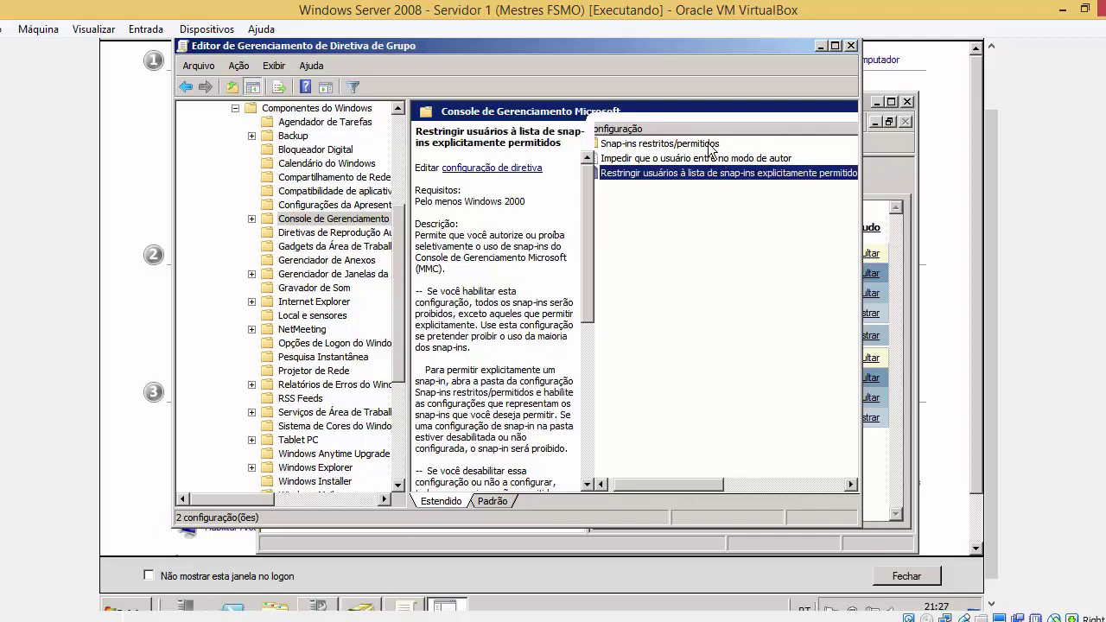
Open the Snap-ins restritos/permitidos folder and view the Diretiva de Grupo entry's description
{"action": "double_click", "coordinate": [706, 144]}
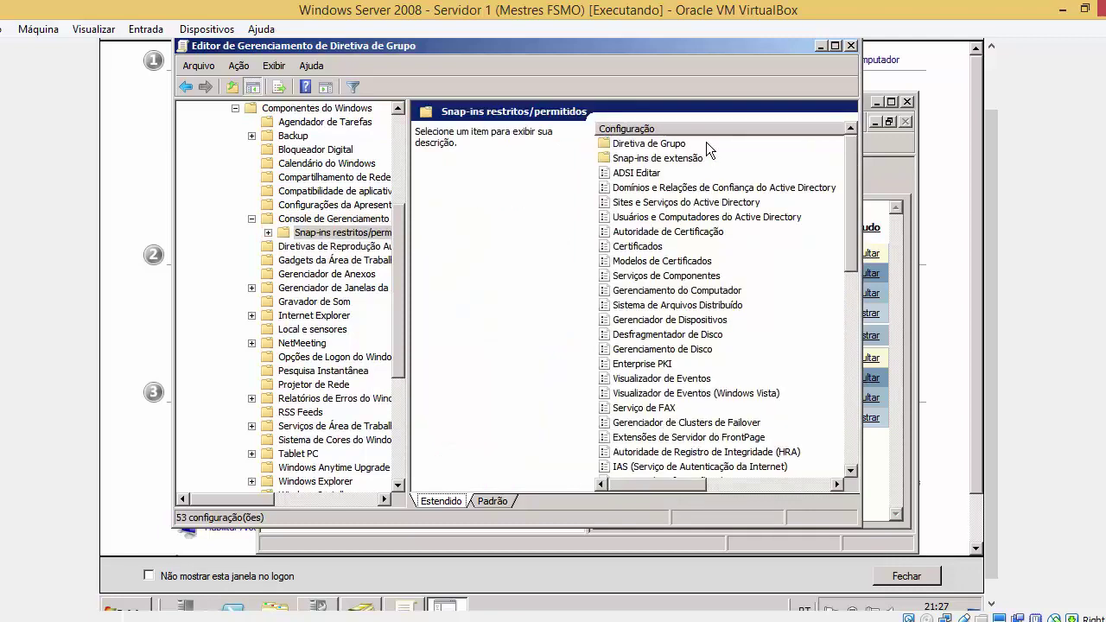
{"action": "left_click", "coordinate": [699, 142]}
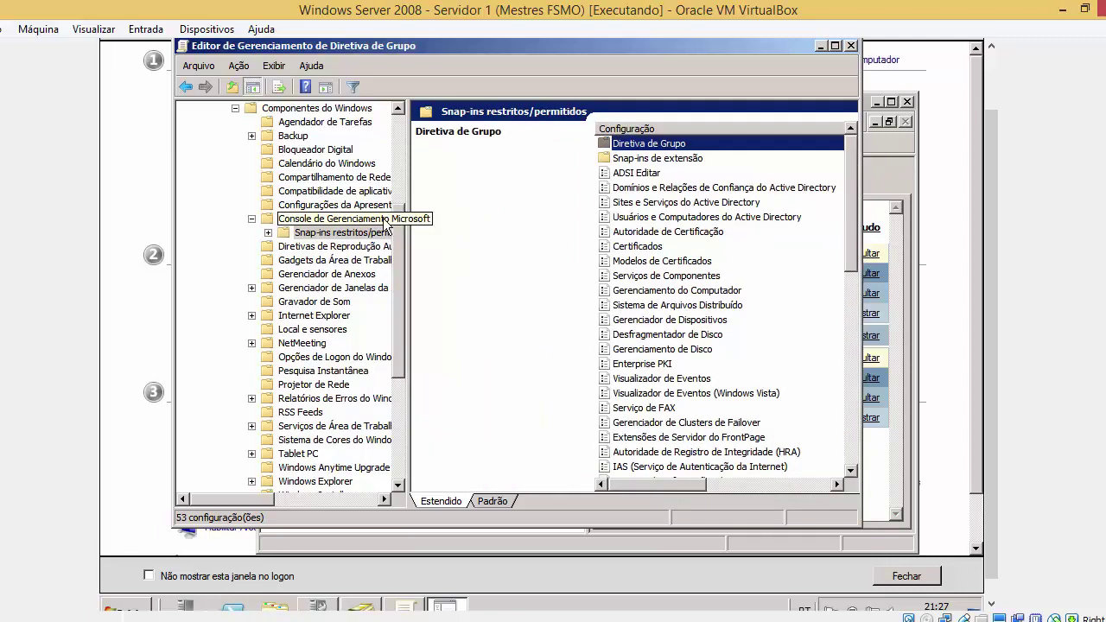
{"action": "left_click", "coordinate": [337, 219]}
{"action": "double_click", "coordinate": [670, 144]}
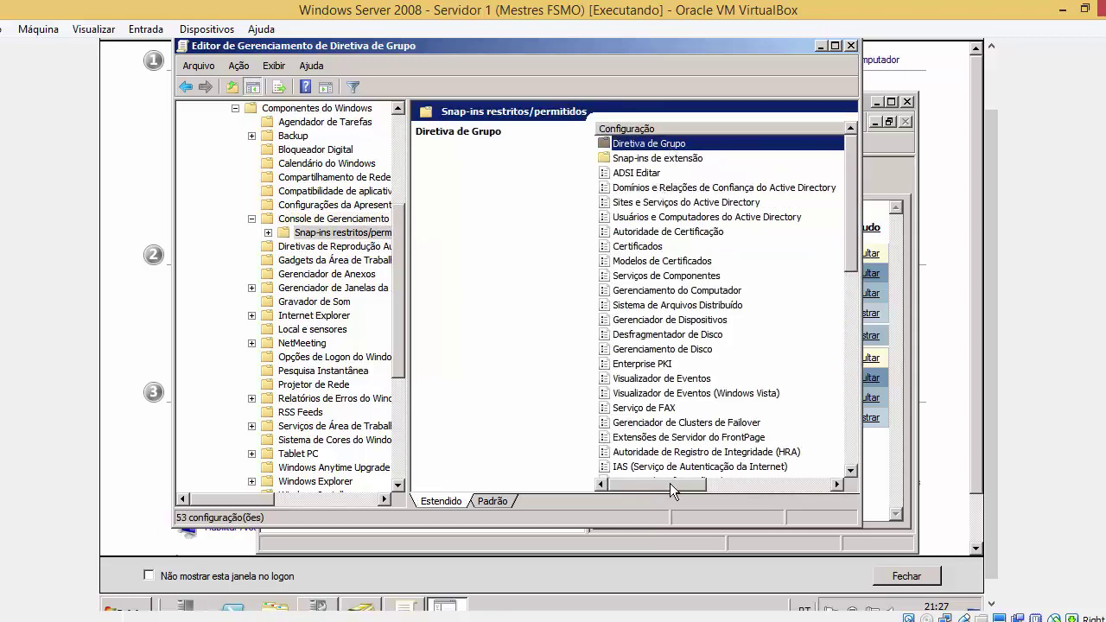
{"action": "mouse_move", "coordinate": [670, 484]}
{"action": "left_mouse_down"}
{"action": "mouse_move", "coordinate": [740, 472]}
{"action": "mouse_move", "coordinate": [666, 479]}
{"action": "left_mouse_up"}
Widen the editor to reveal the Estado column, confirm entries are Não-configurado, then go up
{"action": "left_click_drag", "start_coordinate": [408, 168], "coordinate": [325, 169]}
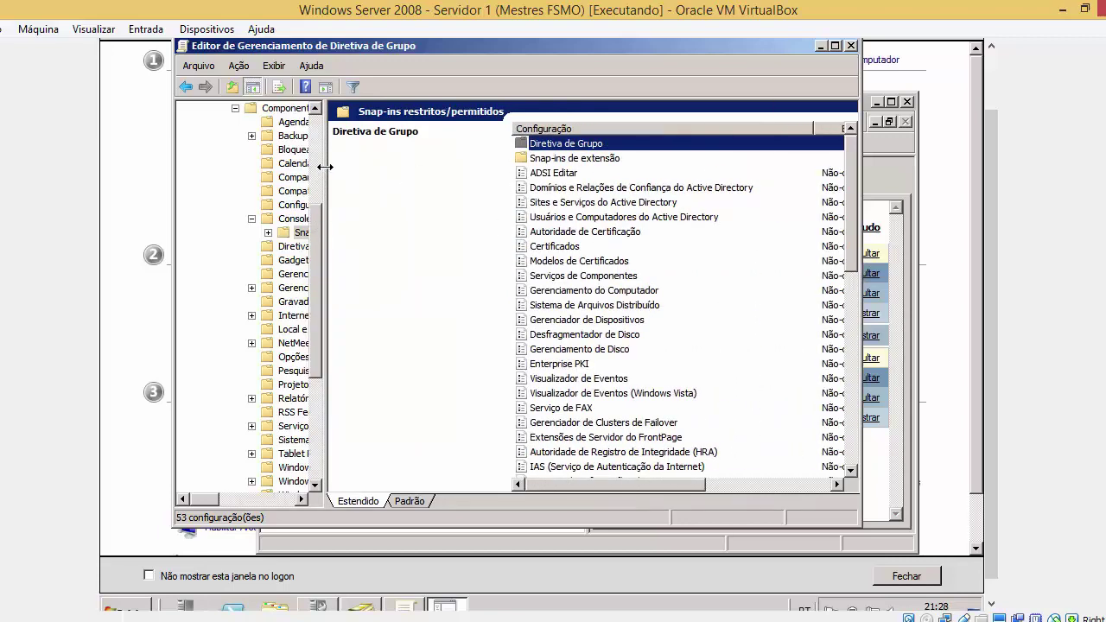
{"action": "left_click", "coordinate": [603, 210]}
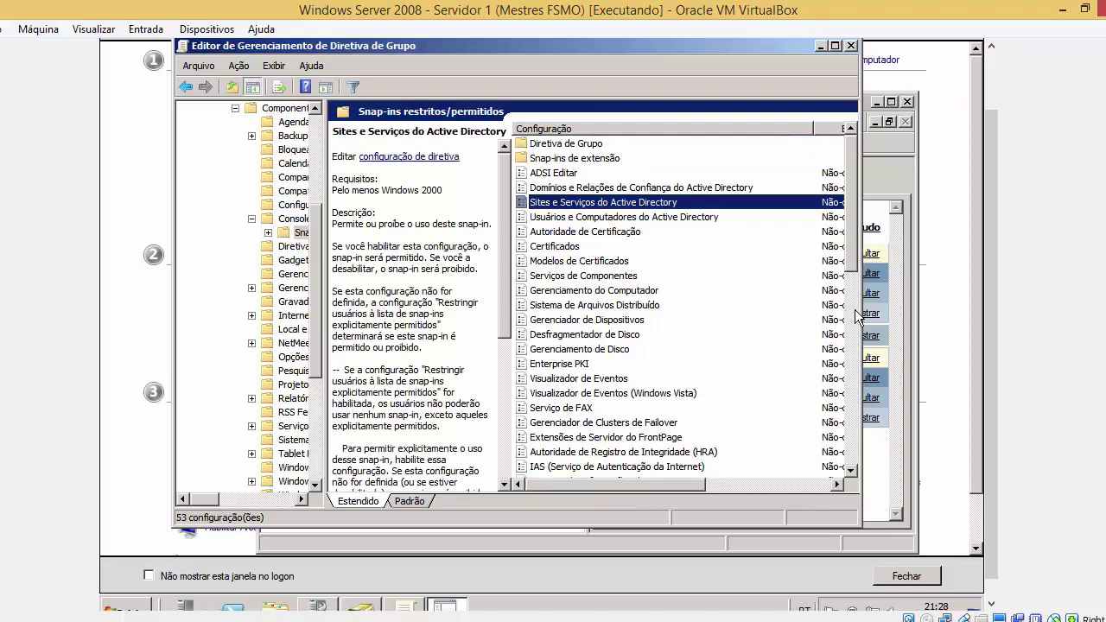
{"action": "left_click_drag", "start_coordinate": [861, 309], "coordinate": [970, 274]}
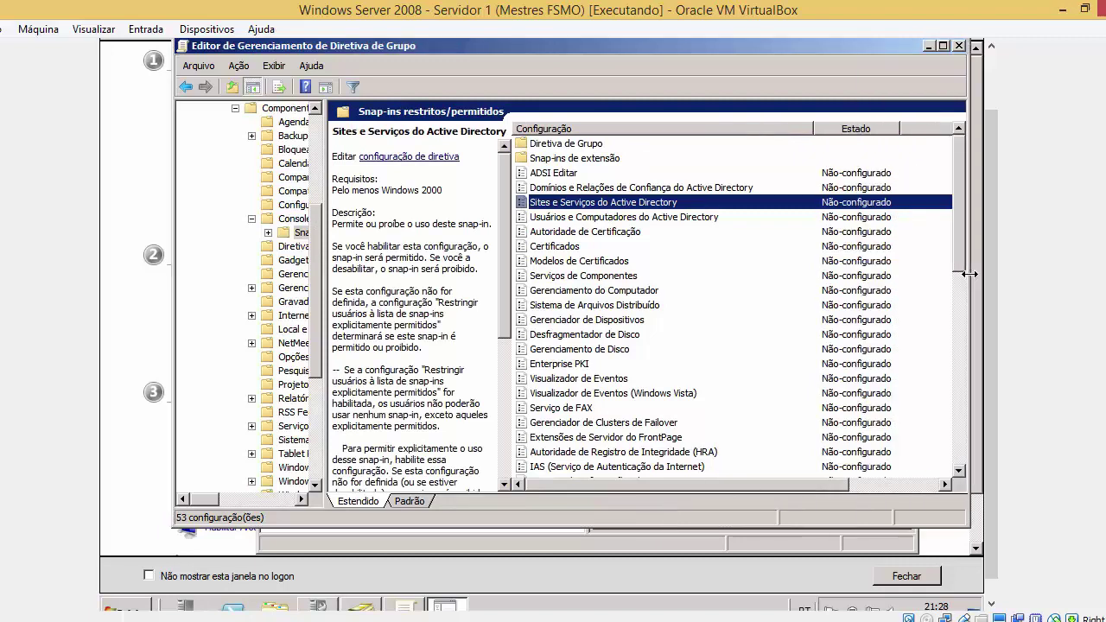
{"action": "left_click", "coordinate": [848, 233]}
{"action": "left_click", "coordinate": [836, 261]}
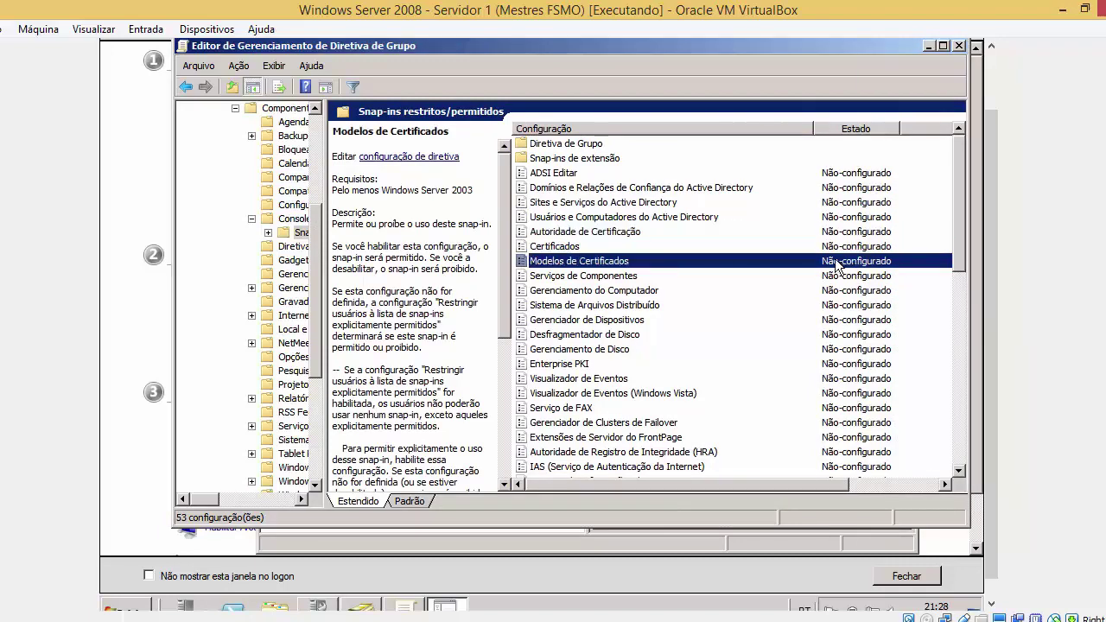
{"action": "key", "text": "Down"}
{"action": "key", "text": "Down"}
{"action": "key", "text": "Down"}
{"action": "key", "text": "Down"}
{"action": "key", "text": "Down"}
{"action": "key", "text": "Down"}
{"action": "key", "text": "Down"}
{"action": "key", "text": "Down"}
{"action": "key", "text": "Down"}
{"action": "key", "text": "Down"}
{"action": "key", "text": "Down"}
{"action": "key", "text": "Down"}
{"action": "key", "text": "Down"}
{"action": "key", "text": "Down"}
{"action": "key", "text": "Down"}
{"action": "key", "text": "Down"}
{"action": "key", "text": "Down"}
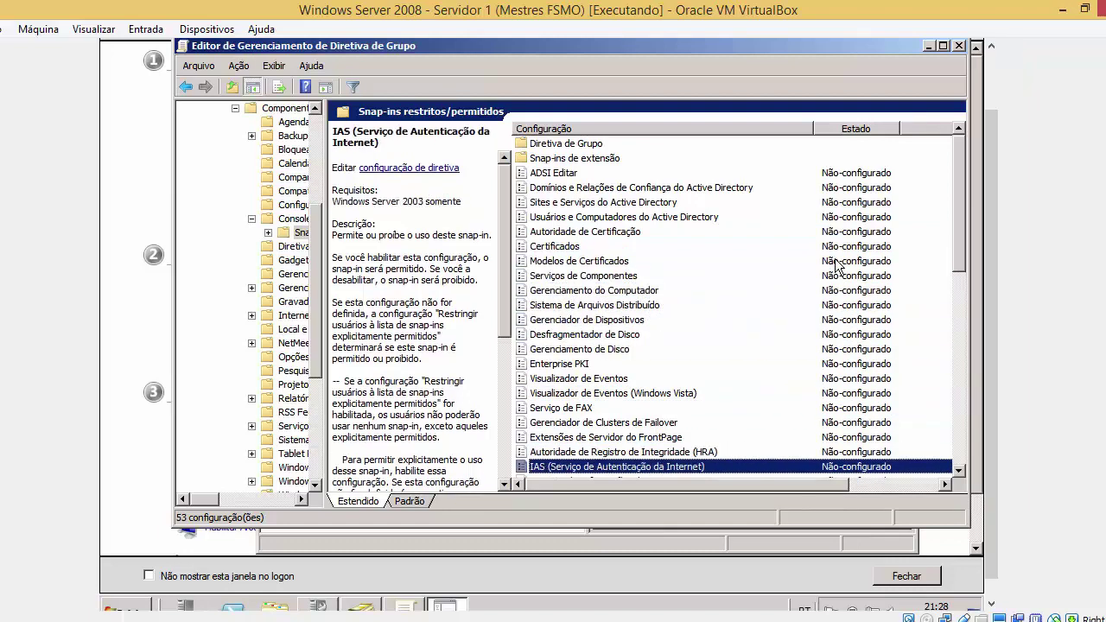
{"action": "key", "text": "Up"}
{"action": "key", "text": "Up"}
{"action": "key", "text": "Up"}
{"action": "key", "text": "Up"}
{"action": "key", "text": "Up"}
{"action": "key", "text": "Up"}
{"action": "key", "text": "Up"}
{"action": "key", "text": "Up"}
{"action": "key", "text": "Up"}
{"action": "key", "text": "Up"}
{"action": "key", "text": "Up"}
{"action": "key", "text": "Up"}
{"action": "key", "text": "Up"}
{"action": "key", "text": "Up"}
{"action": "key", "text": "Up"}
{"action": "key", "text": "Up"}
{"action": "key", "text": "Up"}
{"action": "key", "text": "Up"}
{"action": "key", "text": "Up"}
{"action": "key", "text": "Up"}
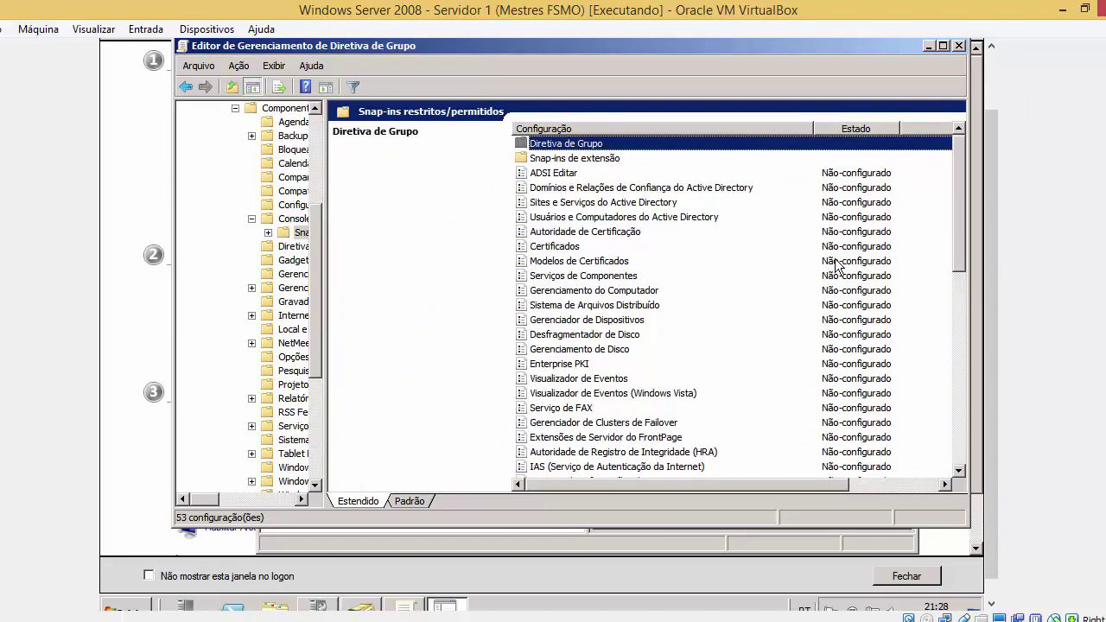
{"action": "key", "text": "Down"}
{"action": "key", "text": "Down"}
{"action": "key", "text": "Down"}
{"action": "key", "text": "Down"}
{"action": "key", "text": "Down"}
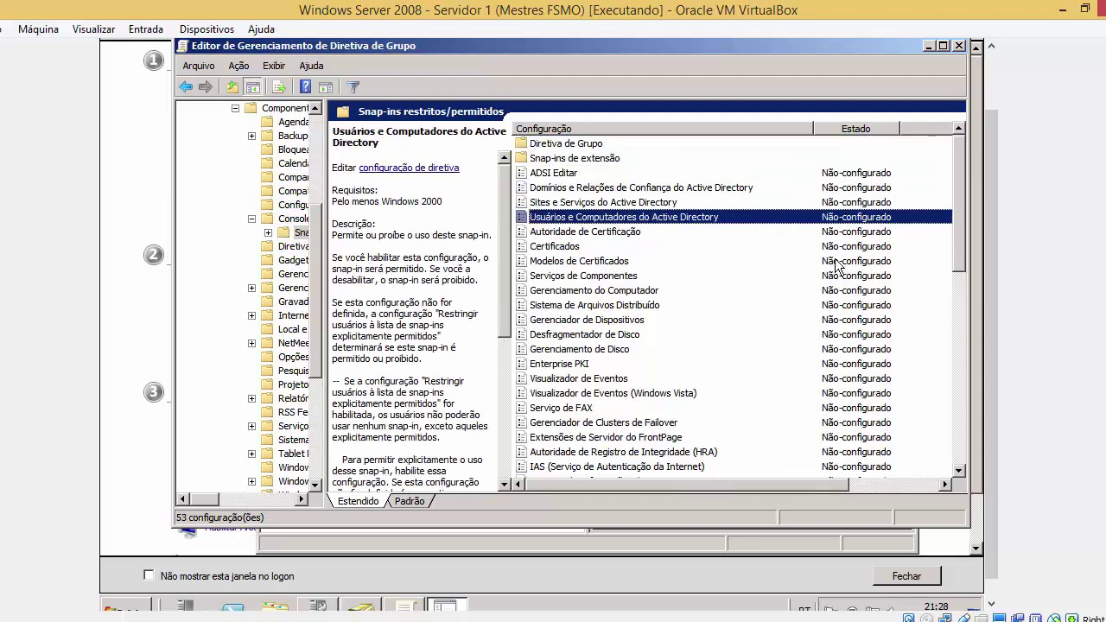
{"action": "key", "text": "BackSpace"}
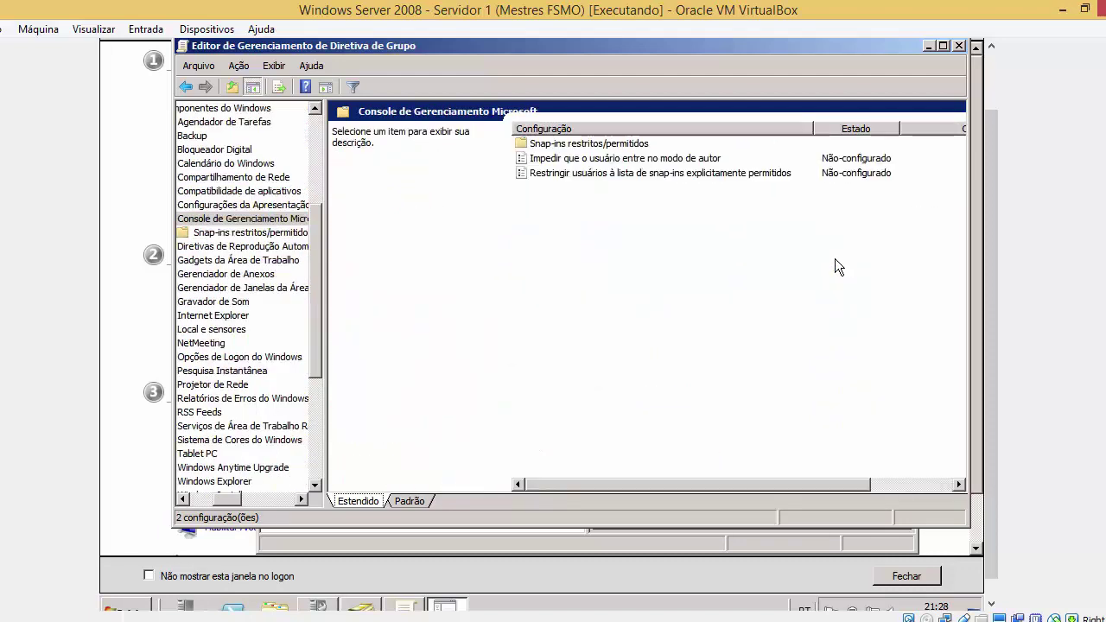
Open the snap-in restriction policy's settings and review its help text, comparing with the Start menu
{"action": "double_click", "coordinate": [764, 176]}
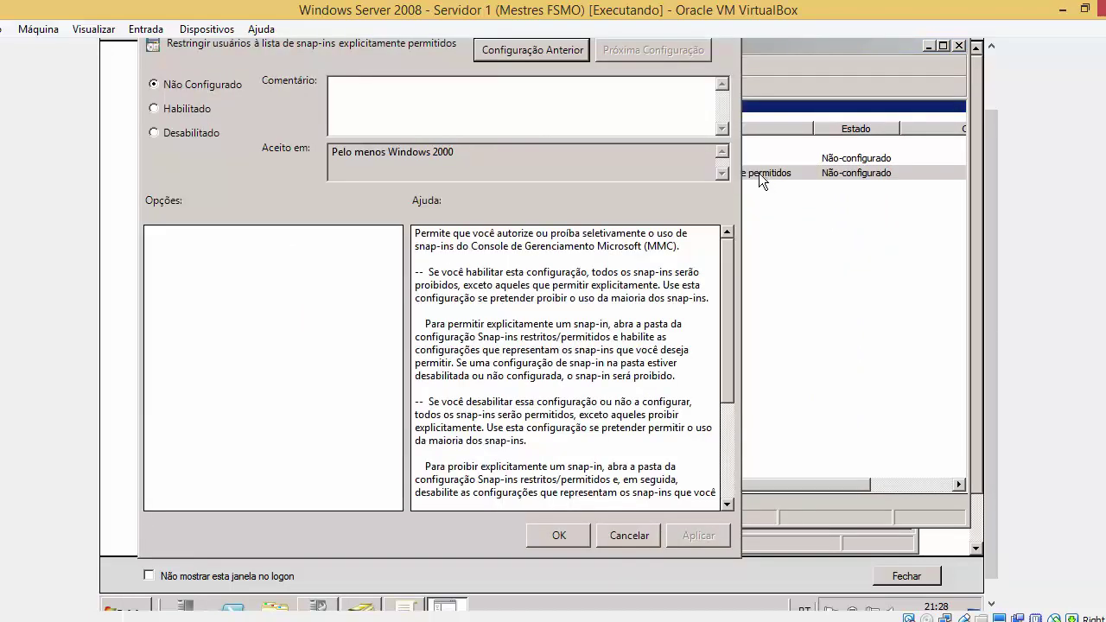
{"action": "scroll", "coordinate": [991, 167], "scroll_direction": "up", "scroll_amount": 2}
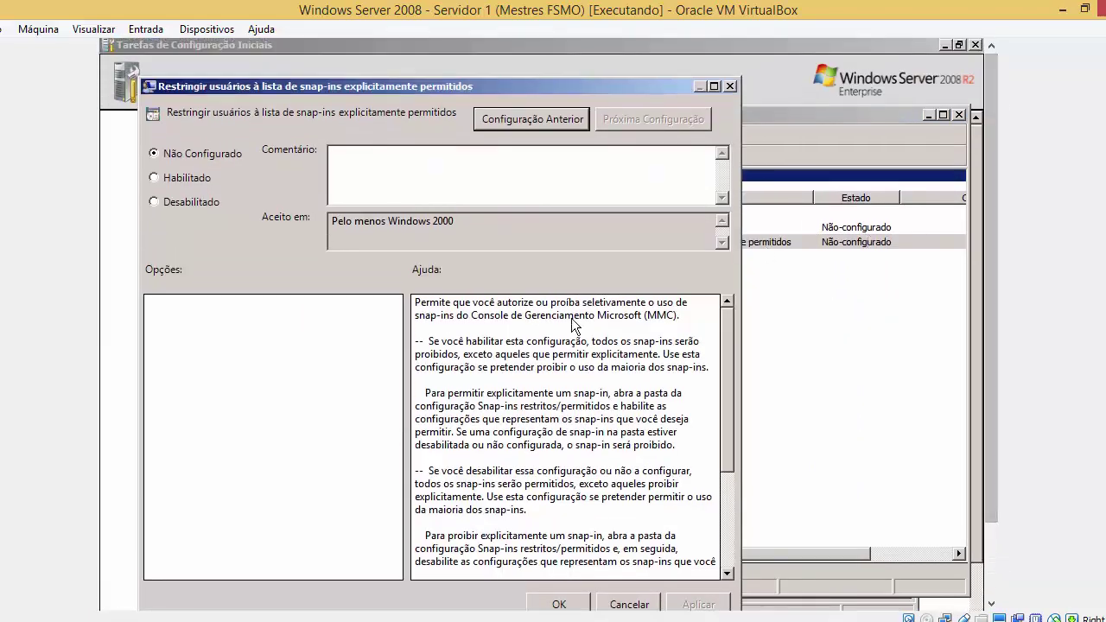
{"action": "left_click_drag", "start_coordinate": [417, 311], "coordinate": [594, 480]}
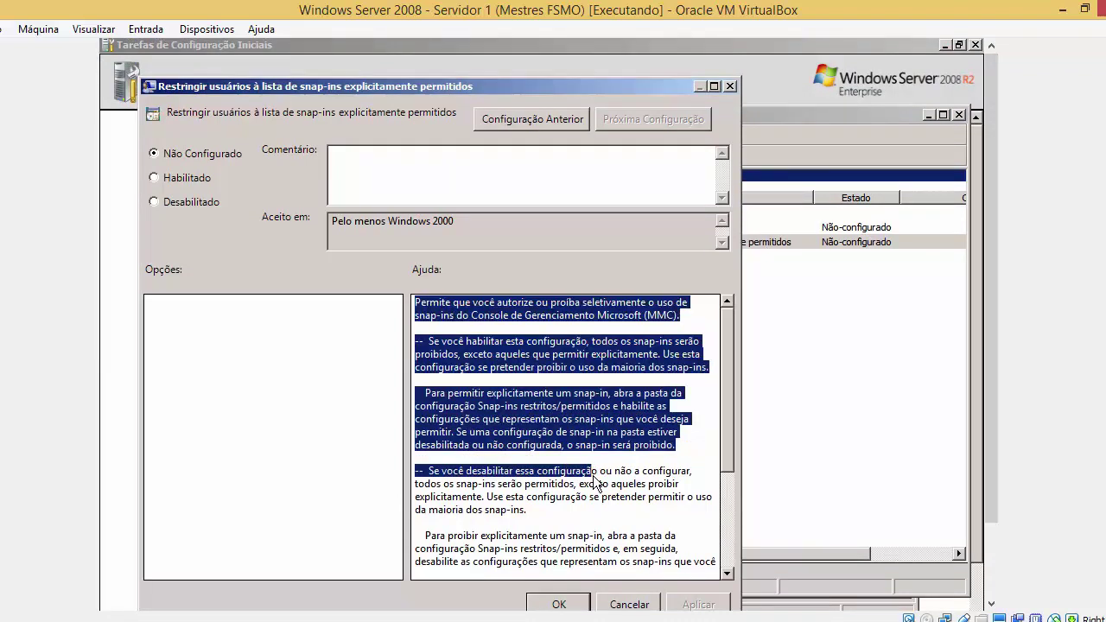
{"action": "left_click", "coordinate": [443, 321]}
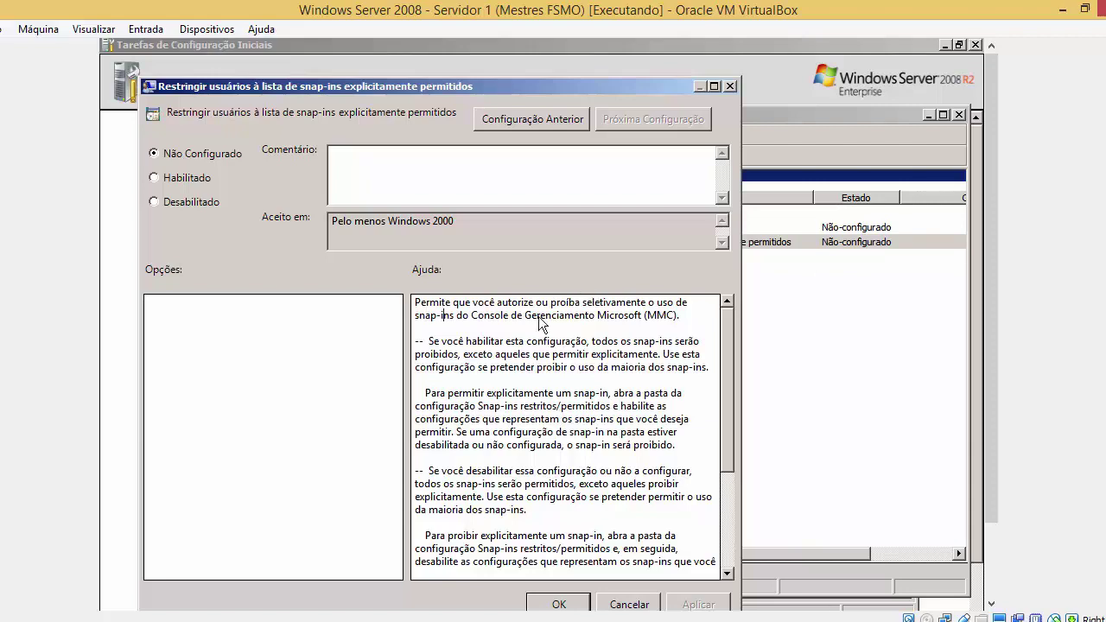
{"action": "key", "text": "super"}
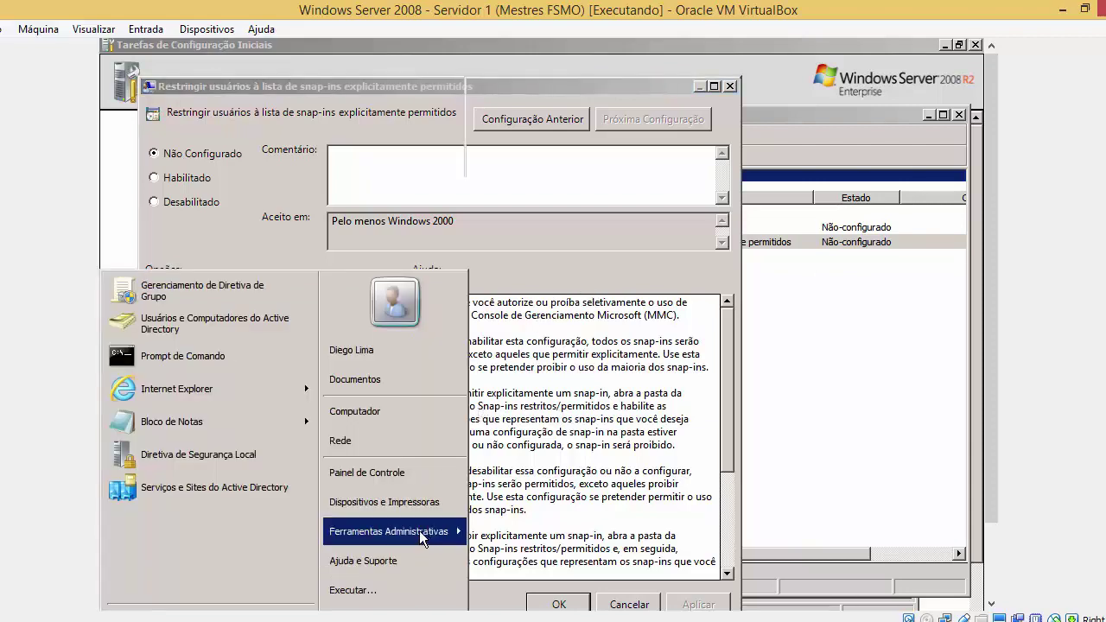
{"action": "mouse_move", "coordinate": [423, 534]}
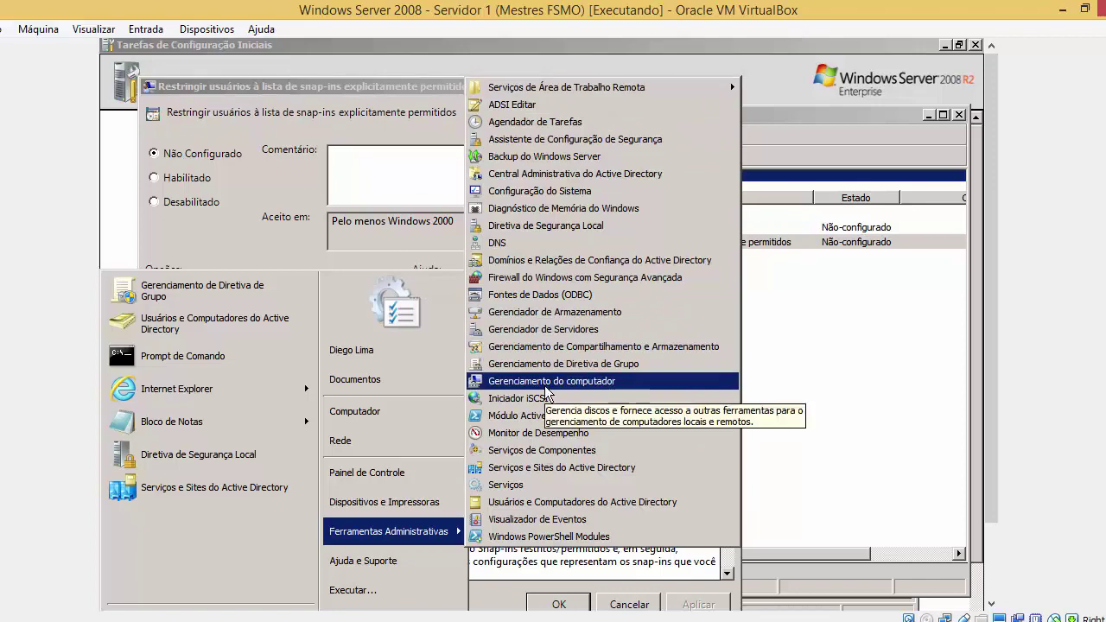
{"action": "left_click", "coordinate": [430, 221]}
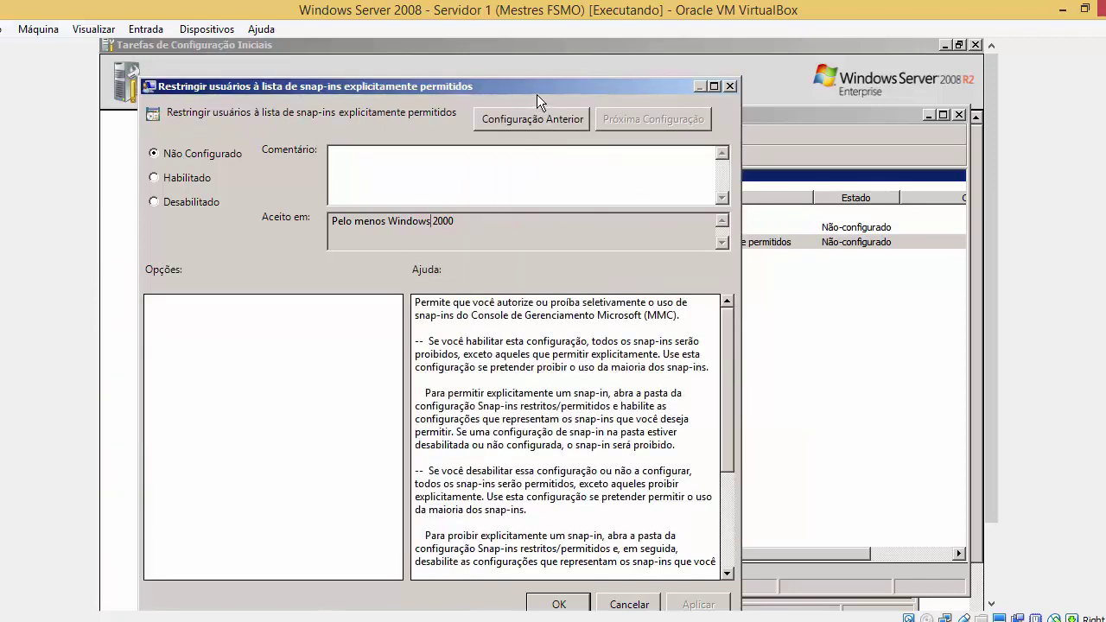
Set the snap-in restriction policy to Habilitado and apply it
{"action": "left_click_drag", "start_coordinate": [528, 92], "coordinate": [561, 304]}
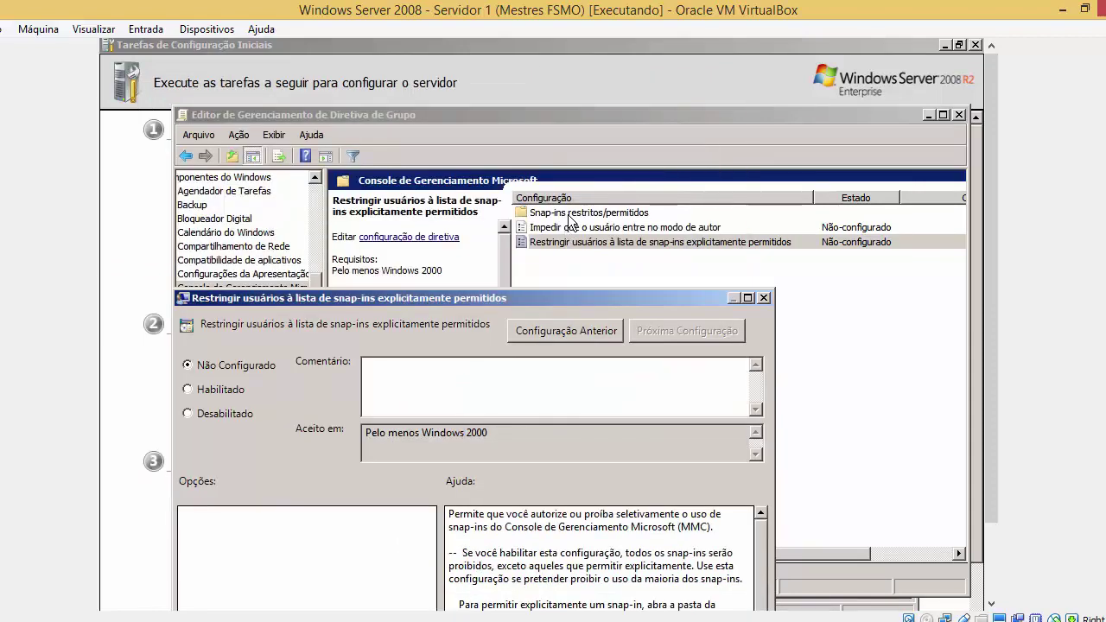
{"action": "left_click_drag", "start_coordinate": [561, 302], "coordinate": [646, 95]}
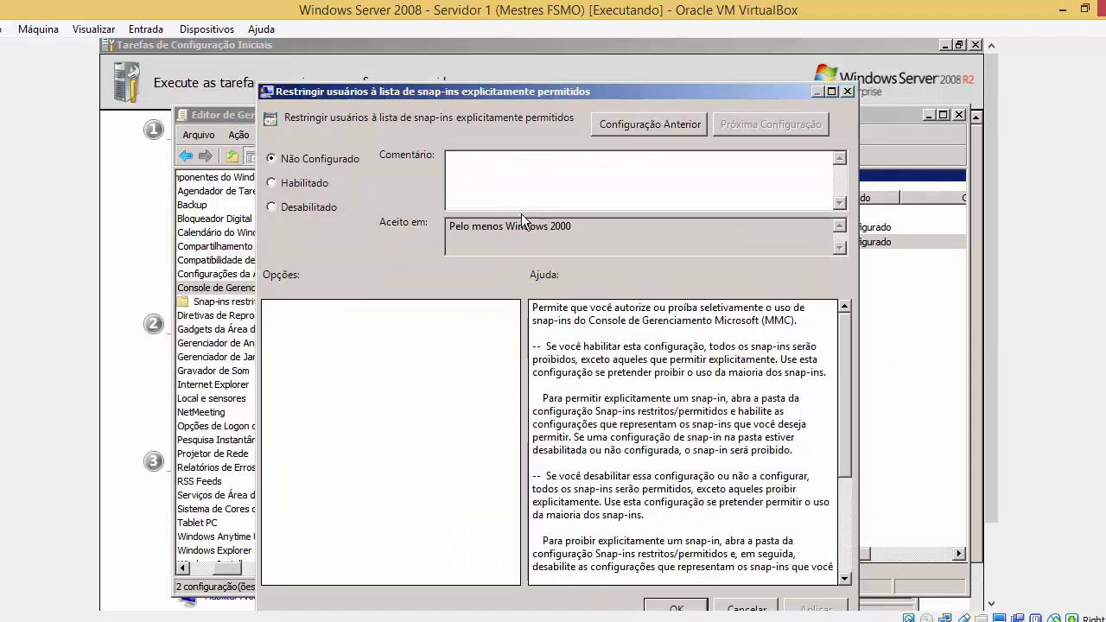
{"action": "left_click", "coordinate": [317, 186]}
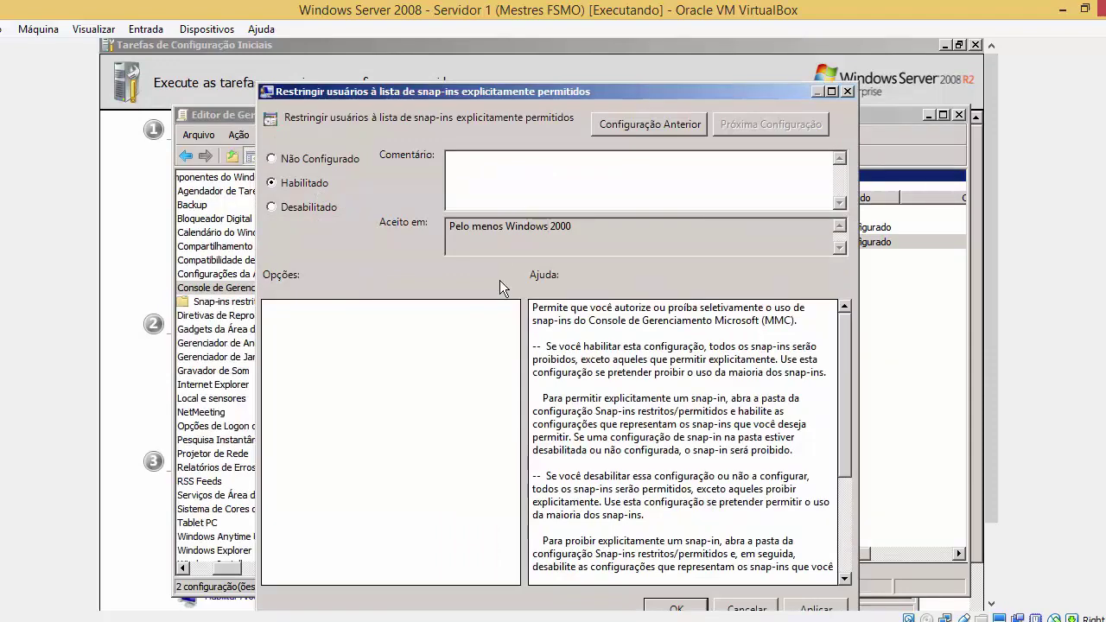
{"action": "left_click", "coordinate": [799, 607]}
{"action": "left_click", "coordinate": [678, 608]}
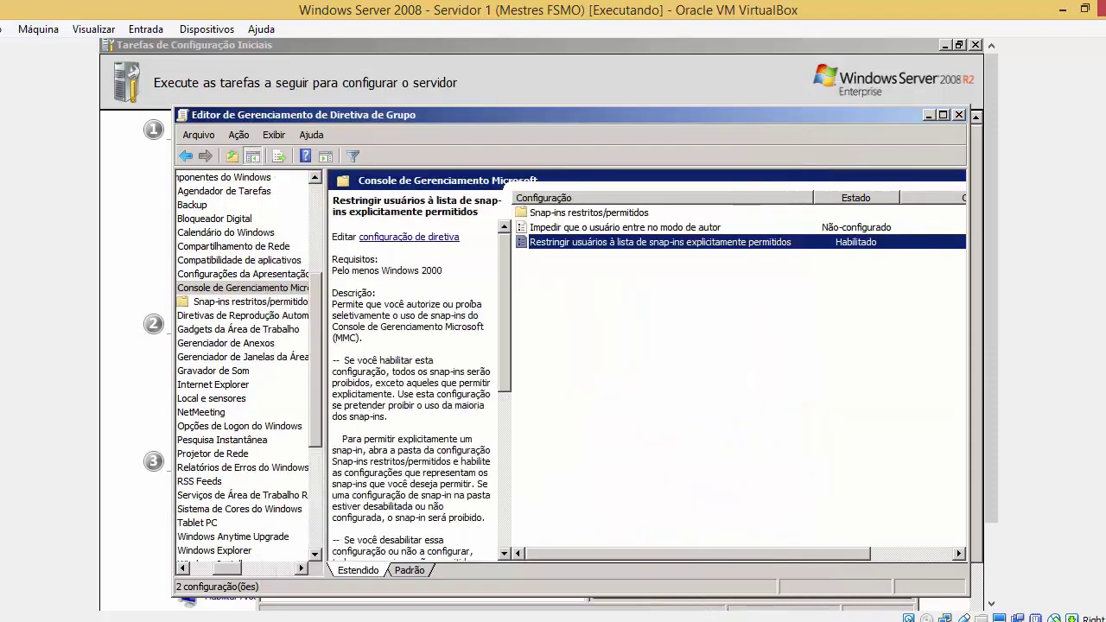
Open Snap-ins restritos/permitidos, step from ADSI Editar to Sites e Serviços do Active Directory, and show Ferramentas Administrativas
{"action": "left_click", "coordinate": [642, 220]}
{"action": "double_click", "coordinate": [643, 216]}
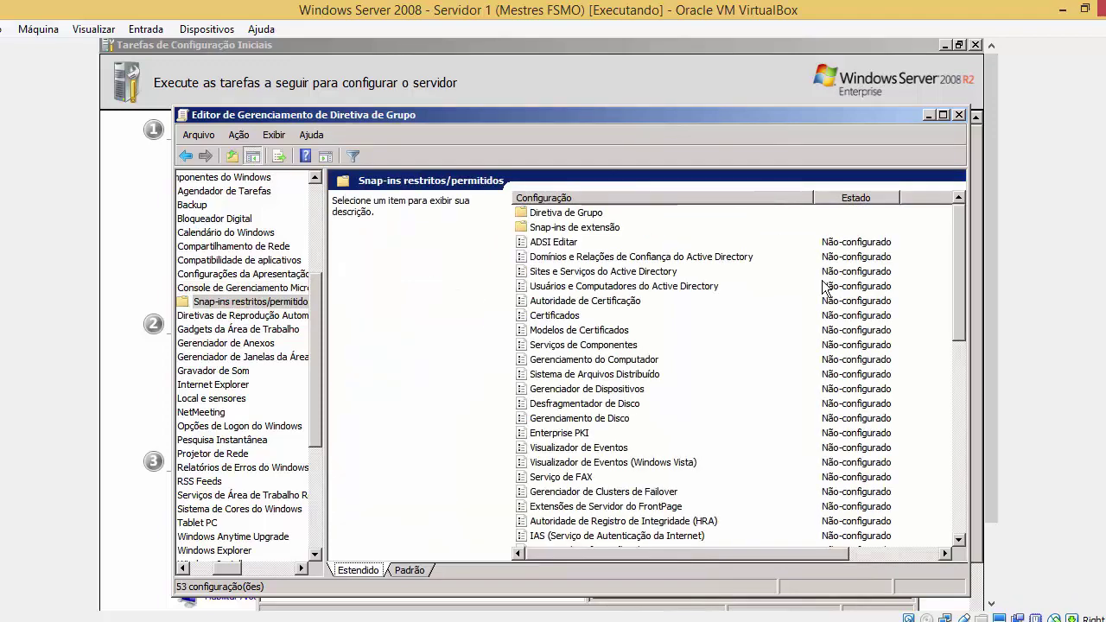
{"action": "left_click_drag", "start_coordinate": [962, 297], "coordinate": [958, 308]}
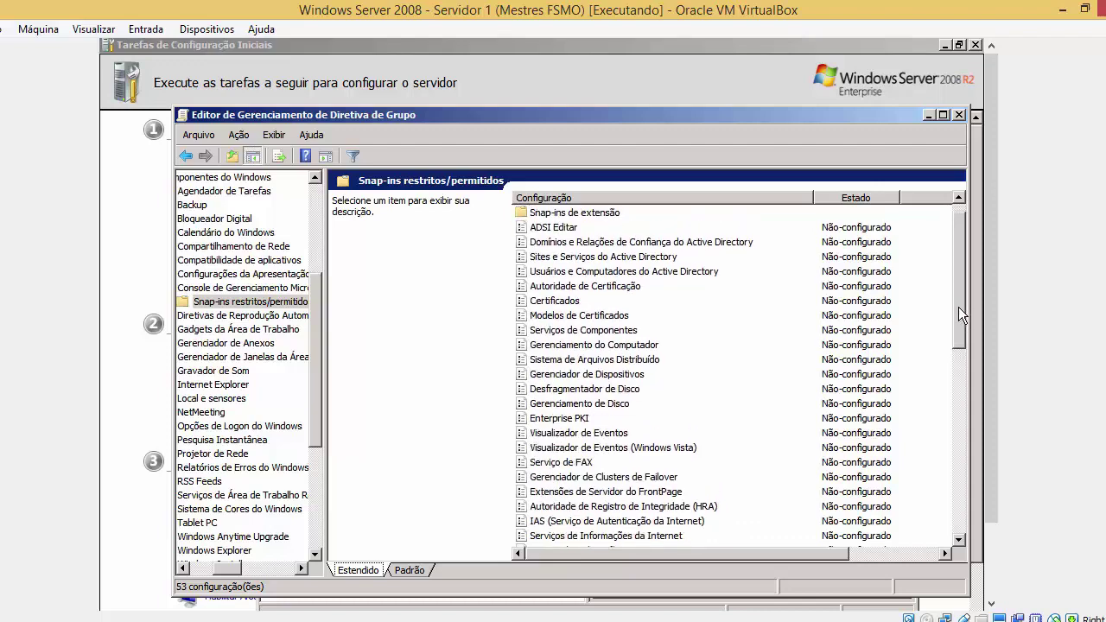
{"action": "left_click", "coordinate": [807, 215]}
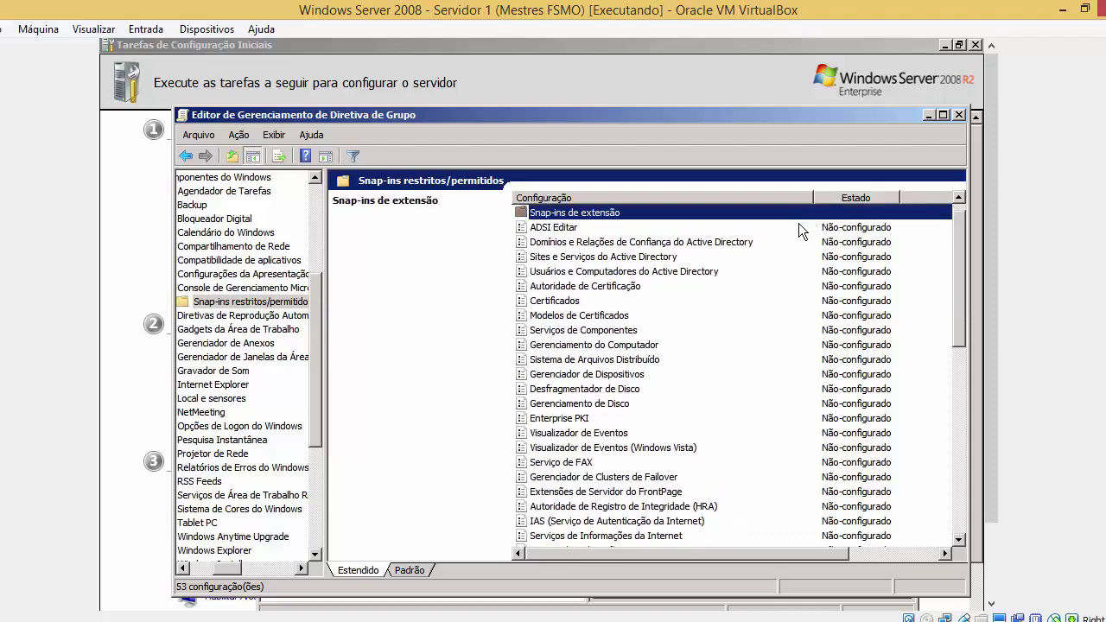
{"action": "left_click", "coordinate": [798, 224]}
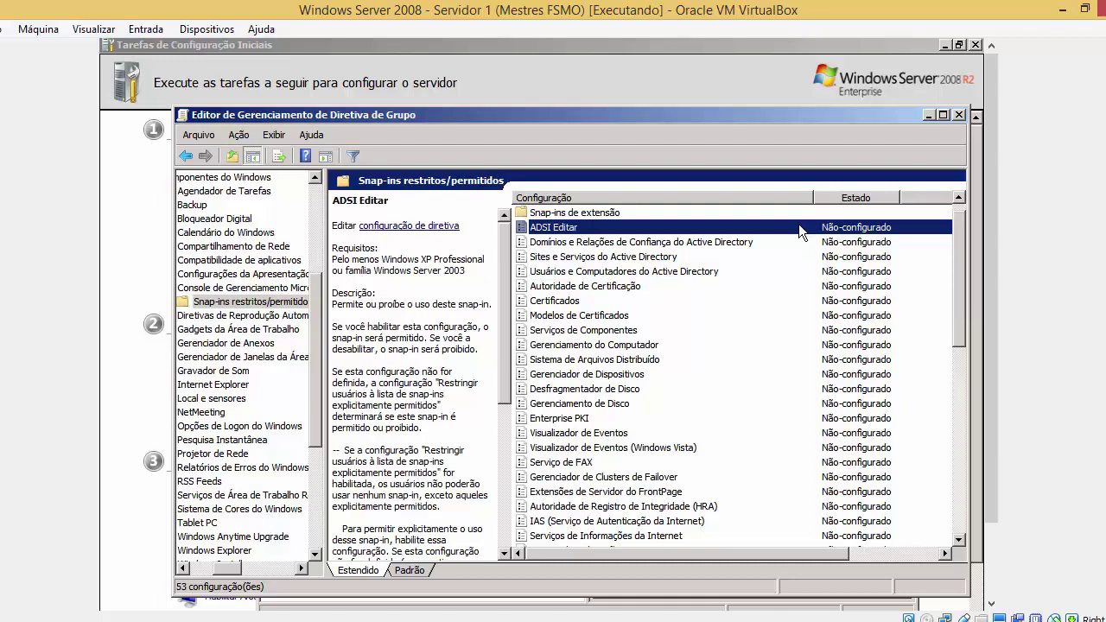
{"action": "key", "text": "Down"}
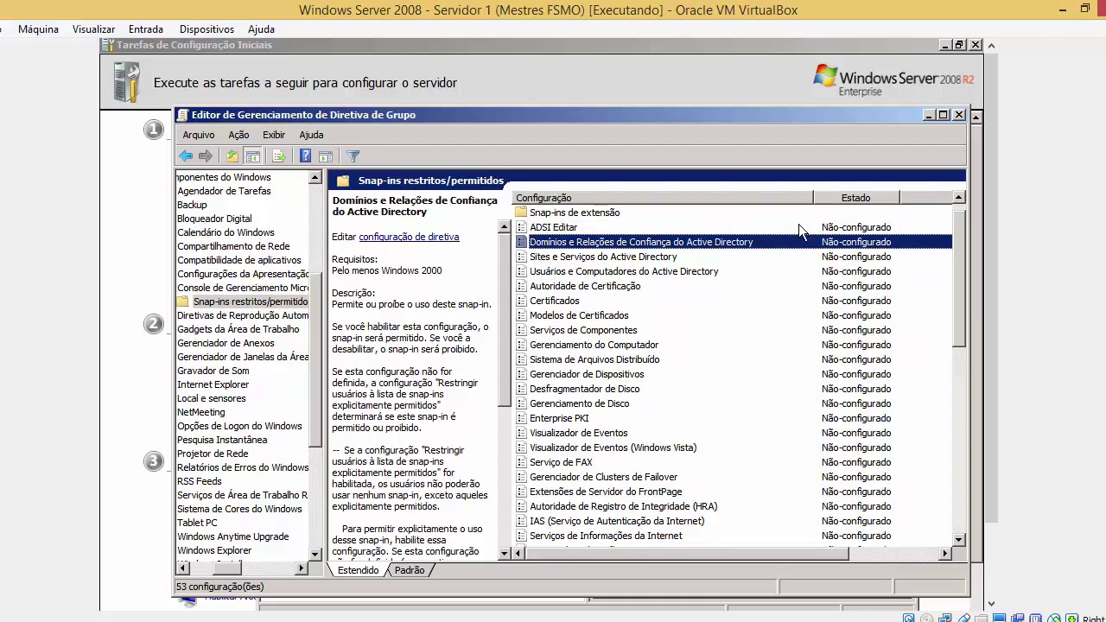
{"action": "key", "text": "Down"}
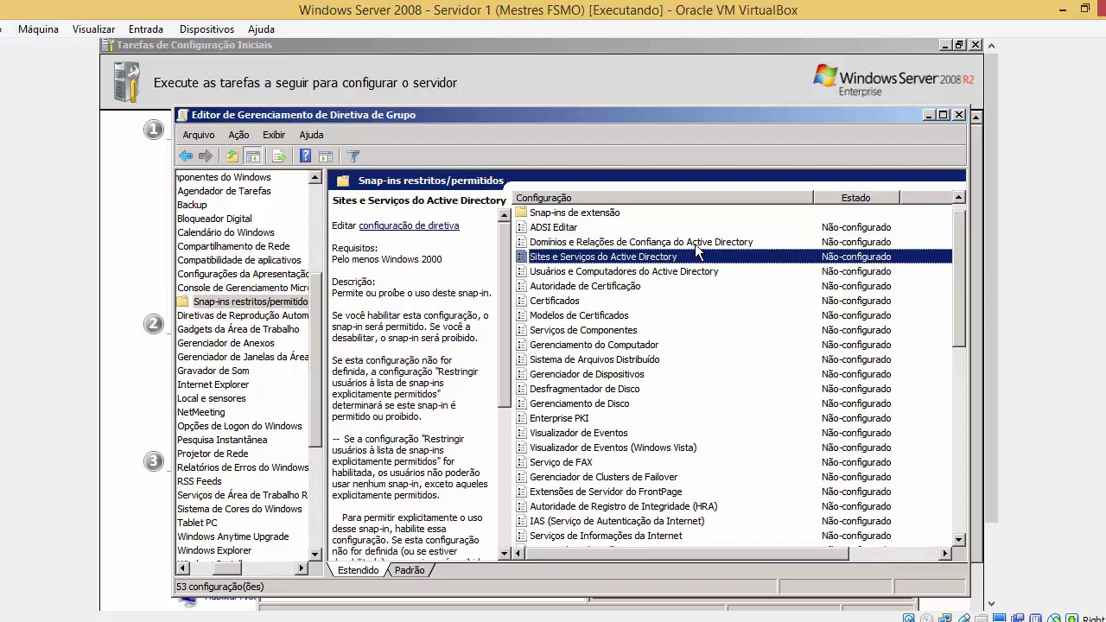
{"action": "key", "text": "super"}
{"action": "mouse_move", "coordinate": [454, 543]}
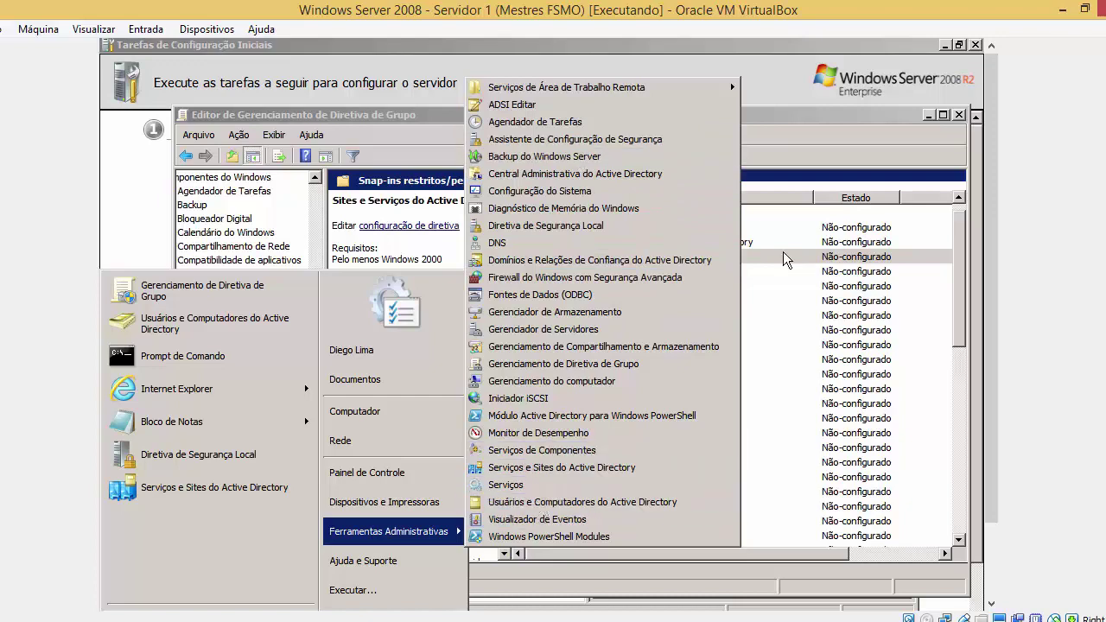
Set the Usuários e Computadores do Active Directory snap-in setting to Habilitado and apply it
{"action": "left_click", "coordinate": [842, 252]}
{"action": "left_click", "coordinate": [802, 275]}
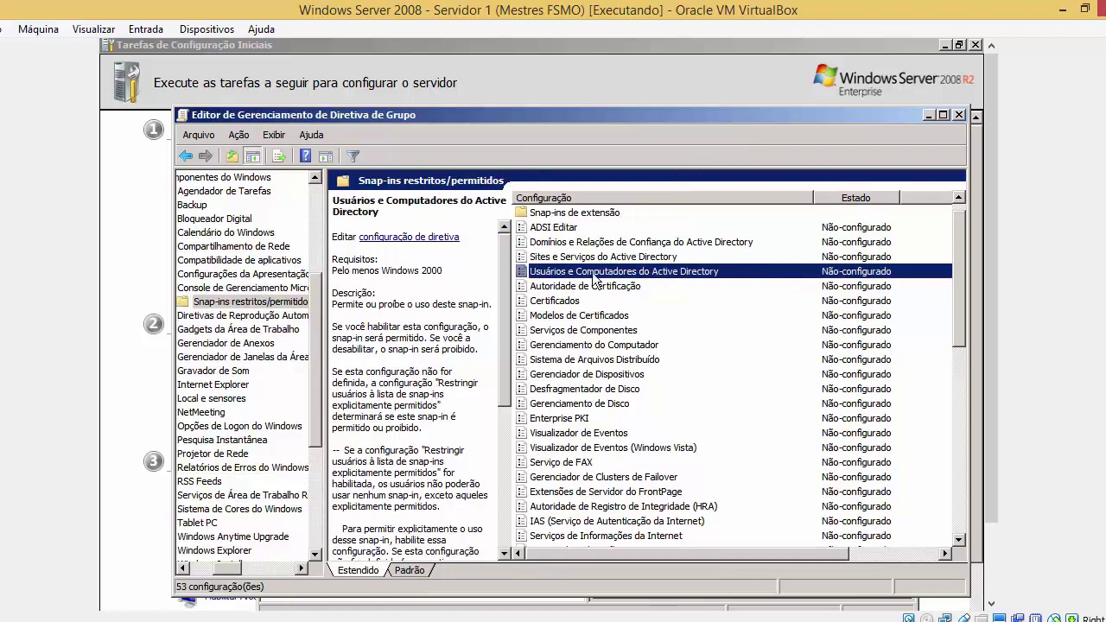
{"action": "left_click", "coordinate": [678, 288]}
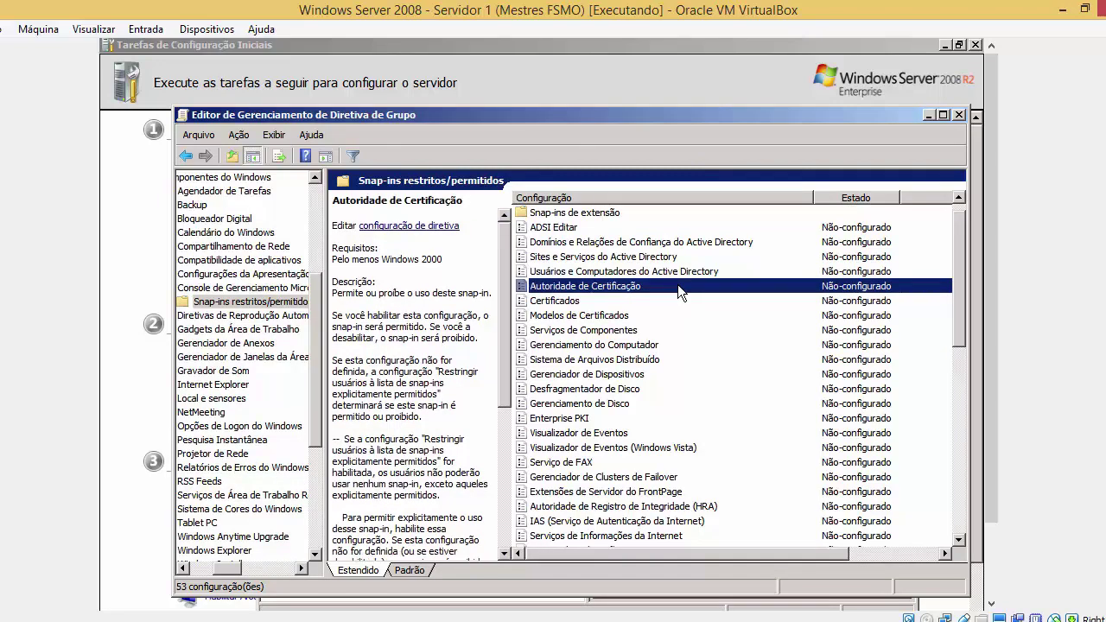
{"action": "key", "text": "Down"}
{"action": "key", "text": "Down"}
{"action": "key", "text": "Down"}
{"action": "key", "text": "Down"}
{"action": "key", "text": "Down"}
{"action": "key", "text": "Down"}
{"action": "key", "text": "Down"}
{"action": "key", "text": "Down"}
{"action": "key", "text": "Down"}
{"action": "key", "text": "Down"}
{"action": "key", "text": "Down"}
{"action": "key", "text": "Down"}
{"action": "key", "text": "Down"}
{"action": "key", "text": "Down"}
{"action": "key", "text": "Down"}
{"action": "key", "text": "Down"}
{"action": "key", "text": "Down"}
{"action": "key", "text": "Down"}
{"action": "key", "text": "Down"}
{"action": "key", "text": "Down"}
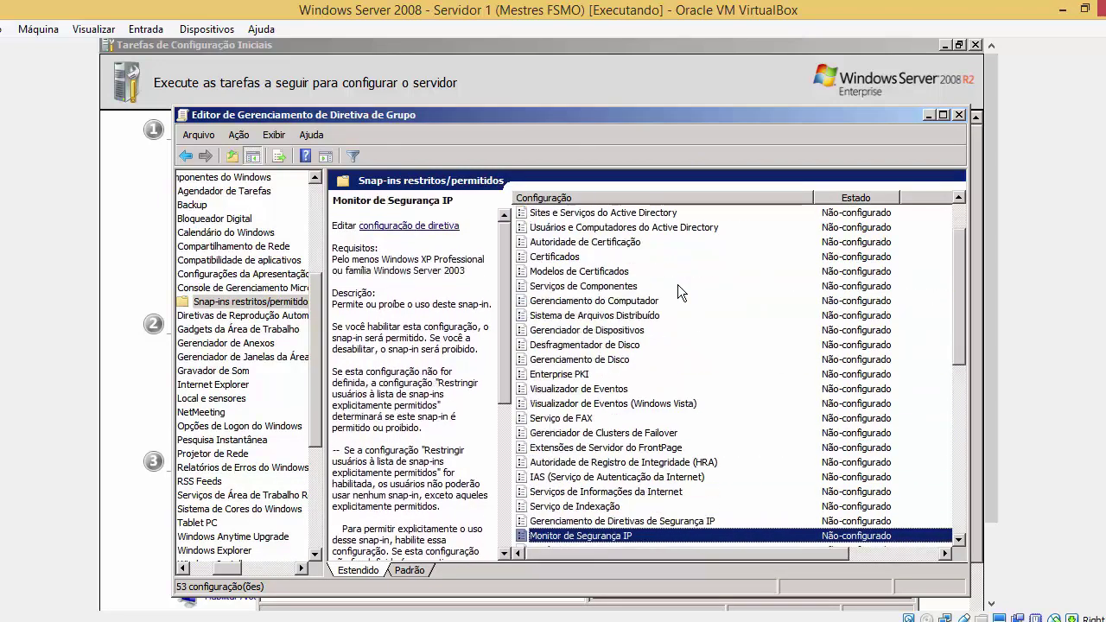
{"action": "key", "text": "Up"}
{"action": "key", "text": "Up"}
{"action": "key", "text": "Up"}
{"action": "key", "text": "Up"}
{"action": "key", "text": "Up"}
{"action": "key", "text": "Up"}
{"action": "key", "text": "Up"}
{"action": "key", "text": "Up"}
{"action": "key", "text": "Up"}
{"action": "key", "text": "Up"}
{"action": "key", "text": "Up"}
{"action": "key", "text": "Up"}
{"action": "key", "text": "Up"}
{"action": "key", "text": "Up"}
{"action": "key", "text": "Up"}
{"action": "key", "text": "Up"}
{"action": "key", "text": "Up"}
{"action": "key", "text": "Up"}
{"action": "key", "text": "Up"}
{"action": "key", "text": "Up"}
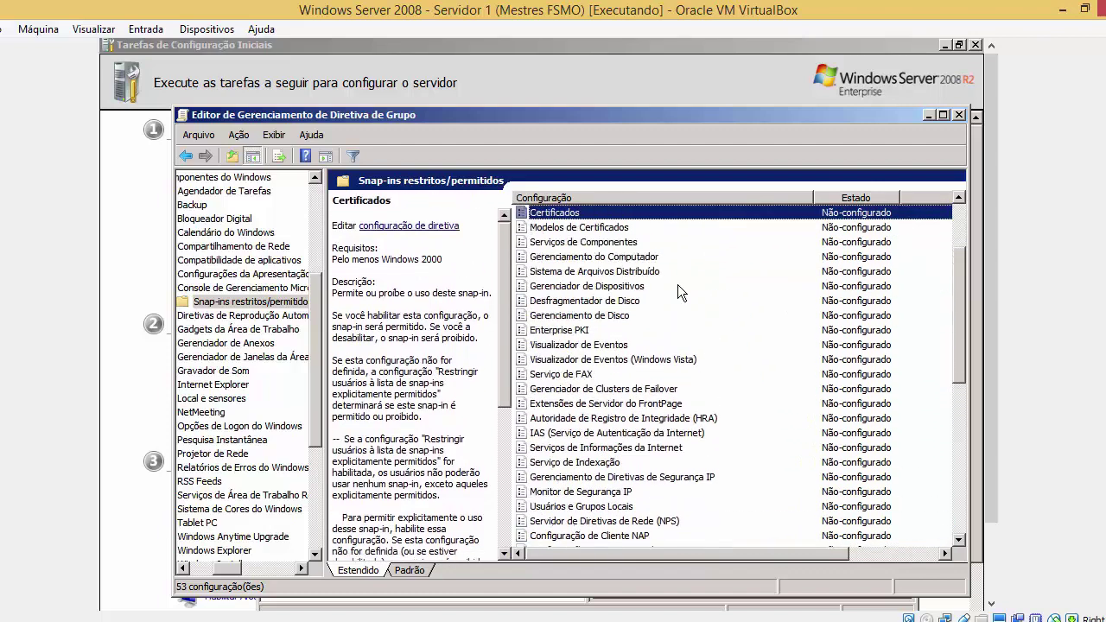
{"action": "key", "text": "Up"}
{"action": "key", "text": "Up"}
{"action": "key", "text": "Up"}
{"action": "key", "text": "Up"}
{"action": "key", "text": "Down"}
{"action": "key", "text": "Down"}
{"action": "key", "text": "Down"}
{"action": "key", "text": "Down"}
{"action": "key", "text": "Down"}
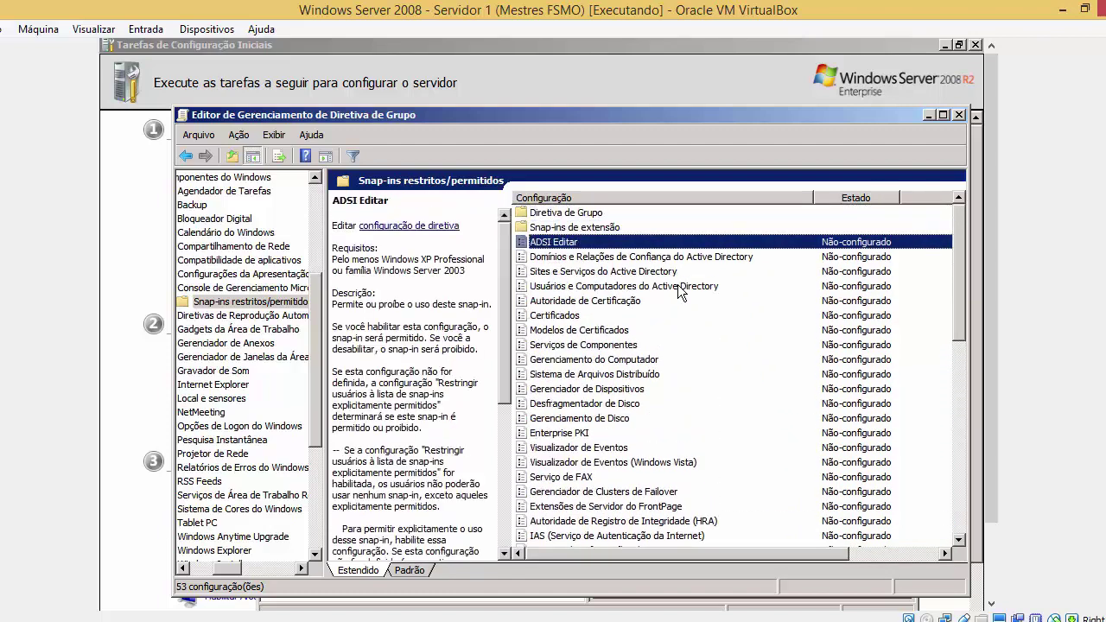
{"action": "key", "text": "Return"}
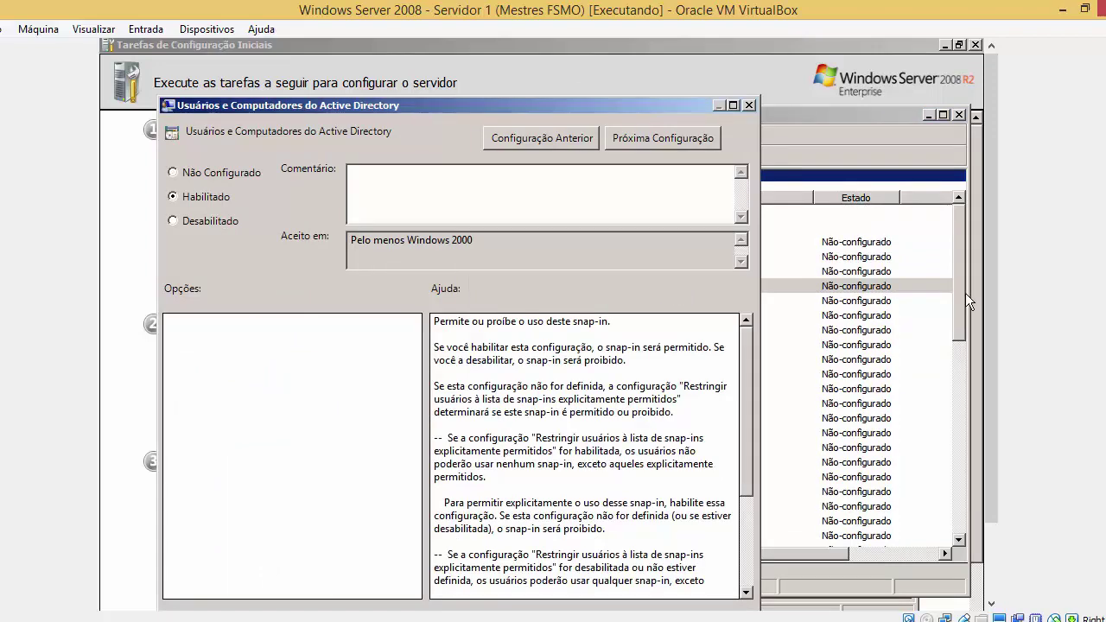
{"action": "left_click_drag", "start_coordinate": [665, 99], "coordinate": [673, 45]}
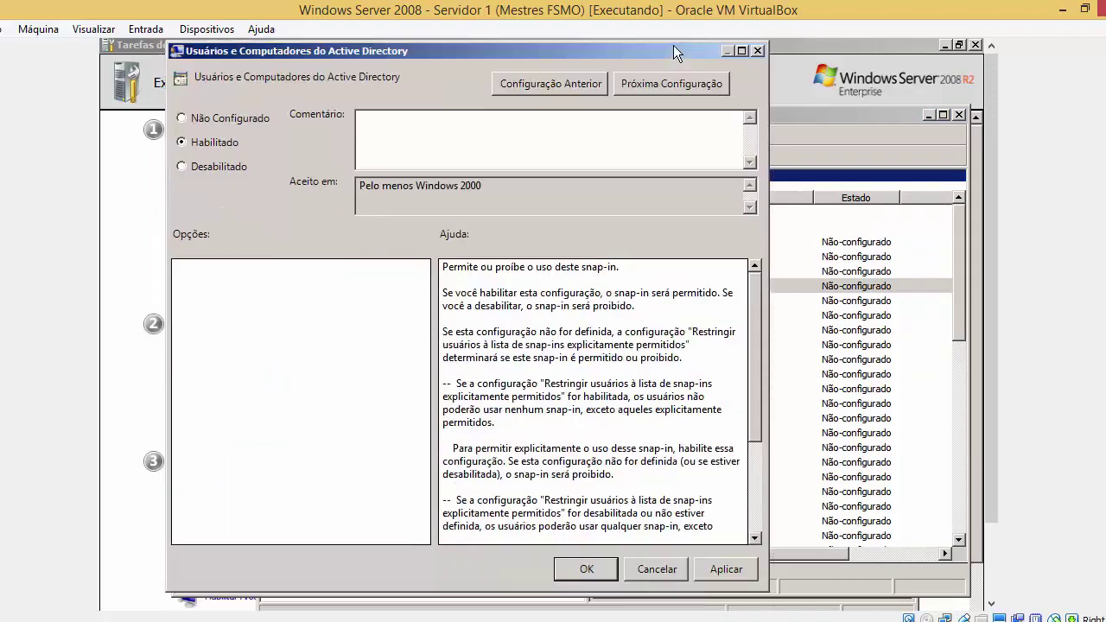
{"action": "left_click", "coordinate": [718, 567]}
{"action": "left_click", "coordinate": [602, 572]}
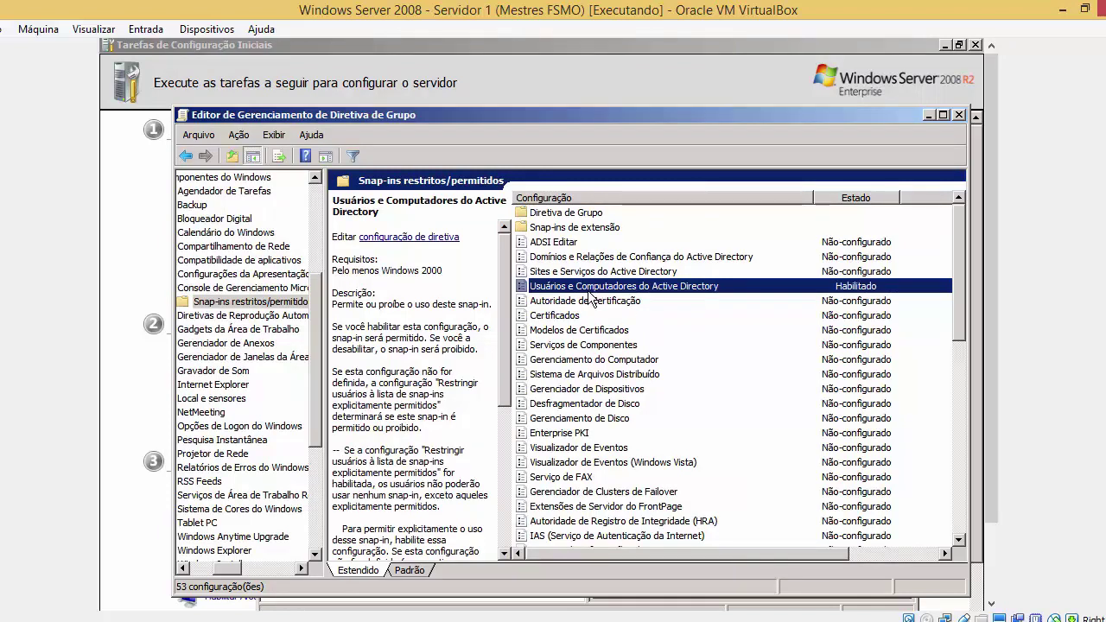
Step through the settings from ADSI Editar to Enterprise PKI, then close the policy editor
{"action": "left_click", "coordinate": [571, 247]}
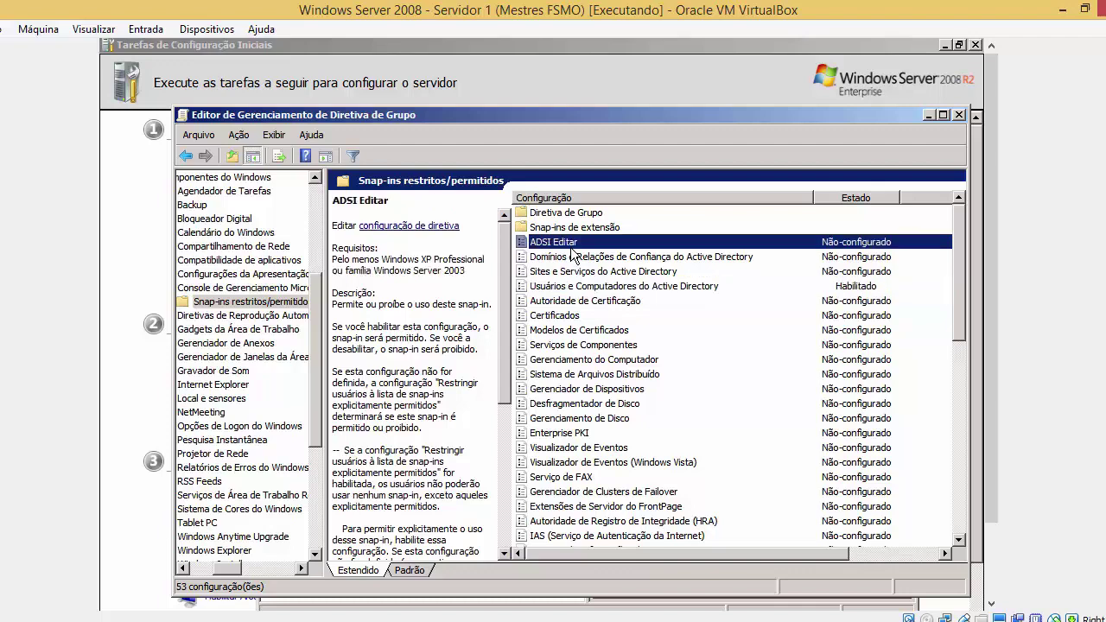
{"action": "key", "text": "Down"}
{"action": "key", "text": "Down"}
{"action": "key", "text": "Down"}
{"action": "key", "text": "Down"}
{"action": "key", "text": "Down"}
{"action": "key", "text": "Down"}
{"action": "key", "text": "Down"}
{"action": "key", "text": "Down"}
{"action": "key", "text": "Down"}
{"action": "key", "text": "Down"}
{"action": "key", "text": "Down"}
{"action": "key", "text": "Down"}
{"action": "key", "text": "Down"}
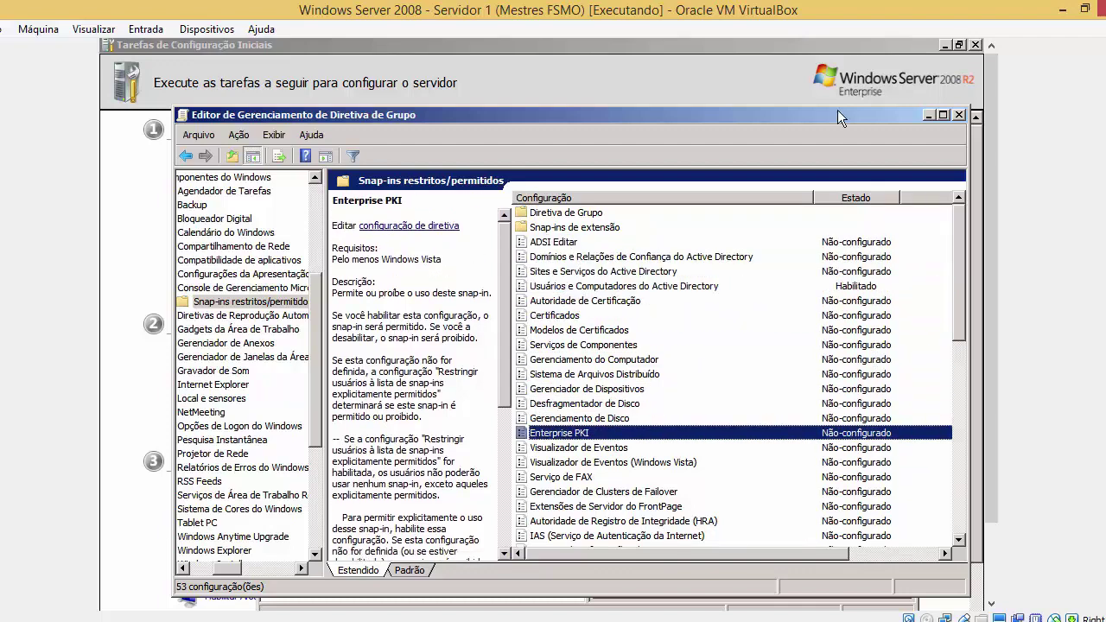
{"action": "left_click", "coordinate": [957, 115]}
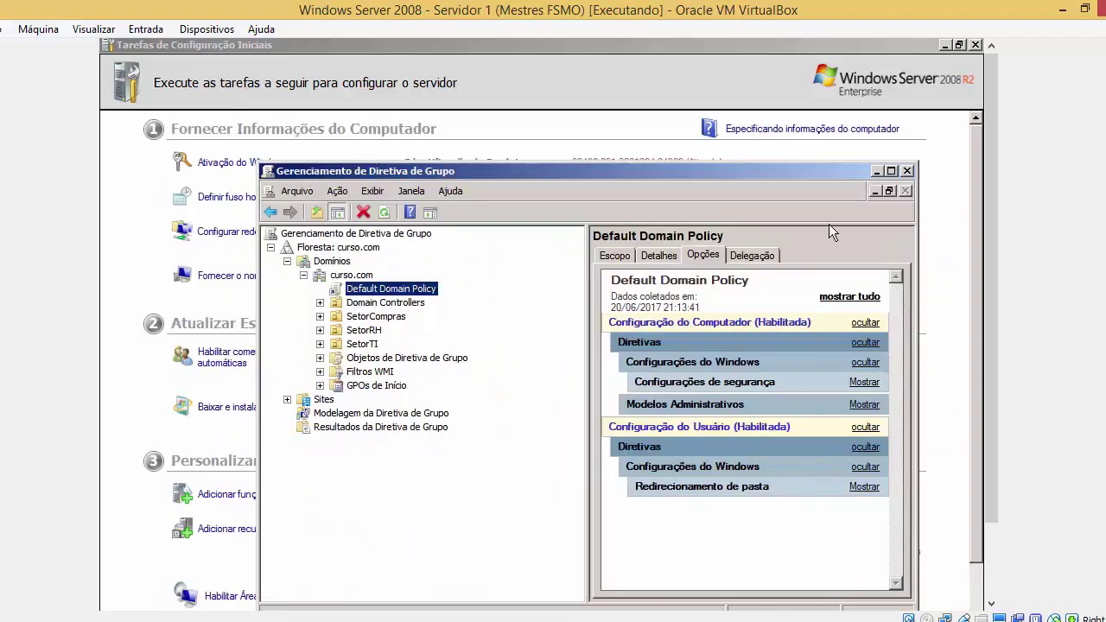
Restore the Group Policy Management console from the taskbar, accept the linked-GPO notice, and edit Default Domain Policy
{"action": "key", "text": "alt+F4"}
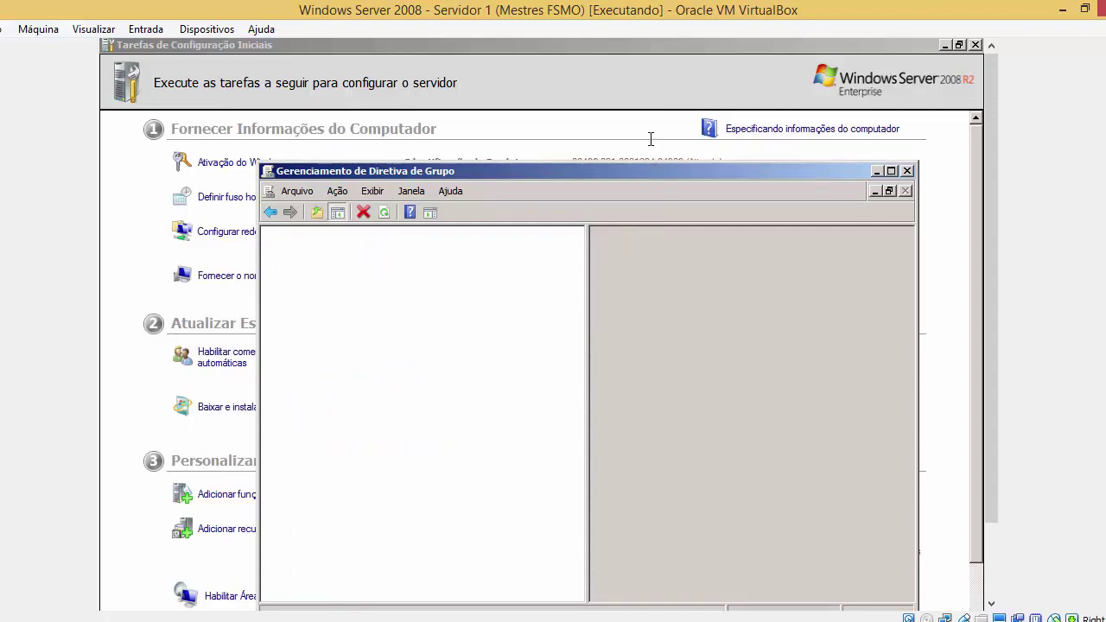
{"action": "scroll", "coordinate": [990, 196], "scroll_direction": "down", "scroll_amount": 3}
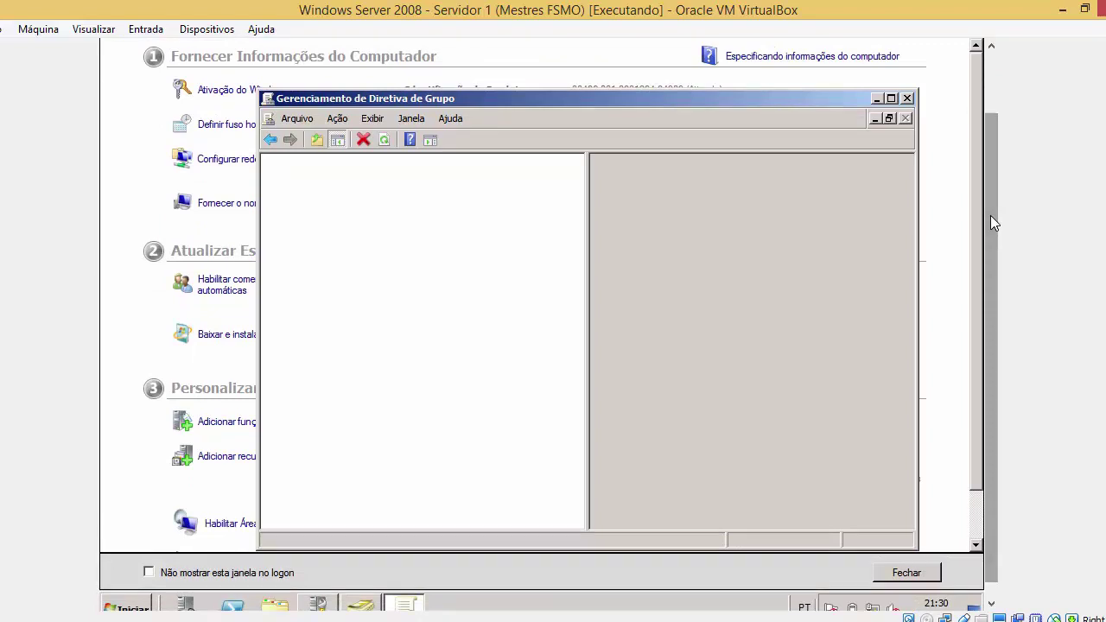
{"action": "left_click", "coordinate": [129, 594]}
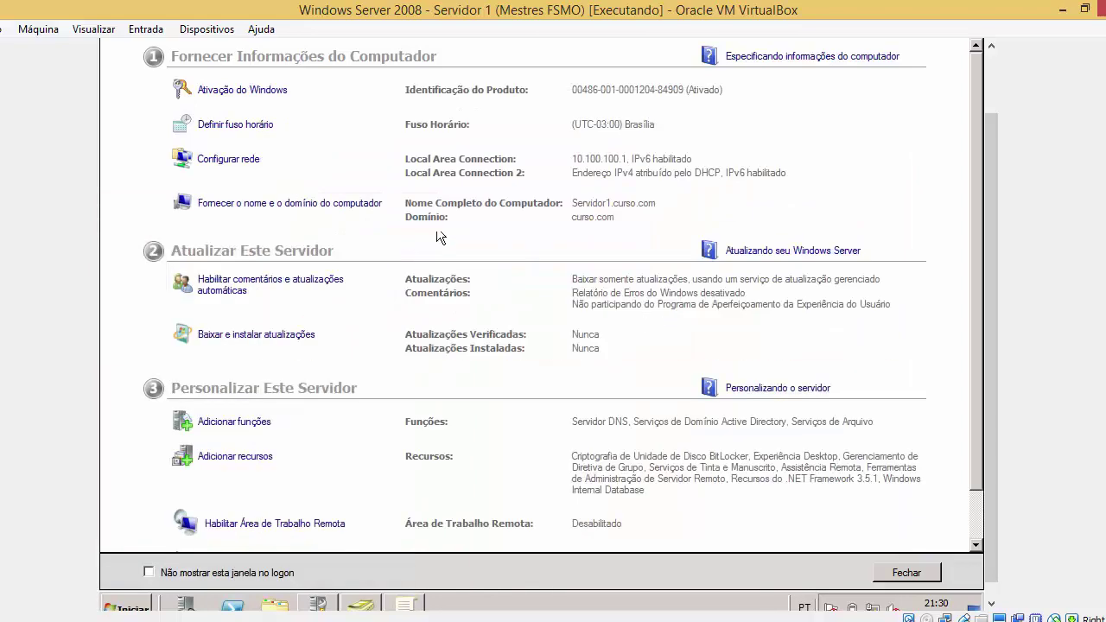
{"action": "left_click", "coordinate": [403, 602]}
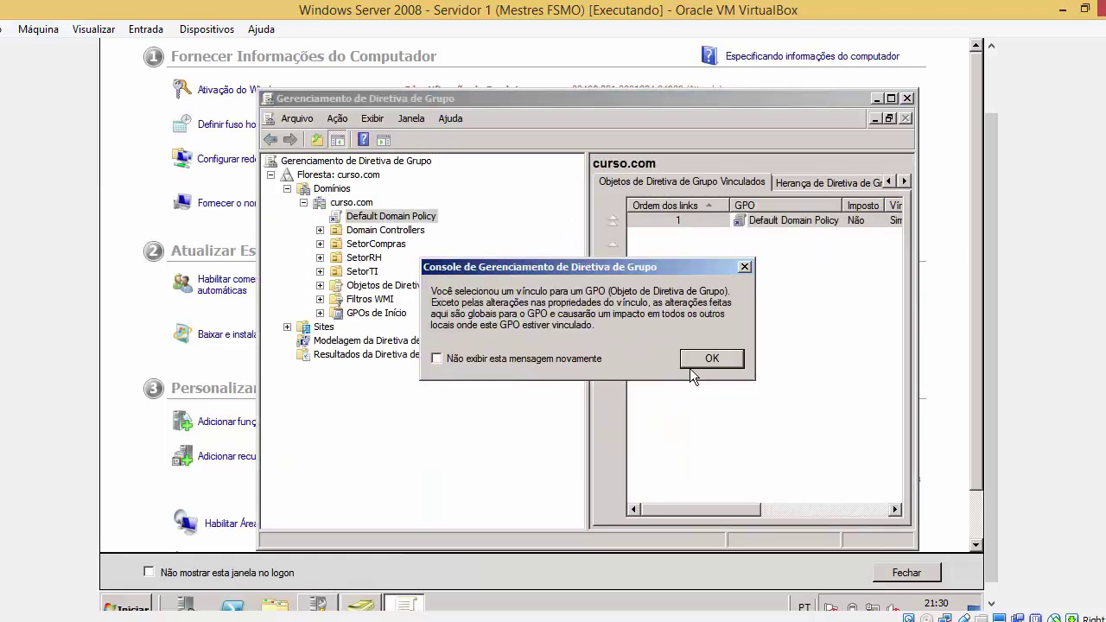
{"action": "left_click", "coordinate": [691, 365]}
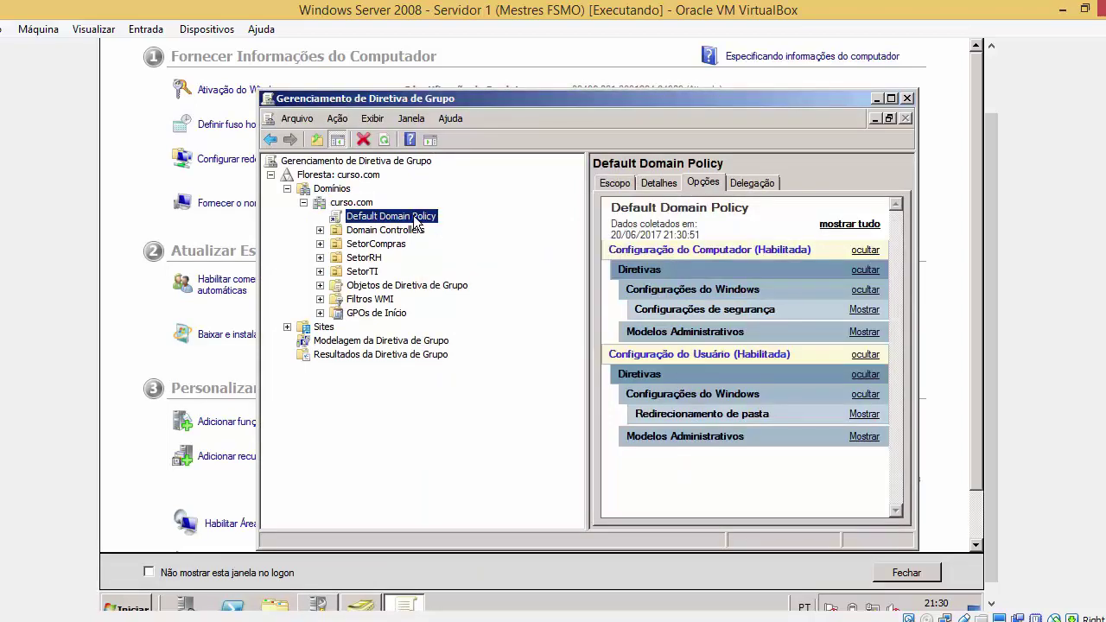
{"action": "right_click", "coordinate": [415, 217]}
{"action": "left_click", "coordinate": [446, 224]}
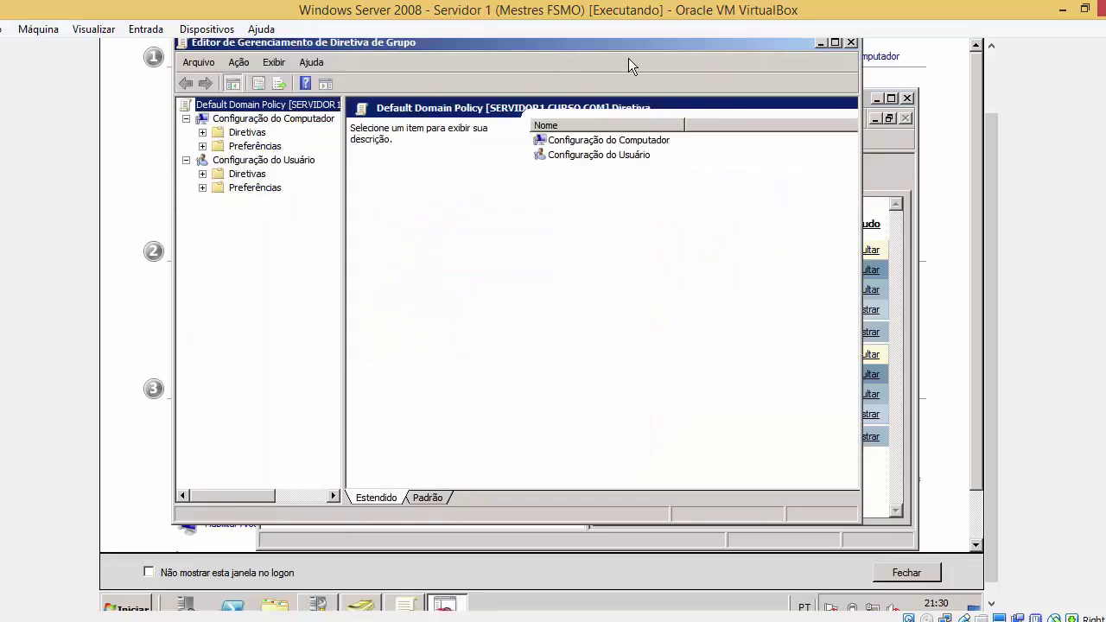
Navigate User Configuration > Modelos Administrativos > Componentes do Windows > Console de Gerenciamento Microsoft, dismissing parse errors
{"action": "left_click_drag", "start_coordinate": [637, 49], "coordinate": [678, 64]}
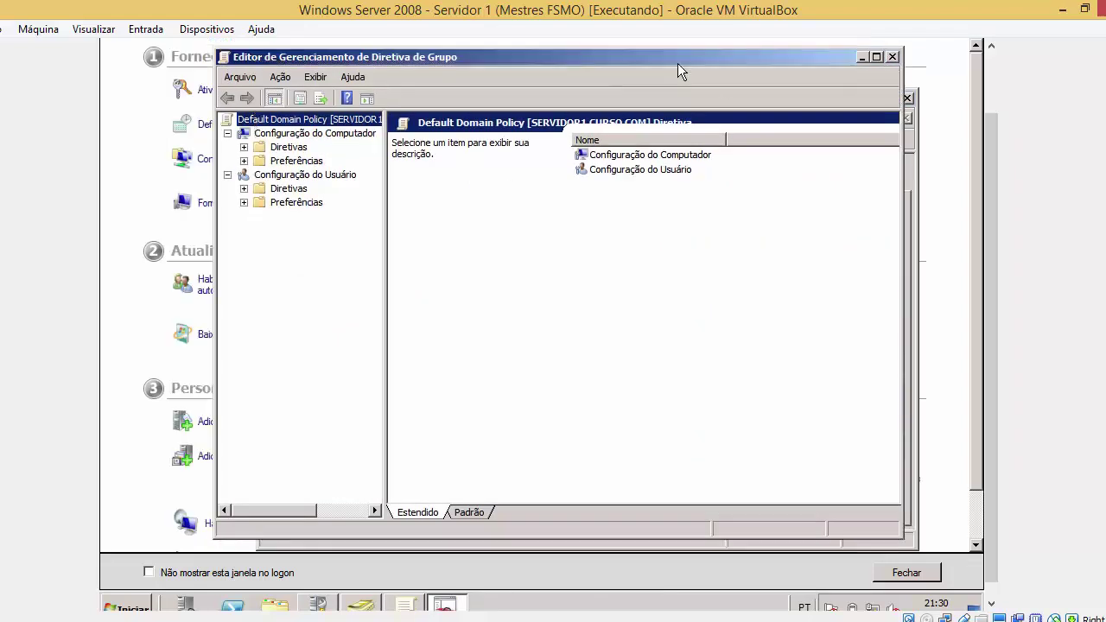
{"action": "left_click", "coordinate": [243, 189]}
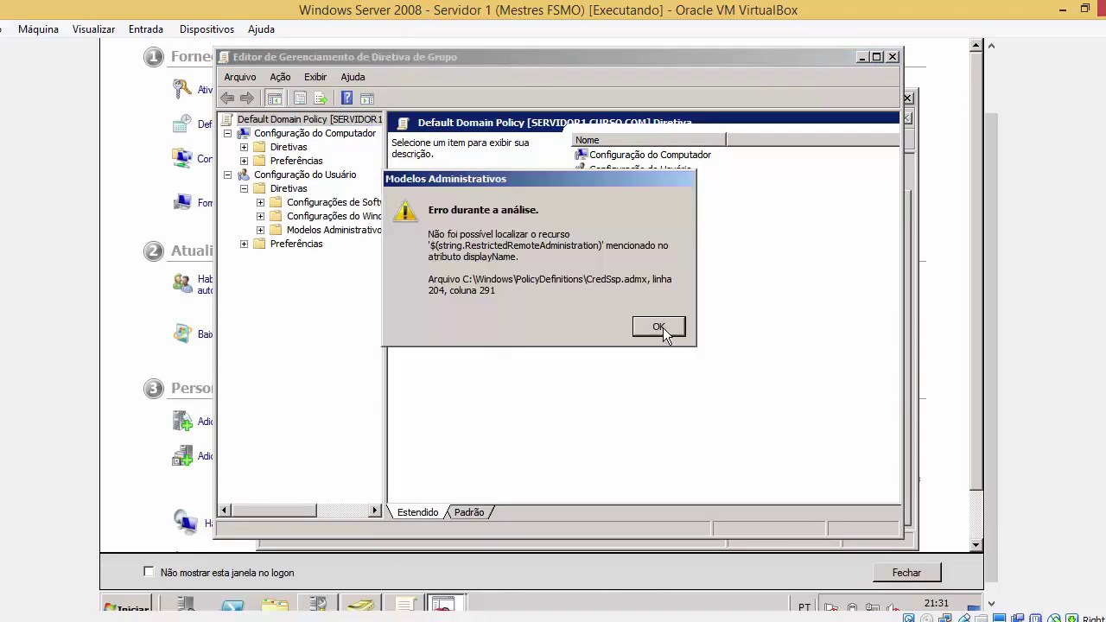
{"action": "left_click", "coordinate": [663, 327]}
{"action": "left_click", "coordinate": [662, 328]}
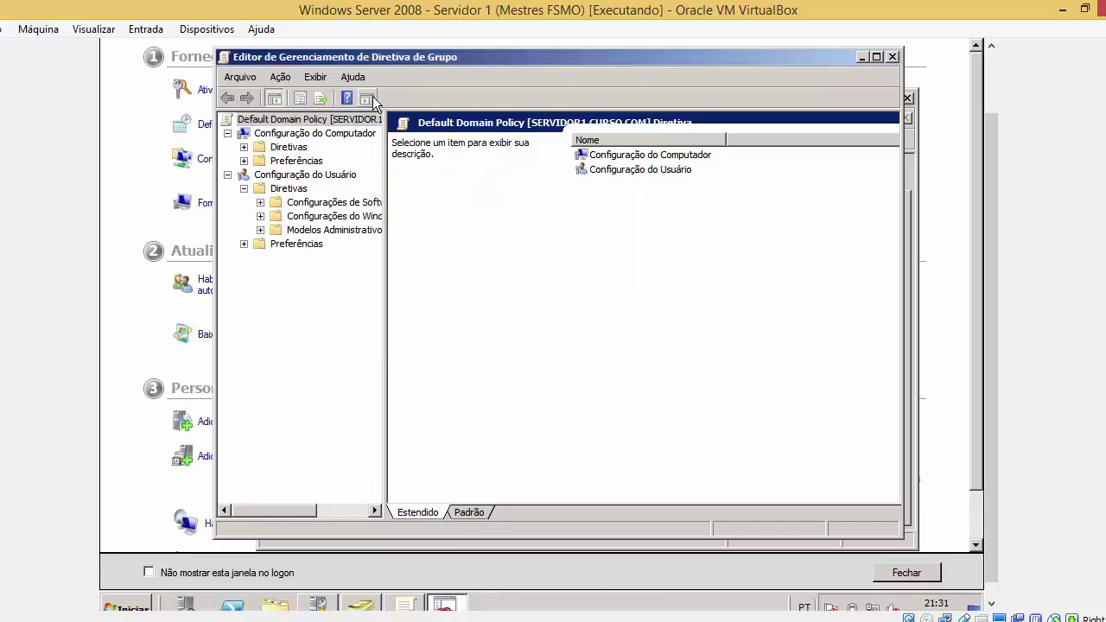
{"action": "double_click", "coordinate": [333, 230]}
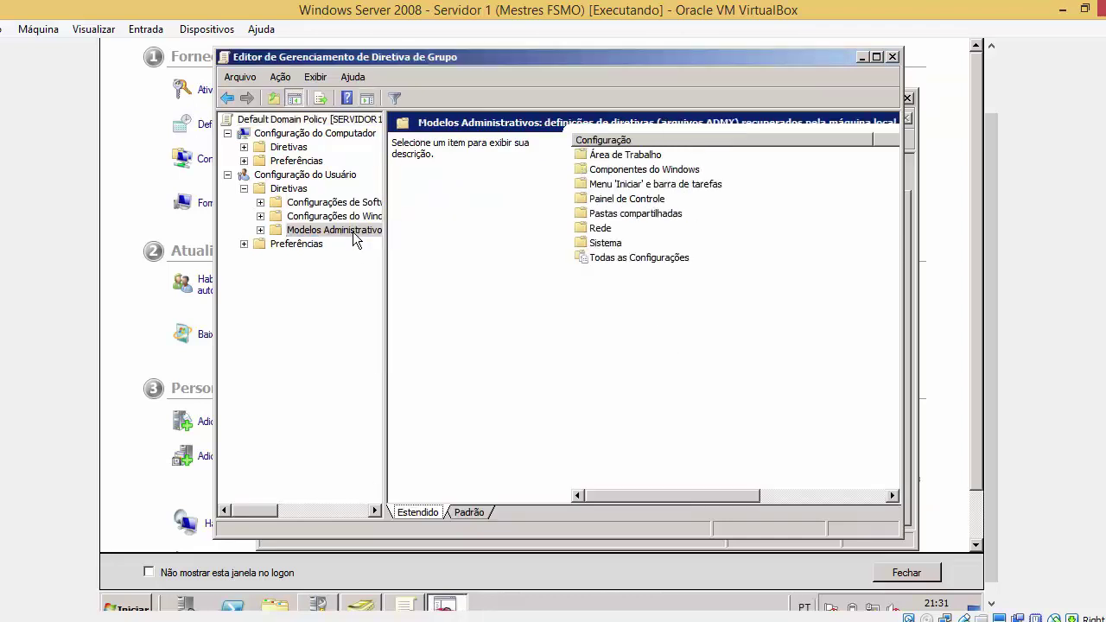
{"action": "double_click", "coordinate": [655, 172]}
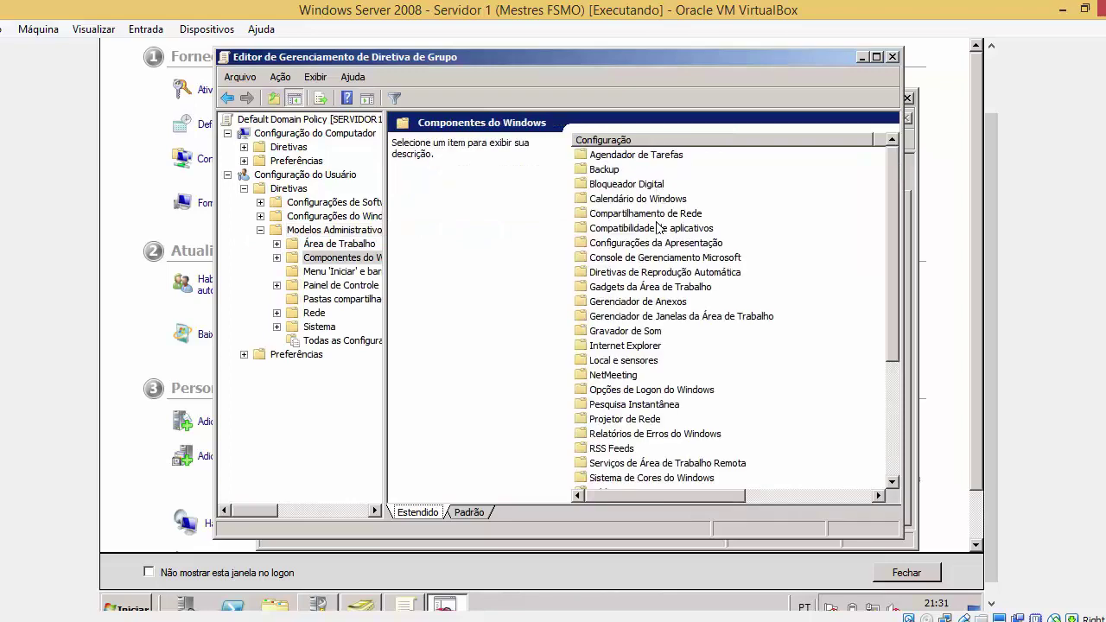
{"action": "double_click", "coordinate": [667, 258]}
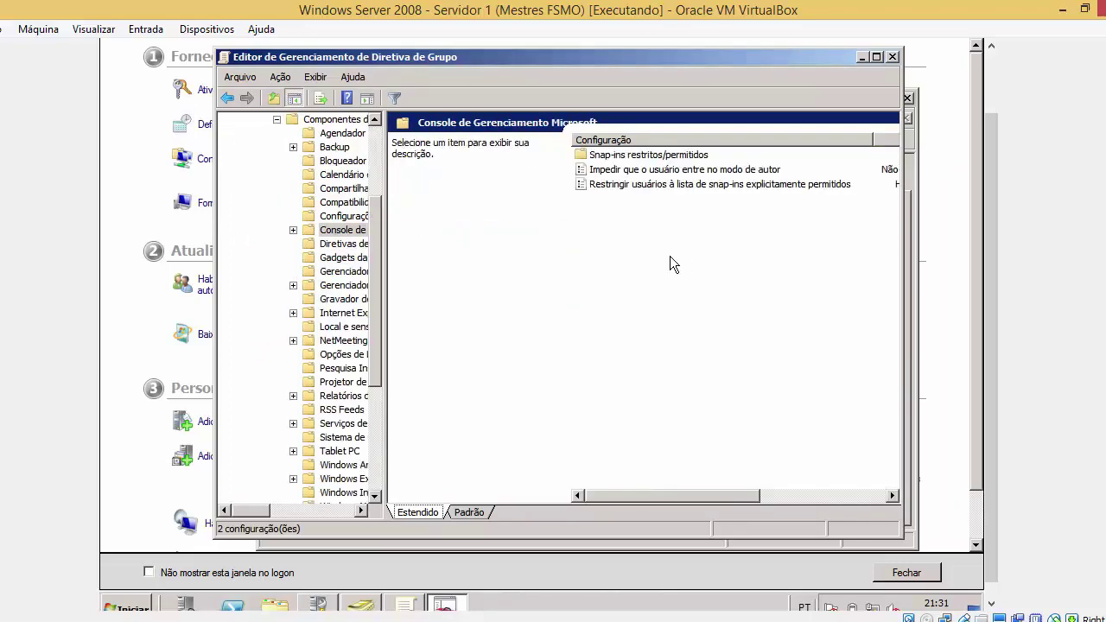
Set 'Restringir usuários à lista de snap-ins explicitamente permitidos' to Não Configurado and close its settings
{"action": "double_click", "coordinate": [687, 184]}
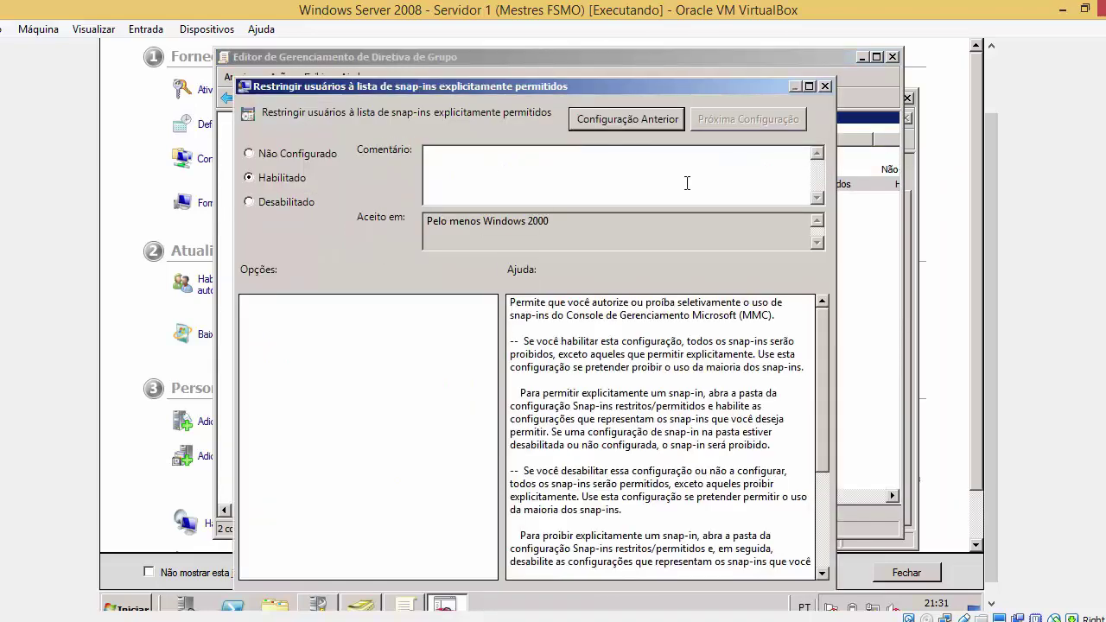
{"action": "left_click", "coordinate": [291, 158]}
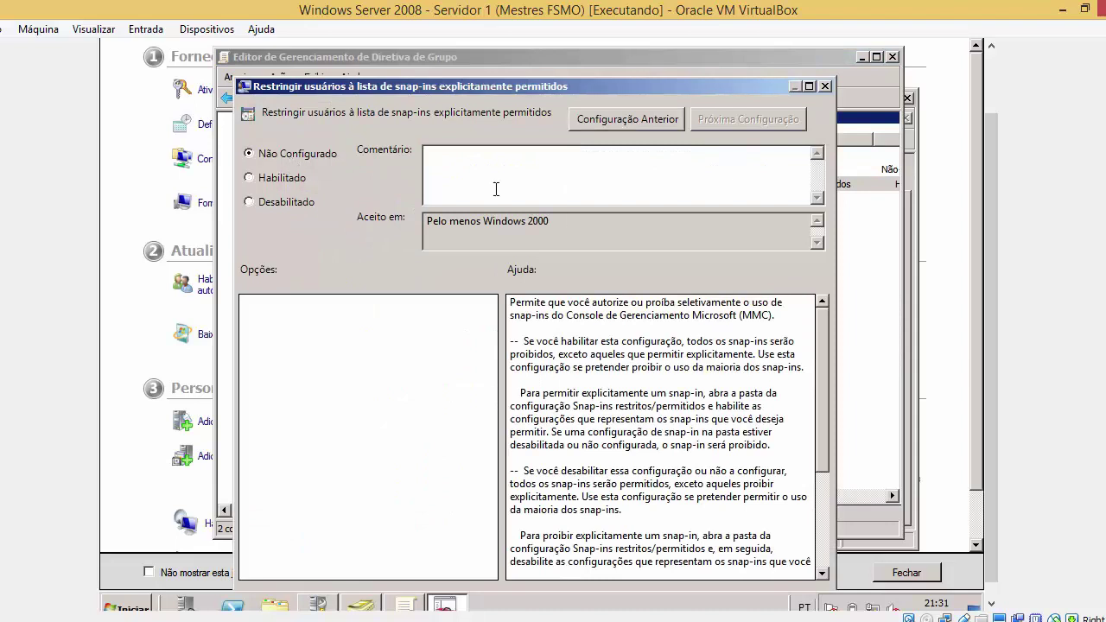
{"action": "scroll", "coordinate": [990, 305], "scroll_direction": "down", "scroll_amount": 1}
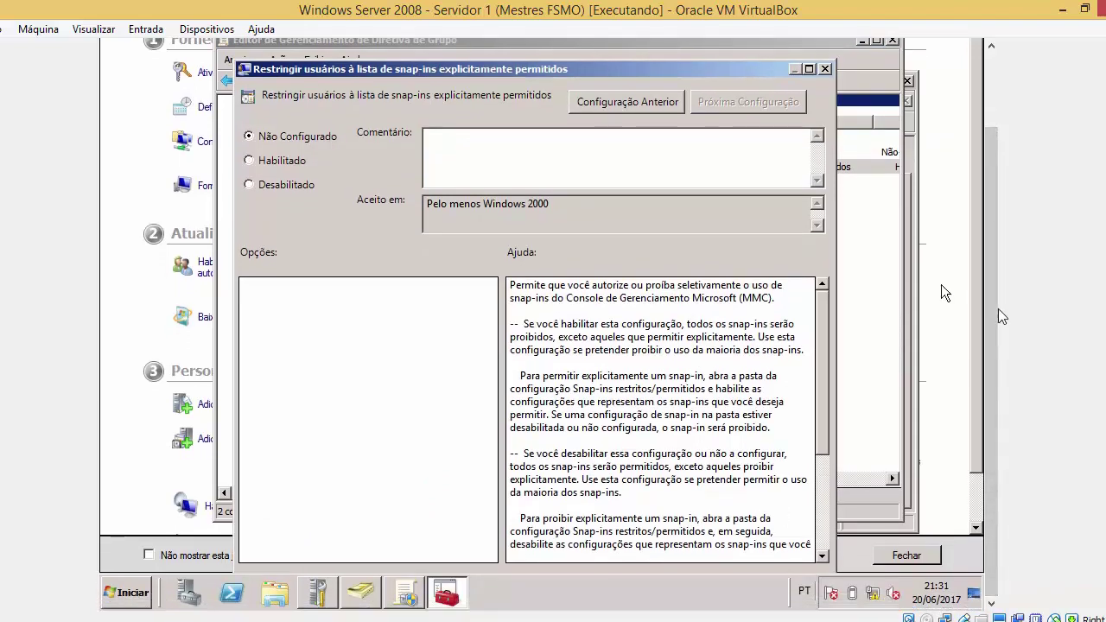
{"action": "scroll", "coordinate": [993, 309], "scroll_direction": "up", "scroll_amount": 3}
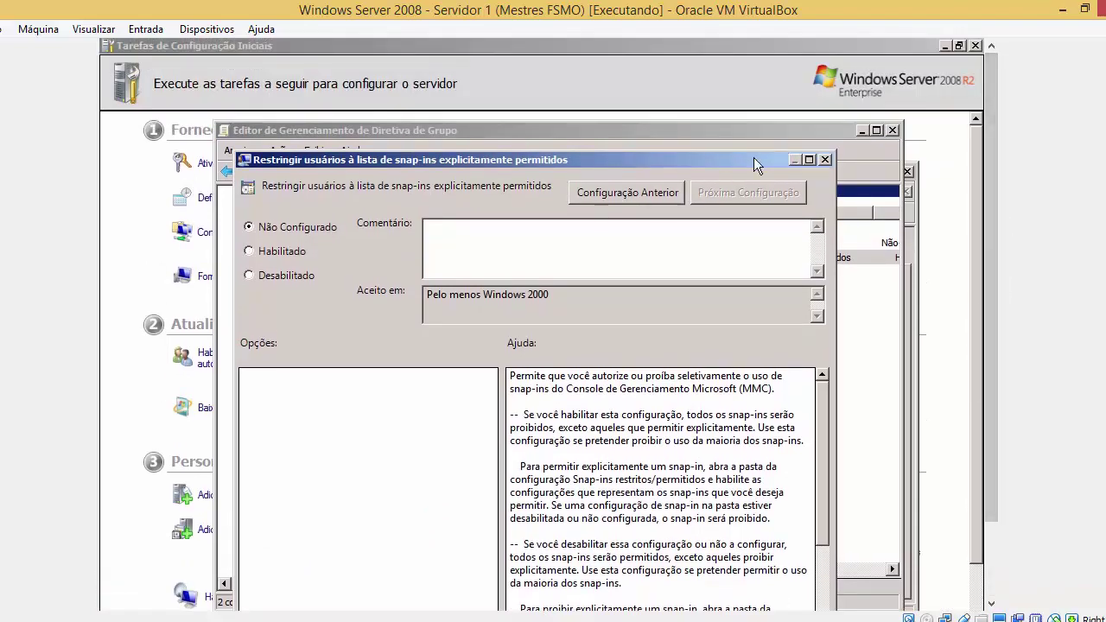
{"action": "left_click_drag", "start_coordinate": [753, 157], "coordinate": [780, 131]}
{"action": "scroll", "coordinate": [990, 305], "scroll_direction": "down", "scroll_amount": 4}
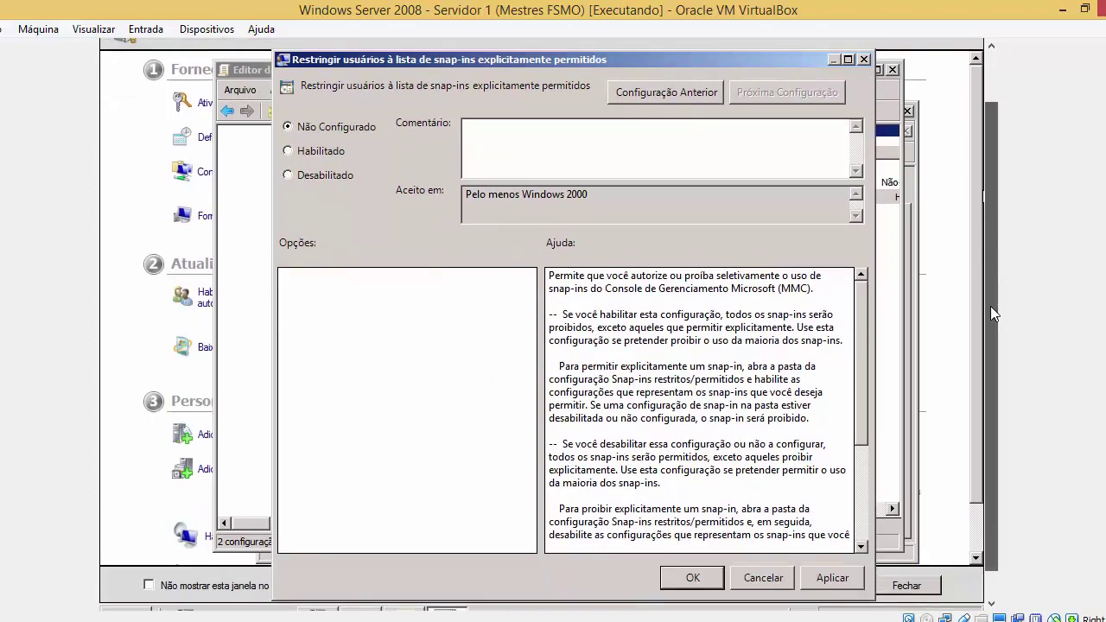
{"action": "left_click", "coordinate": [762, 571]}
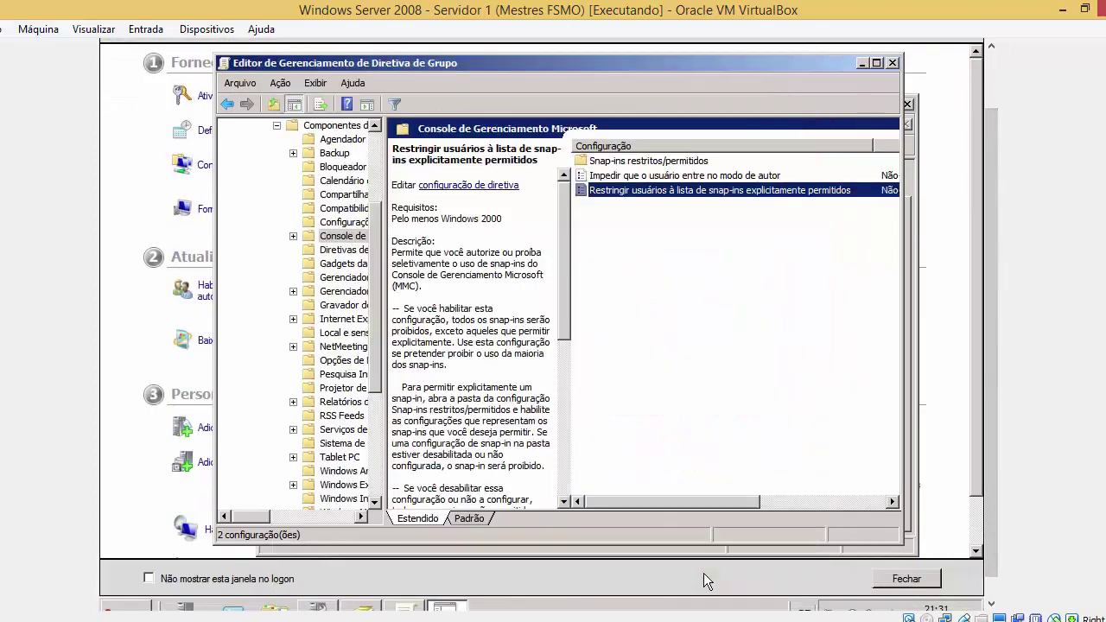
In Snap-ins restritos/permitidos, set the enabled Active Directory snap-in to Não Configurado, then close the editor
{"action": "double_click", "coordinate": [673, 162]}
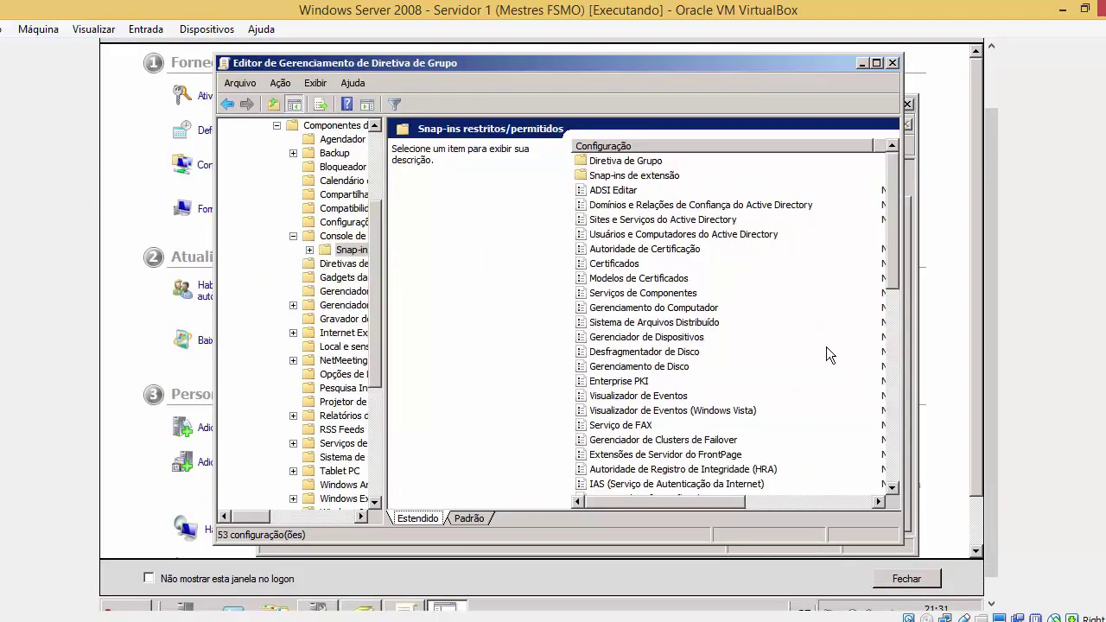
{"action": "left_click_drag", "start_coordinate": [745, 502], "coordinate": [795, 502]}
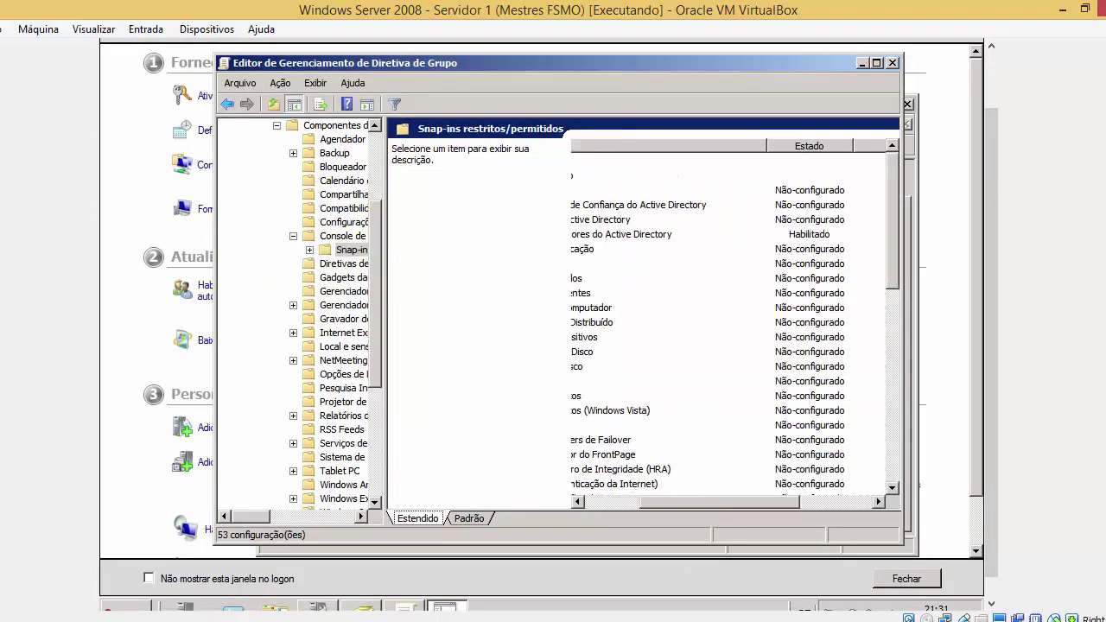
{"action": "left_click", "coordinate": [810, 148]}
{"action": "left_click", "coordinate": [802, 192]}
{"action": "double_click", "coordinate": [802, 191]}
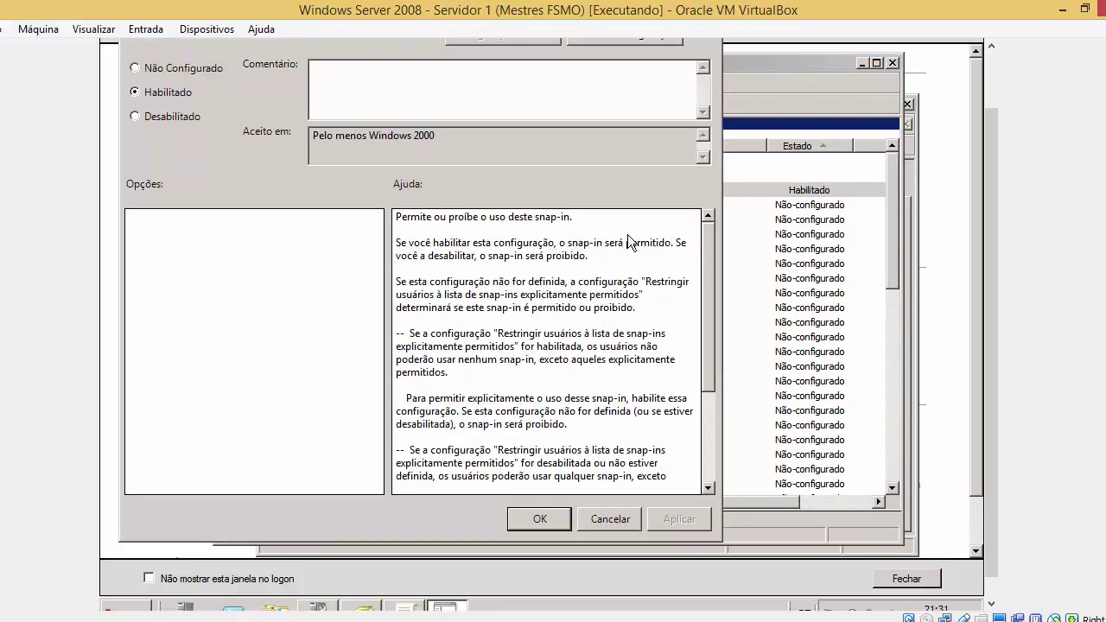
{"action": "left_click", "coordinate": [156, 72]}
{"action": "left_click", "coordinate": [697, 520]}
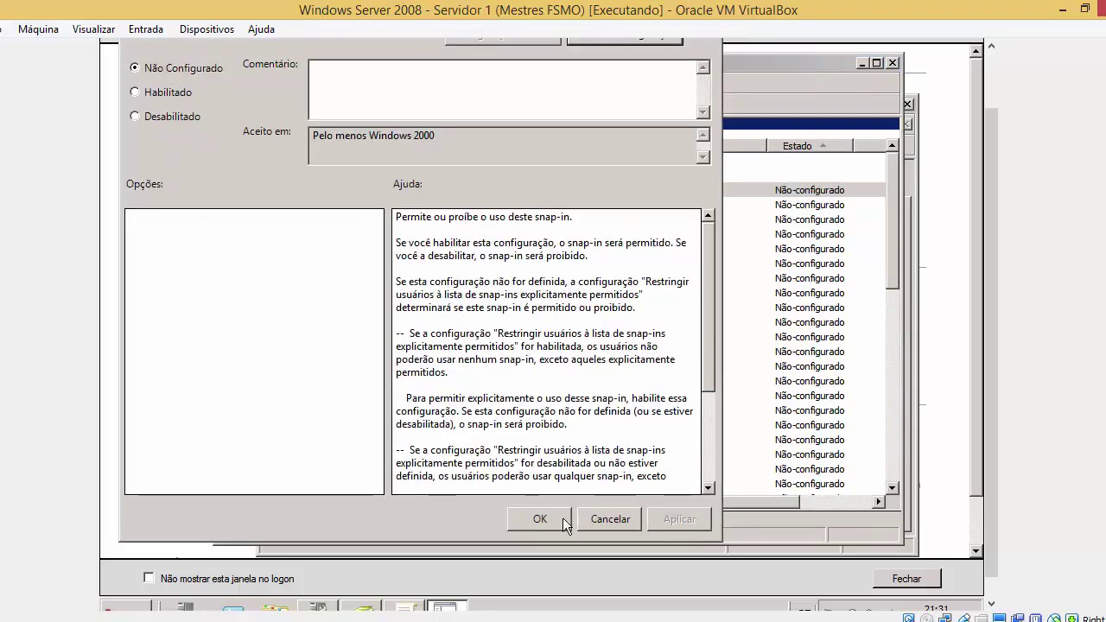
{"action": "left_click", "coordinate": [539, 519]}
{"action": "left_click", "coordinate": [892, 63]}
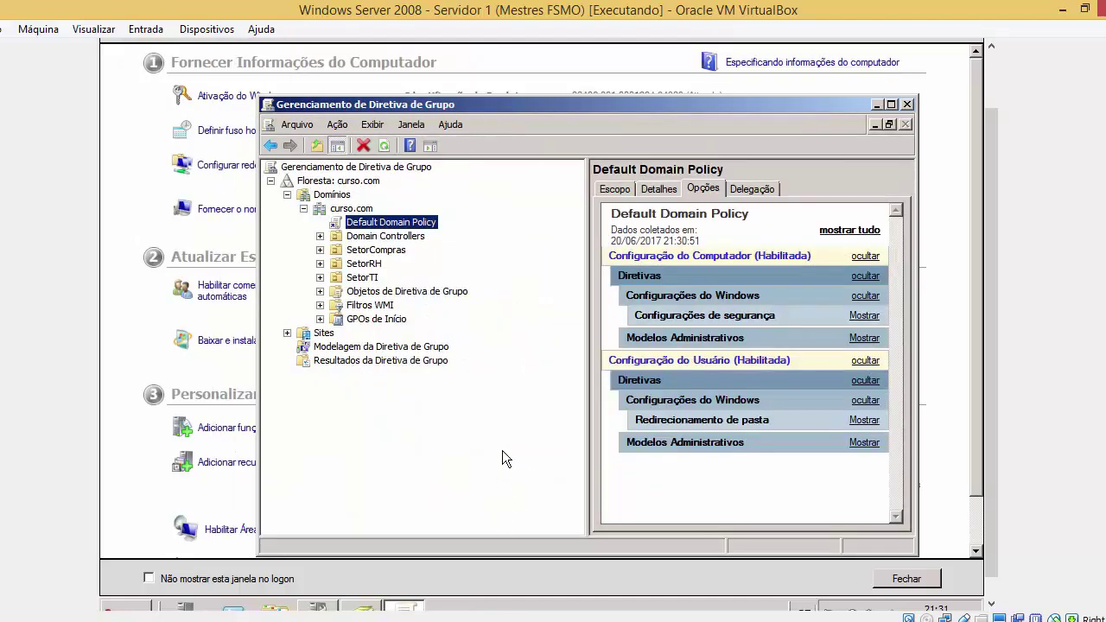
Run gpupdate /force in a new Command Prompt
{"action": "scroll", "coordinate": [987, 390], "scroll_direction": "down", "scroll_amount": 1}
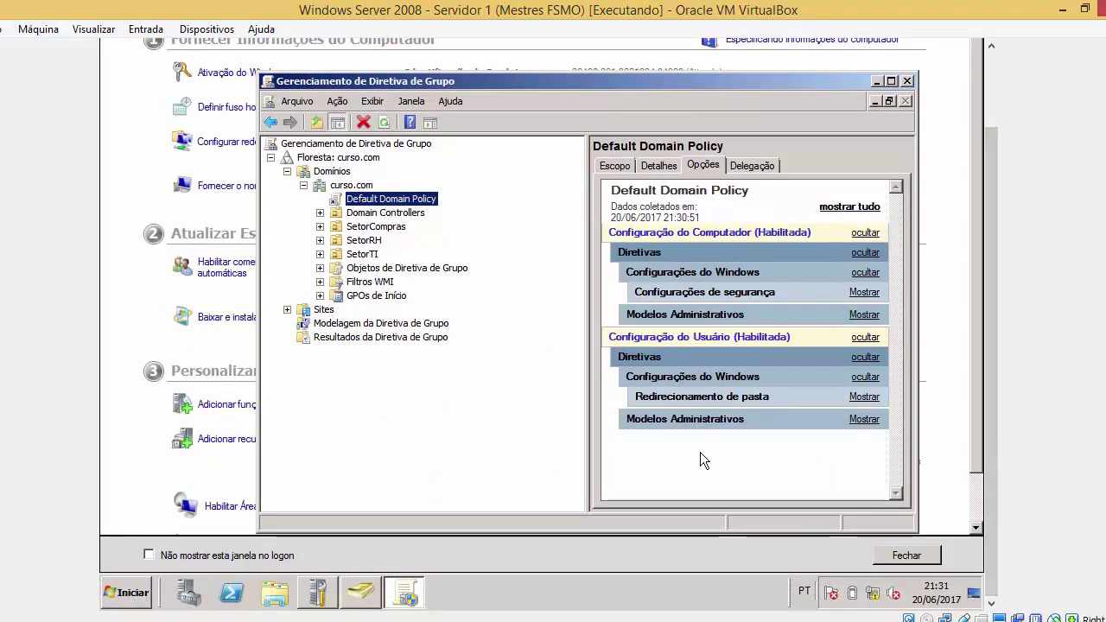
{"action": "left_click", "coordinate": [131, 594]}
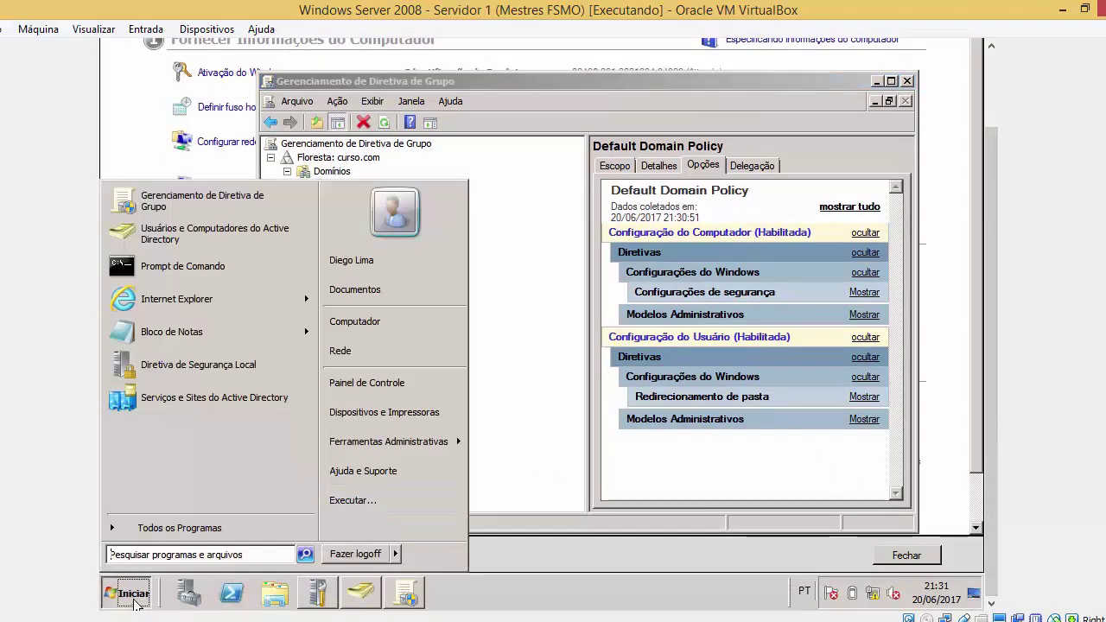
{"action": "left_click", "coordinate": [205, 277]}
{"action": "type", "text": "gpup"}
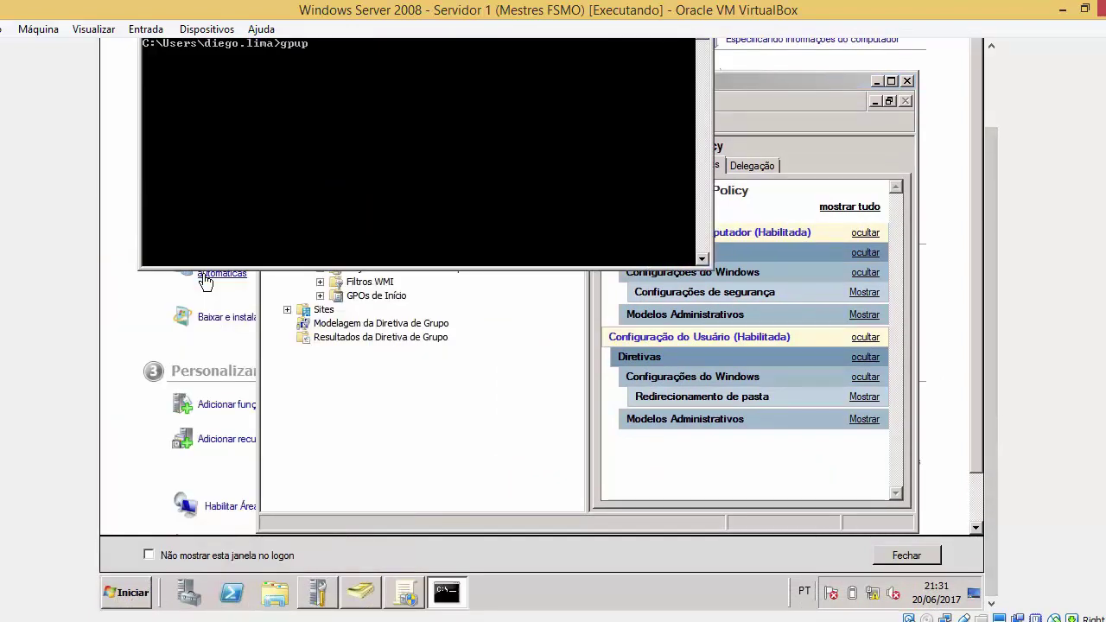
{"action": "type", "text": "date /force"}
{"action": "key", "text": "Return"}
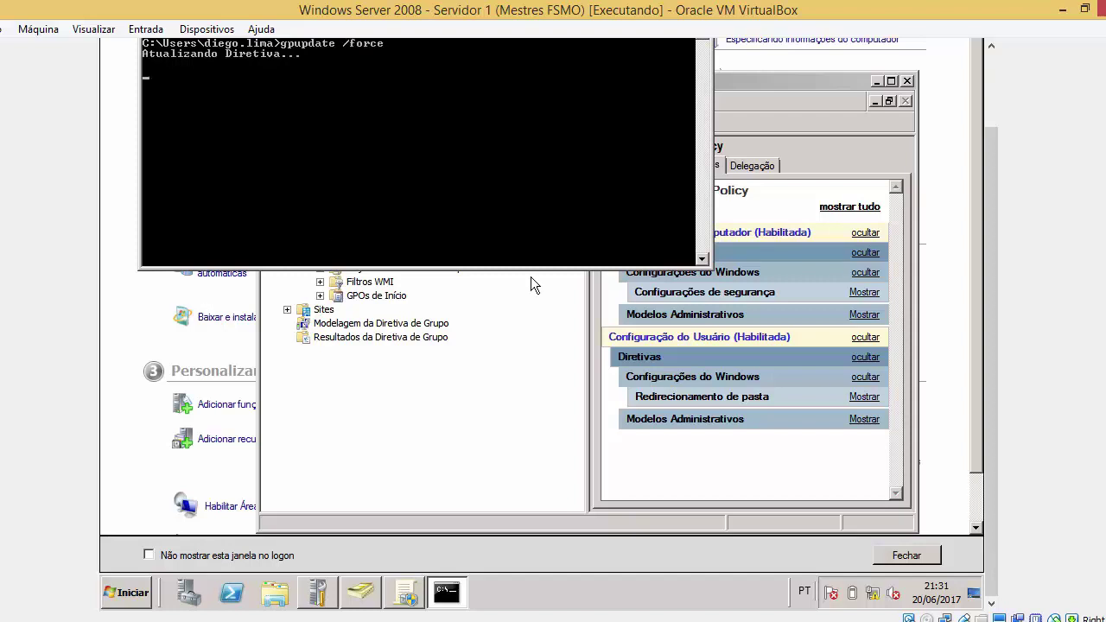
{"action": "scroll", "coordinate": [991, 185], "scroll_direction": "up", "scroll_amount": 2}
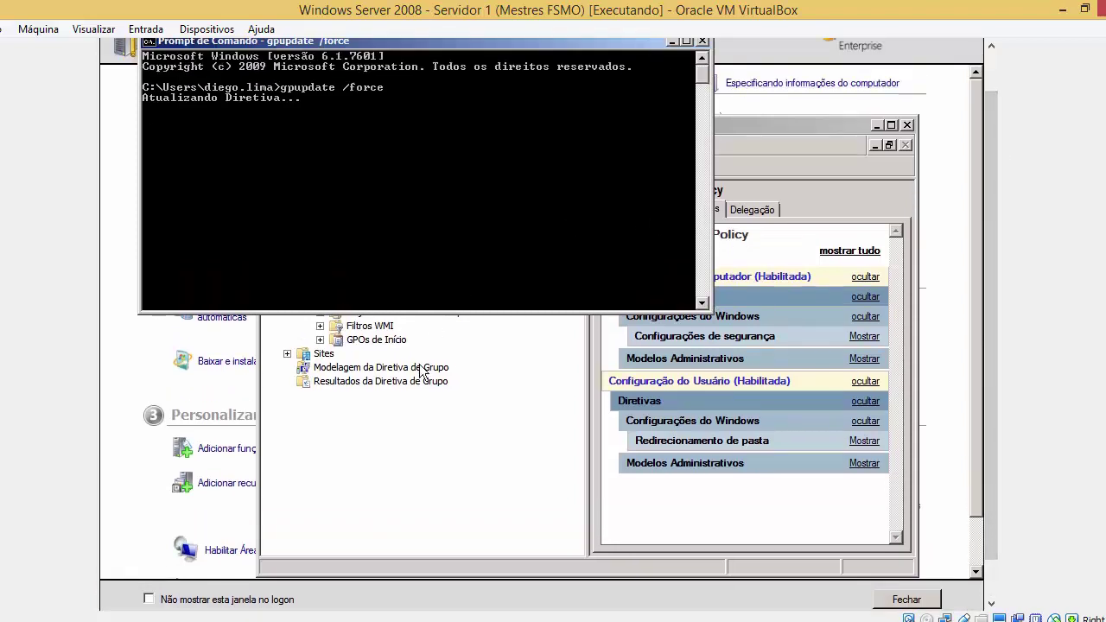
{"action": "key", "text": "super"}
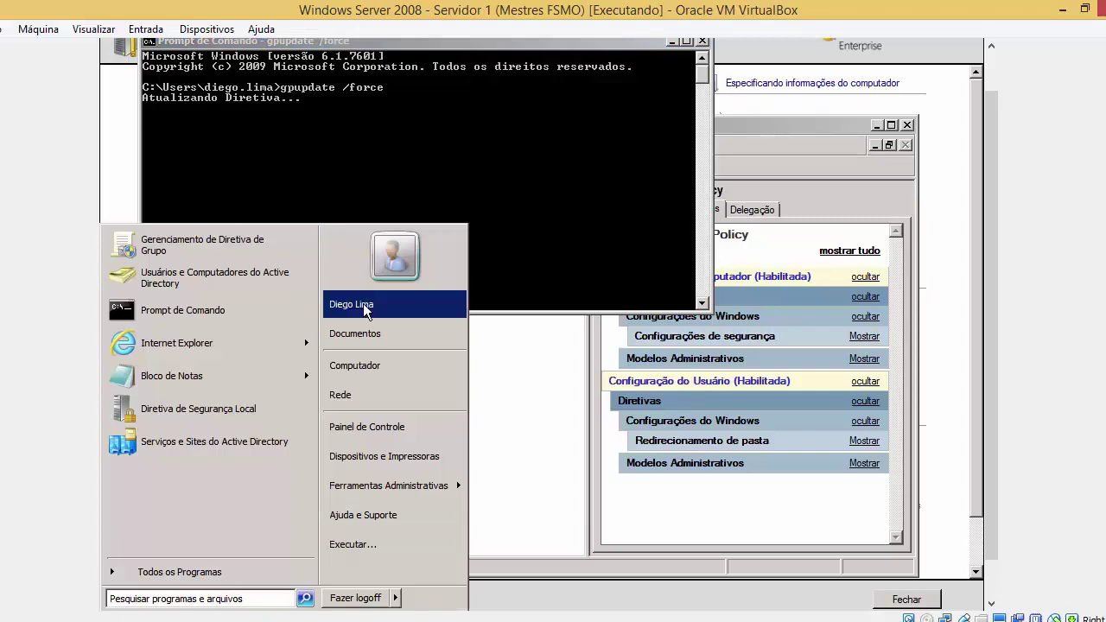
{"action": "left_click", "coordinate": [306, 121]}
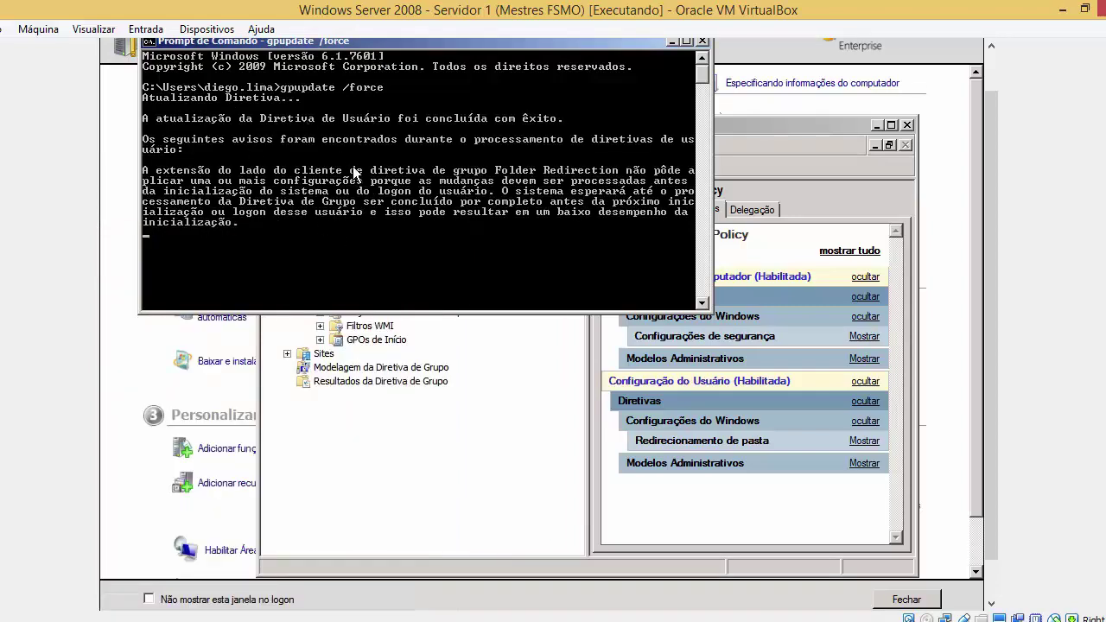
{"action": "key", "text": "super"}
{"action": "key", "text": "super"}
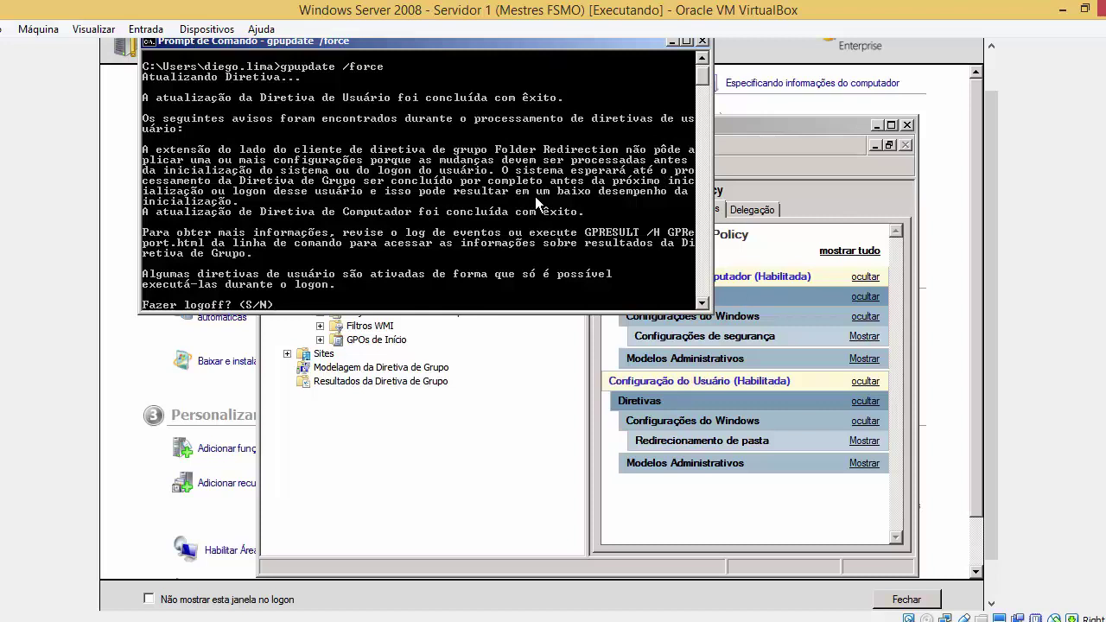
Answer N to the 'Fazer logoff?' question, then exit the Command Prompt
{"action": "type", "text": "N"}
{"action": "key", "text": "BackSpace"}
{"action": "type", "text": "S"}
{"action": "key", "text": "BackSpace"}
{"action": "type", "text": "N"}
{"action": "key", "text": "Return"}
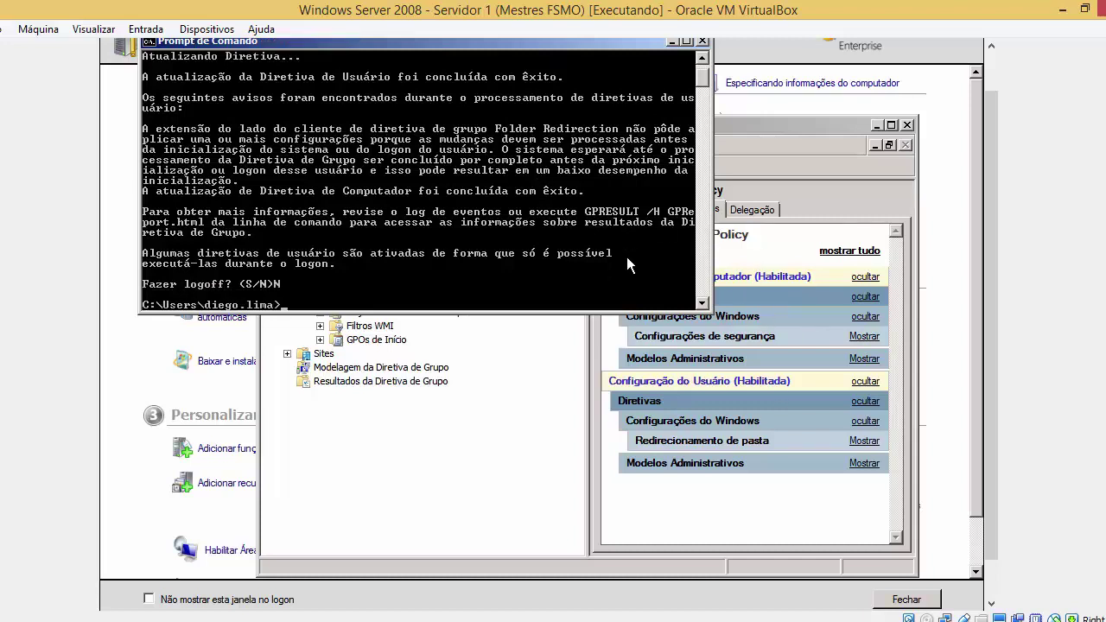
{"action": "type", "text": "exit"}
{"action": "key", "text": "Return"}
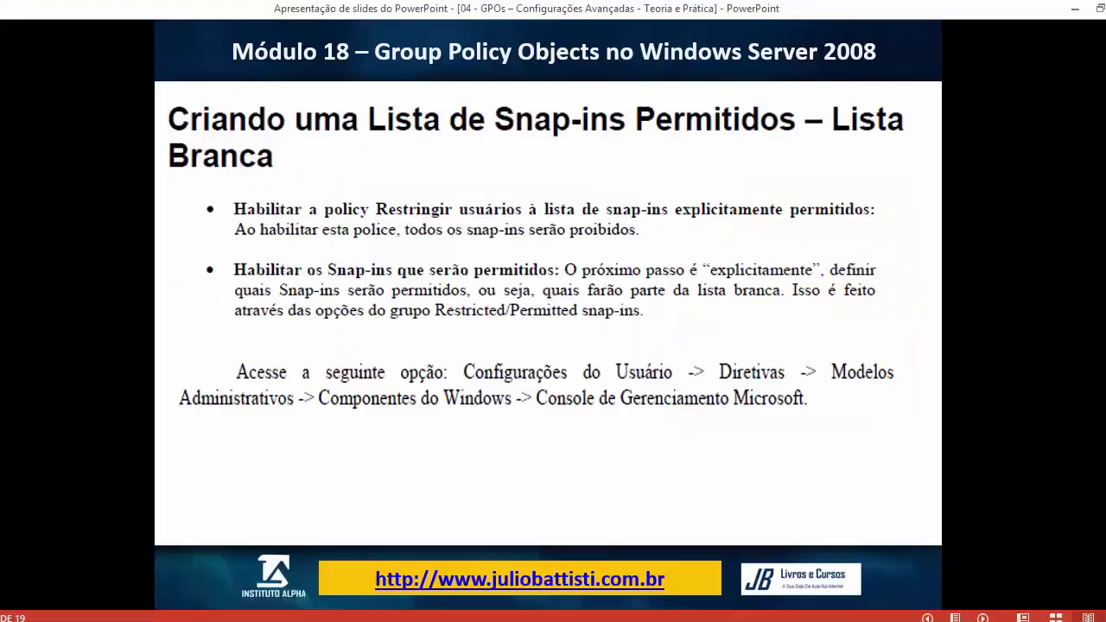
Advance to the folder-redirection slide, then return to the Windows Server VM's Start menu
{"action": "key", "text": "Right"}
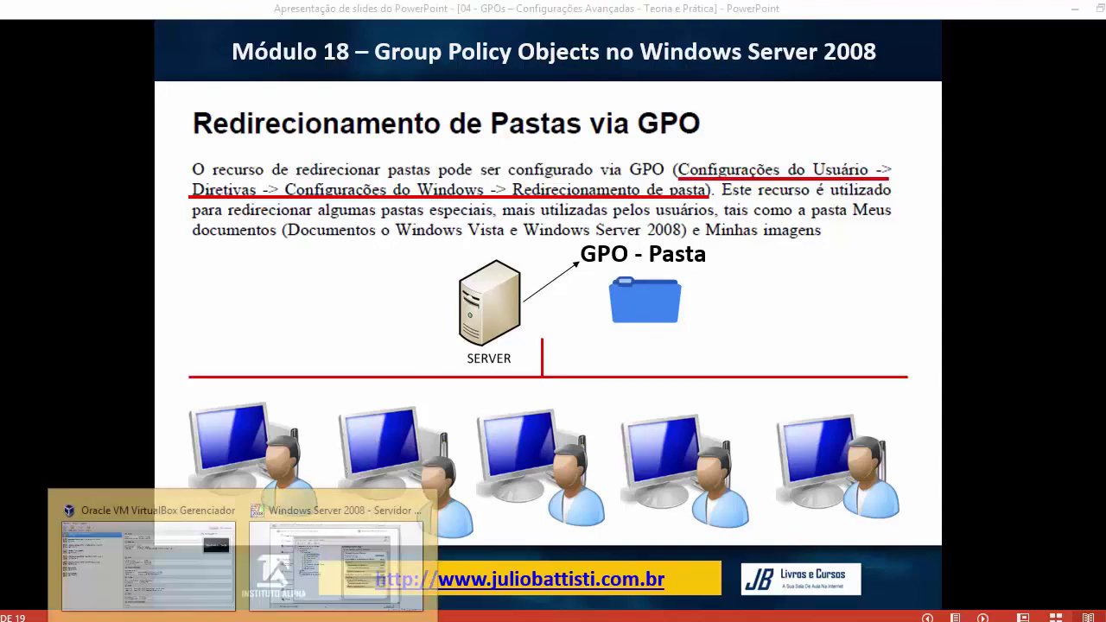
{"action": "left_click", "coordinate": [299, 562]}
{"action": "key", "text": "super"}
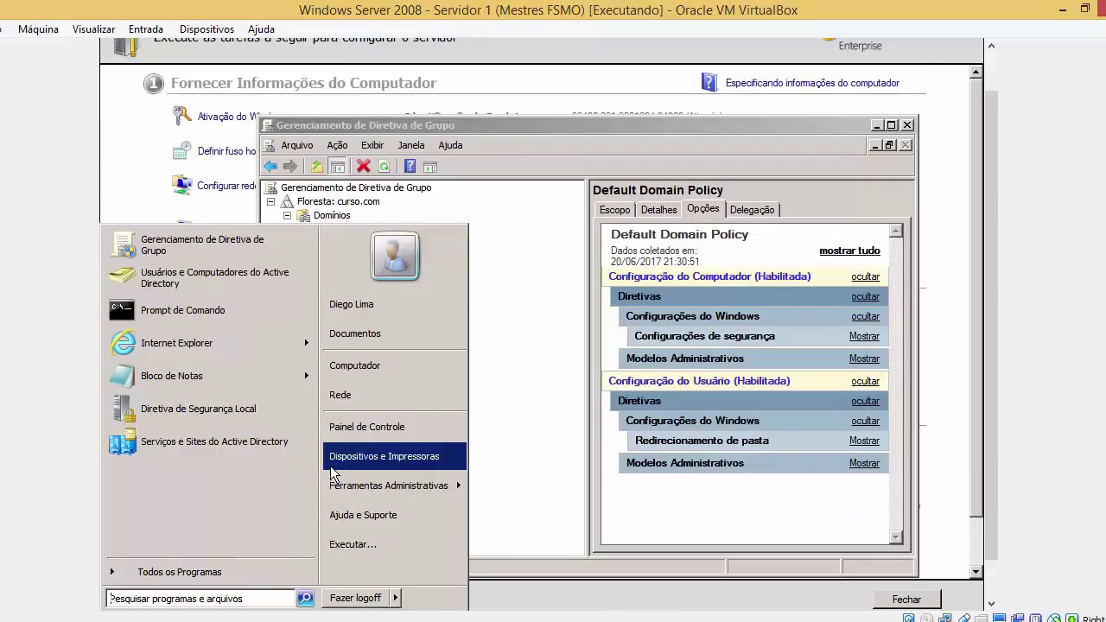
Open Computador, go into Disco Local (C:), and select the PastaCompras folder
{"action": "left_click", "coordinate": [419, 372]}
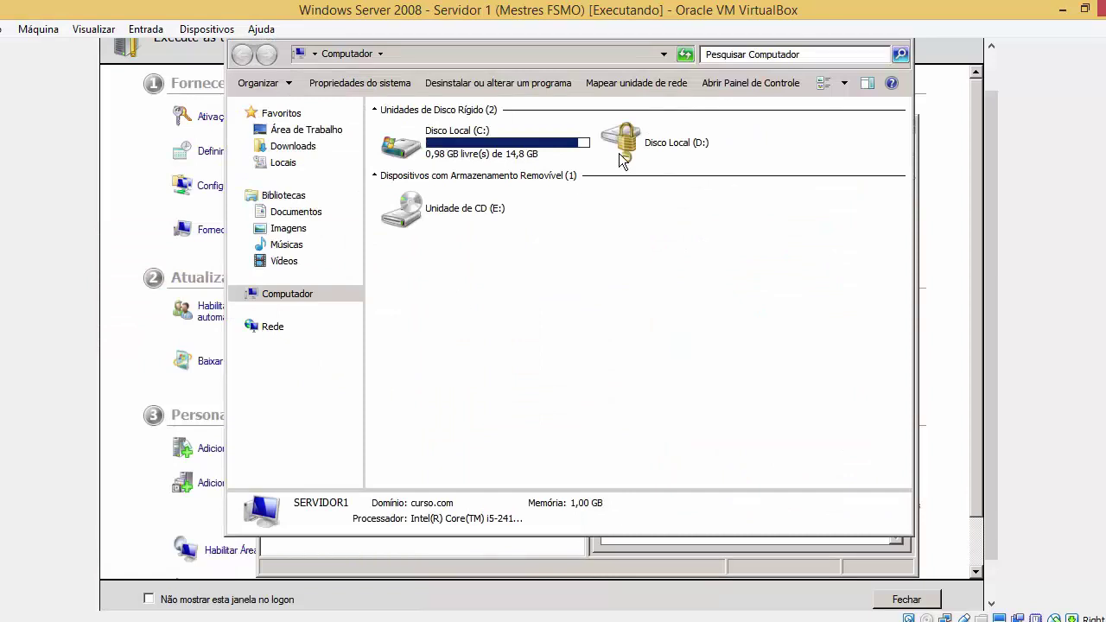
{"action": "left_click", "coordinate": [533, 148]}
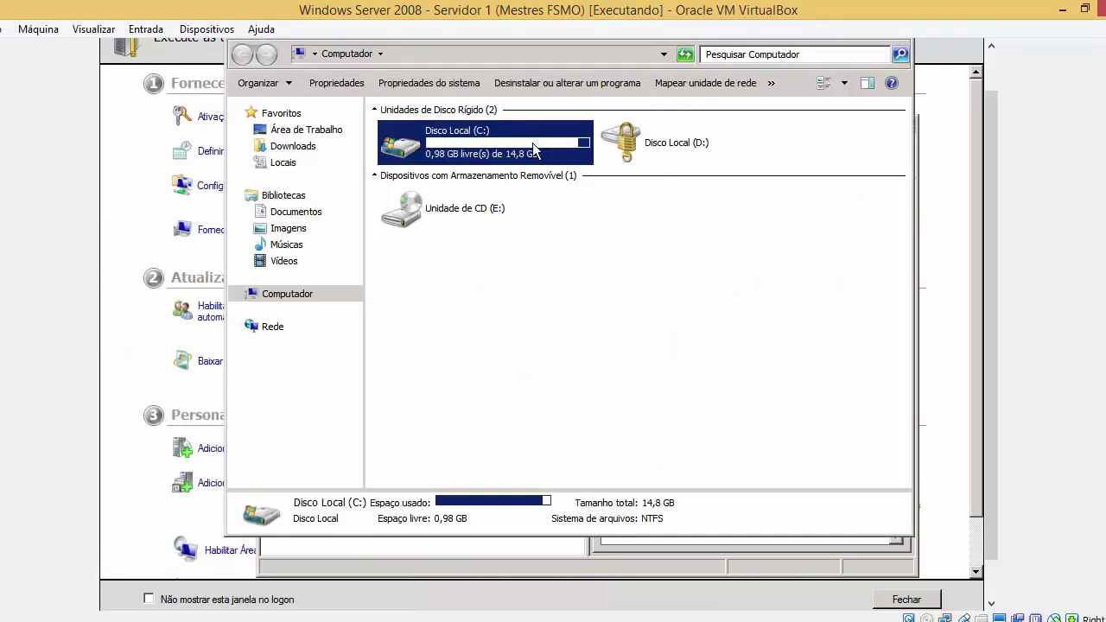
{"action": "double_click", "coordinate": [533, 148]}
{"action": "left_click", "coordinate": [493, 378]}
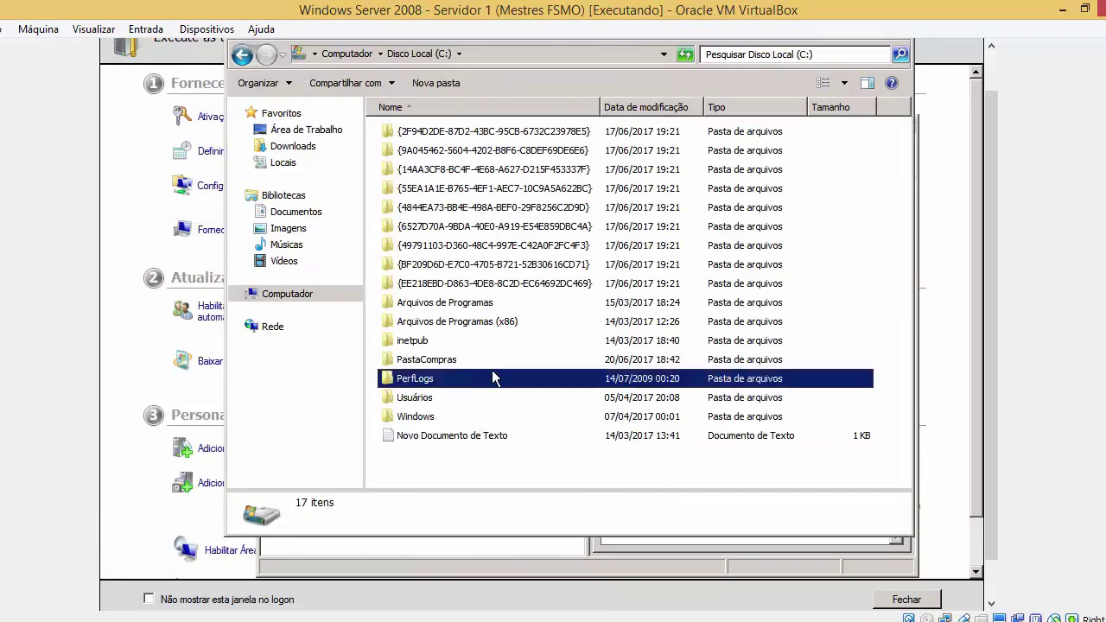
{"action": "left_click", "coordinate": [479, 360]}
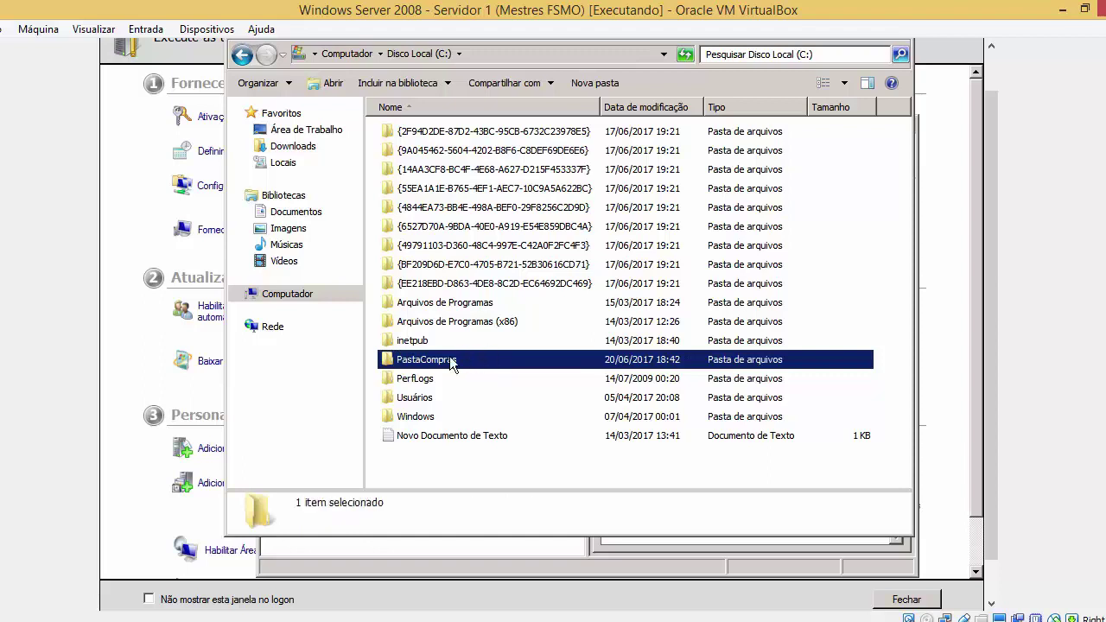
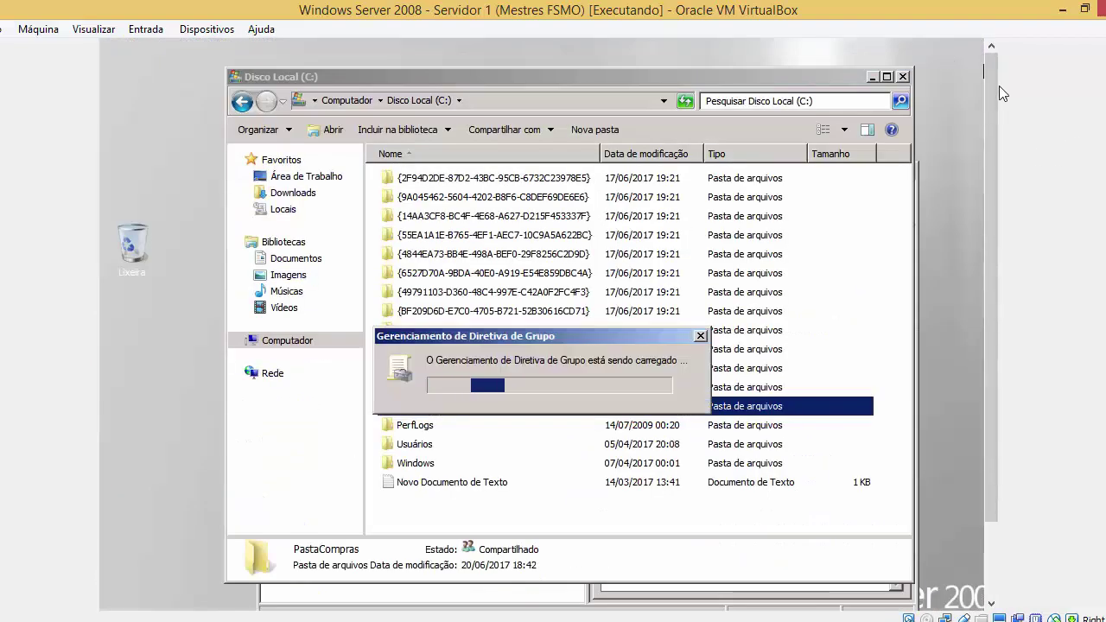
Scroll the Local Disk (C:) listing while Group Policy Management loads
{"action": "scroll", "coordinate": [989, 151], "scroll_direction": "down", "scroll_amount": 1}
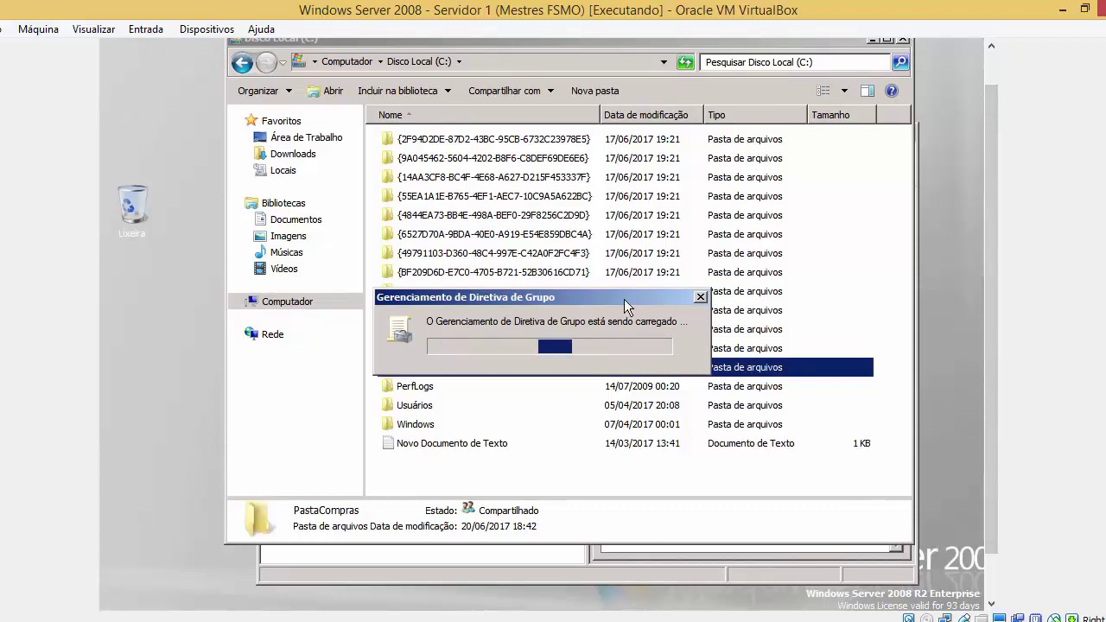
Move the loading dialog and the Group Policy Management window into position
{"action": "left_click_drag", "start_coordinate": [595, 301], "coordinate": [829, 346]}
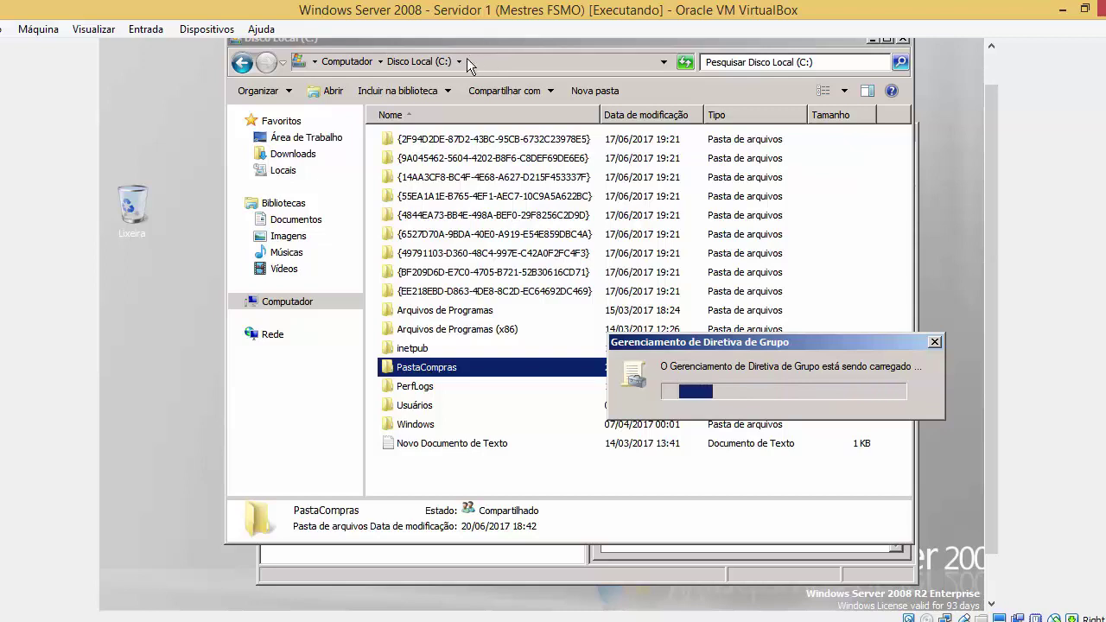
{"action": "left_click_drag", "start_coordinate": [991, 469], "coordinate": [998, 523]}
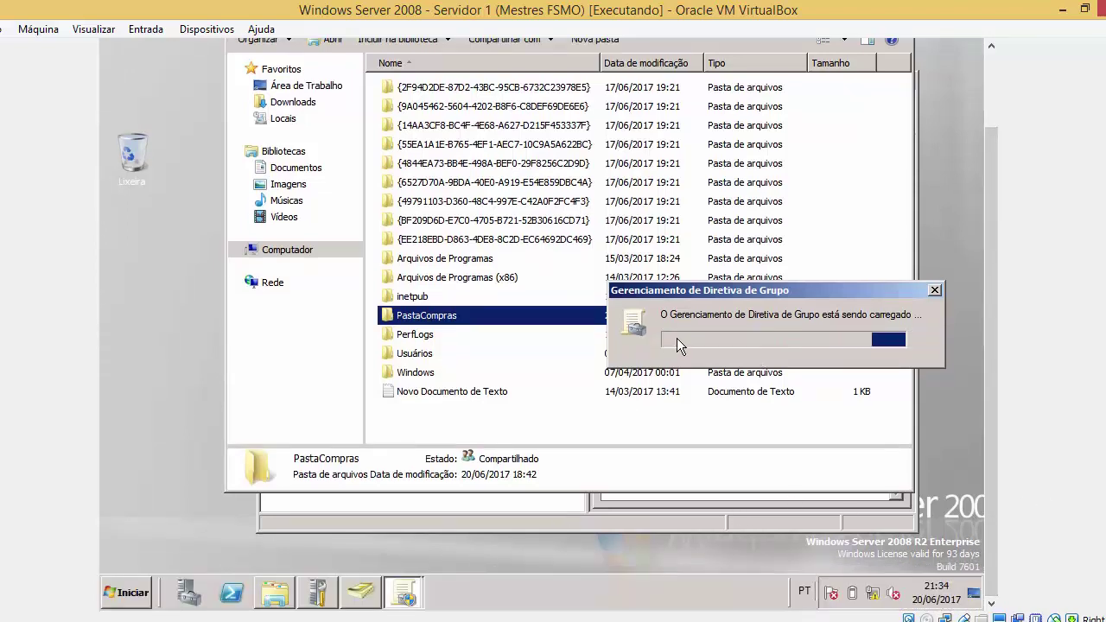
{"action": "left_click_drag", "start_coordinate": [718, 288], "coordinate": [554, 365]}
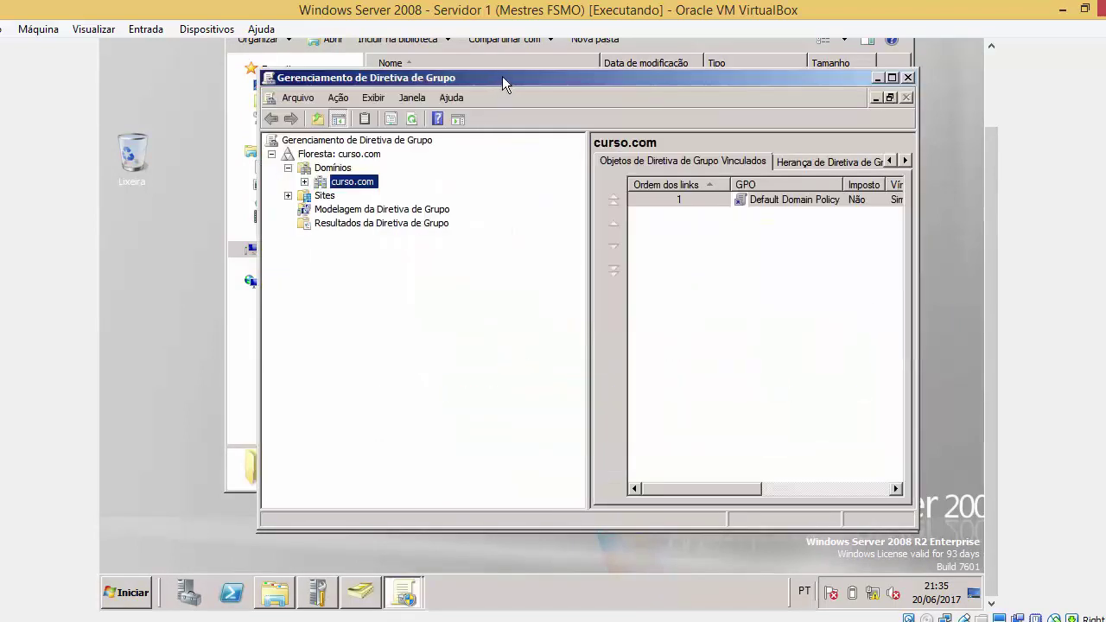
{"action": "left_click_drag", "start_coordinate": [502, 76], "coordinate": [527, 96]}
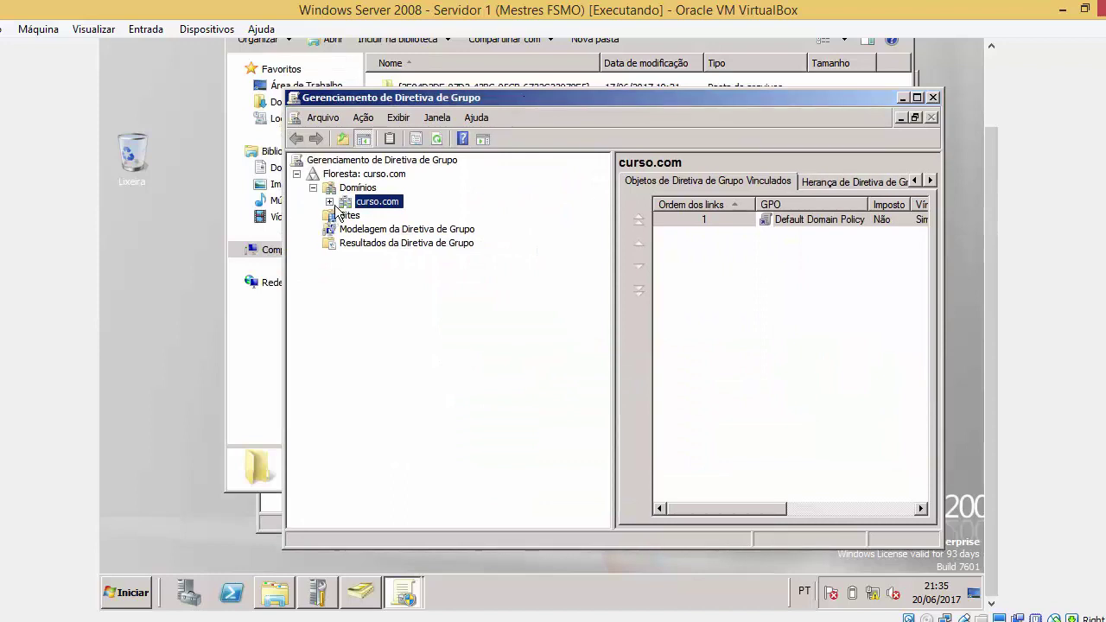
Expand curso.com, select Default Domain Policy and acknowledge the GPO link notice
{"action": "left_click", "coordinate": [329, 202]}
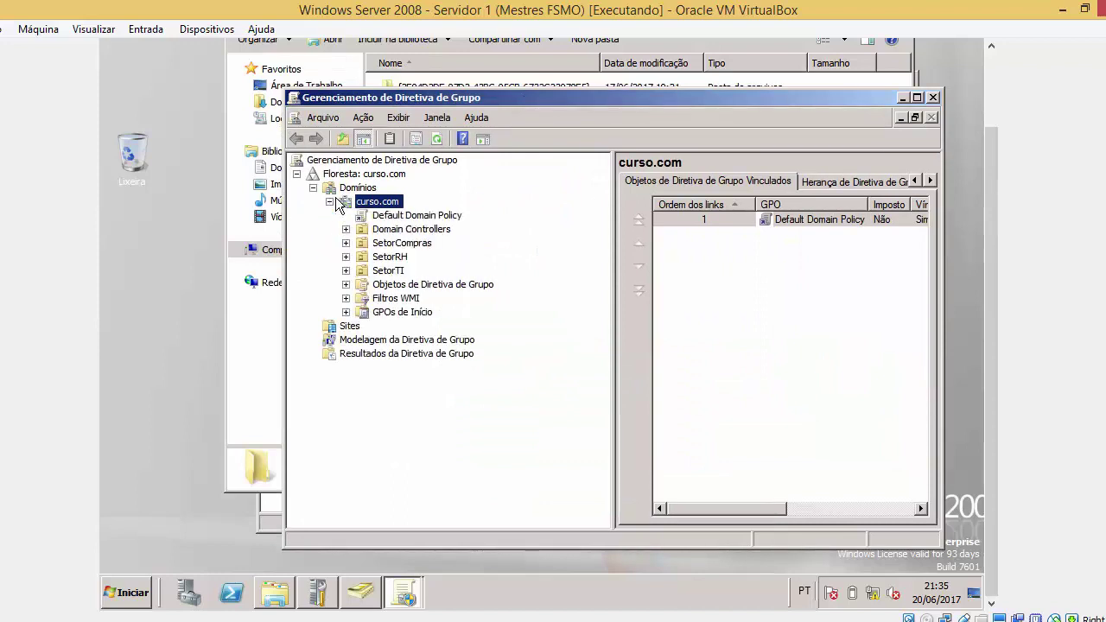
{"action": "left_click", "coordinate": [377, 242]}
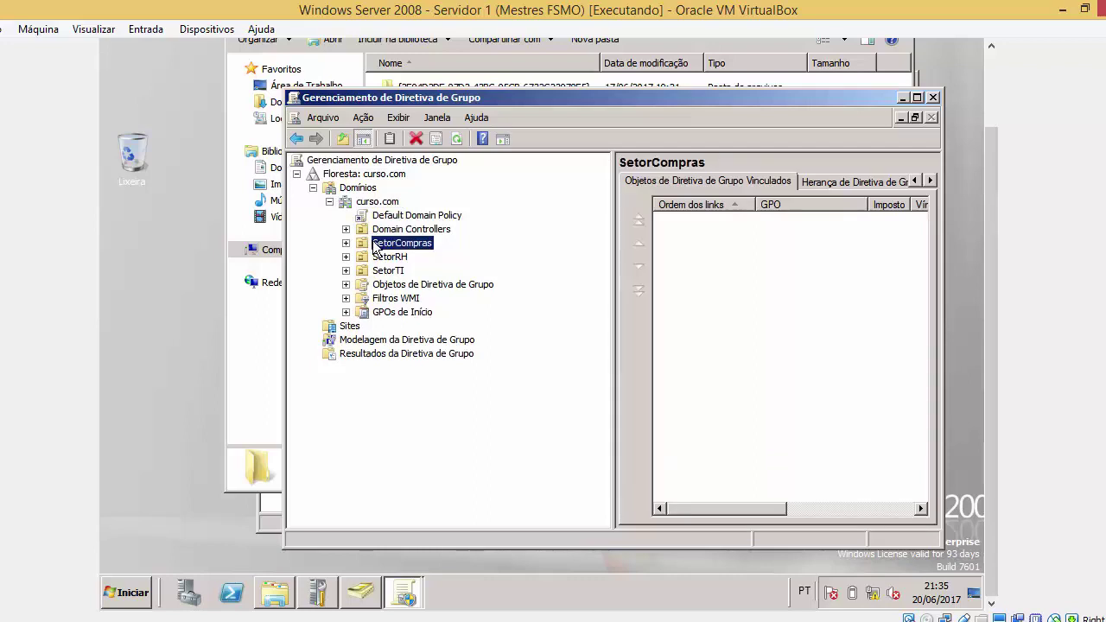
{"action": "left_click", "coordinate": [401, 217]}
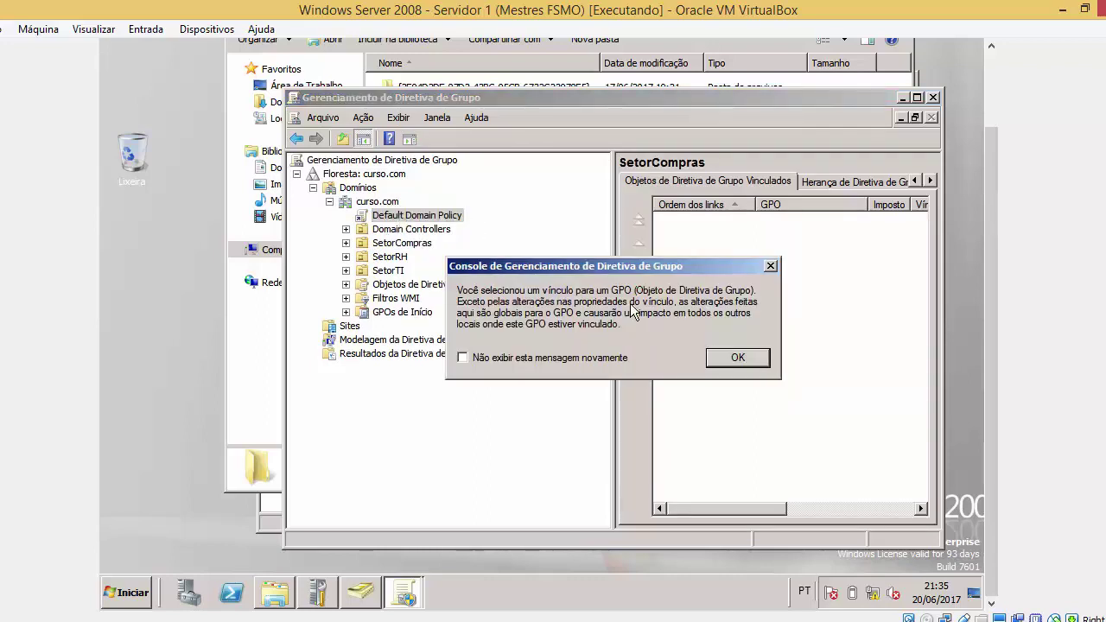
{"action": "left_click", "coordinate": [726, 360]}
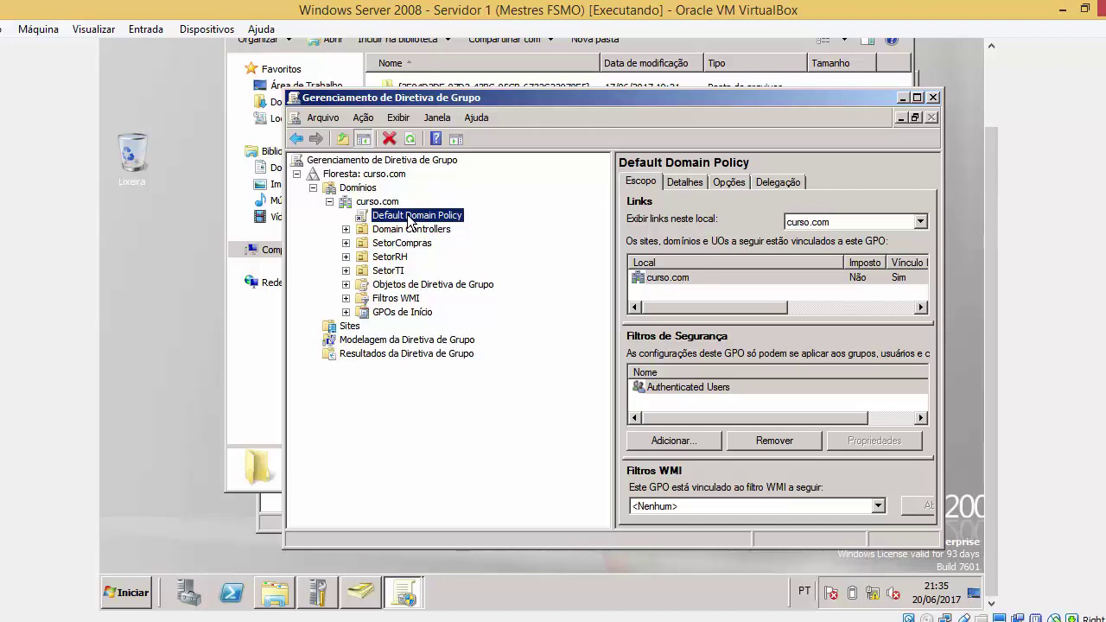
{"action": "right_click", "coordinate": [409, 222]}
Edit Default Domain Policy, dismiss the .admx parse errors, and open user Folder Redirection
{"action": "left_click", "coordinate": [437, 224]}
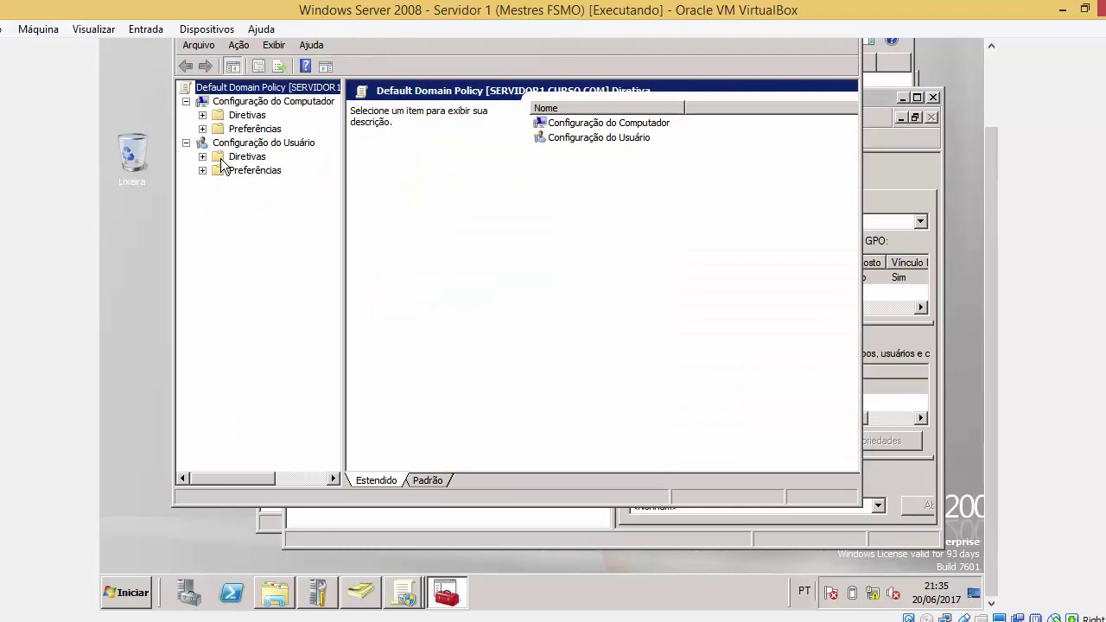
{"action": "left_click", "coordinate": [202, 156]}
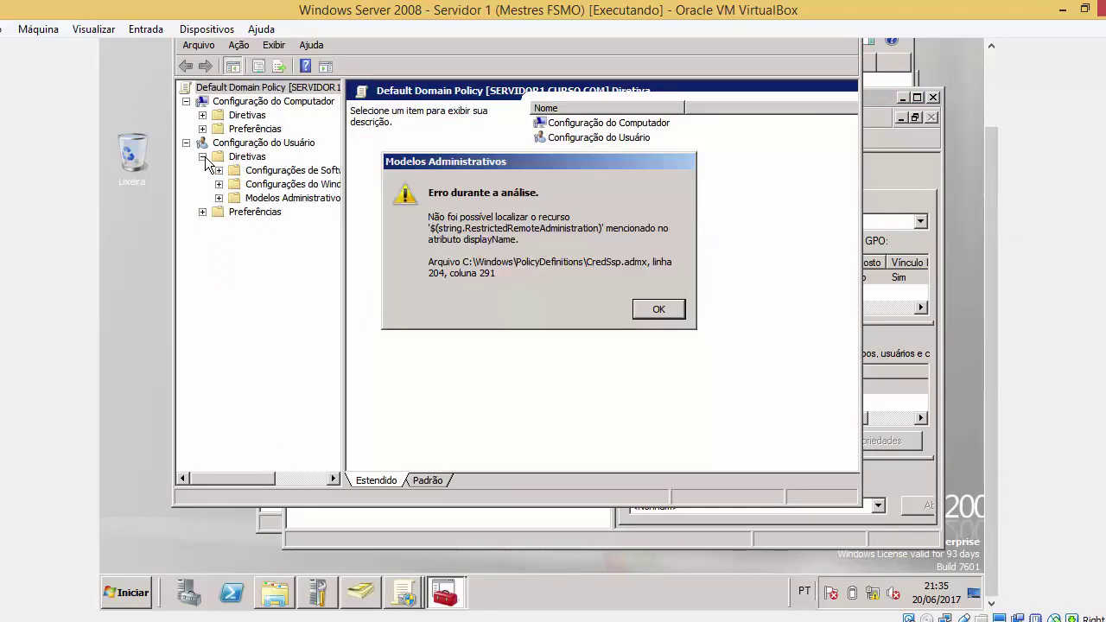
{"action": "left_click", "coordinate": [654, 317]}
{"action": "left_click", "coordinate": [663, 307]}
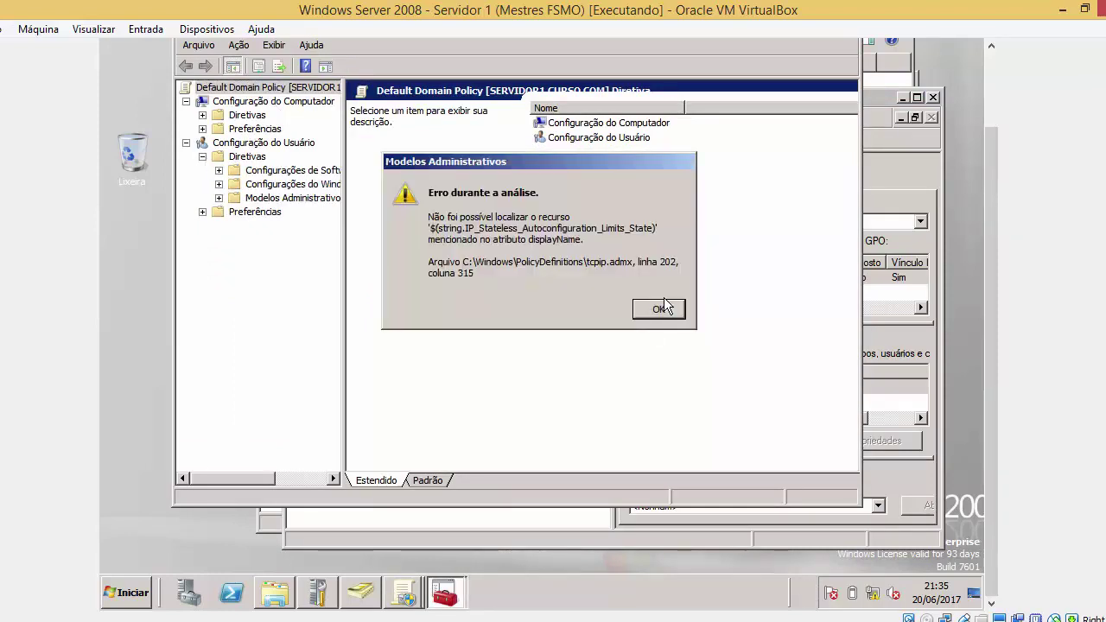
{"action": "left_click", "coordinate": [661, 310]}
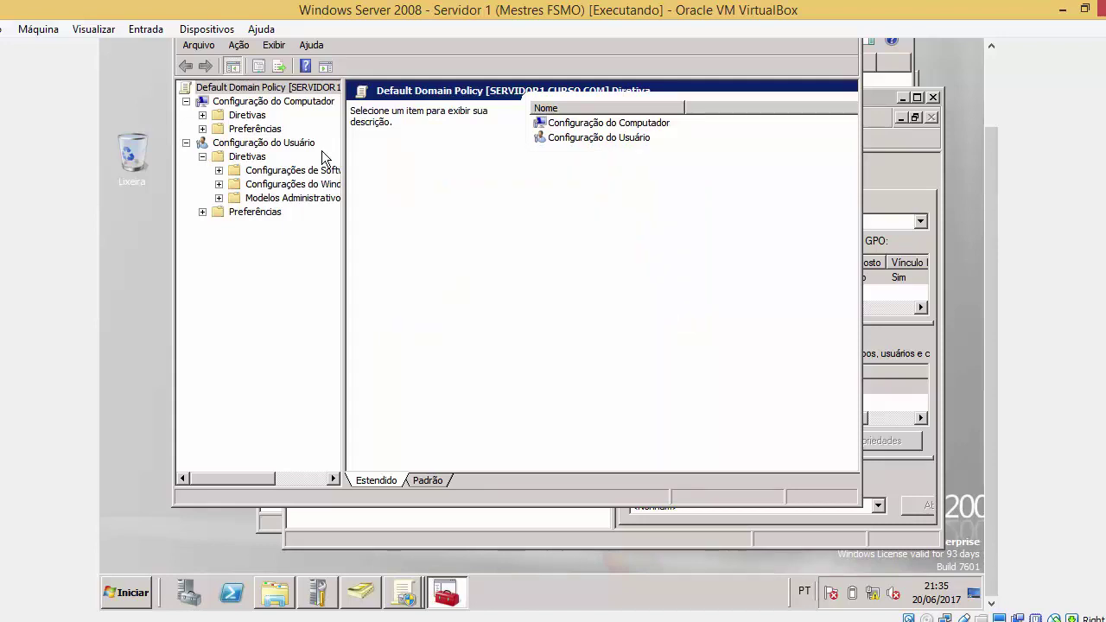
{"action": "double_click", "coordinate": [293, 192]}
{"action": "left_click", "coordinate": [596, 154]}
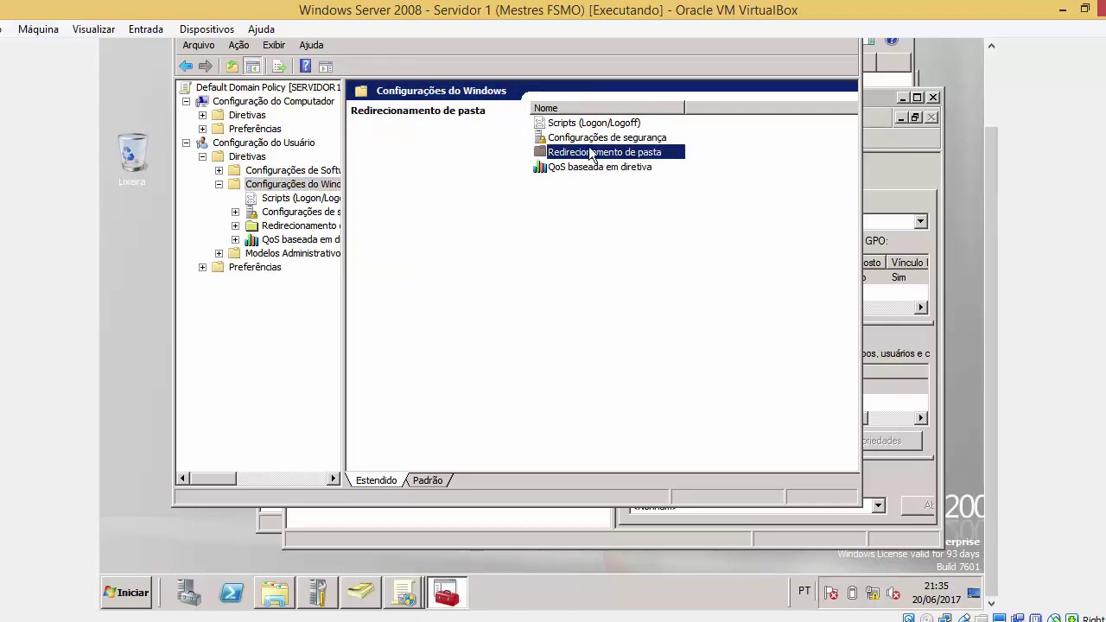
{"action": "double_click", "coordinate": [605, 153]}
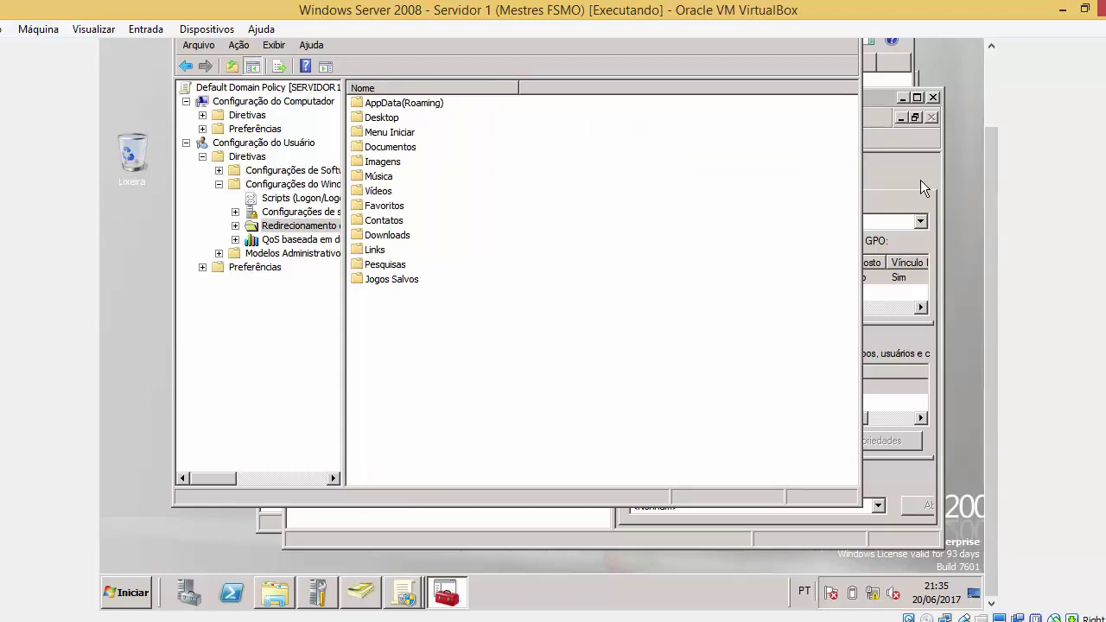
Glance at the PastaCompras window, then browse the AppData, Desktop, Menu Iniciar and Documentos entries
{"action": "left_click_drag", "start_coordinate": [991, 177], "coordinate": [990, 166]}
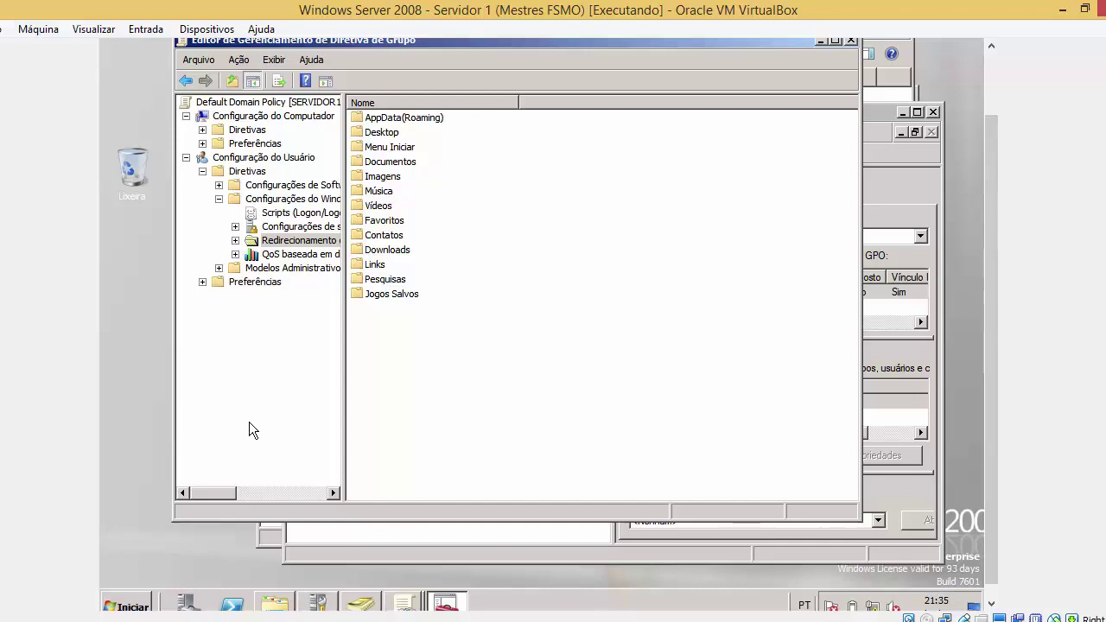
{"action": "left_click", "coordinate": [273, 601]}
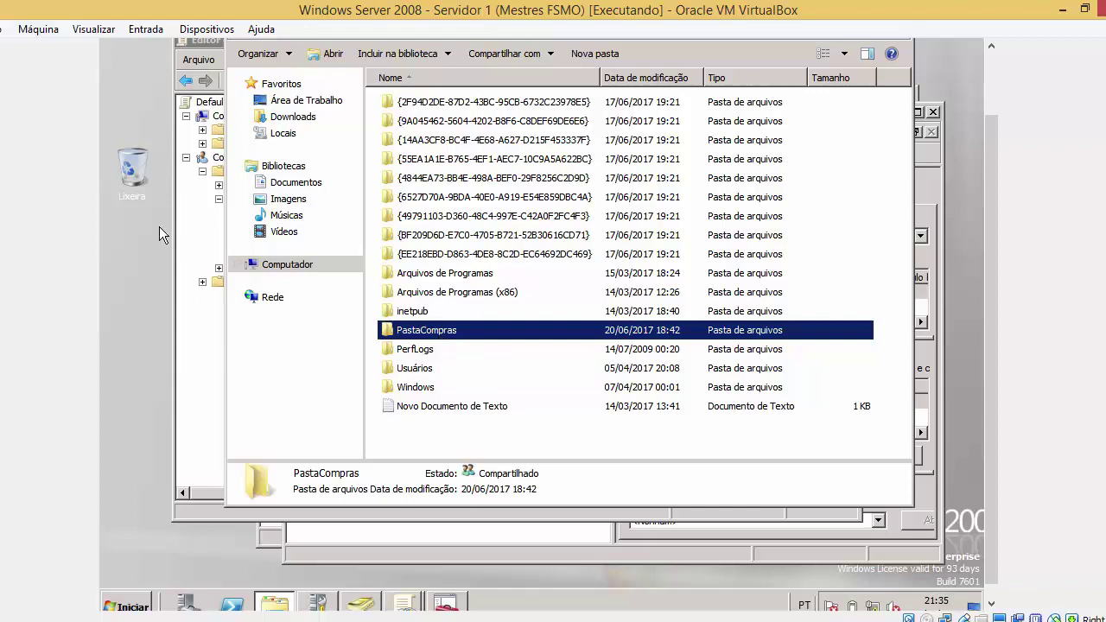
{"action": "left_click", "coordinate": [189, 236]}
{"action": "left_click", "coordinate": [403, 121]}
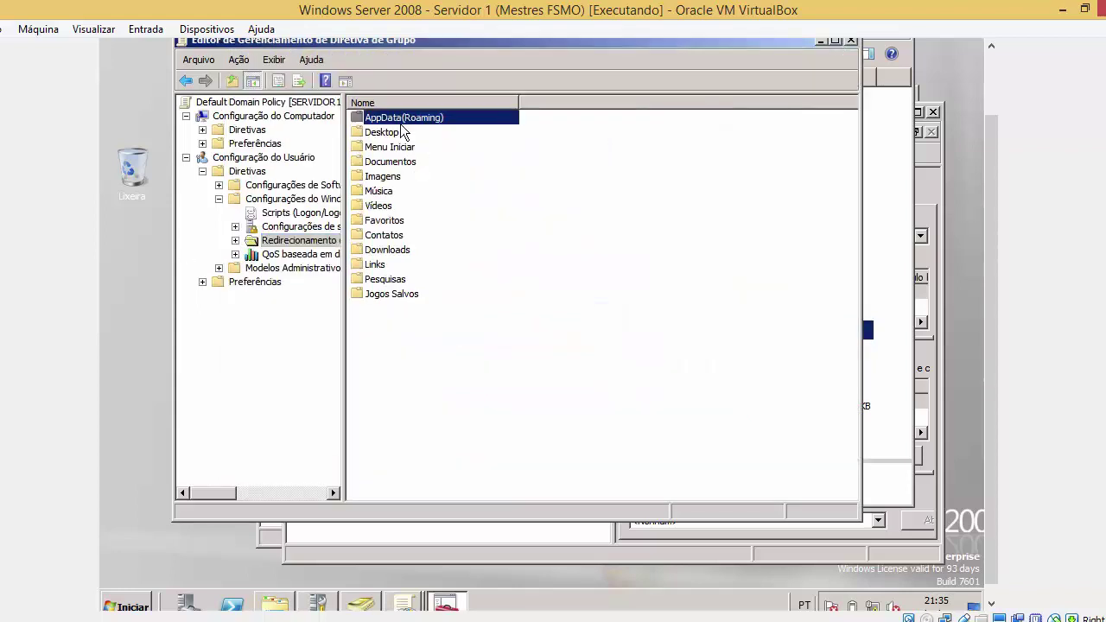
{"action": "left_click", "coordinate": [393, 134]}
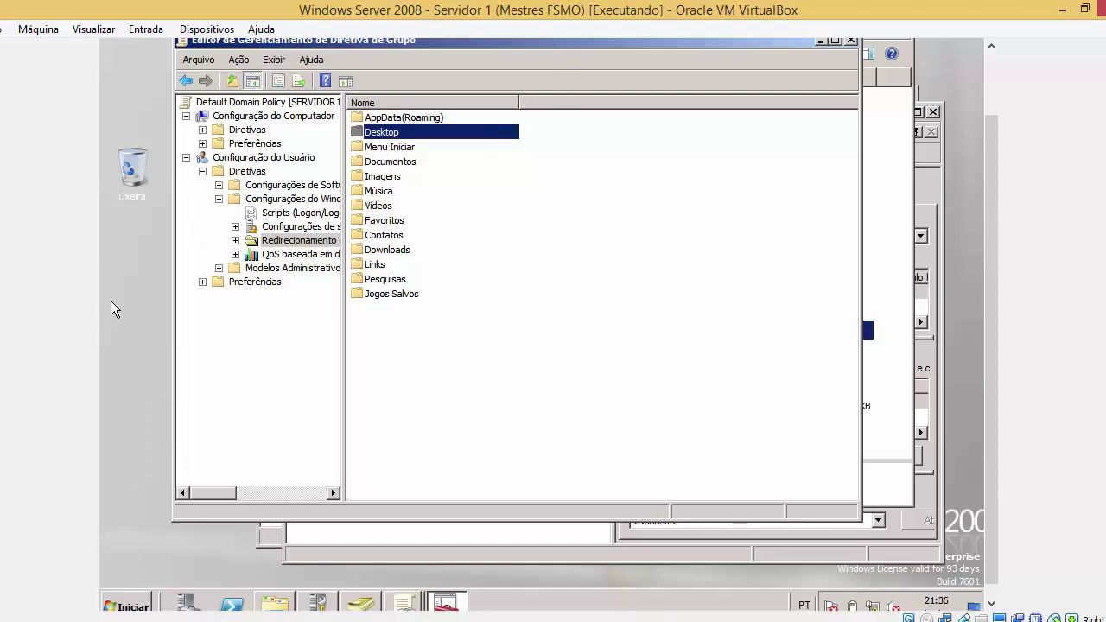
{"action": "left_click", "coordinate": [385, 148]}
{"action": "left_click", "coordinate": [388, 162]}
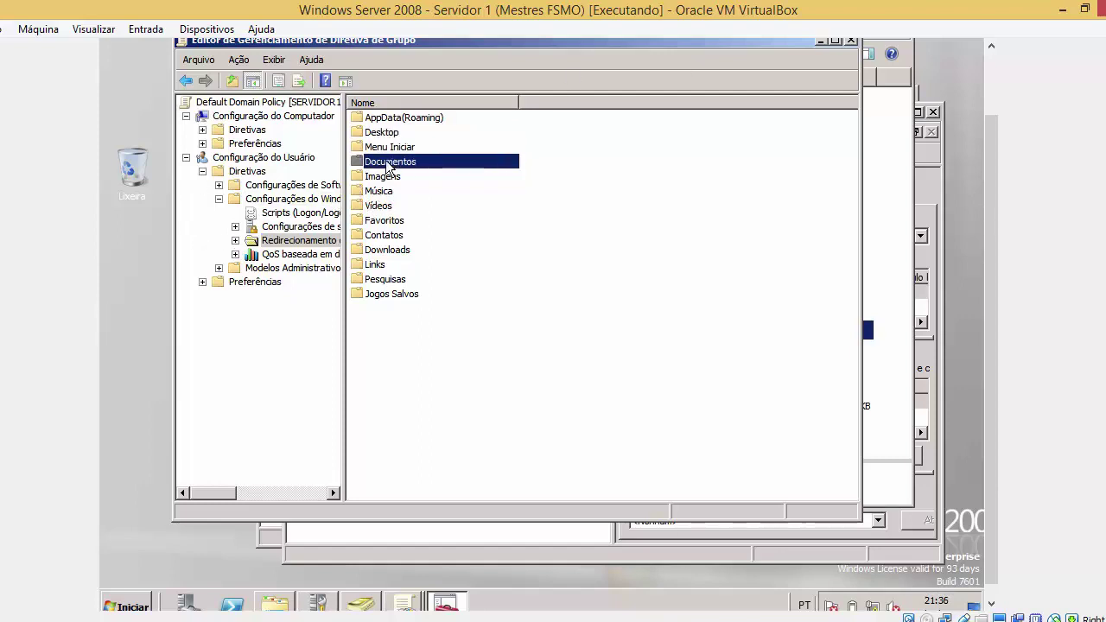
{"action": "key", "text": "super"}
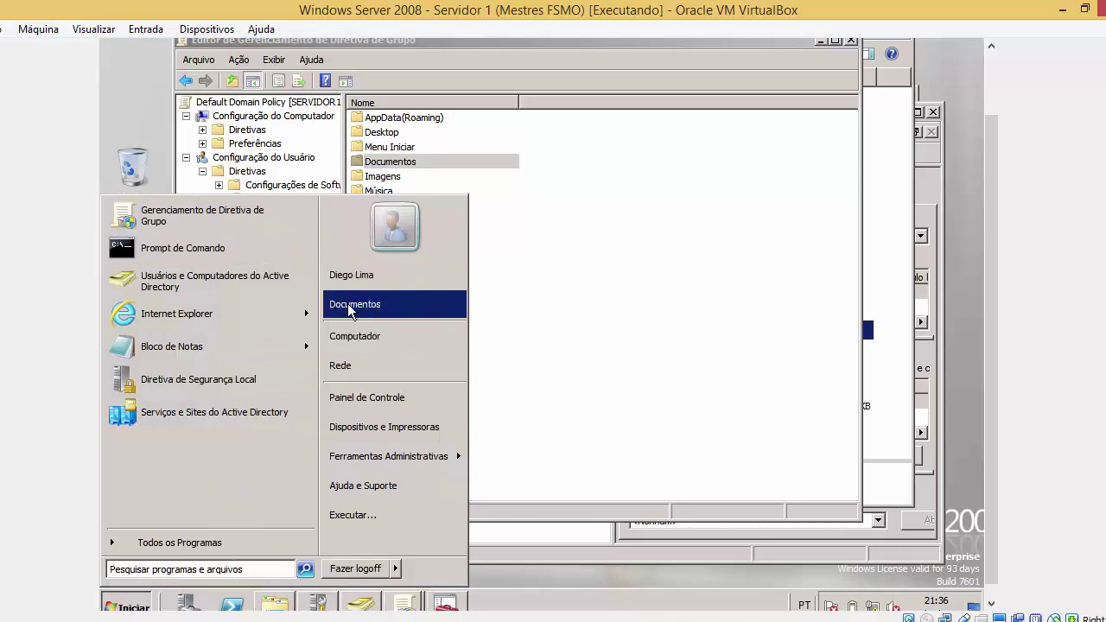
View the Documents library, mapped to the PastaCompras share on 10.100.100.1, then close it
{"action": "left_click", "coordinate": [344, 309]}
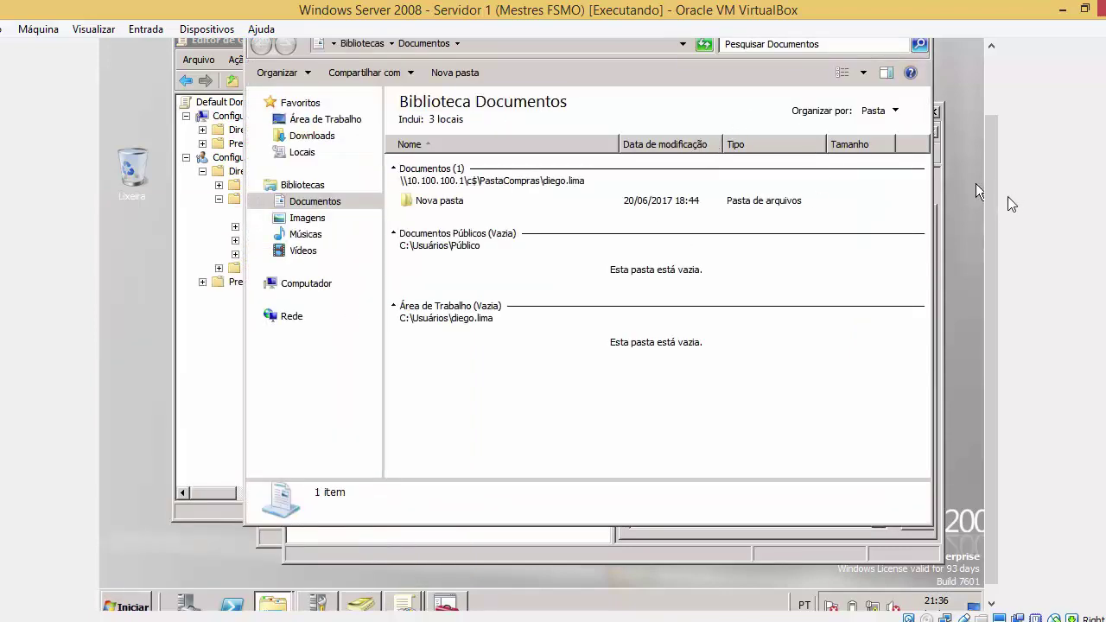
{"action": "scroll", "coordinate": [975, 183], "scroll_direction": "up", "scroll_amount": 1}
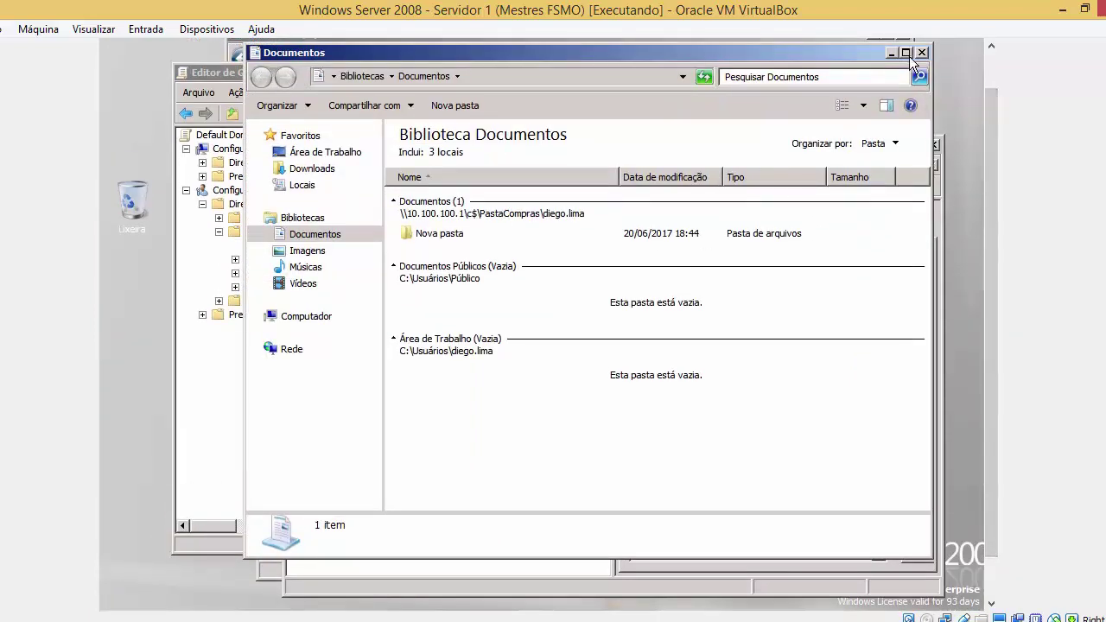
{"action": "left_click", "coordinate": [921, 53]}
Look over the Música, Vídeos and Documentos redirection entries and bring up Documentos' options
{"action": "left_click", "coordinate": [396, 211]}
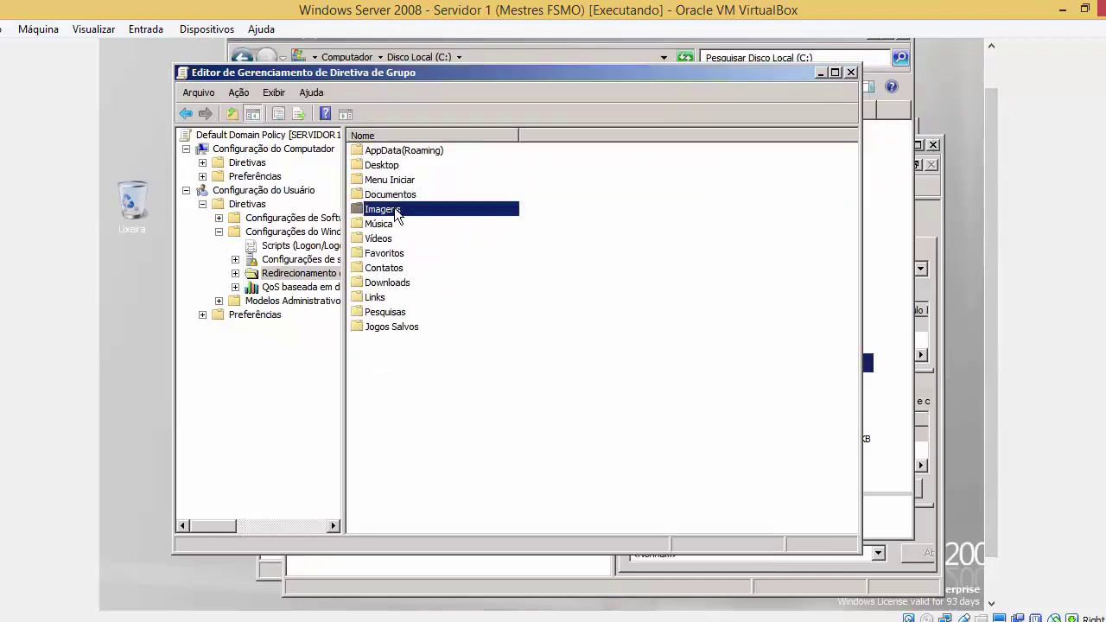
{"action": "left_click", "coordinate": [388, 224]}
{"action": "left_click", "coordinate": [378, 240]}
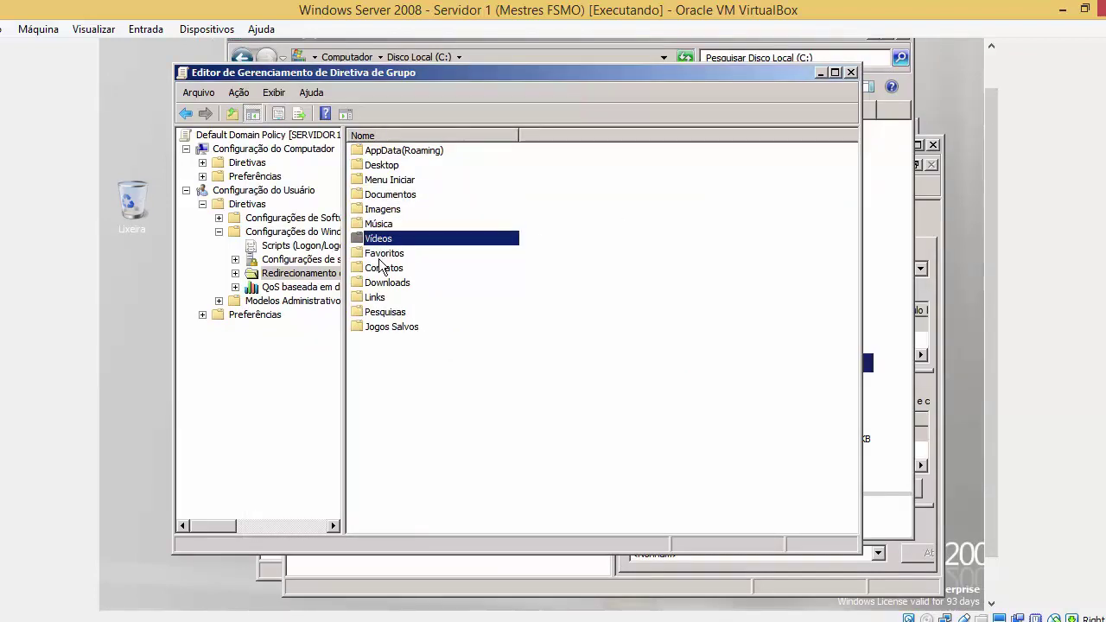
{"action": "left_click", "coordinate": [399, 198]}
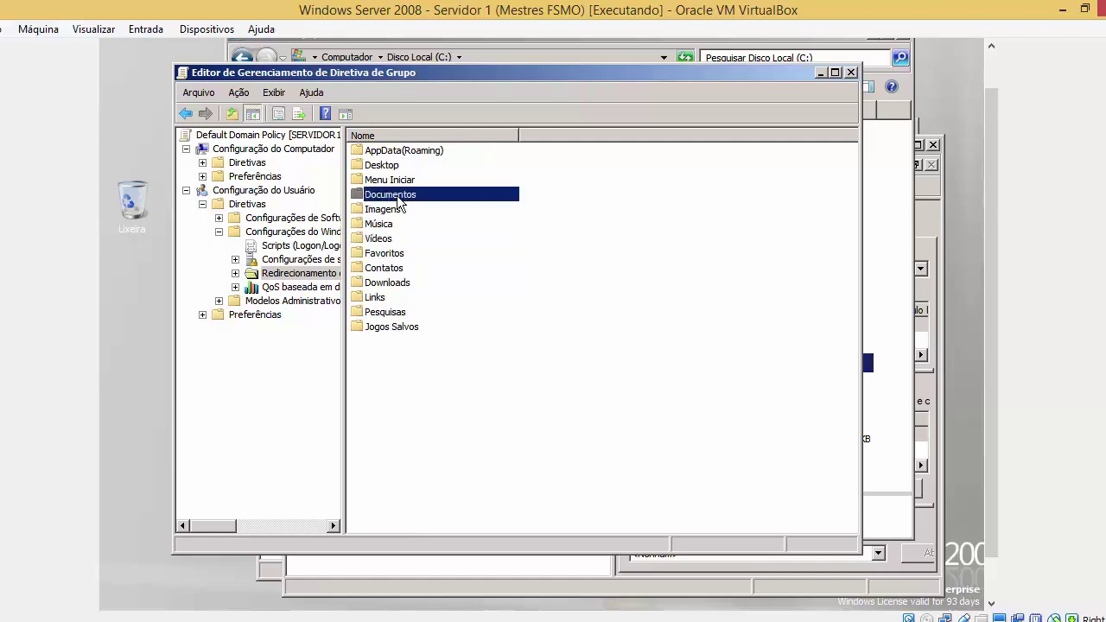
{"action": "right_click", "coordinate": [399, 201]}
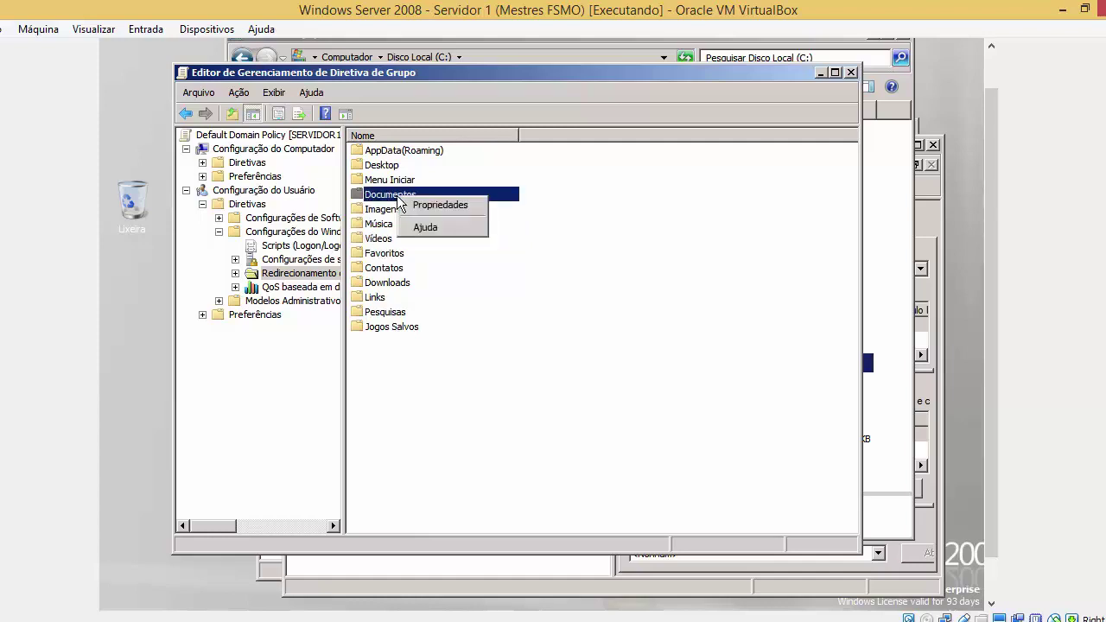
Set Documentos redirection to Basic, creating a folder for each user under a root path
{"action": "left_click", "coordinate": [411, 208]}
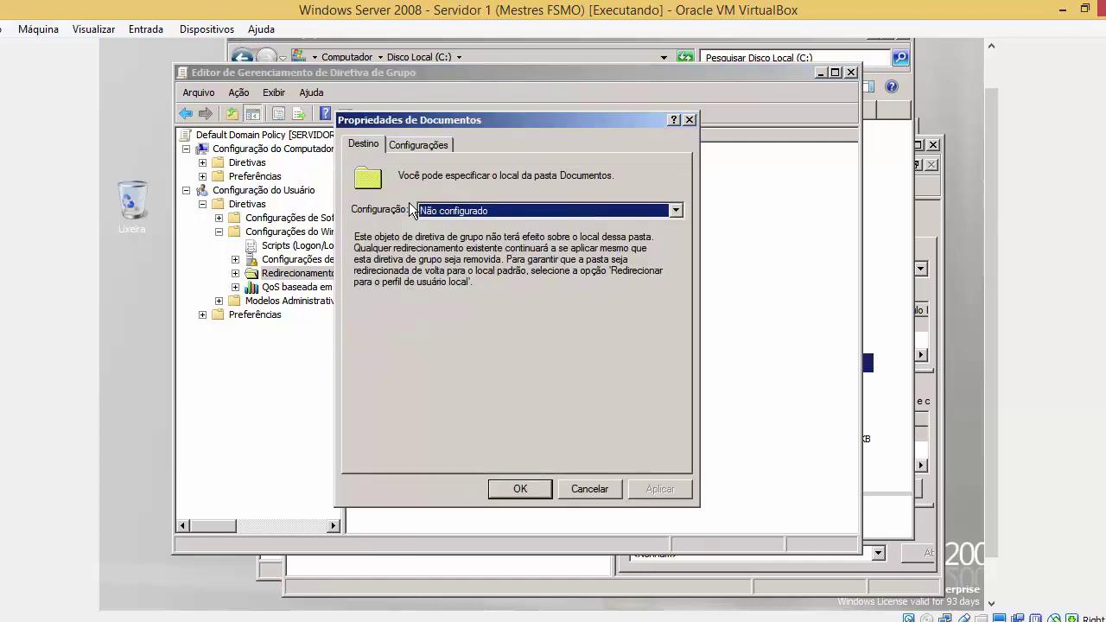
{"action": "left_click", "coordinate": [429, 211]}
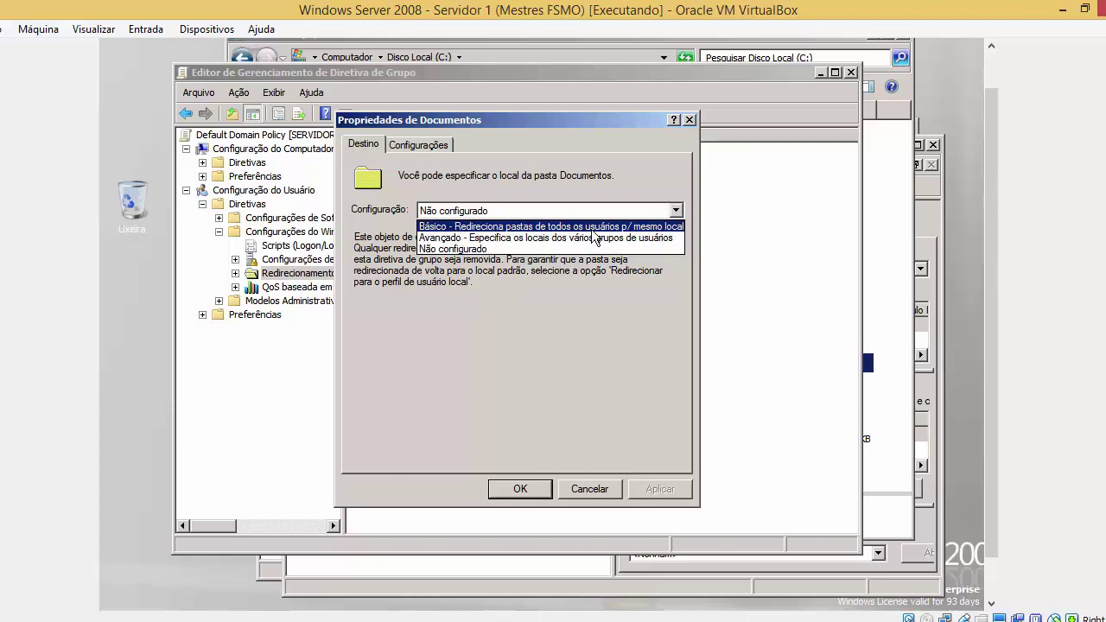
{"action": "left_click", "coordinate": [592, 230]}
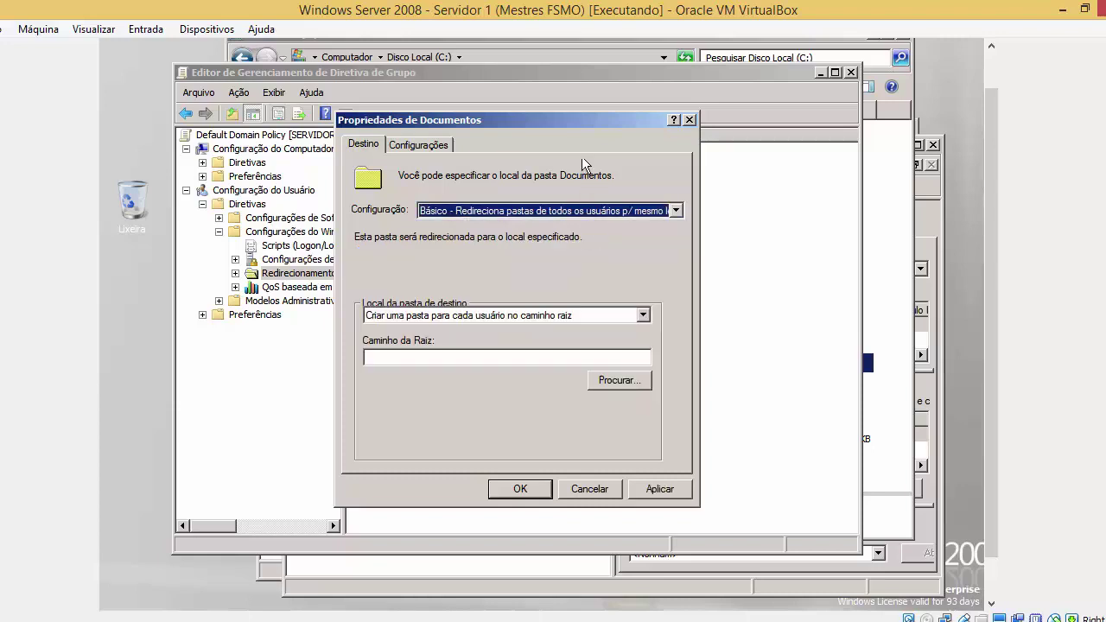
{"action": "left_click_drag", "start_coordinate": [558, 104], "coordinate": [664, 91]}
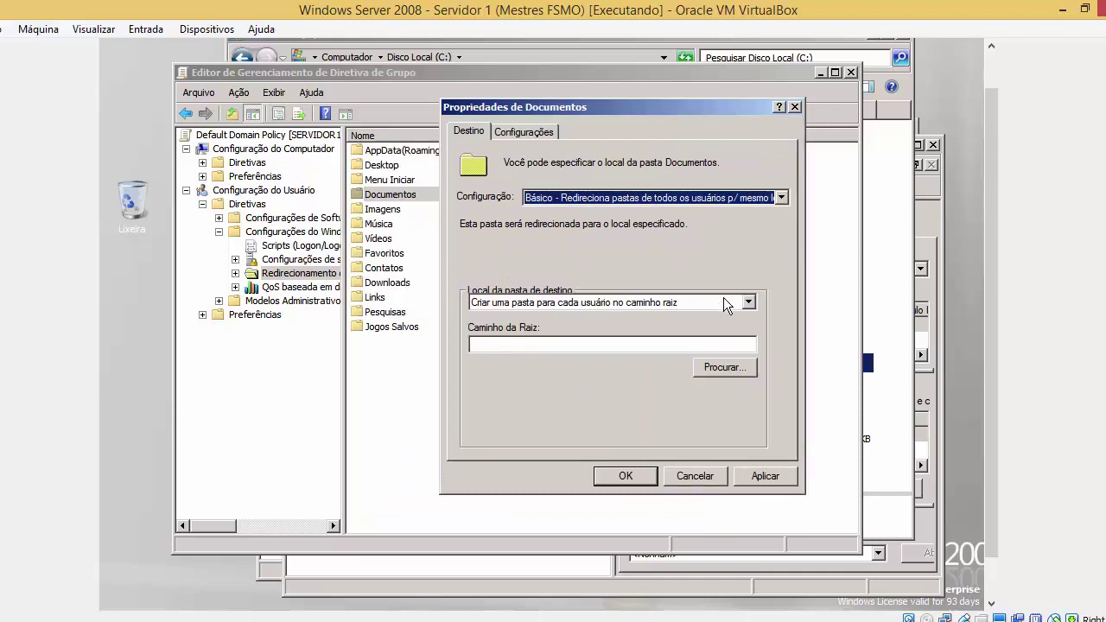
{"action": "left_click", "coordinate": [747, 304]}
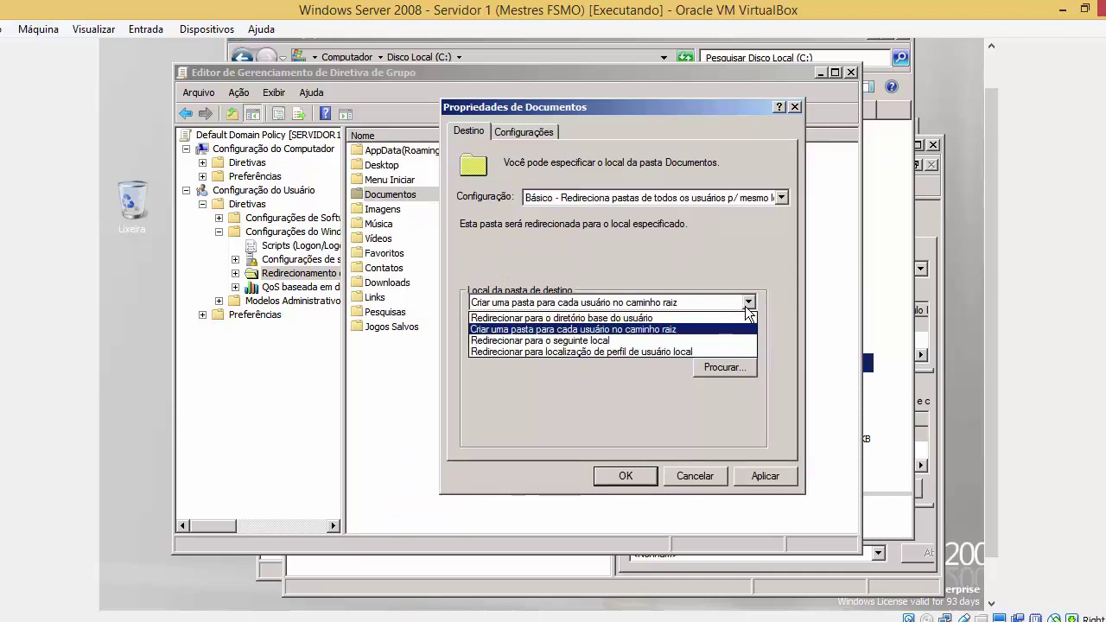
{"action": "left_click", "coordinate": [745, 304]}
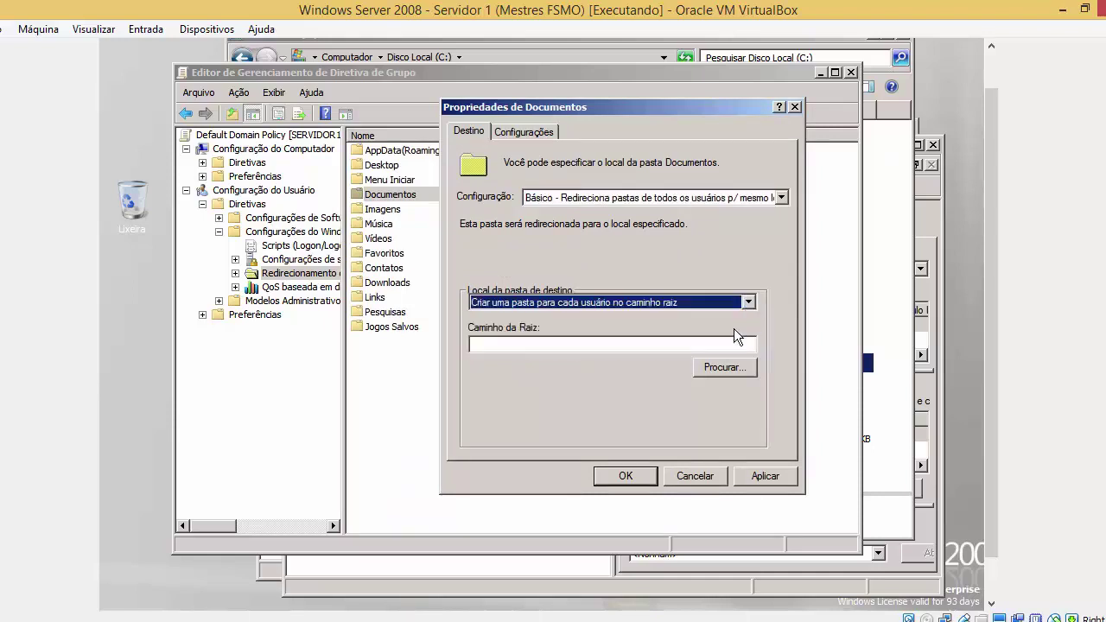
{"action": "left_click", "coordinate": [722, 341]}
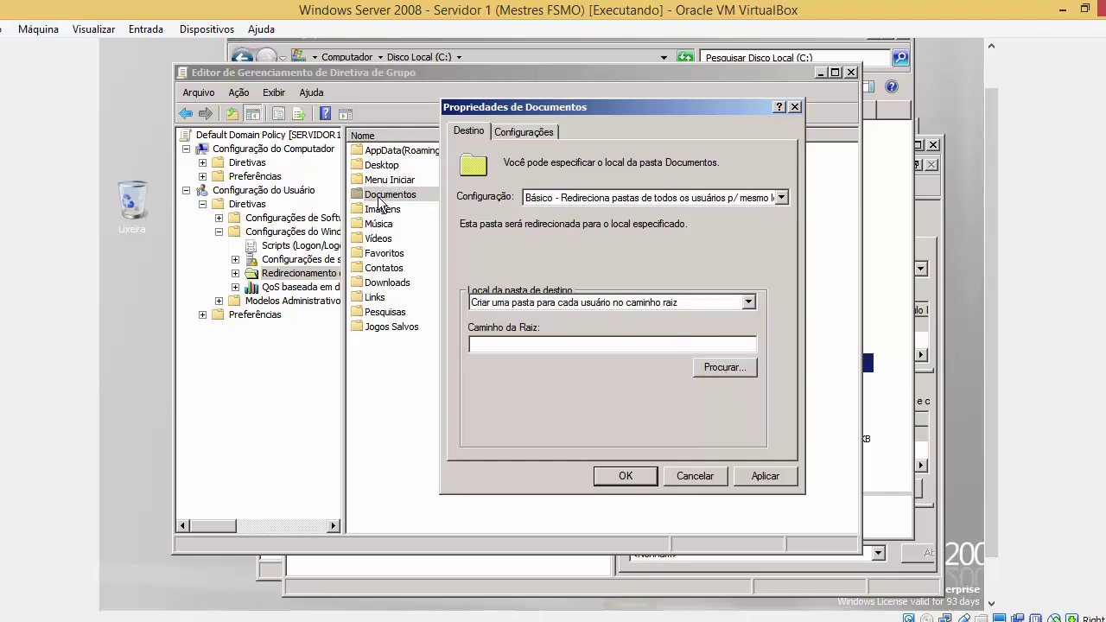
{"action": "key", "text": "super"}
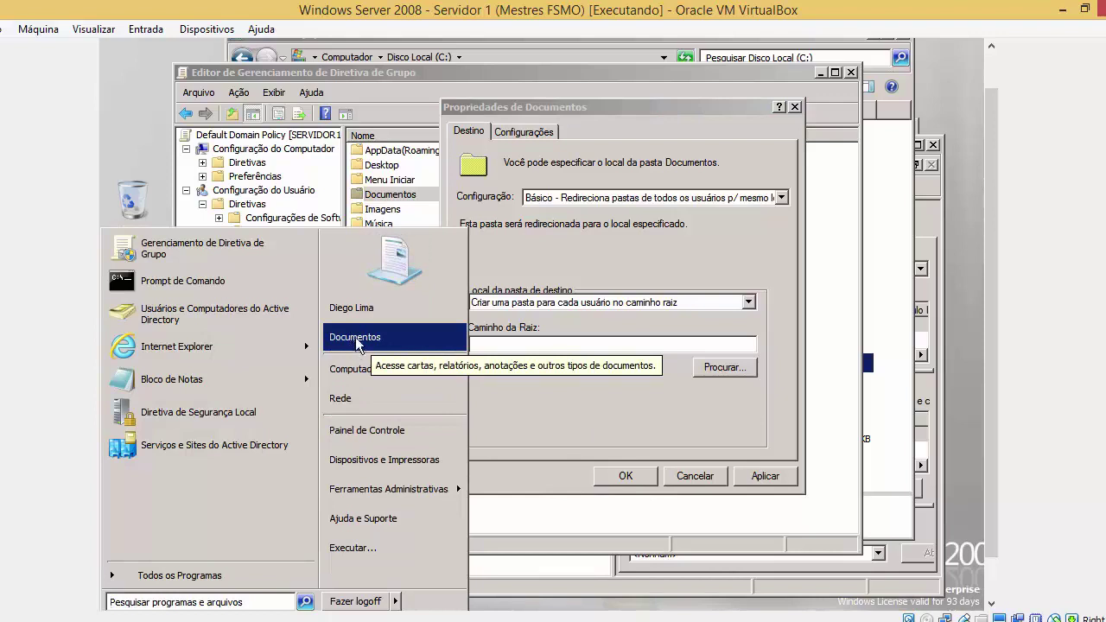
Browse to C:\PastaCompras and choose it as the root path
{"action": "left_click", "coordinate": [696, 366]}
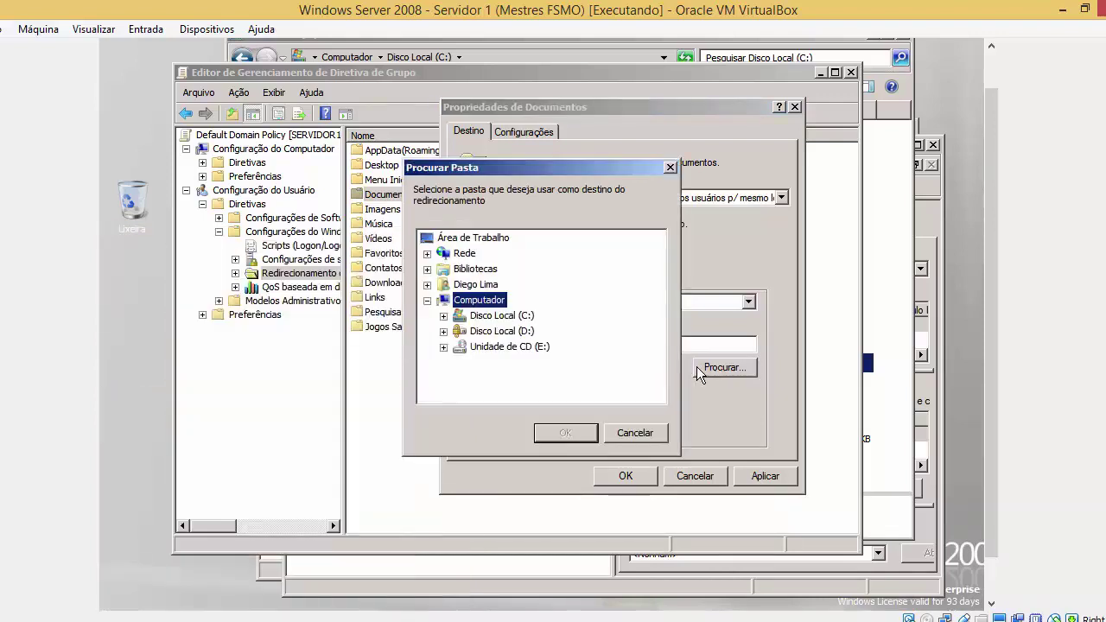
{"action": "left_click", "coordinate": [517, 318]}
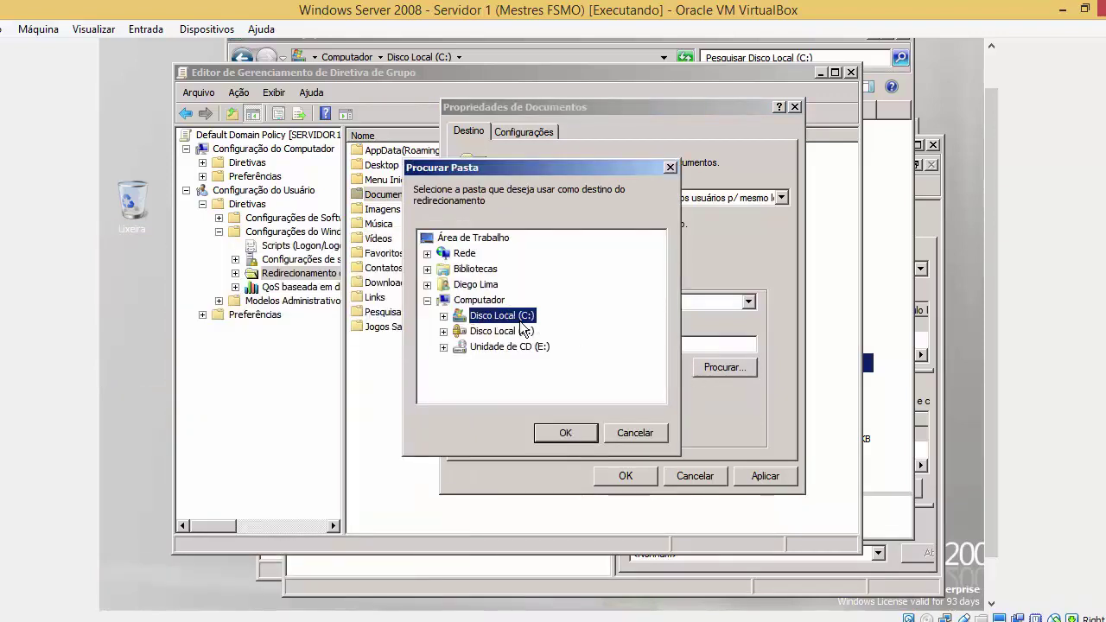
{"action": "double_click", "coordinate": [517, 318]}
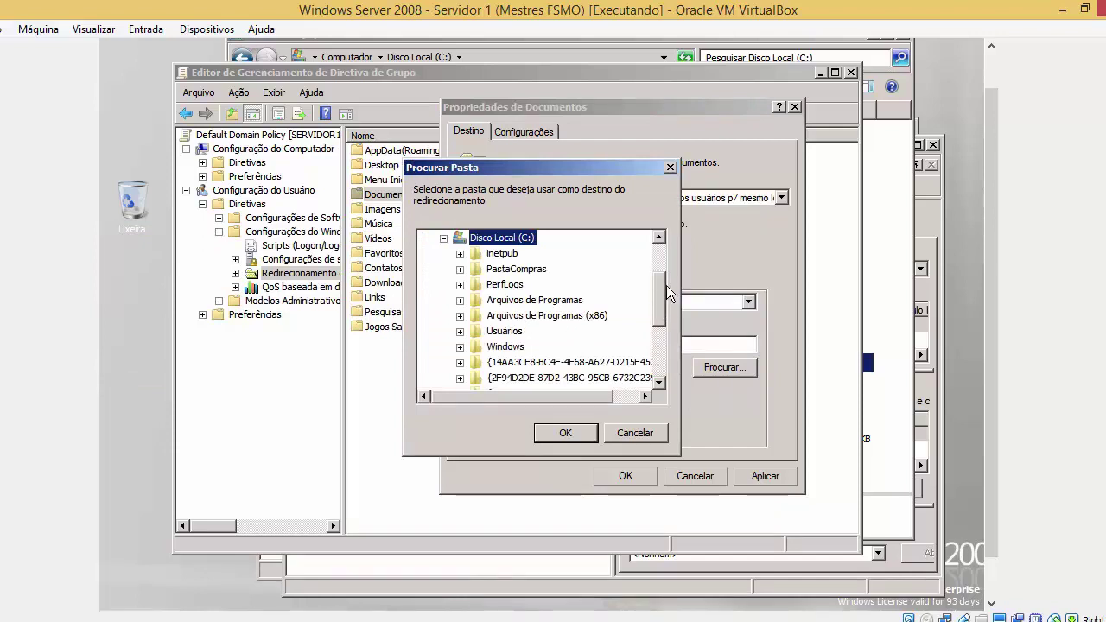
{"action": "left_click", "coordinate": [543, 272]}
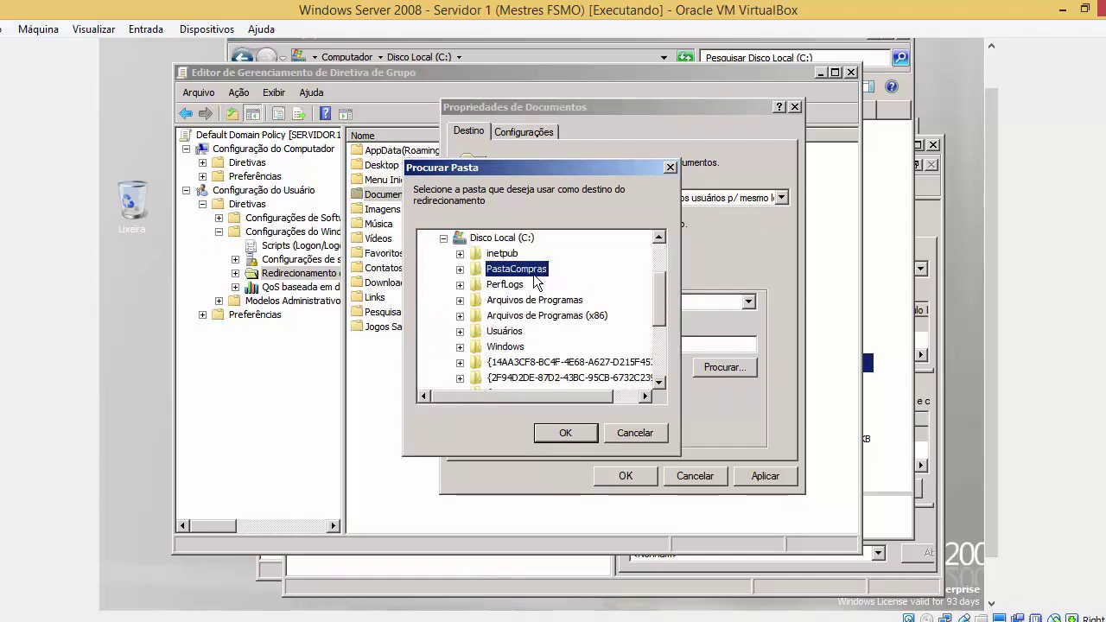
{"action": "left_click", "coordinate": [555, 428]}
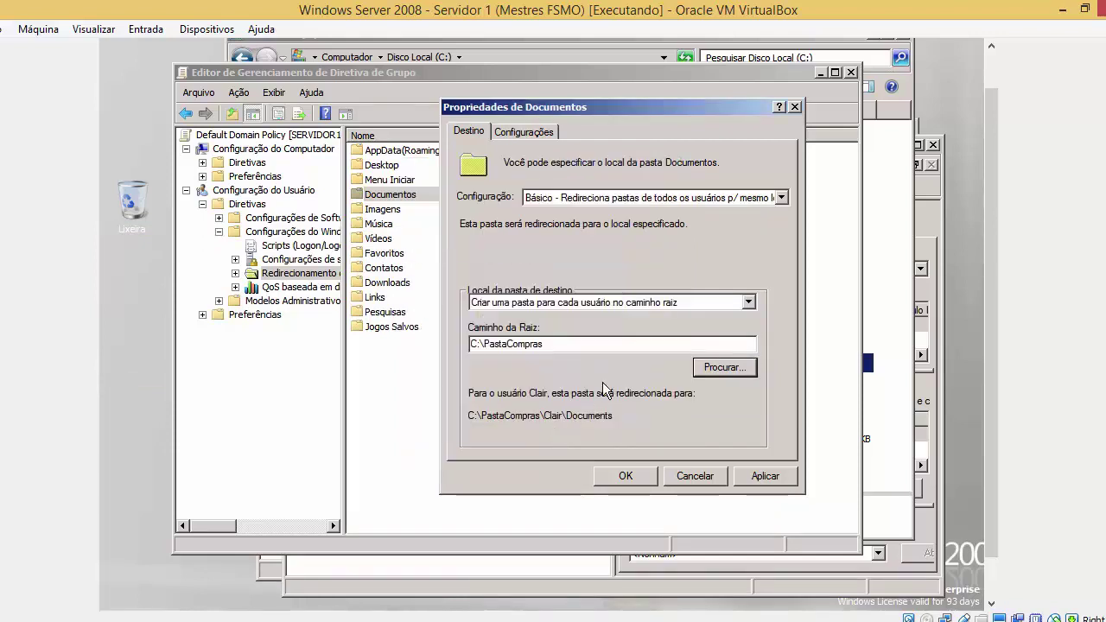
{"action": "left_click_drag", "start_coordinate": [615, 344], "coordinate": [464, 333]}
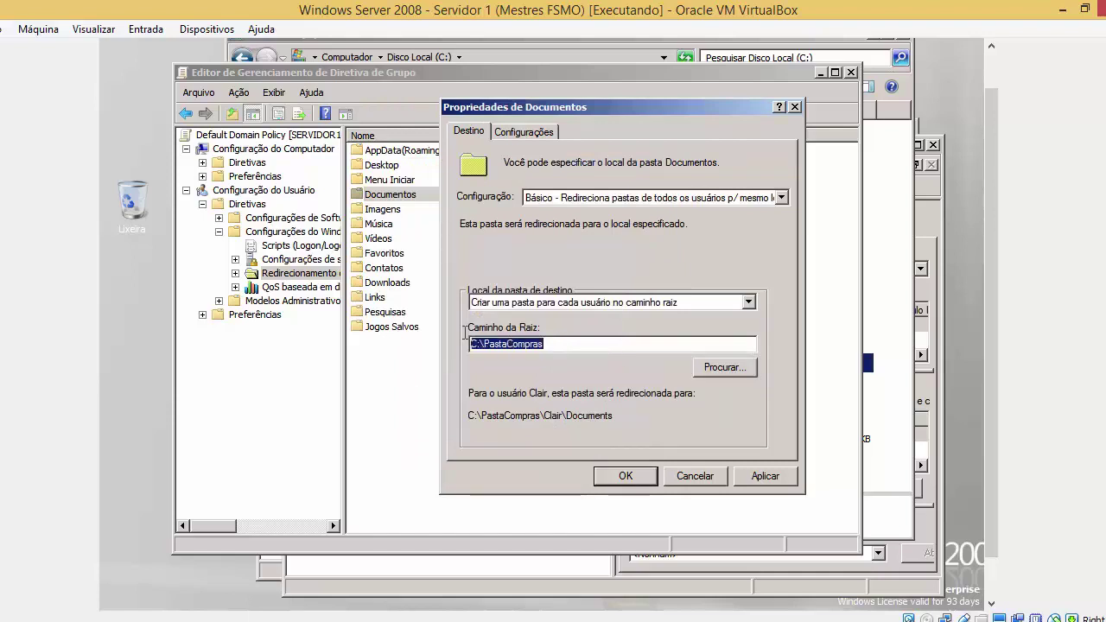
{"action": "key", "text": "super"}
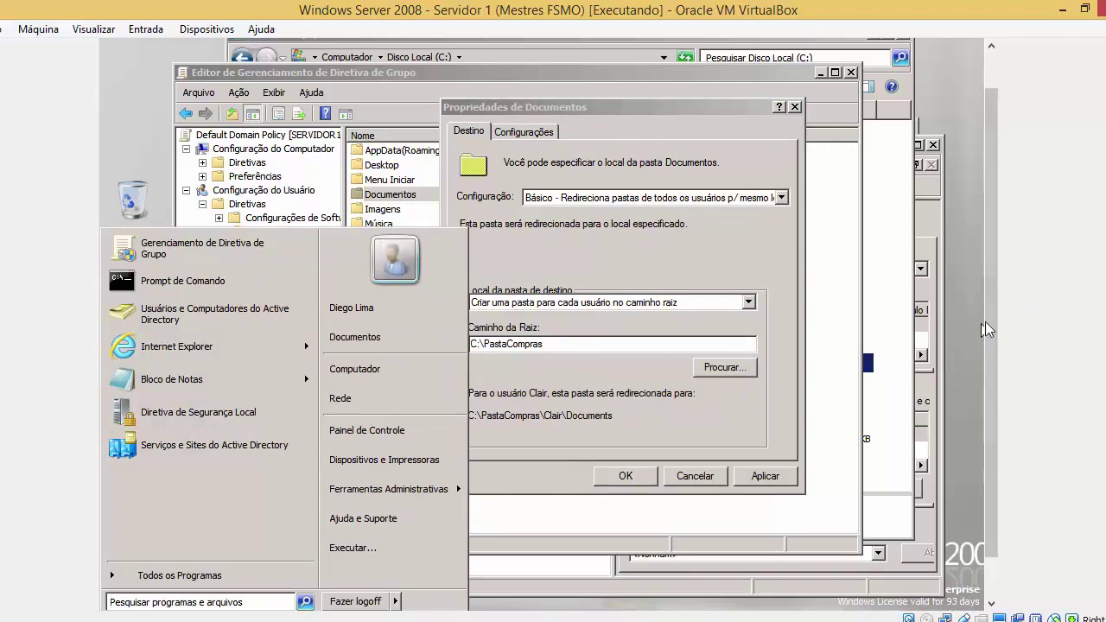
{"action": "left_click_drag", "start_coordinate": [987, 322], "coordinate": [987, 365]}
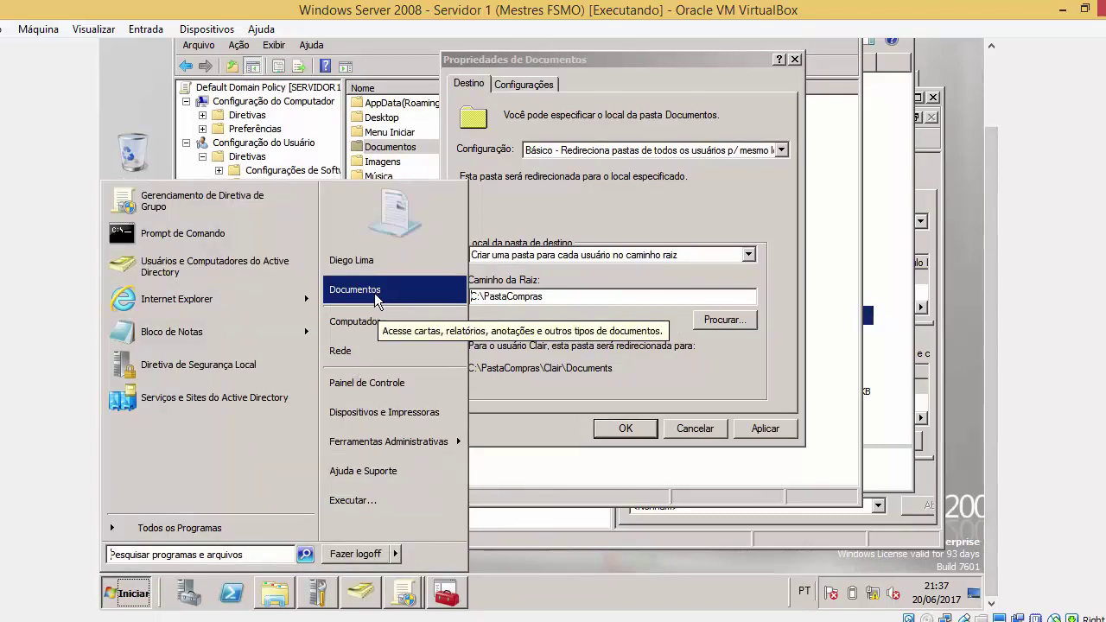
{"action": "left_click", "coordinate": [570, 303]}
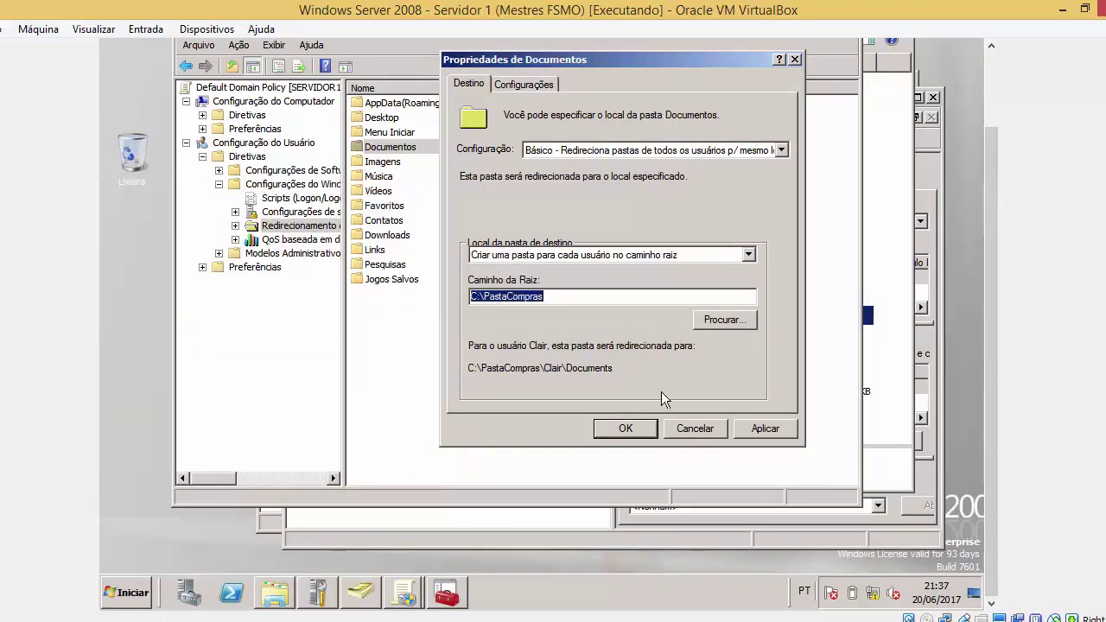
{"action": "left_click", "coordinate": [764, 430]}
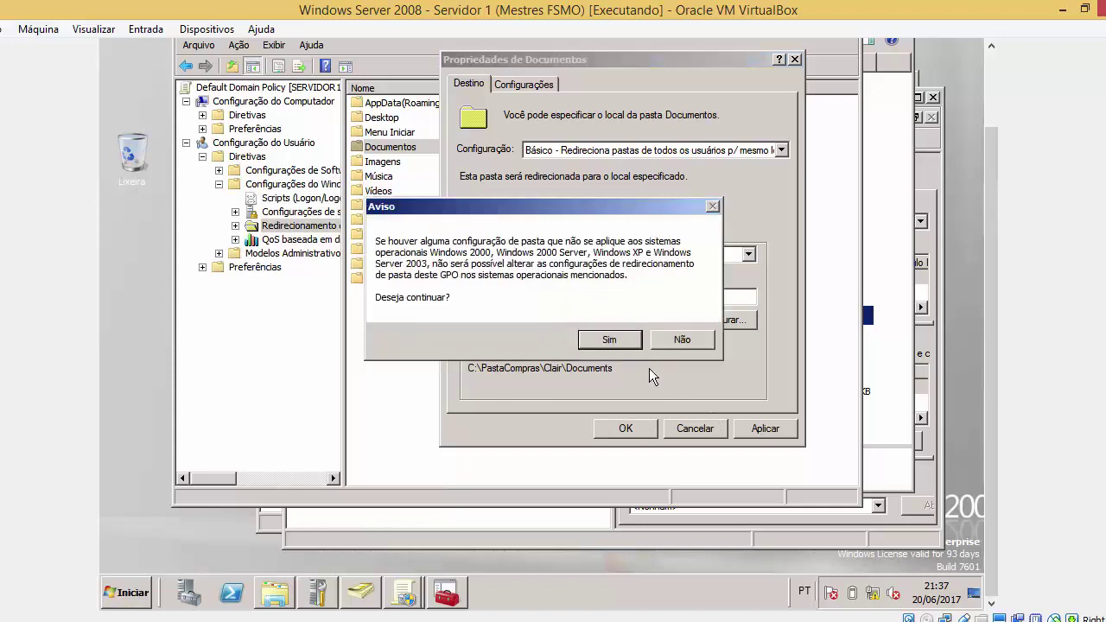
{"action": "left_click", "coordinate": [636, 344]}
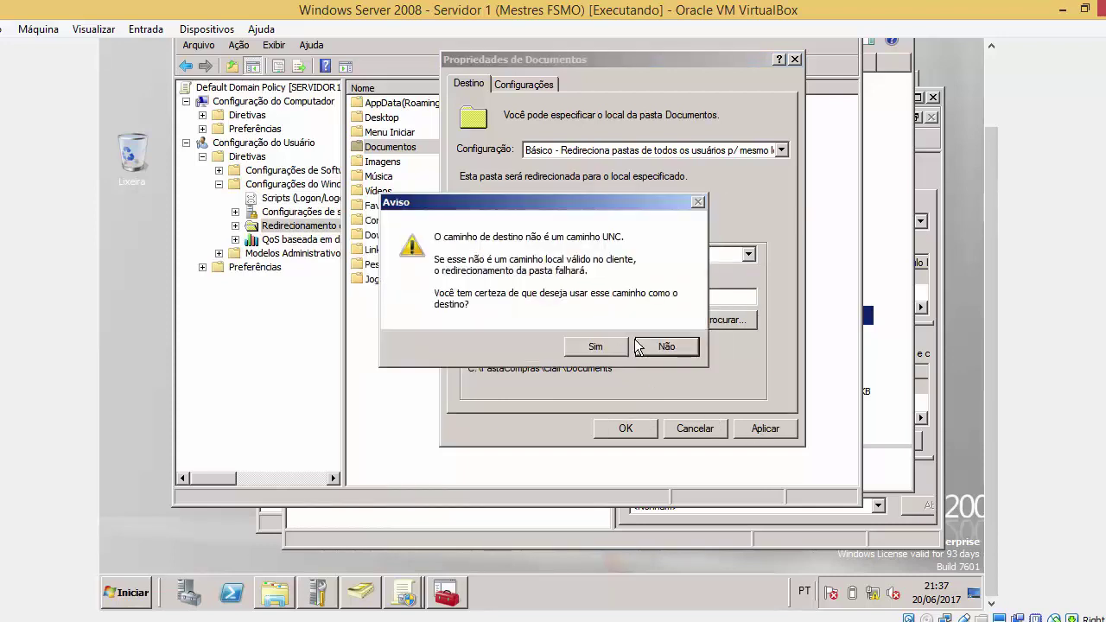
{"action": "left_click", "coordinate": [639, 345]}
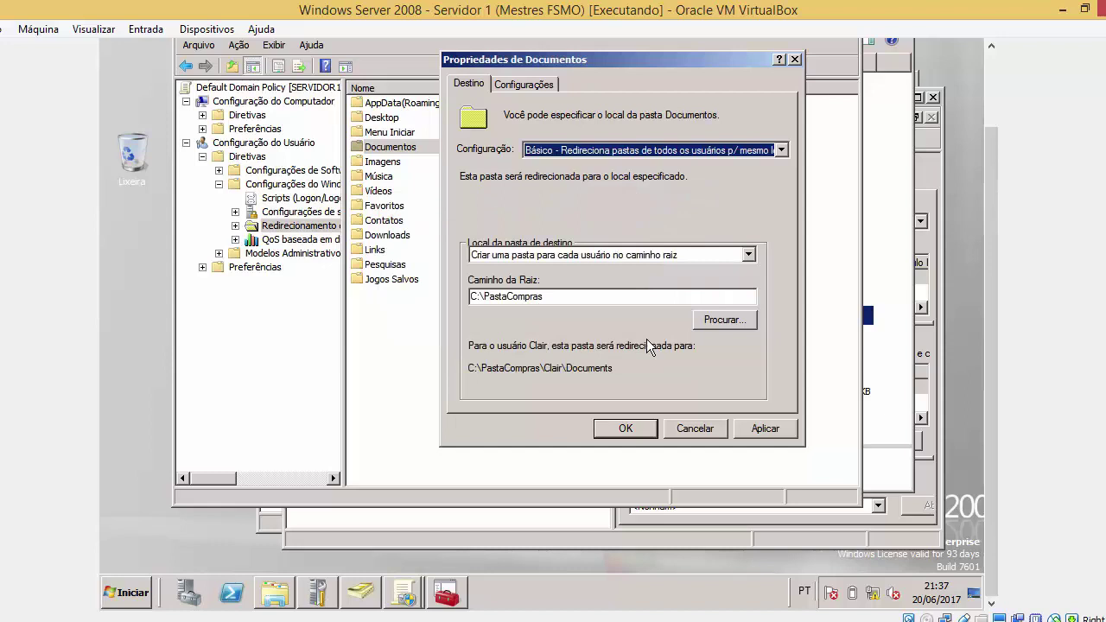
{"action": "left_click", "coordinate": [580, 295]}
{"action": "left_click_drag", "start_coordinate": [580, 295], "coordinate": [458, 298]}
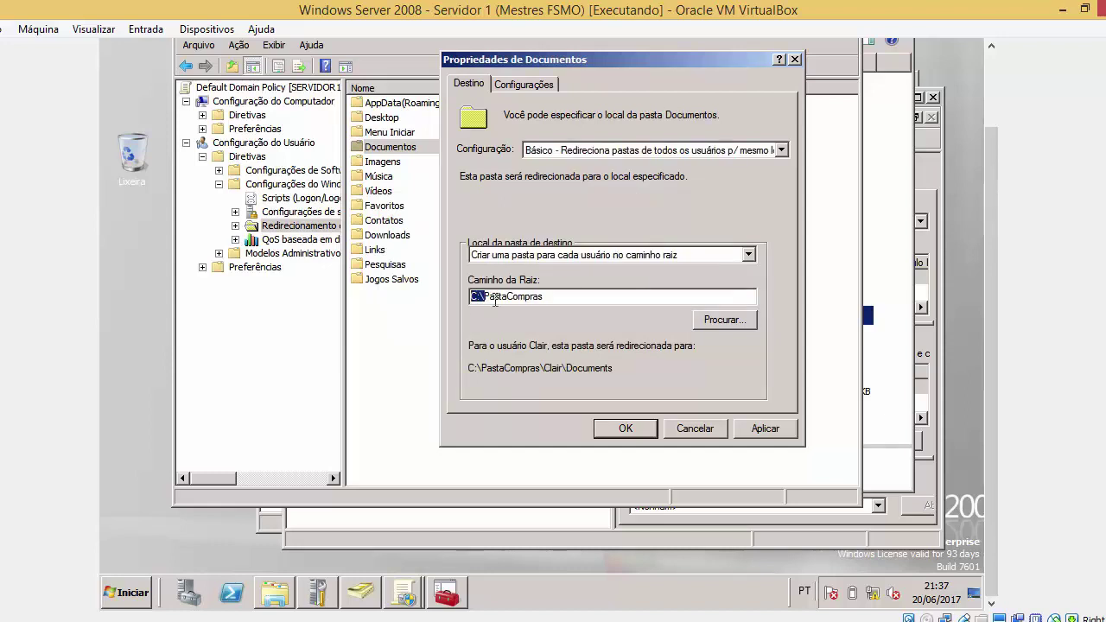
Check the drives in the Computer view, then close it
{"action": "left_click", "coordinate": [143, 594]}
{"action": "left_click", "coordinate": [521, 295]}
{"action": "left_click", "coordinate": [134, 592]}
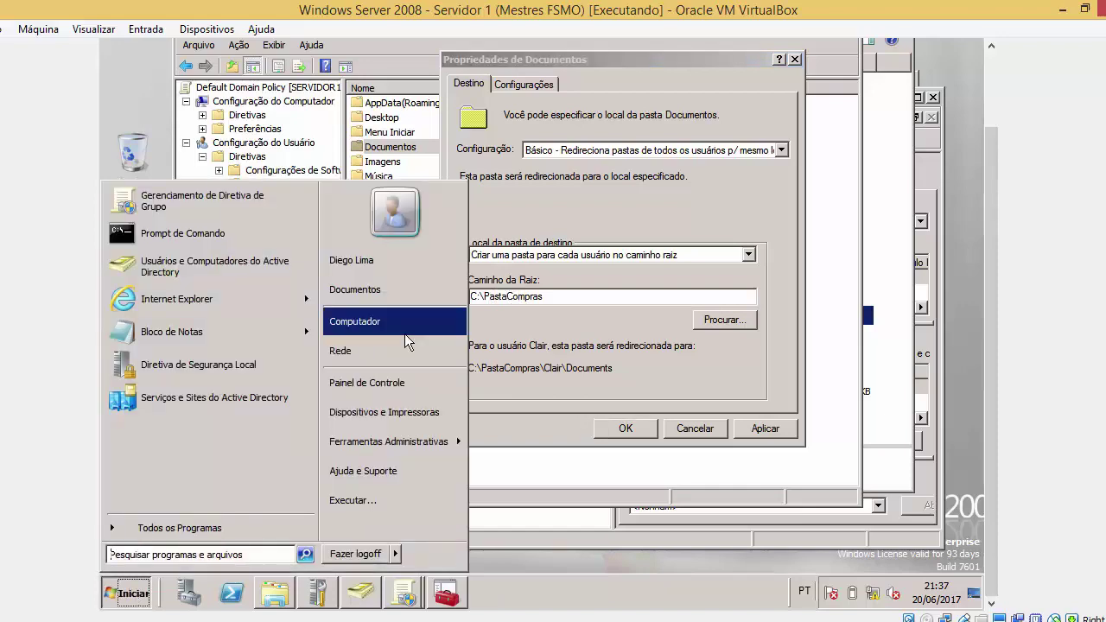
{"action": "left_click", "coordinate": [404, 331]}
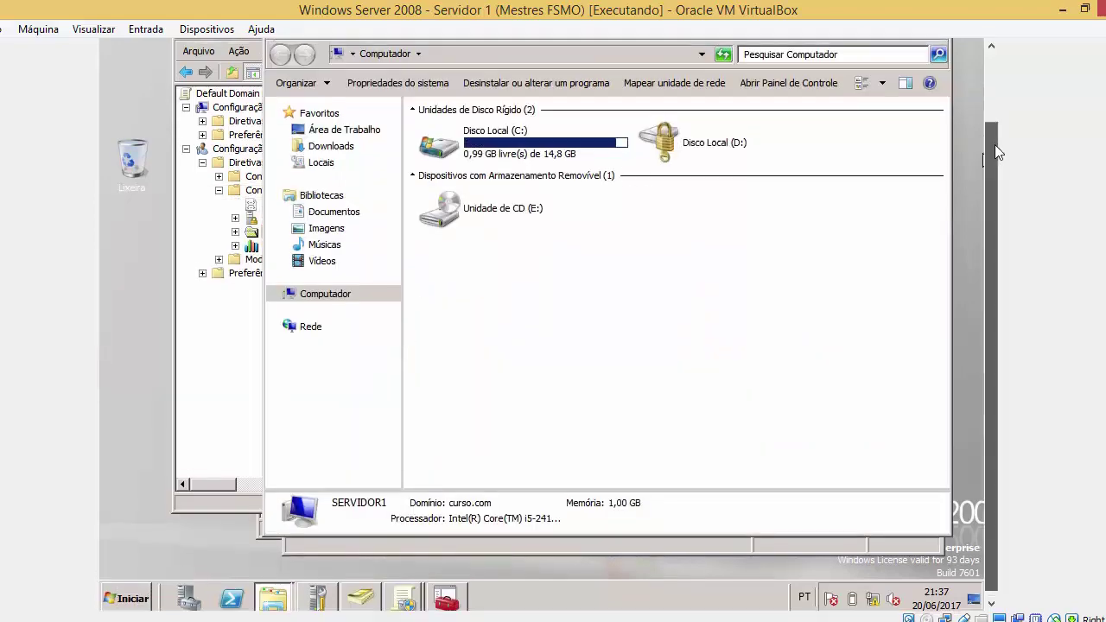
{"action": "scroll", "coordinate": [994, 144], "scroll_direction": "up", "scroll_amount": 1}
{"action": "left_click", "coordinate": [941, 62]}
Rewrite the Documentos root path as \\10.100.100.1\c$\PastaCompras
{"action": "left_click_drag", "start_coordinate": [689, 328], "coordinate": [321, 367]}
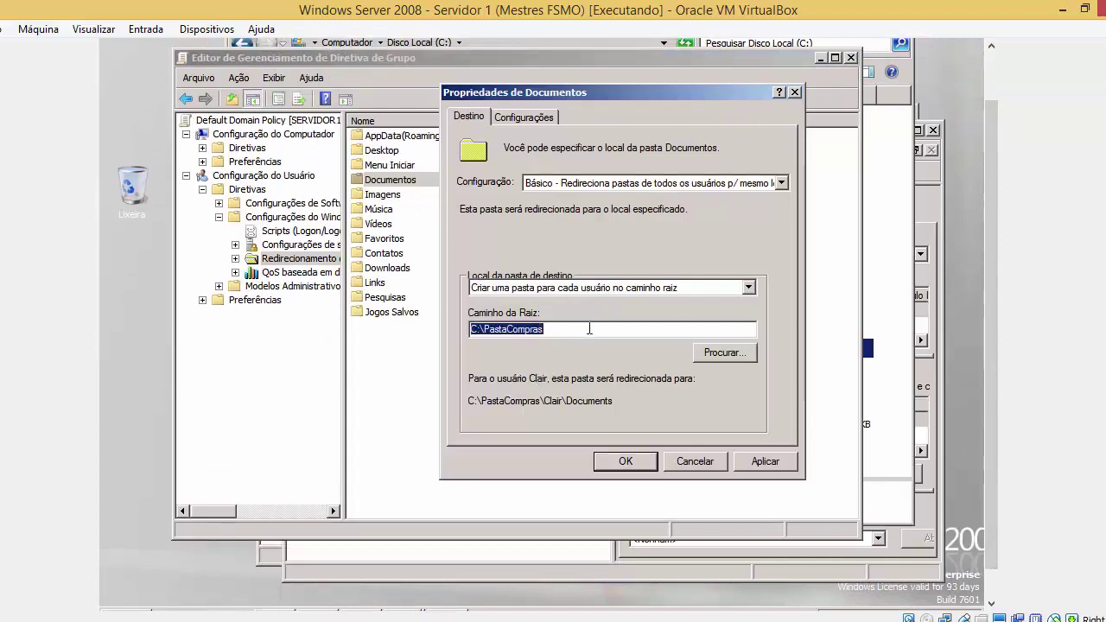
{"action": "left_click_drag", "start_coordinate": [482, 329], "coordinate": [462, 326]}
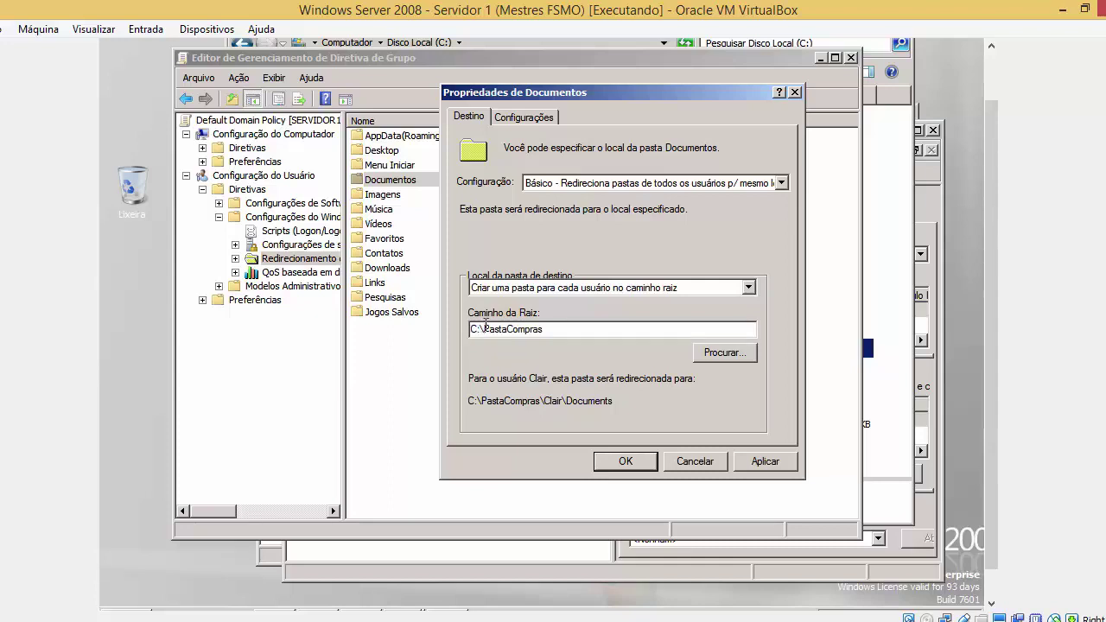
{"action": "left_click_drag", "start_coordinate": [484, 329], "coordinate": [586, 318]}
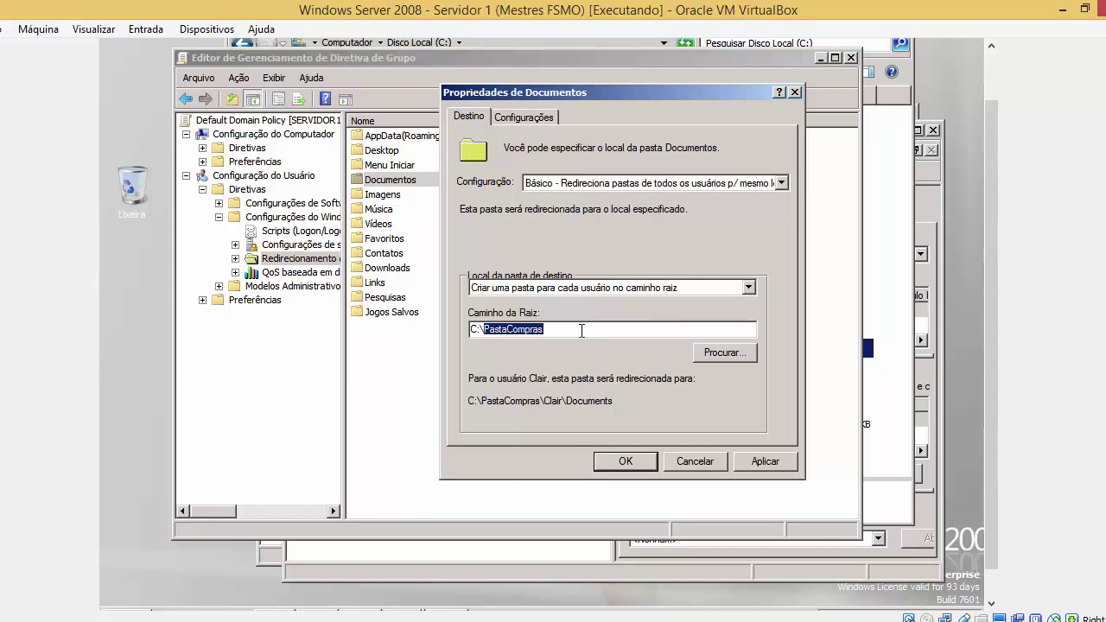
{"action": "left_click", "coordinate": [581, 330]}
{"action": "key", "text": "BackSpace"}
{"action": "key", "text": "BackSpace"}
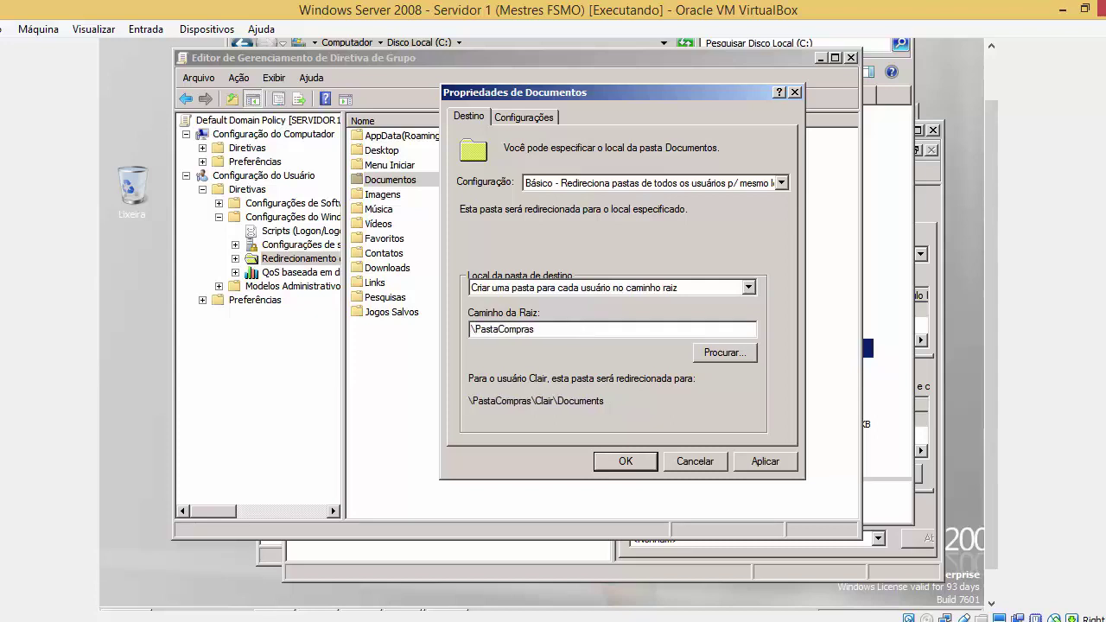
{"action": "type", "text": "\\0"}
{"action": "type", "text": ".100.100.1"}
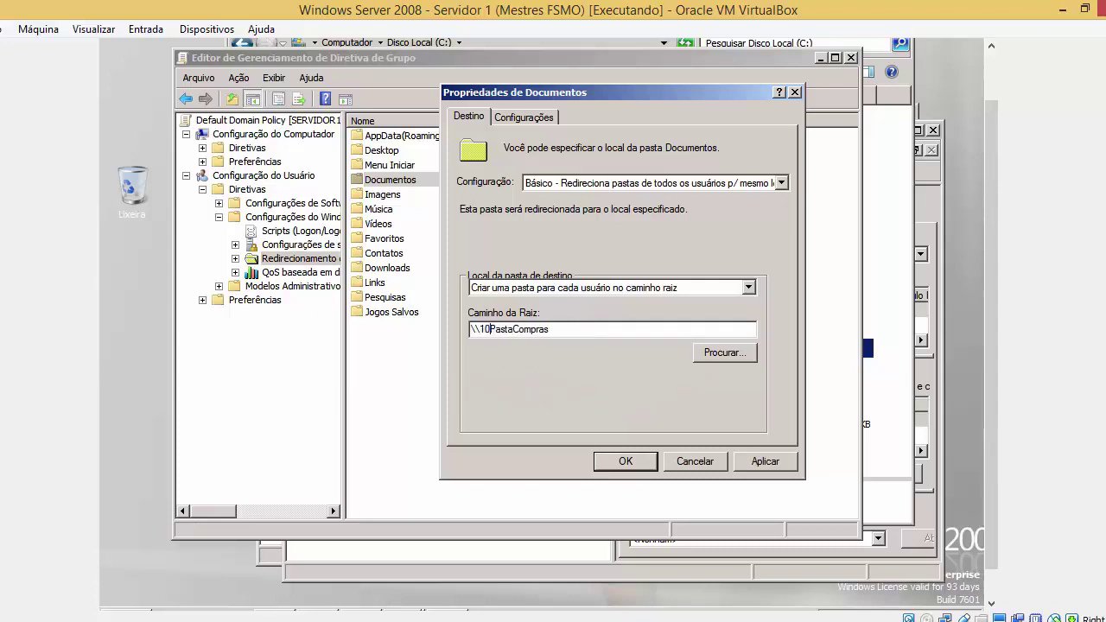
{"action": "type", "text": "\\c$"}
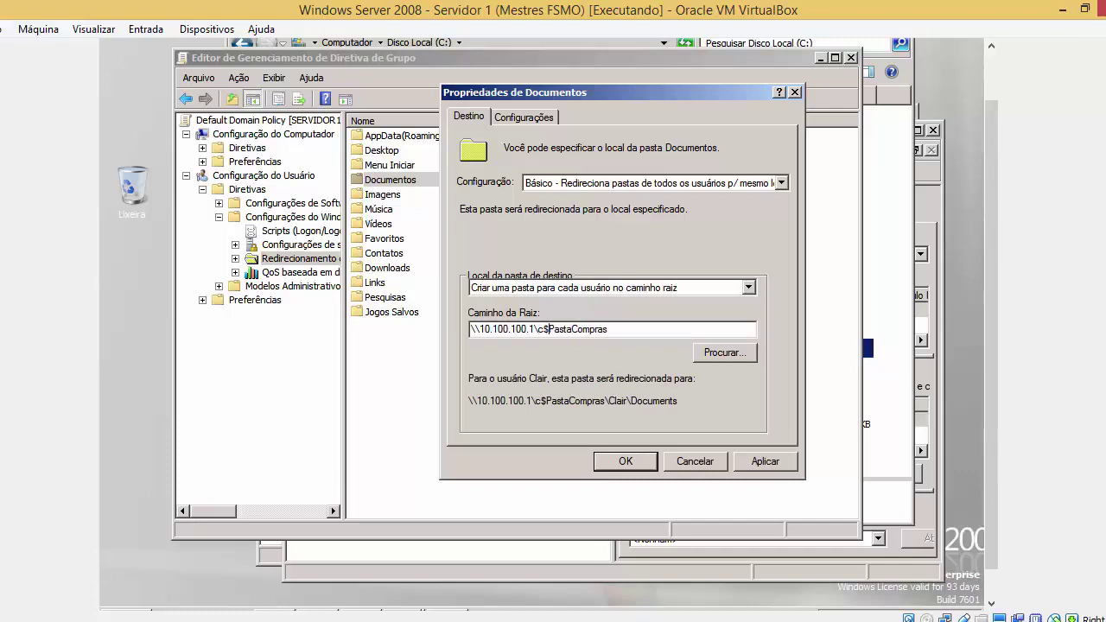
{"action": "type", "text": "\\"}
{"action": "key", "text": "super"}
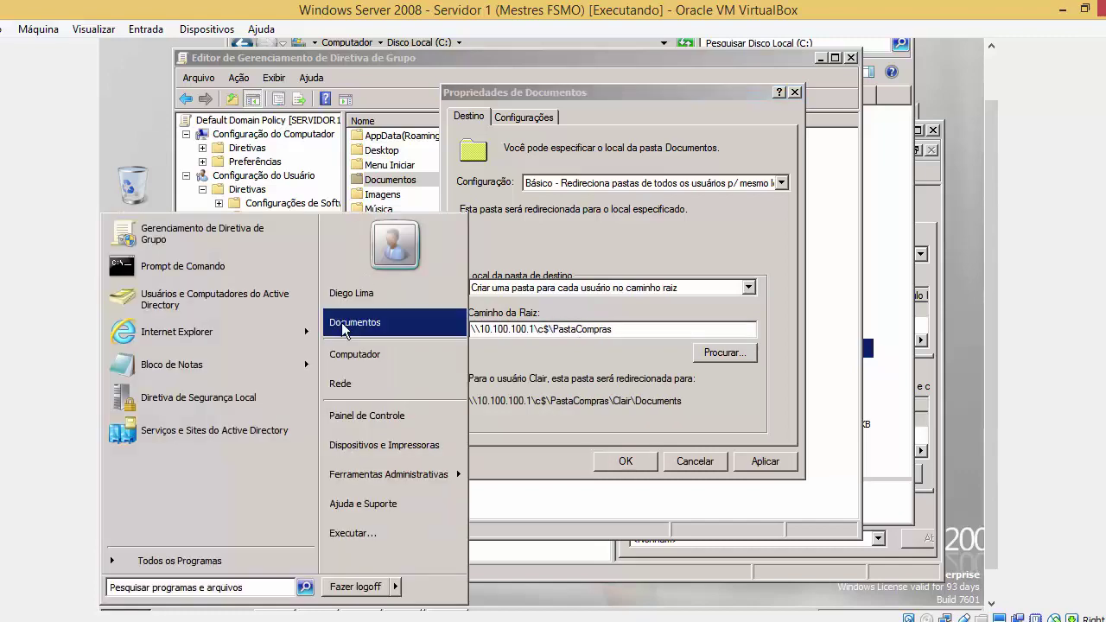
Open Local Disk (C:) and select the PastaCompras folder
{"action": "left_click", "coordinate": [354, 354]}
{"action": "double_click", "coordinate": [471, 190]}
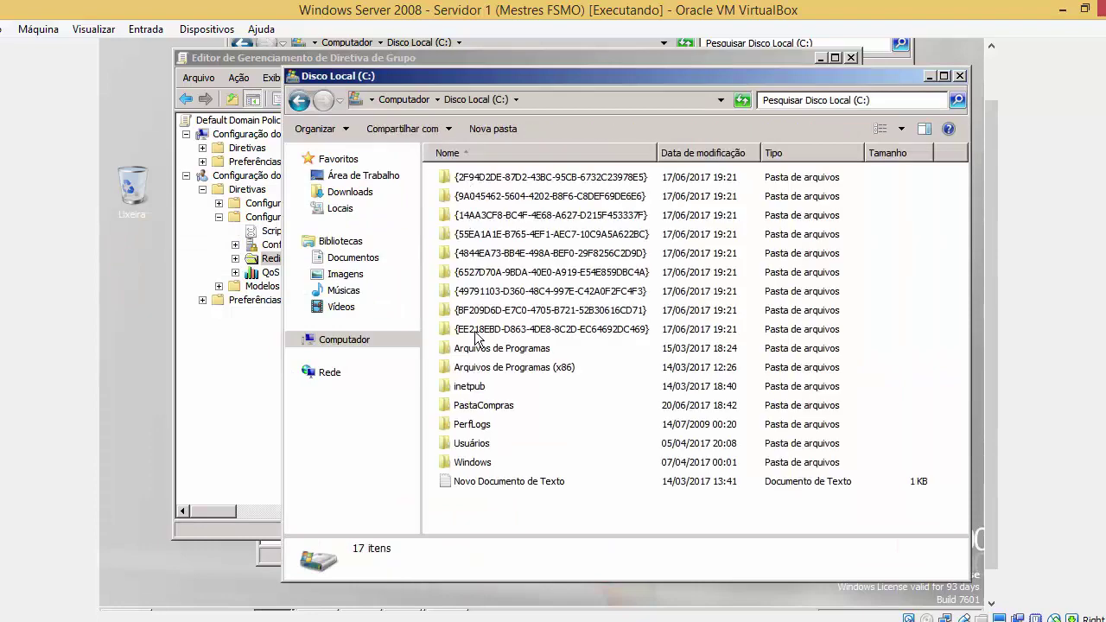
{"action": "left_click", "coordinate": [481, 413]}
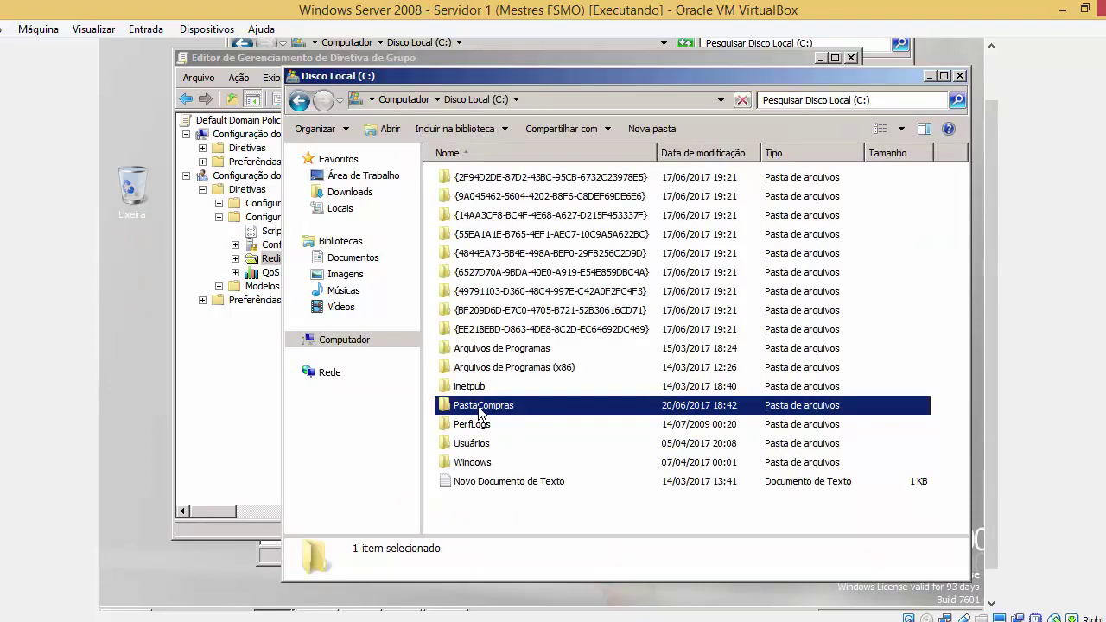
Run ipconfig in a Command Prompt to confirm the server address 10.100.100.1
{"action": "key", "text": "super"}
{"action": "left_click", "coordinate": [214, 273]}
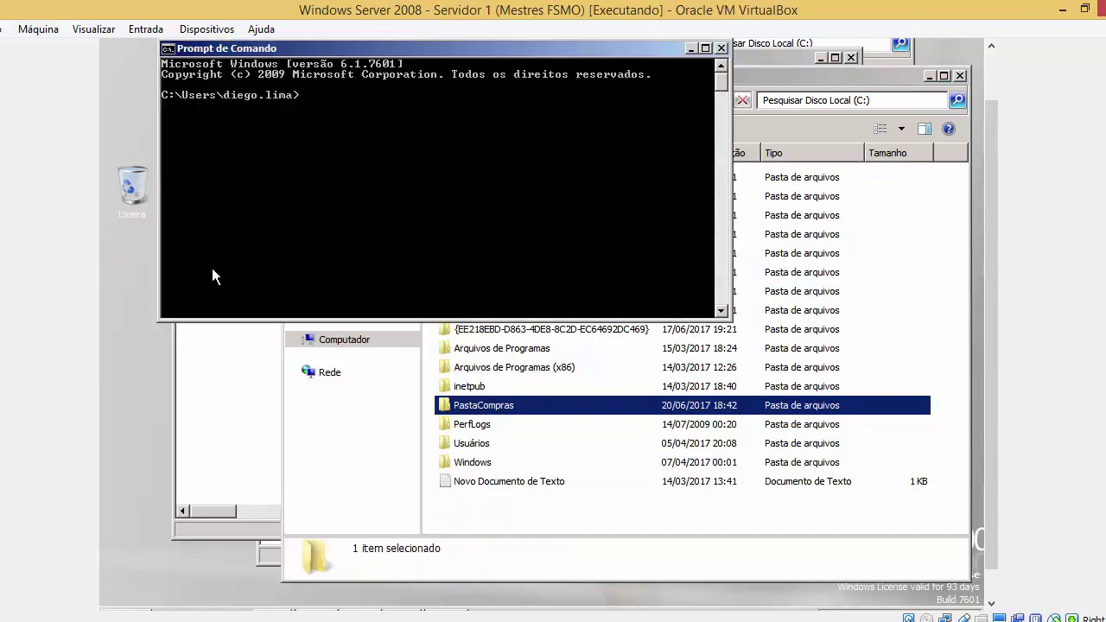
{"action": "type", "text": "ipo"}
{"action": "key", "text": "BackSpace"}
{"action": "type", "text": "congi"}
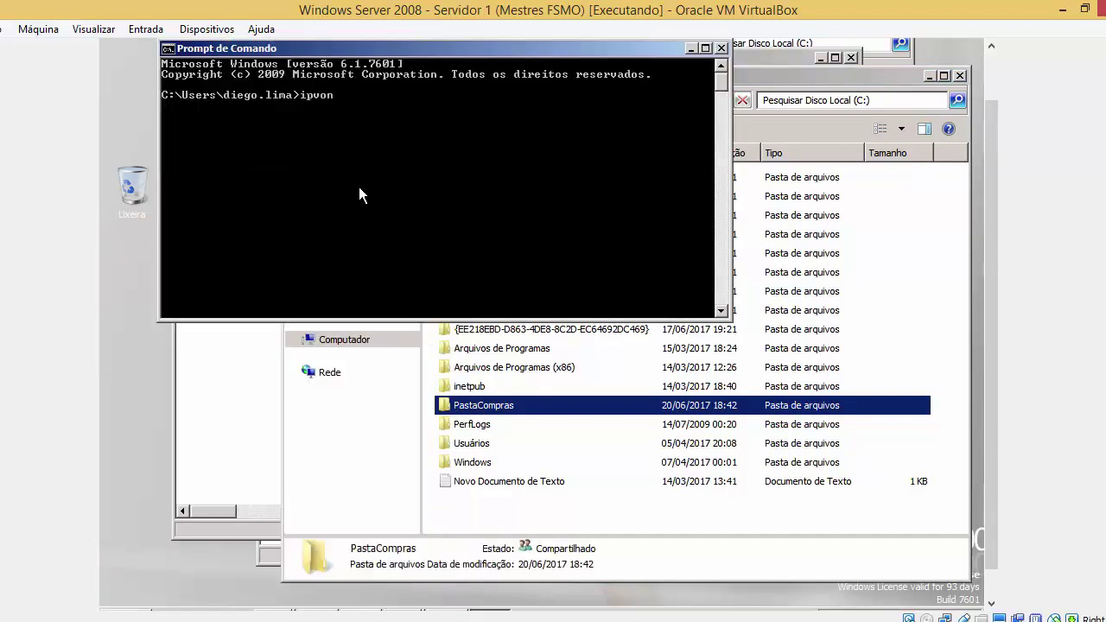
{"action": "key", "text": "BackSpace"}
{"action": "key", "text": "BackSpace"}
{"action": "type", "text": "fig"}
{"action": "key", "text": "Return"}
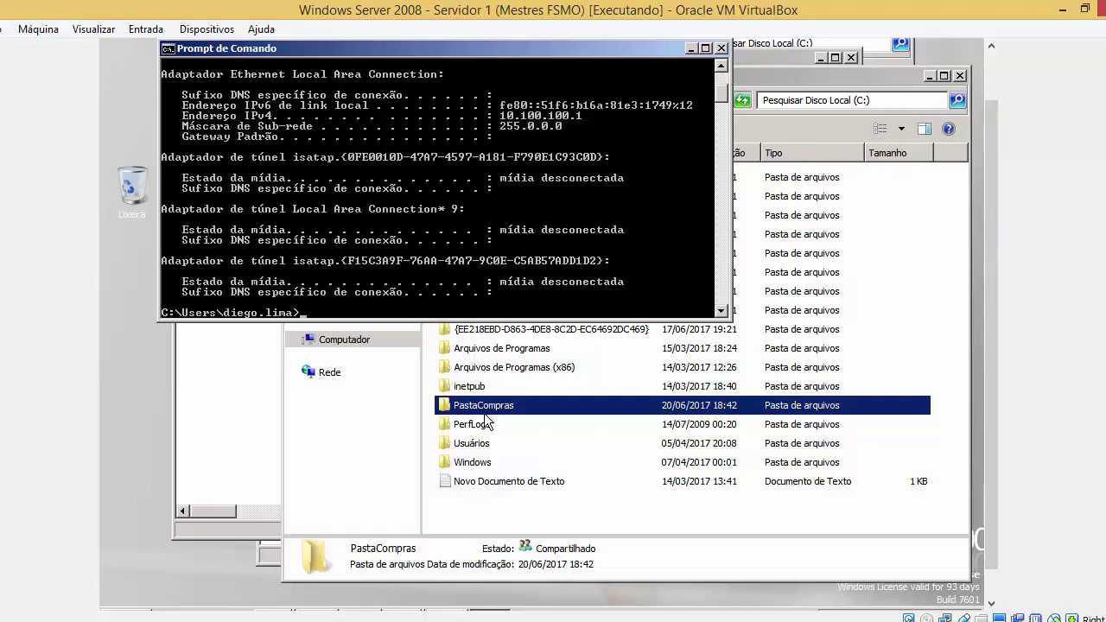
{"action": "left_click", "coordinate": [751, 130]}
Open \\10.100.100.1\c$\PastaCompras in Explorer, copy its path, and close the window
{"action": "left_click", "coordinate": [652, 102]}
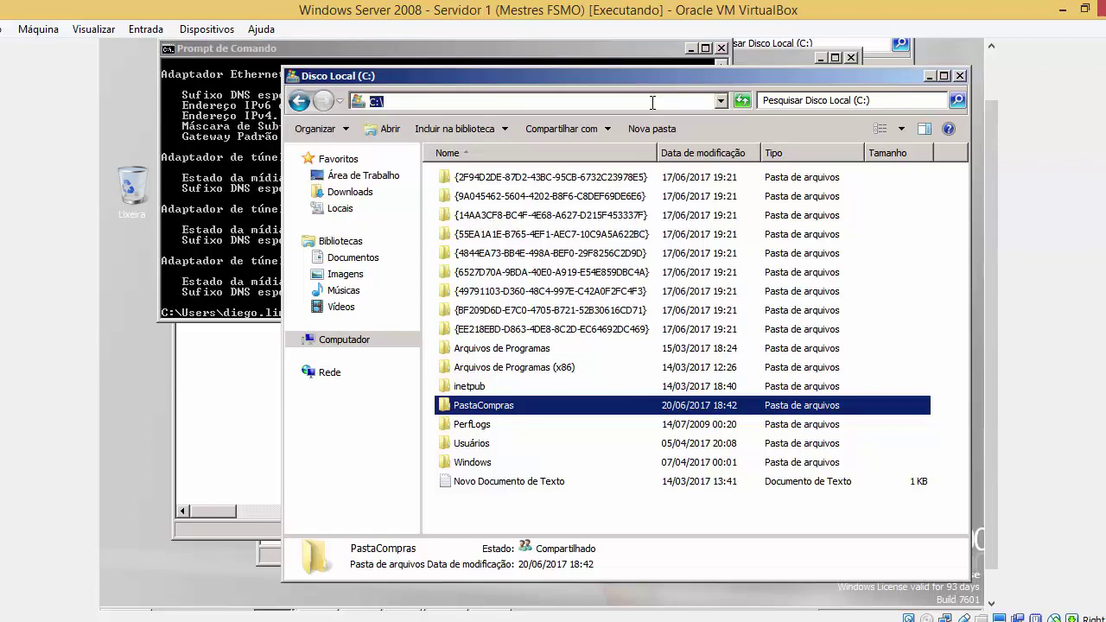
{"action": "type", "text": "10.100."}
{"action": "key", "text": "BackSpace"}
{"action": "key", "text": "BackSpace"}
{"action": "key", "text": "BackSpace"}
{"action": "key", "text": "BackSpace"}
{"action": "key", "text": "BackSpace"}
{"action": "key", "text": "BackSpace"}
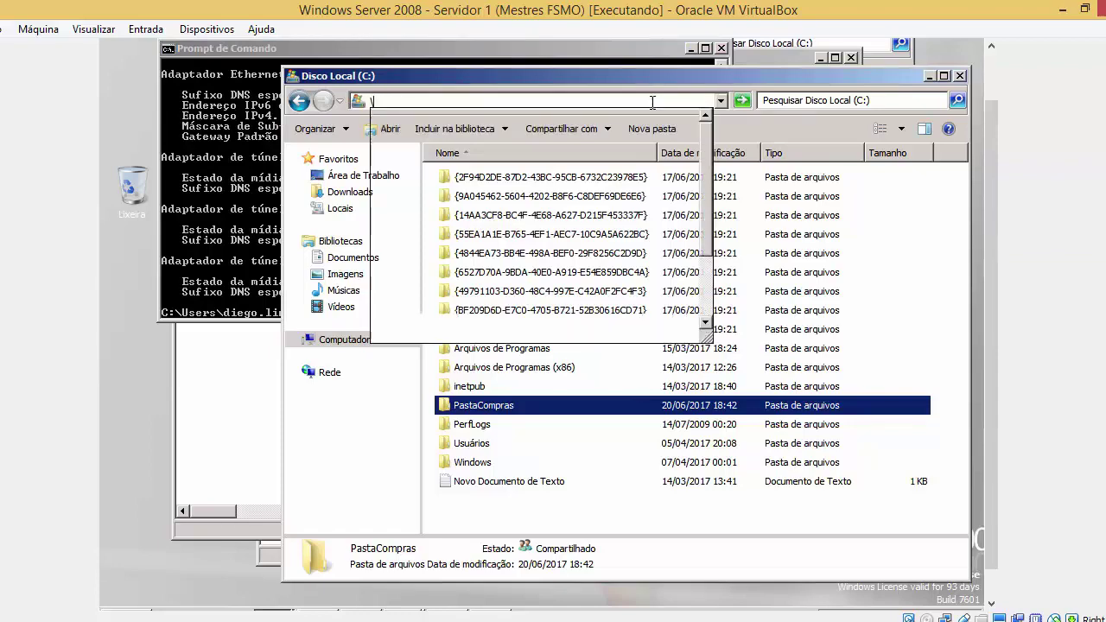
{"action": "type", "text": "\\10.100.100."}
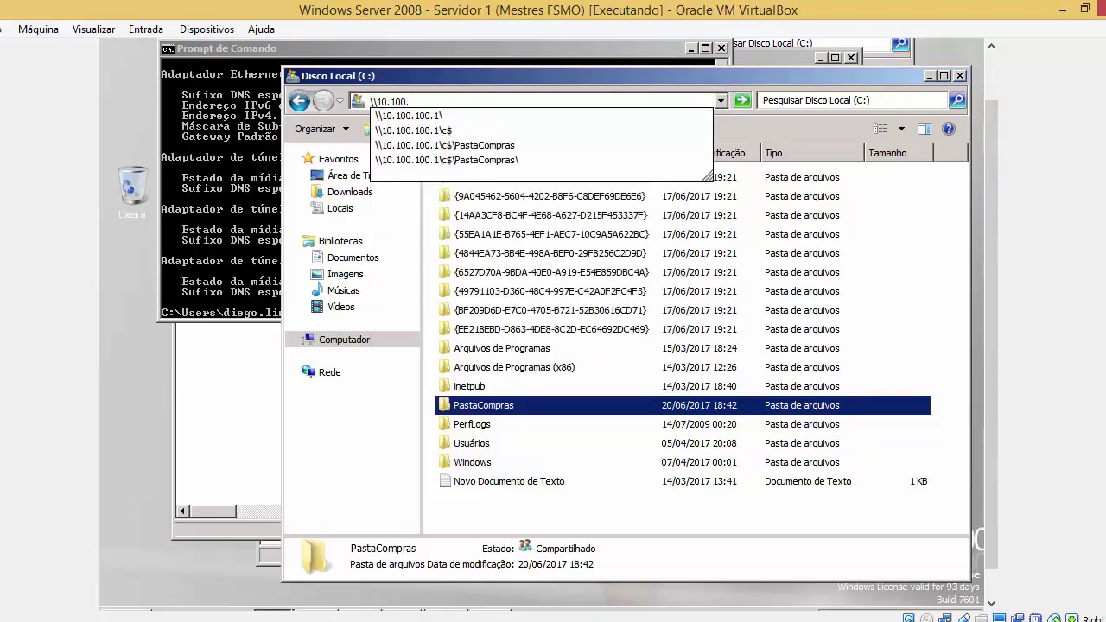
{"action": "key", "text": "Down"}
{"action": "key", "text": "Down"}
{"action": "key", "text": "Down"}
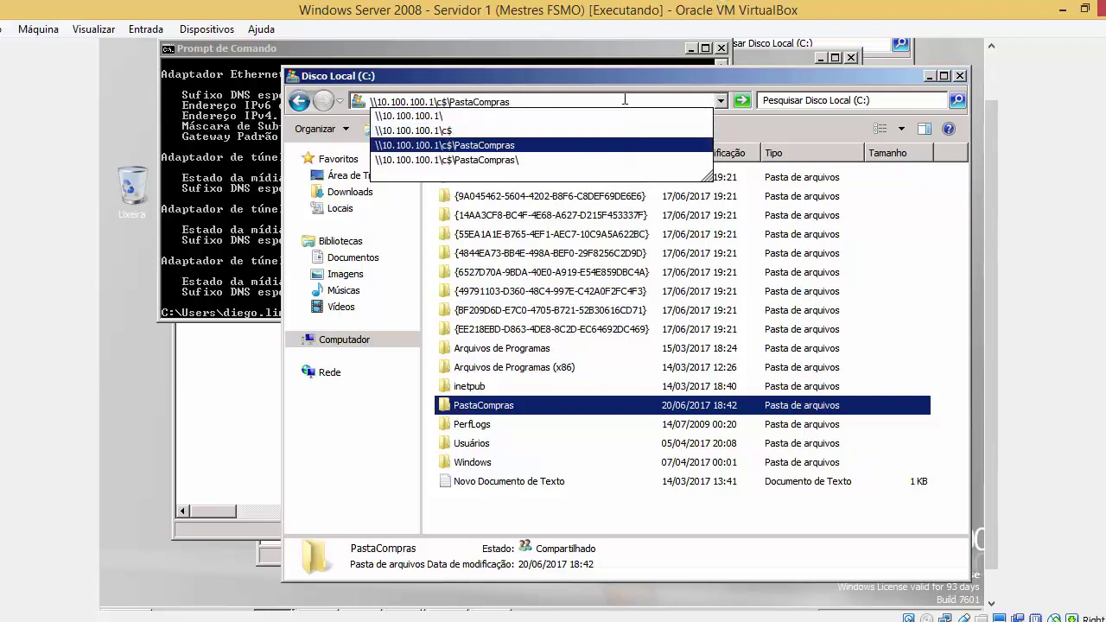
{"action": "left_click_drag", "start_coordinate": [624, 100], "coordinate": [372, 101]}
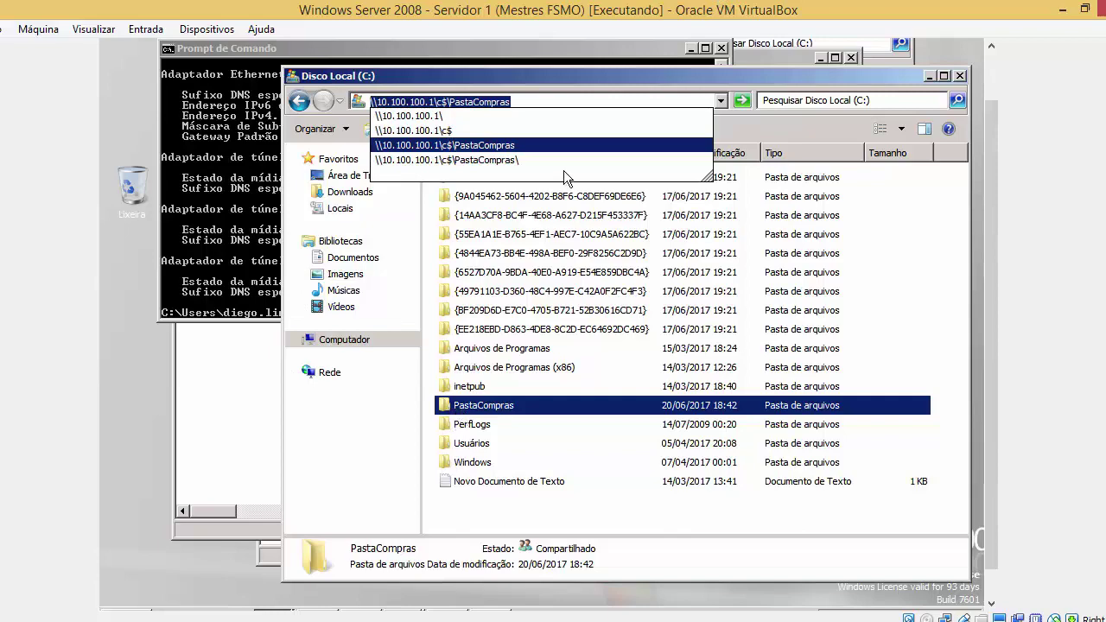
{"action": "key", "text": "Return"}
{"action": "left_click", "coordinate": [633, 100]}
{"action": "key", "text": "ctrl+c"}
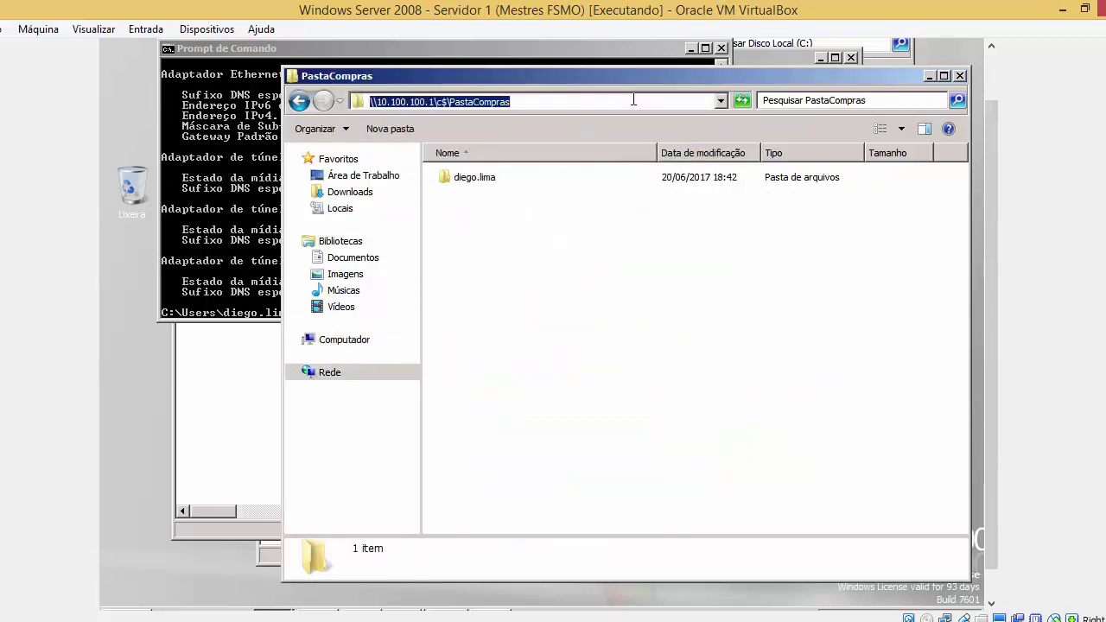
{"action": "left_click", "coordinate": [959, 76]}
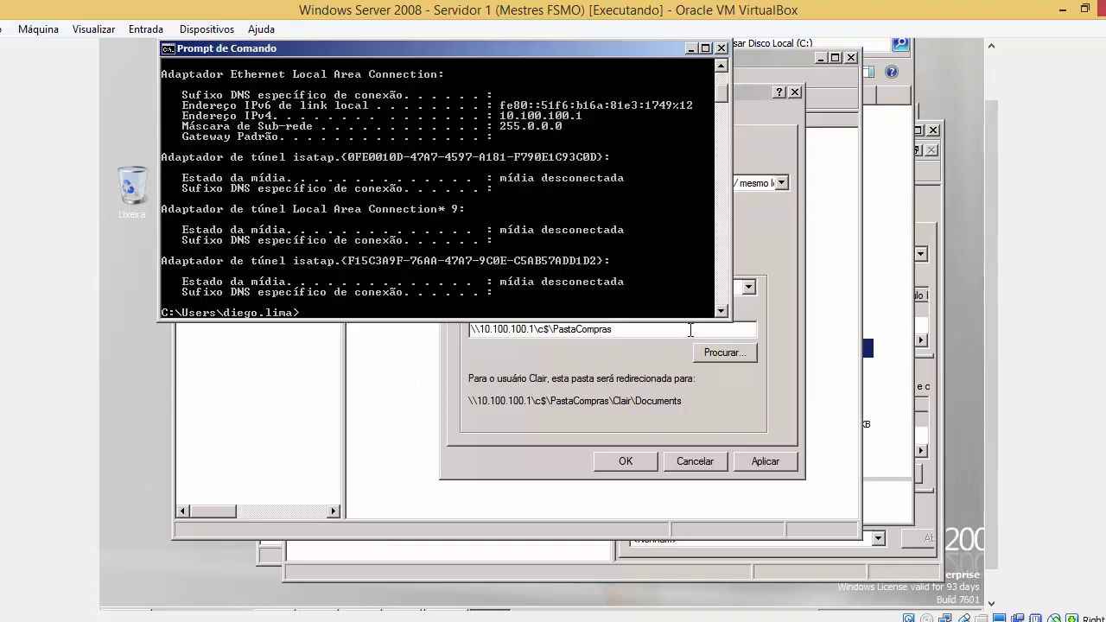
Paste \\10.100.100.1\c$\PastaCompras as the Documentos root path and apply it, accepting the warning
{"action": "left_click", "coordinate": [690, 329]}
{"action": "key", "text": "ctrl+v"}
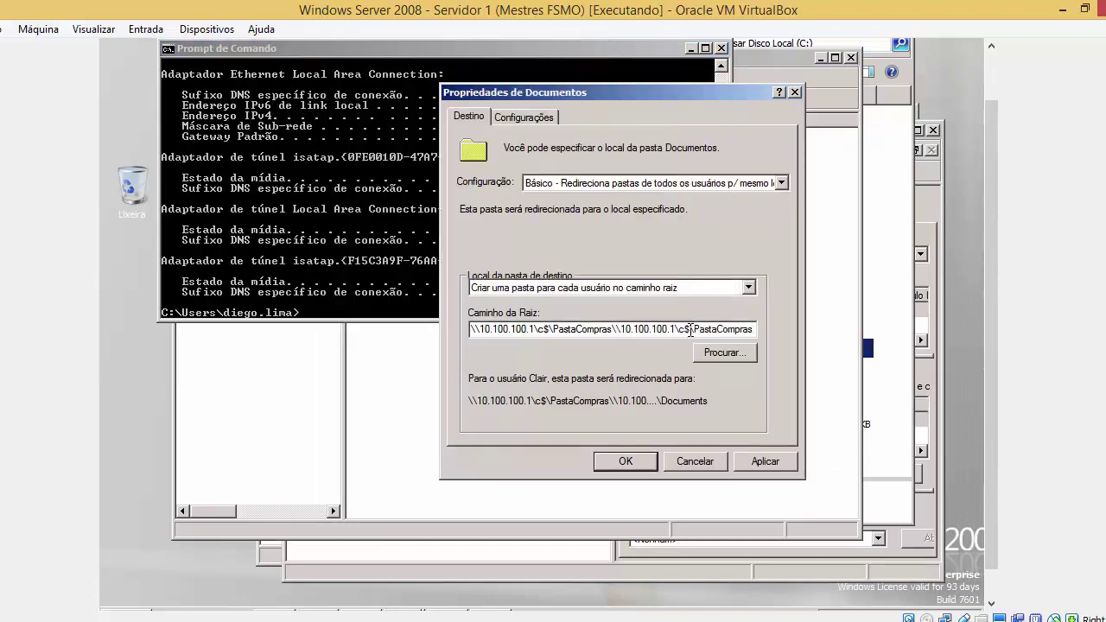
{"action": "key", "text": "BackSpace"}
{"action": "key", "text": "BackSpace"}
{"action": "key", "text": "BackSpace"}
{"action": "key", "text": "BackSpace"}
{"action": "key", "text": "BackSpace"}
{"action": "key", "text": "BackSpace"}
{"action": "key", "text": "BackSpace"}
{"action": "key", "text": "BackSpace"}
{"action": "key", "text": "BackSpace"}
{"action": "key", "text": "BackSpace"}
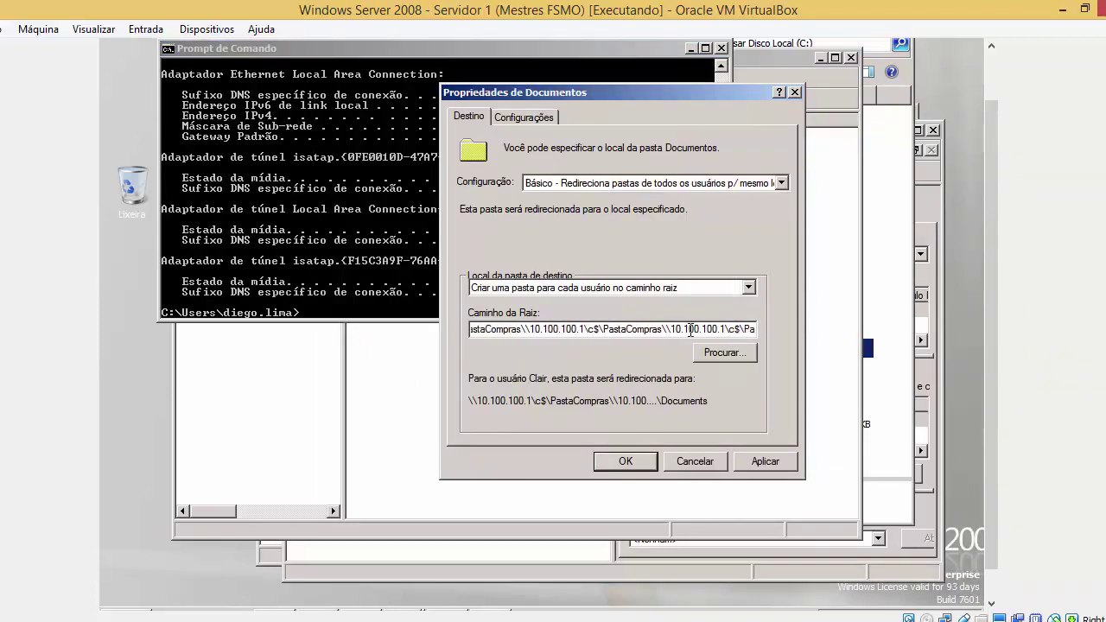
{"action": "key", "text": "BackSpace"}
{"action": "key", "text": "BackSpace"}
{"action": "key", "text": "BackSpace"}
{"action": "key", "text": "BackSpace"}
{"action": "key", "text": "BackSpace"}
{"action": "key", "text": "BackSpace"}
{"action": "key", "text": "BackSpace"}
{"action": "key", "text": "BackSpace"}
{"action": "key", "text": "BackSpace"}
{"action": "key", "text": "BackSpace"}
{"action": "key", "text": "BackSpace"}
{"action": "key", "text": "BackSpace"}
{"action": "key", "text": "BackSpace"}
{"action": "key", "text": "BackSpace"}
{"action": "key", "text": "BackSpace"}
{"action": "key", "text": "BackSpace"}
{"action": "key", "text": "BackSpace"}
{"action": "key", "text": "BackSpace"}
{"action": "key", "text": "BackSpace"}
{"action": "key", "text": "BackSpace"}
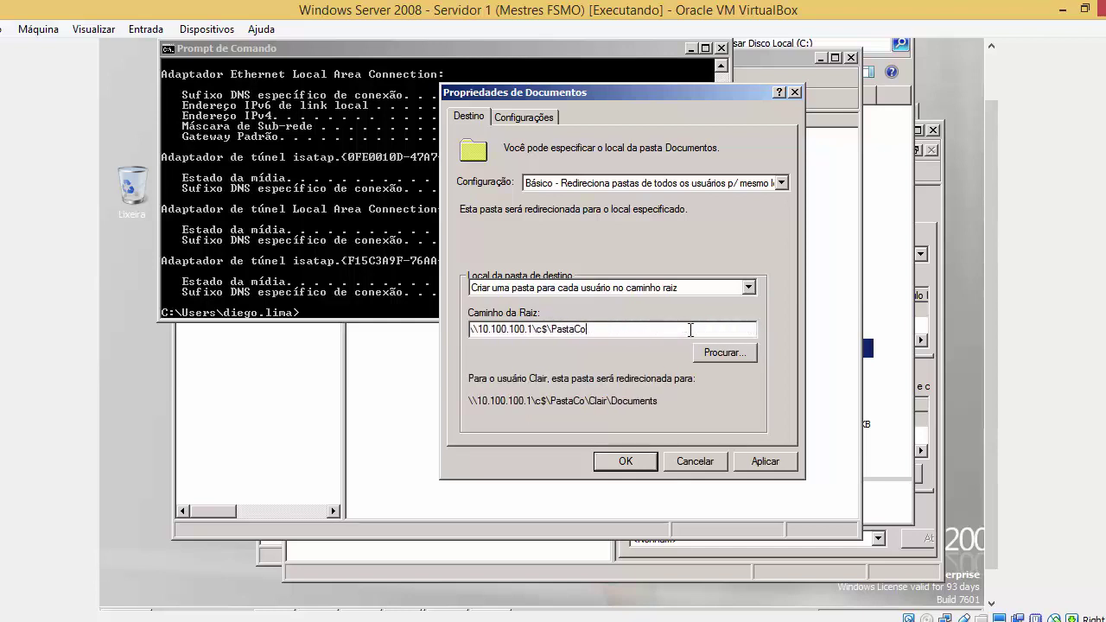
{"action": "key", "text": "BackSpace"}
{"action": "key", "text": "BackSpace"}
{"action": "key", "text": "BackSpace"}
{"action": "key", "text": "BackSpace"}
{"action": "key", "text": "BackSpace"}
{"action": "key", "text": "BackSpace"}
{"action": "key", "text": "BackSpace"}
{"action": "key", "text": "BackSpace"}
{"action": "key", "text": "BackSpace"}
{"action": "key", "text": "BackSpace"}
{"action": "key", "text": "BackSpace"}
{"action": "key", "text": "BackSpace"}
{"action": "key", "text": "BackSpace"}
{"action": "key", "text": "BackSpace"}
{"action": "key", "text": "BackSpace"}
{"action": "key", "text": "BackSpace"}
{"action": "key", "text": "BackSpace"}
{"action": "key", "text": "BackSpace"}
{"action": "key", "text": "BackSpace"}
{"action": "key", "text": "BackSpace"}
{"action": "key", "text": "ctrl+v"}
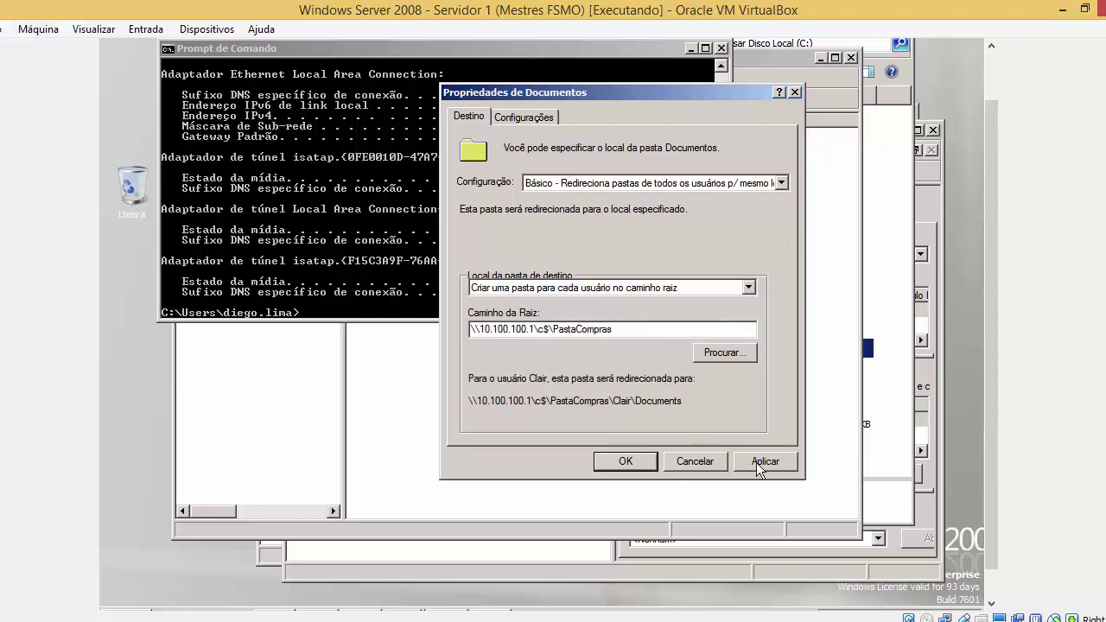
{"action": "left_click", "coordinate": [758, 464]}
{"action": "left_click", "coordinate": [620, 381]}
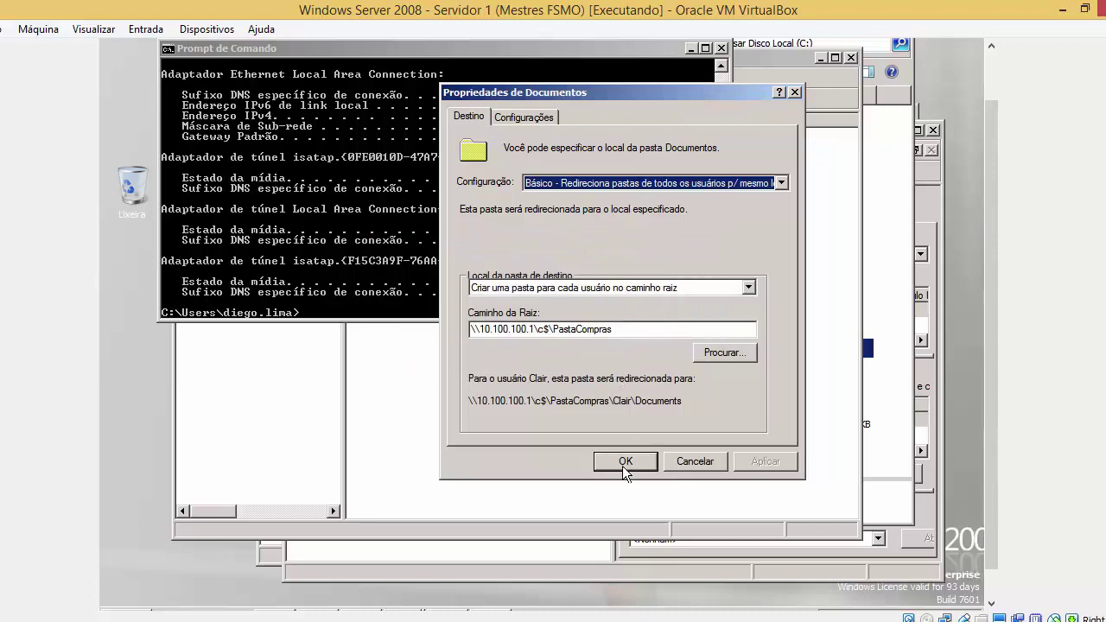
{"action": "left_click", "coordinate": [623, 462]}
{"action": "scroll", "coordinate": [993, 183], "scroll_direction": "up", "scroll_amount": 2}
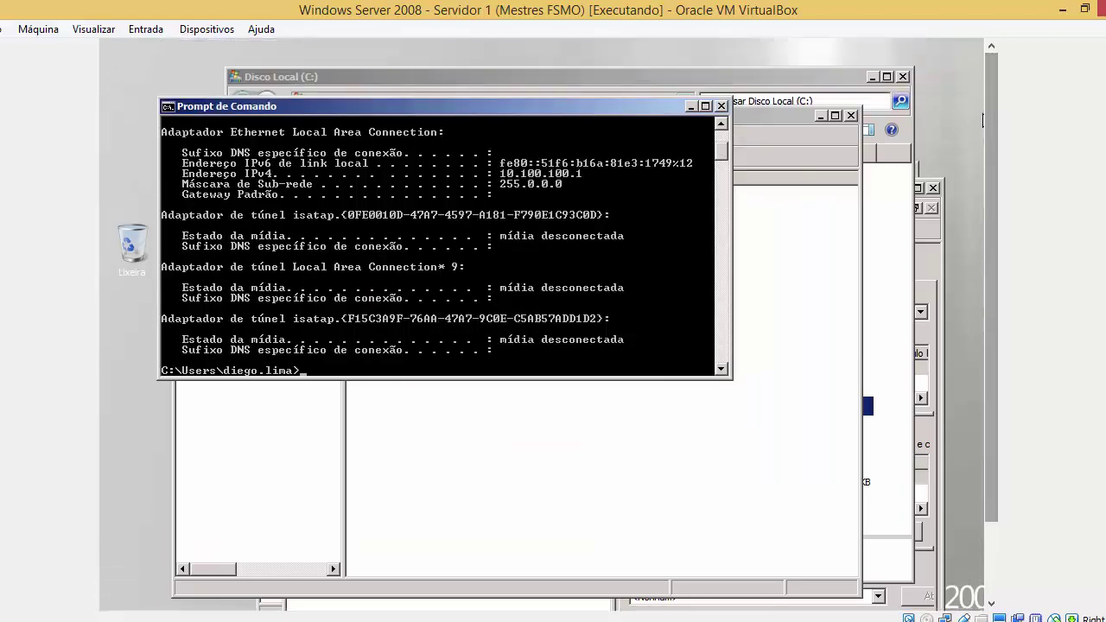
Close the Command Prompt, Group Policy Management Editor and C: drive windows
{"action": "left_click", "coordinate": [721, 104]}
{"action": "key", "text": "super"}
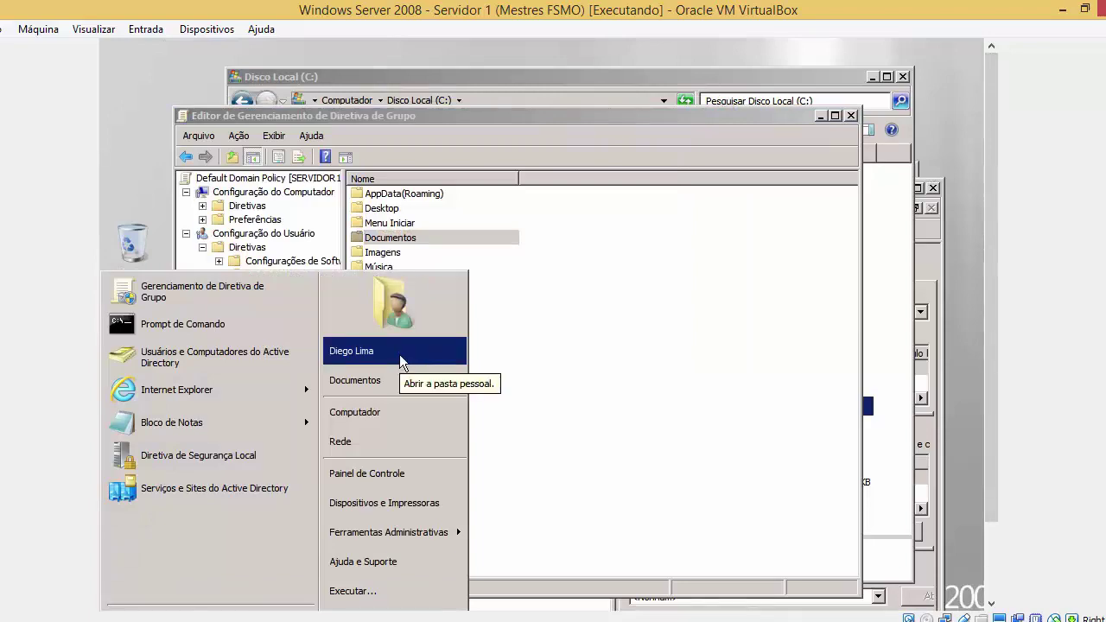
{"action": "left_click", "coordinate": [850, 115]}
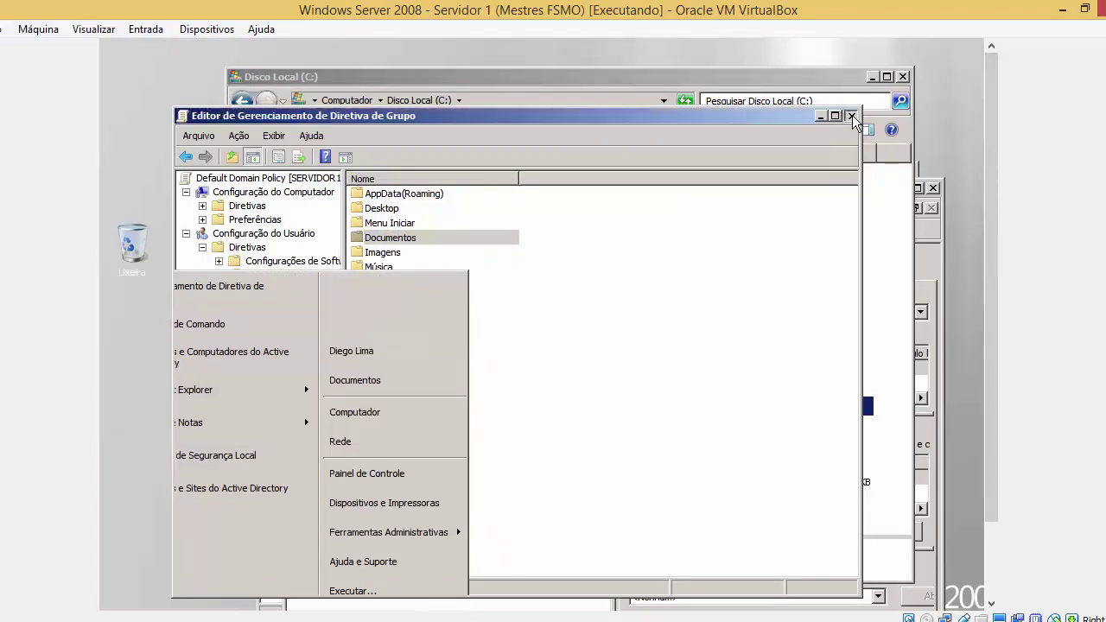
{"action": "left_click", "coordinate": [902, 76]}
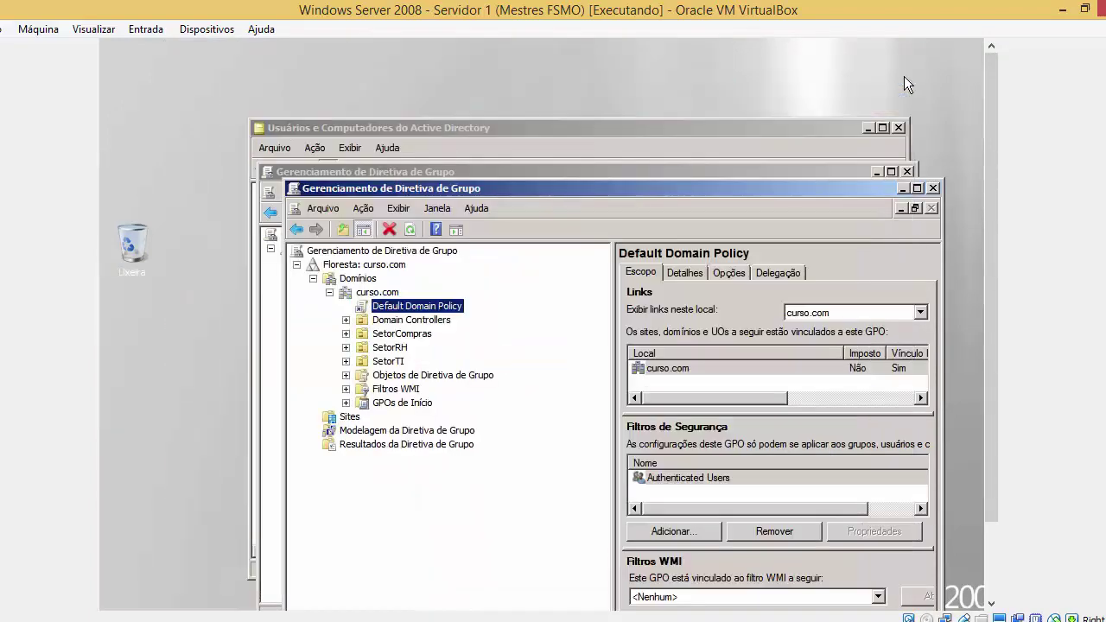
{"action": "scroll", "coordinate": [1009, 185], "scroll_direction": "down", "scroll_amount": 2}
{"action": "scroll", "coordinate": [987, 276], "scroll_direction": "down", "scroll_amount": 1}
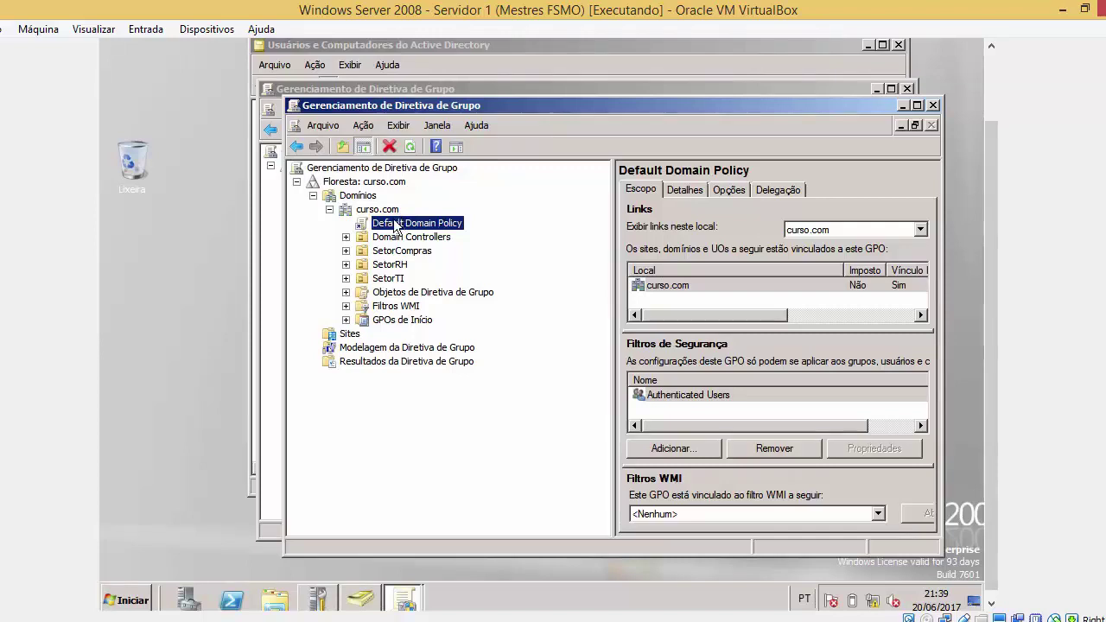
Log off the session by running logoff from the Start menu search
{"action": "key", "text": "super"}
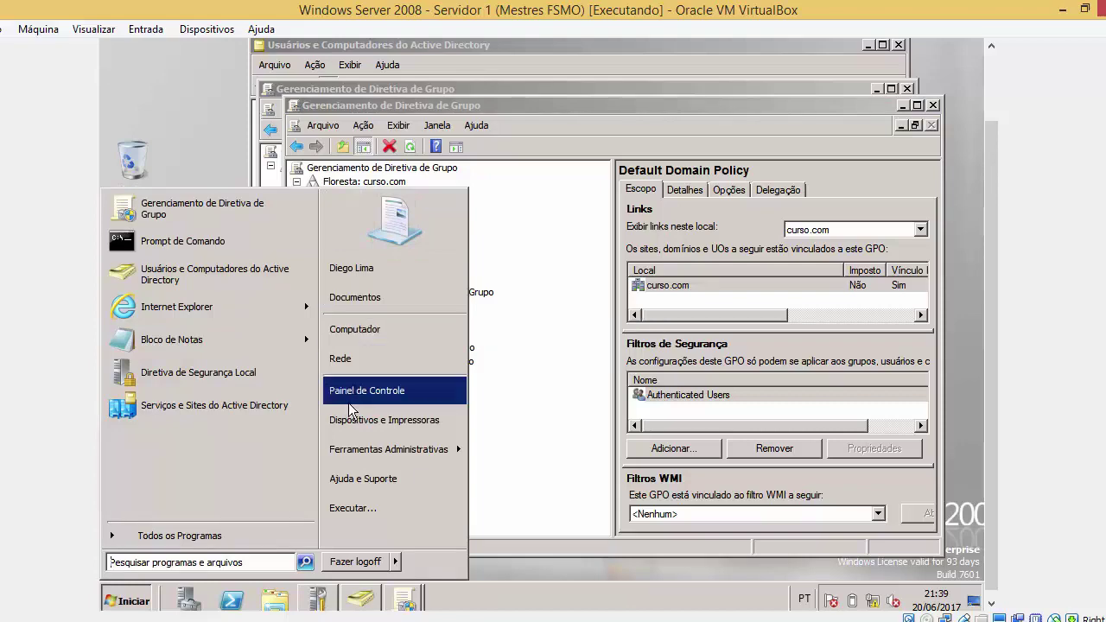
{"action": "type", "text": "logoff"}
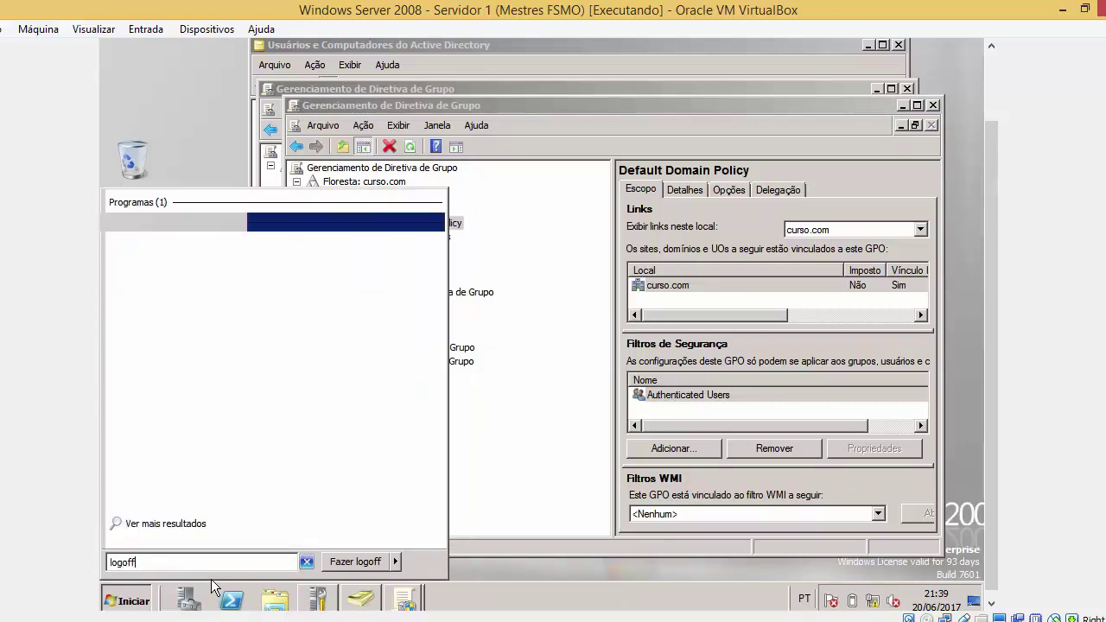
{"action": "key", "text": "Return"}
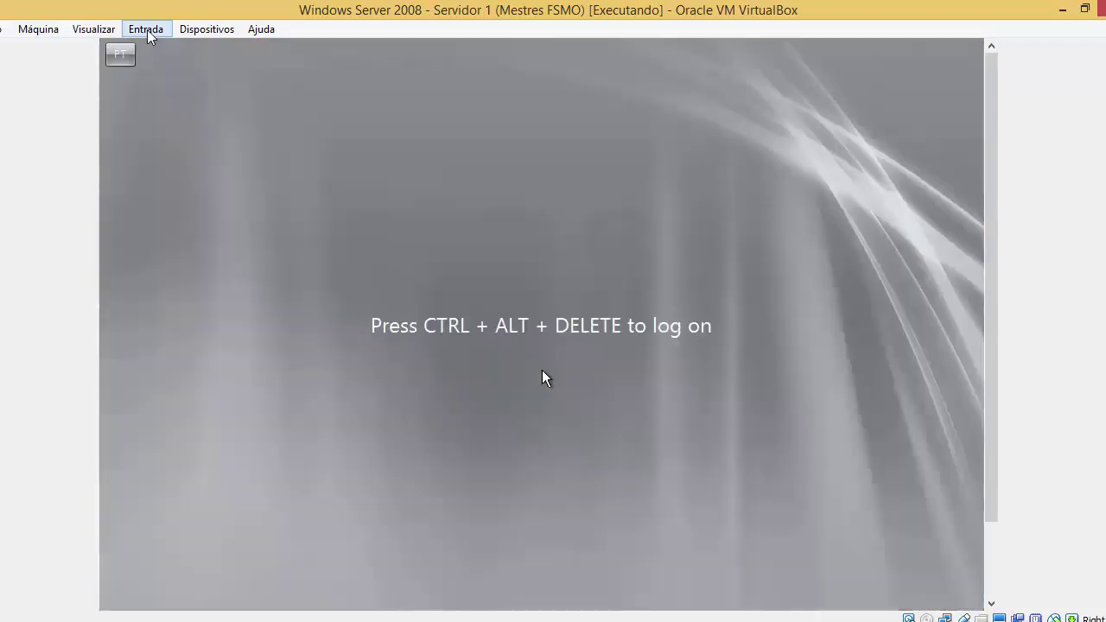
Send Ctrl-Alt-Del to the VM and sign the domain user back in with the account password
{"action": "left_click", "coordinate": [146, 30]}
{"action": "mouse_move", "coordinate": [164, 47]}
{"action": "left_click", "coordinate": [308, 79]}
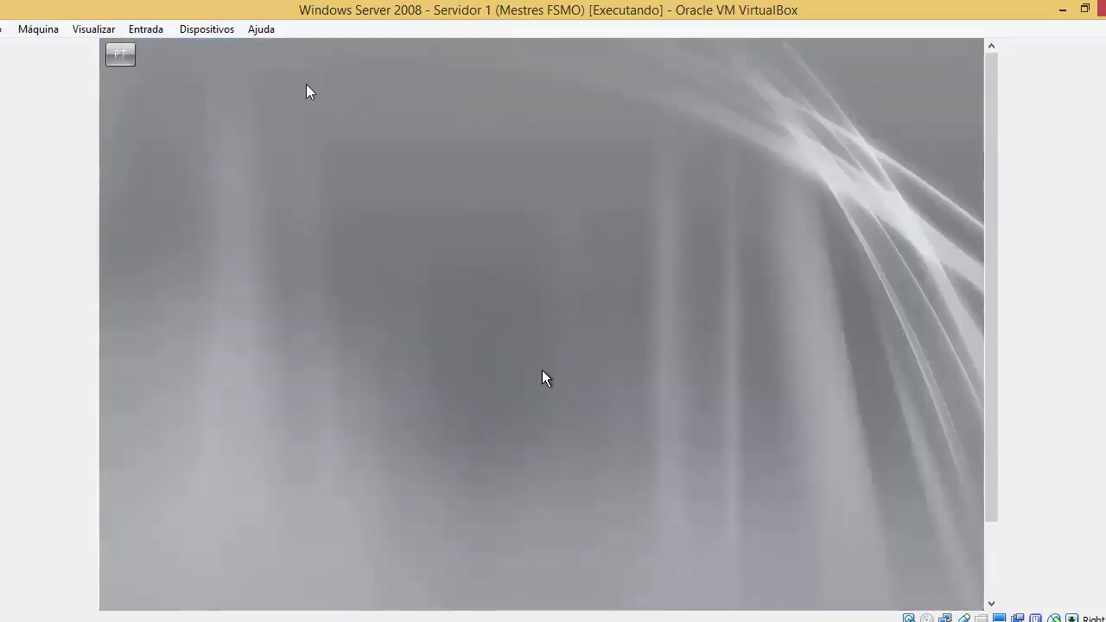
{"action": "type", "text": "•••••"}
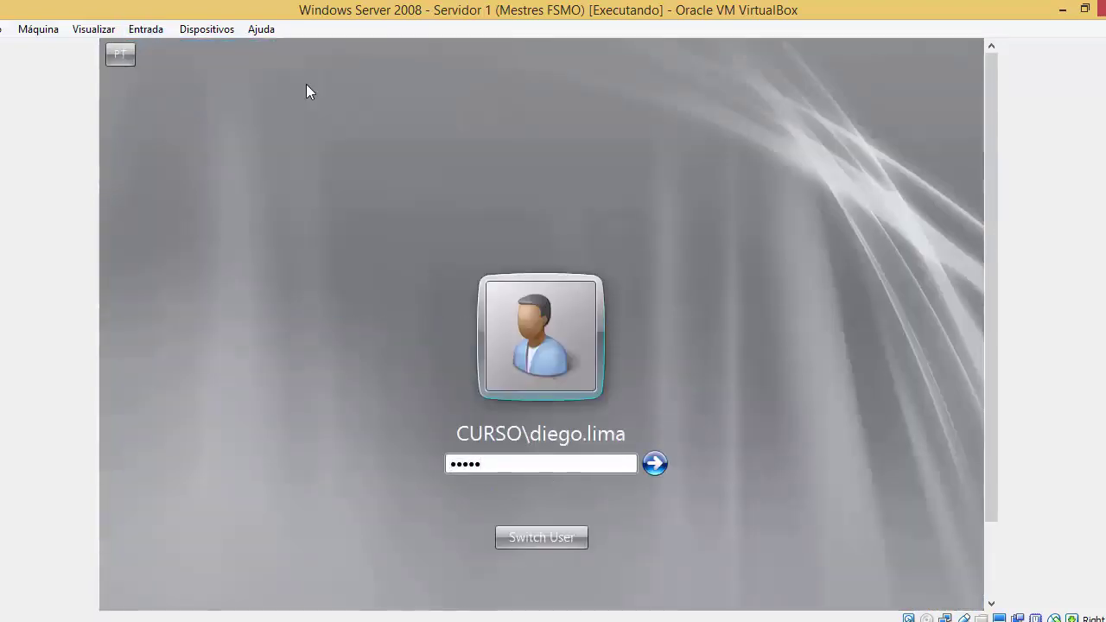
{"action": "key", "text": "Return"}
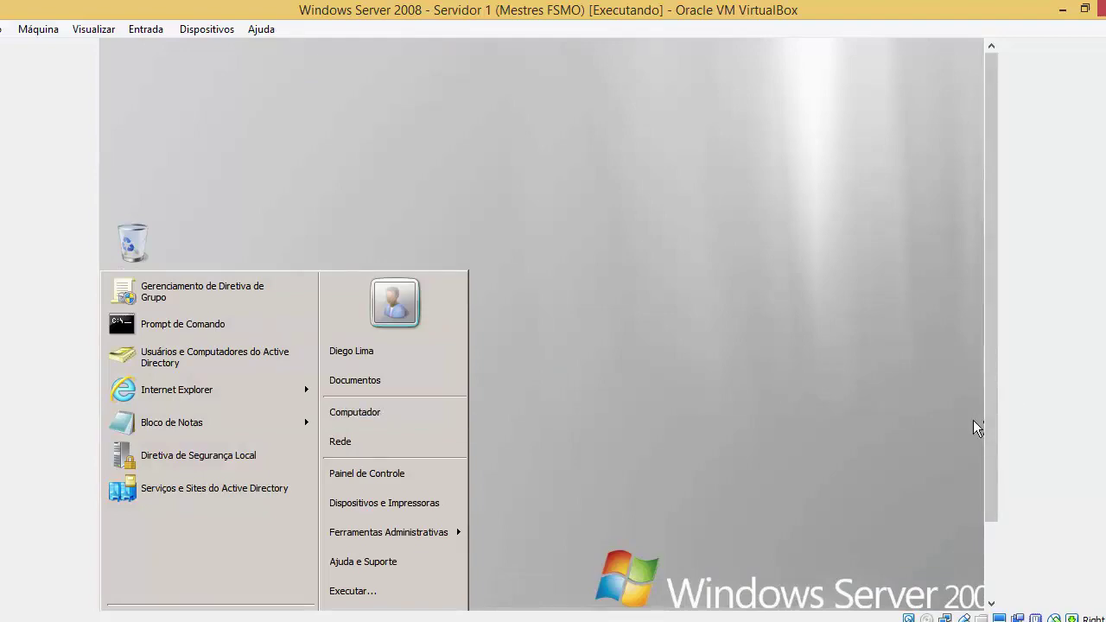
{"action": "left_click_drag", "start_coordinate": [989, 424], "coordinate": [986, 444]}
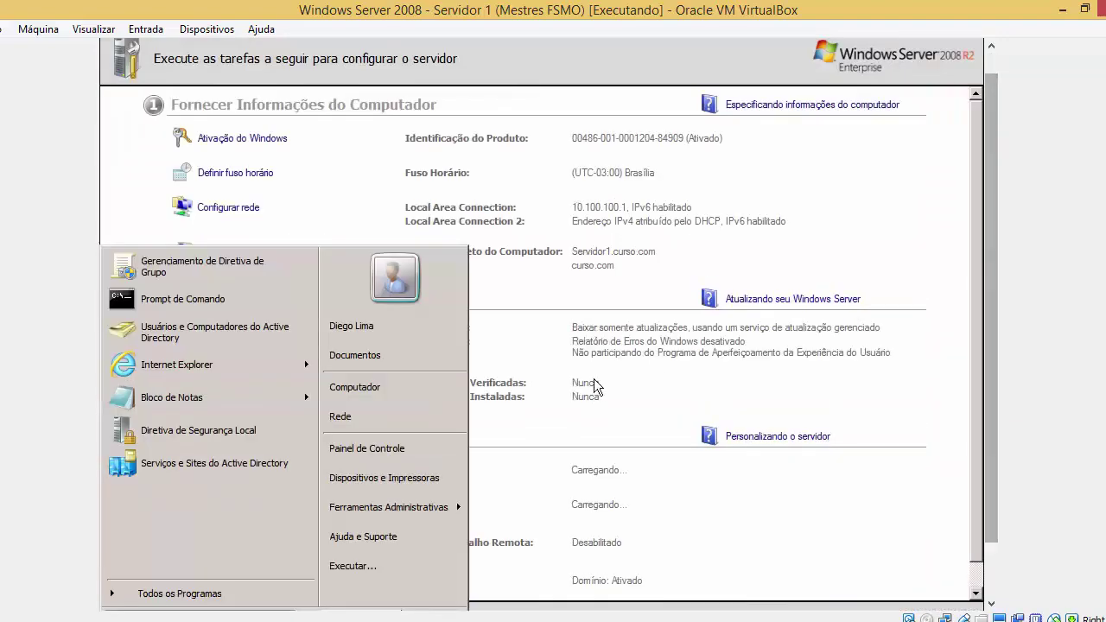
Delete the old Nova pasta folder from the Documents library
{"action": "left_click", "coordinate": [432, 356]}
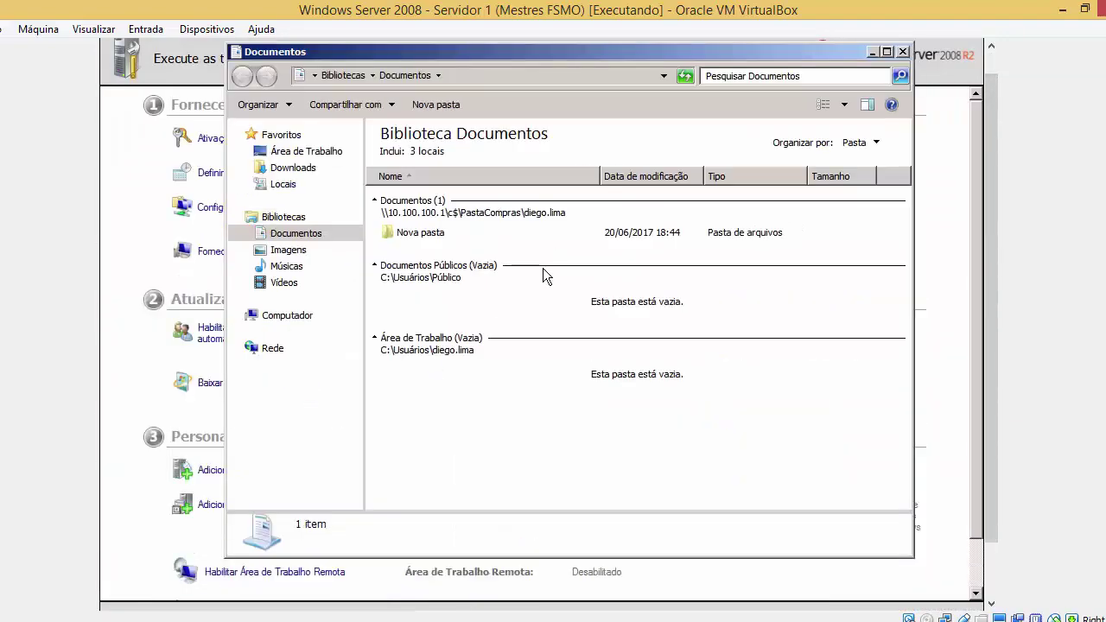
{"action": "left_click", "coordinate": [482, 226]}
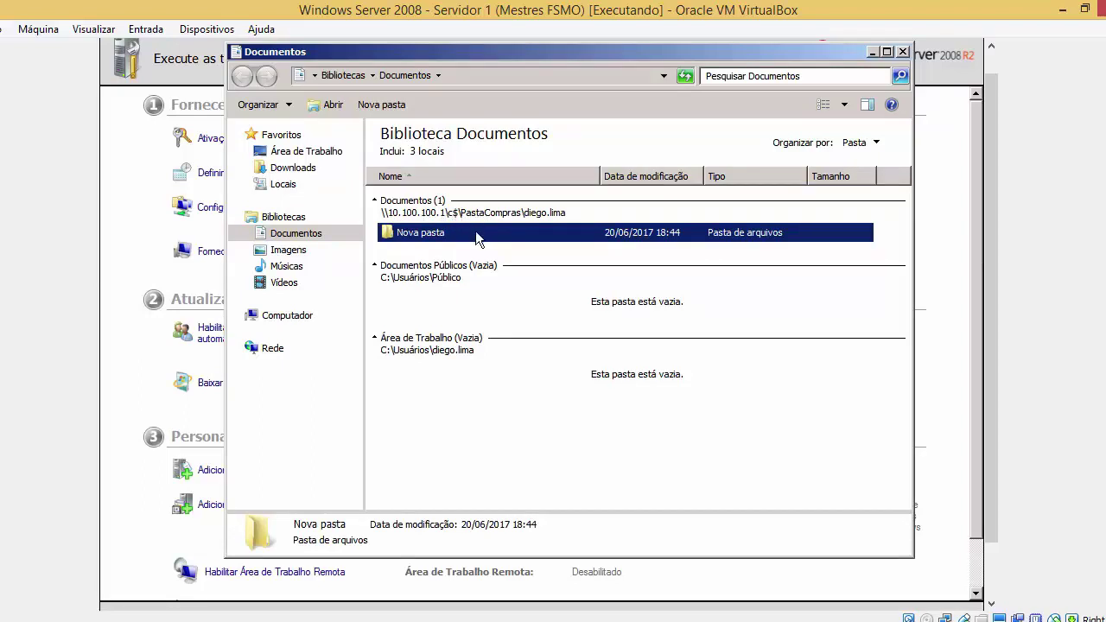
{"action": "key", "text": "Delete"}
{"action": "key", "text": "Return"}
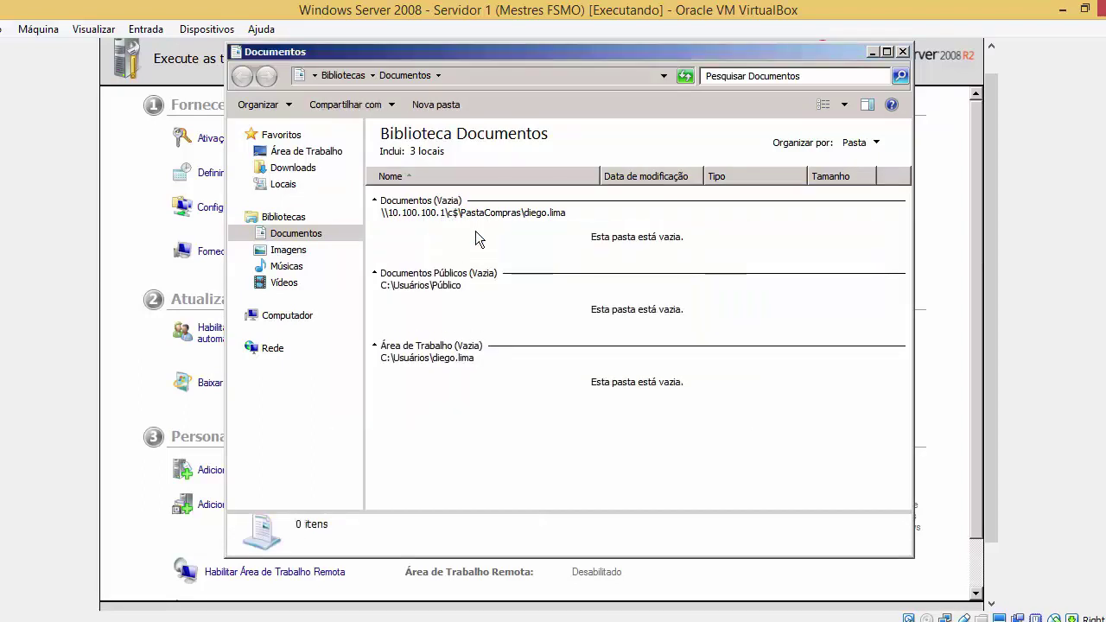
Create two new folders, Nova pasta and Nova pasta (2), in Documents
{"action": "right_click", "coordinate": [475, 231]}
{"action": "mouse_move", "coordinate": [572, 381]}
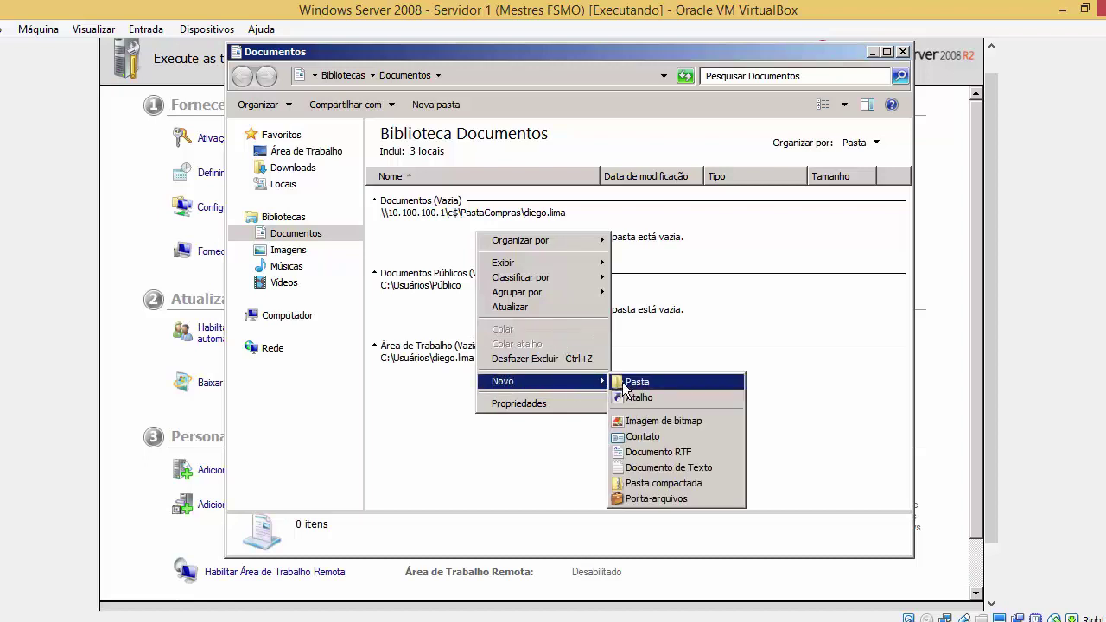
{"action": "left_click", "coordinate": [622, 382]}
{"action": "right_click", "coordinate": [608, 252]}
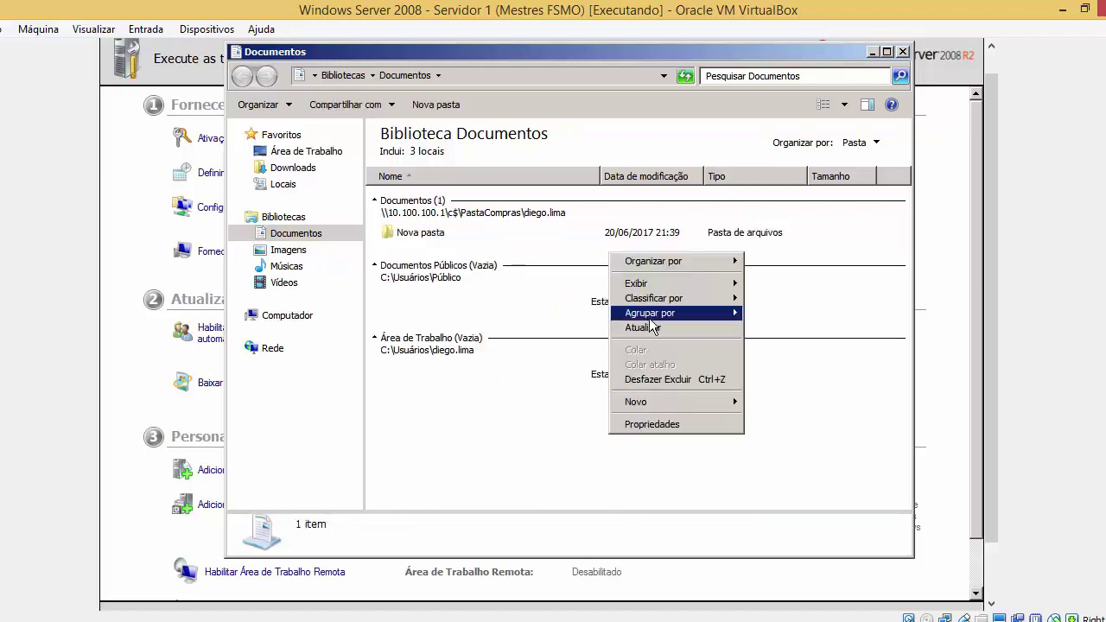
{"action": "mouse_move", "coordinate": [683, 402]}
{"action": "left_click", "coordinate": [760, 403]}
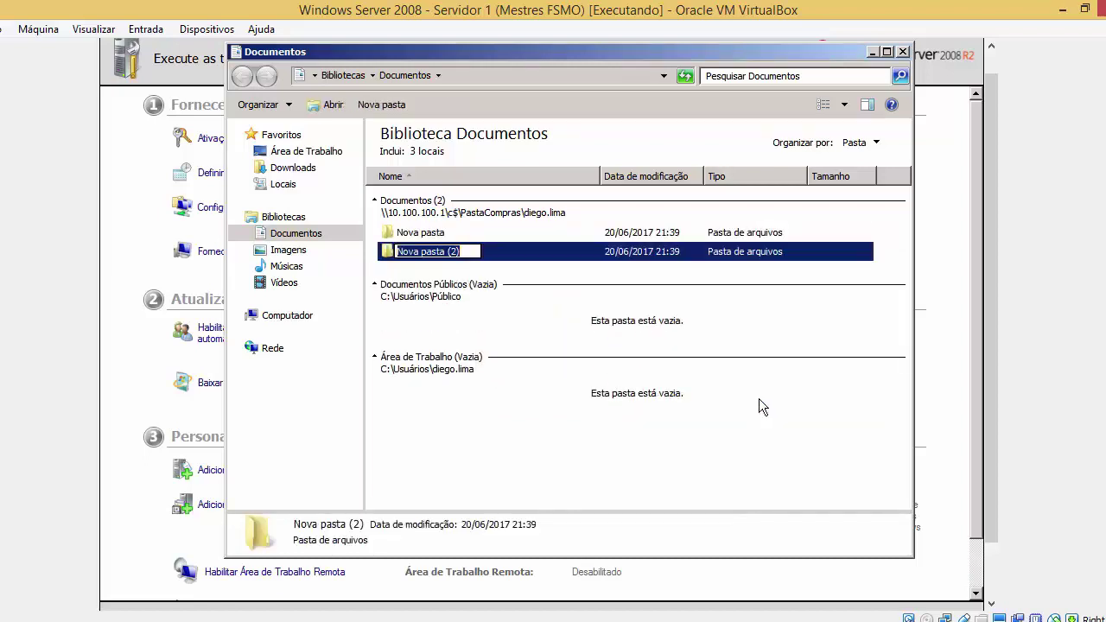
{"action": "left_click", "coordinate": [501, 251]}
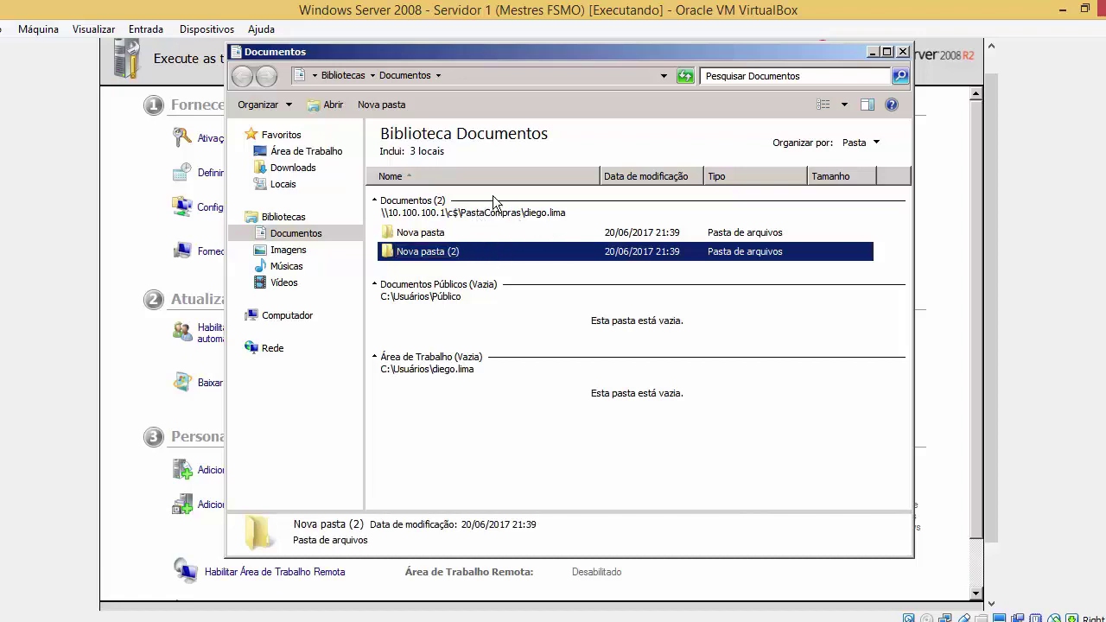
Browse Computer and open the Disco Local (C:) drive
{"action": "key", "text": "super"}
{"action": "left_click", "coordinate": [385, 375]}
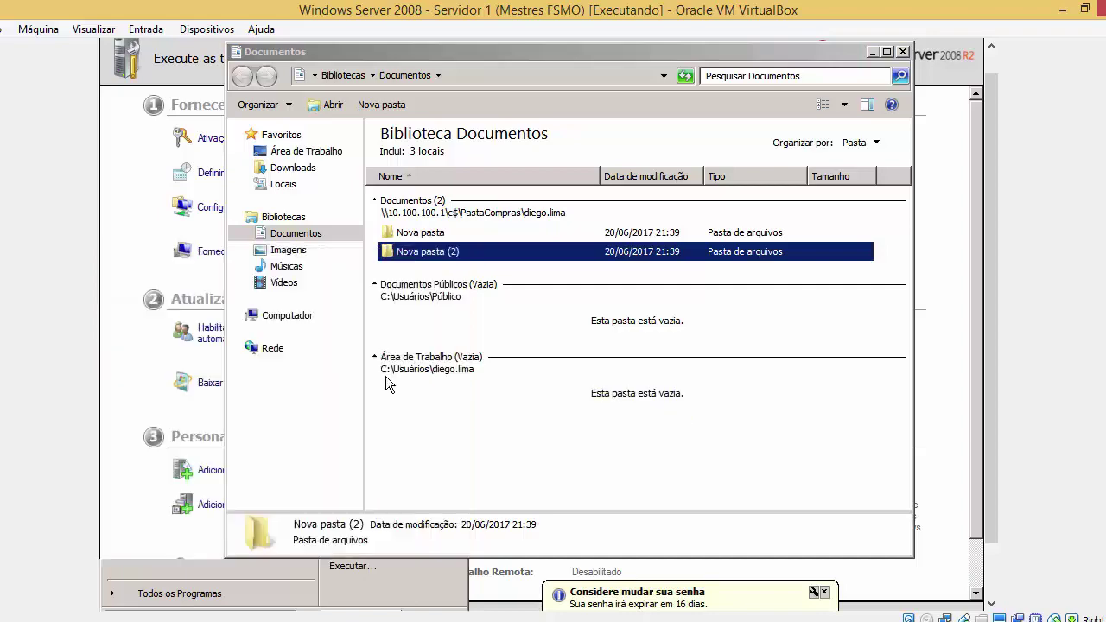
{"action": "double_click", "coordinate": [512, 178]}
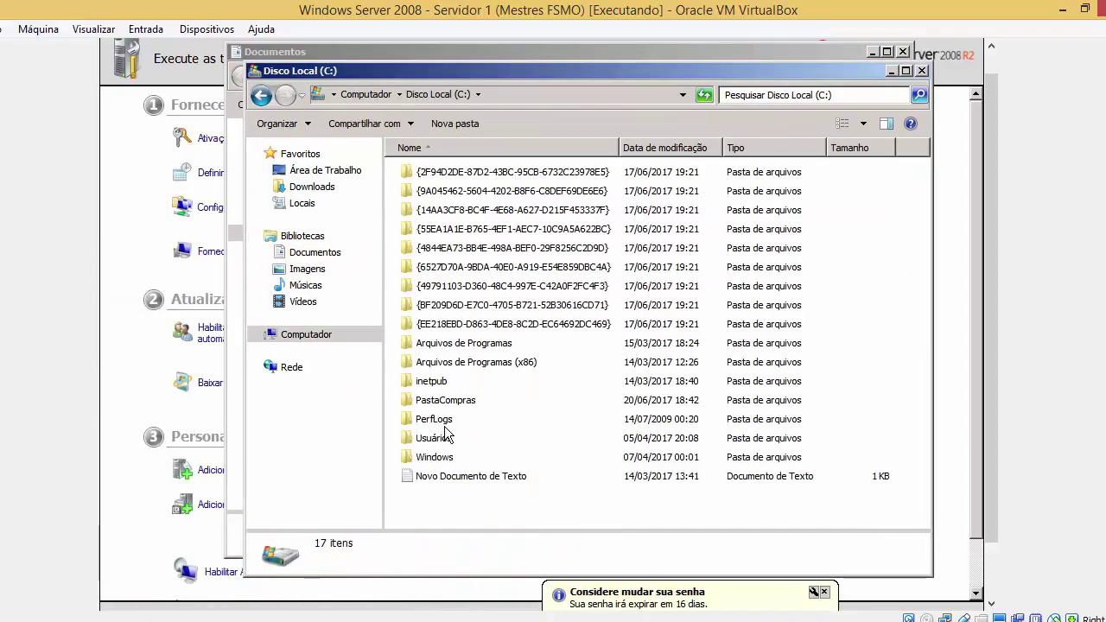
Open PastaCompras, the user's folder and Documentos on the server, placed beside the library
{"action": "double_click", "coordinate": [453, 402]}
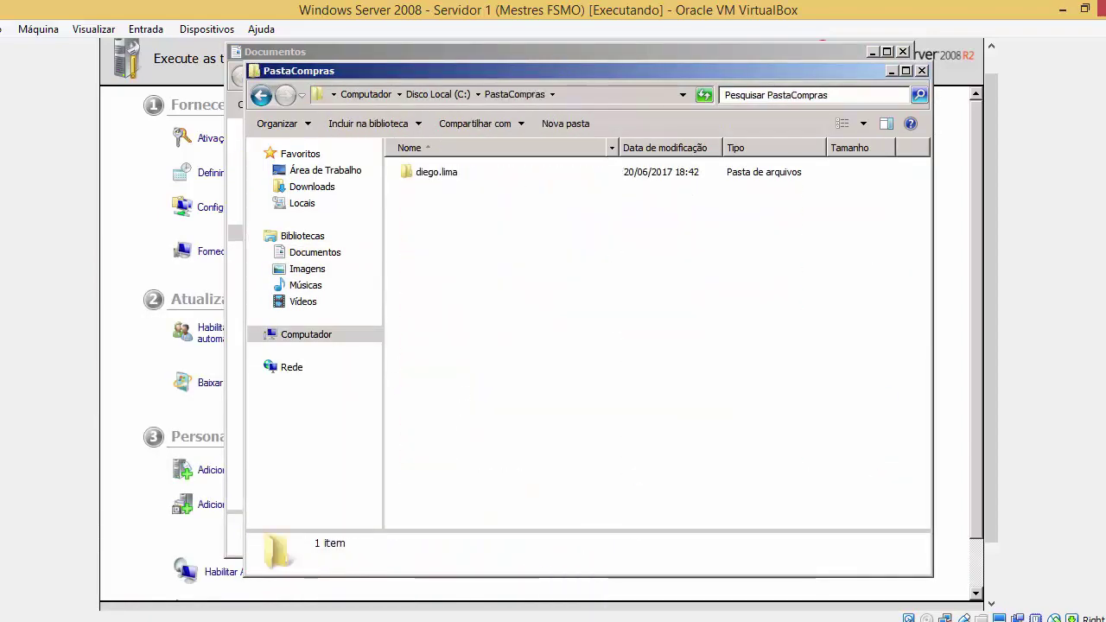
{"action": "double_click", "coordinate": [482, 174]}
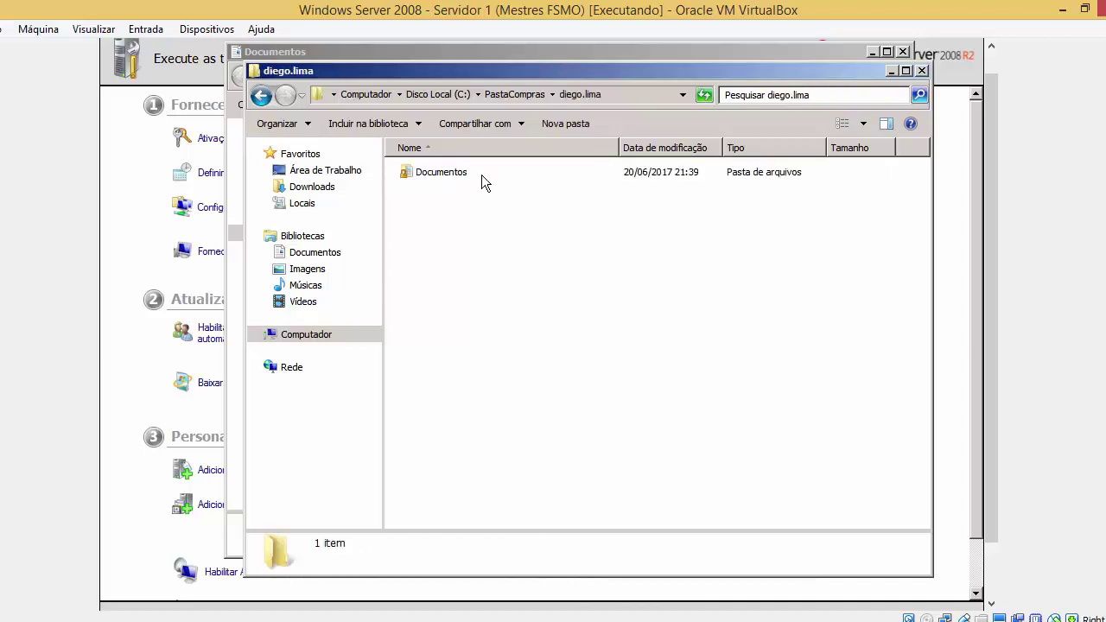
{"action": "key", "text": "BackSpace"}
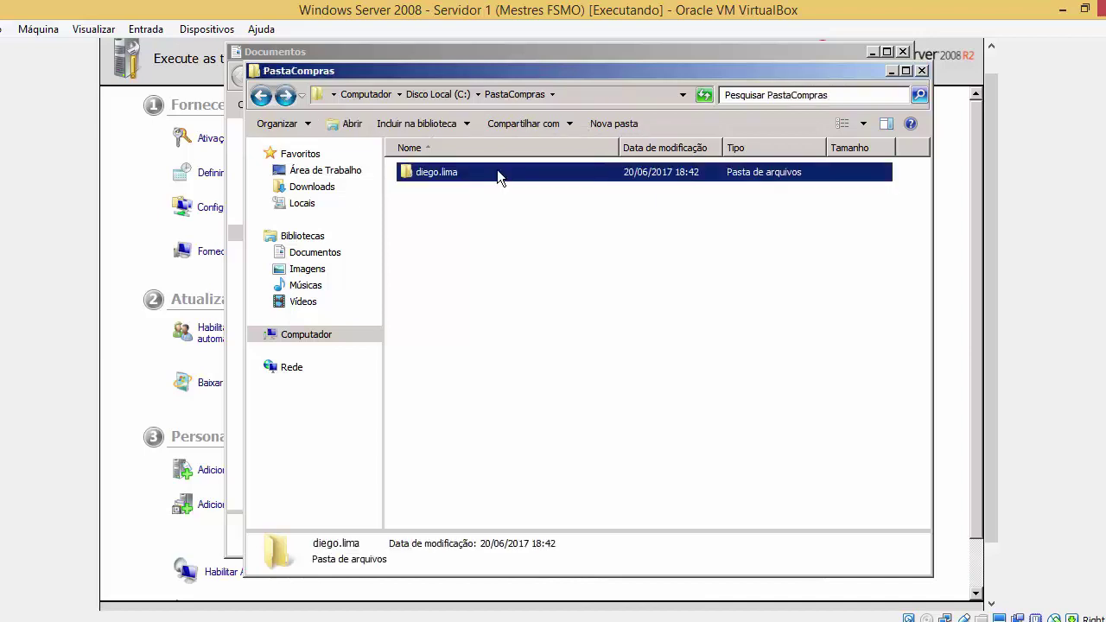
{"action": "key", "text": "super"}
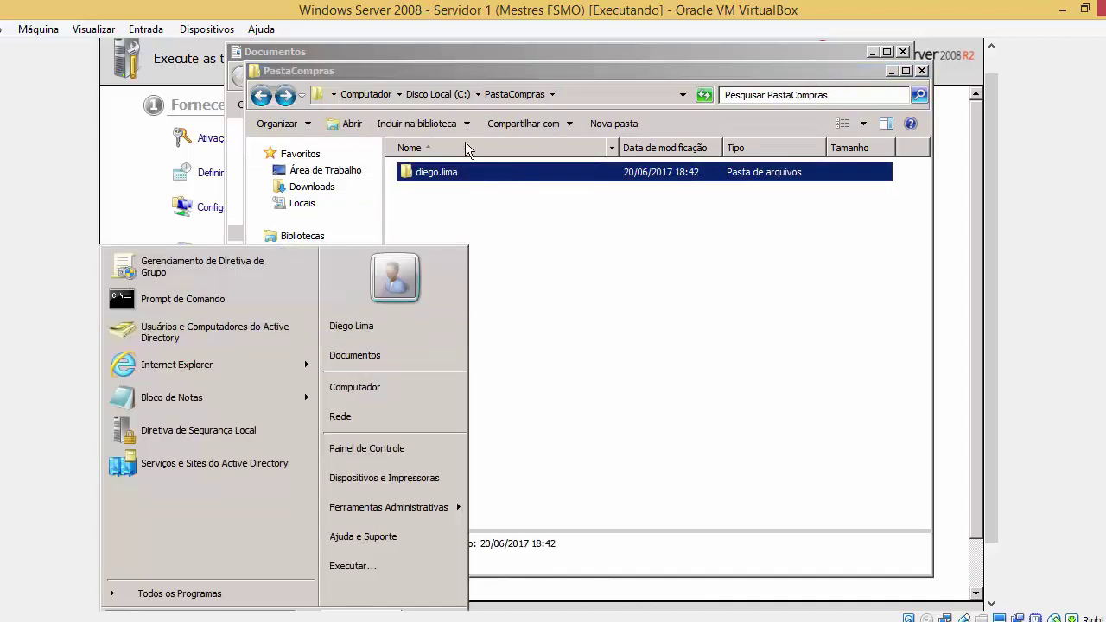
{"action": "left_click", "coordinate": [467, 167]}
{"action": "double_click", "coordinate": [467, 169]}
{"action": "double_click", "coordinate": [467, 171]}
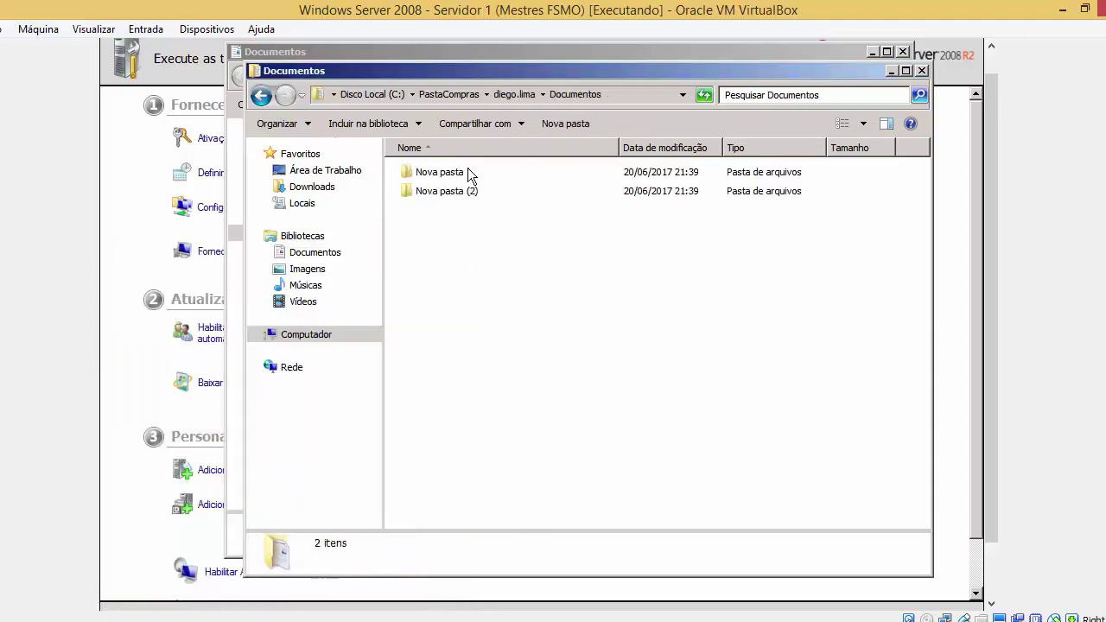
{"action": "left_click_drag", "start_coordinate": [549, 73], "coordinate": [876, 93]}
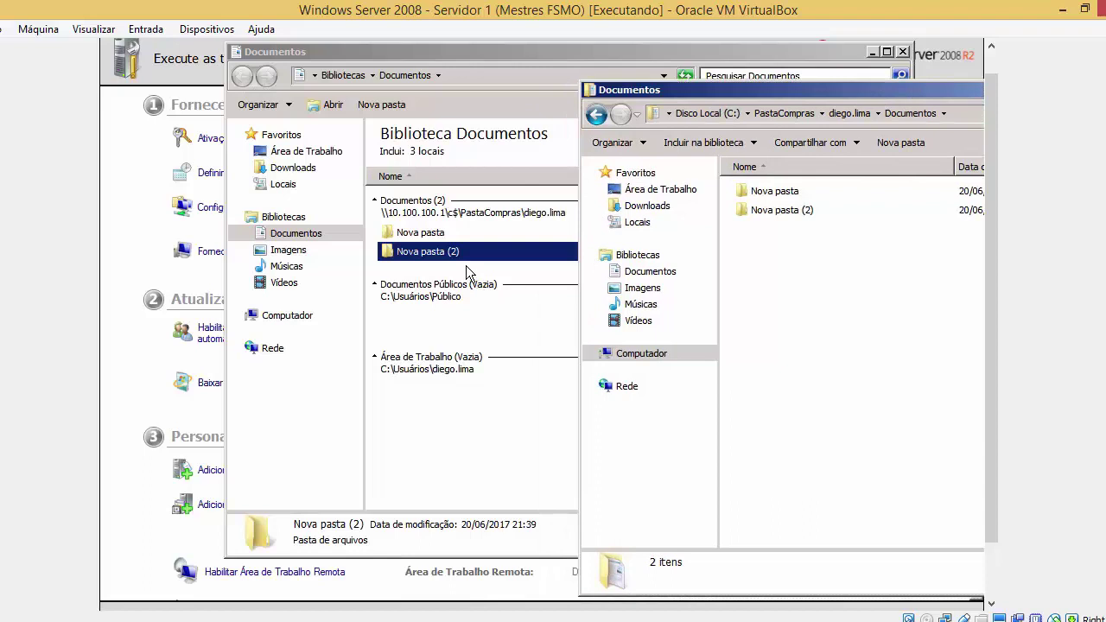
Create Nova pasta (3) in the library and confirm it appears in the server folder
{"action": "right_click", "coordinate": [467, 268]}
{"action": "mouse_move", "coordinate": [591, 423]}
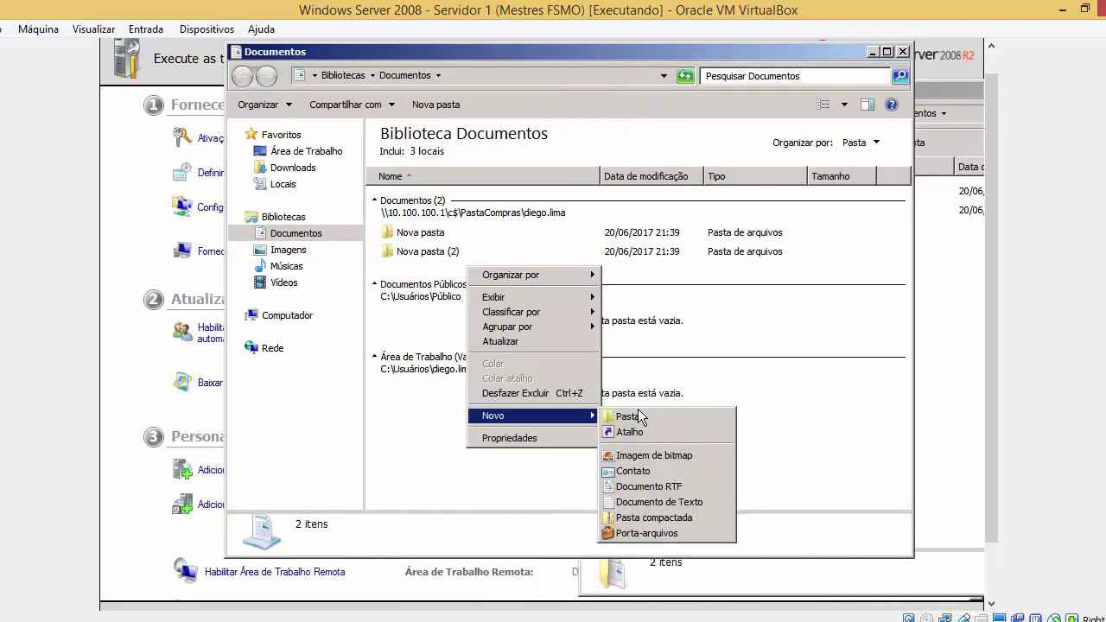
{"action": "left_click", "coordinate": [637, 418]}
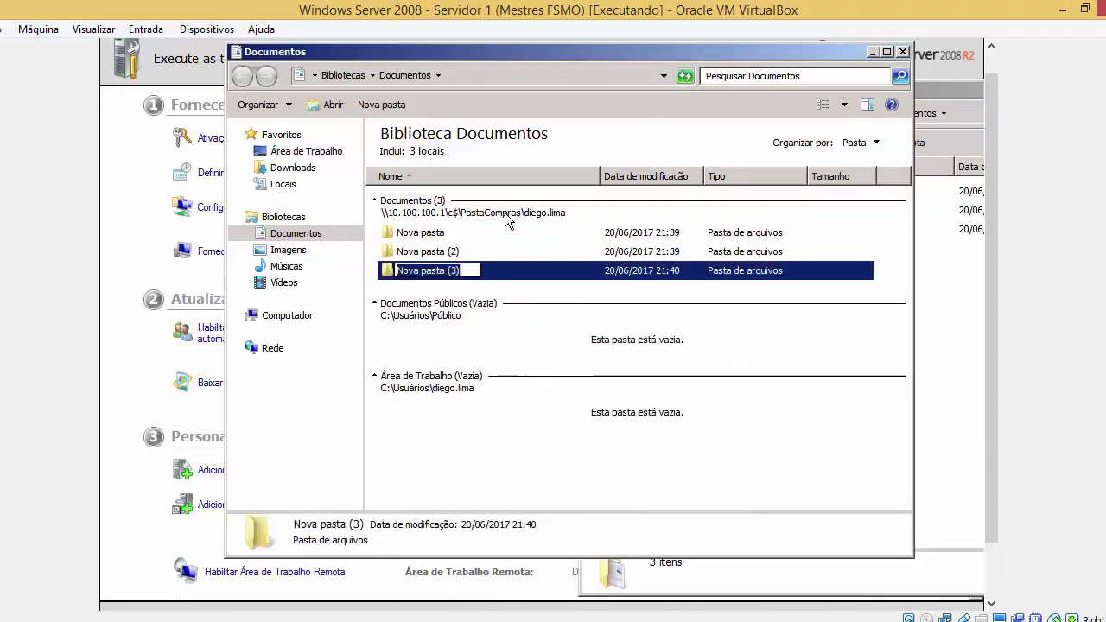
{"action": "left_click", "coordinate": [929, 285]}
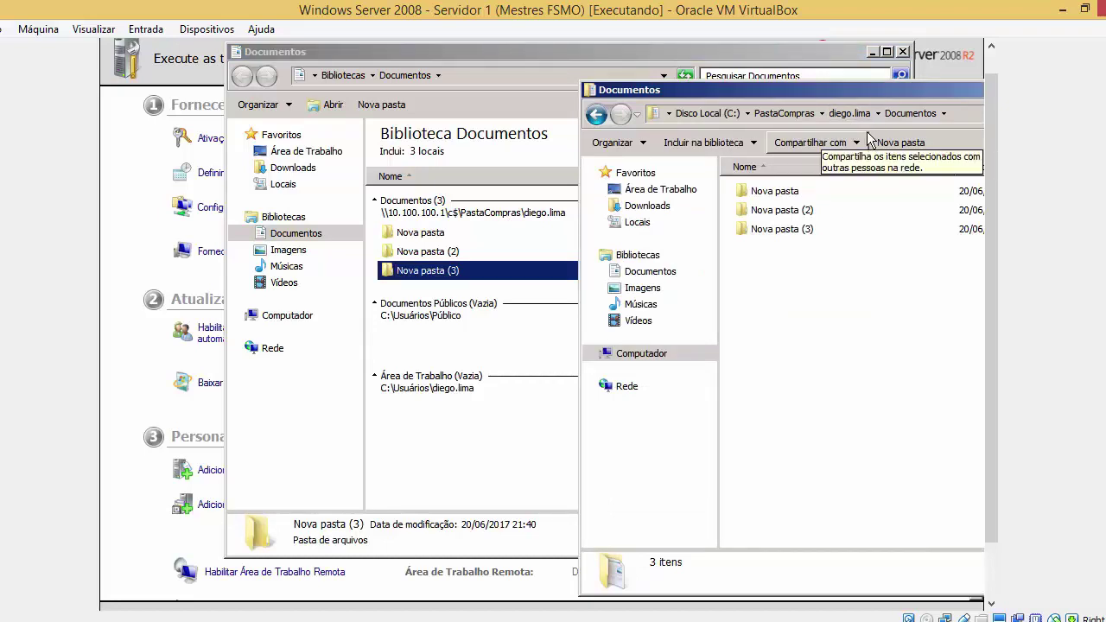
Close both Explorer windows and advance to the 'Distribuição de Softwares via GPO' slide
{"action": "left_click", "coordinate": [903, 52]}
{"action": "left_click_drag", "start_coordinate": [895, 87], "coordinate": [668, 156]}
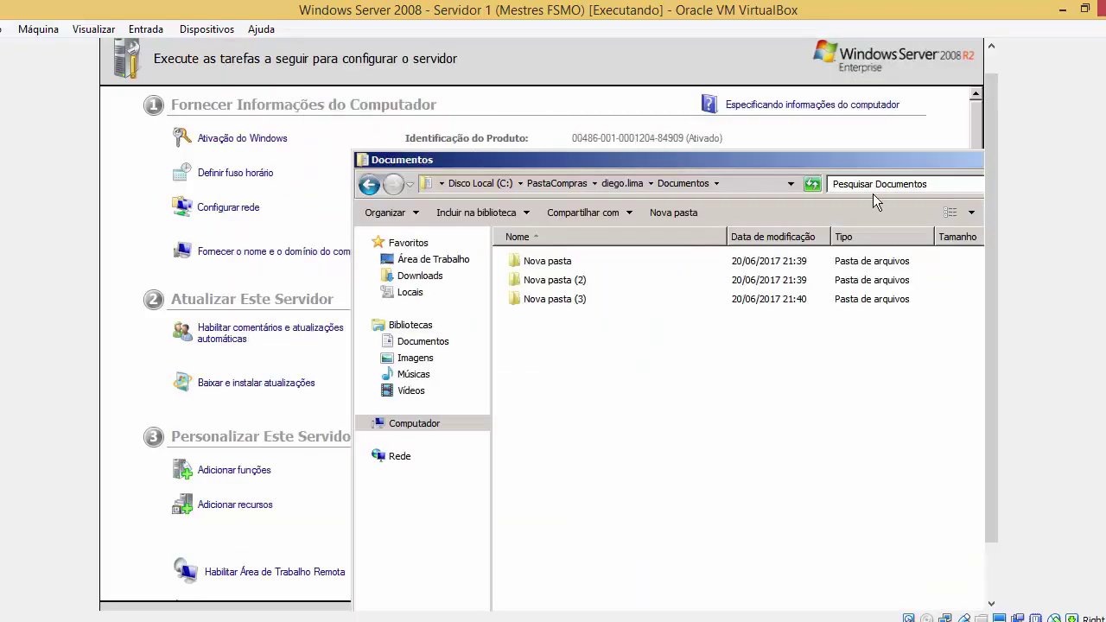
{"action": "left_click_drag", "start_coordinate": [890, 165], "coordinate": [723, 167]}
{"action": "left_click", "coordinate": [852, 165]}
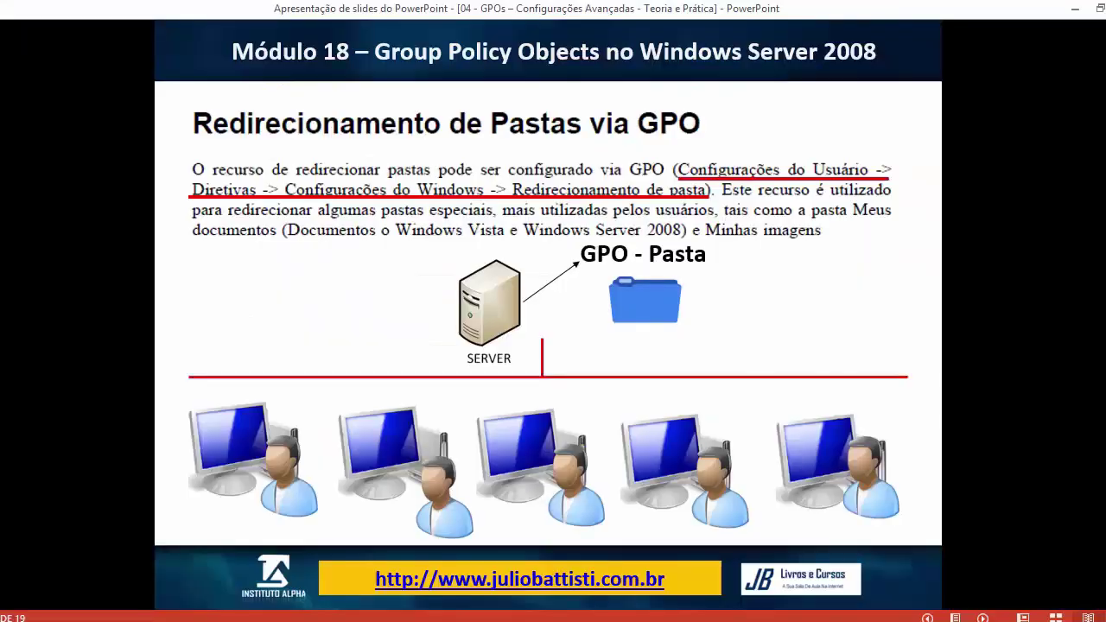
{"action": "left_click", "coordinate": [519, 125]}
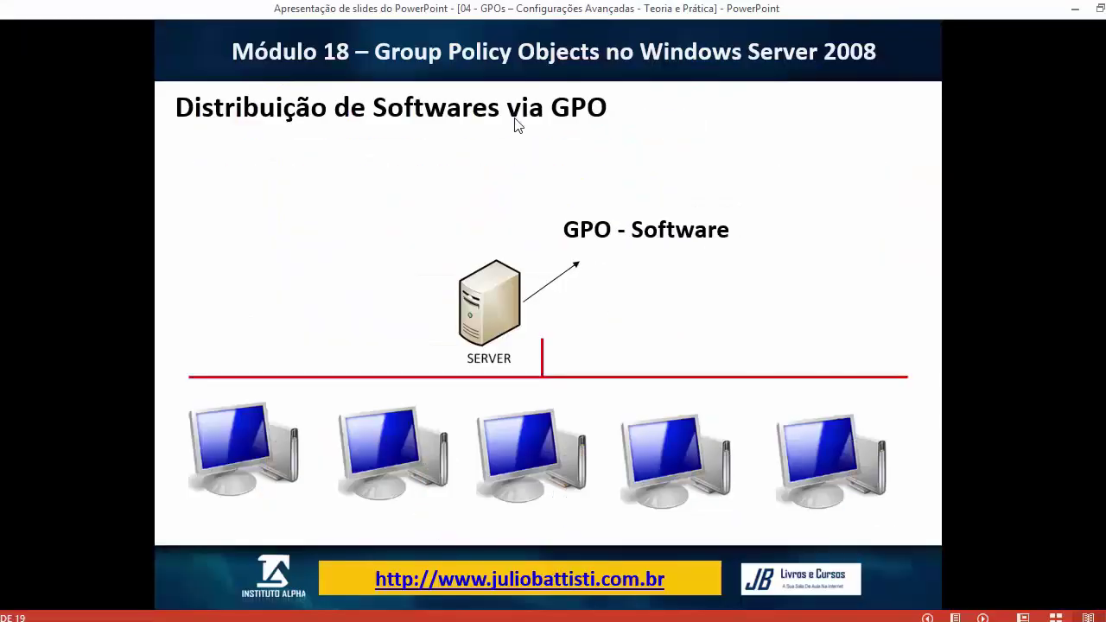
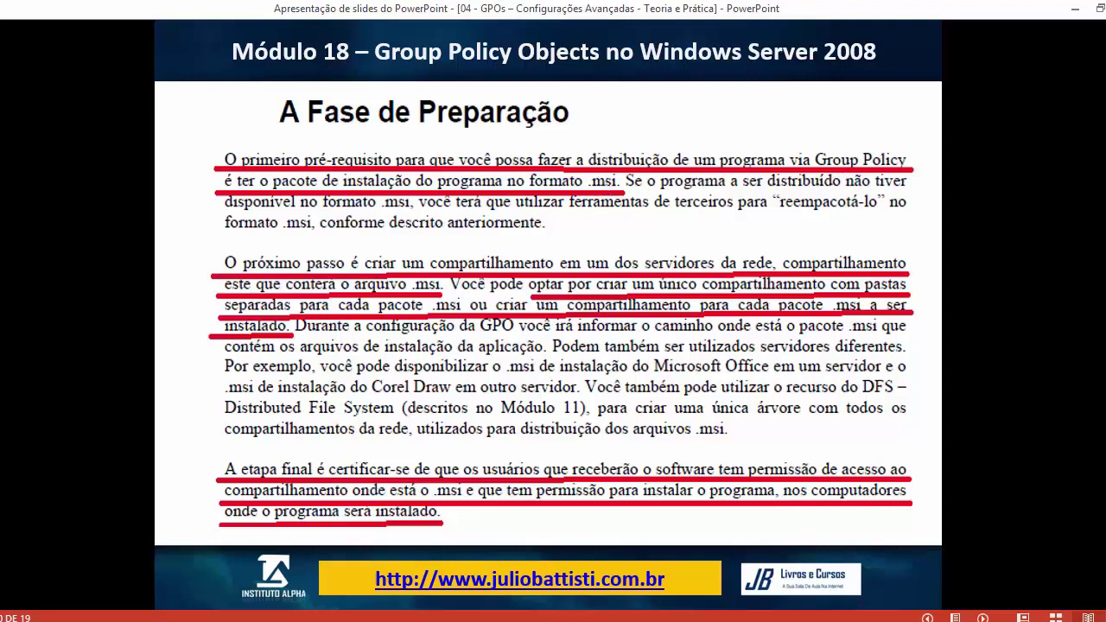
Switch from the slideshow to the Windows Server 2008 virtual machine
{"action": "mouse_move", "coordinate": [242, 609]}
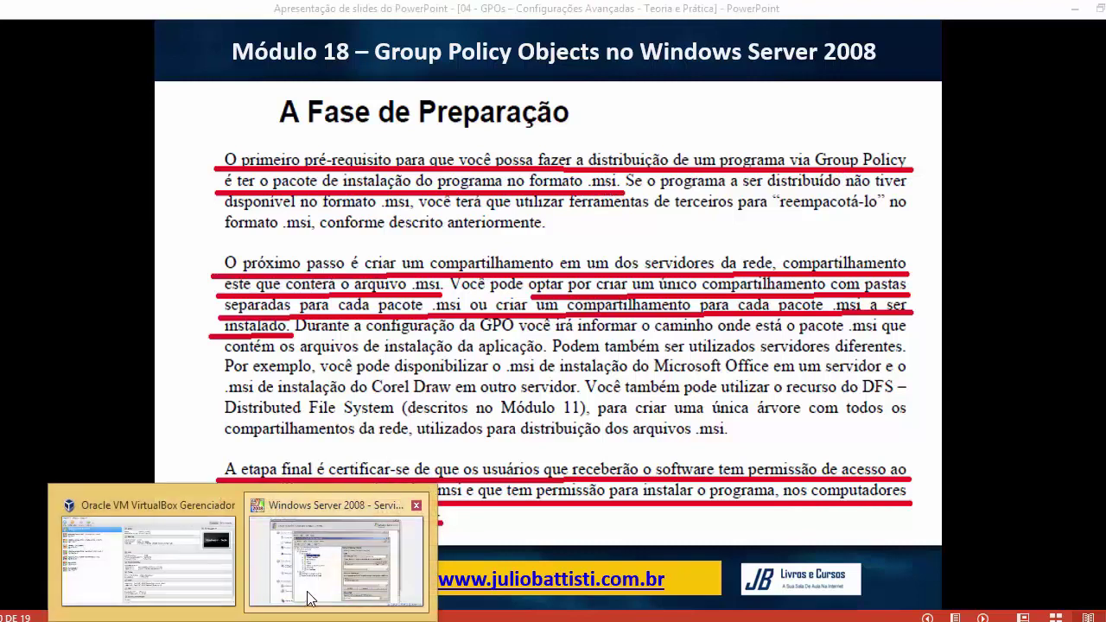
{"action": "left_click", "coordinate": [345, 540]}
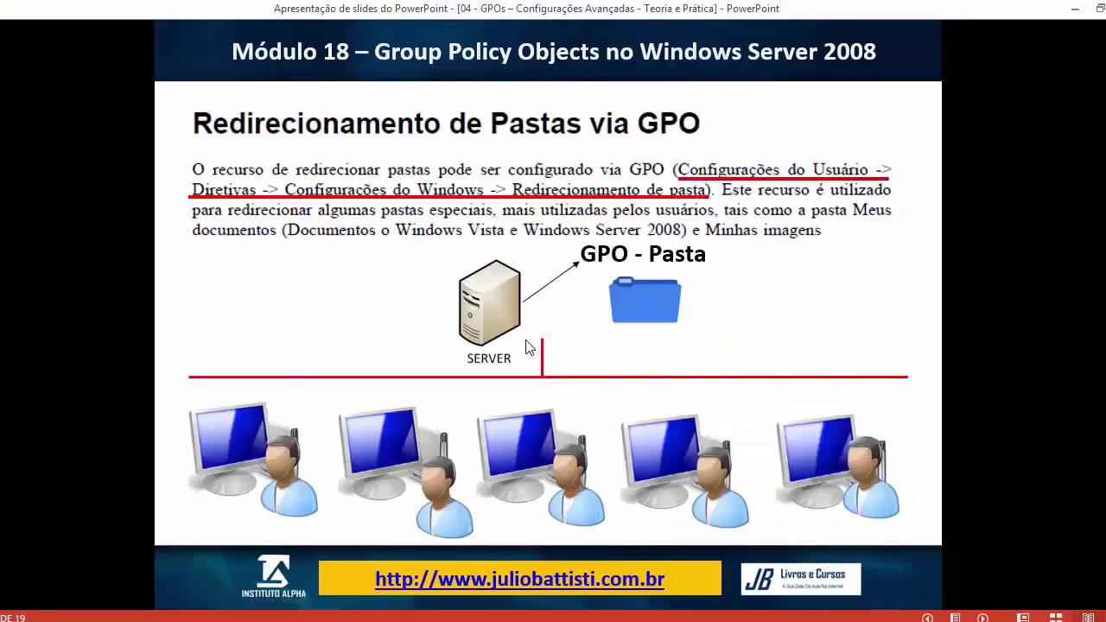
Advance the slides to 'A Fase de Preparação'
{"action": "left_click", "coordinate": [528, 347]}
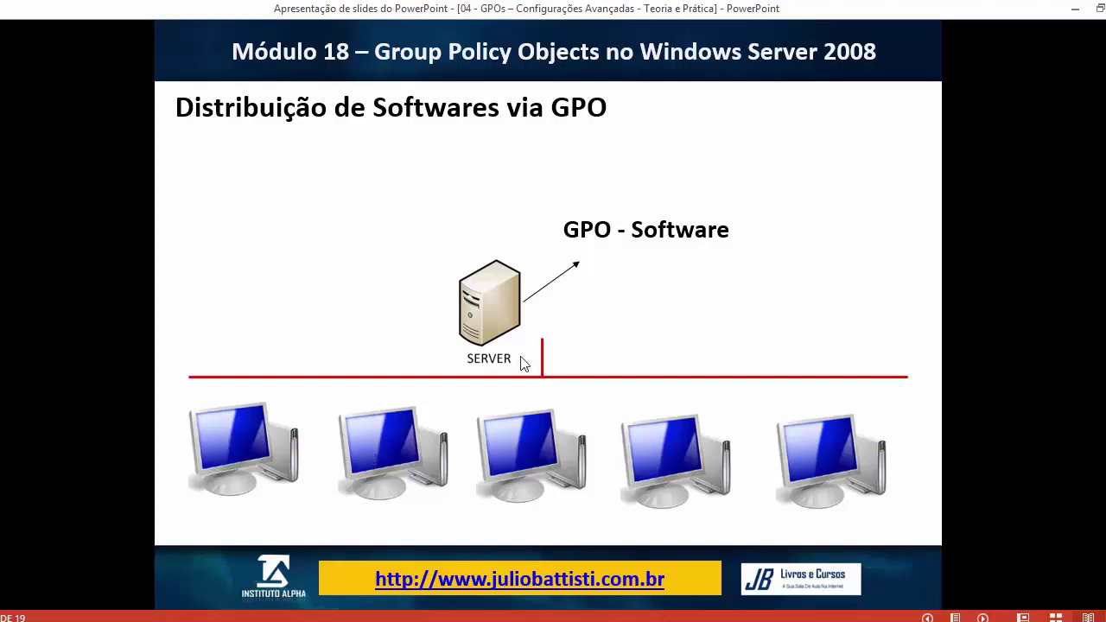
{"action": "left_click", "coordinate": [662, 227]}
{"action": "left_click", "coordinate": [662, 226]}
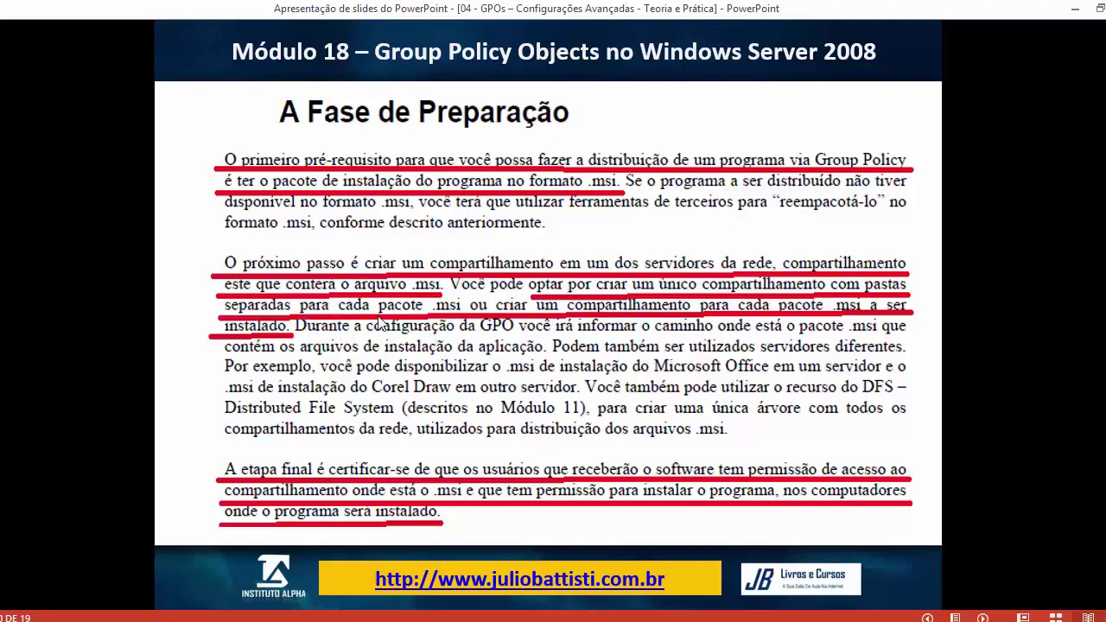
Bring the Windows Server 2008 VM forward and open its Start menu
{"action": "left_click", "coordinate": [244, 620]}
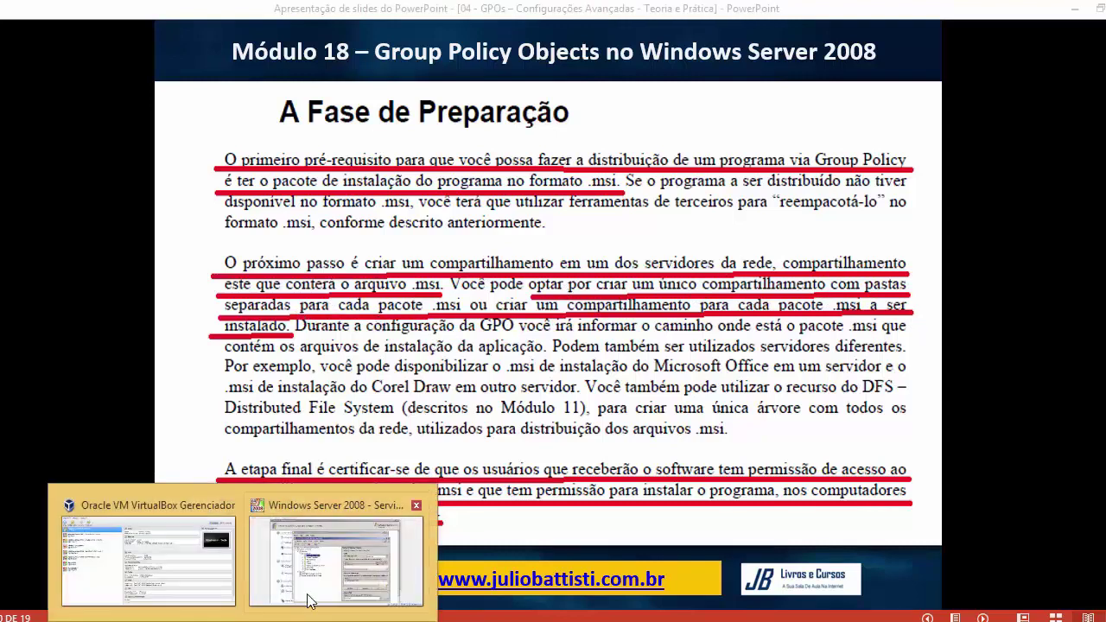
{"action": "left_click", "coordinate": [310, 598]}
{"action": "key", "text": "super"}
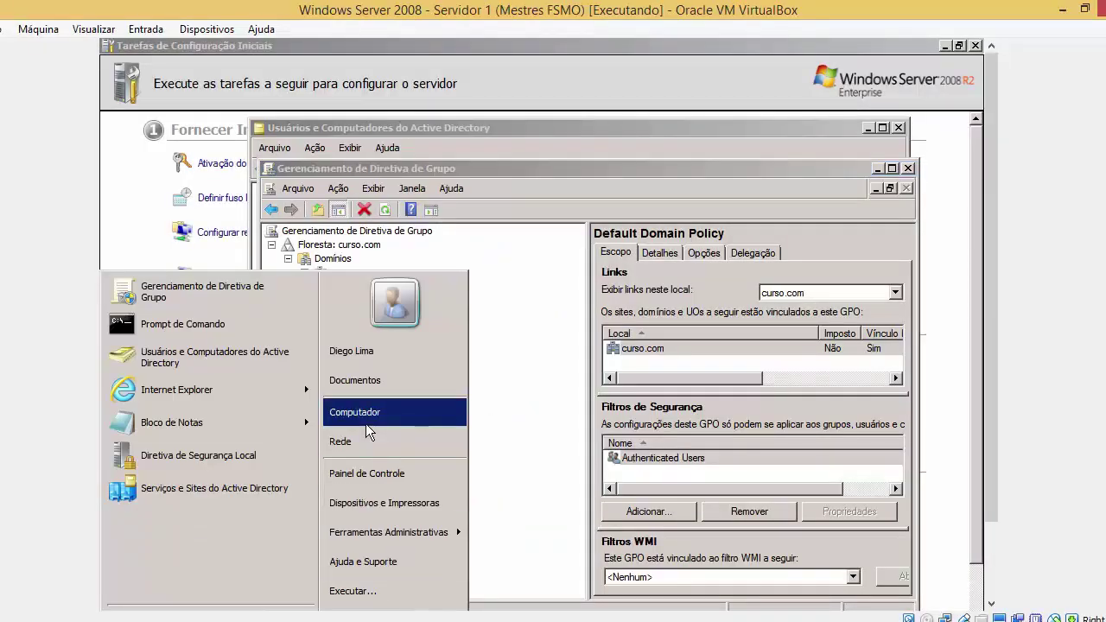
Create a new folder named SoftwaresviaGPO at the root of Local Disk C:
{"action": "left_click", "coordinate": [366, 423]}
{"action": "left_click", "coordinate": [507, 285]}
{"action": "double_click", "coordinate": [508, 285]}
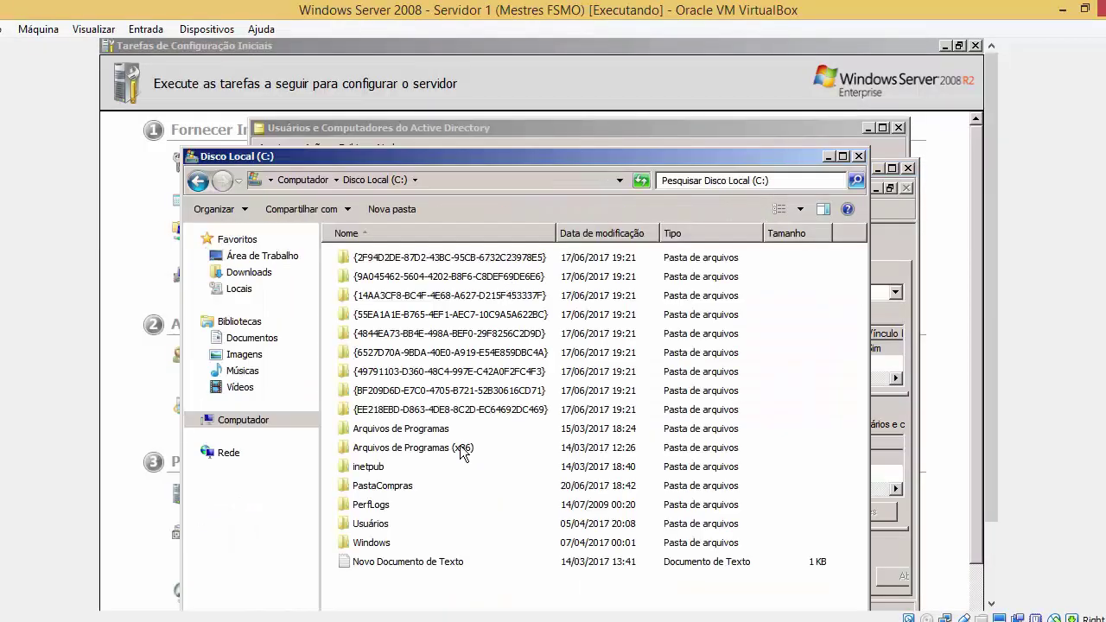
{"action": "right_click", "coordinate": [432, 590]}
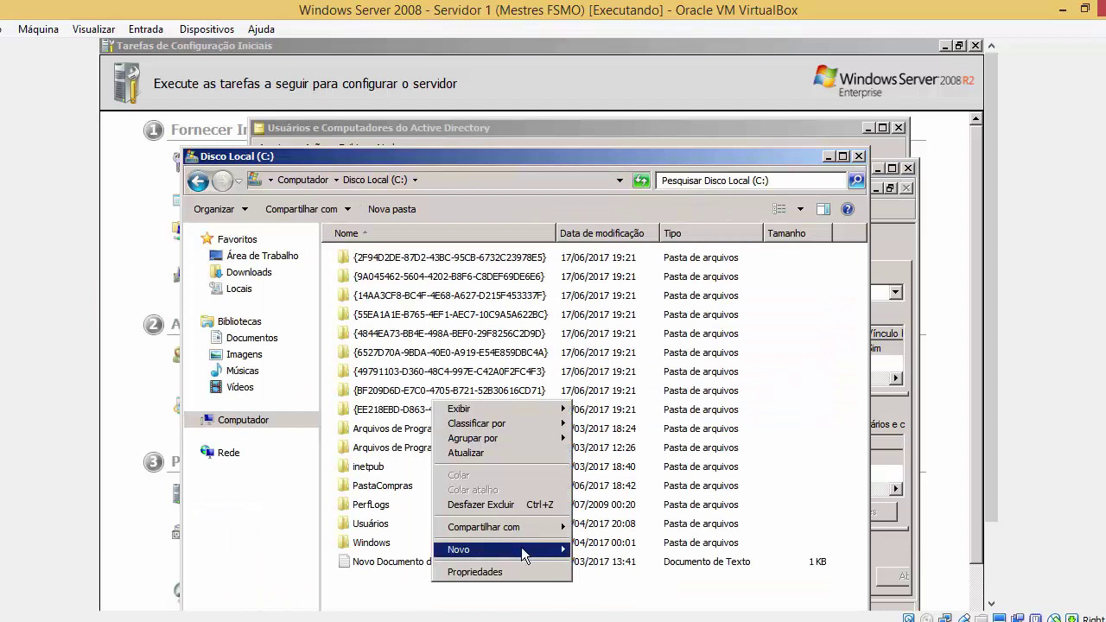
{"action": "left_click", "coordinate": [611, 552]}
{"action": "type", "text": "S"}
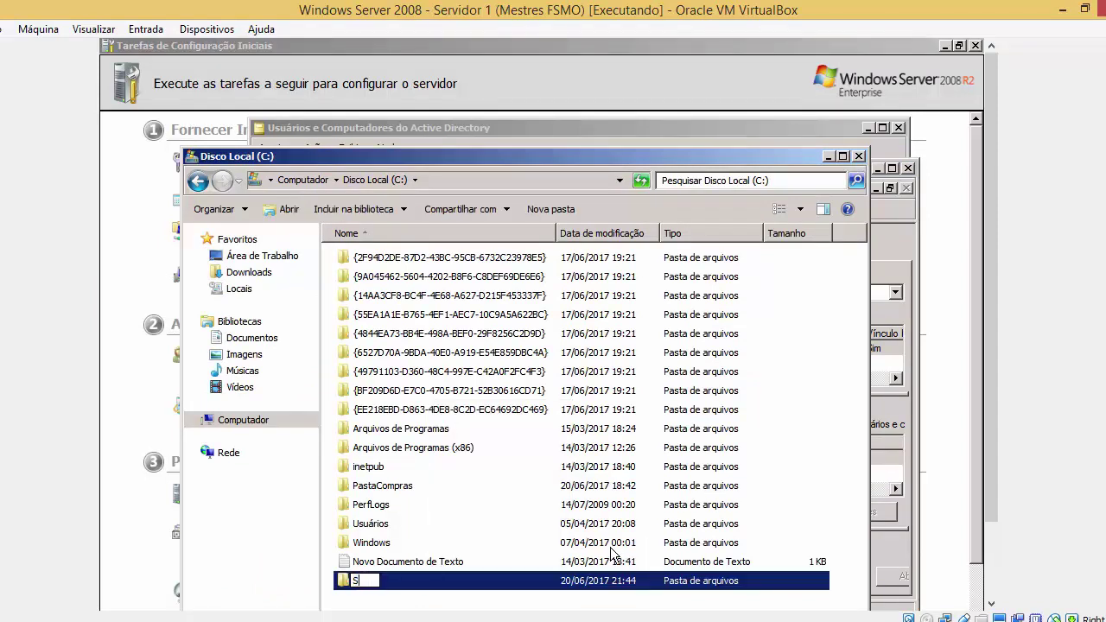
{"action": "type", "text": "OFTWA"}
{"action": "key", "text": "BackSpace"}
{"action": "key", "text": "BackSpace"}
{"action": "key", "text": "BackSpace"}
{"action": "key", "text": "BackSpace"}
{"action": "type", "text": "ftwaresia"}
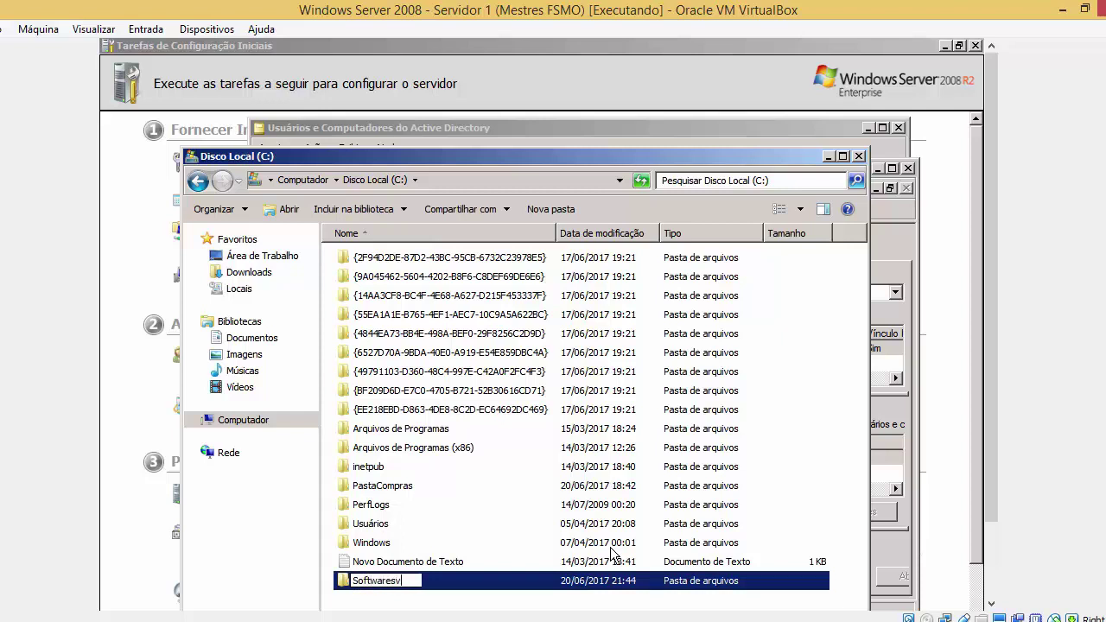
{"action": "type", "text": "iaGPO"}
{"action": "left_click", "coordinate": [568, 608]}
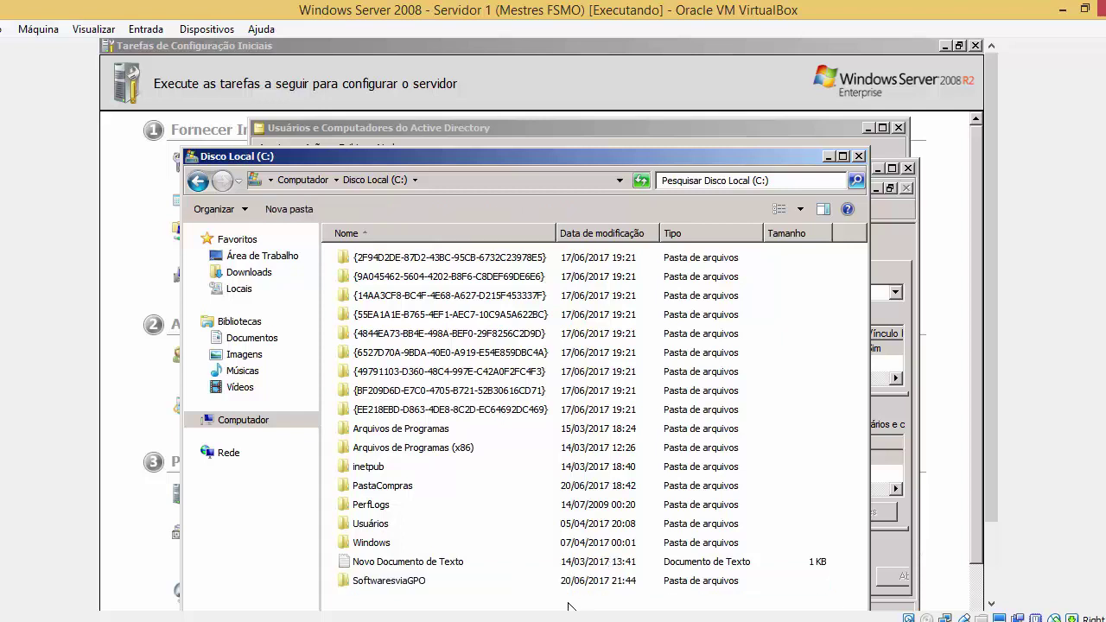
Inside SoftwaresviaGPO, create test subfolders Mozzilla and Adobe
{"action": "double_click", "coordinate": [582, 587]}
{"action": "right_click", "coordinate": [620, 295]}
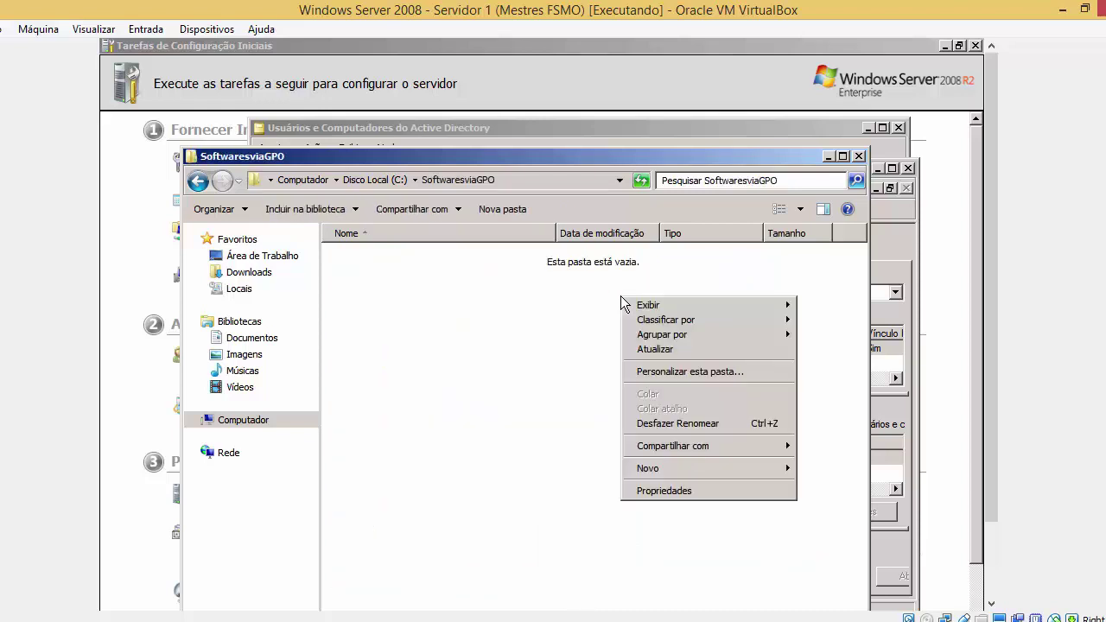
{"action": "mouse_move", "coordinate": [702, 467]}
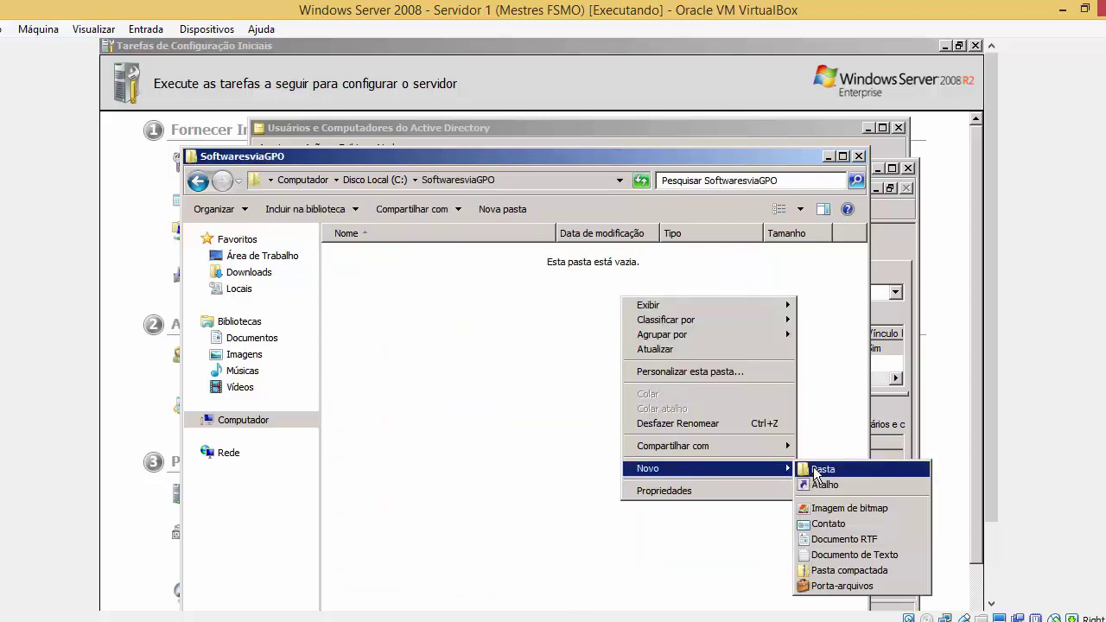
{"action": "left_click", "coordinate": [816, 469]}
{"action": "key", "text": "BackSpace"}
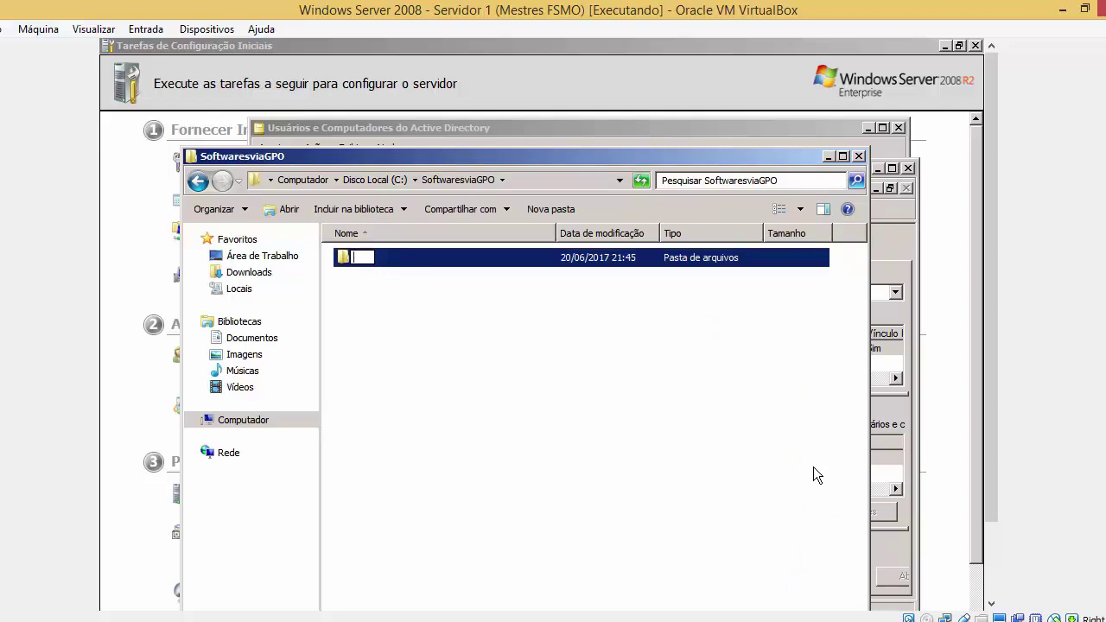
{"action": "type", "text": "Mozi"}
{"action": "type", "text": "ila"}
{"action": "key", "text": "BackSpace"}
{"action": "type", "text": "la"}
{"action": "left_click", "coordinate": [742, 369]}
{"action": "right_click", "coordinate": [742, 369]}
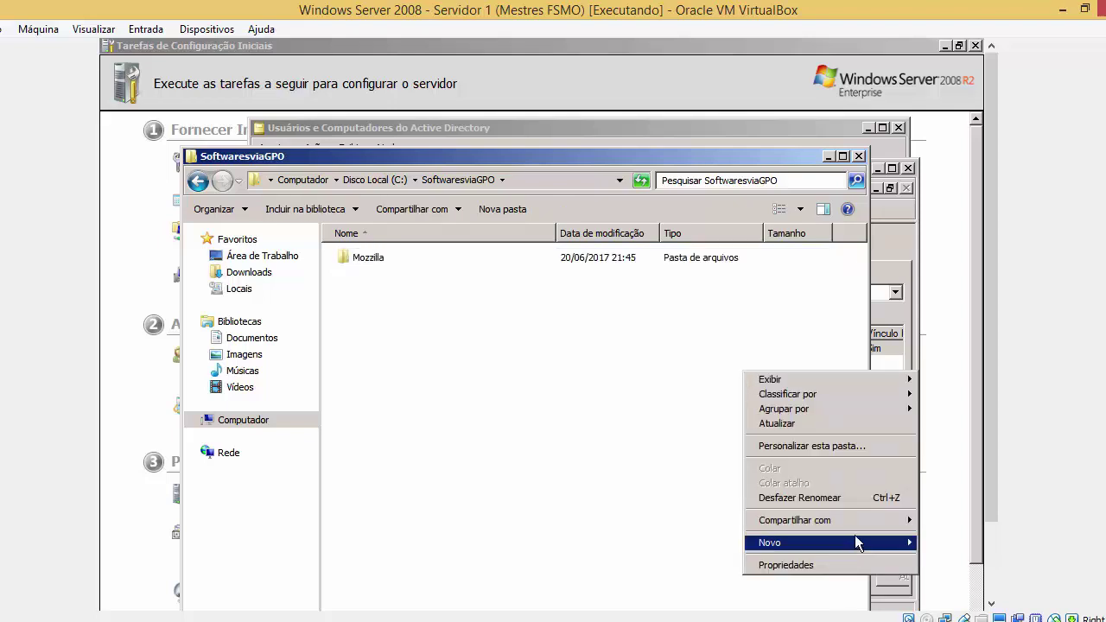
{"action": "left_click", "coordinate": [731, 542]}
{"action": "type", "text": "Ado"}
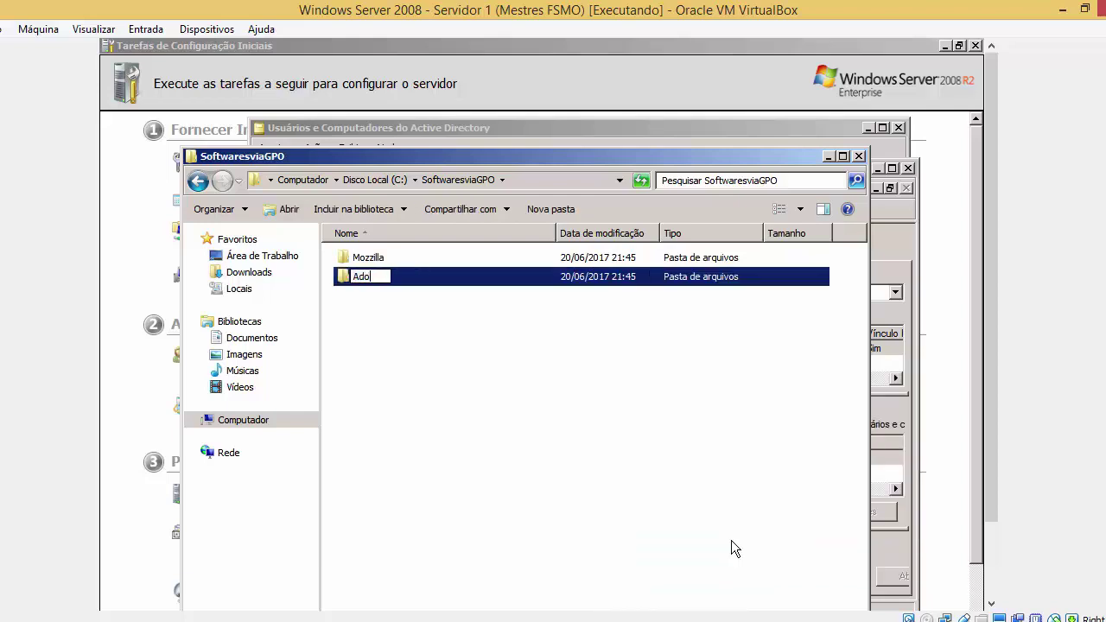
{"action": "type", "text": "be"}
{"action": "left_click", "coordinate": [730, 539]}
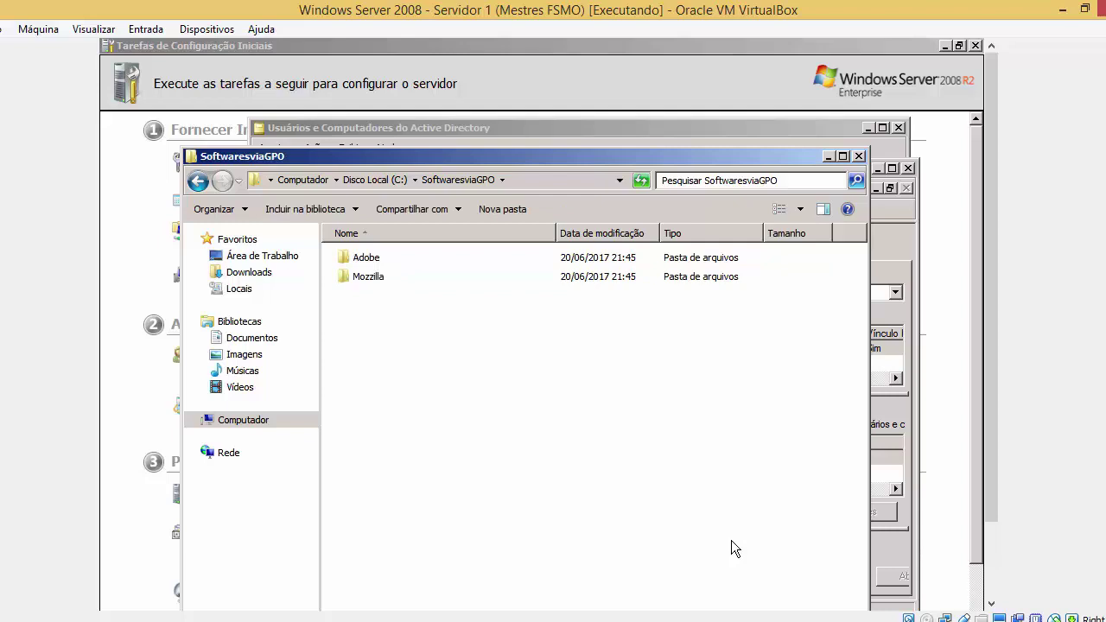
Delete both test subfolders and go back to drive C:
{"action": "key", "text": "ctrl+a"}
{"action": "key", "text": "Delete"}
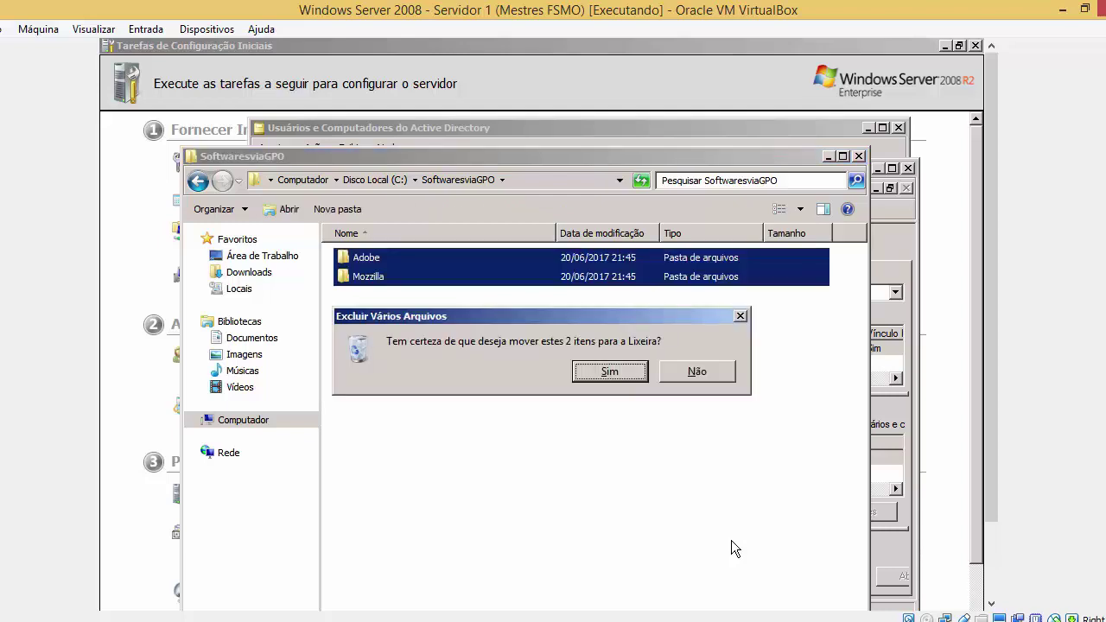
{"action": "key", "text": "Return"}
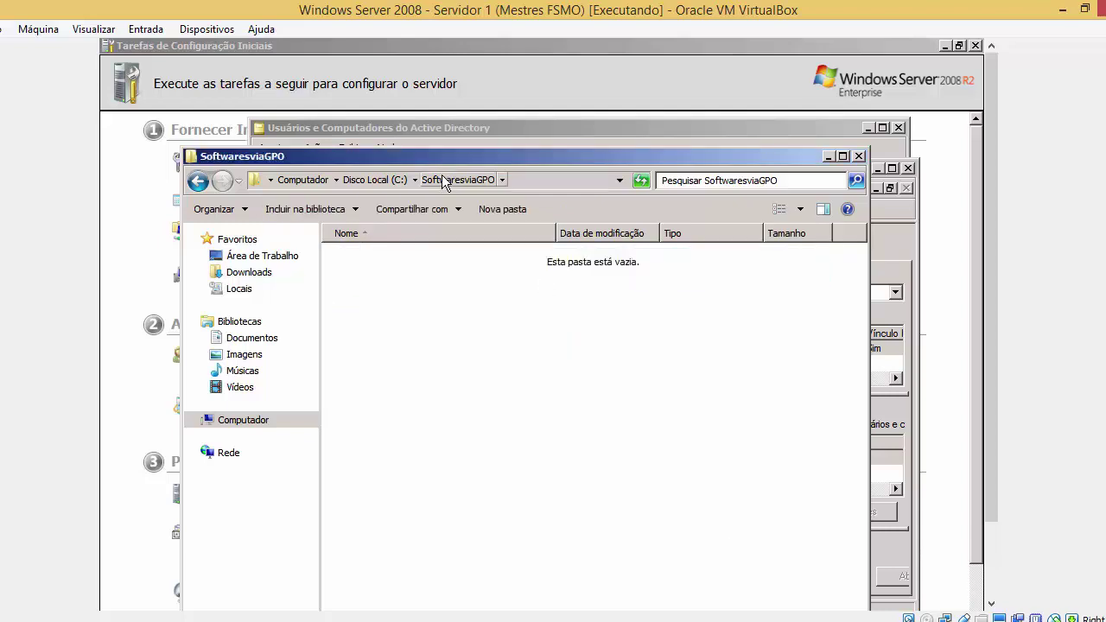
{"action": "left_click_drag", "start_coordinate": [409, 282], "coordinate": [518, 337]}
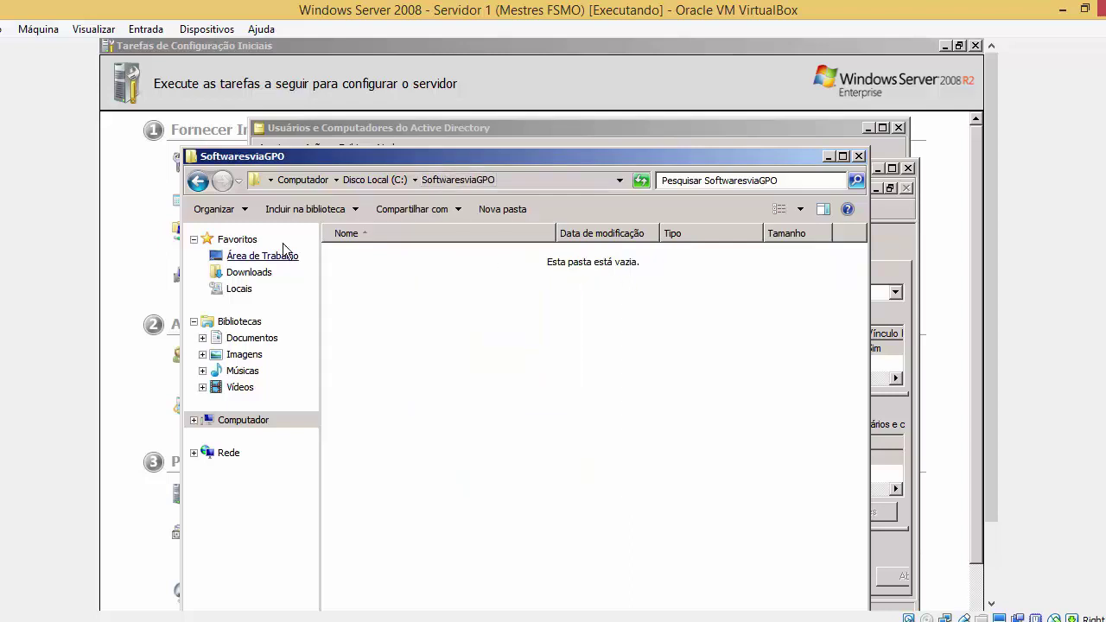
{"action": "left_click", "coordinate": [198, 181]}
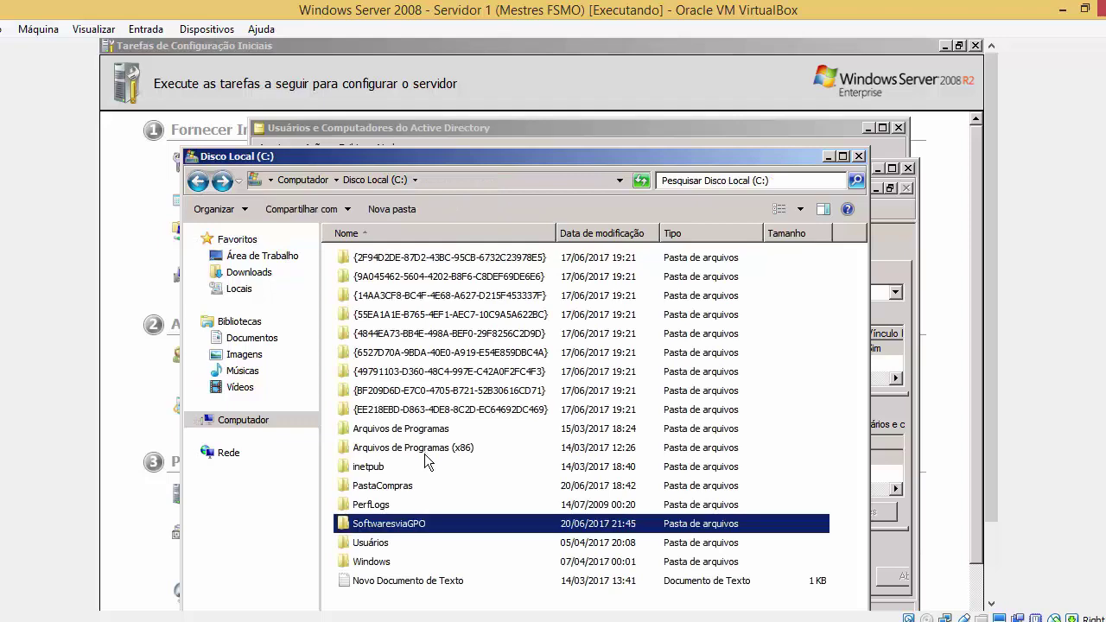
Share the SoftwaresviaGPO folder through its Advanced Sharing settings
{"action": "right_click", "coordinate": [397, 527]}
{"action": "left_click", "coordinate": [425, 515]}
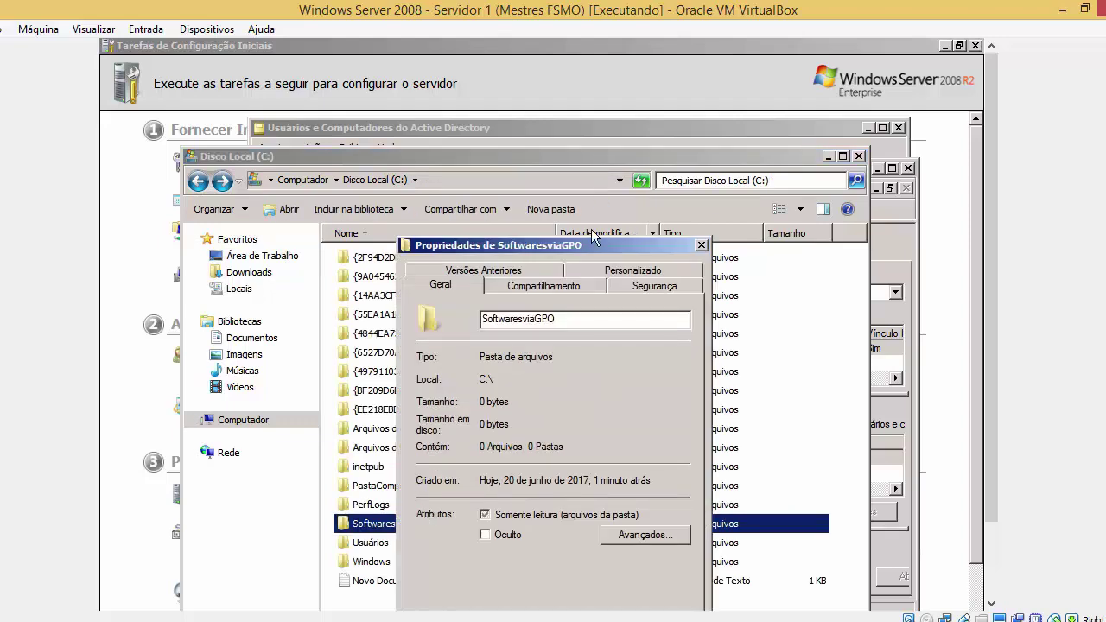
{"action": "left_click_drag", "start_coordinate": [591, 246], "coordinate": [647, 83]}
{"action": "left_click", "coordinate": [617, 131]}
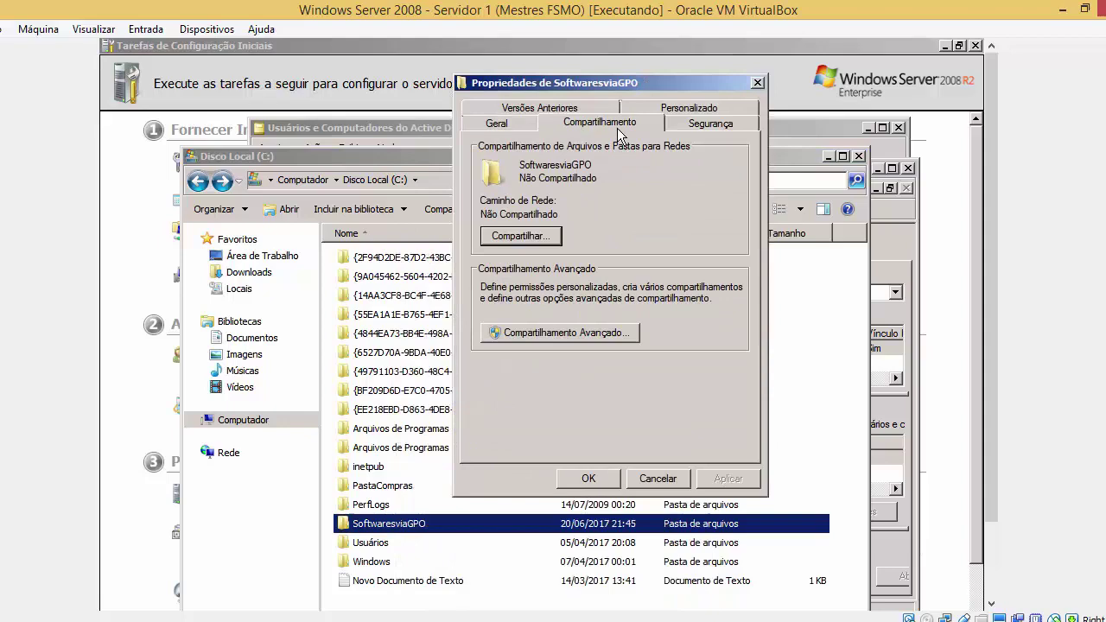
{"action": "left_click", "coordinate": [572, 335]}
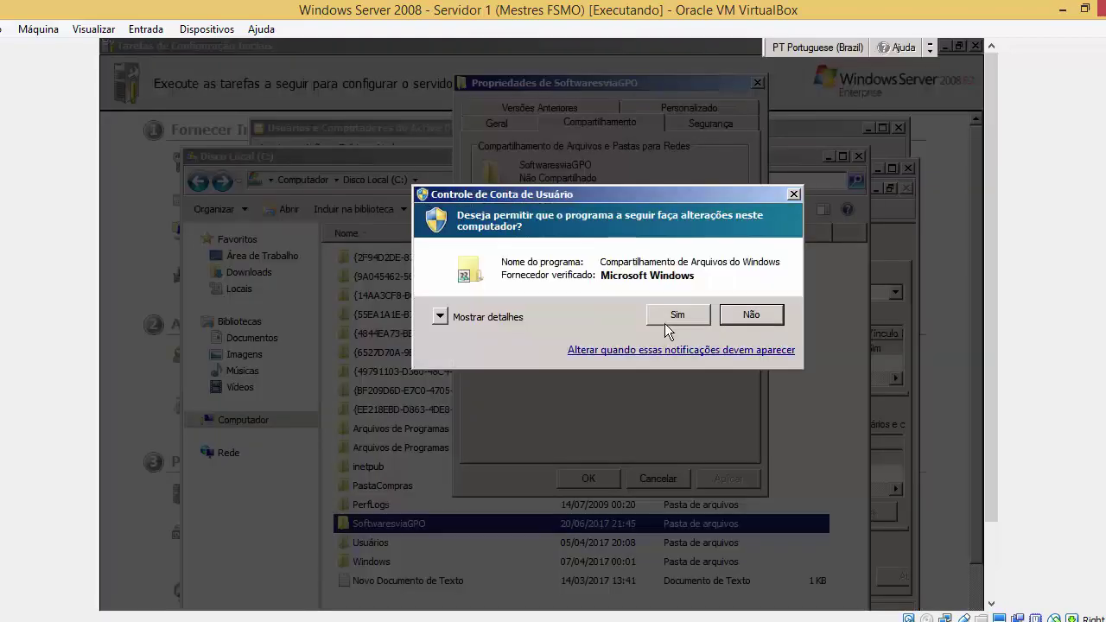
{"action": "left_click", "coordinate": [665, 321]}
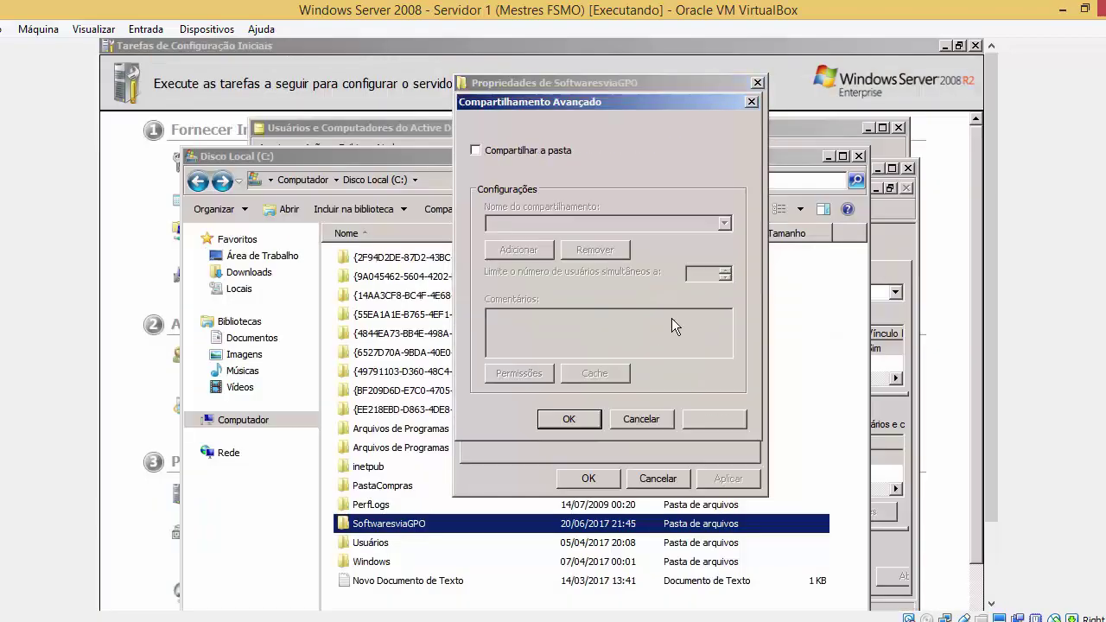
{"action": "left_click", "coordinate": [476, 150]}
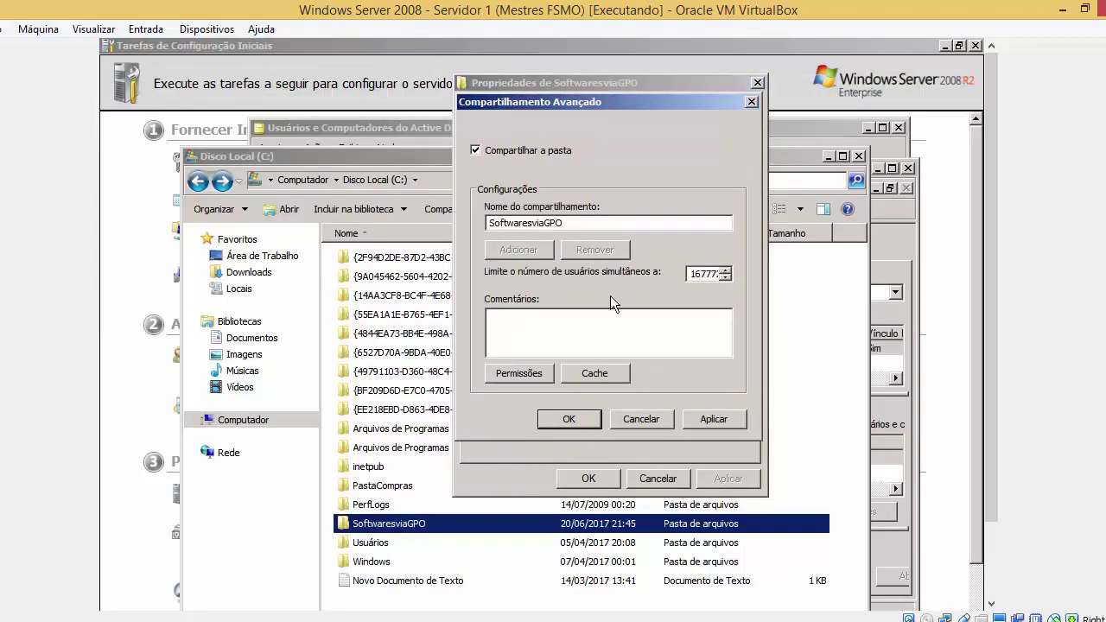
{"action": "left_click", "coordinate": [733, 423]}
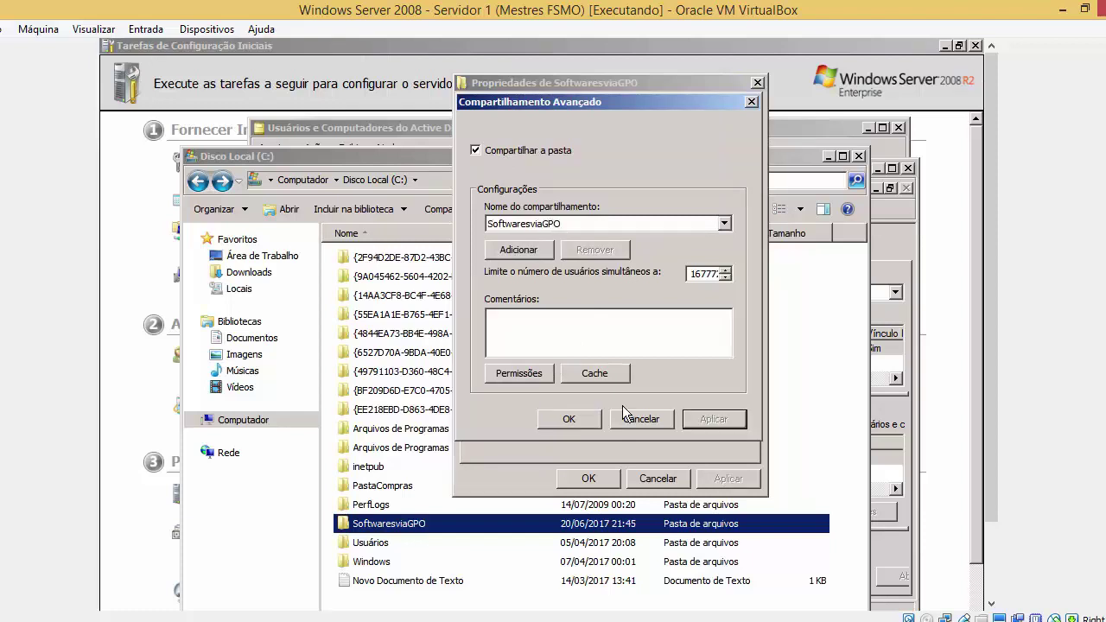
Grant Everyone Full Control on the share, apply, and close all sharing dialogs
{"action": "left_click", "coordinate": [545, 377]}
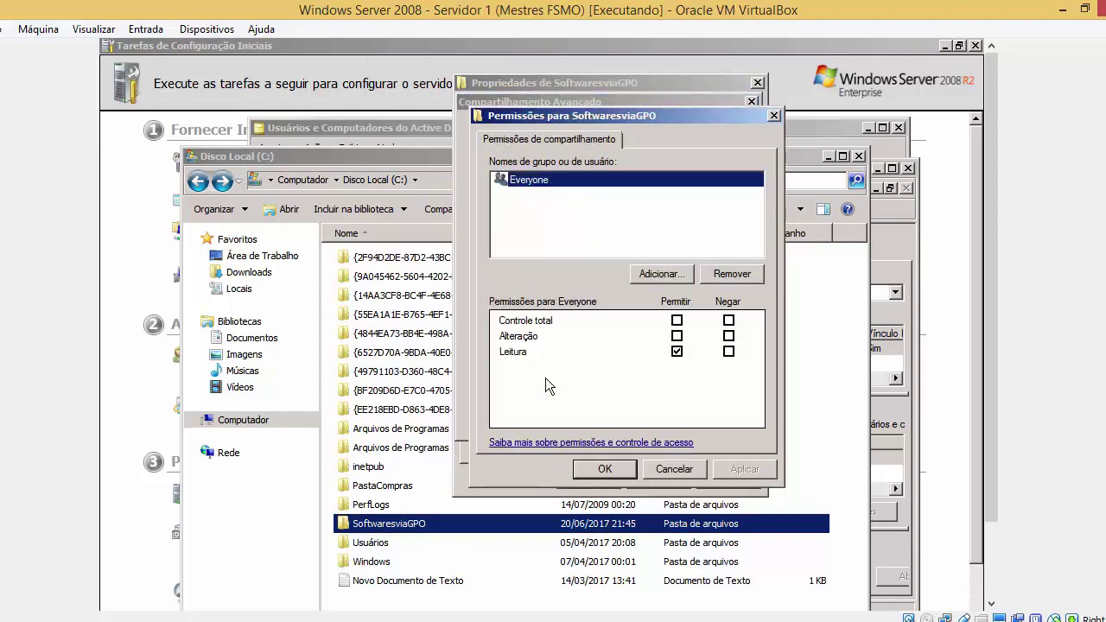
{"action": "left_click", "coordinate": [676, 340]}
{"action": "left_click", "coordinate": [677, 318]}
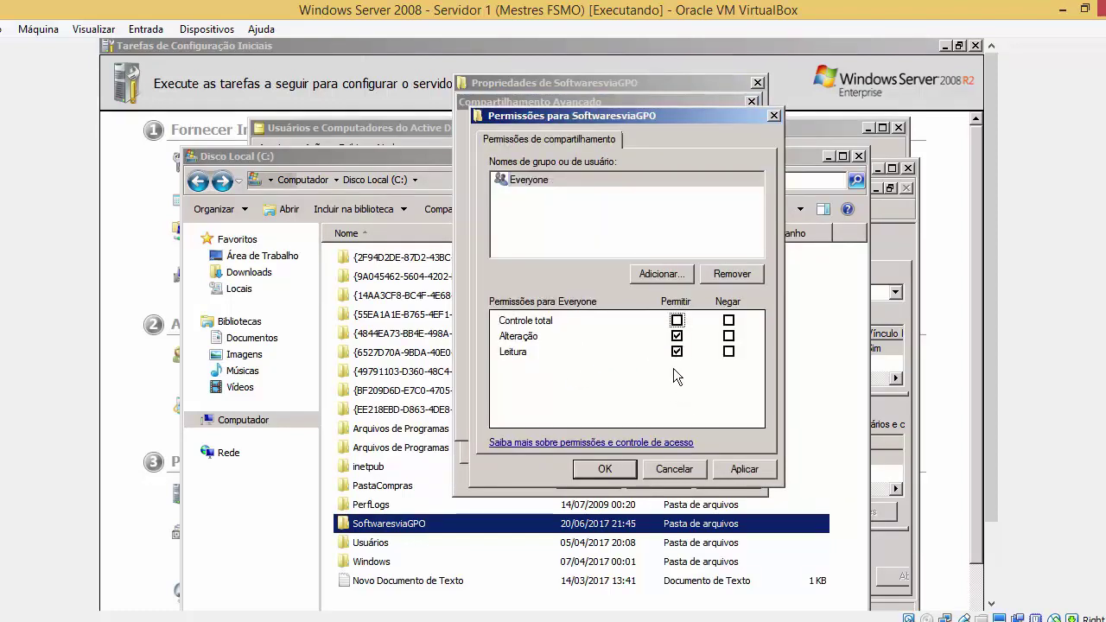
{"action": "left_click", "coordinate": [676, 321]}
{"action": "left_click", "coordinate": [738, 472]}
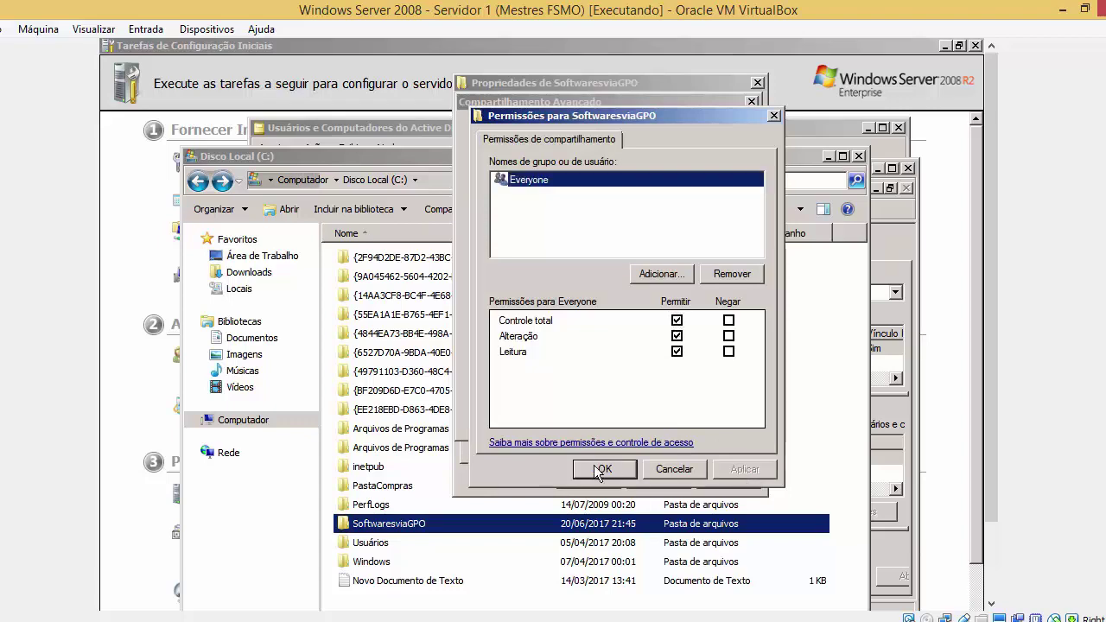
{"action": "left_click", "coordinate": [601, 471]}
{"action": "left_click", "coordinate": [713, 419]}
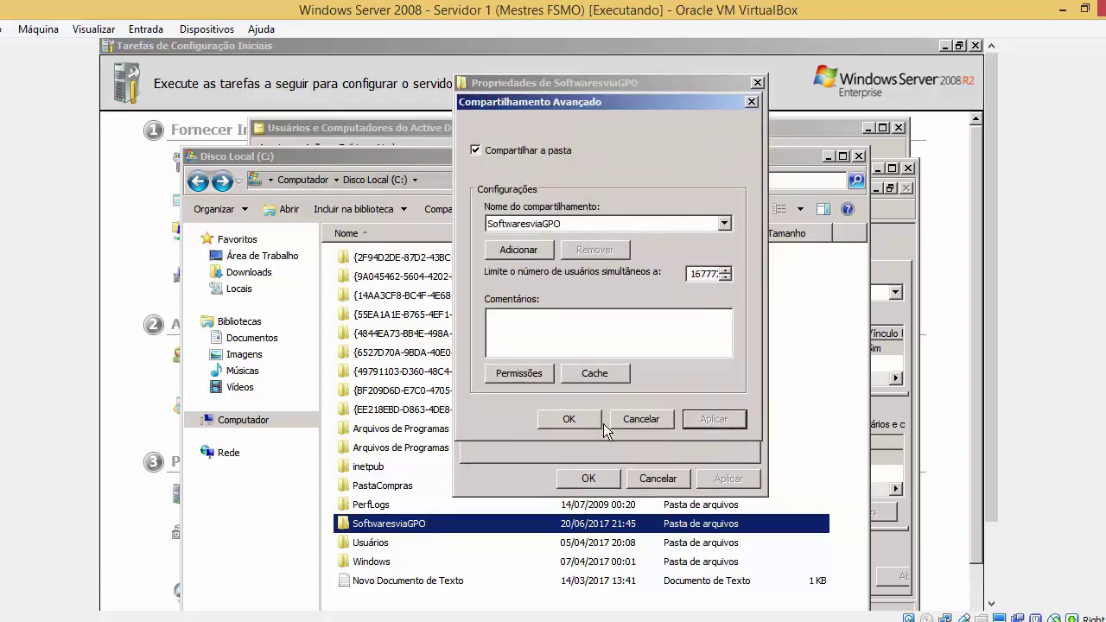
{"action": "left_click", "coordinate": [570, 420]}
{"action": "left_click", "coordinate": [610, 476]}
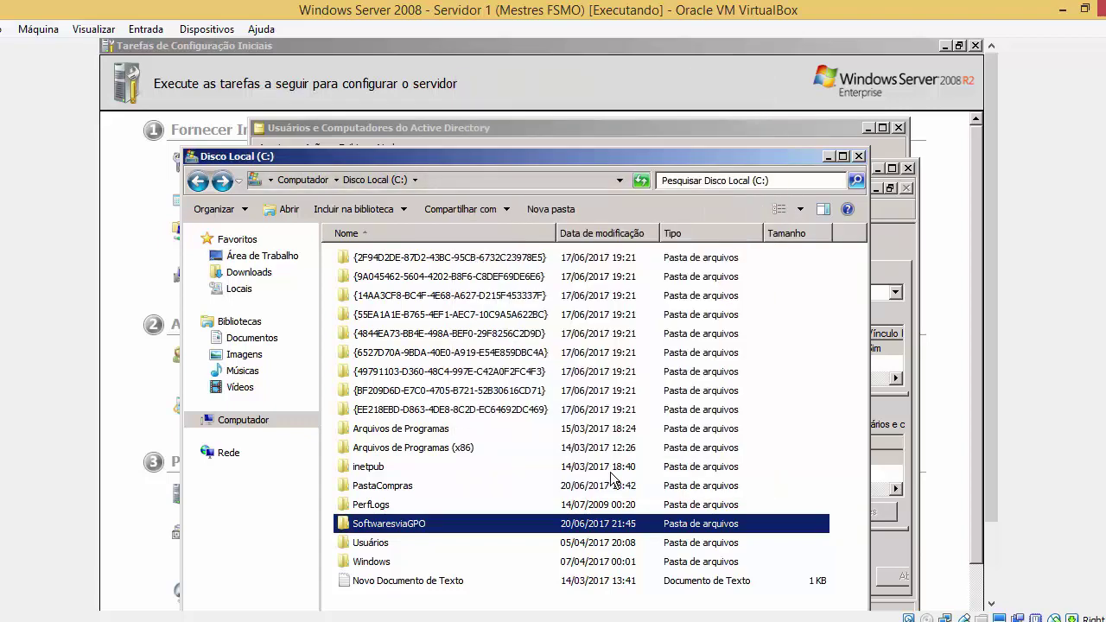
Browse to \\10.100.100.1\ and open the empty SoftwaresviaGPO share
{"action": "double_click", "coordinate": [542, 523]}
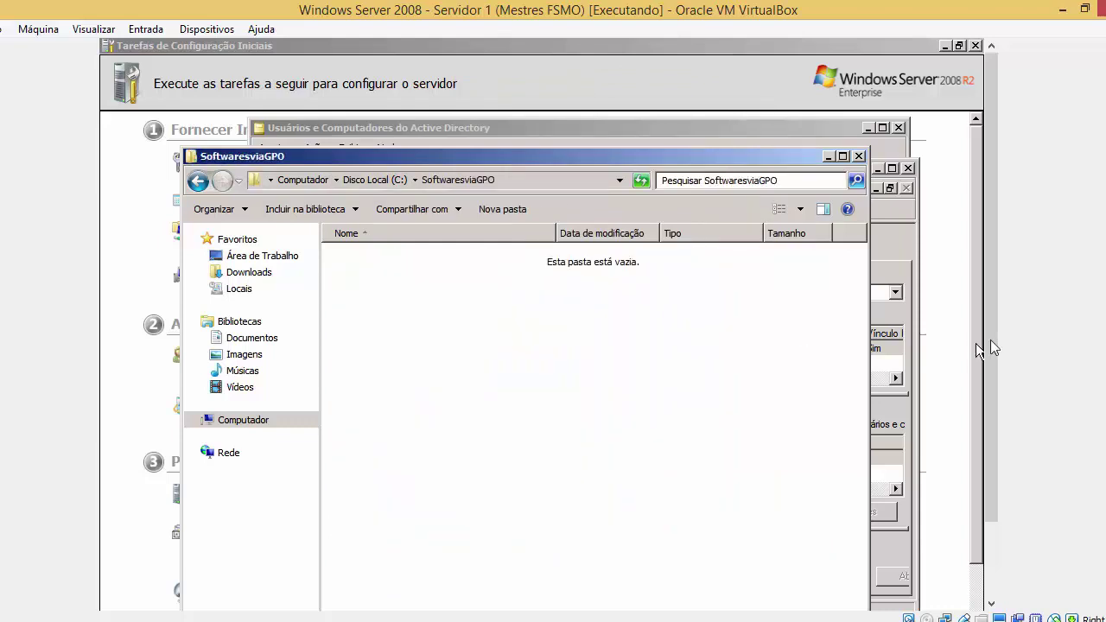
{"action": "left_click_drag", "start_coordinate": [990, 348], "coordinate": [987, 403]}
{"action": "key", "text": "super"}
{"action": "type", "text": "\\\\"}
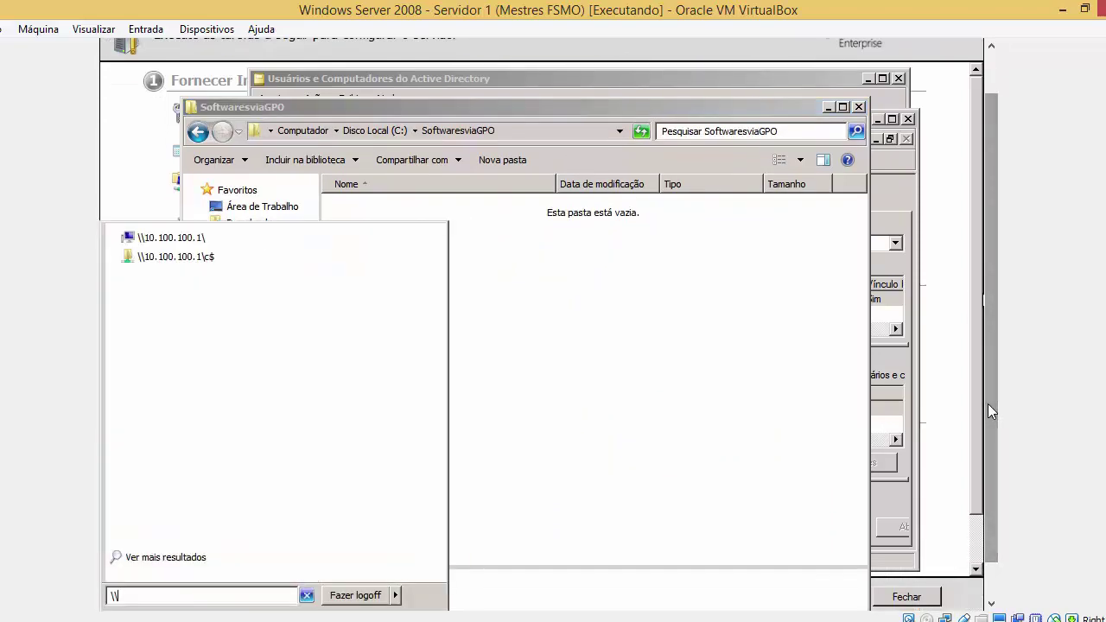
{"action": "type", "text": "10.100"}
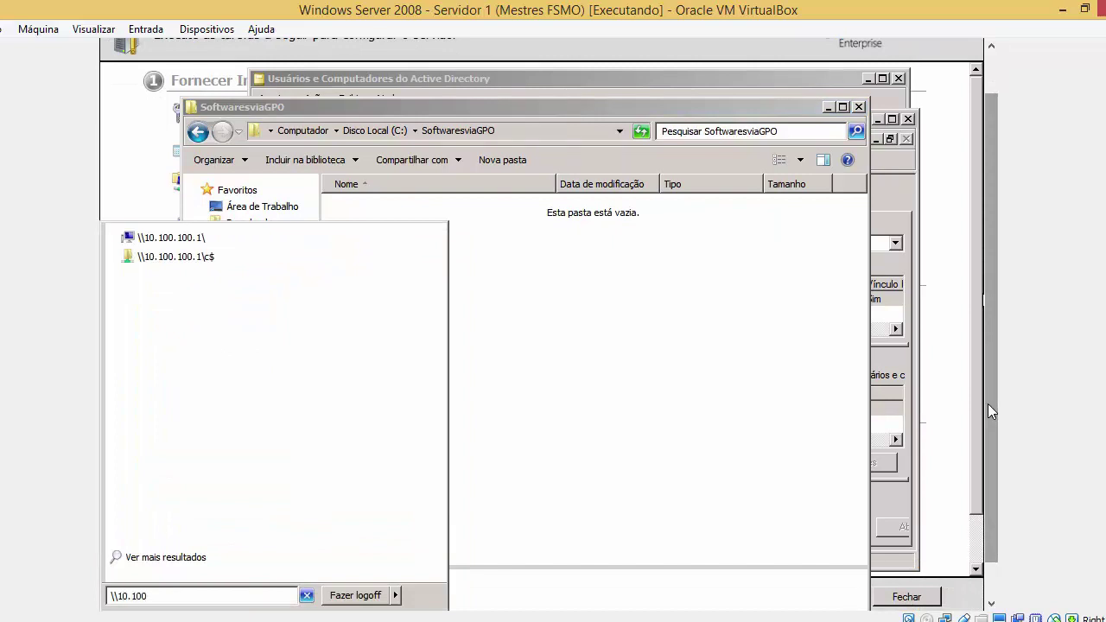
{"action": "type", "text": ".100.1\\"}
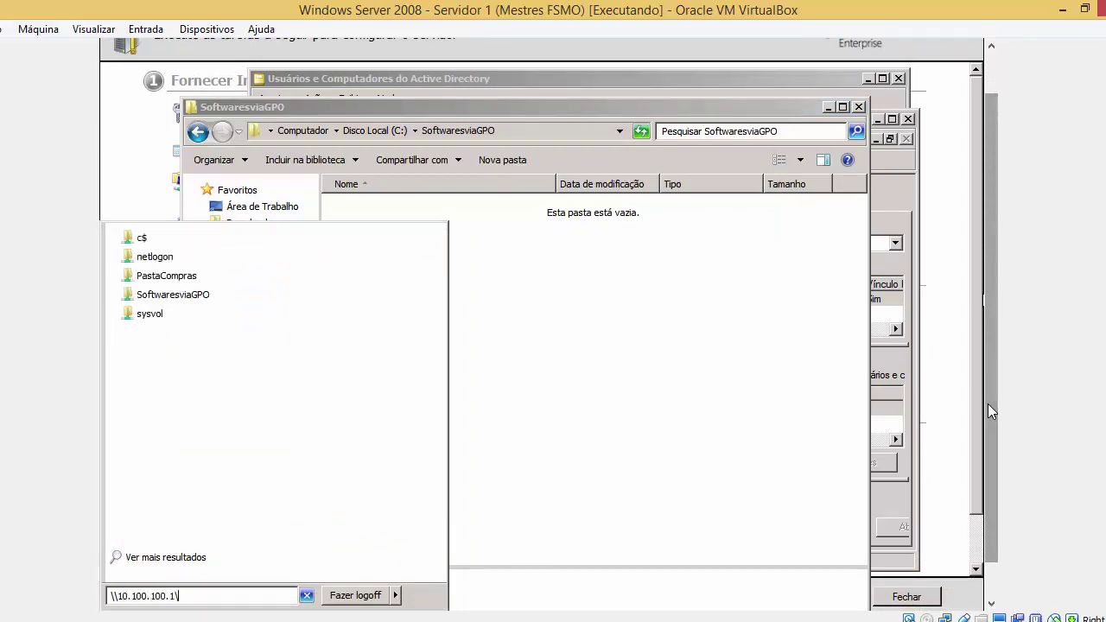
{"action": "key", "text": "Return"}
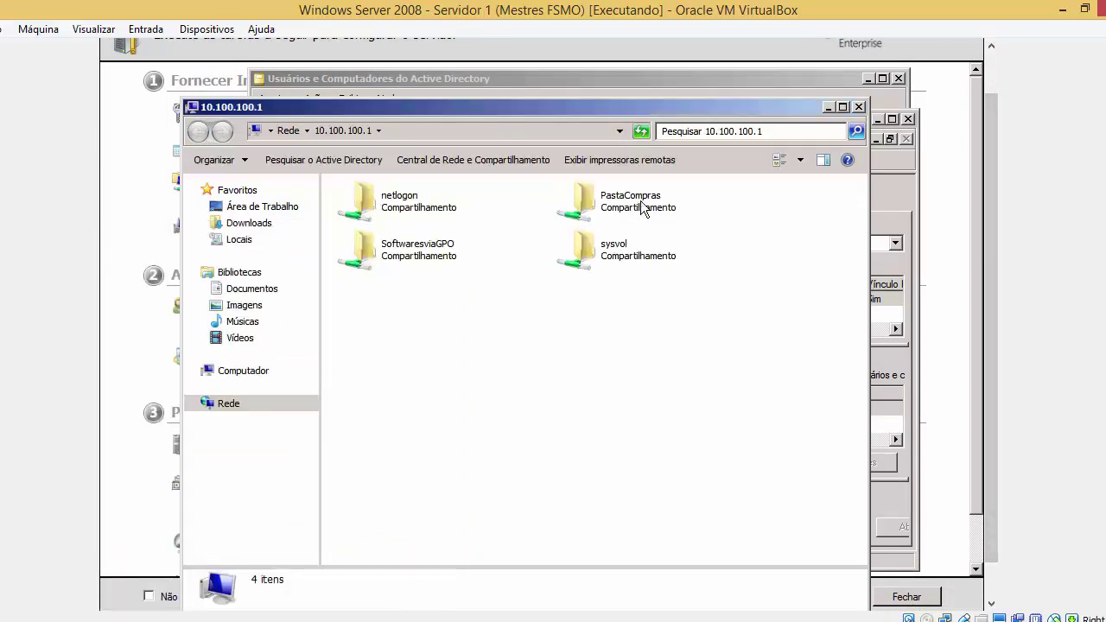
{"action": "left_click", "coordinate": [482, 242]}
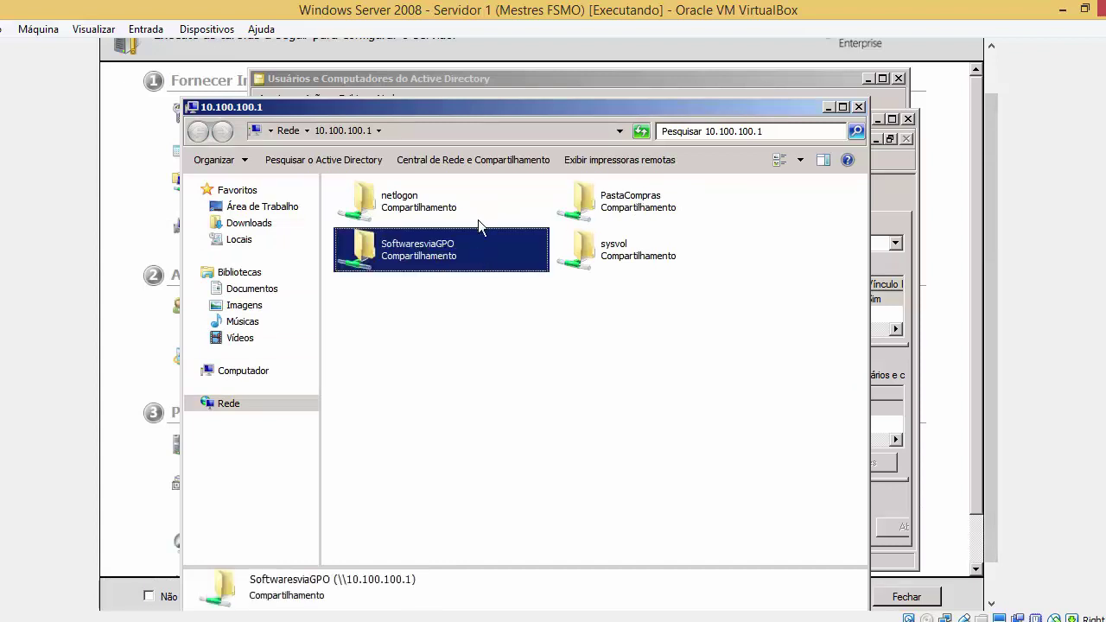
{"action": "double_click", "coordinate": [459, 243]}
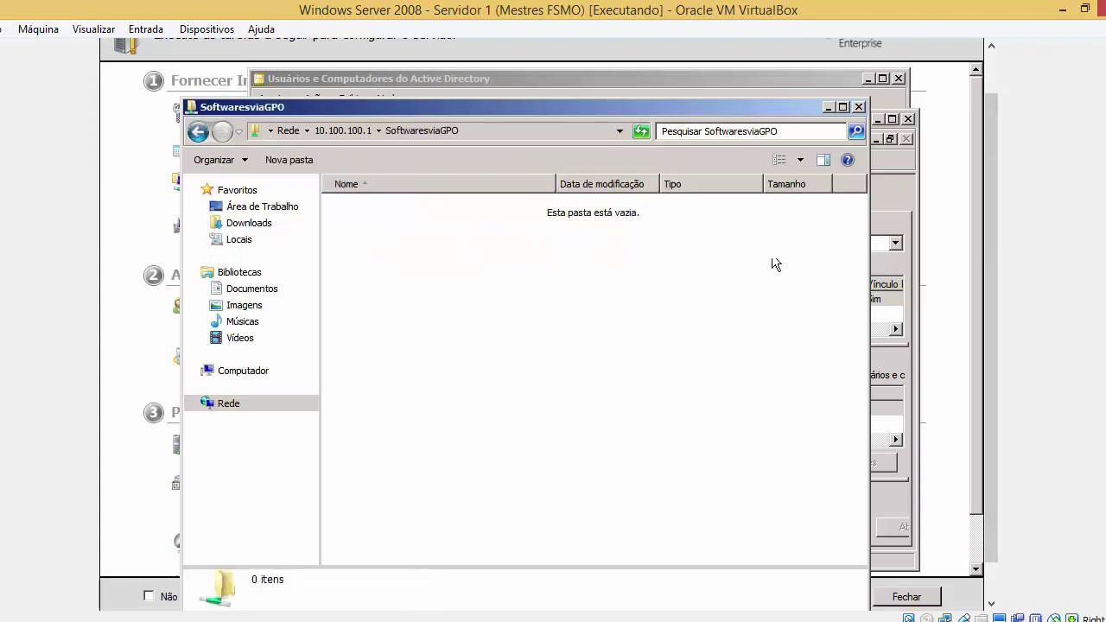
Close the network share and local folder windows and return to PowerPoint
{"action": "left_click", "coordinate": [859, 107]}
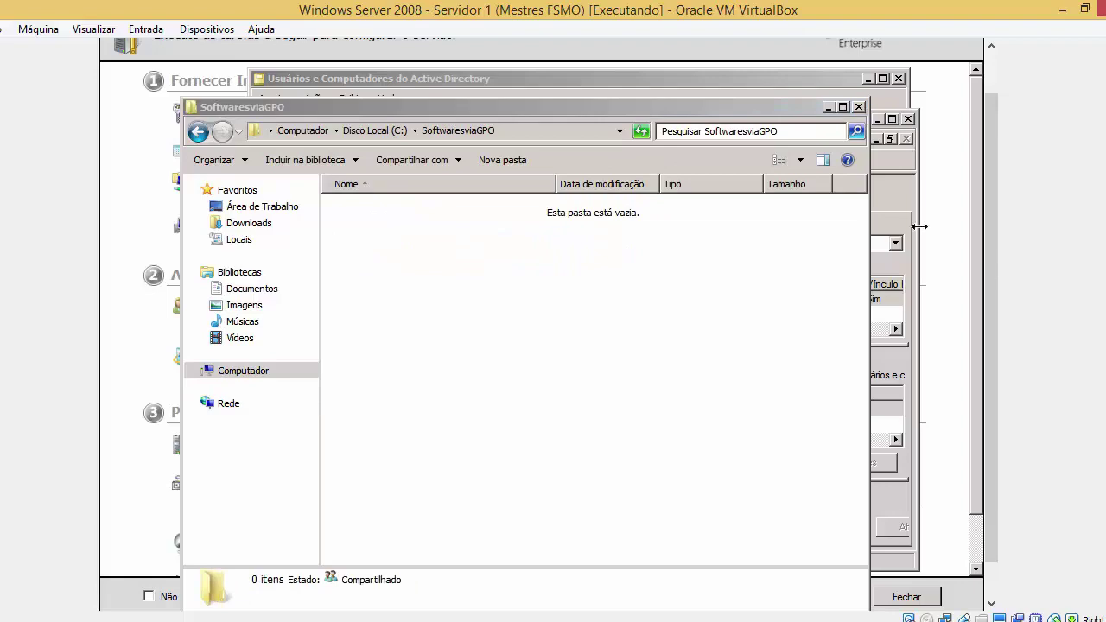
{"action": "left_click", "coordinate": [859, 108]}
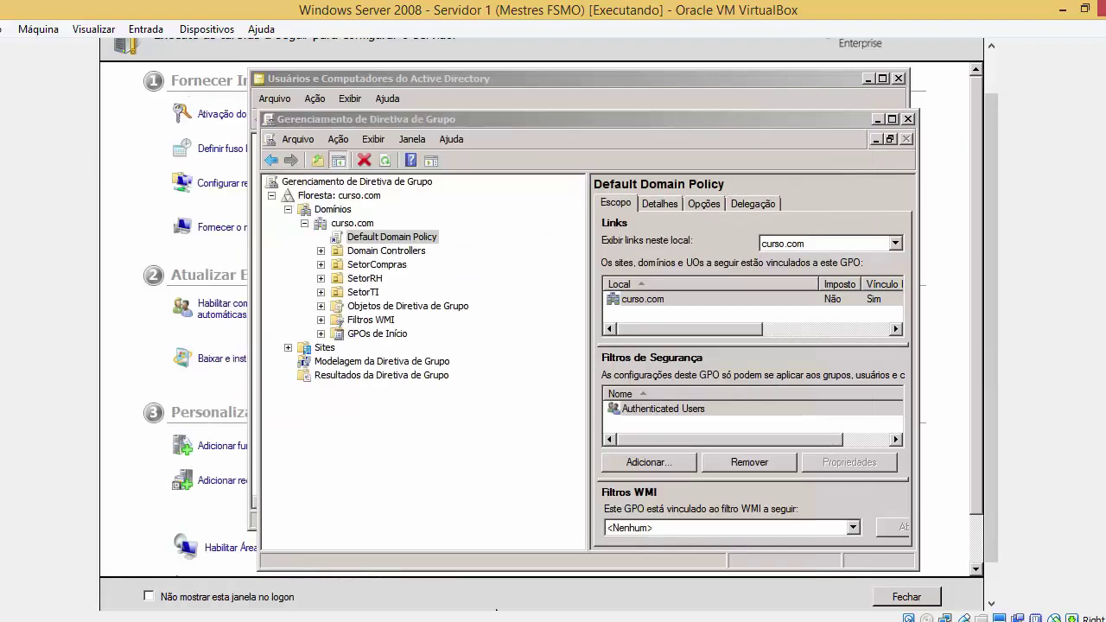
{"action": "left_click", "coordinate": [407, 621]}
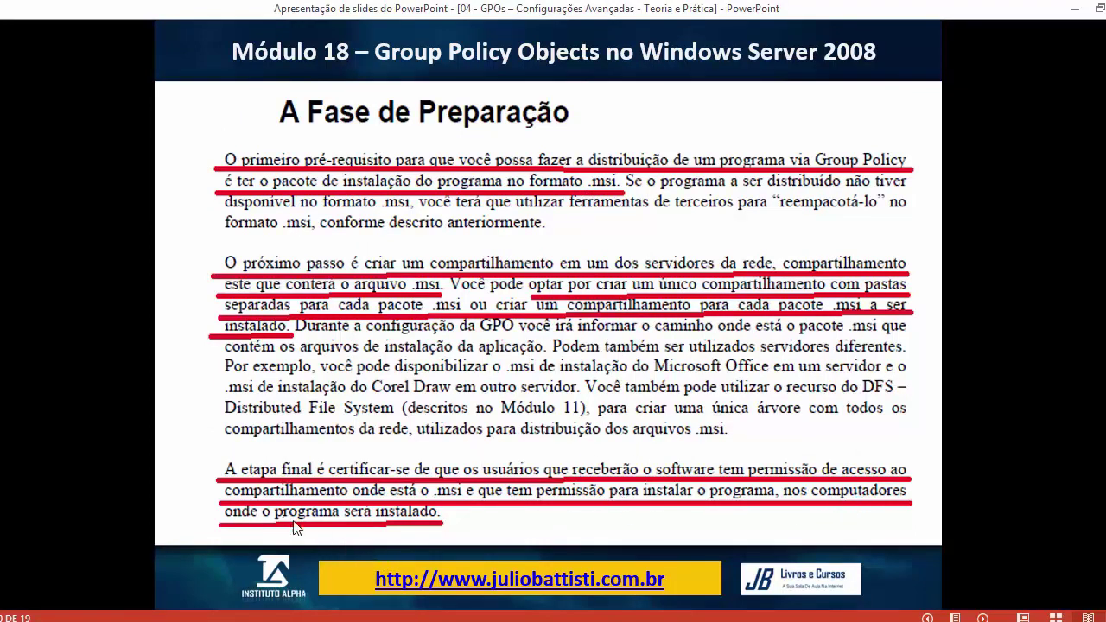
Bring the Windows Server 2008 VM window back from the VirtualBox taskbar previews
{"action": "left_click", "coordinate": [244, 621]}
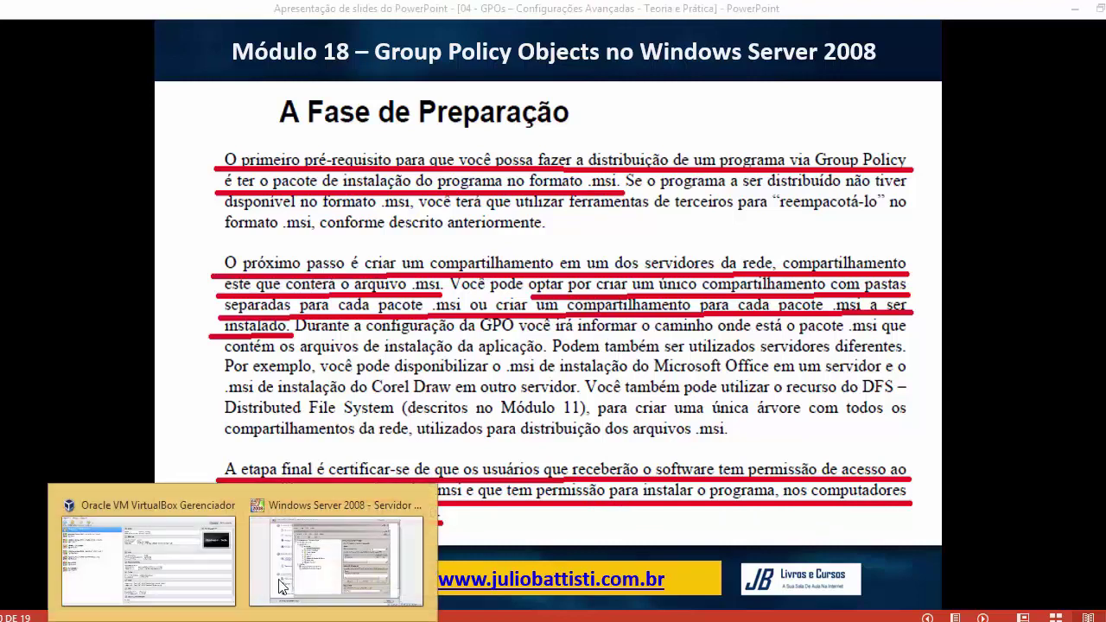
{"action": "left_click", "coordinate": [327, 553]}
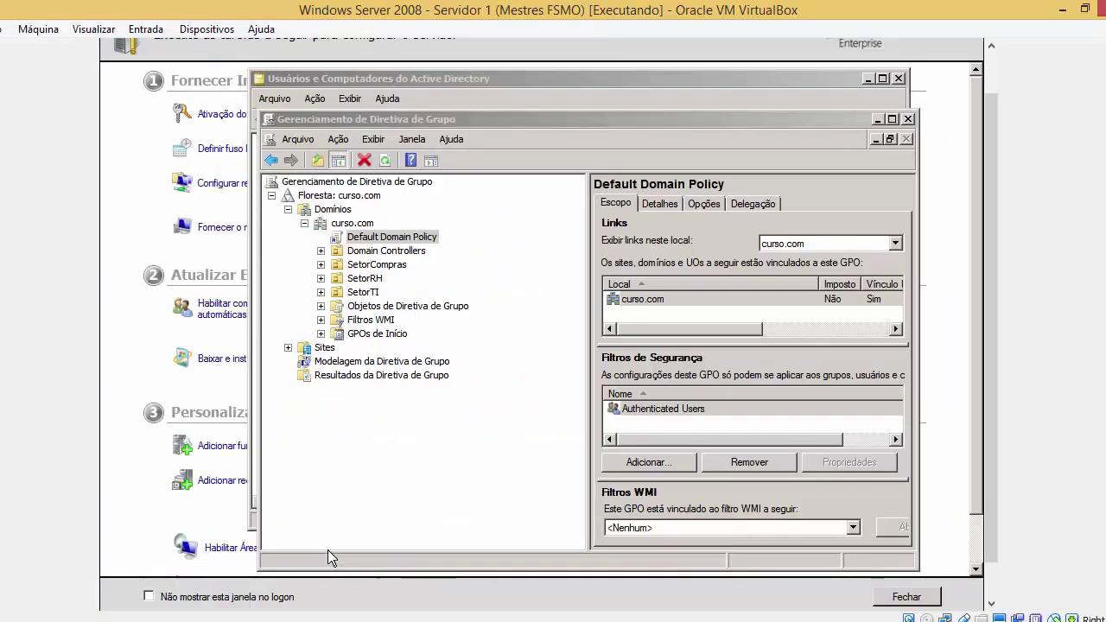
Reopen the SoftwaresviaGPO share permissions from the folder's Advanced Sharing settings on C:
{"action": "left_click_drag", "start_coordinate": [990, 351], "coordinate": [969, 475]}
{"action": "left_click", "coordinate": [128, 593]}
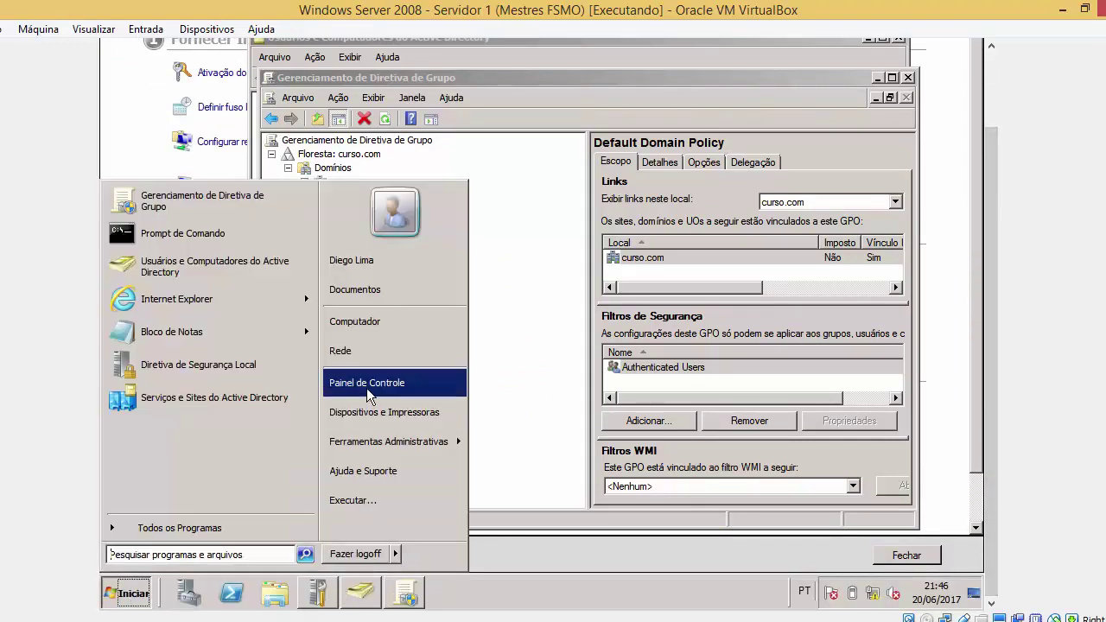
{"action": "left_click", "coordinate": [384, 327]}
{"action": "double_click", "coordinate": [477, 175]}
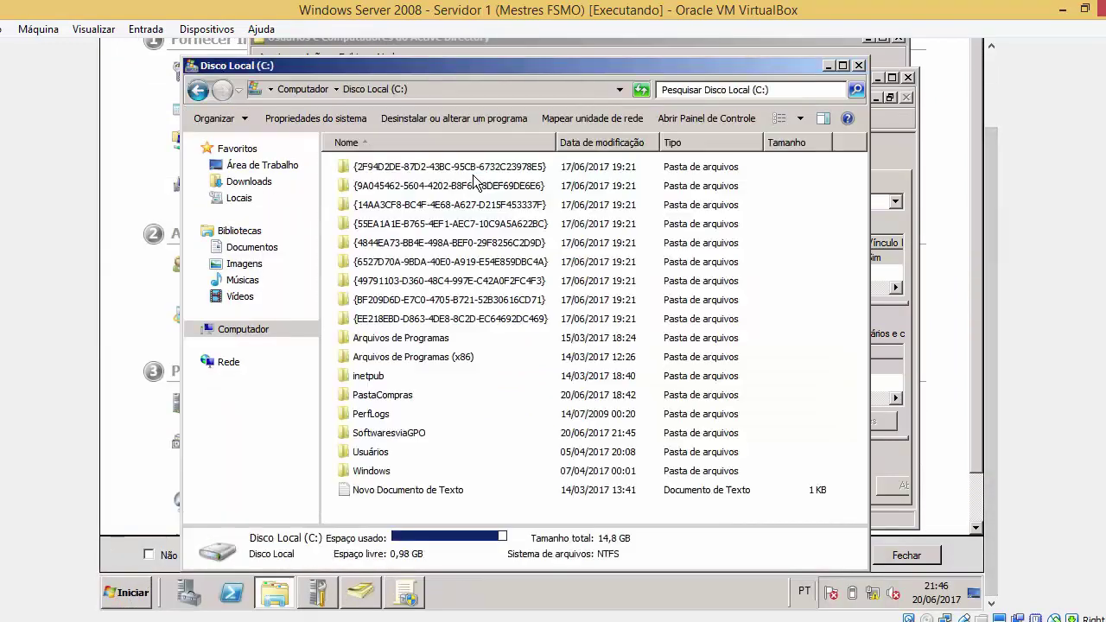
{"action": "right_click", "coordinate": [380, 435]}
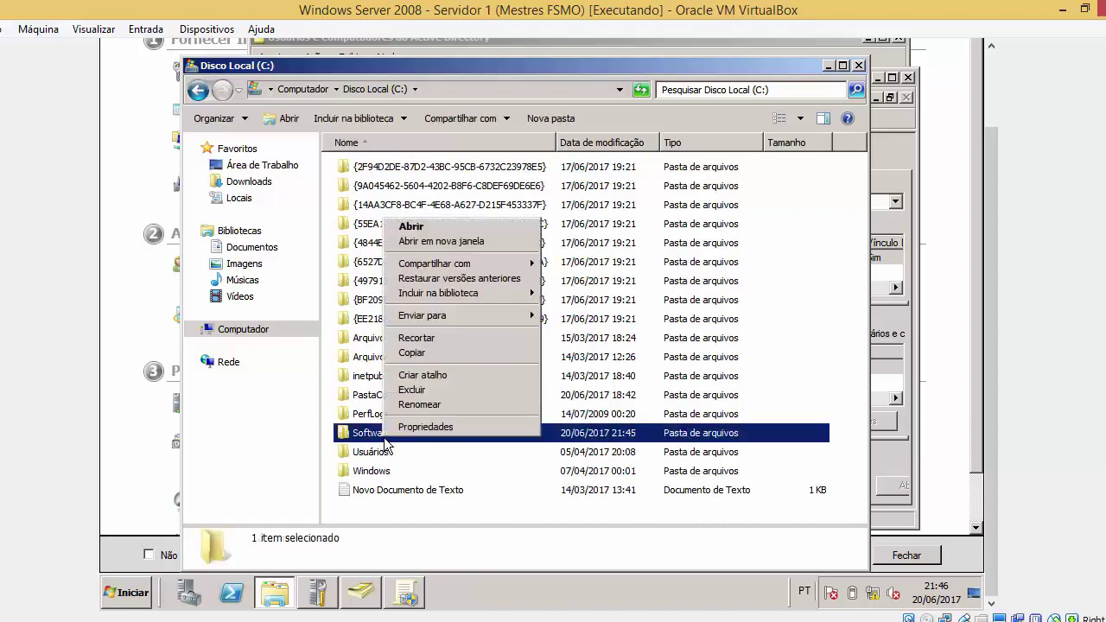
{"action": "left_click", "coordinate": [410, 429]}
{"action": "left_click", "coordinate": [550, 199]}
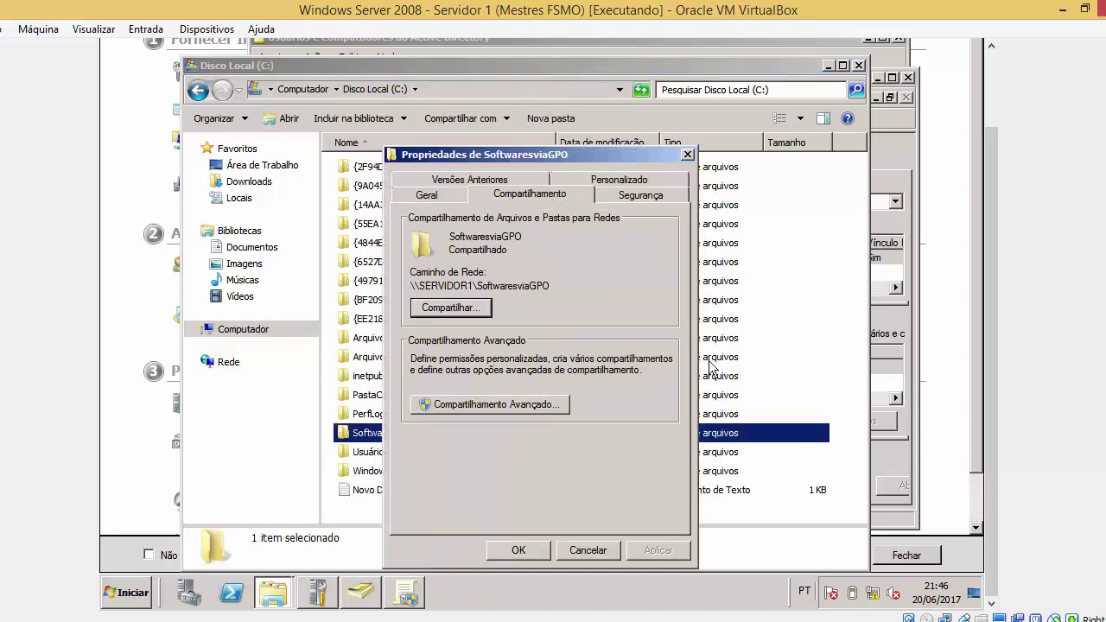
{"action": "left_click", "coordinate": [538, 404]}
{"action": "left_click", "coordinate": [607, 386]}
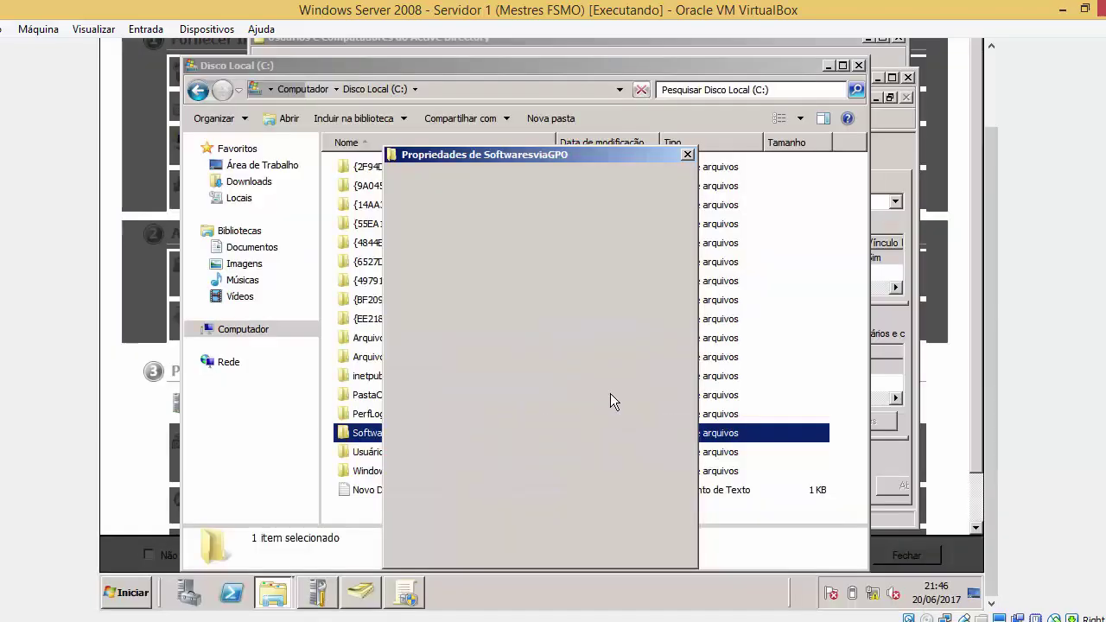
{"action": "left_click", "coordinate": [461, 444]}
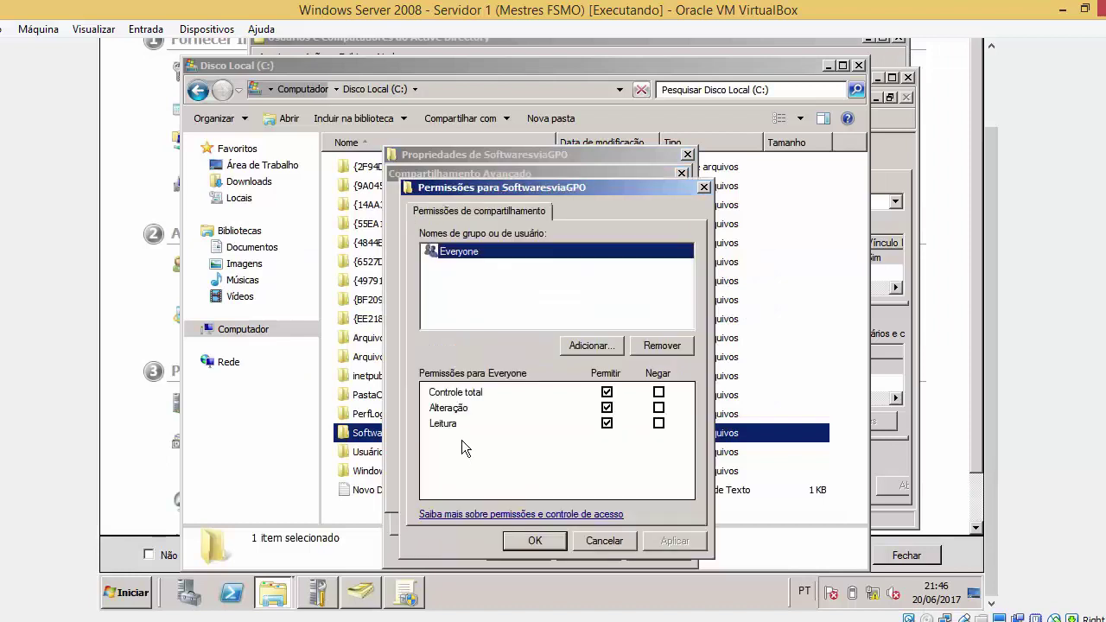
Start adding an account and include Computers in the searchable object types
{"action": "left_click", "coordinate": [605, 337]}
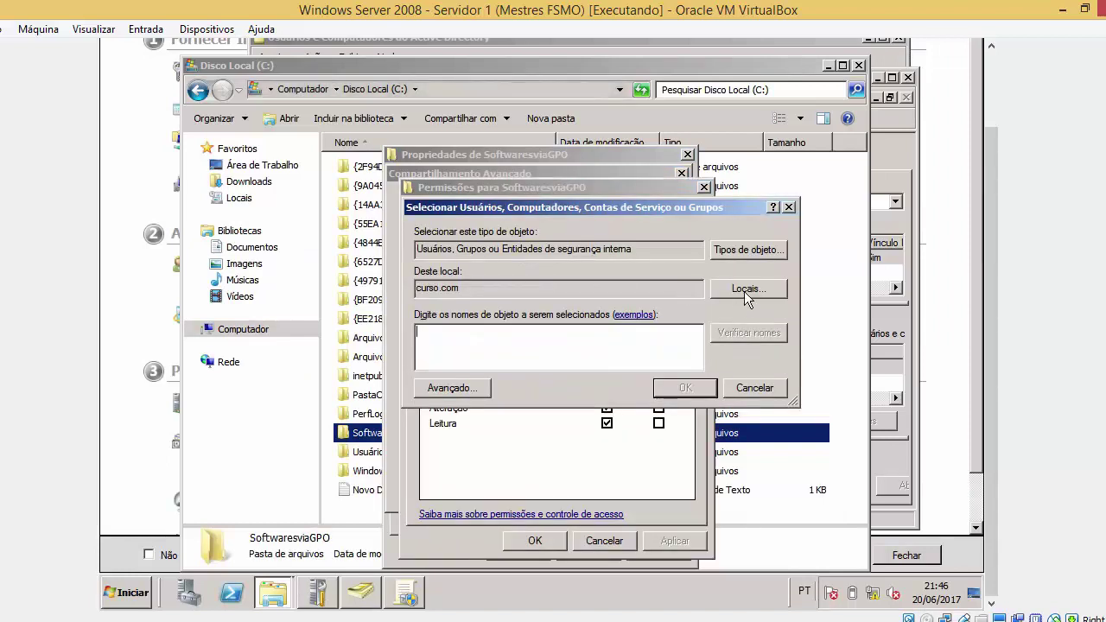
{"action": "left_click", "coordinate": [748, 290]}
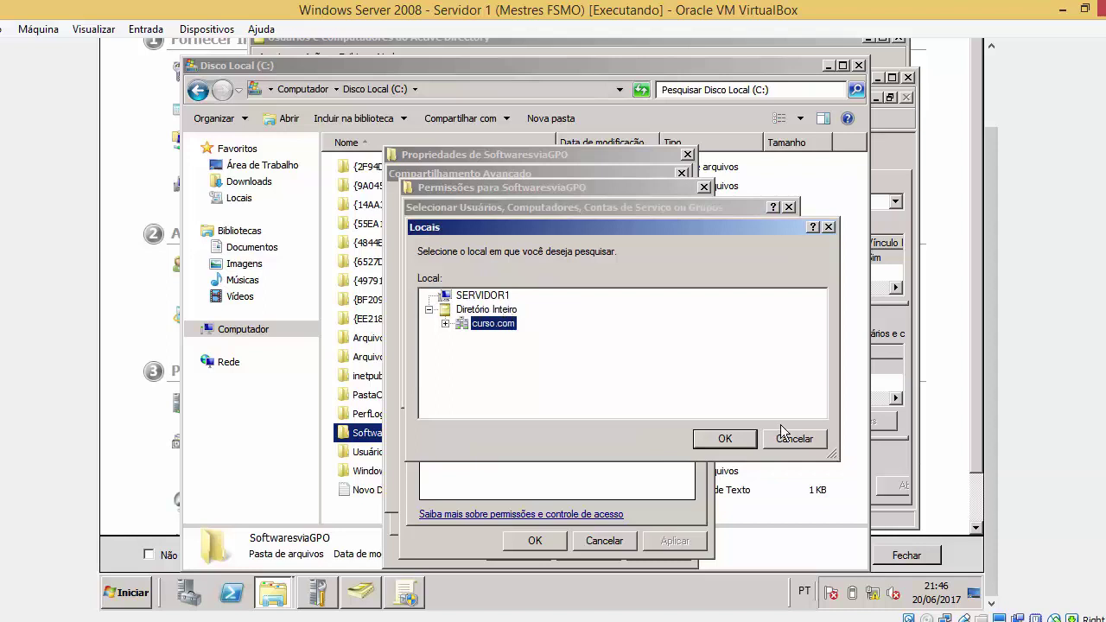
{"action": "left_click", "coordinate": [794, 438]}
{"action": "left_click", "coordinate": [753, 256]}
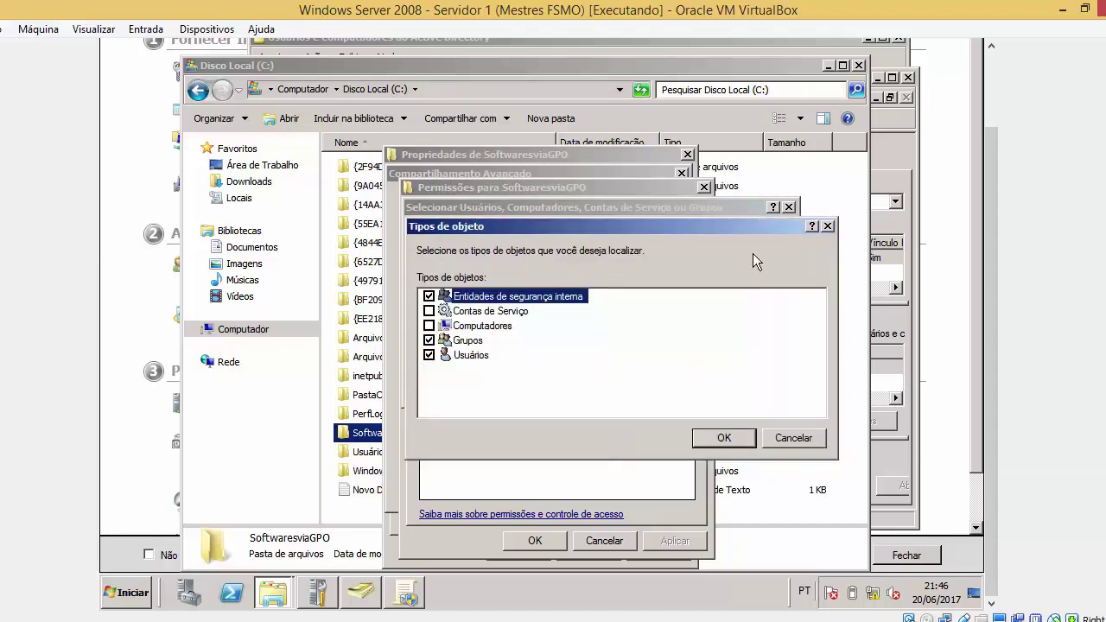
{"action": "left_click", "coordinate": [430, 326]}
{"action": "left_click", "coordinate": [723, 438]}
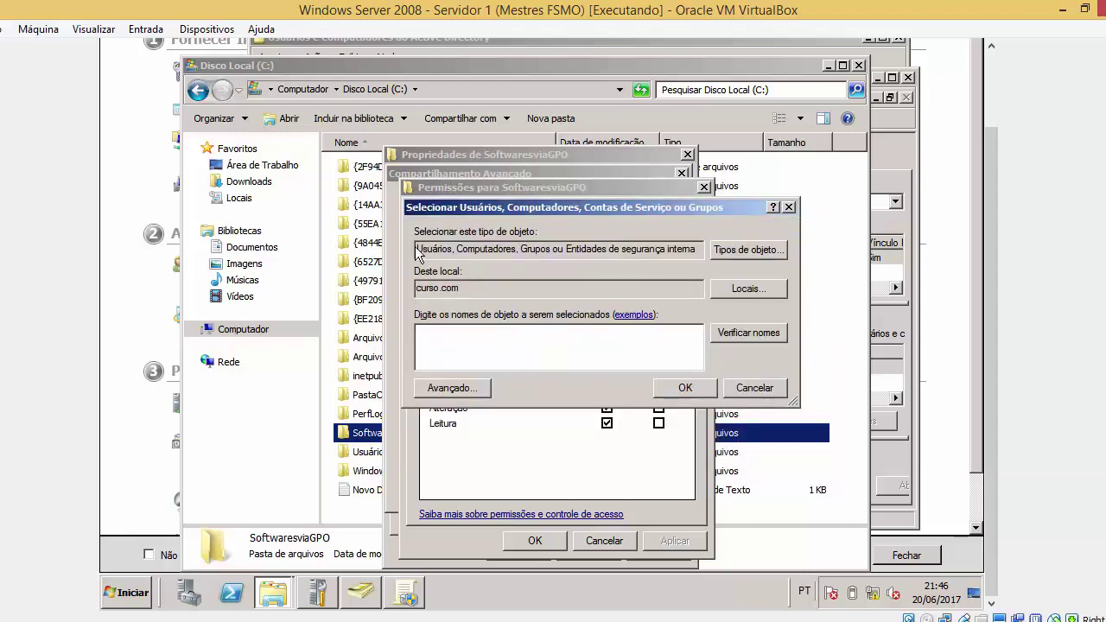
Try the object name 'co', which is not found, and clear it
{"action": "left_click_drag", "start_coordinate": [418, 248], "coordinate": [710, 249]}
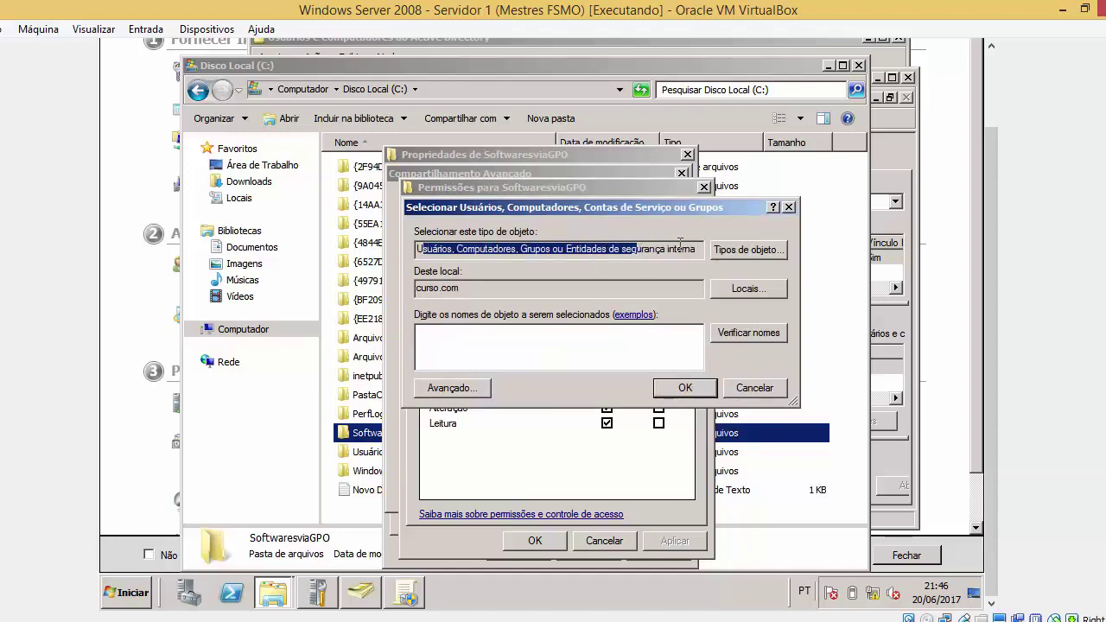
{"action": "key", "text": "Tab"}
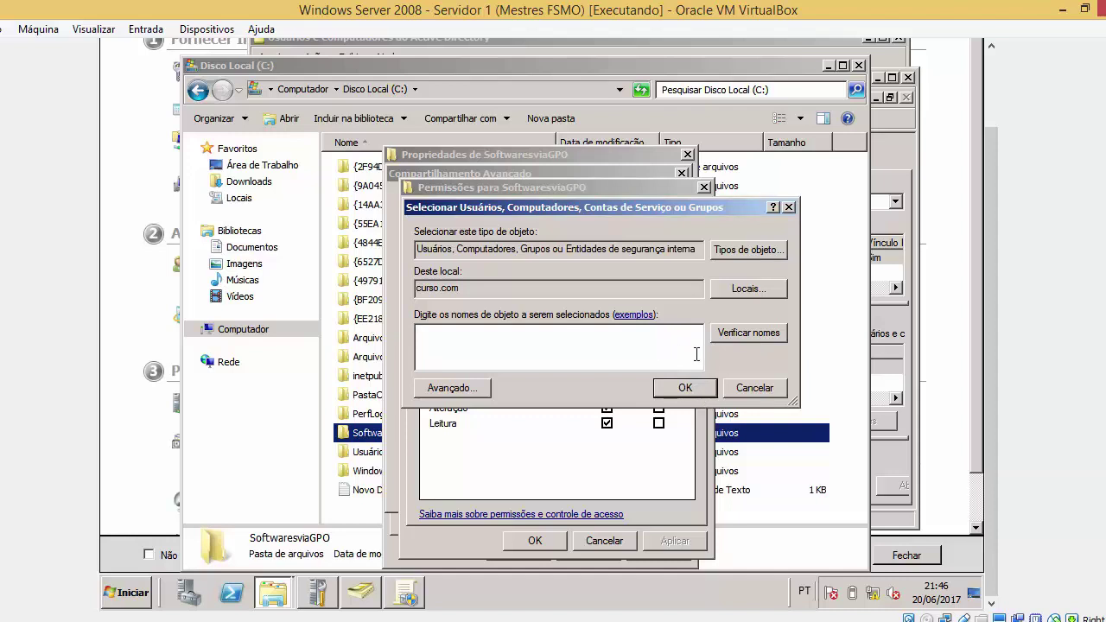
{"action": "type", "text": "computers"}
{"action": "left_click", "coordinate": [734, 335]}
{"action": "key", "text": "Return"}
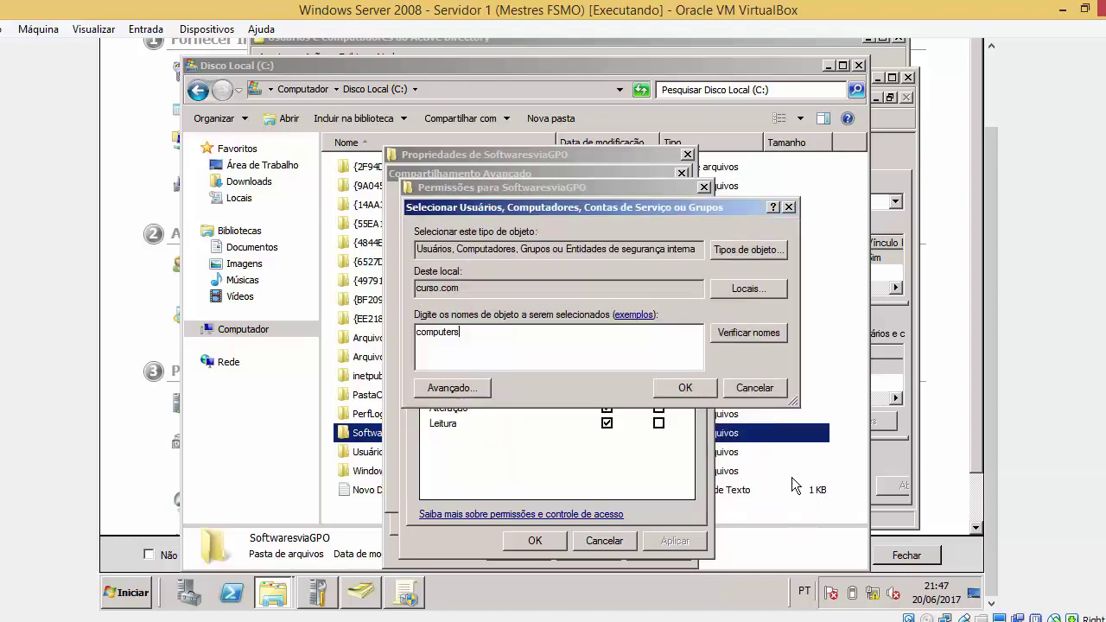
{"action": "left_click", "coordinate": [728, 338]}
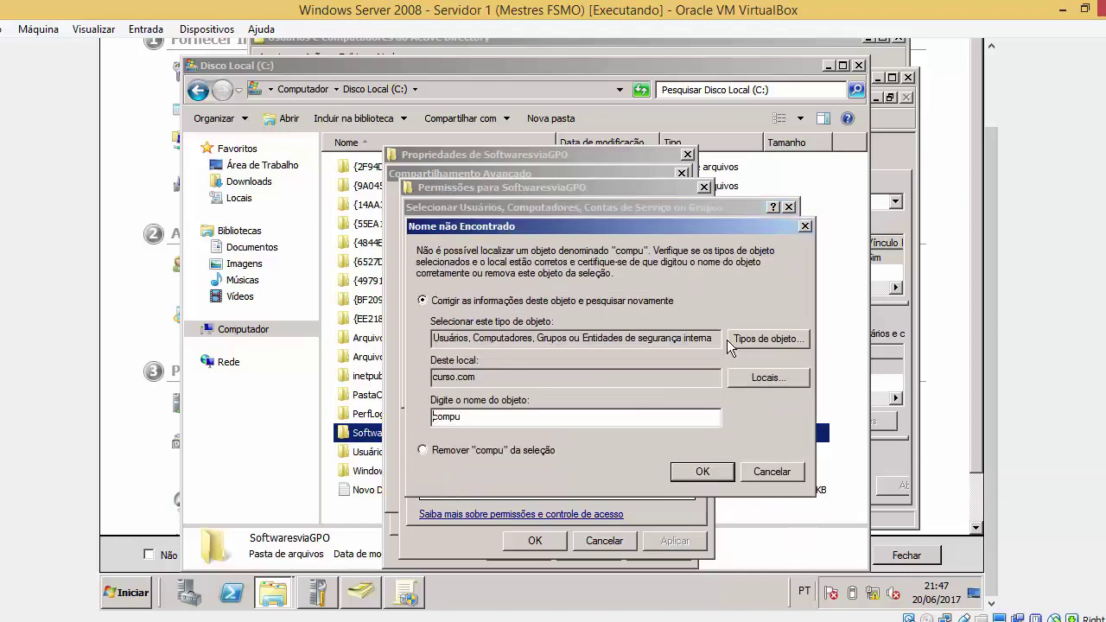
{"action": "left_click", "coordinate": [770, 477]}
{"action": "key", "text": "BackSpace"}
{"action": "key", "text": "BackSpace"}
{"action": "key", "text": "BackSpace"}
{"action": "key", "text": "BackSpace"}
{"action": "key", "text": "BackSpace"}
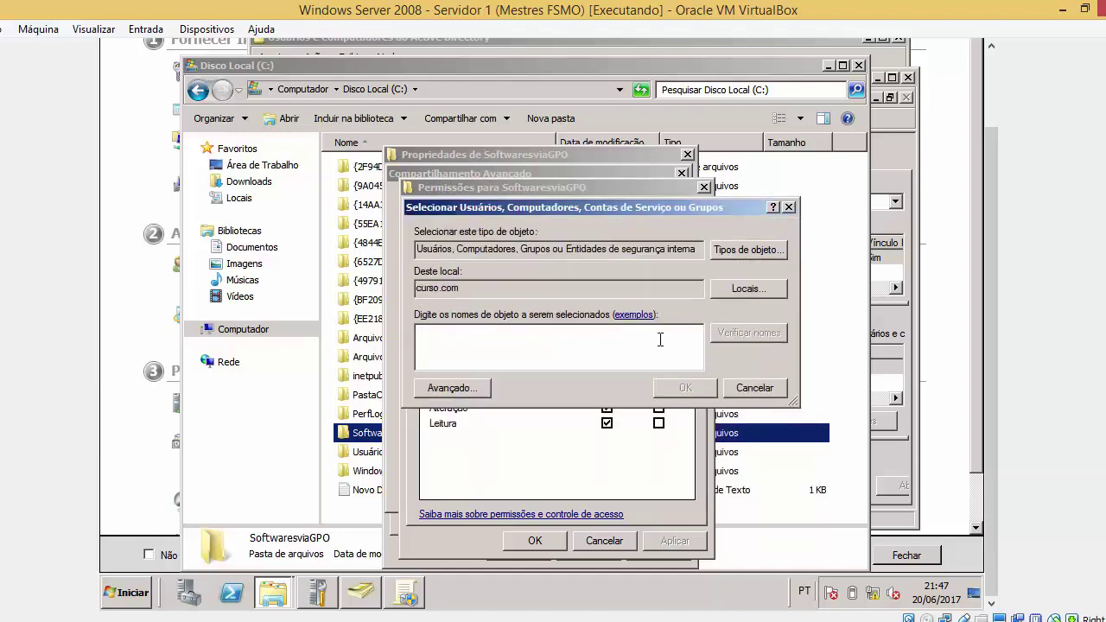
Keep curso.com as search location, type 'Ser' and resolve SERVIDOR1 into the permissions
{"action": "left_click", "coordinate": [752, 295]}
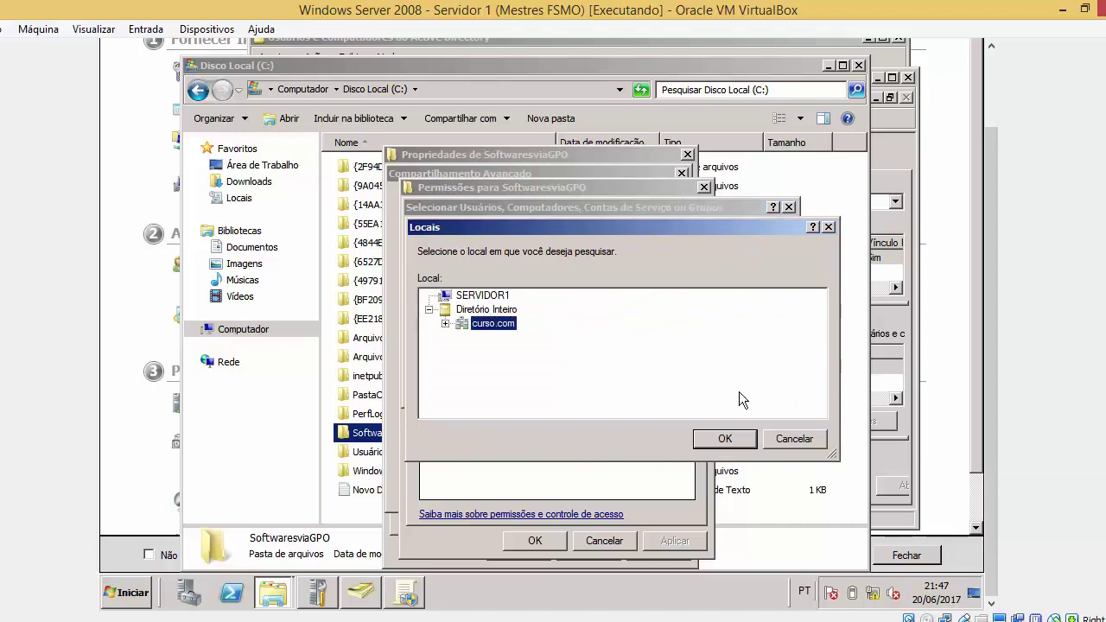
{"action": "left_click", "coordinate": [733, 437]}
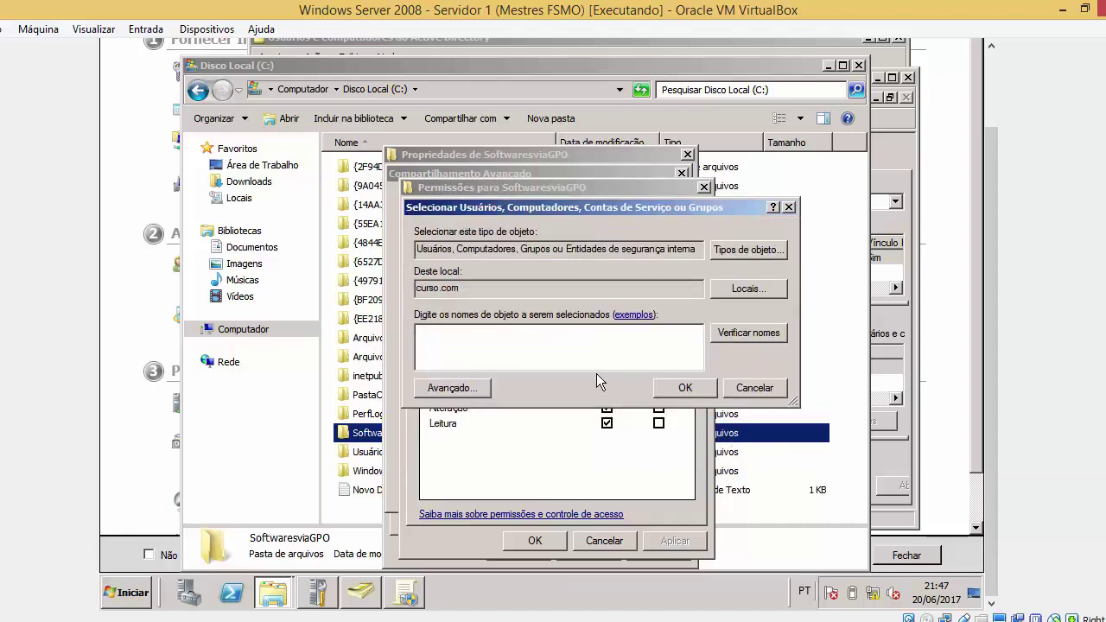
{"action": "left_click", "coordinate": [447, 391]}
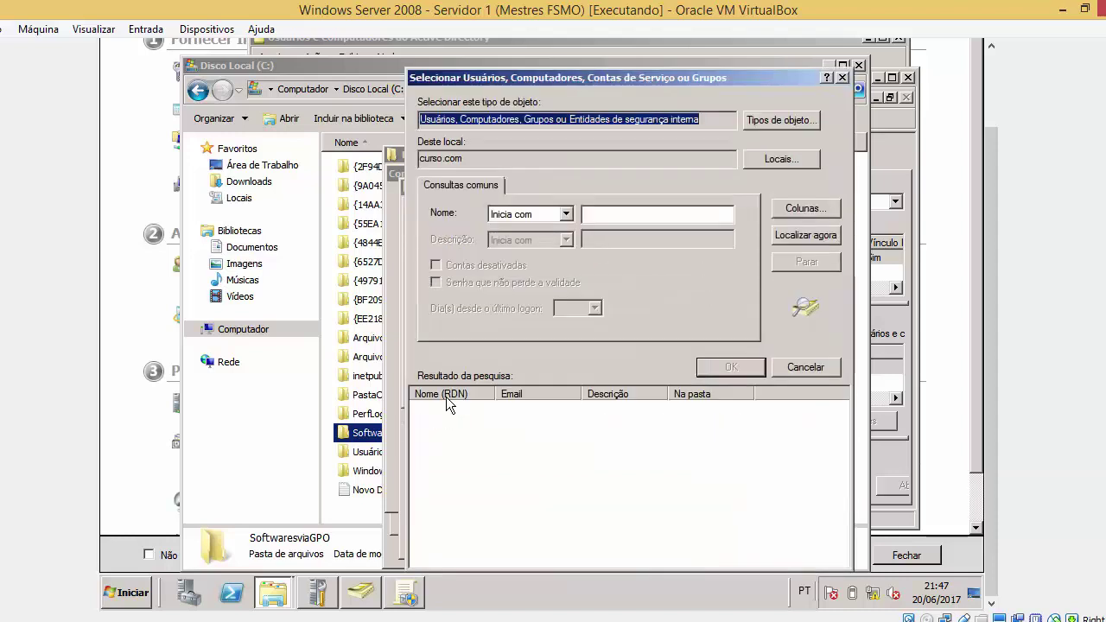
{"action": "left_click", "coordinate": [842, 78]}
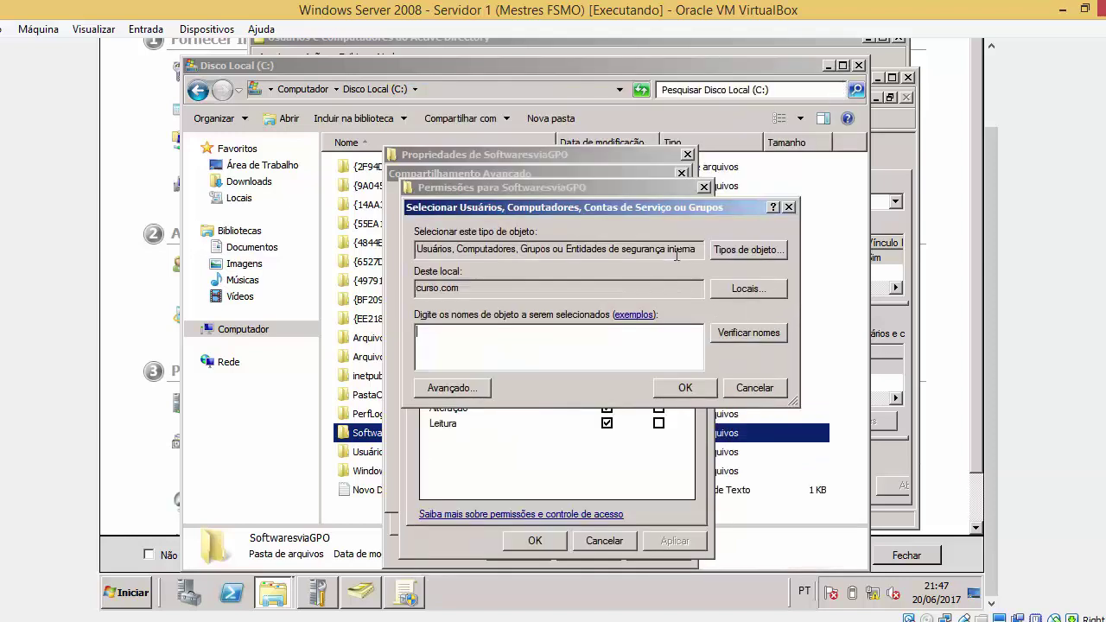
{"action": "type", "text": "Servidor"}
{"action": "key", "text": "Return"}
{"action": "left_click", "coordinate": [588, 275]}
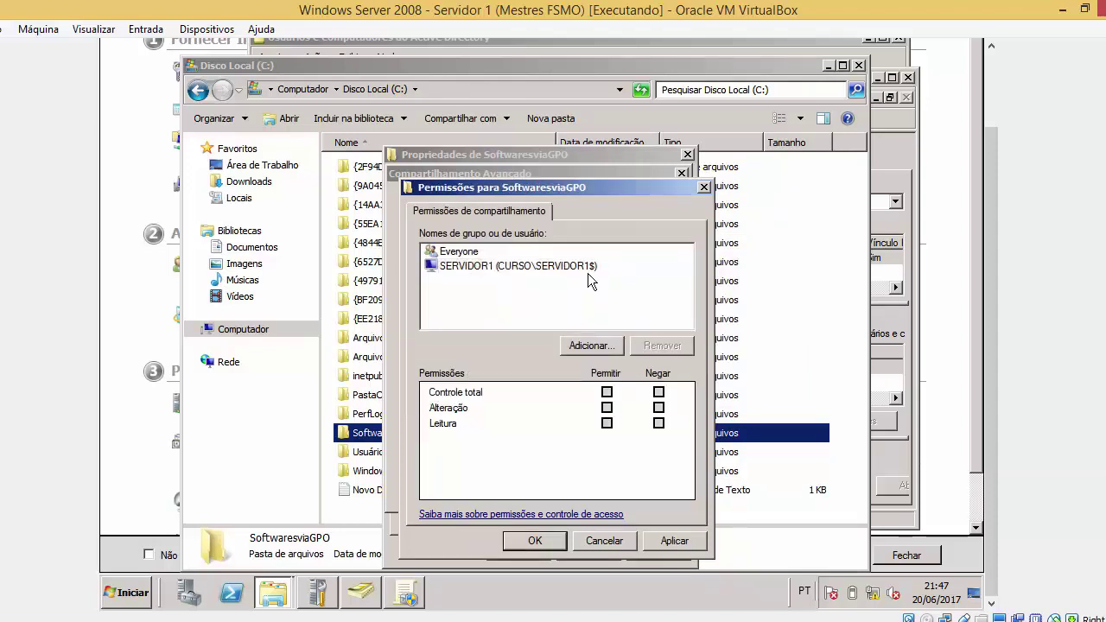
Compare the SERVIDOR1 and Everyone permission entries and apply the current settings
{"action": "left_click", "coordinate": [588, 271]}
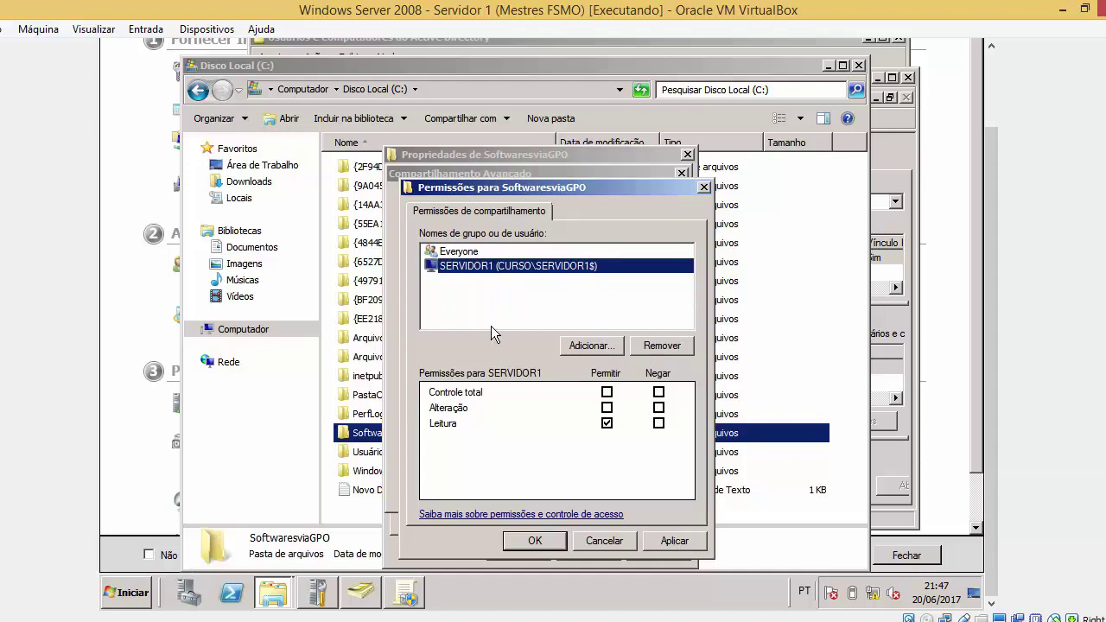
{"action": "left_click", "coordinate": [470, 251]}
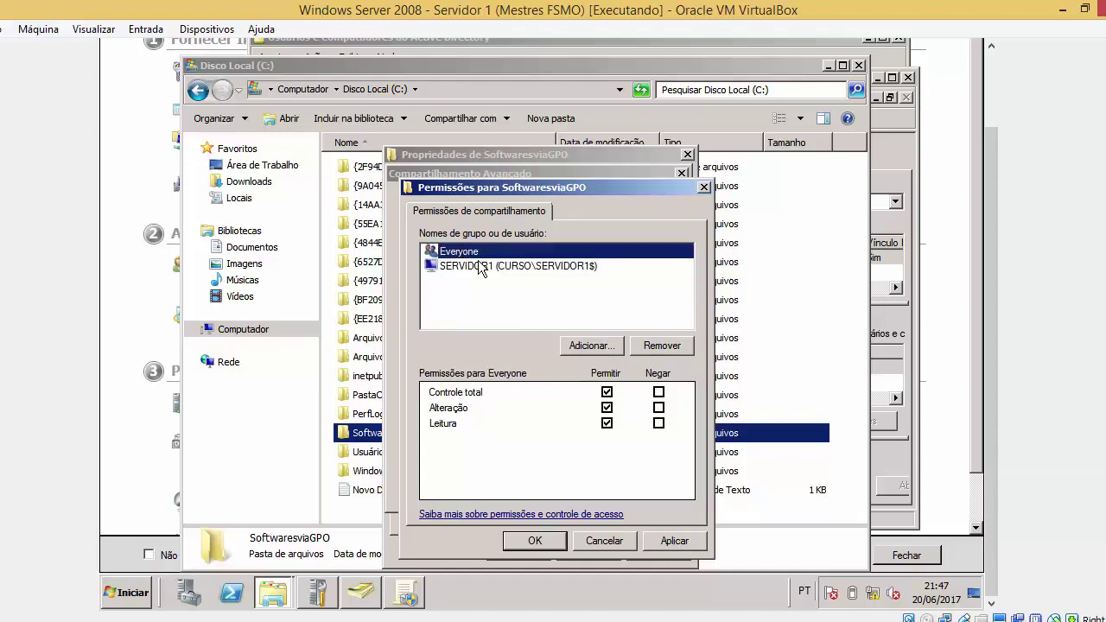
{"action": "left_click", "coordinate": [477, 268]}
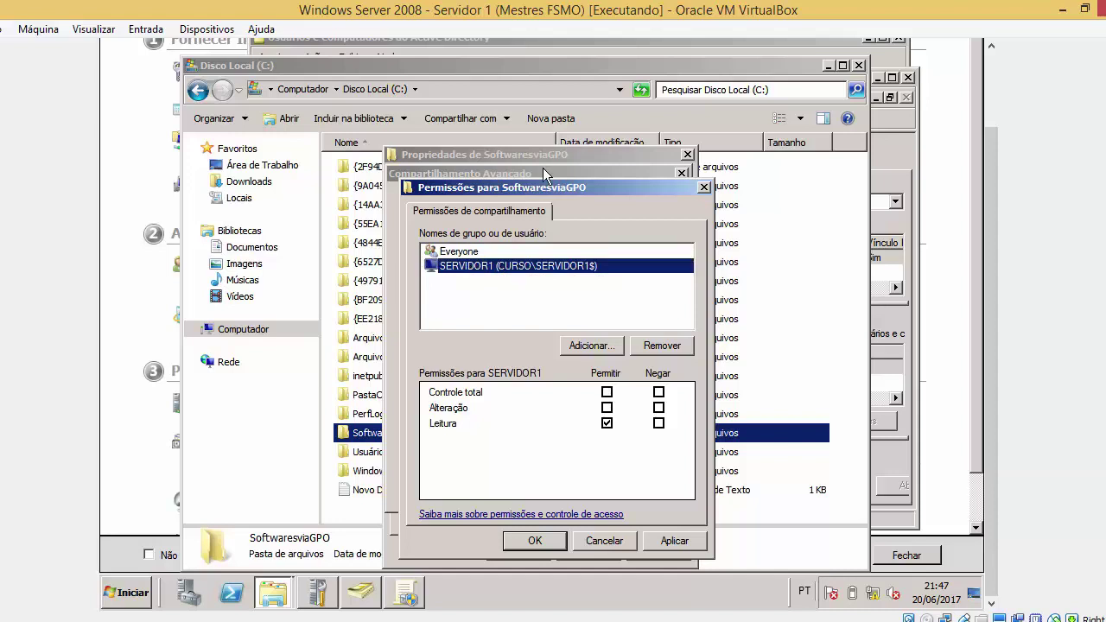
{"action": "left_click_drag", "start_coordinate": [529, 187], "coordinate": [641, 179]}
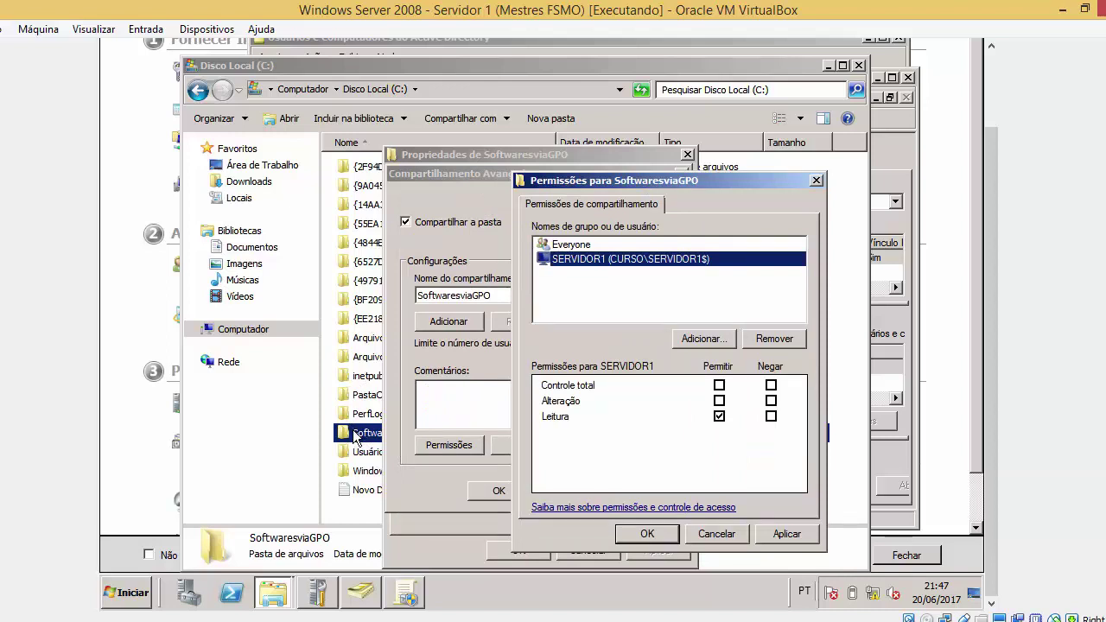
{"action": "left_click", "coordinate": [597, 250]}
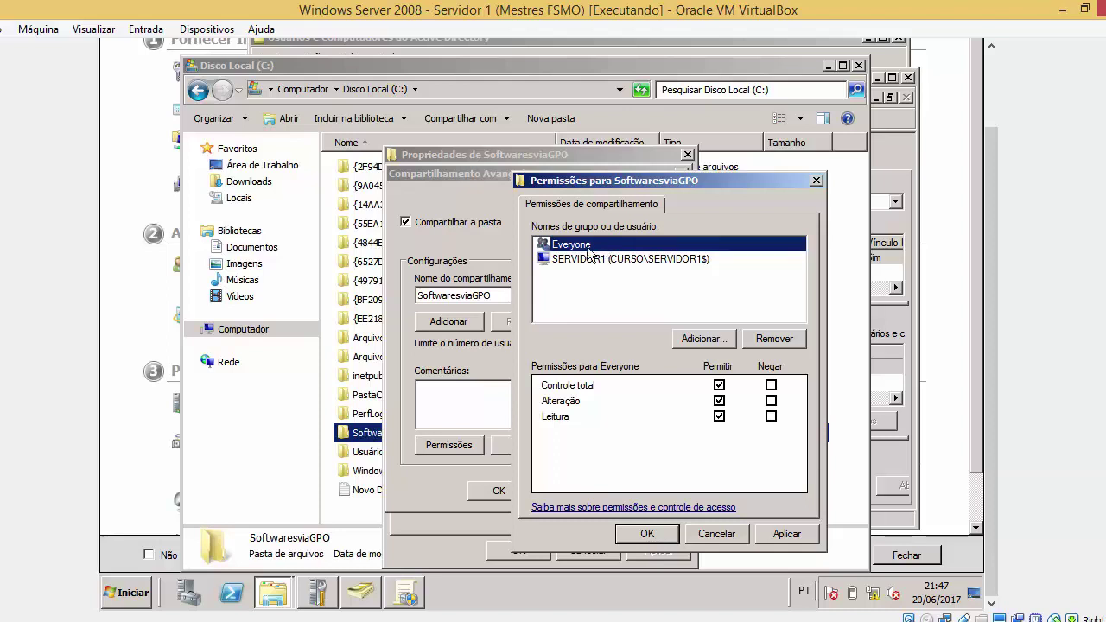
{"action": "left_click", "coordinate": [786, 534]}
Allow SERVIDOR1 Full Control, then confirm all sharing dialogs and close Properties
{"action": "left_click", "coordinate": [635, 261]}
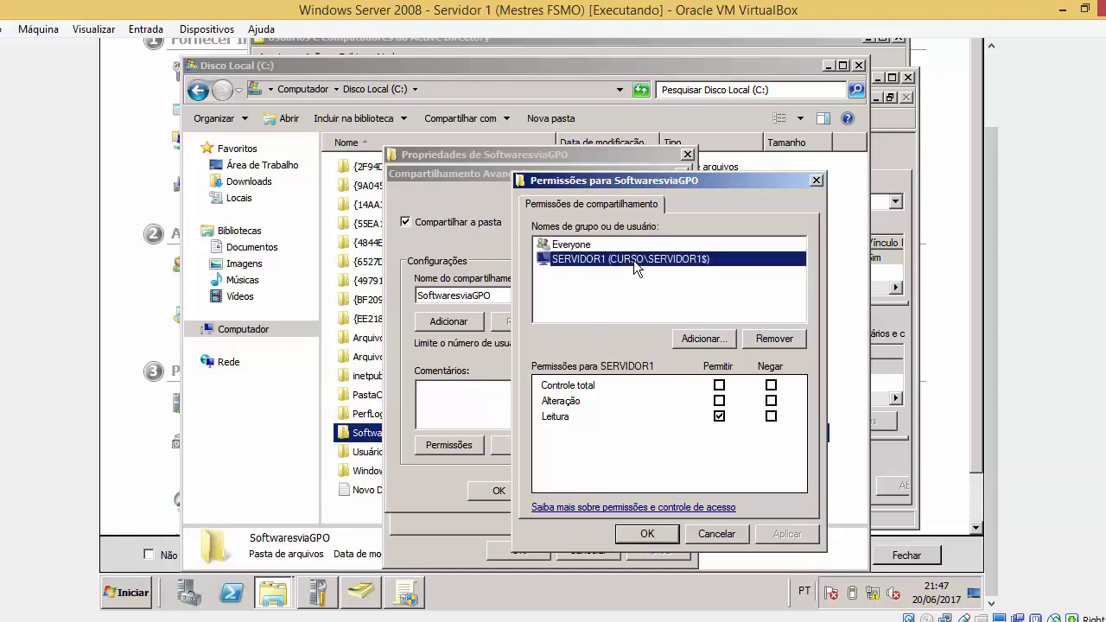
{"action": "left_click", "coordinate": [719, 385]}
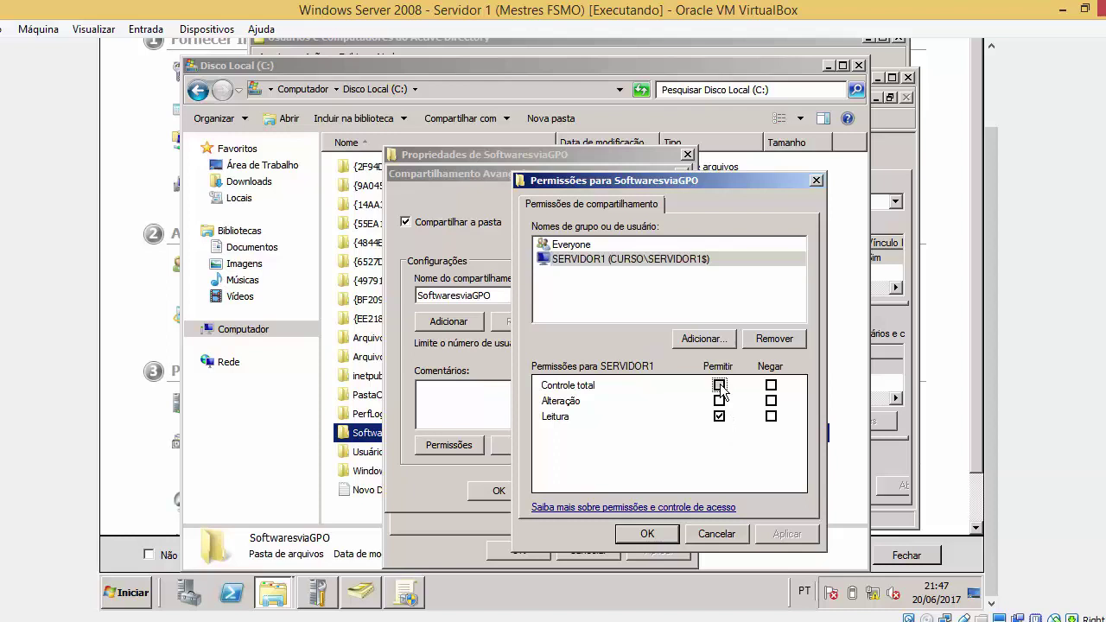
{"action": "left_click", "coordinate": [786, 533]}
{"action": "left_click", "coordinate": [647, 533]}
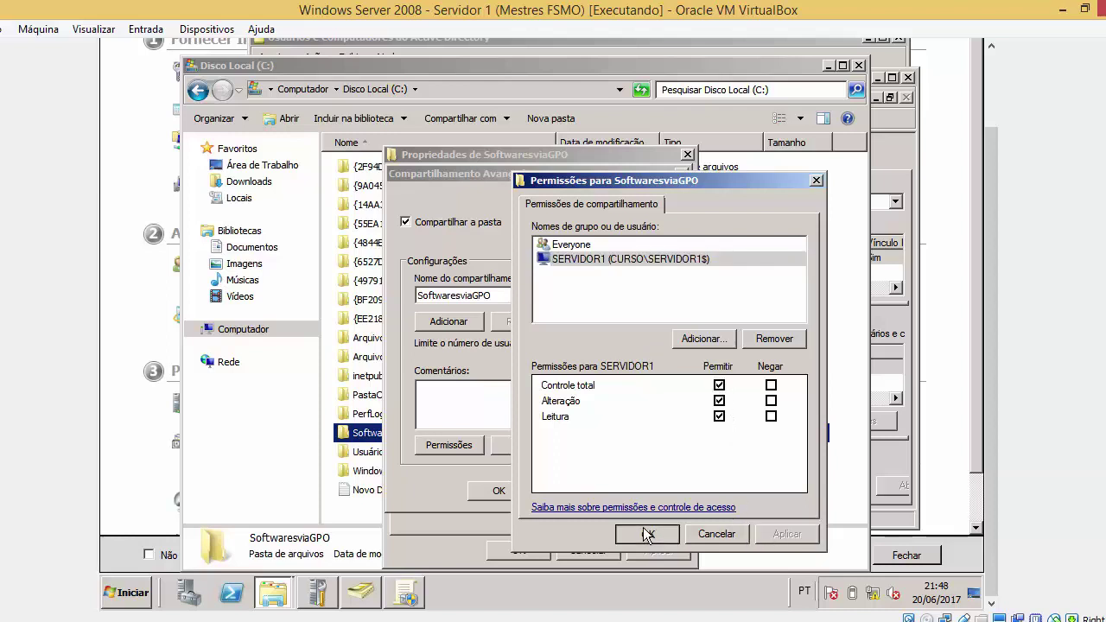
{"action": "left_click", "coordinate": [541, 557]}
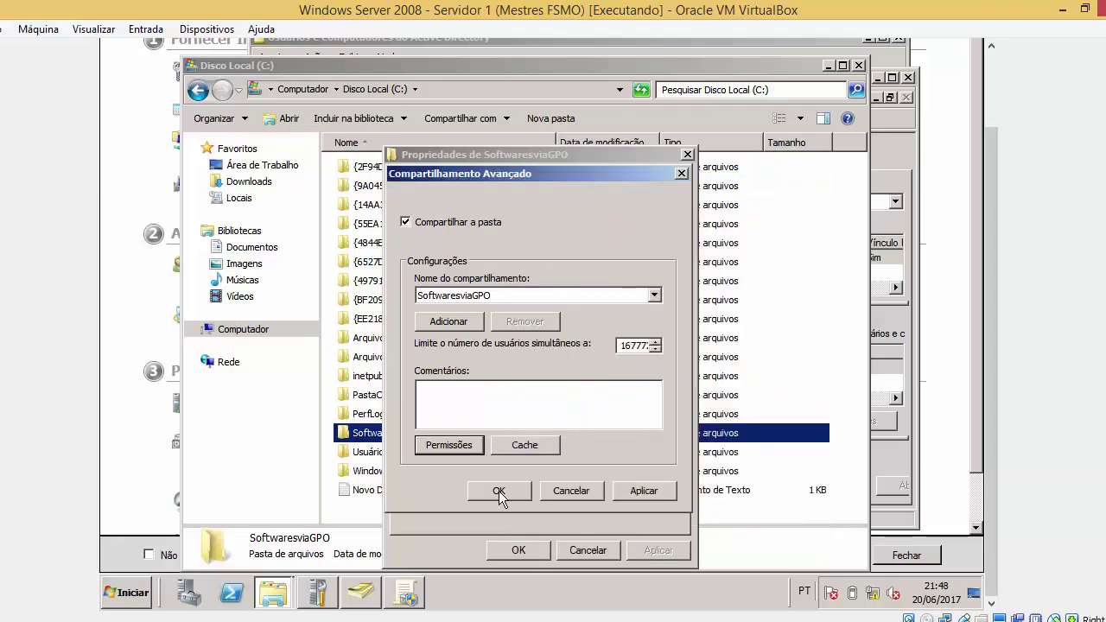
{"action": "left_click", "coordinate": [641, 490]}
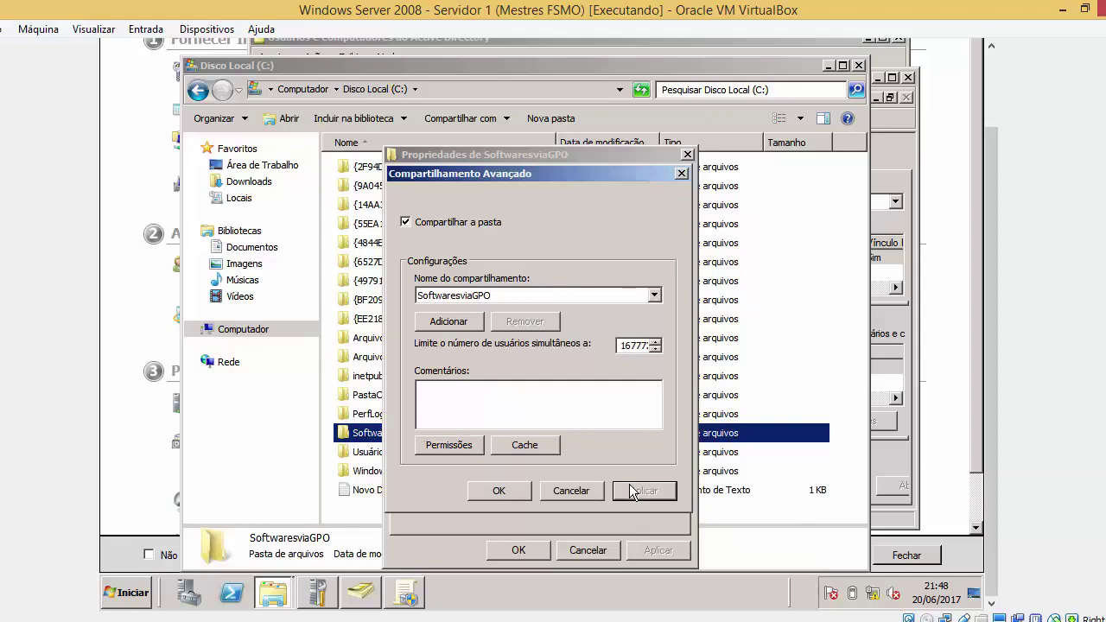
{"action": "left_click", "coordinate": [501, 489]}
{"action": "left_click", "coordinate": [519, 550]}
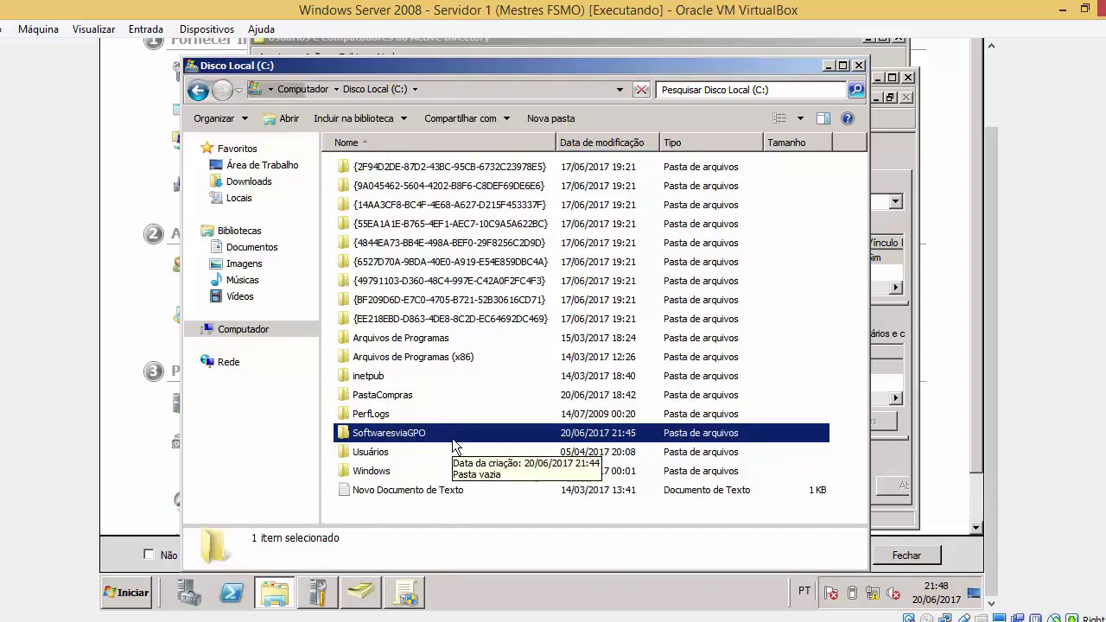
Check the server's computer name and curso.com domain, then advance PowerPoint to O Gerenciamento
{"action": "left_click", "coordinate": [121, 593]}
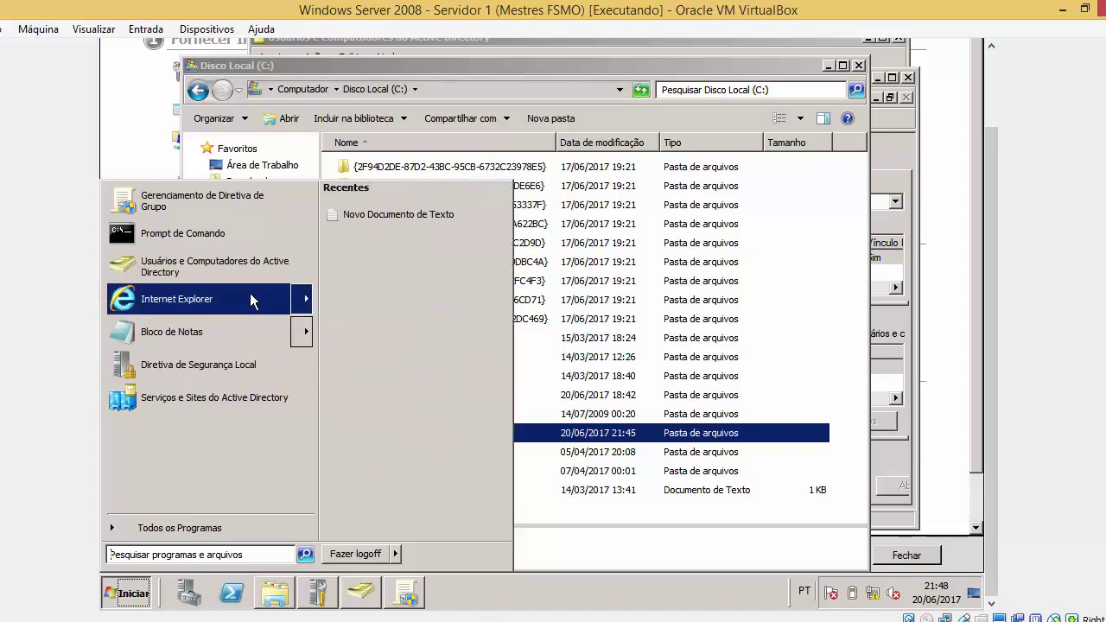
{"action": "mouse_move", "coordinate": [252, 299]}
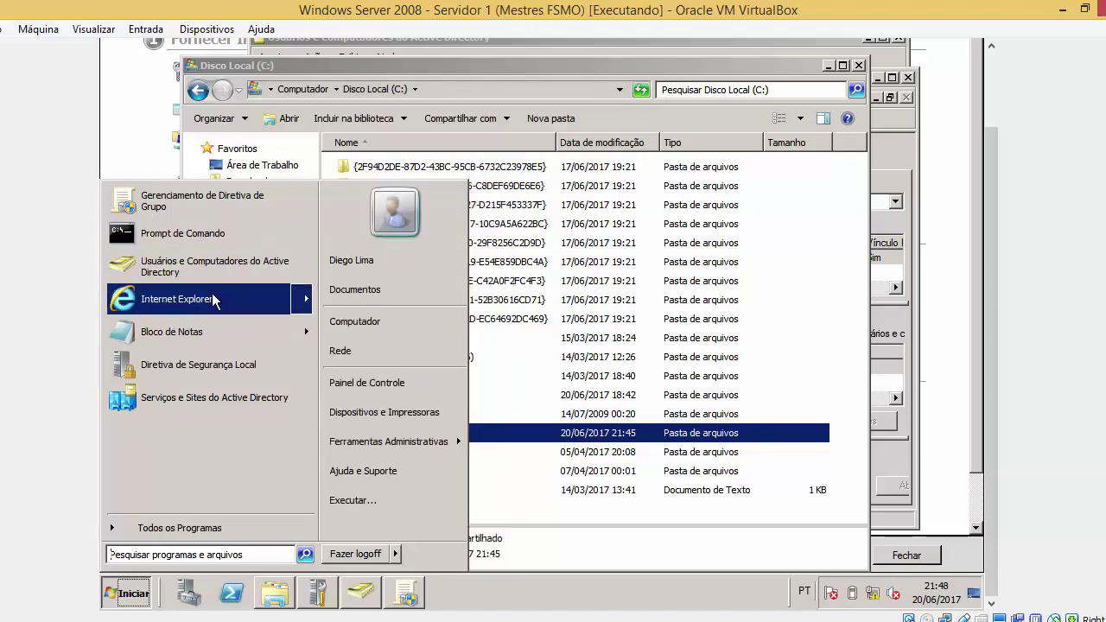
{"action": "right_click", "coordinate": [364, 326]}
{"action": "left_click", "coordinate": [401, 449]}
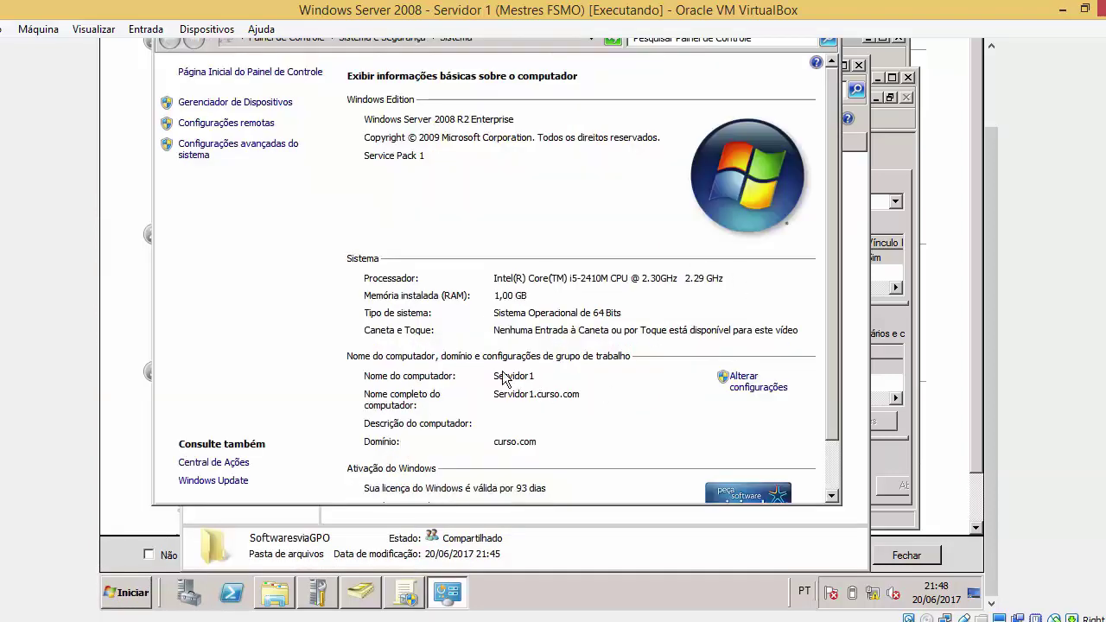
{"action": "scroll", "coordinate": [1006, 274], "scroll_direction": "up", "scroll_amount": 3}
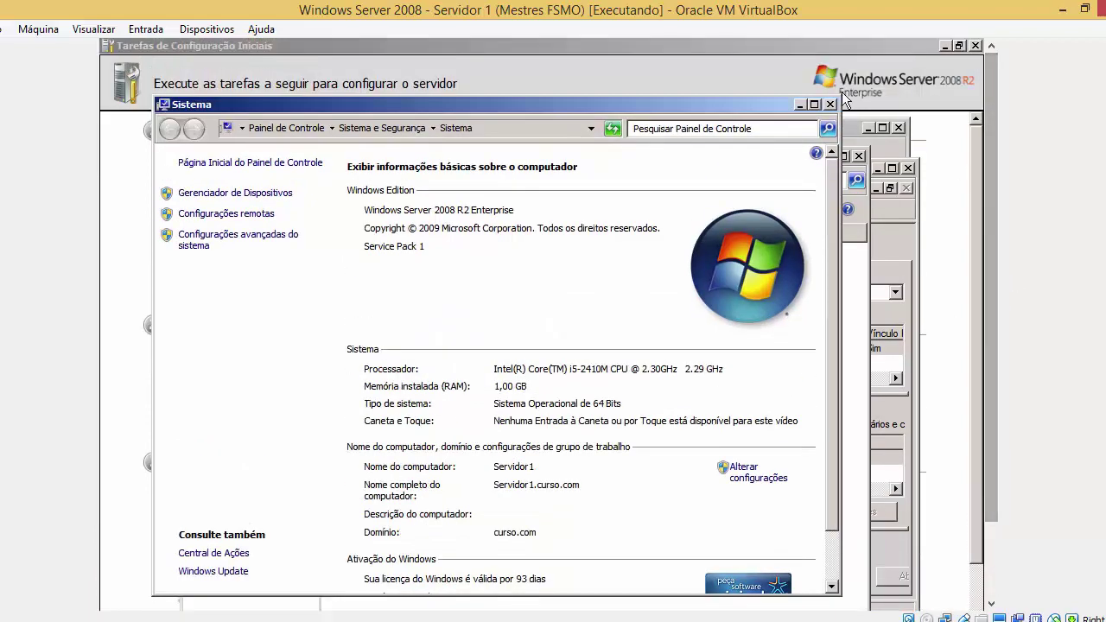
{"action": "left_click", "coordinate": [837, 102]}
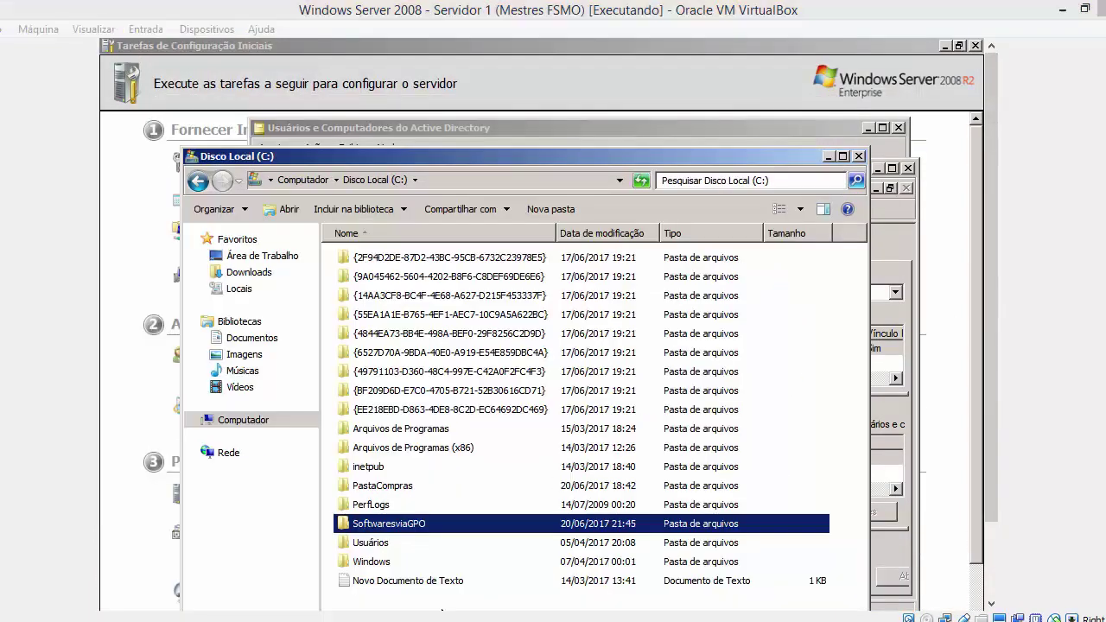
{"action": "left_click", "coordinate": [407, 614]}
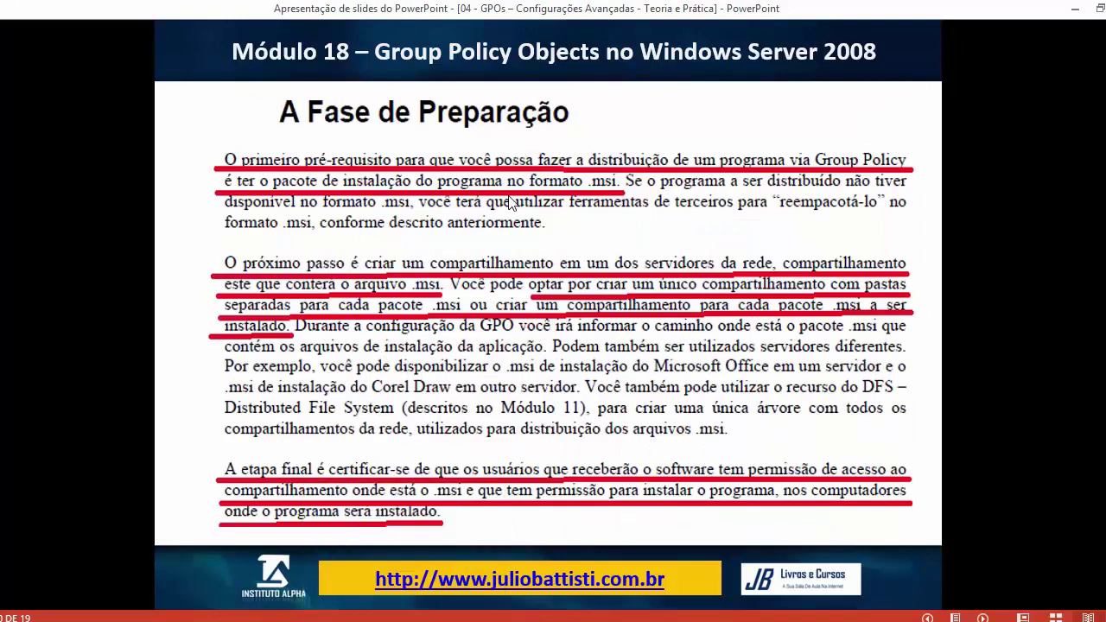
{"action": "left_click", "coordinate": [537, 159]}
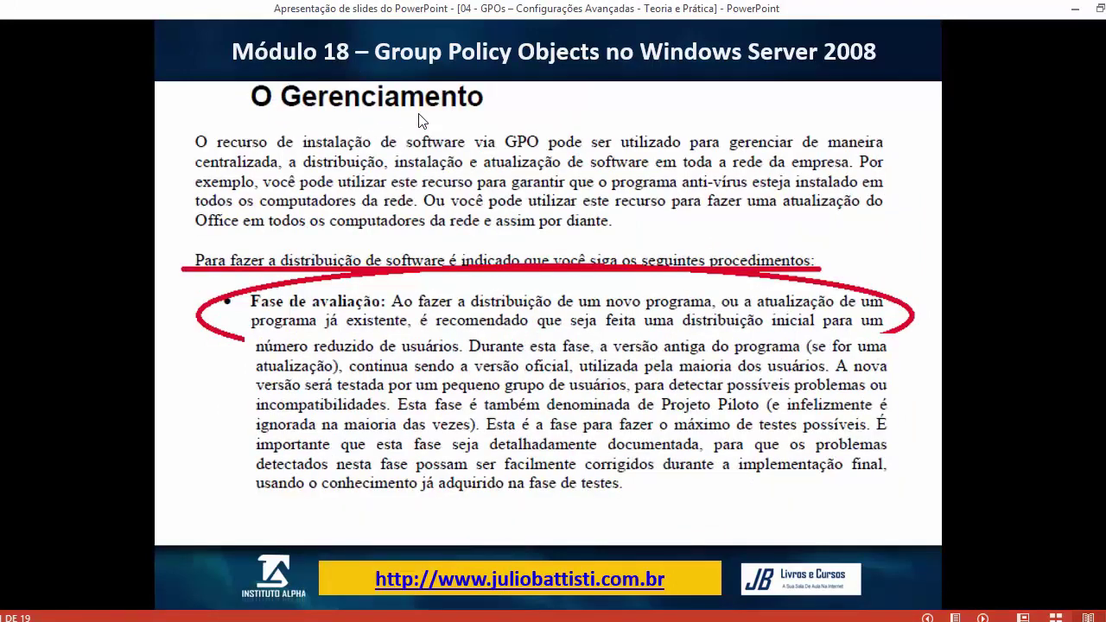
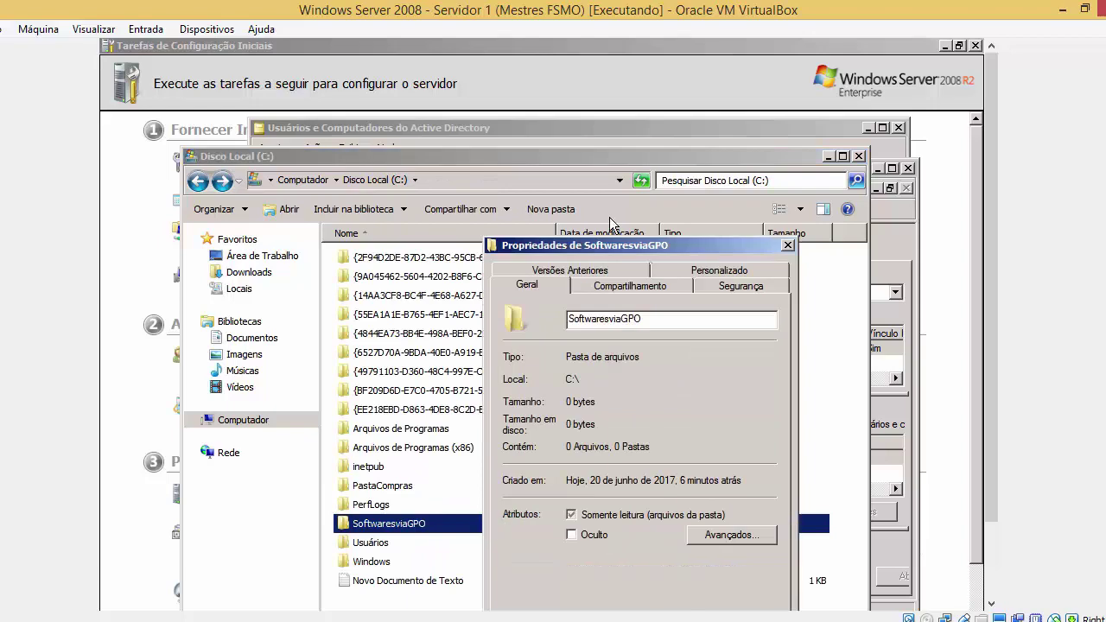
Open SoftwaresviaGPO's advanced sharing permissions and inspect the SERVIDOR1$ entry
{"action": "left_click", "coordinate": [624, 285]}
{"action": "left_click_drag", "start_coordinate": [634, 251], "coordinate": [540, 200]}
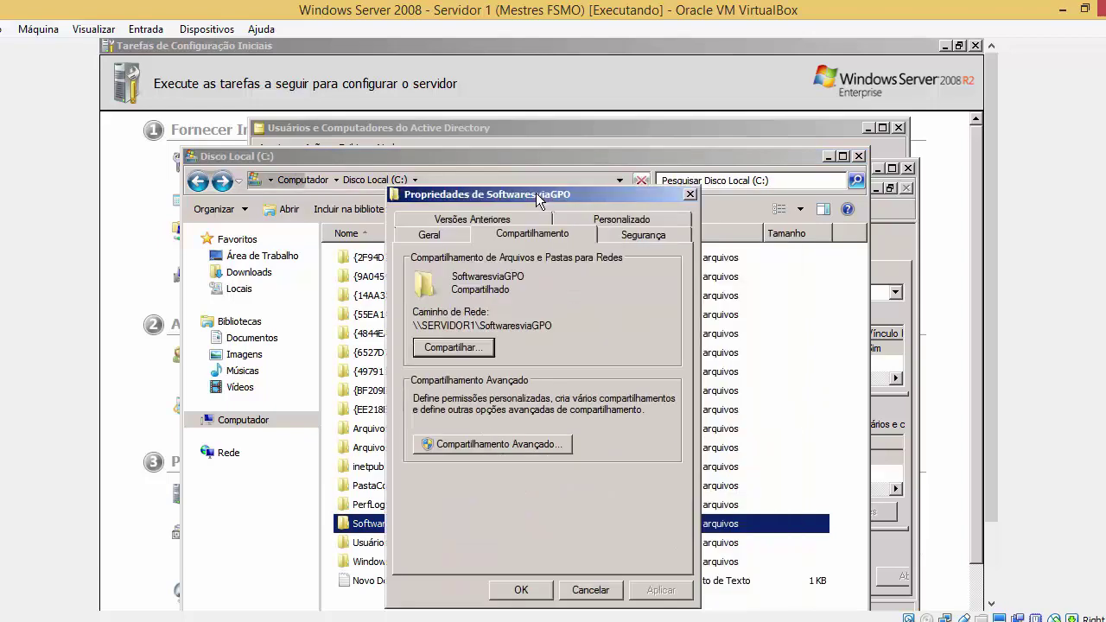
{"action": "left_click", "coordinate": [541, 448]}
{"action": "left_click", "coordinate": [595, 428]}
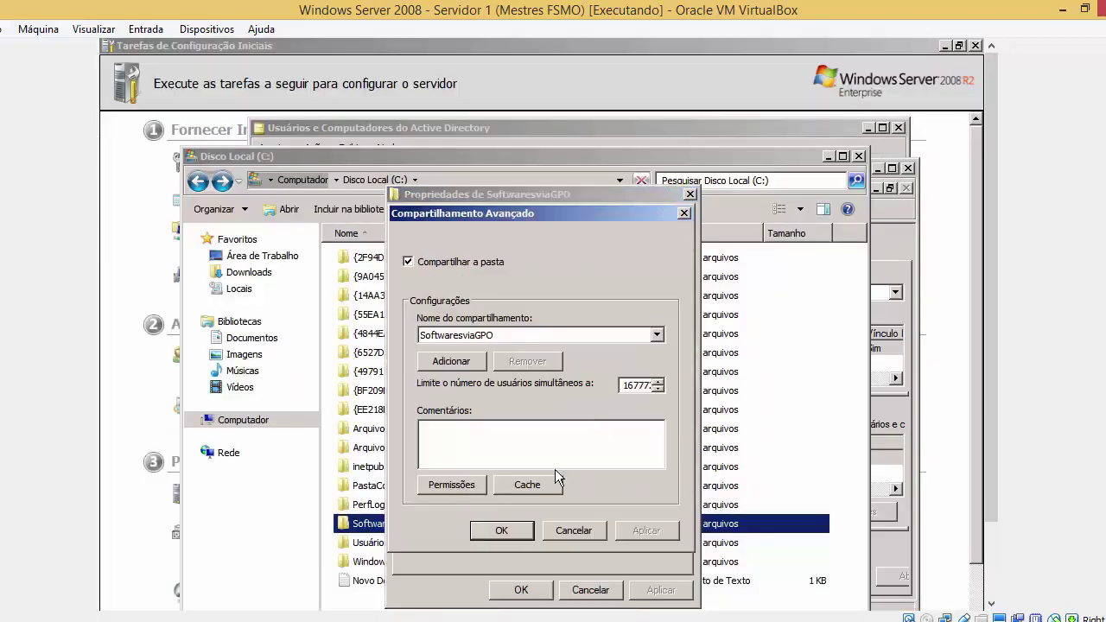
{"action": "left_click", "coordinate": [444, 484]}
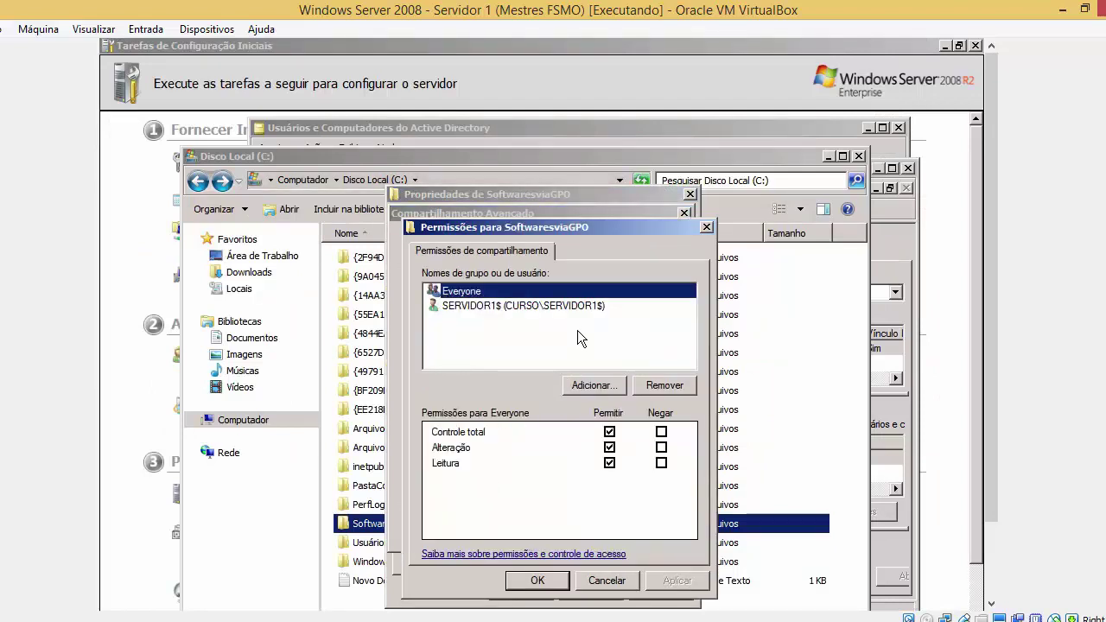
{"action": "left_click", "coordinate": [584, 305]}
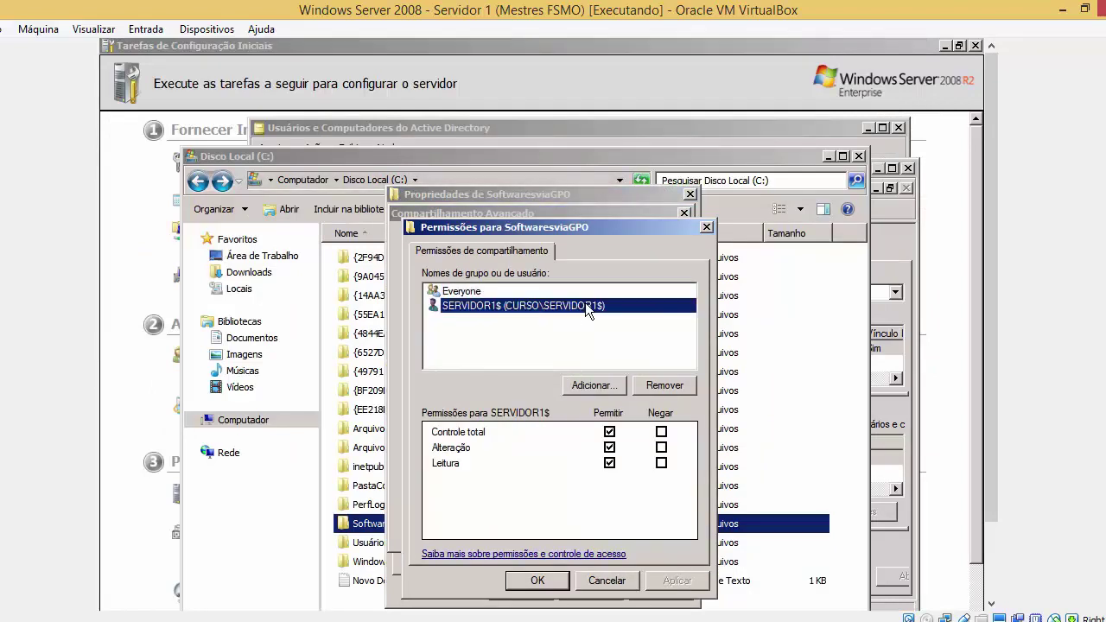
Start adding an account to the share with Computadores included in the object types
{"action": "left_click", "coordinate": [579, 382]}
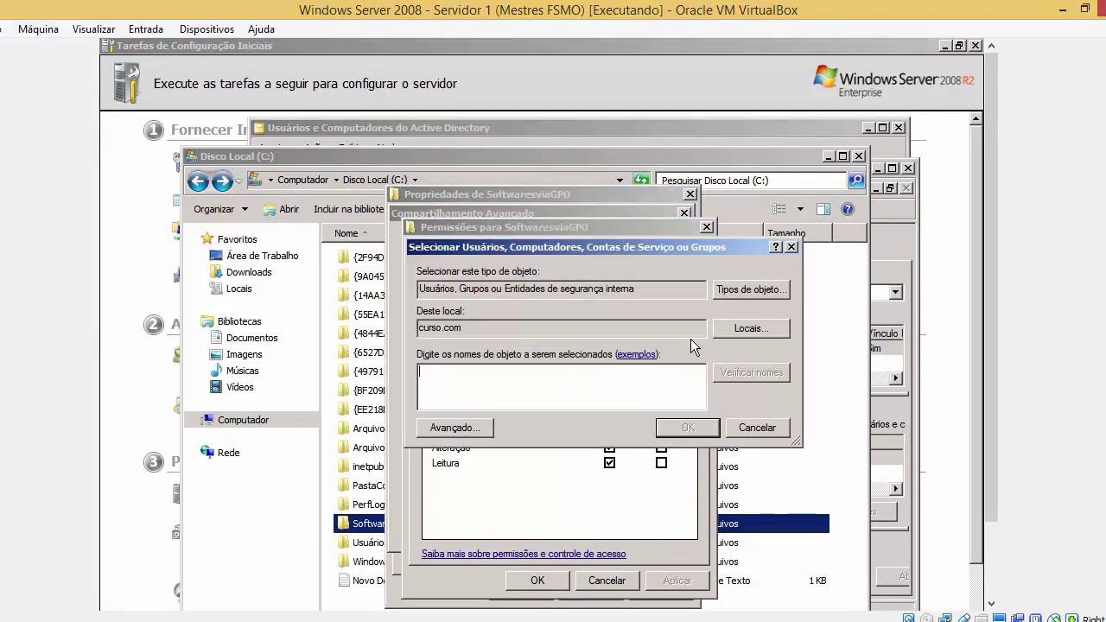
{"action": "left_click_drag", "start_coordinate": [702, 249], "coordinate": [853, 213]}
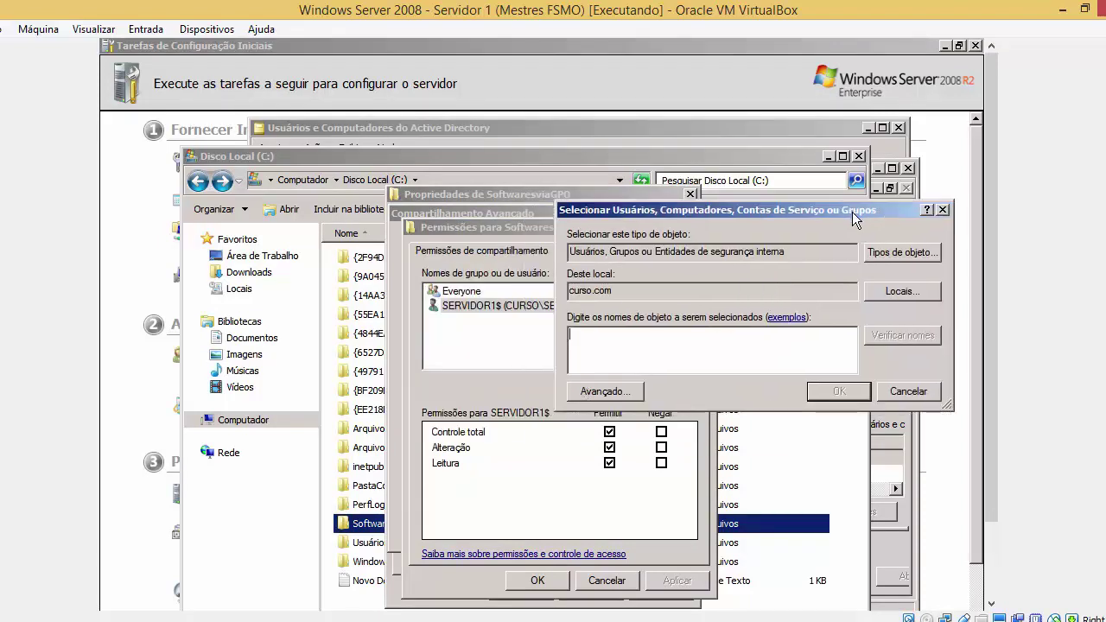
{"action": "left_click", "coordinate": [876, 257]}
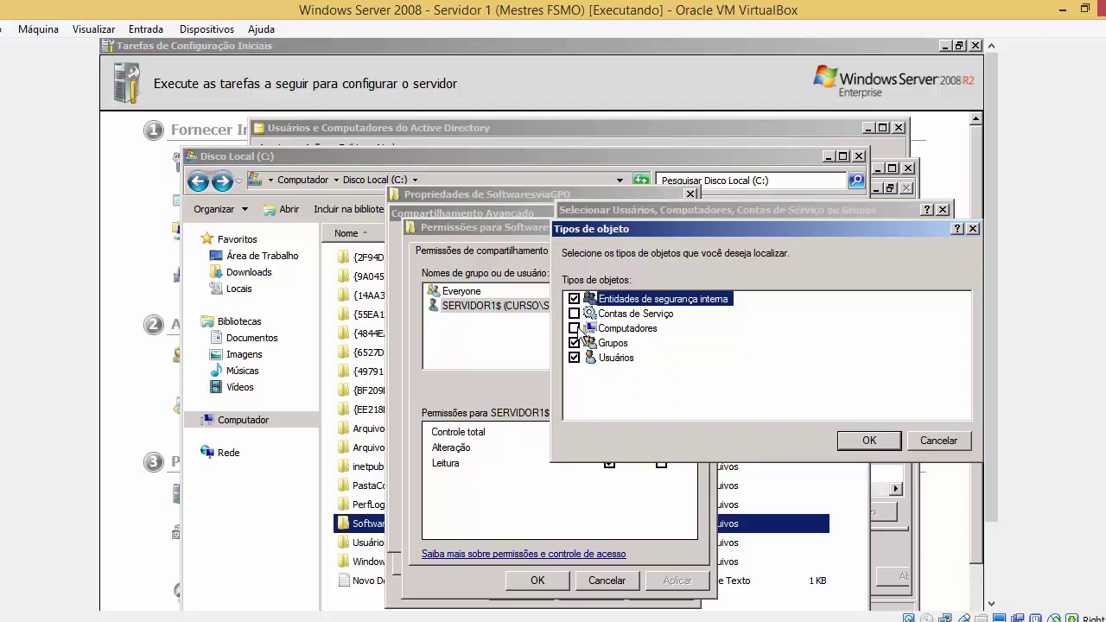
{"action": "left_click", "coordinate": [896, 445]}
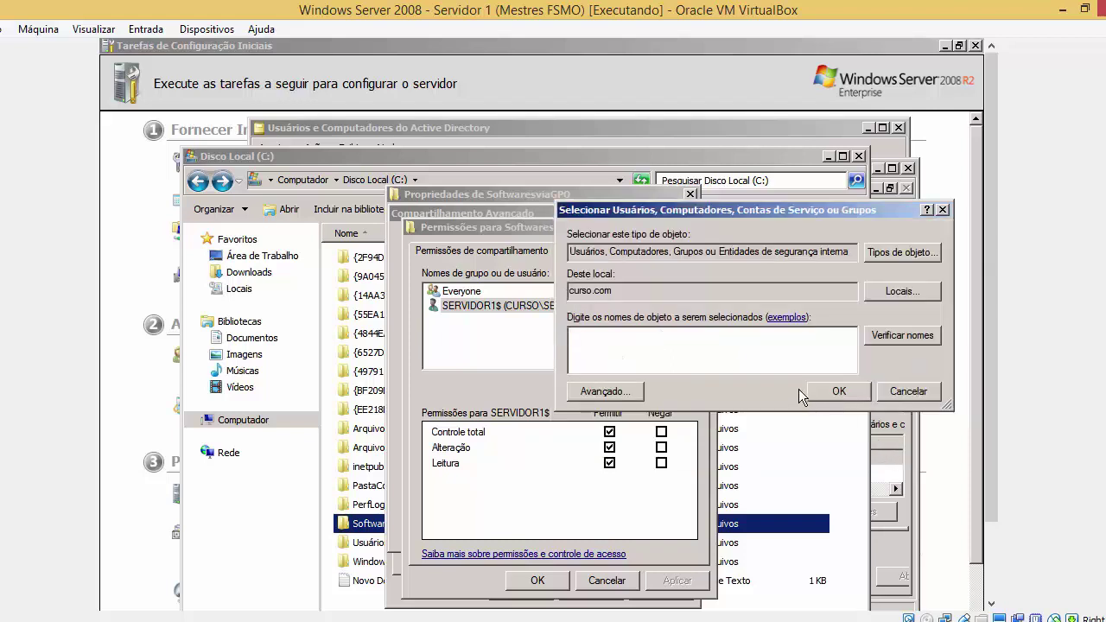
{"action": "left_click", "coordinate": [654, 346]}
Launch Active Directory Users and Computers with administrator approval
{"action": "key", "text": "super"}
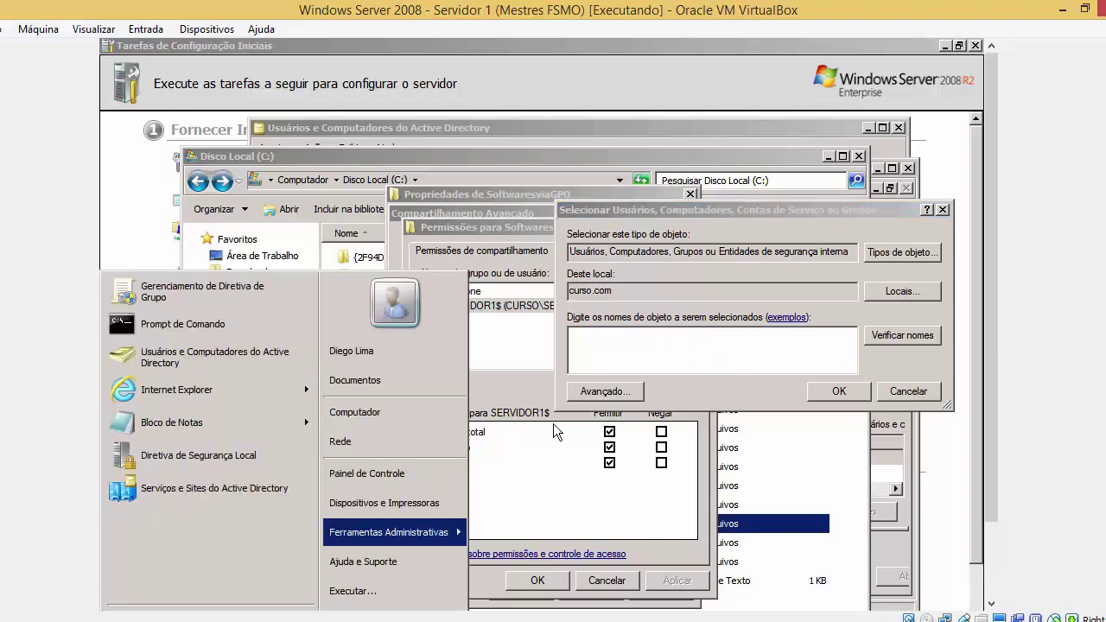
{"action": "mouse_move", "coordinate": [443, 524]}
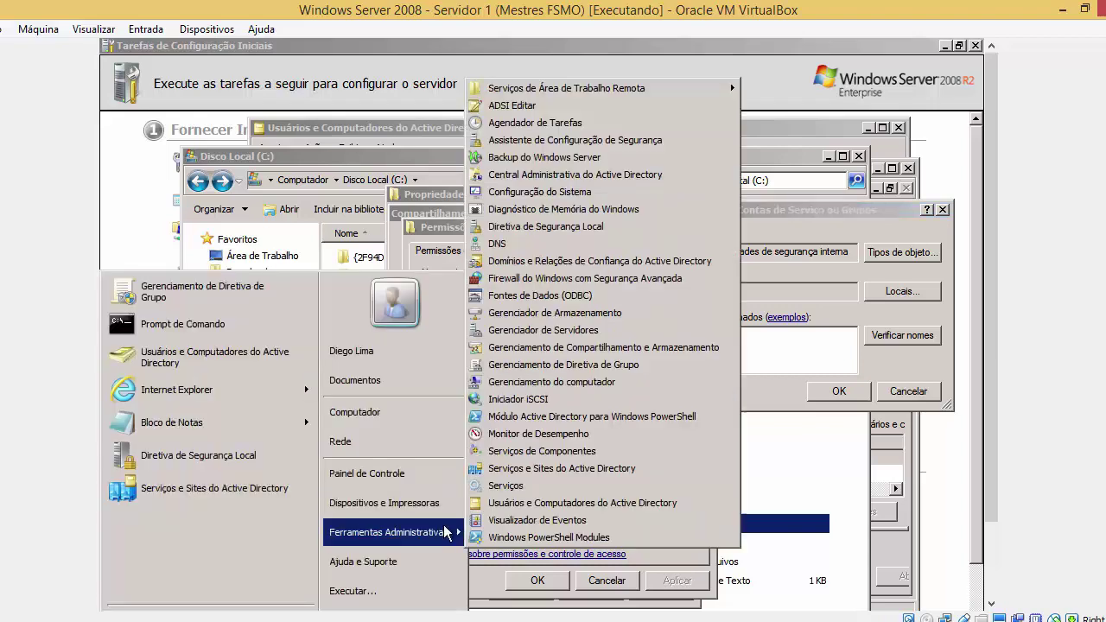
{"action": "left_click", "coordinate": [514, 503]}
{"action": "left_click", "coordinate": [368, 481]}
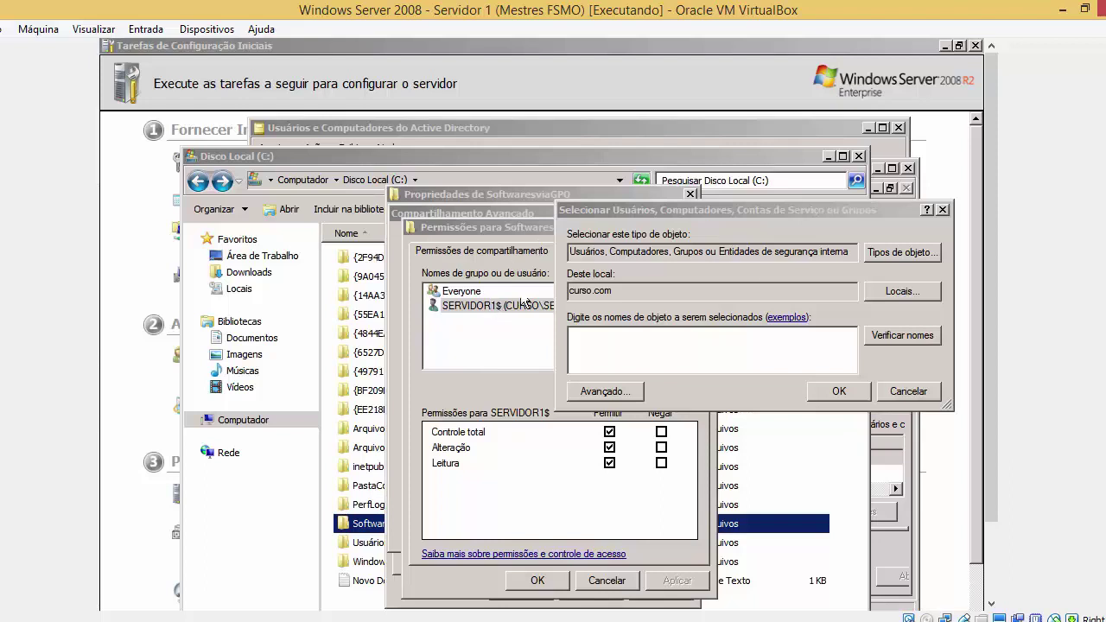
{"action": "left_click_drag", "start_coordinate": [992, 348], "coordinate": [997, 449]}
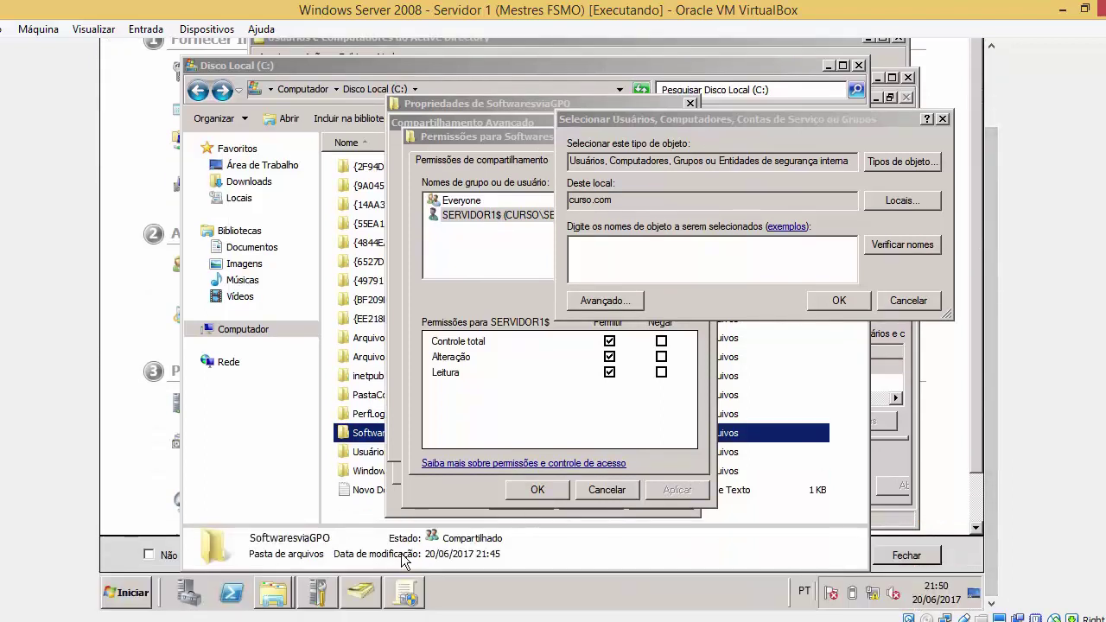
Look up the domain controller names in Active Directory Users and Computers
{"action": "left_click", "coordinate": [375, 587]}
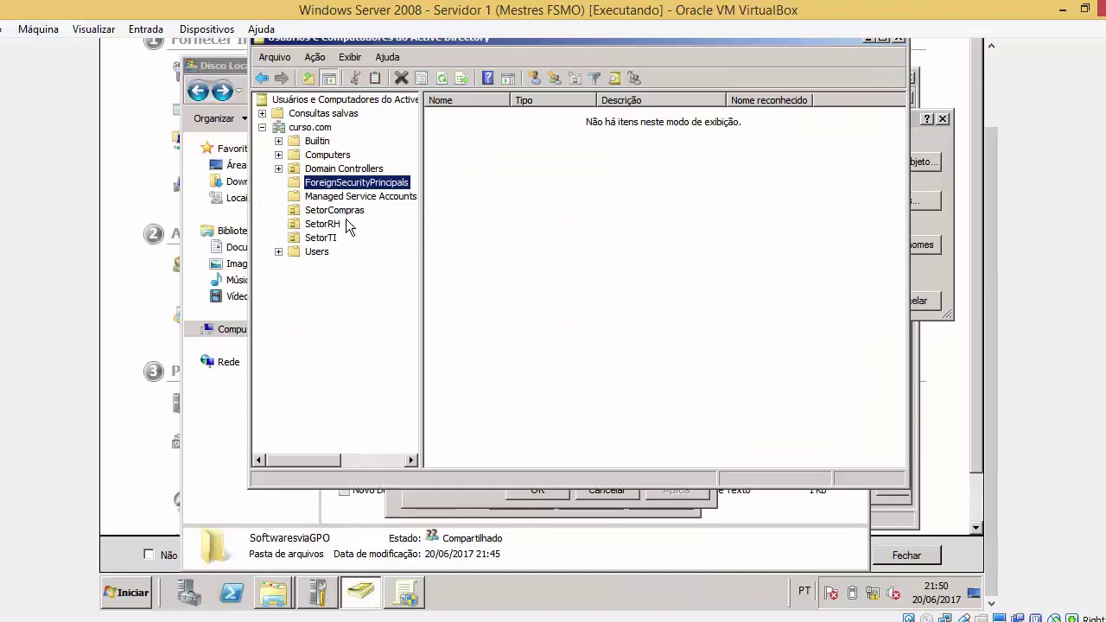
{"action": "left_click", "coordinate": [322, 158]}
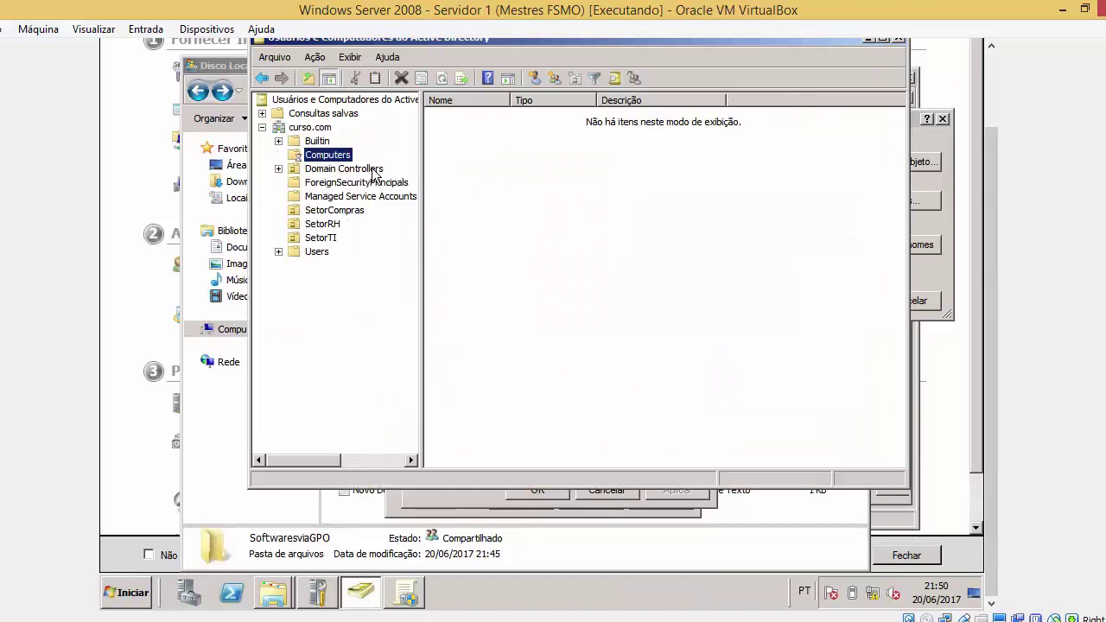
{"action": "left_click", "coordinate": [373, 169]}
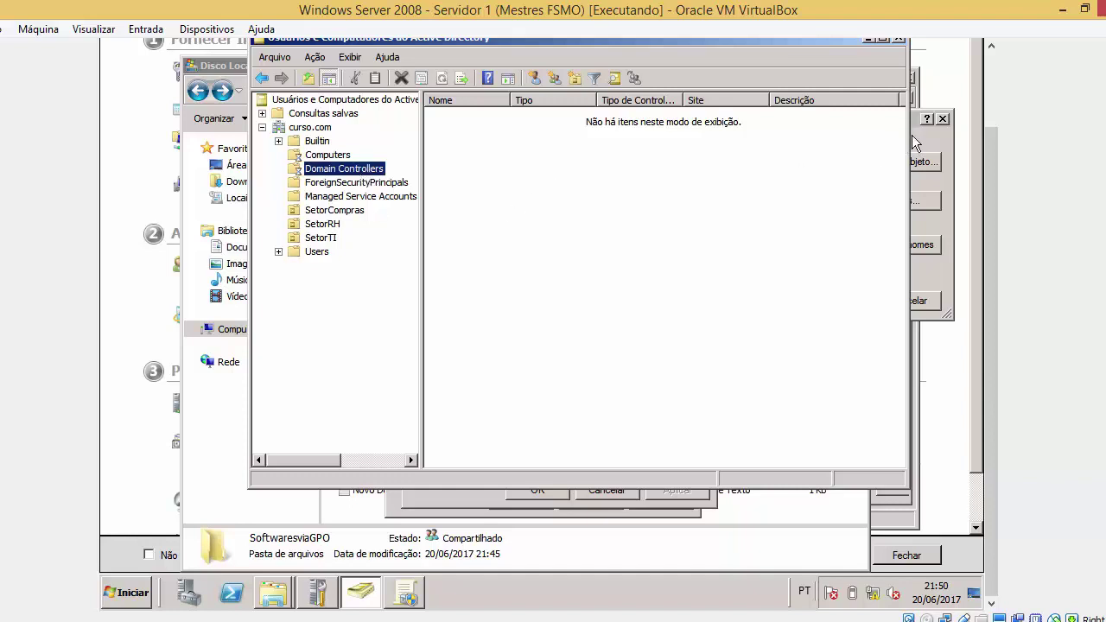
{"action": "scroll", "coordinate": [990, 176], "scroll_direction": "up", "scroll_amount": 1}
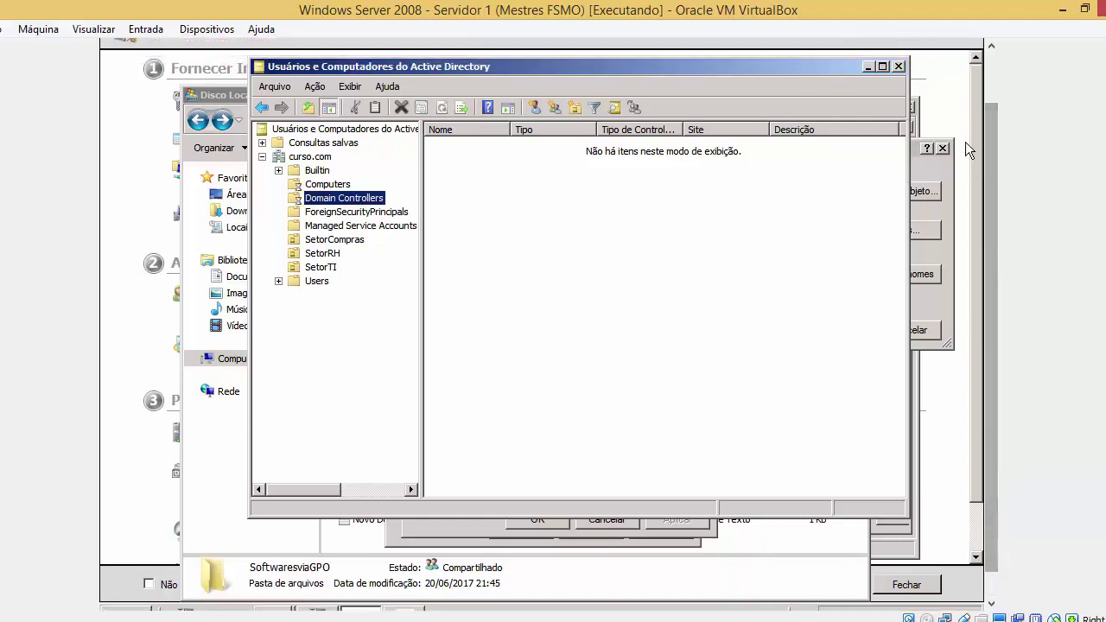
{"action": "left_click", "coordinate": [912, 171]}
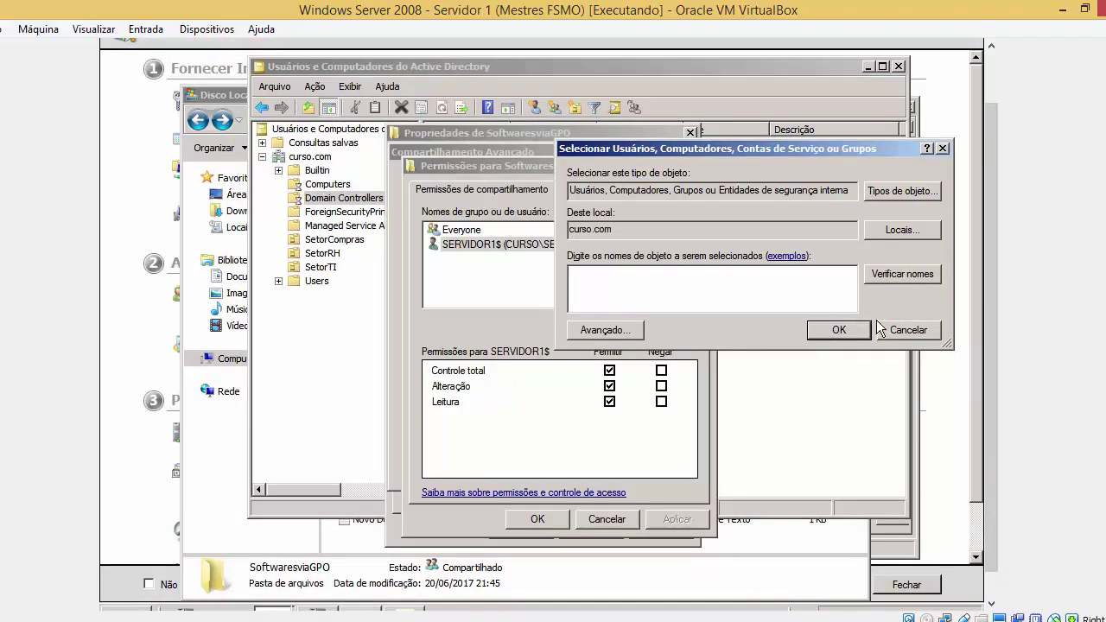
Add DC2 to the share with Controle total, then apply and close every sharing dialog
{"action": "type", "text": "dc2"}
{"action": "key", "text": "Return"}
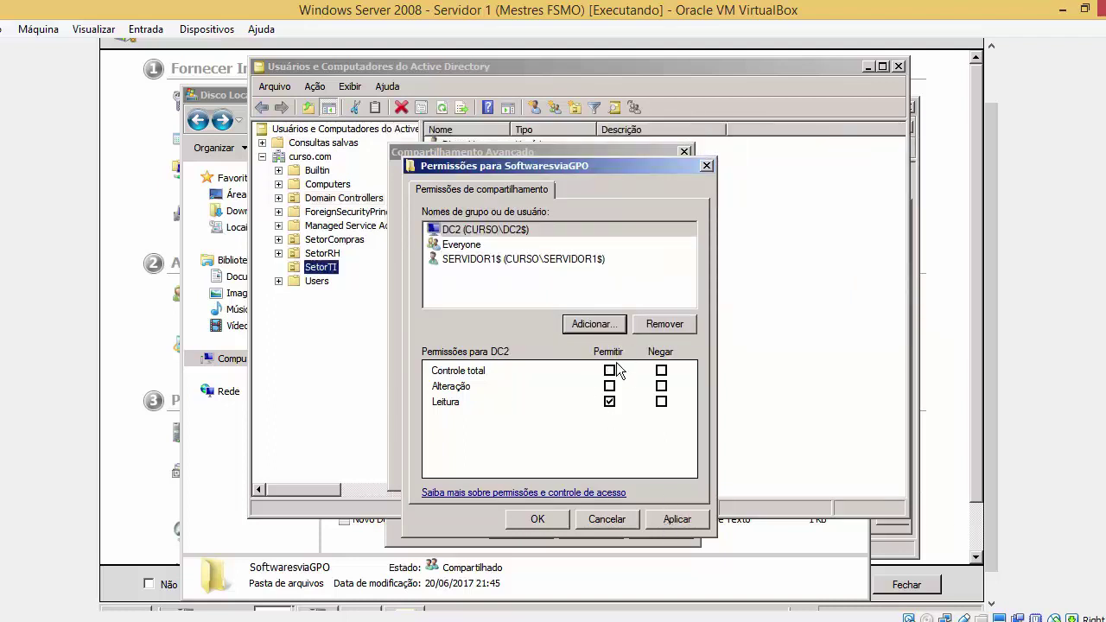
{"action": "left_click", "coordinate": [609, 370]}
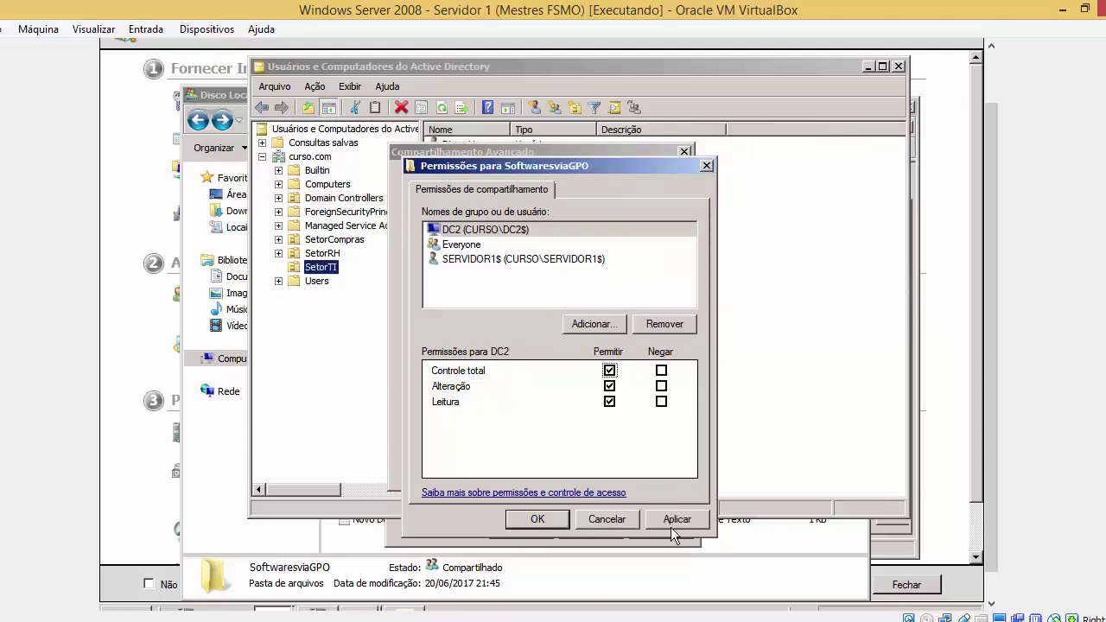
{"action": "left_click", "coordinate": [672, 520]}
{"action": "left_click", "coordinate": [532, 524]}
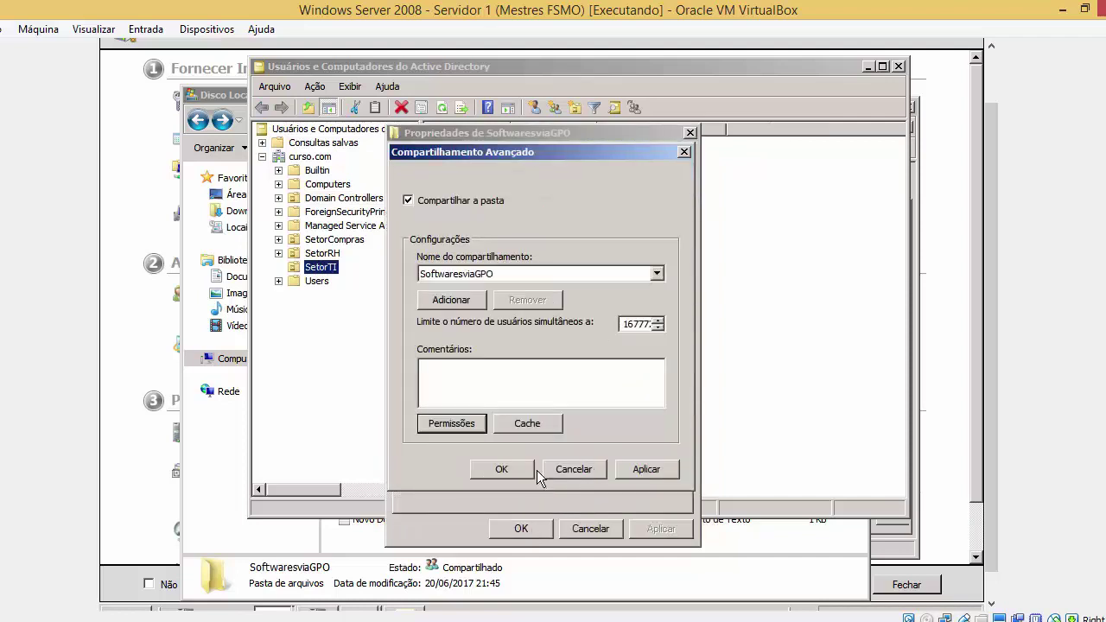
{"action": "left_click", "coordinate": [644, 469]}
{"action": "left_click", "coordinate": [524, 469]}
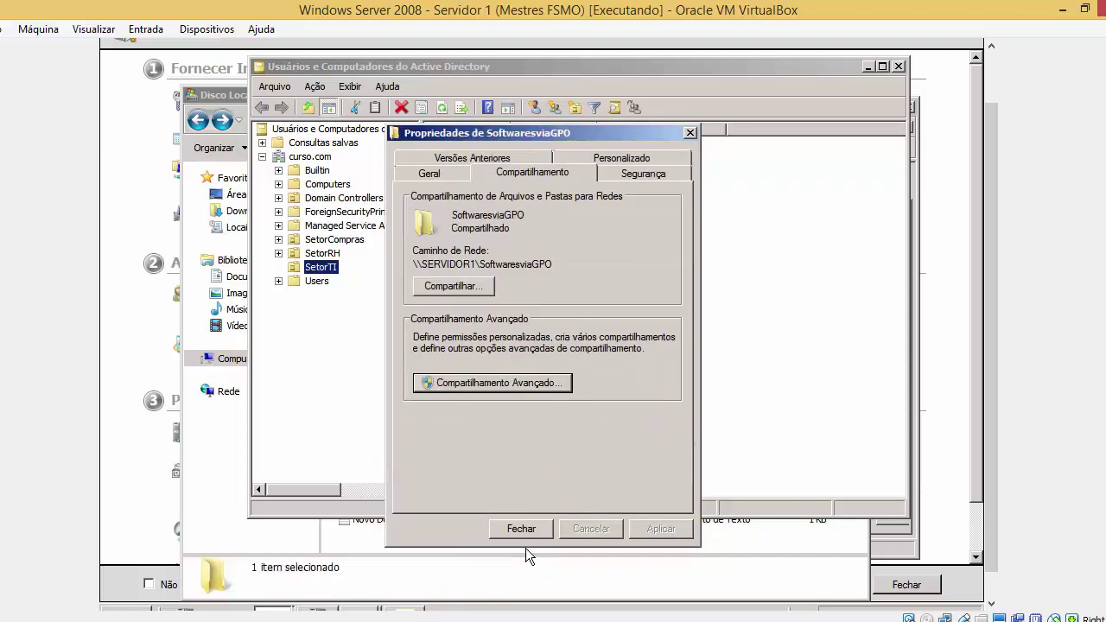
{"action": "left_click", "coordinate": [527, 535]}
{"action": "key", "text": "super"}
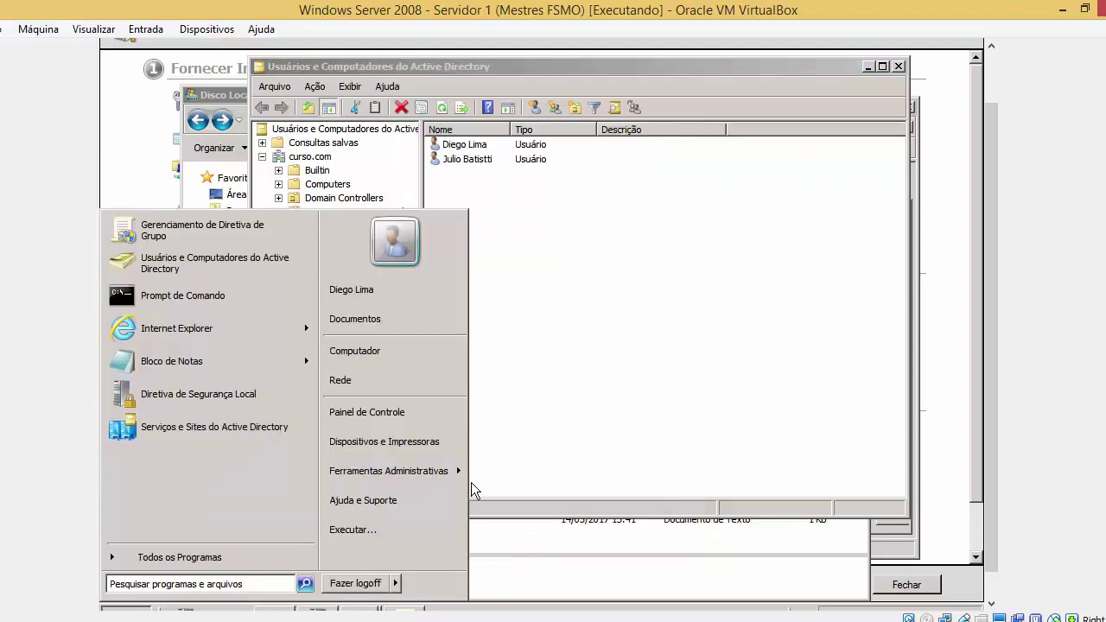
Launch Group Policy Management from Ferramentas Administrativas with administrator approval
{"action": "mouse_move", "coordinate": [454, 474]}
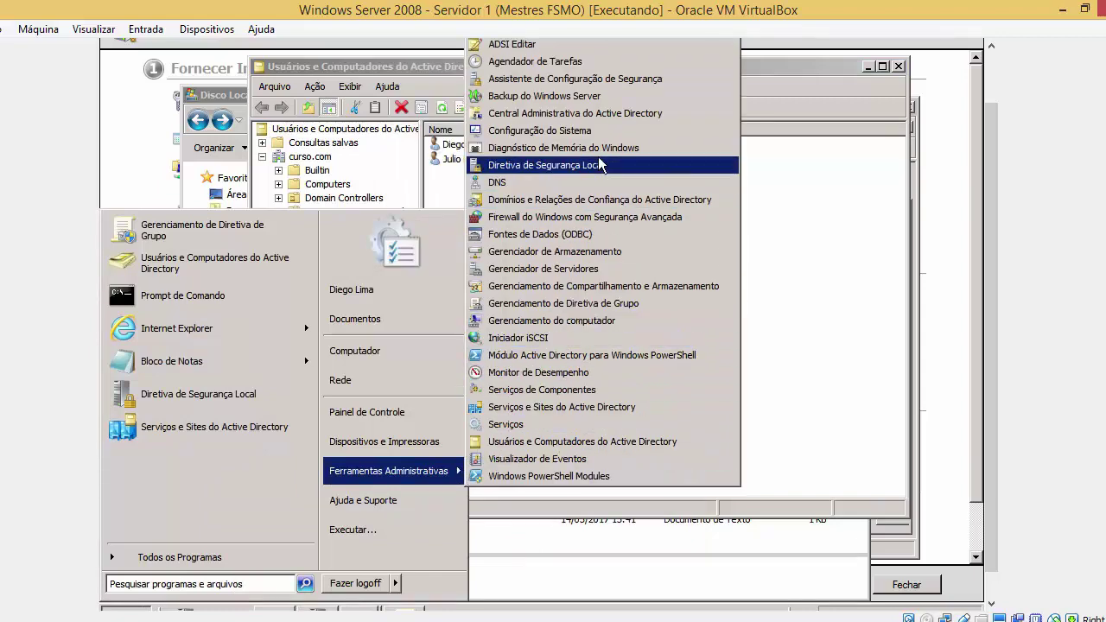
{"action": "left_click", "coordinate": [592, 303]}
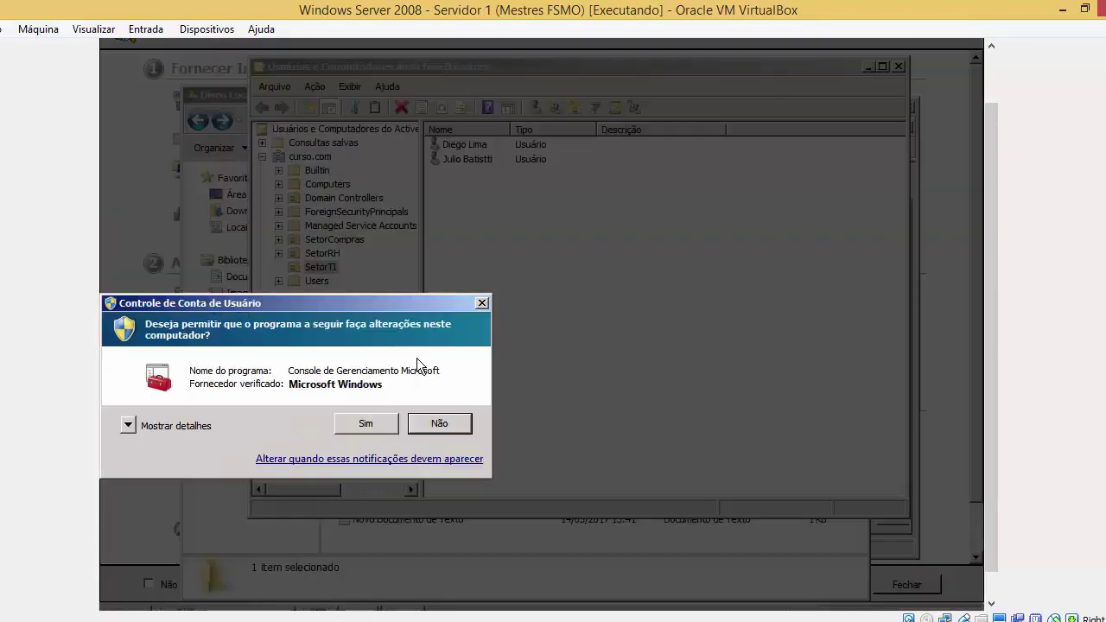
{"action": "left_click", "coordinate": [391, 428]}
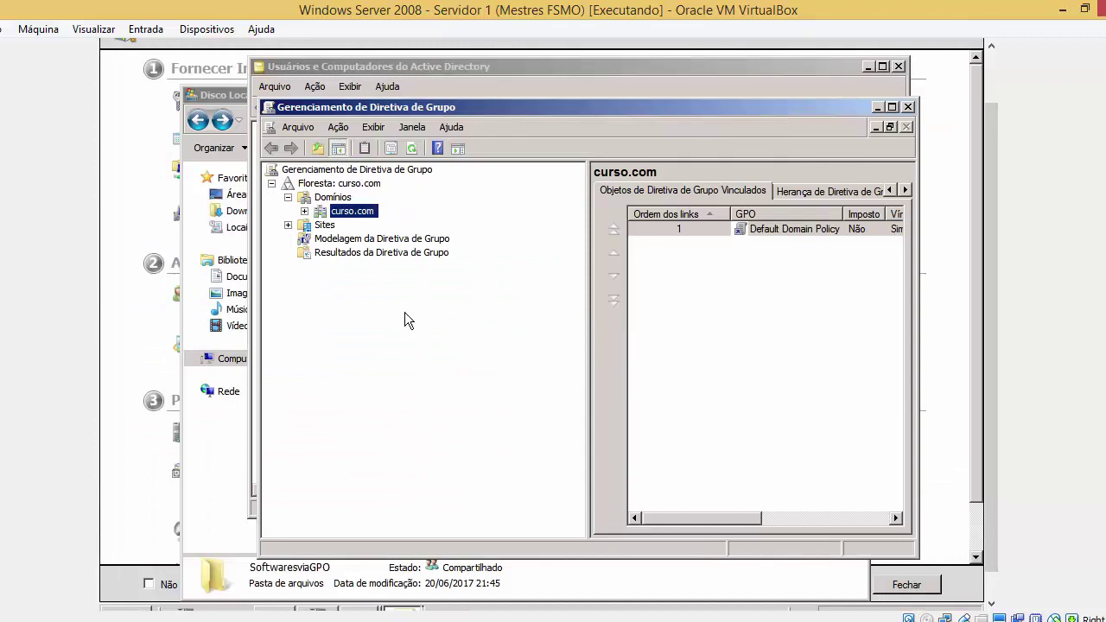
Browse curso.com's linked GPOs, then choose Criar um GPO neste domínio for curso.com
{"action": "left_click", "coordinate": [304, 211]}
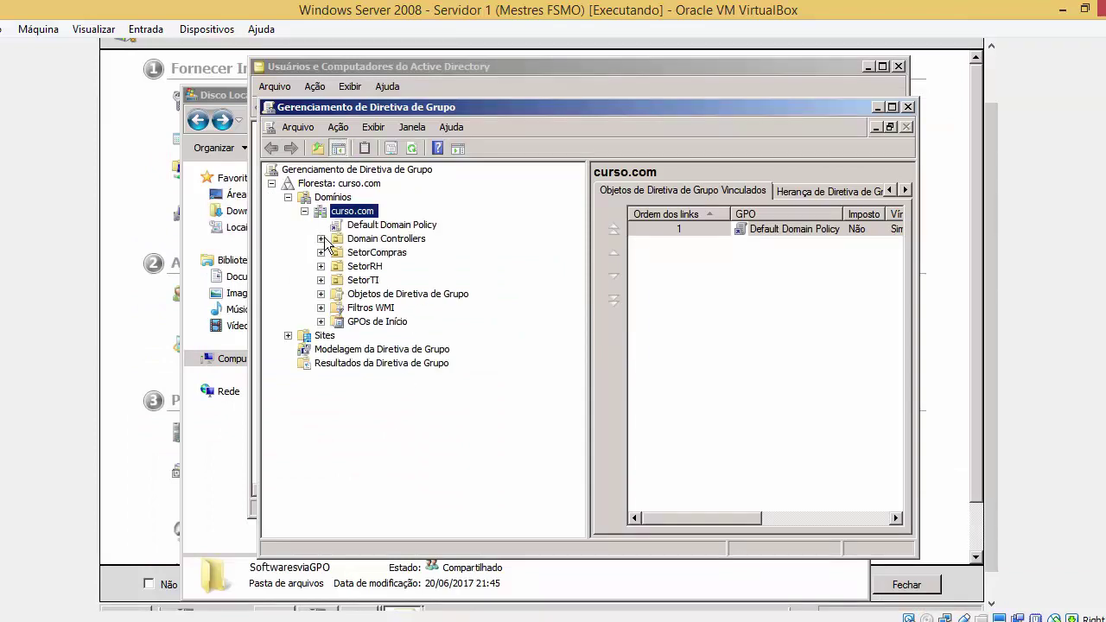
{"action": "left_click", "coordinate": [379, 228]}
{"action": "left_click", "coordinate": [711, 367]}
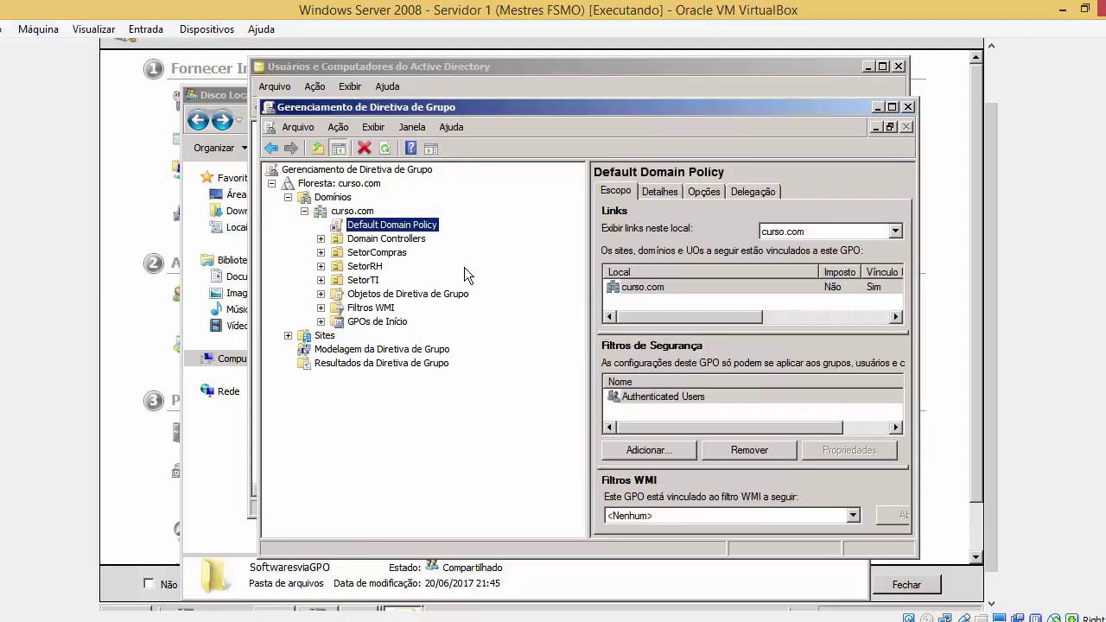
{"action": "left_click", "coordinate": [396, 239]}
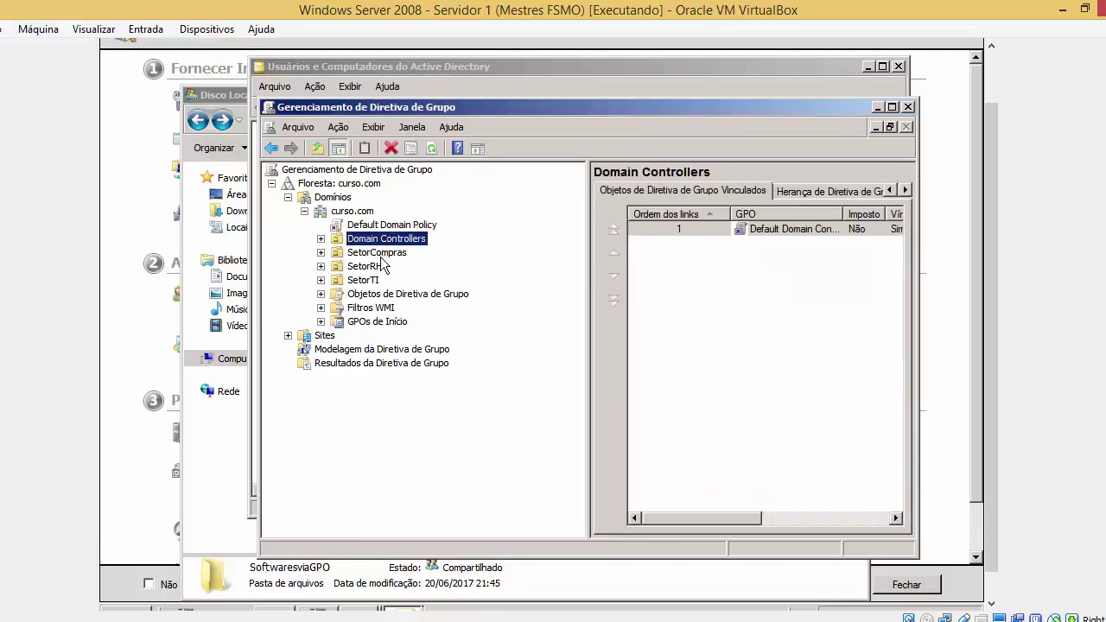
{"action": "left_click", "coordinate": [361, 214]}
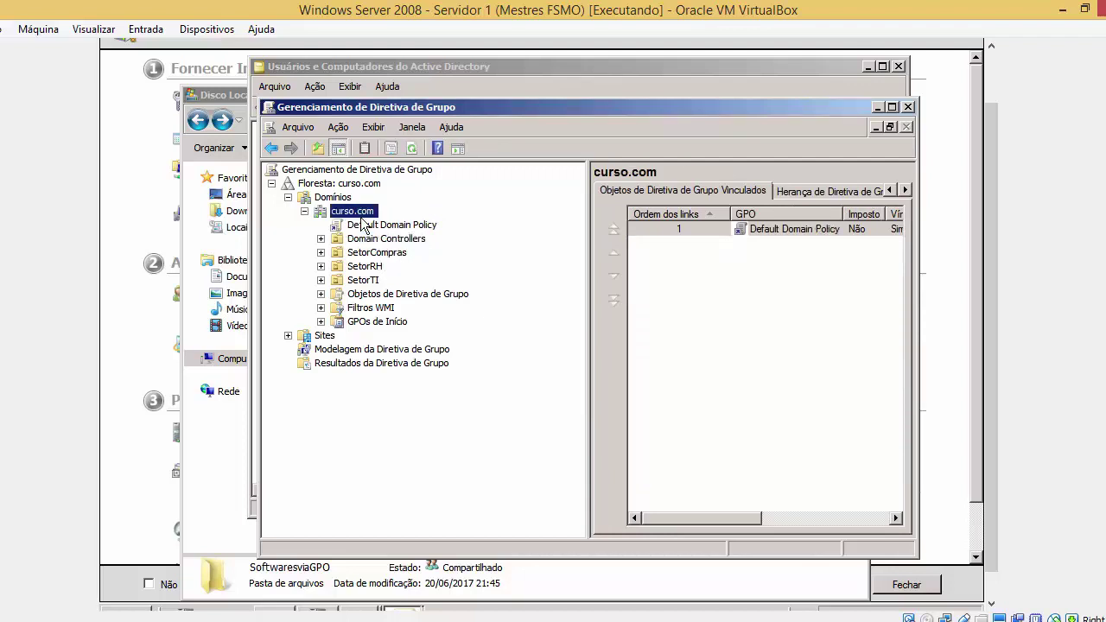
{"action": "right_click", "coordinate": [364, 222]}
{"action": "left_click", "coordinate": [387, 227]}
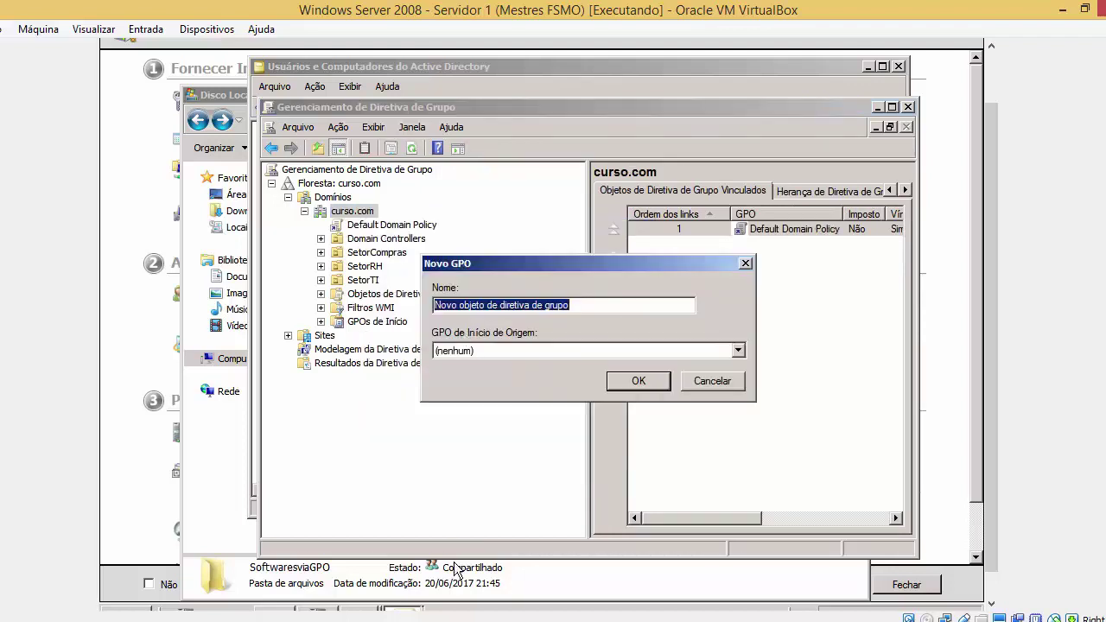
Create the GPO named 'Instalar Ferramentas Administrativas' in curso.com
{"action": "key", "text": "alt+Tab"}
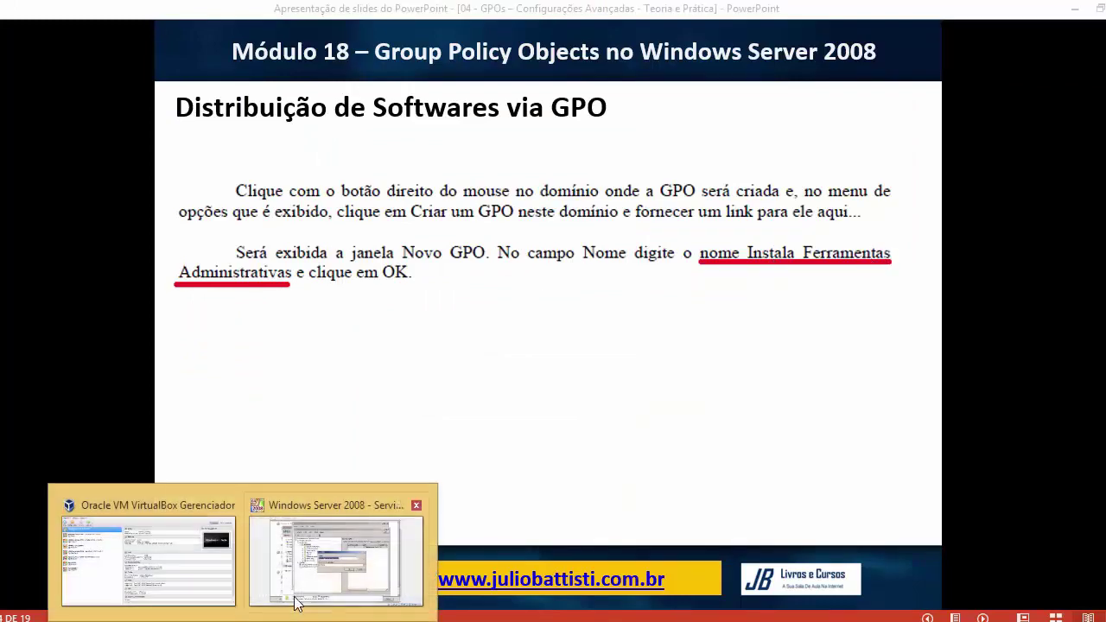
{"action": "left_click", "coordinate": [296, 602]}
{"action": "type", "text": "Instala"}
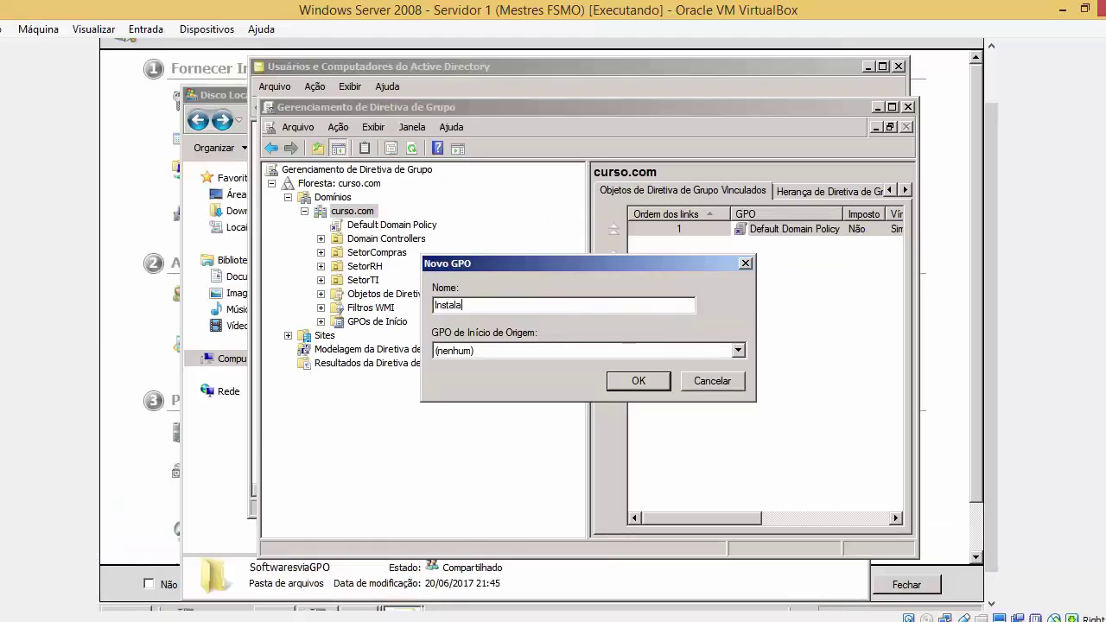
{"action": "type", "text": "r FeRRAME"}
{"action": "key", "text": "BackSpace"}
{"action": "key", "text": "BackSpace"}
{"action": "key", "text": "BackSpace"}
{"action": "key", "text": "BackSpace"}
{"action": "type", "text": "ramentas Administrativas"}
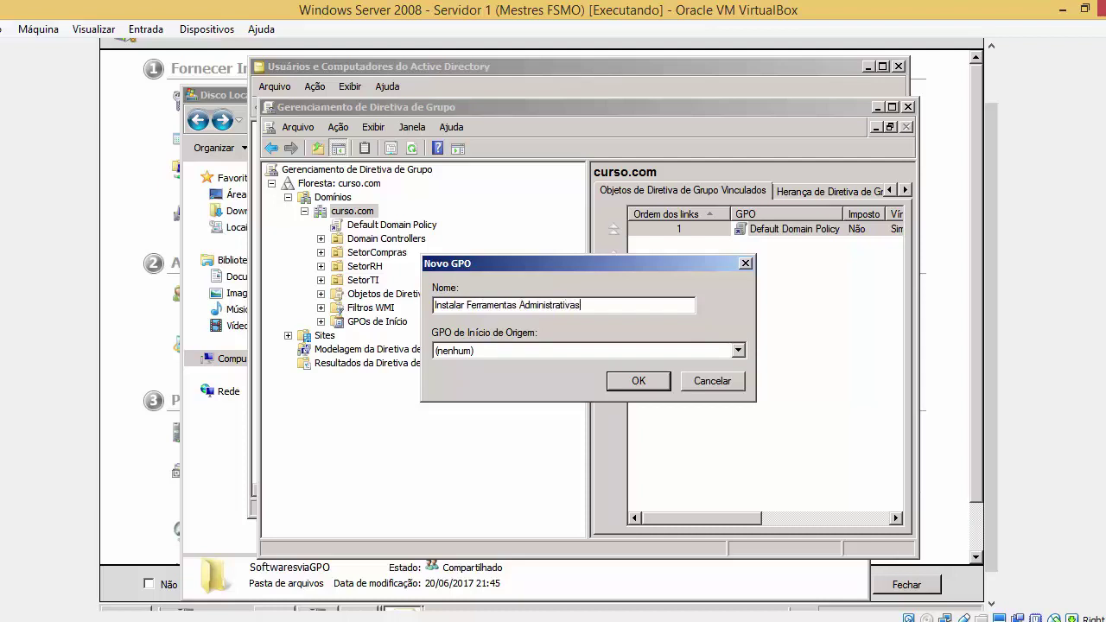
{"action": "key", "text": "Return"}
Select the new GPO link, view its settings report, and open it in the editor
{"action": "left_click", "coordinate": [441, 238]}
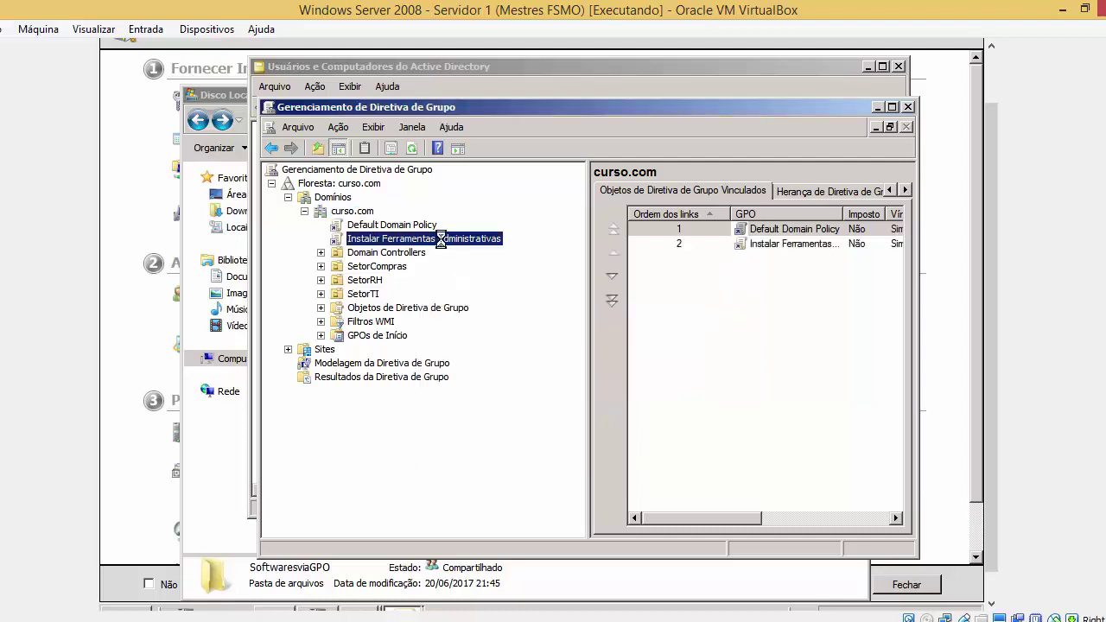
{"action": "left_click", "coordinate": [711, 367]}
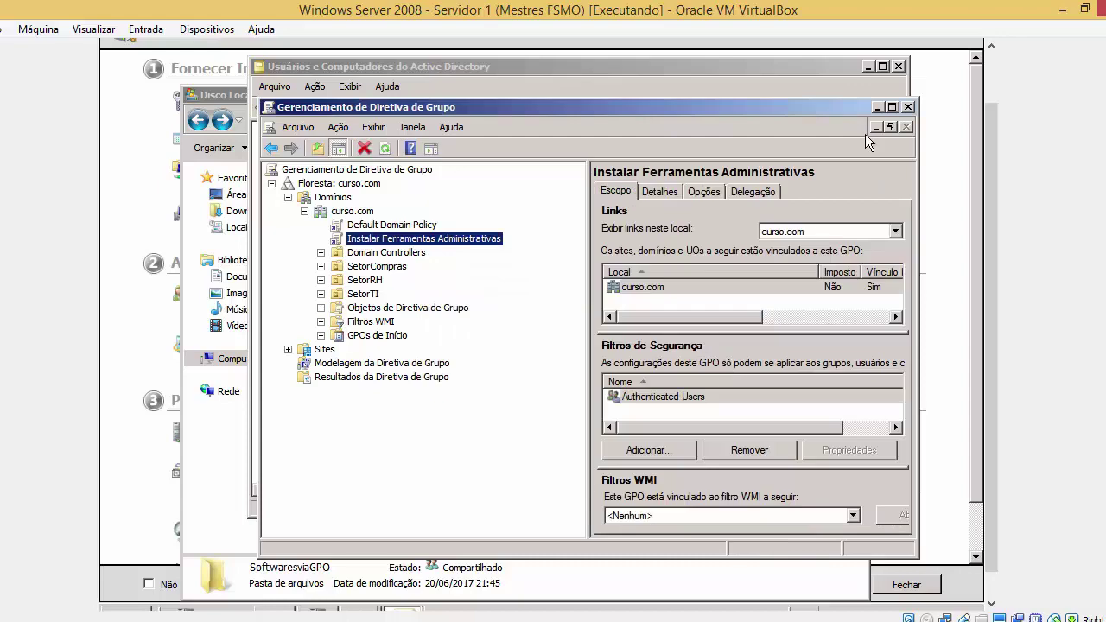
{"action": "left_click", "coordinate": [892, 106]}
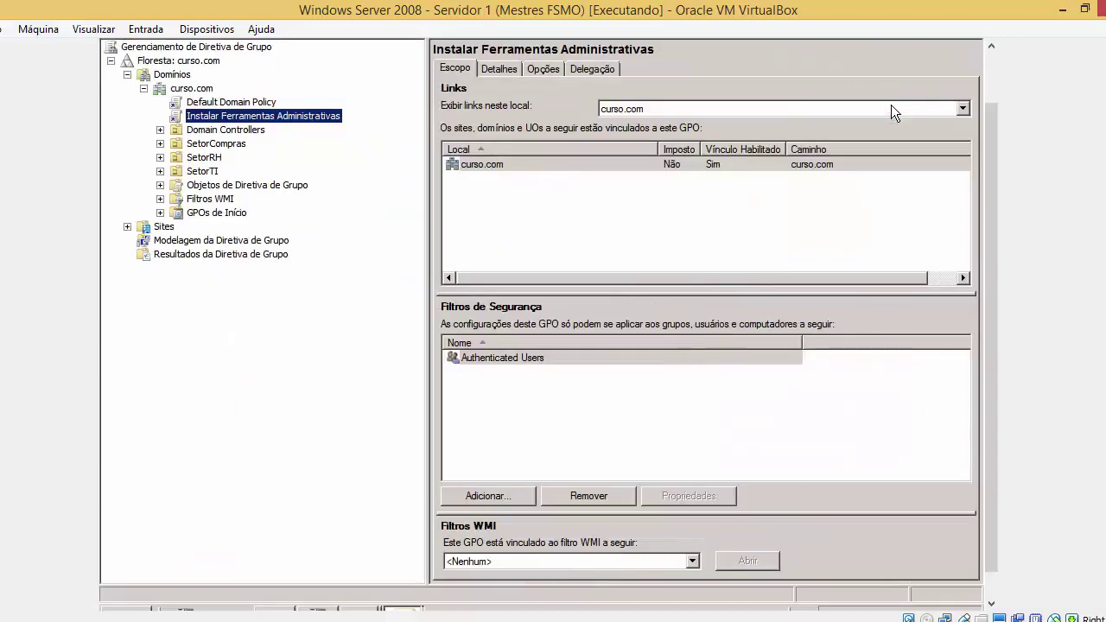
{"action": "left_click", "coordinate": [541, 69]}
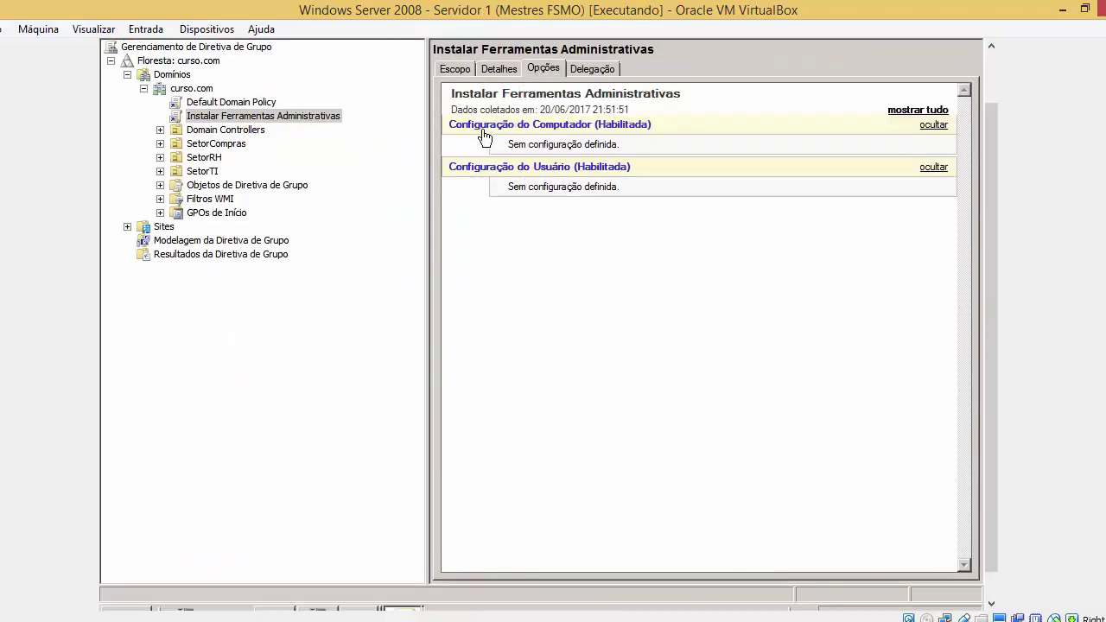
{"action": "right_click", "coordinate": [313, 113]}
{"action": "left_click", "coordinate": [324, 119]}
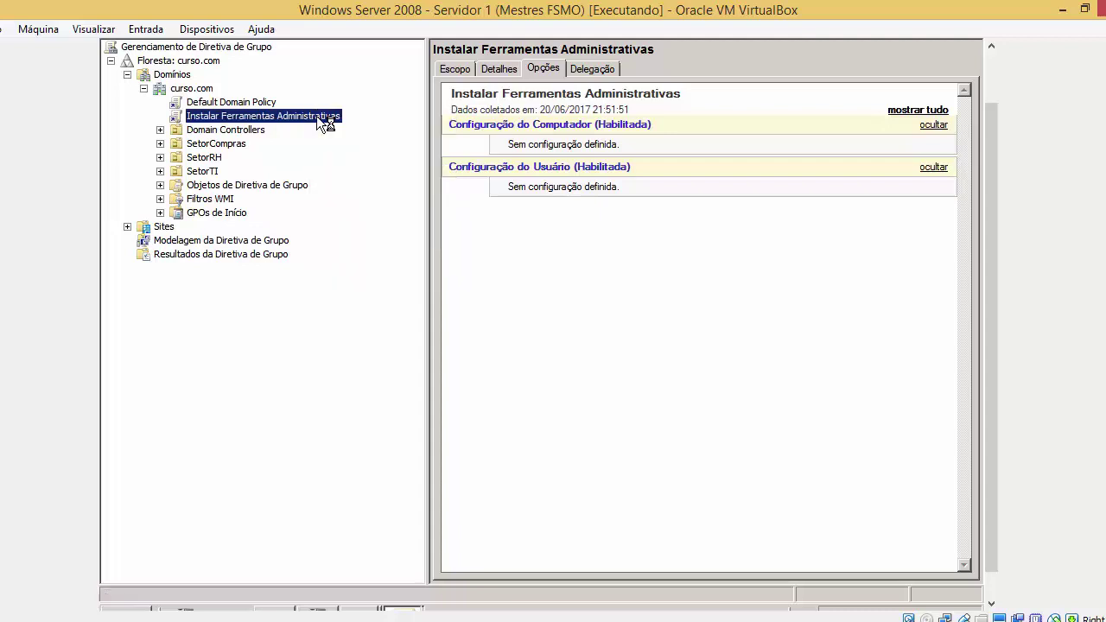
Expand computer Configurações de Software to Instalação de software, dismissing the parsing errors
{"action": "left_click", "coordinate": [252, 145]}
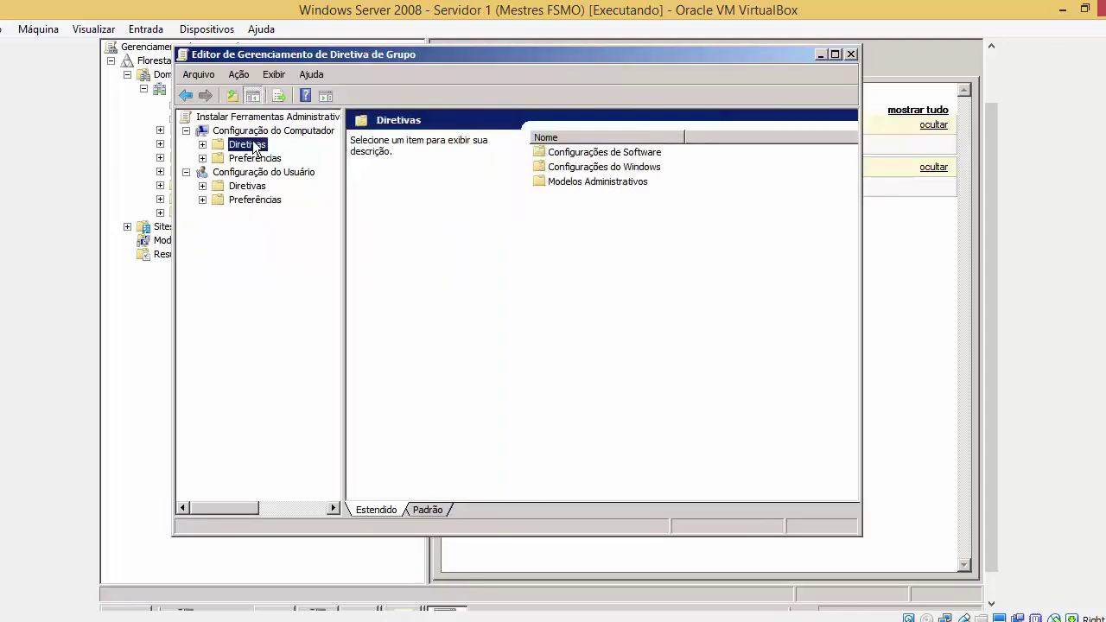
{"action": "left_click", "coordinate": [639, 337]}
{"action": "left_click", "coordinate": [639, 336]}
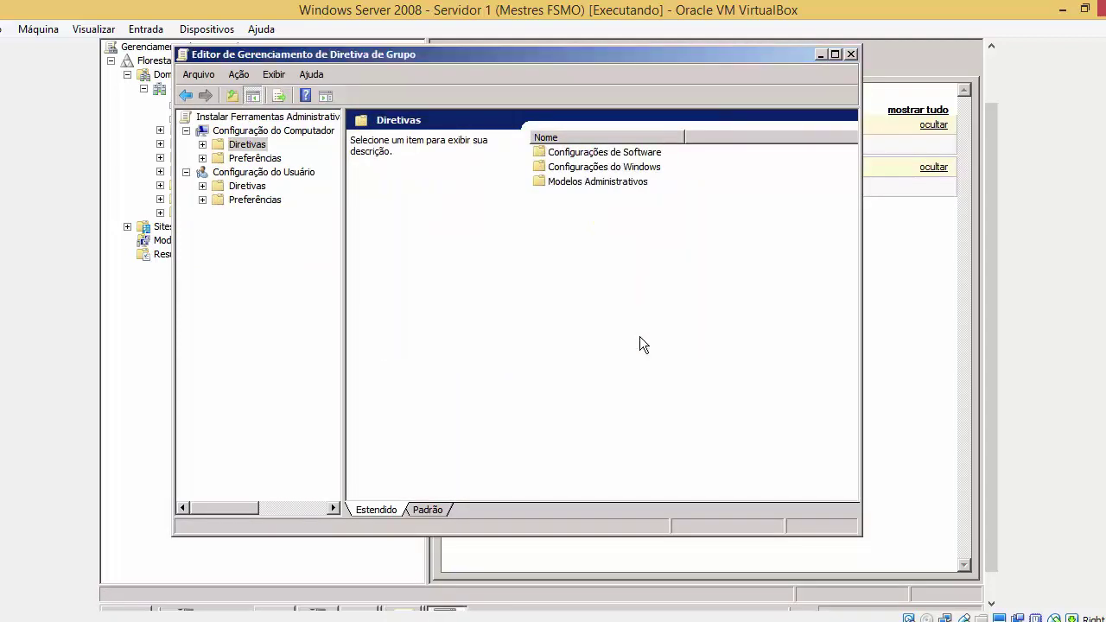
{"action": "left_click", "coordinate": [571, 155]}
{"action": "double_click", "coordinate": [570, 156]}
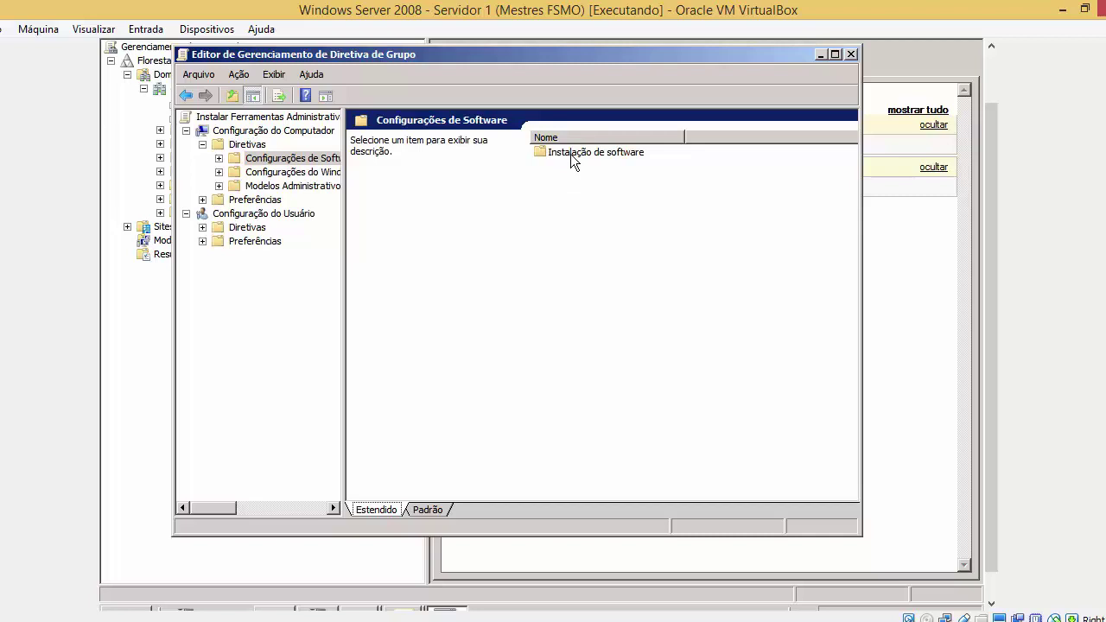
{"action": "double_click", "coordinate": [570, 153]}
Start a new software package, keeping Windows Installer packages as the file type
{"action": "right_click", "coordinate": [570, 154]}
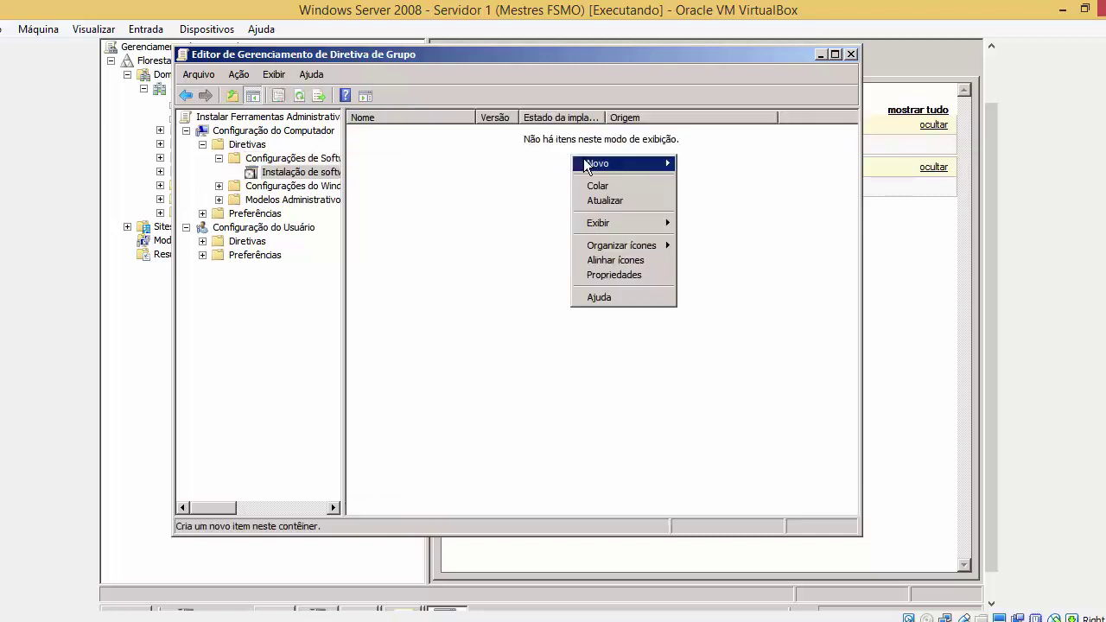
{"action": "mouse_move", "coordinate": [583, 158]}
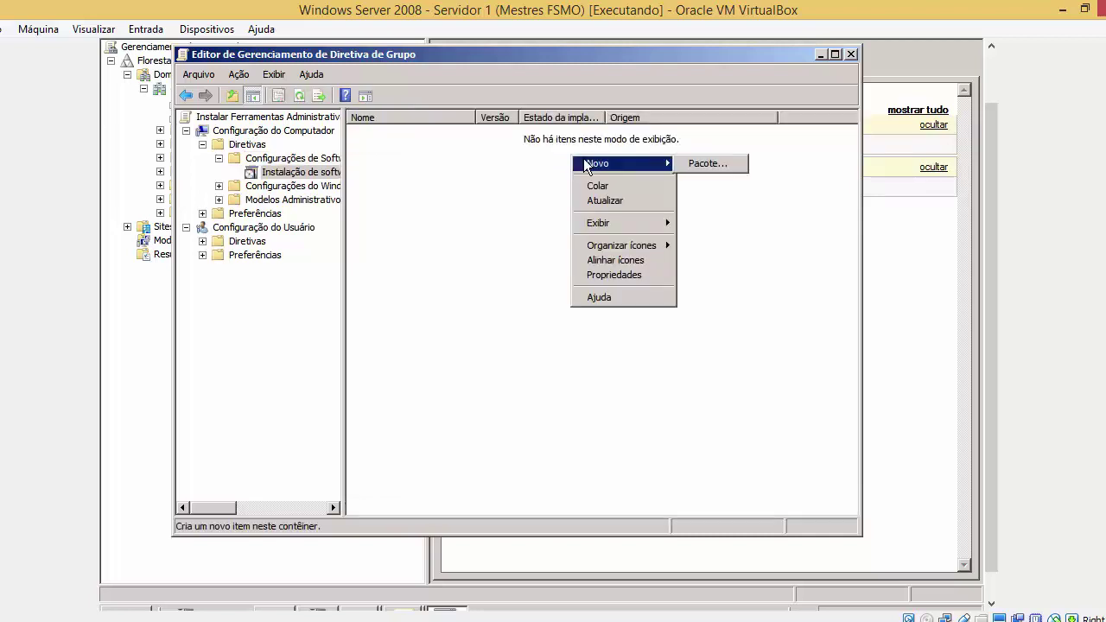
{"action": "right_click", "coordinate": [523, 142]}
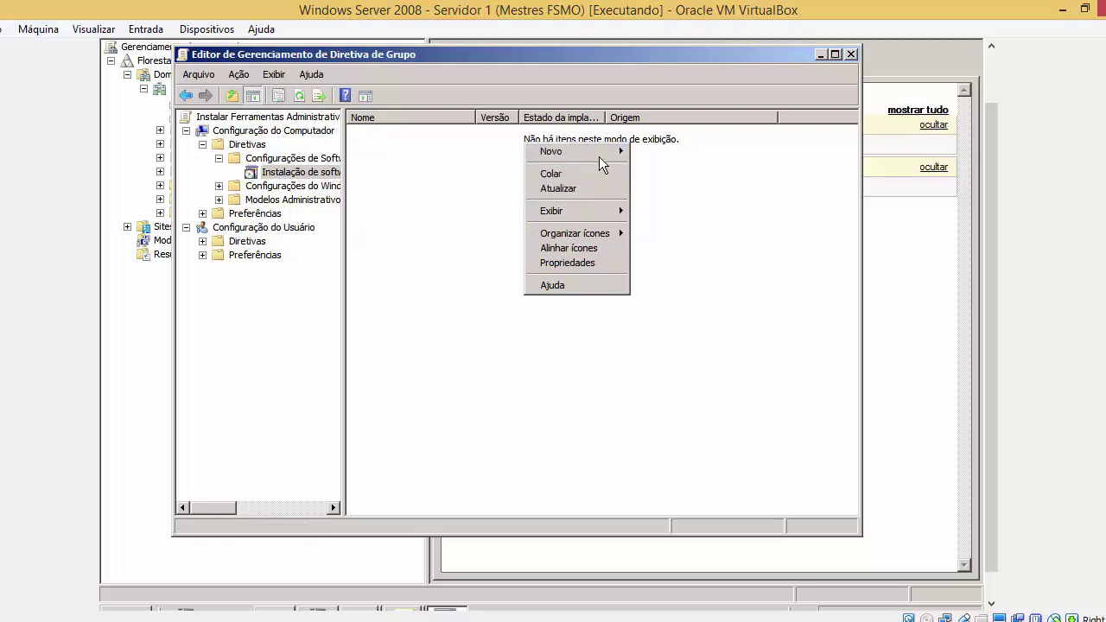
{"action": "mouse_move", "coordinate": [600, 156]}
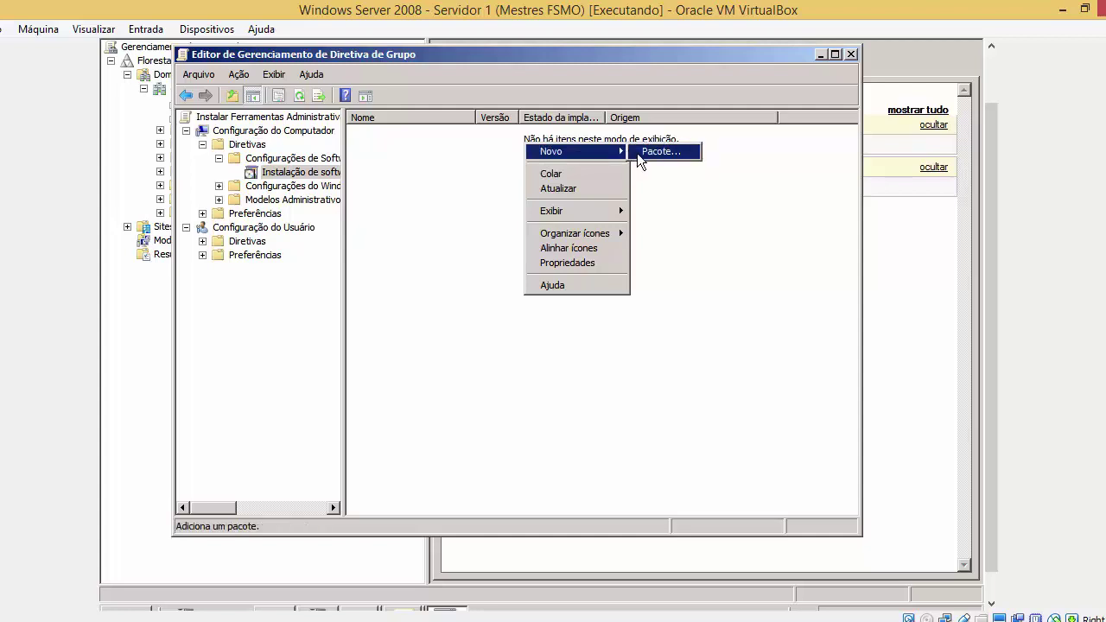
{"action": "left_click", "coordinate": [636, 153]}
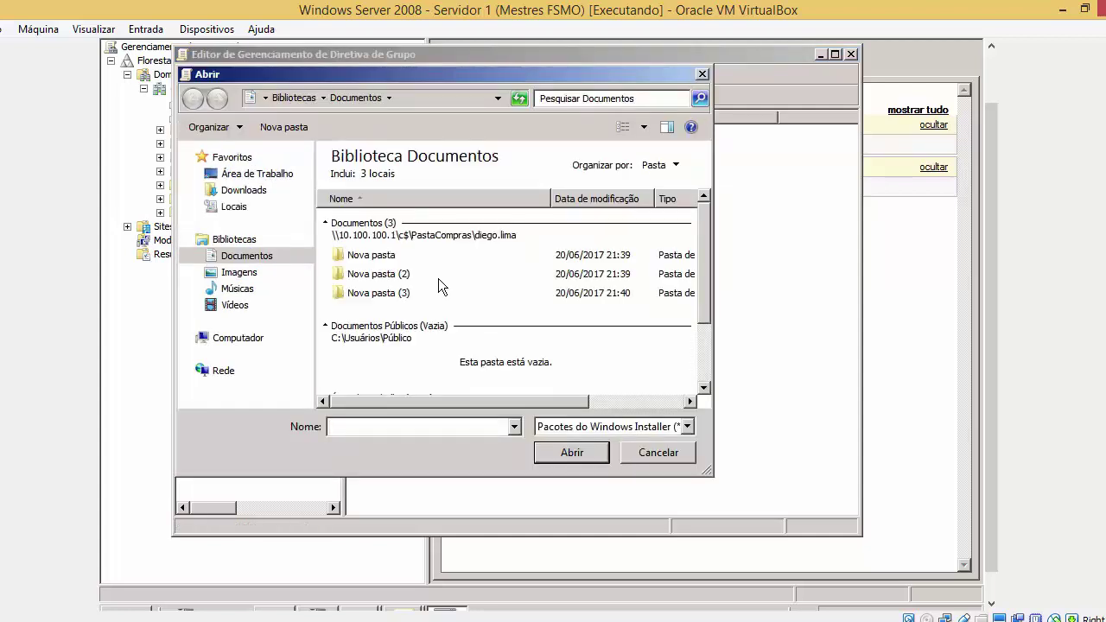
{"action": "left_click_drag", "start_coordinate": [699, 247], "coordinate": [698, 291]}
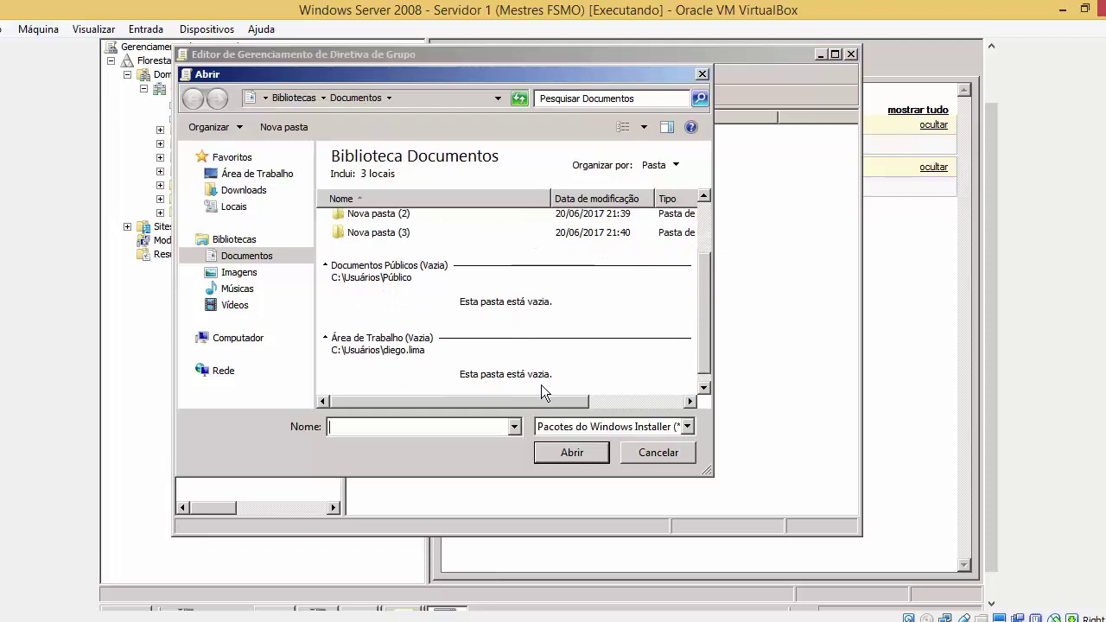
{"action": "left_click", "coordinate": [584, 426]}
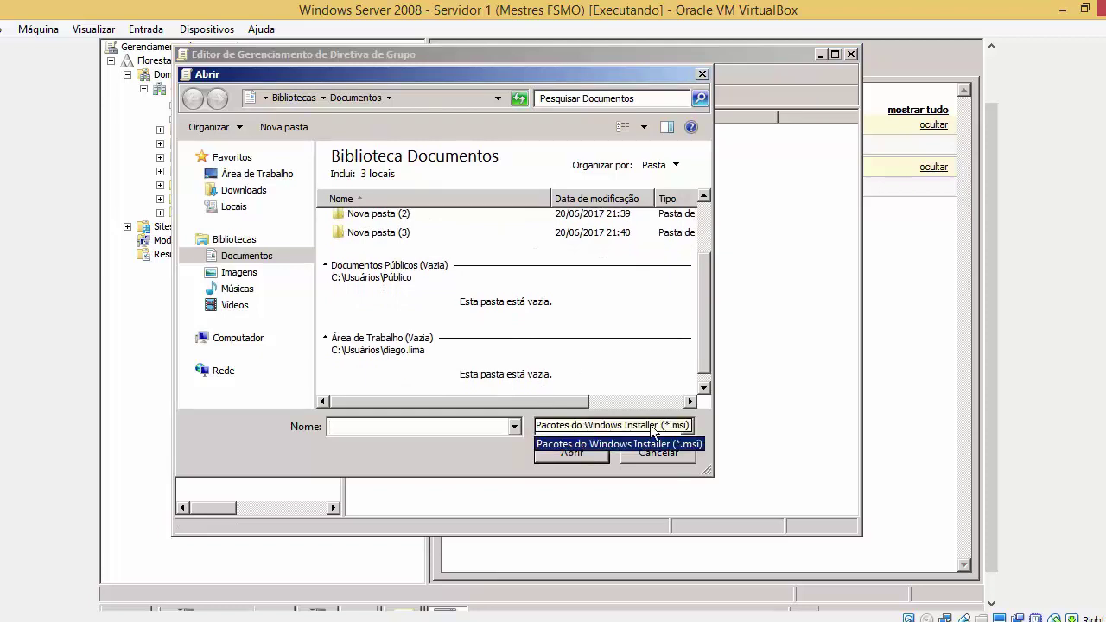
{"action": "left_click", "coordinate": [679, 443]}
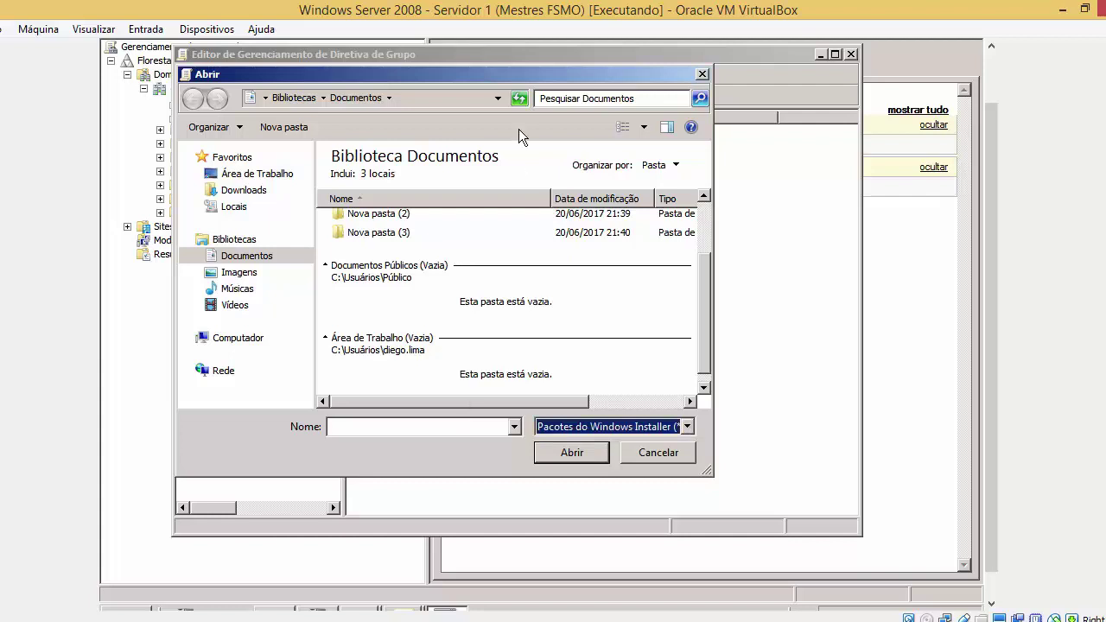
Browse to C:\SoftwaresviaGPO, find it empty, and cancel the package selection
{"action": "left_click_drag", "start_coordinate": [508, 69], "coordinate": [658, 57]}
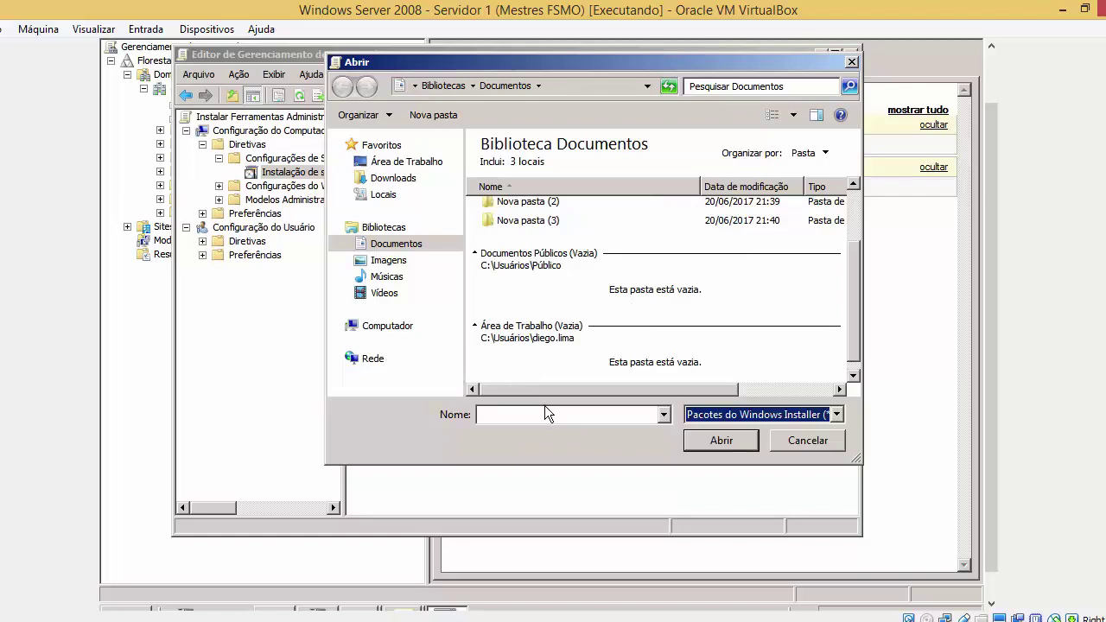
{"action": "left_click", "coordinate": [399, 328]}
{"action": "left_click", "coordinate": [657, 184]}
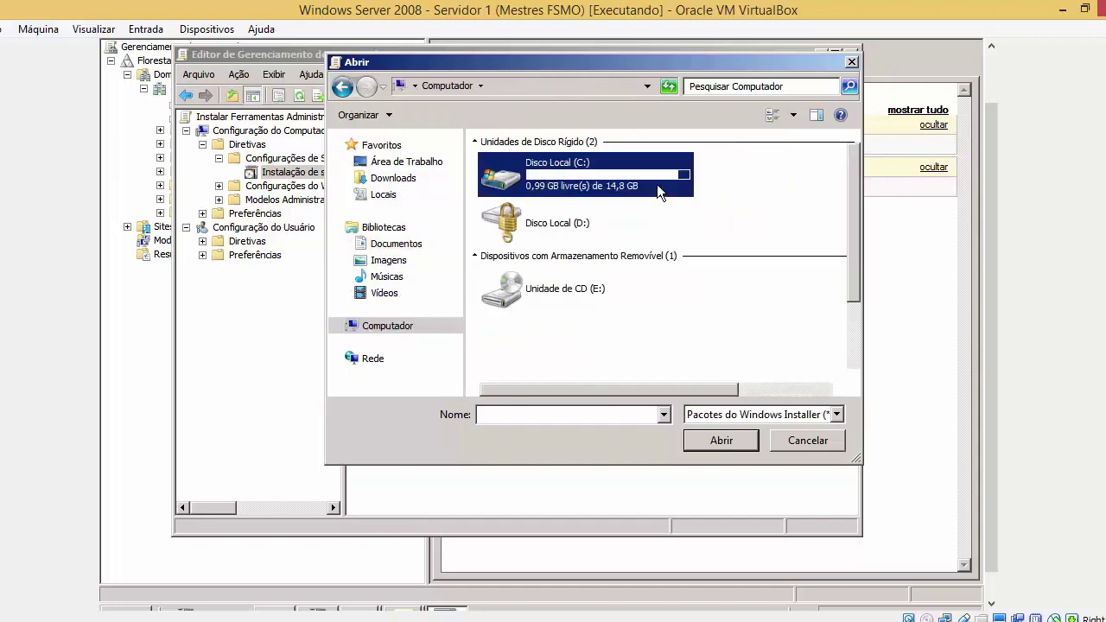
{"action": "double_click", "coordinate": [656, 184]}
{"action": "left_click_drag", "start_coordinate": [854, 228], "coordinate": [853, 299]}
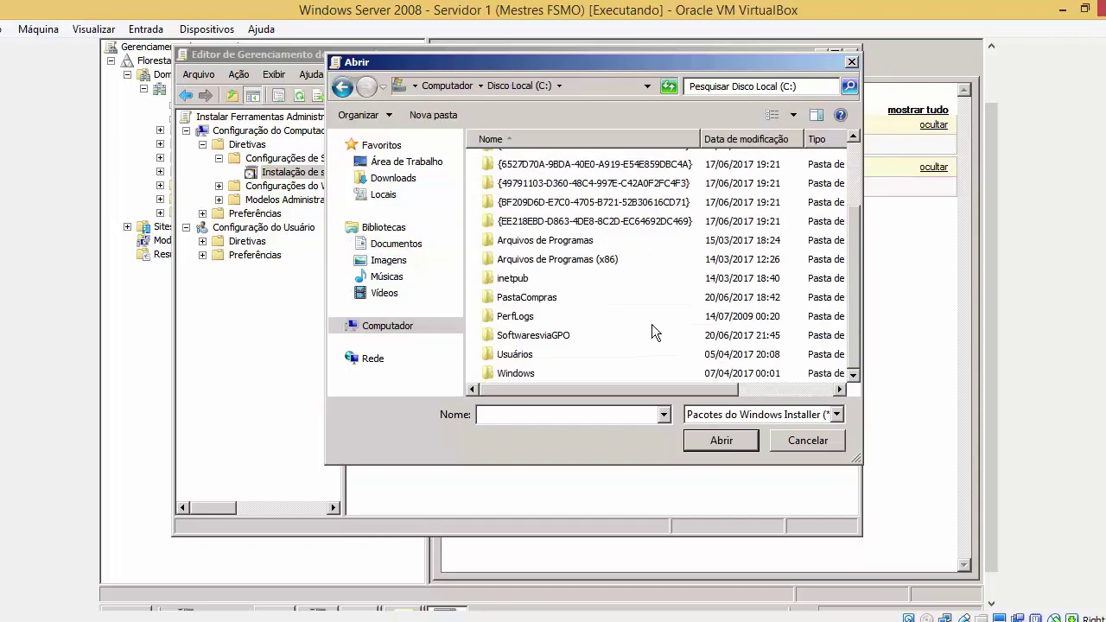
{"action": "left_click", "coordinate": [600, 337]}
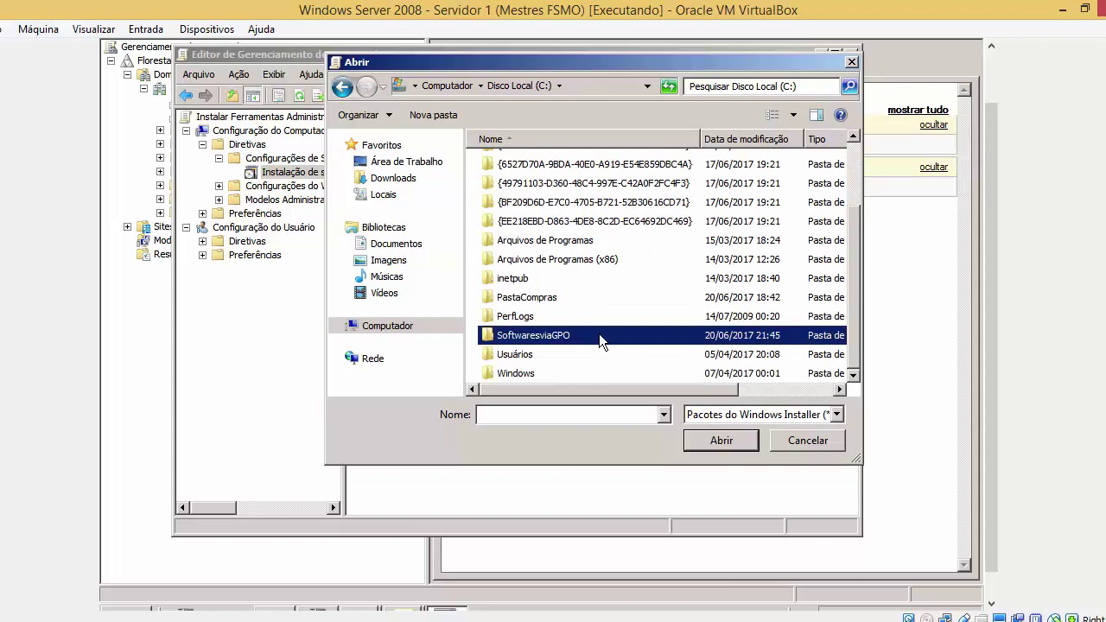
{"action": "double_click", "coordinate": [538, 336]}
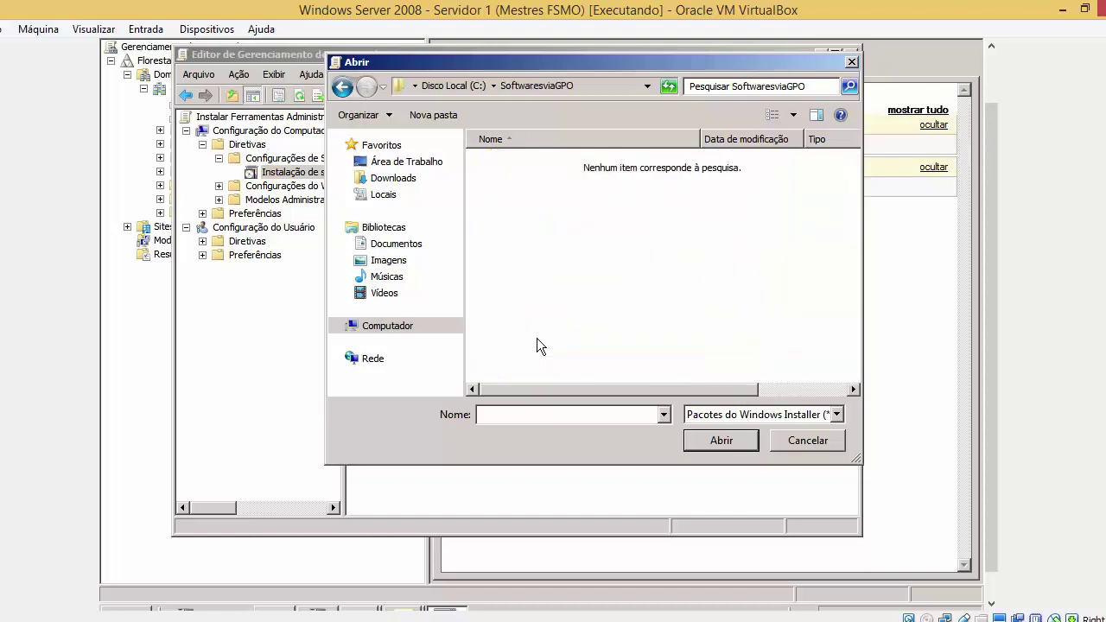
{"action": "left_click_drag", "start_coordinate": [583, 353], "coordinate": [657, 358]}
{"action": "left_click", "coordinate": [790, 436]}
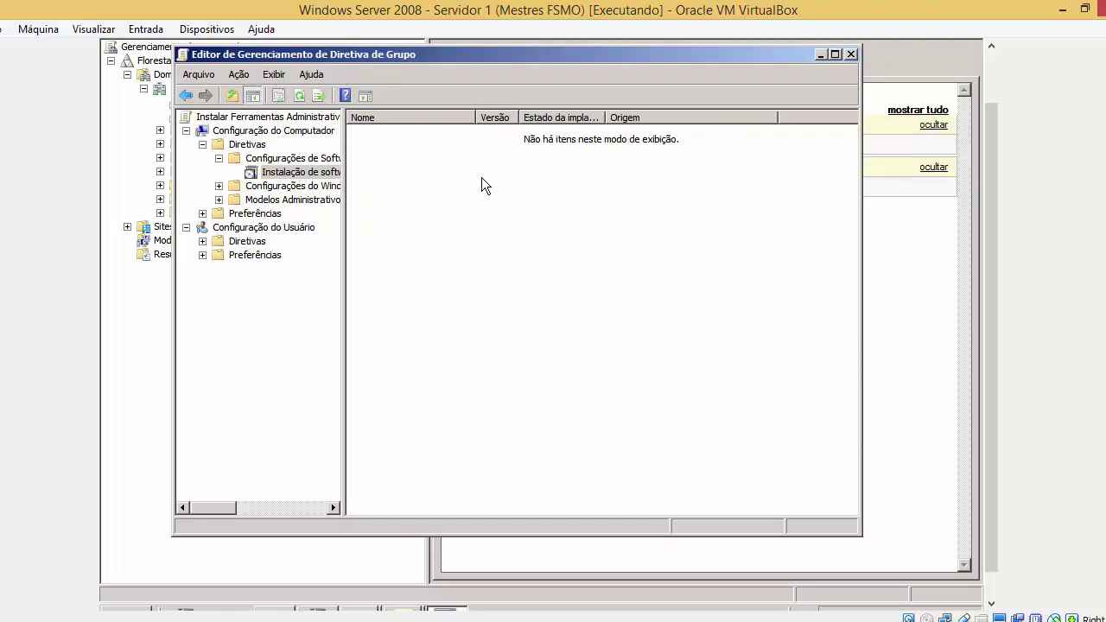
{"action": "key", "text": "super"}
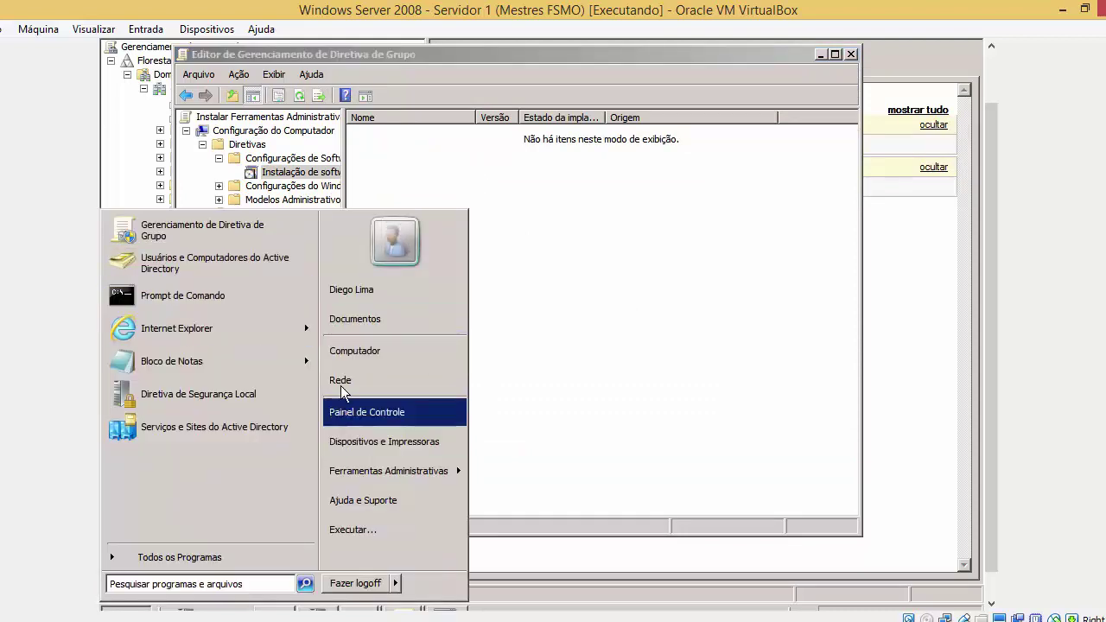
{"action": "left_click", "coordinate": [527, 278]}
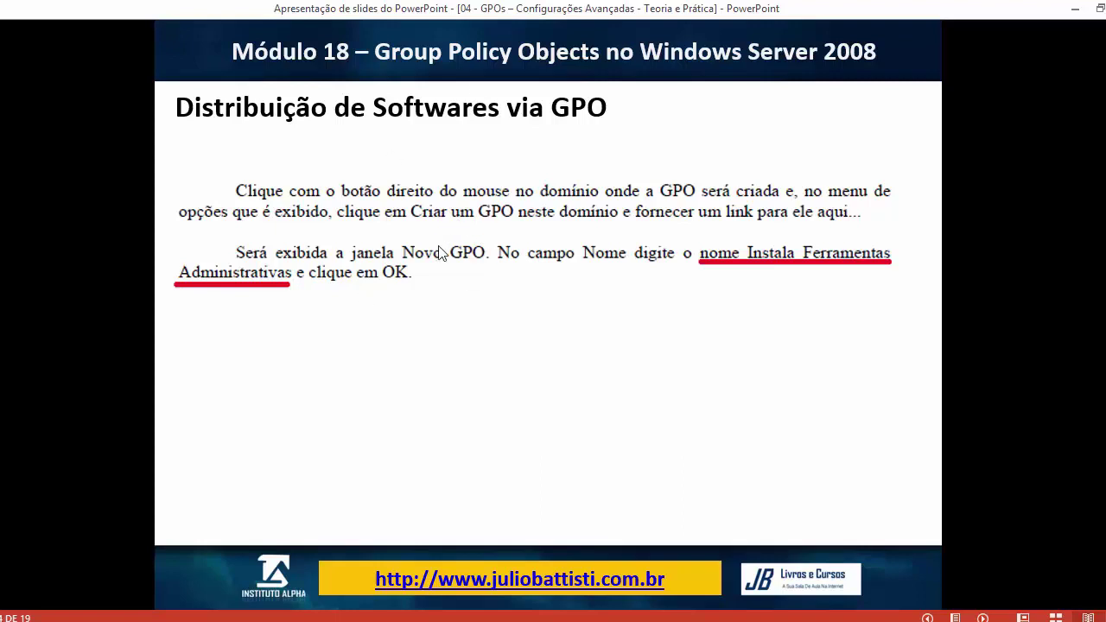
{"action": "mouse_move", "coordinate": [269, 617]}
{"action": "left_click", "coordinate": [304, 561]}
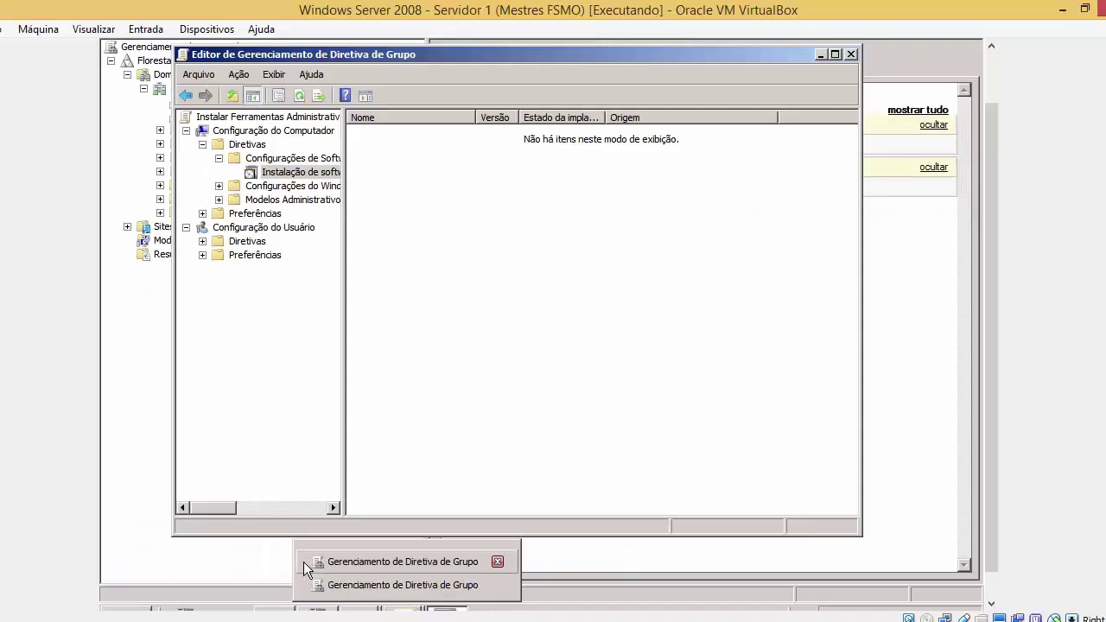
{"action": "right_click", "coordinate": [515, 182]}
{"action": "left_click", "coordinate": [537, 231]}
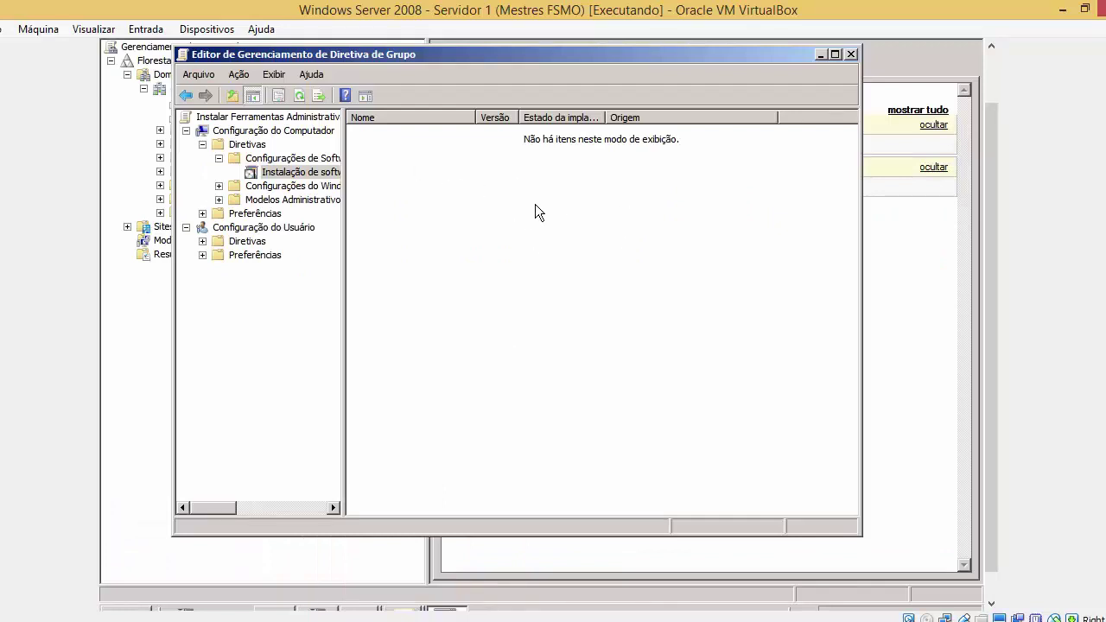
Close the policy editor and delete the Instalar Ferramentas Administrativas link from curso.com
{"action": "left_click_drag", "start_coordinate": [989, 207], "coordinate": [993, 183]}
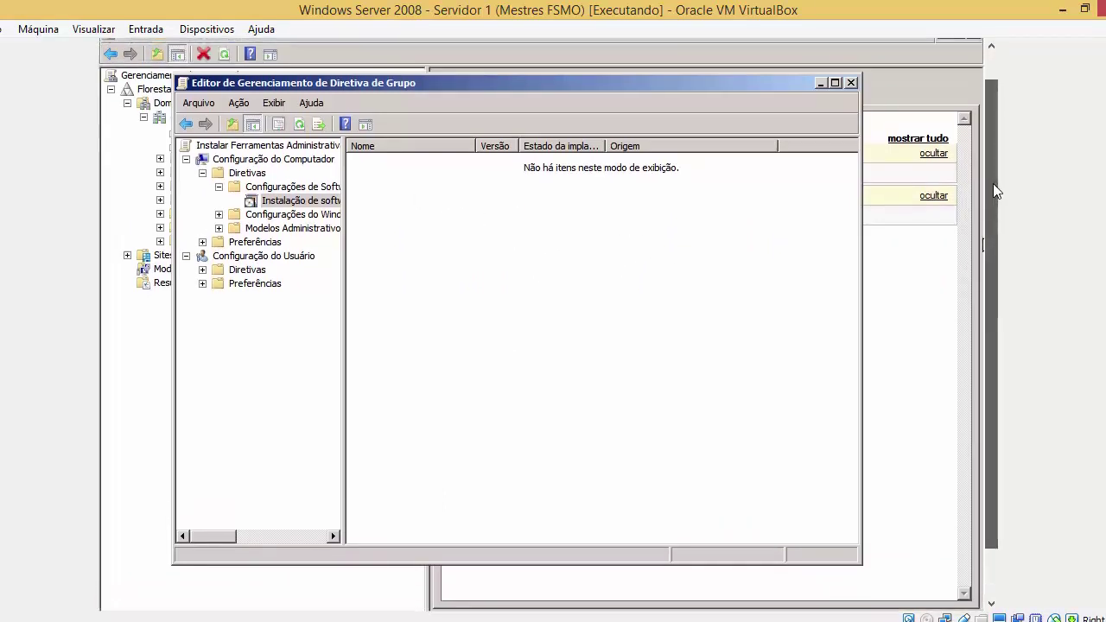
{"action": "left_click_drag", "start_coordinate": [805, 88], "coordinate": [955, 84]}
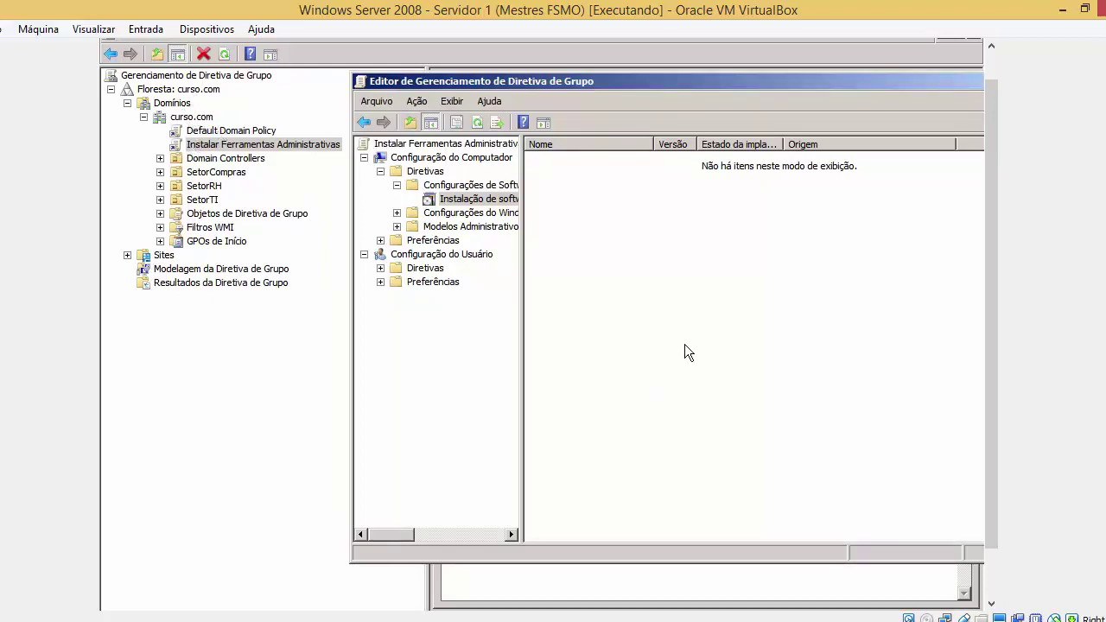
{"action": "left_click_drag", "start_coordinate": [862, 85], "coordinate": [663, 82]}
{"action": "left_click", "coordinate": [826, 76]}
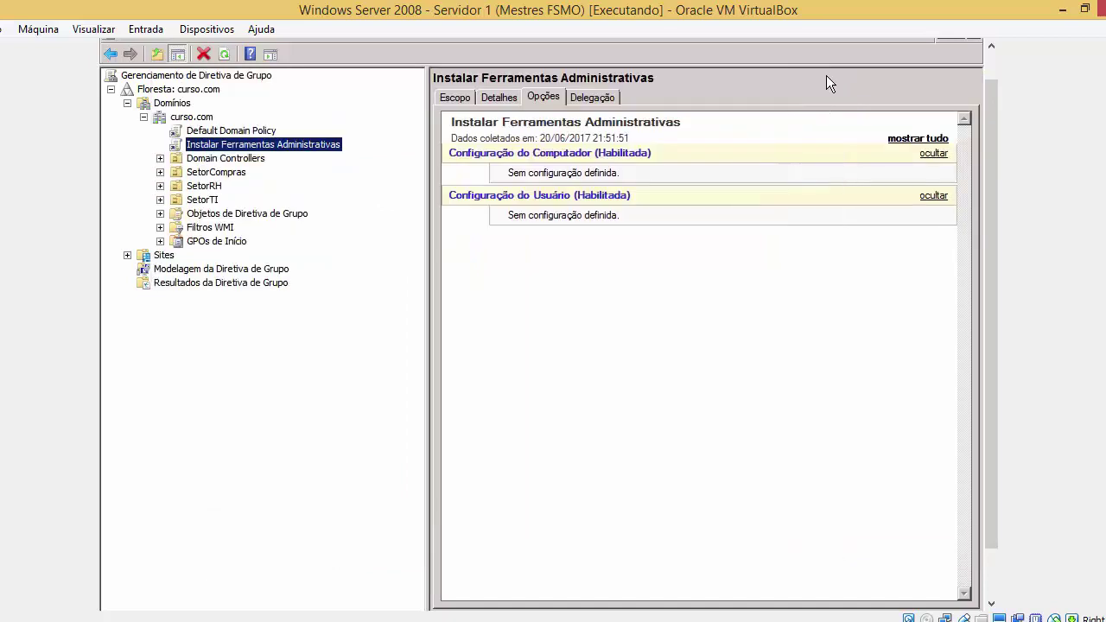
{"action": "right_click", "coordinate": [340, 144]}
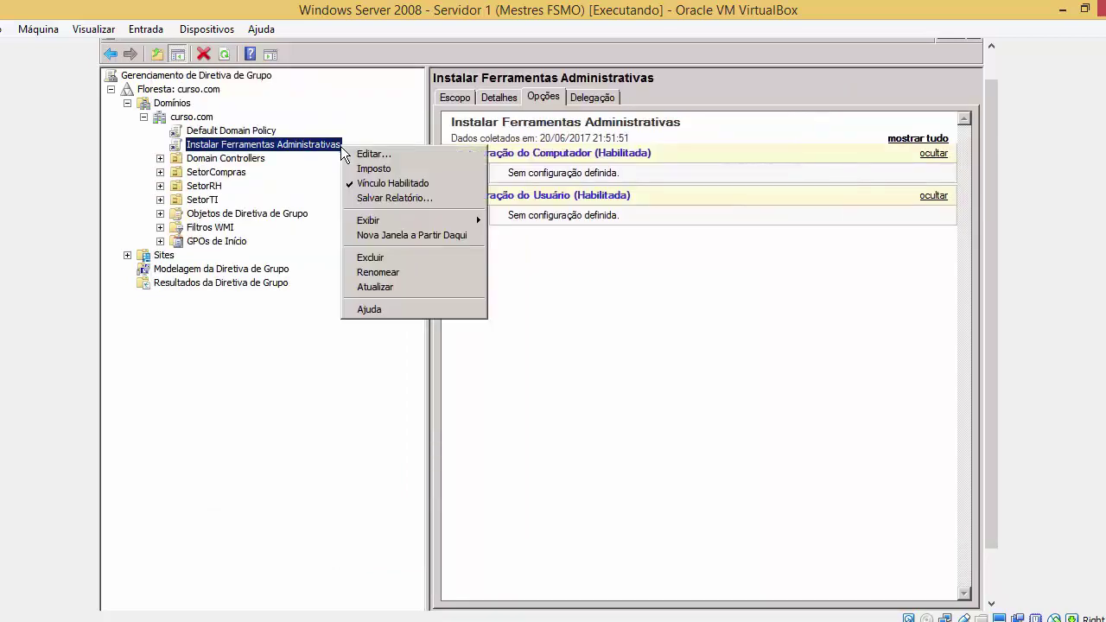
{"action": "left_click", "coordinate": [382, 255]}
{"action": "left_click", "coordinate": [553, 356]}
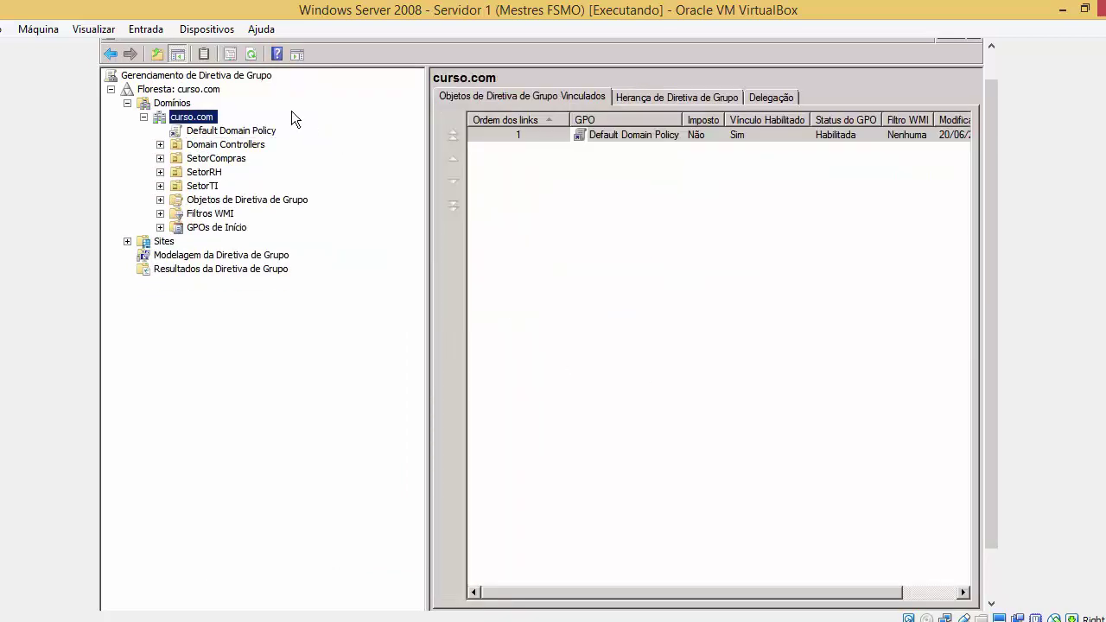
Delete the Instalar Ferramentas Administrativas GPO from Objetos de Diretiva de Grupo, confirming with Sim
{"action": "left_click", "coordinate": [241, 201]}
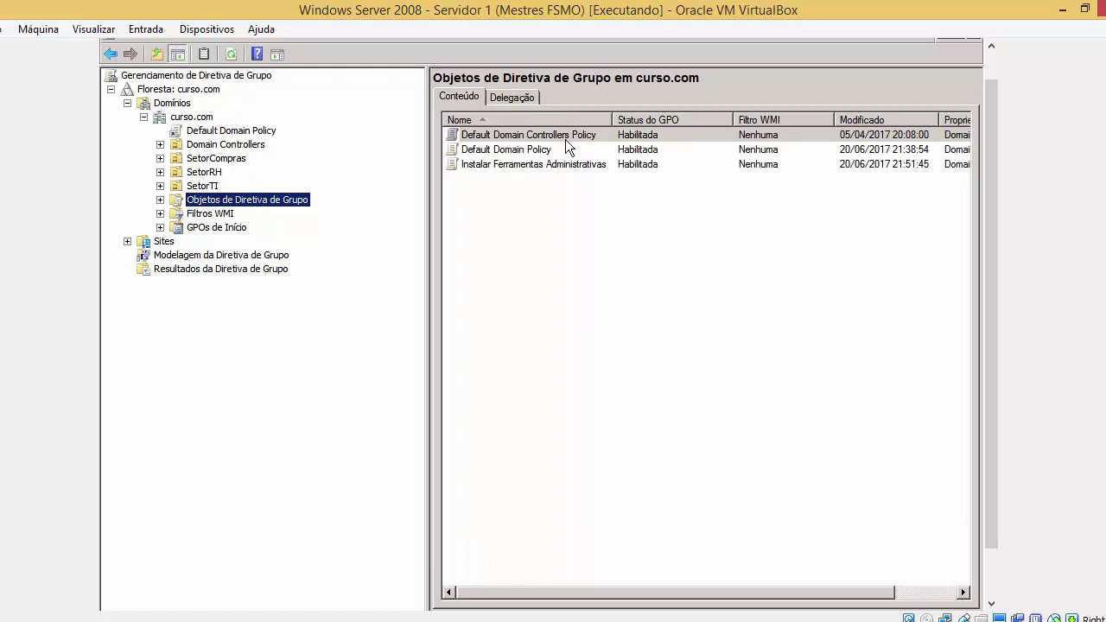
{"action": "left_click", "coordinate": [569, 163]}
{"action": "key", "text": "Delete"}
{"action": "key", "text": "Return"}
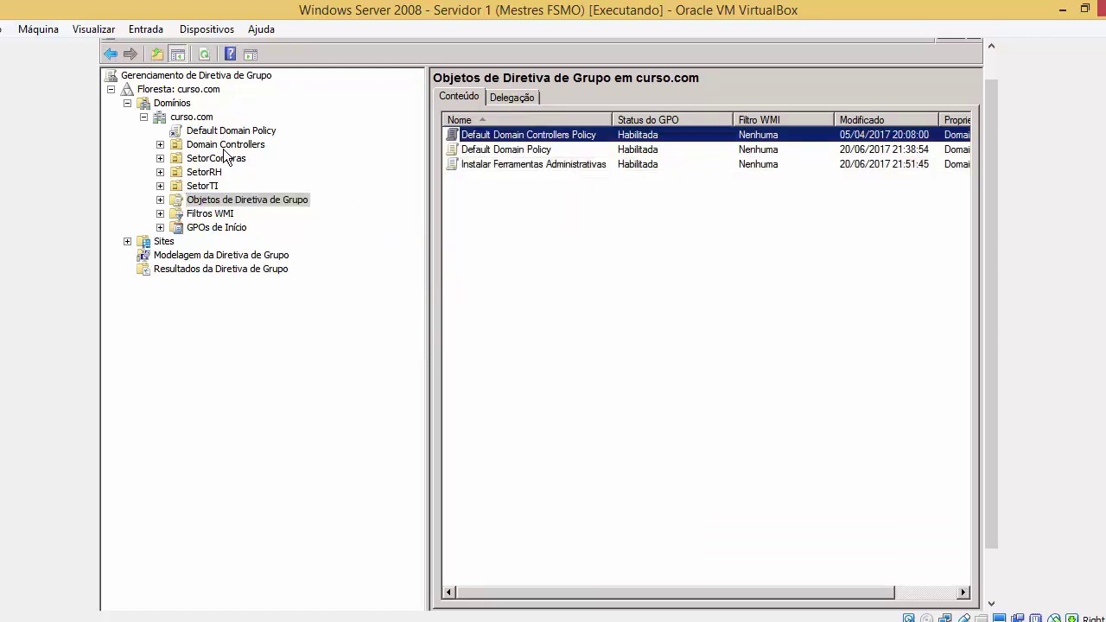
{"action": "left_click", "coordinate": [481, 163]}
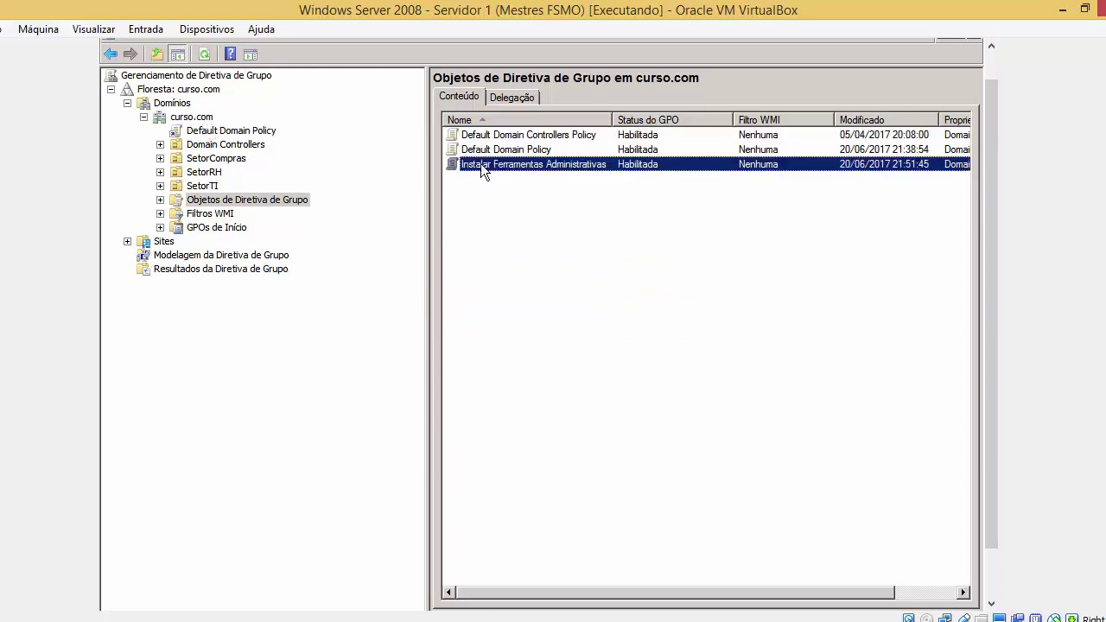
{"action": "key", "text": "Delete"}
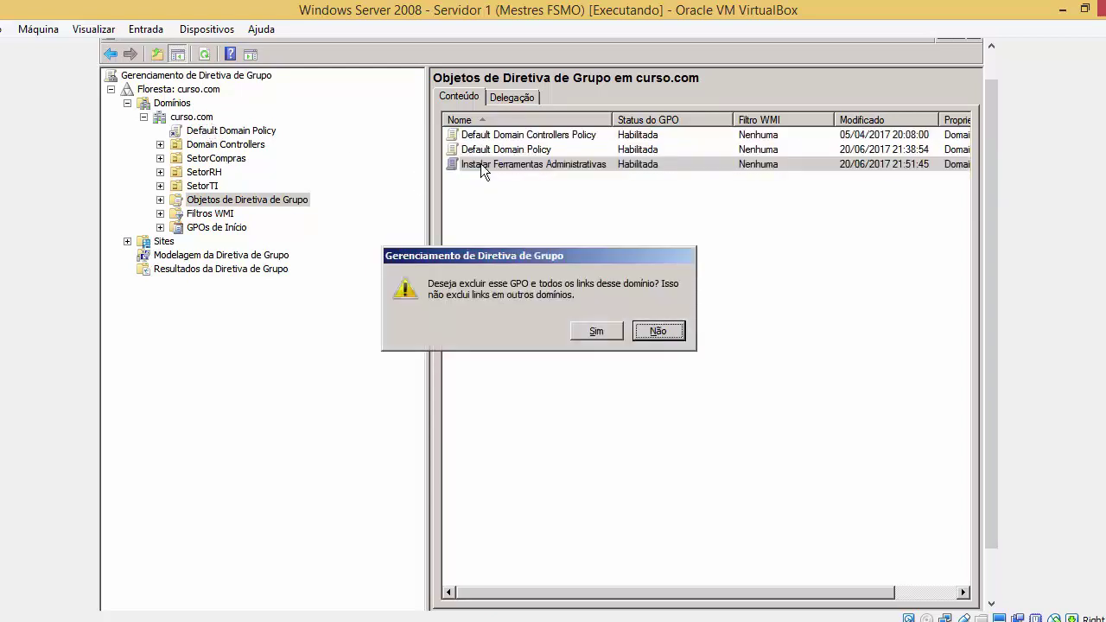
{"action": "left_click", "coordinate": [604, 333]}
{"action": "left_click", "coordinate": [665, 485]}
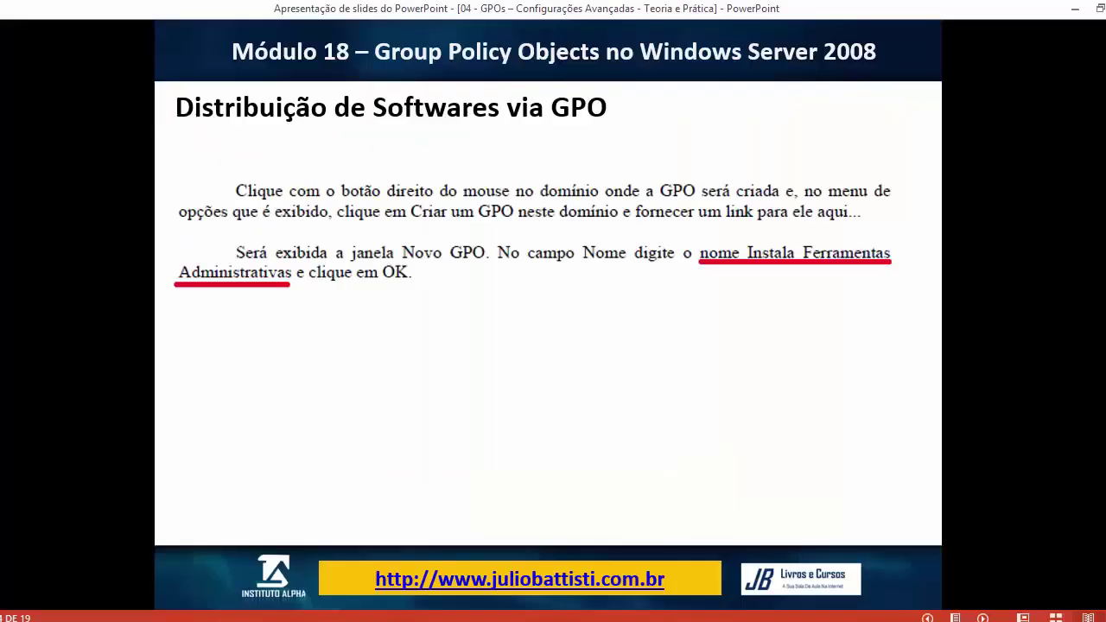
Advance the slideshow to the RSoP – Resultant Set of Policy slide, then bring the VM forward
{"action": "left_click", "coordinate": [479, 335]}
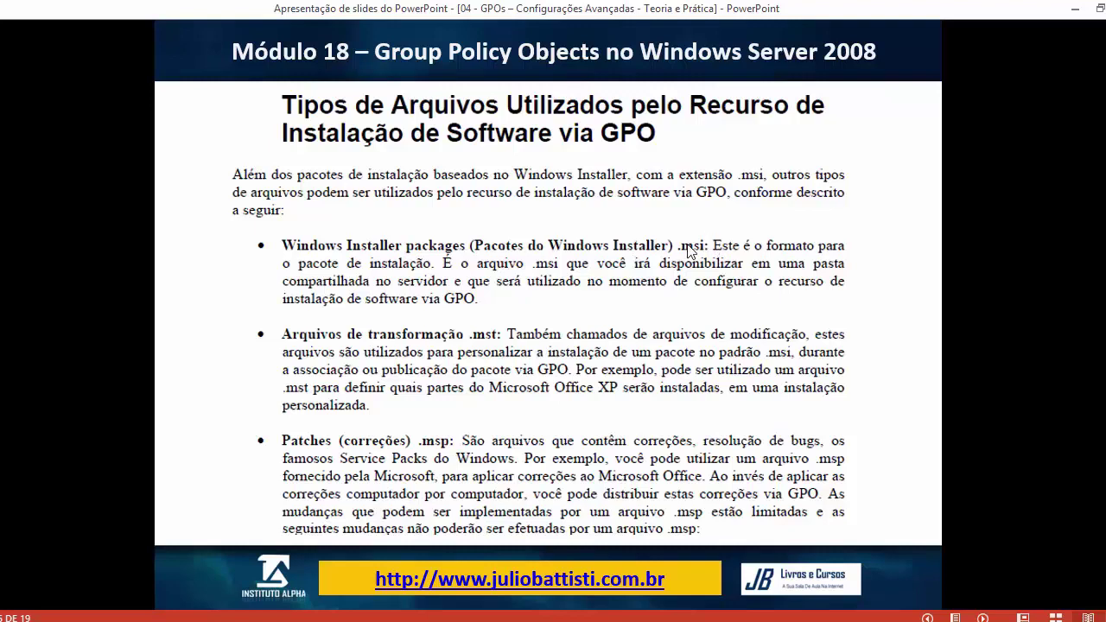
{"action": "left_click", "coordinate": [687, 246]}
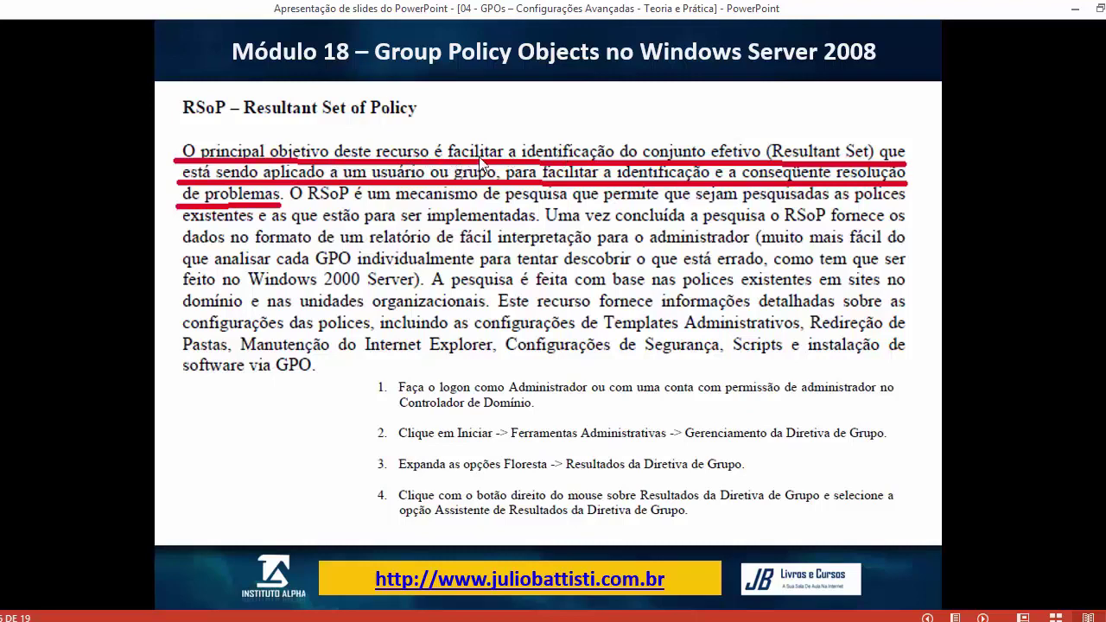
{"action": "left_click", "coordinate": [606, 180]}
{"action": "key", "text": "Left"}
{"action": "left_click", "coordinate": [313, 576]}
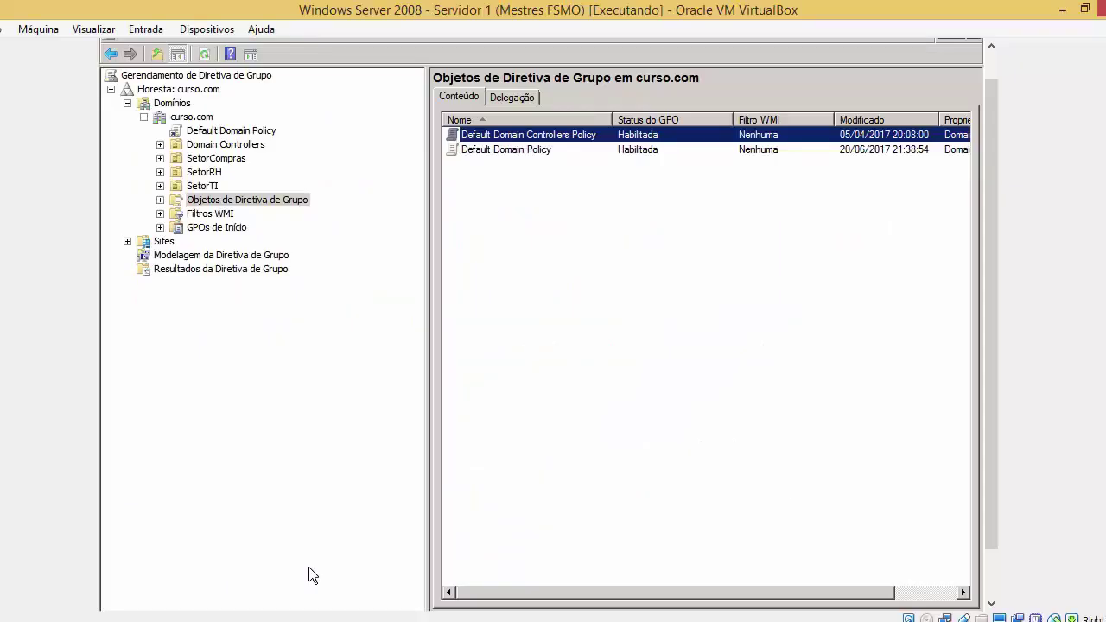
Back in the server VM, close Group Policy Management via Alt+Space and Fechar
{"action": "key", "text": "super"}
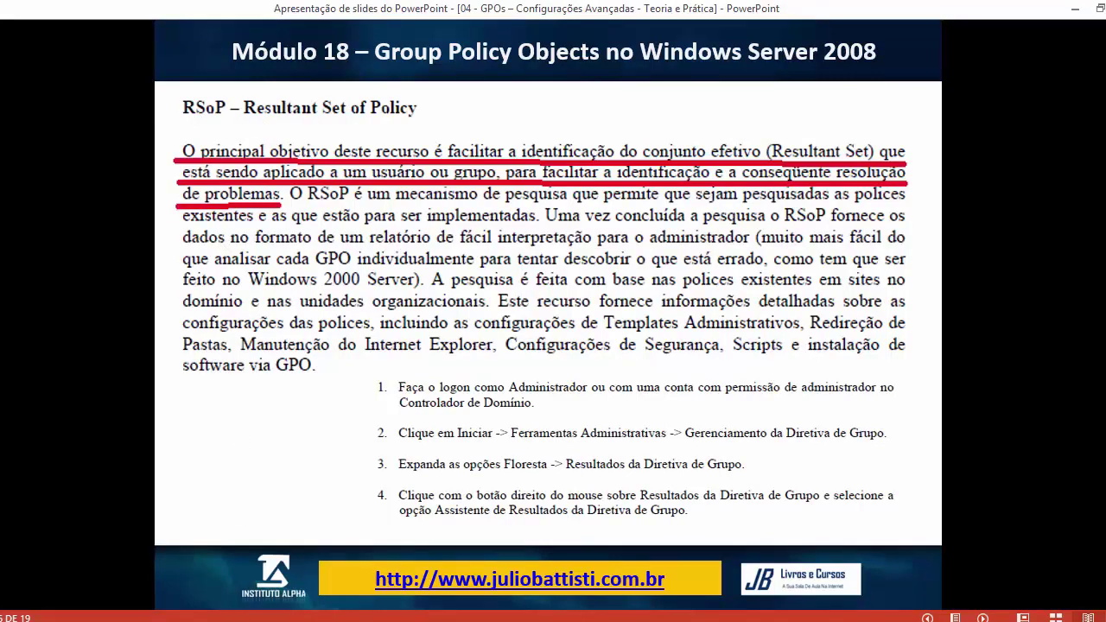
{"action": "left_click", "coordinate": [243, 621]}
{"action": "left_click", "coordinate": [294, 562]}
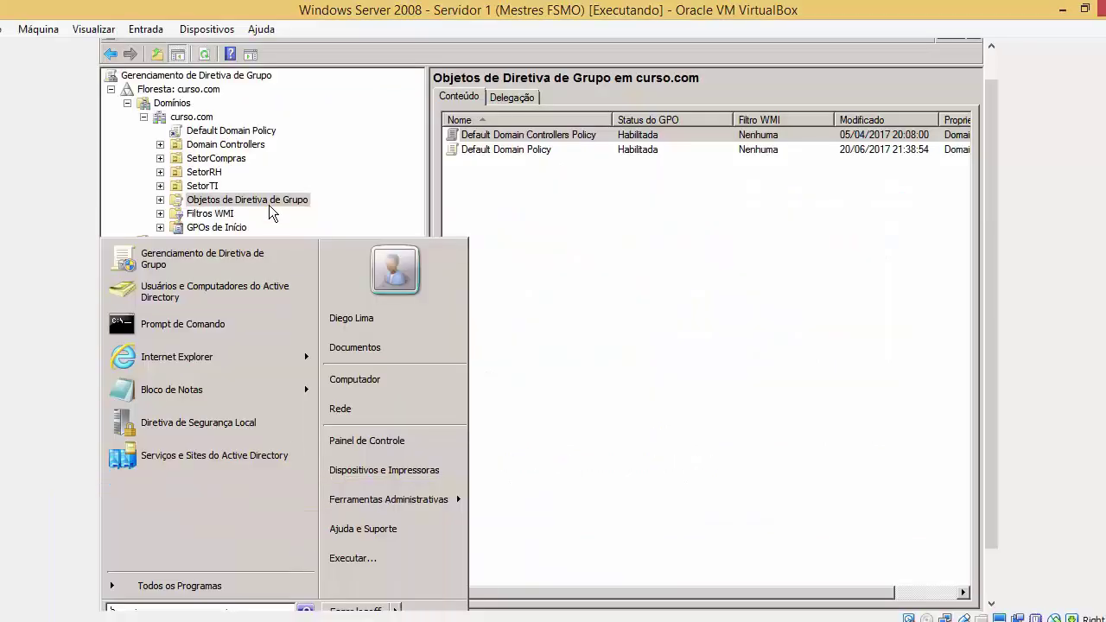
{"action": "left_click", "coordinate": [324, 172]}
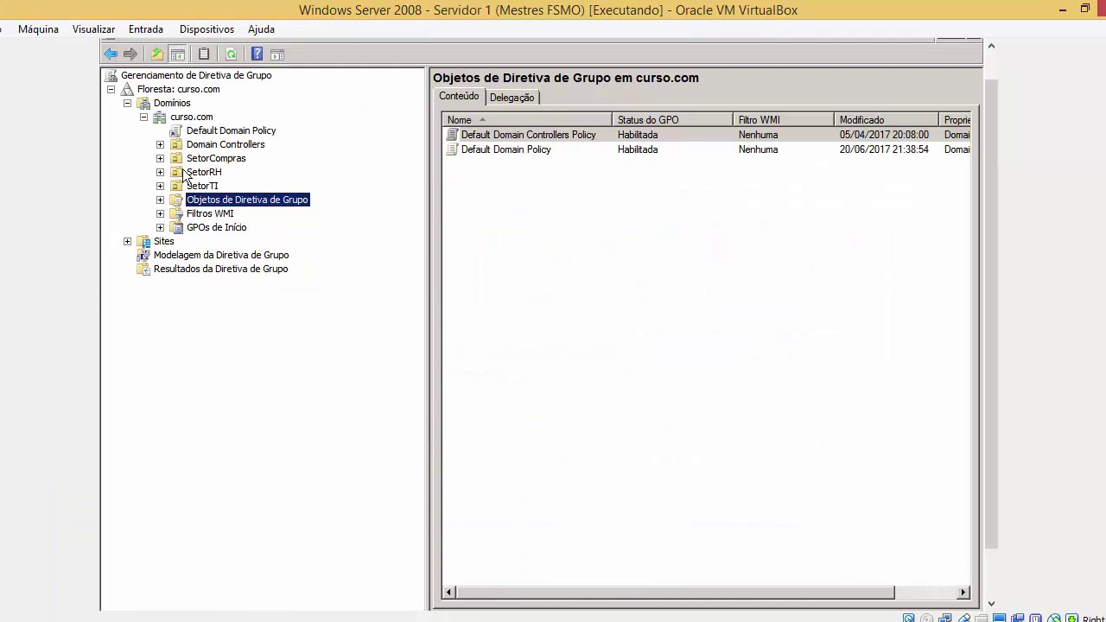
{"action": "key", "text": "super"}
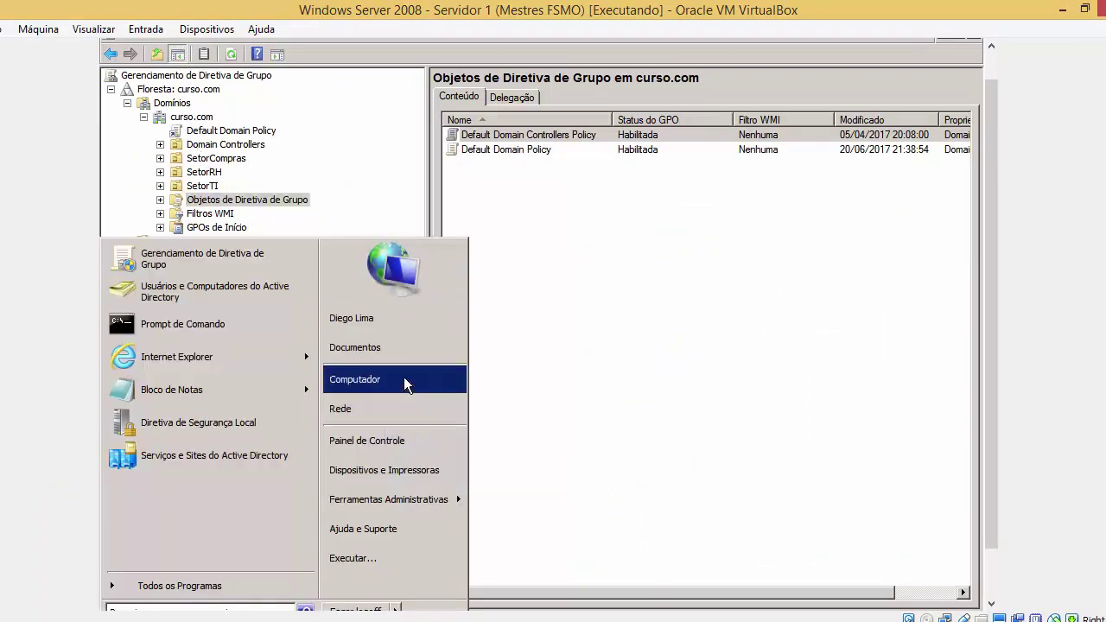
{"action": "left_click", "coordinate": [324, 171]}
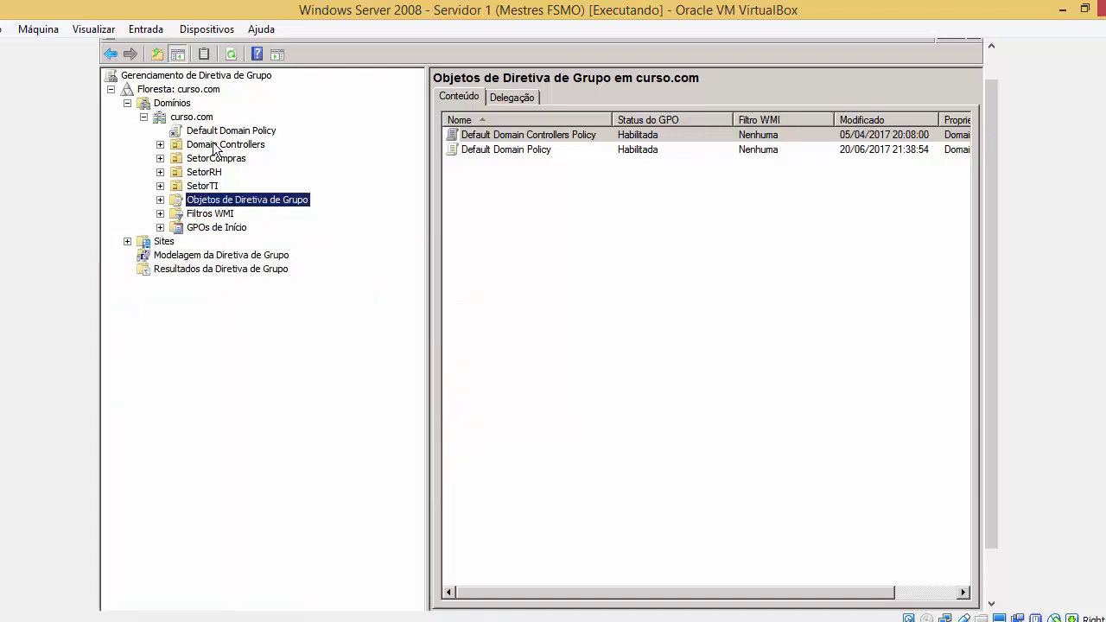
{"action": "key", "text": "alt+space"}
{"action": "key", "text": "f"}
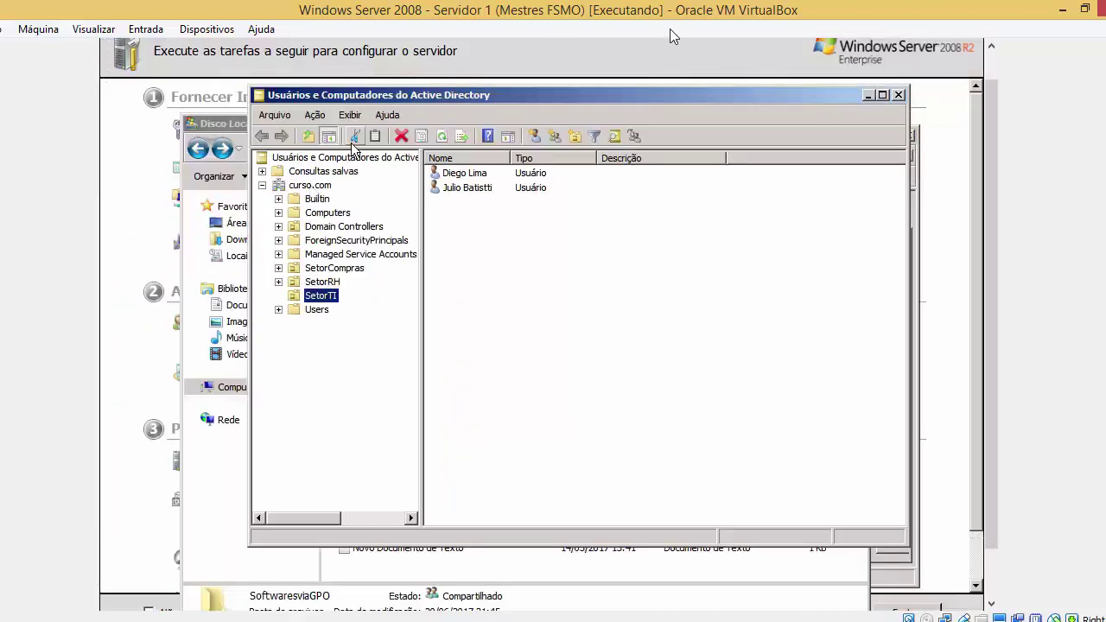
{"action": "key", "text": "Up"}
{"action": "key", "text": "Up"}
{"action": "key", "text": "Up"}
{"action": "key", "text": "Up"}
{"action": "key", "text": "Up"}
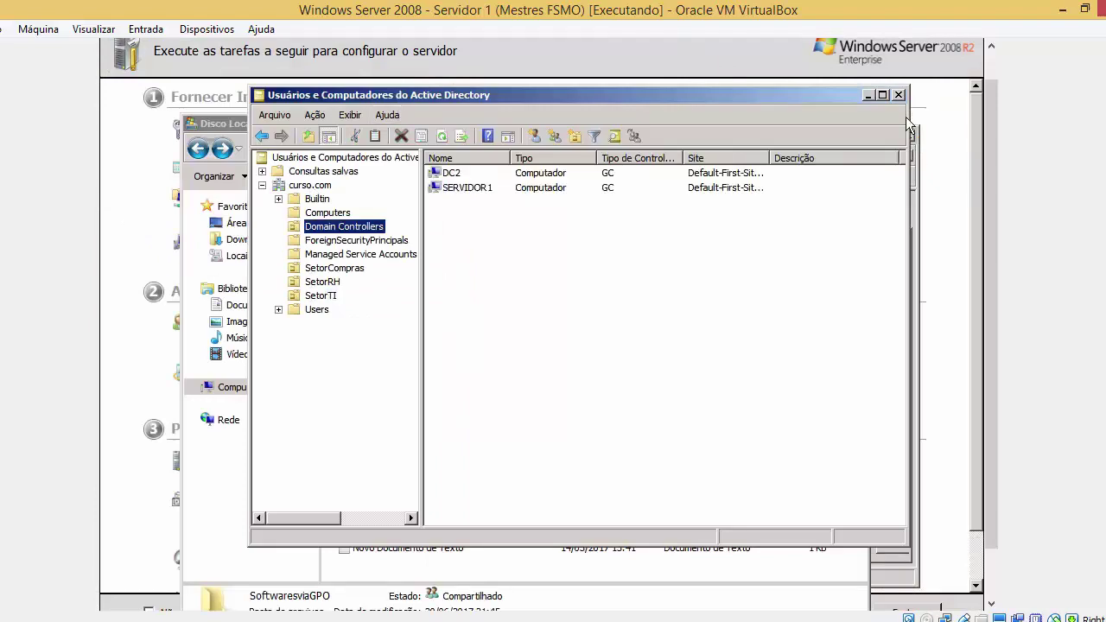
Close Active Directory Users and Computers and Disco Local (C:), then relaunch Group Policy Management maximized
{"action": "left_click", "coordinate": [902, 98]}
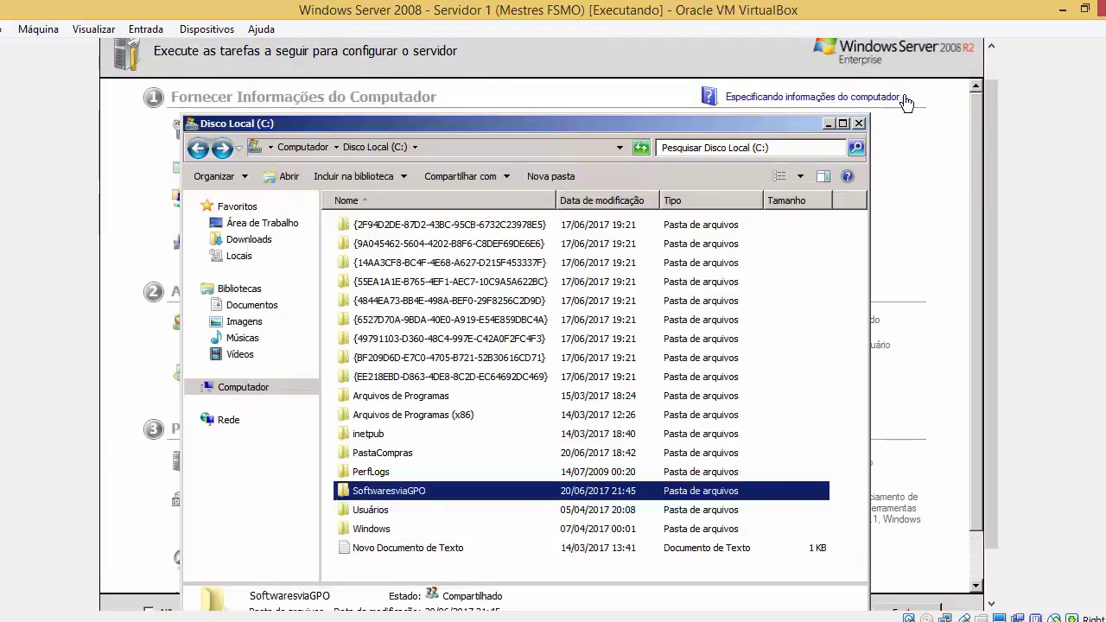
{"action": "left_click", "coordinate": [863, 124]}
{"action": "key", "text": "super"}
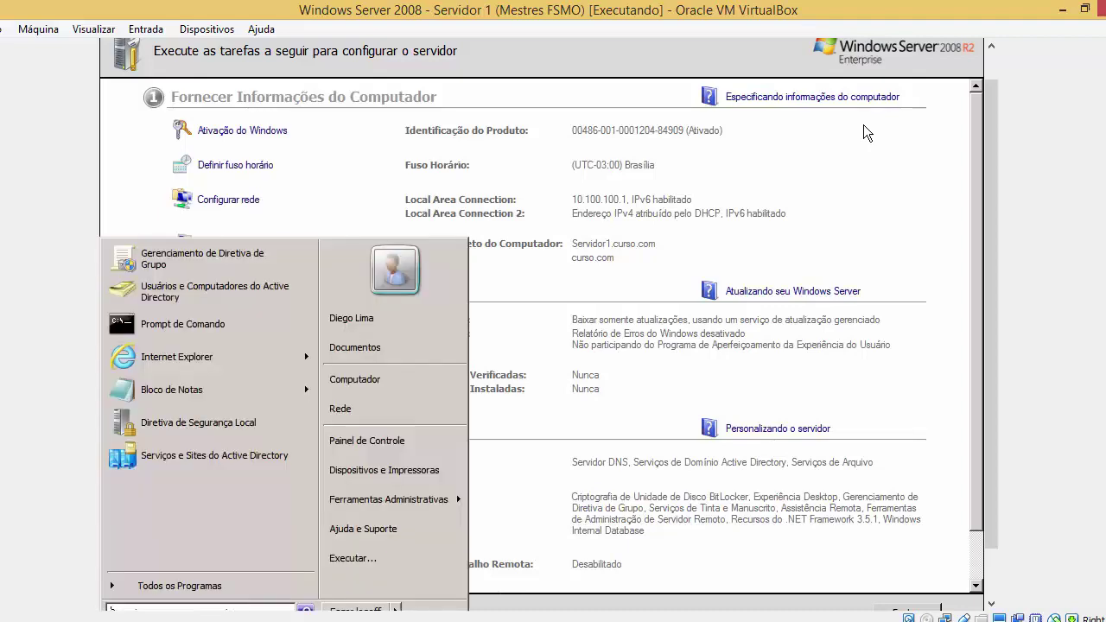
{"action": "scroll", "coordinate": [996, 354], "scroll_direction": "down", "scroll_amount": 2}
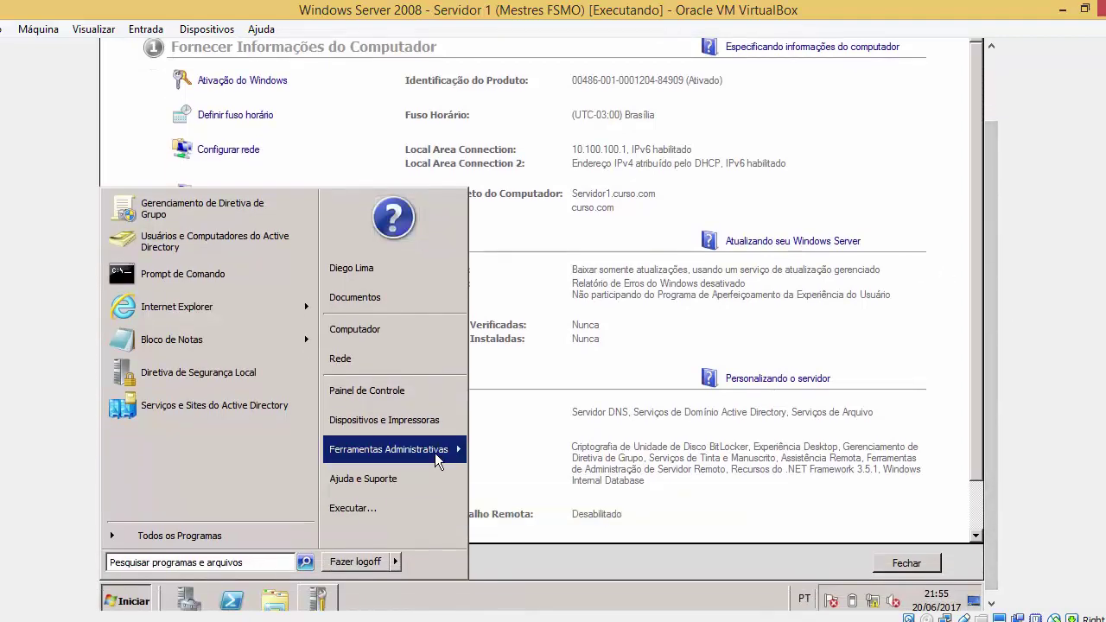
{"action": "mouse_move", "coordinate": [435, 452]}
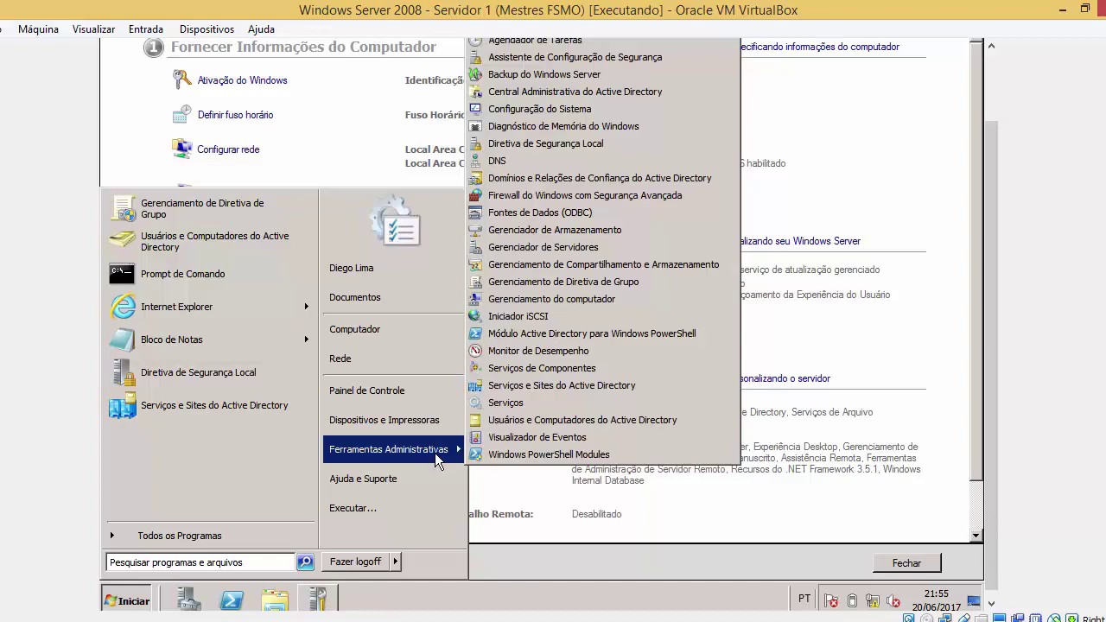
{"action": "left_click", "coordinate": [609, 282]}
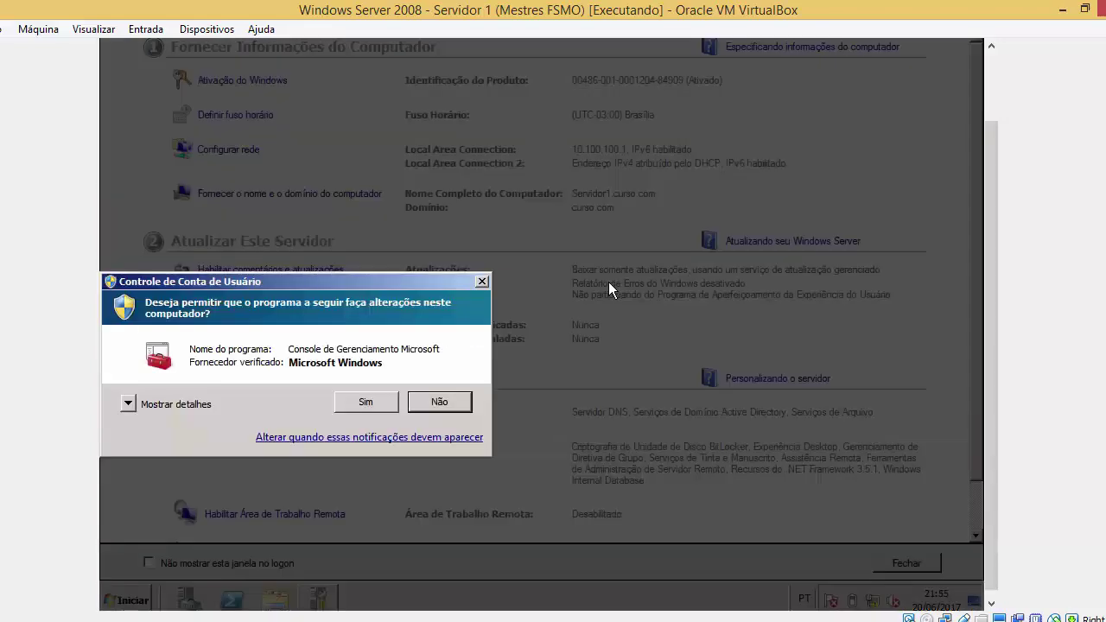
{"action": "left_click", "coordinate": [372, 404]}
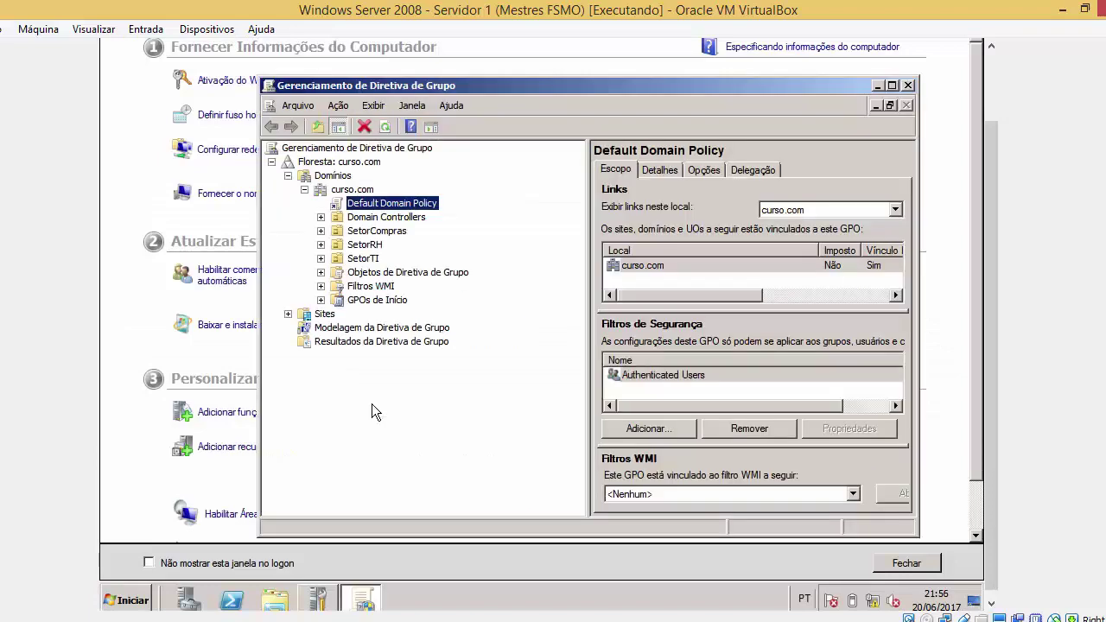
{"action": "left_click", "coordinate": [893, 85]}
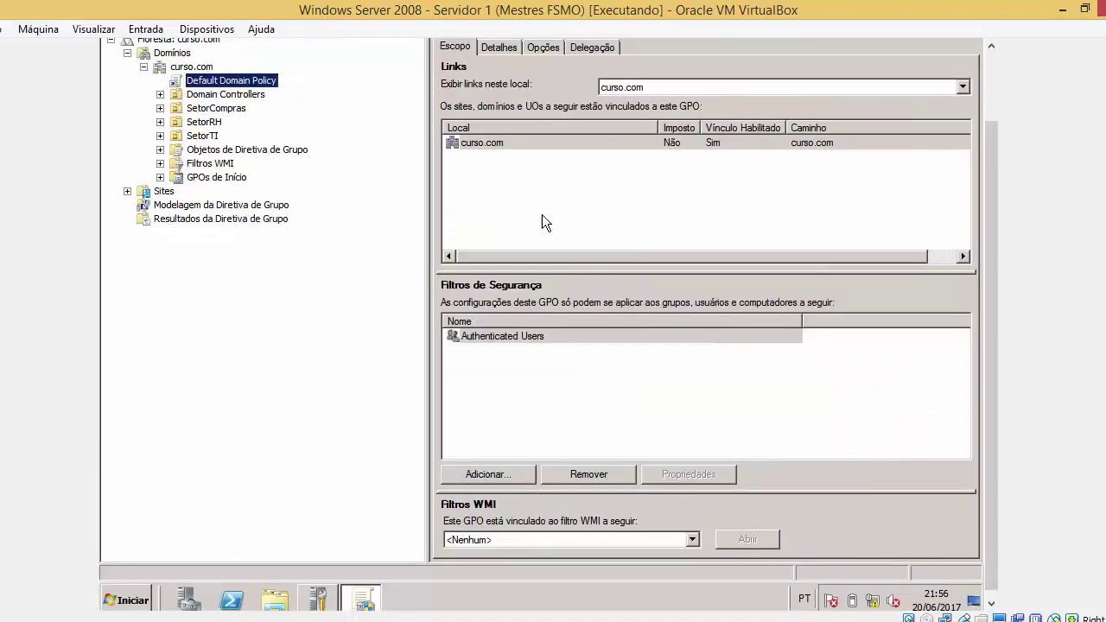
Start the Group Policy Results wizard from Resultados da Diretiva de Grupo and pass the welcome page
{"action": "left_click", "coordinate": [214, 221]}
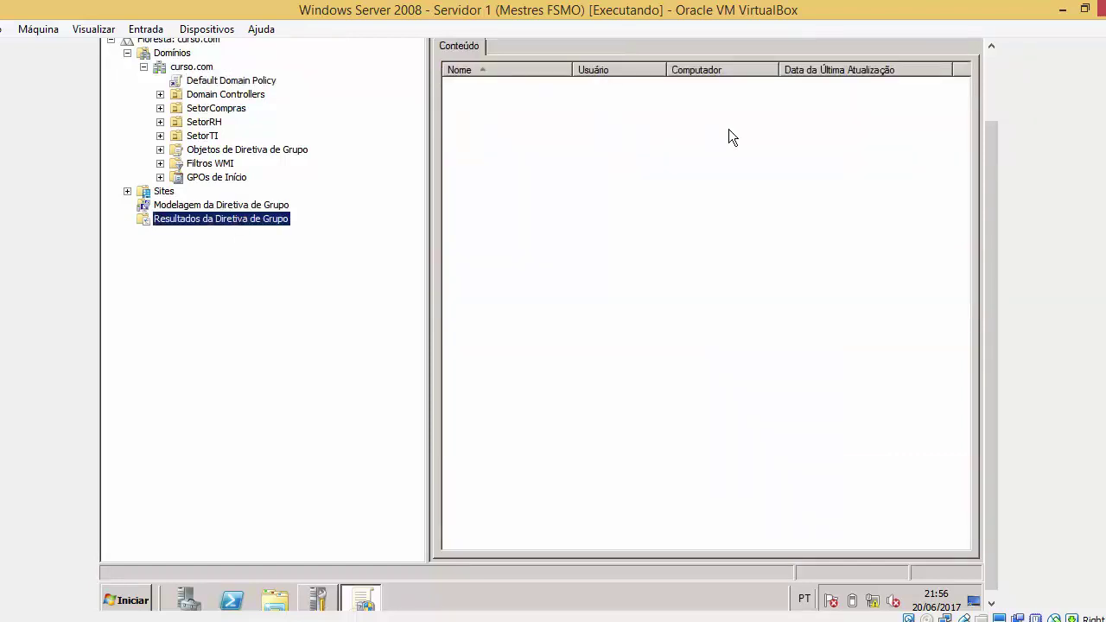
{"action": "right_click", "coordinate": [609, 122]}
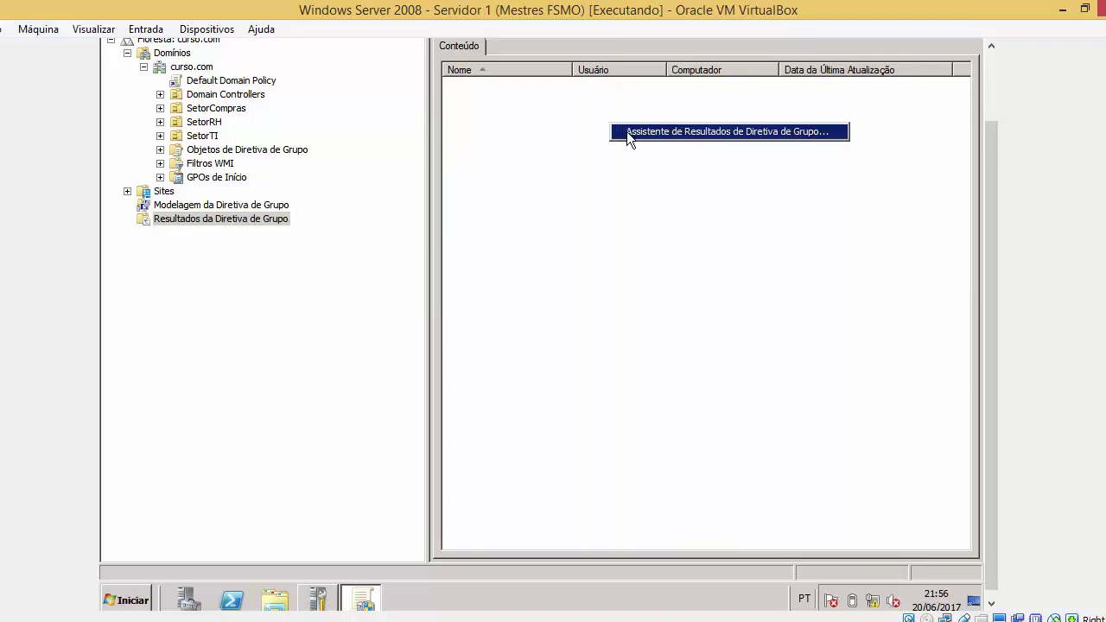
{"action": "left_click", "coordinate": [629, 132]}
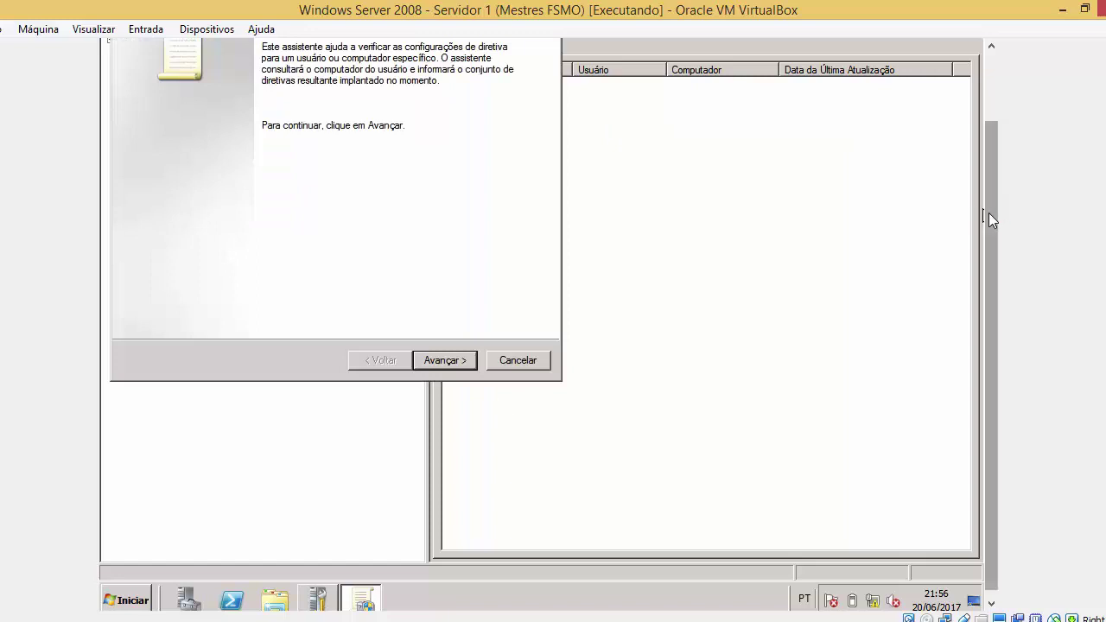
{"action": "scroll", "coordinate": [988, 209], "scroll_direction": "up", "scroll_amount": 1}
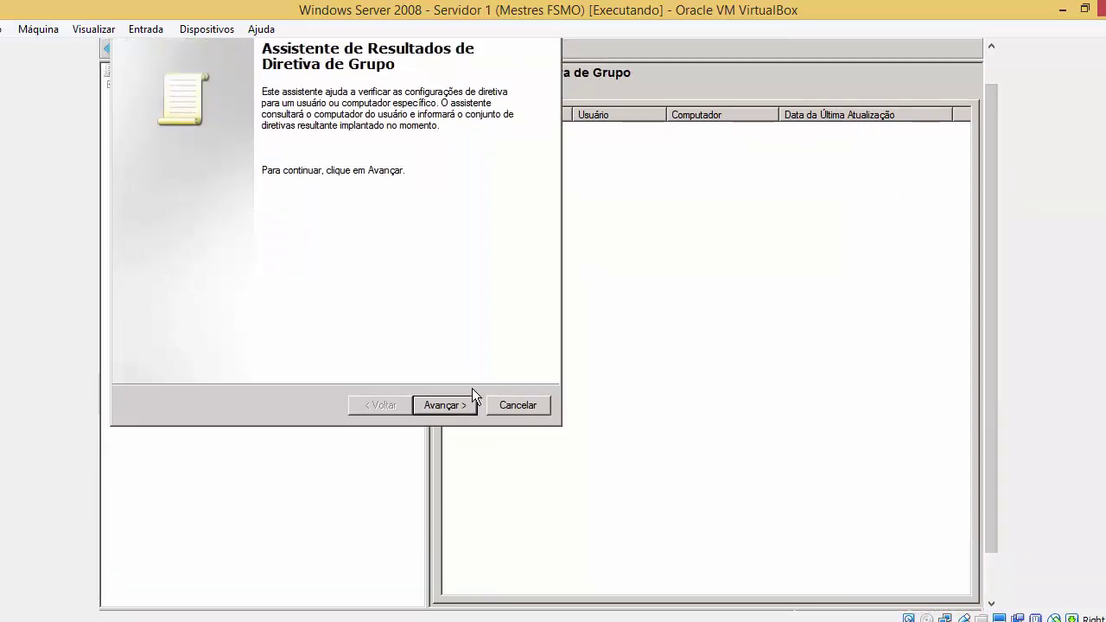
{"action": "left_click", "coordinate": [452, 409]}
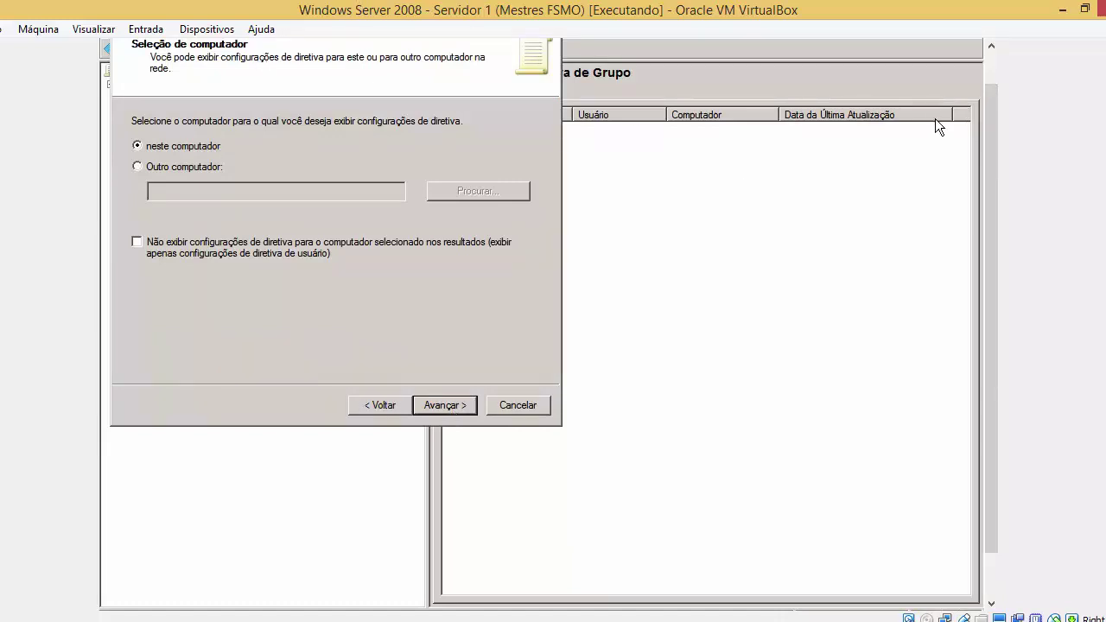
Check this computer's name in System Properties, then keep this computer as the wizard target
{"action": "scroll", "coordinate": [990, 111], "scroll_direction": "up", "scroll_amount": 2}
{"action": "left_click_drag", "start_coordinate": [478, 49], "coordinate": [707, 50]}
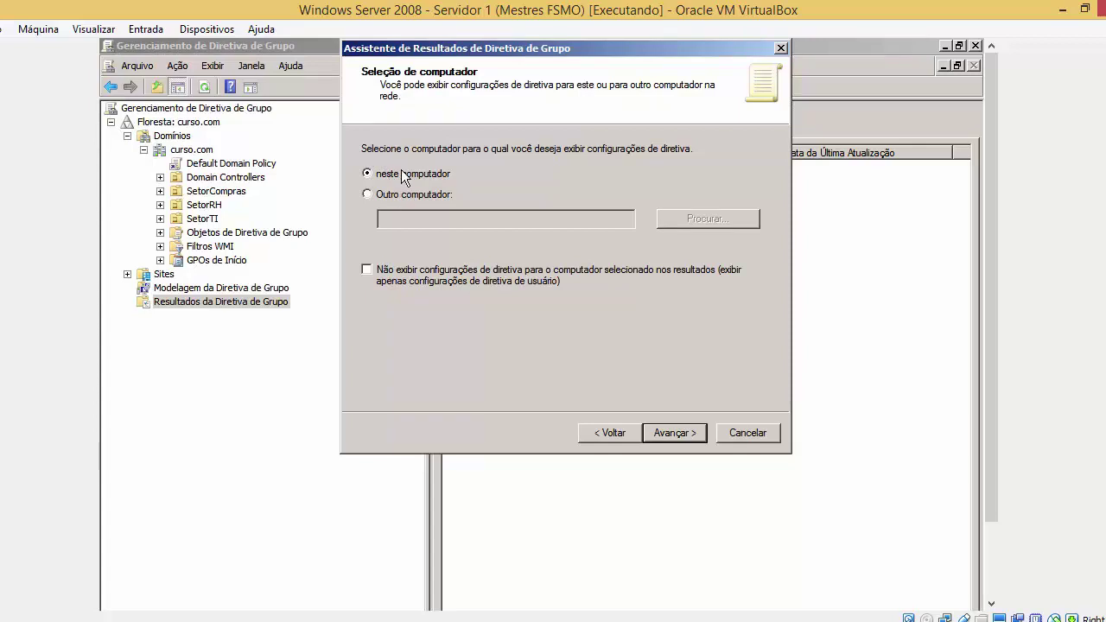
{"action": "key", "text": "super"}
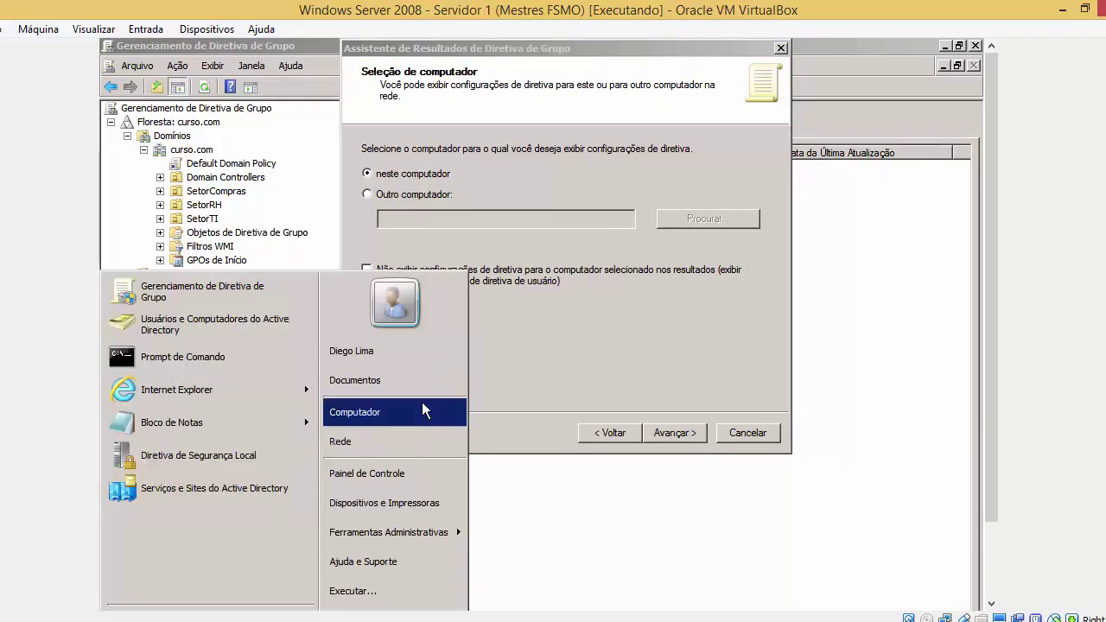
{"action": "right_click", "coordinate": [420, 403]}
{"action": "left_click", "coordinate": [448, 522]}
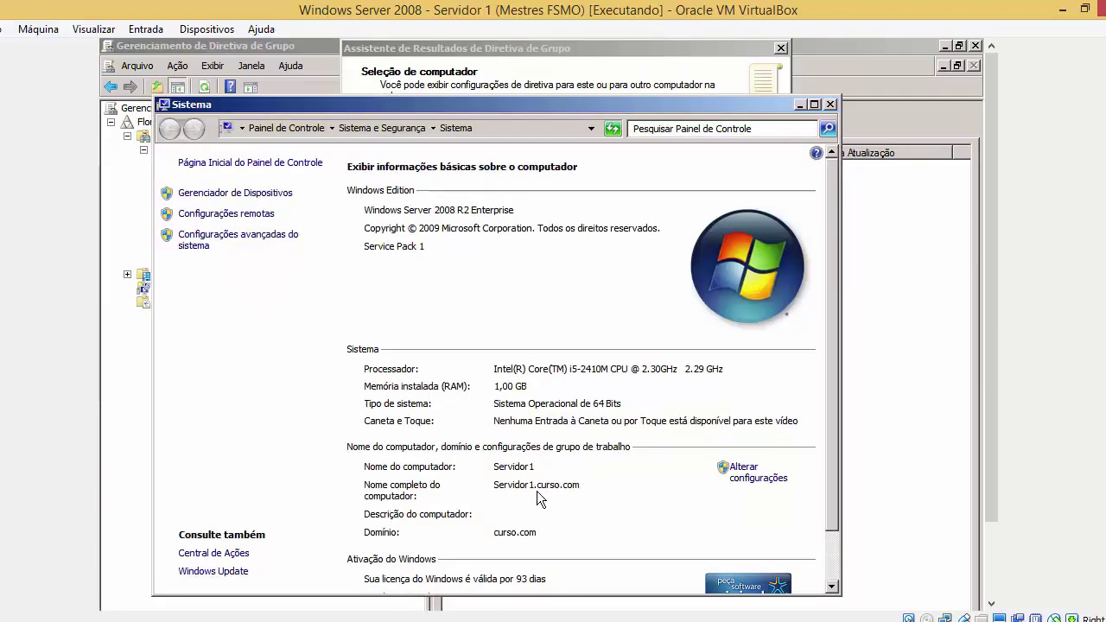
{"action": "left_click", "coordinate": [830, 104]}
{"action": "left_click", "coordinate": [666, 433]}
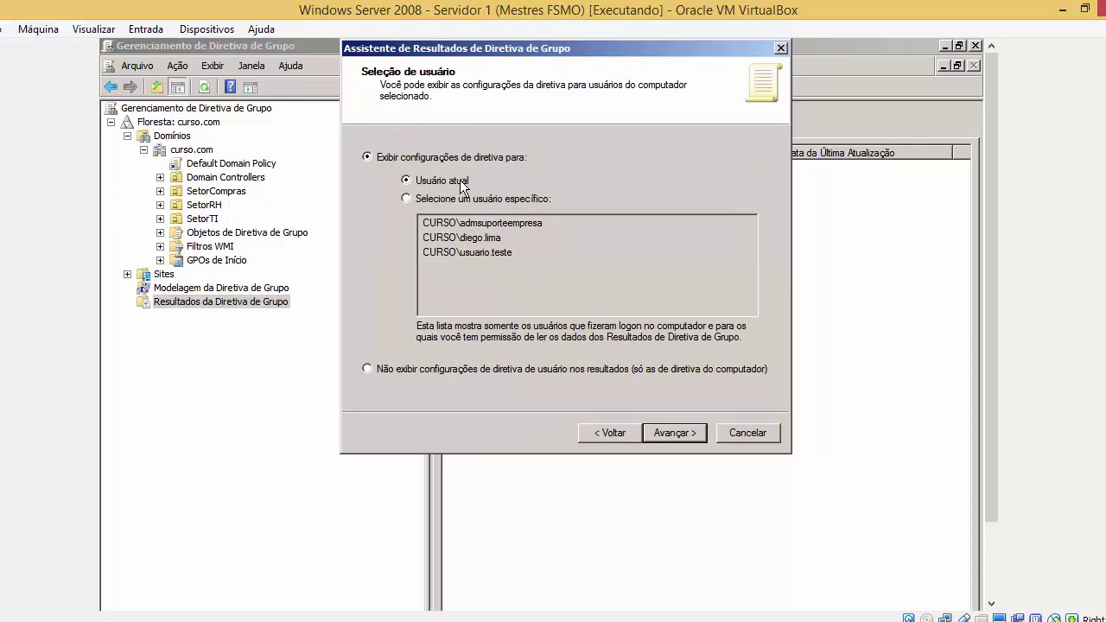
Choose Usuário atual in the wizard and advance to the Resumo das Seleções
{"action": "key", "text": "super"}
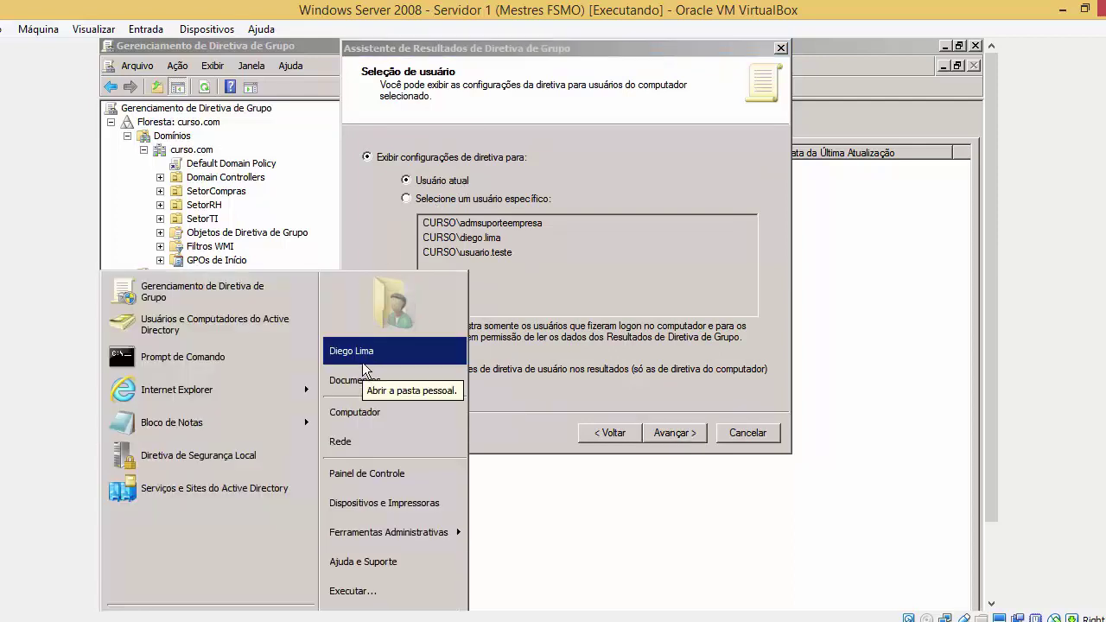
{"action": "left_click", "coordinate": [475, 204]}
{"action": "left_click", "coordinate": [475, 203]}
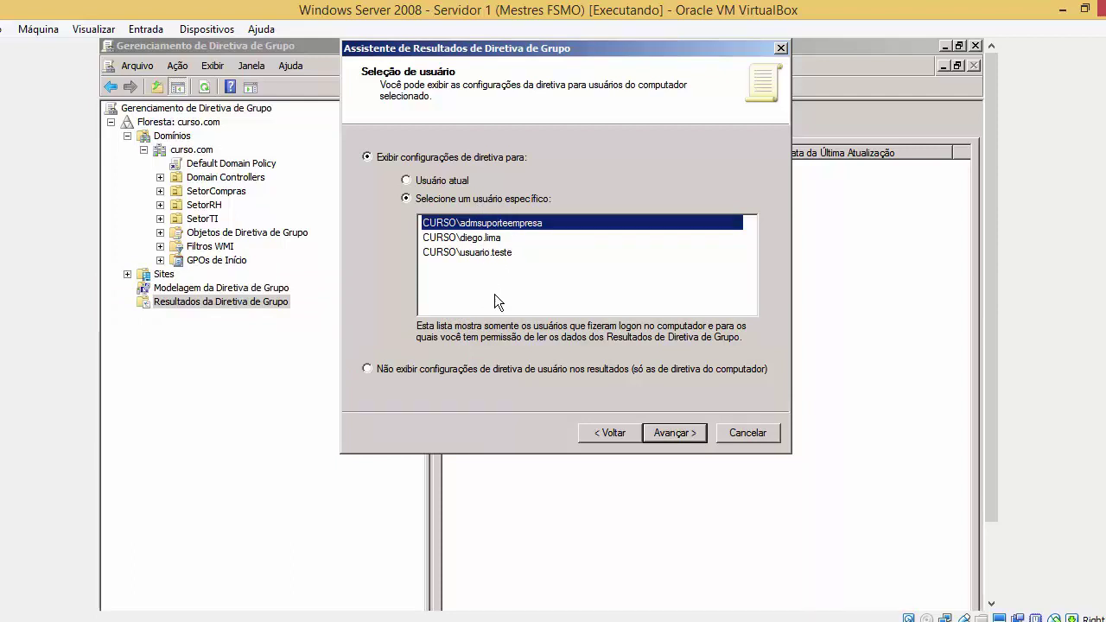
{"action": "left_click", "coordinate": [440, 183]}
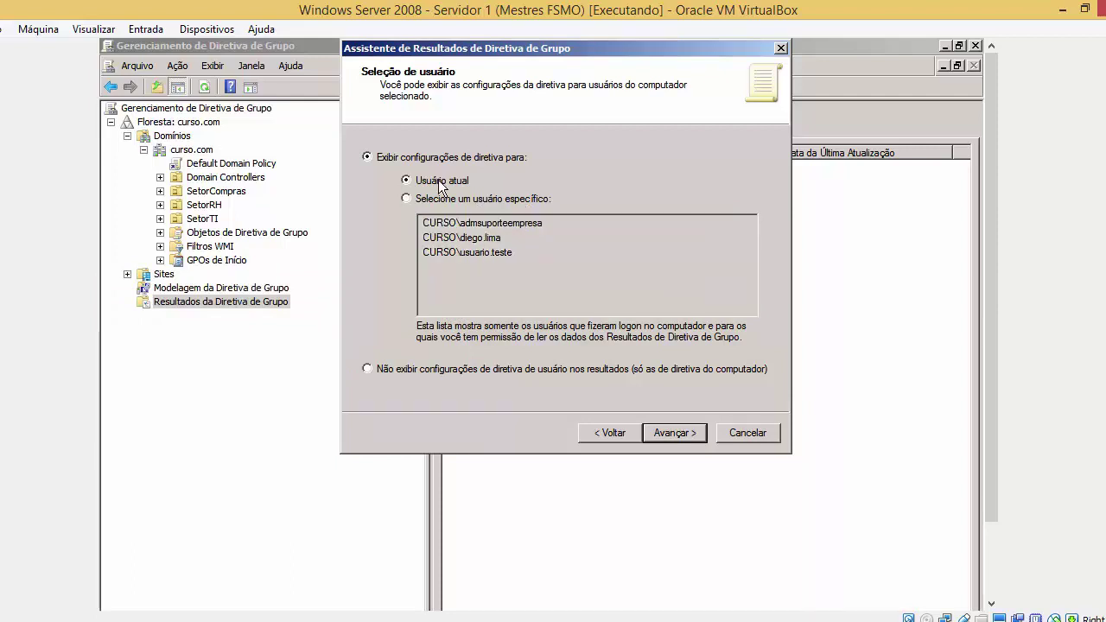
{"action": "key", "text": "super"}
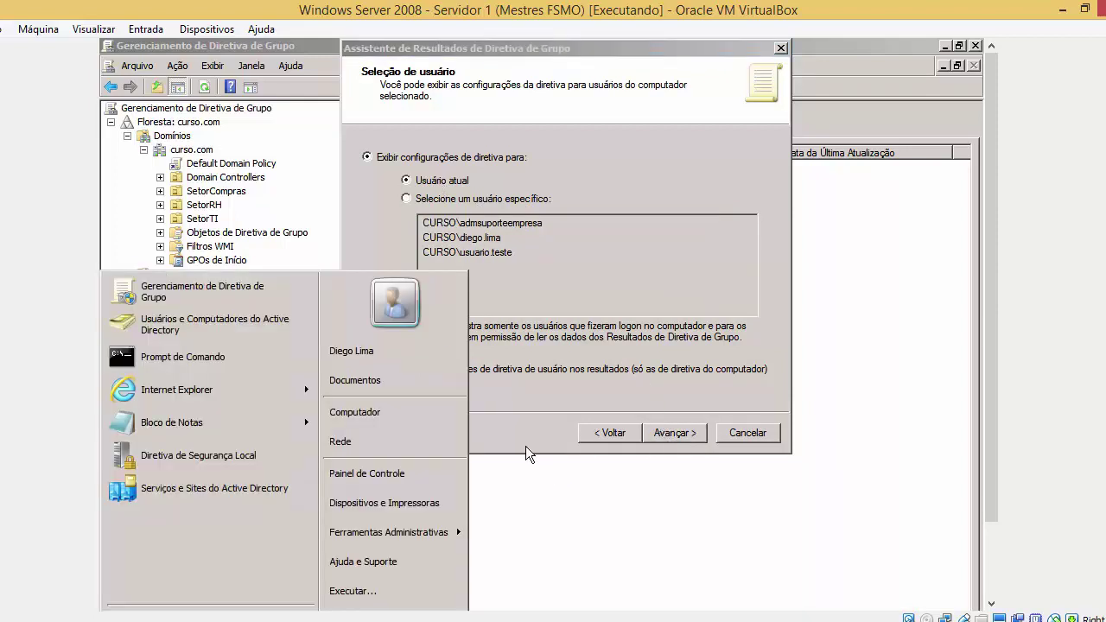
{"action": "left_click", "coordinate": [656, 431]}
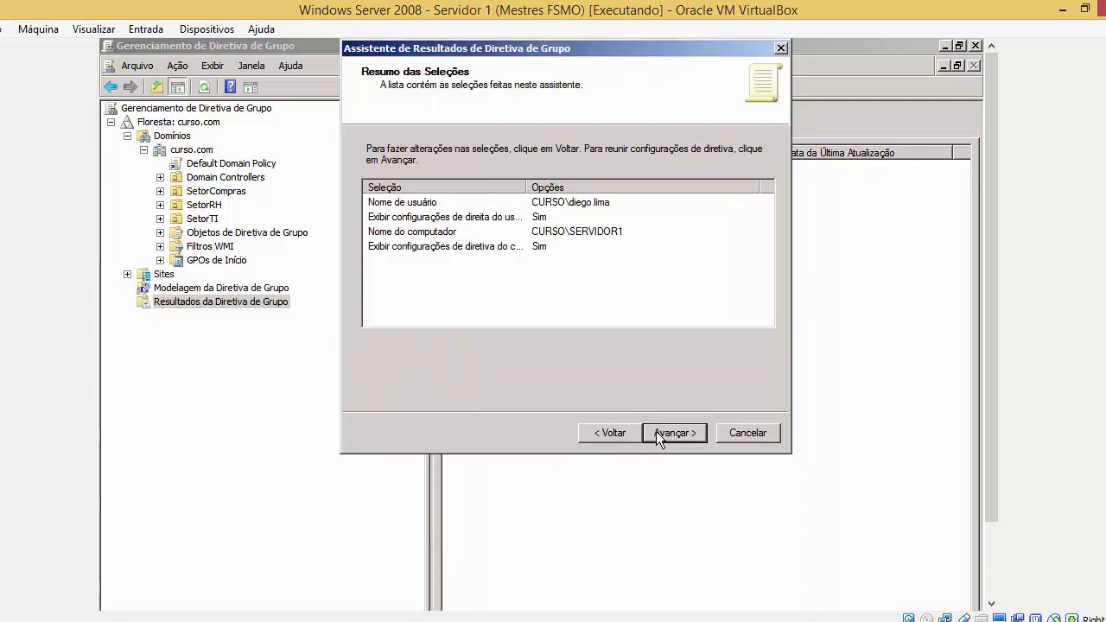
Review the chosen user, computer and policy rows, then gather the results
{"action": "left_click", "coordinate": [435, 204]}
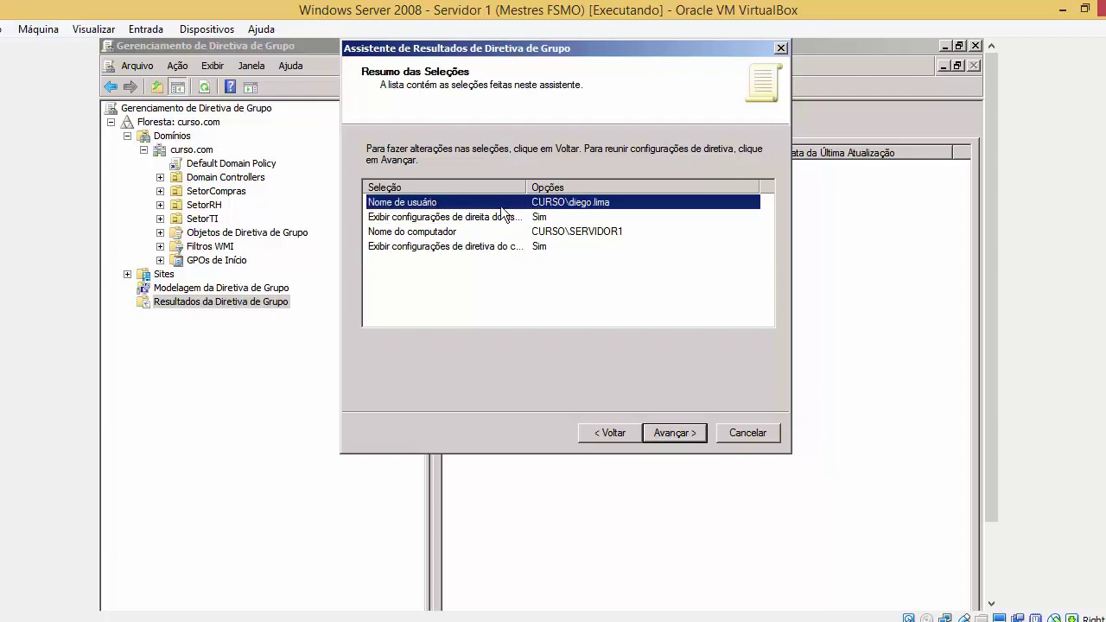
{"action": "left_click", "coordinate": [588, 231]}
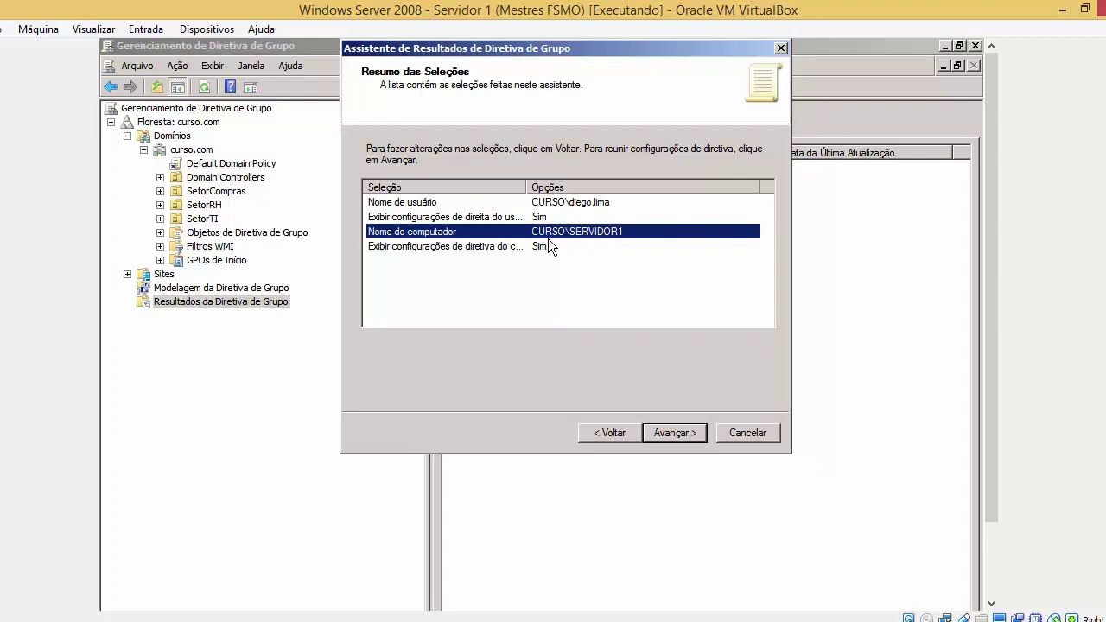
{"action": "left_click", "coordinate": [549, 246]}
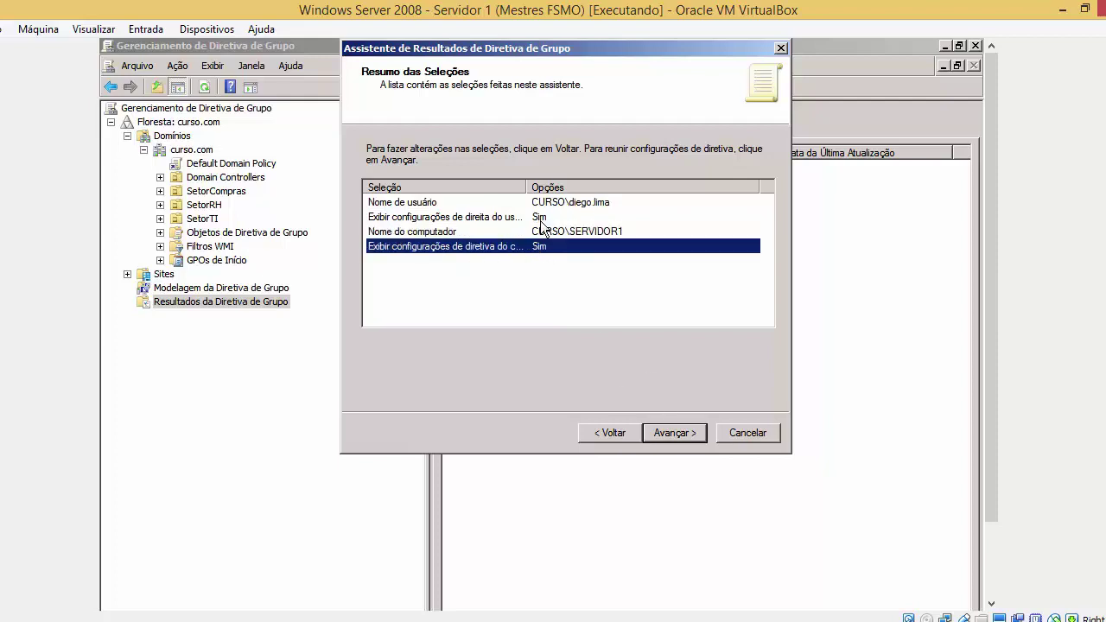
{"action": "left_click", "coordinate": [540, 219]}
{"action": "left_click", "coordinate": [668, 428]}
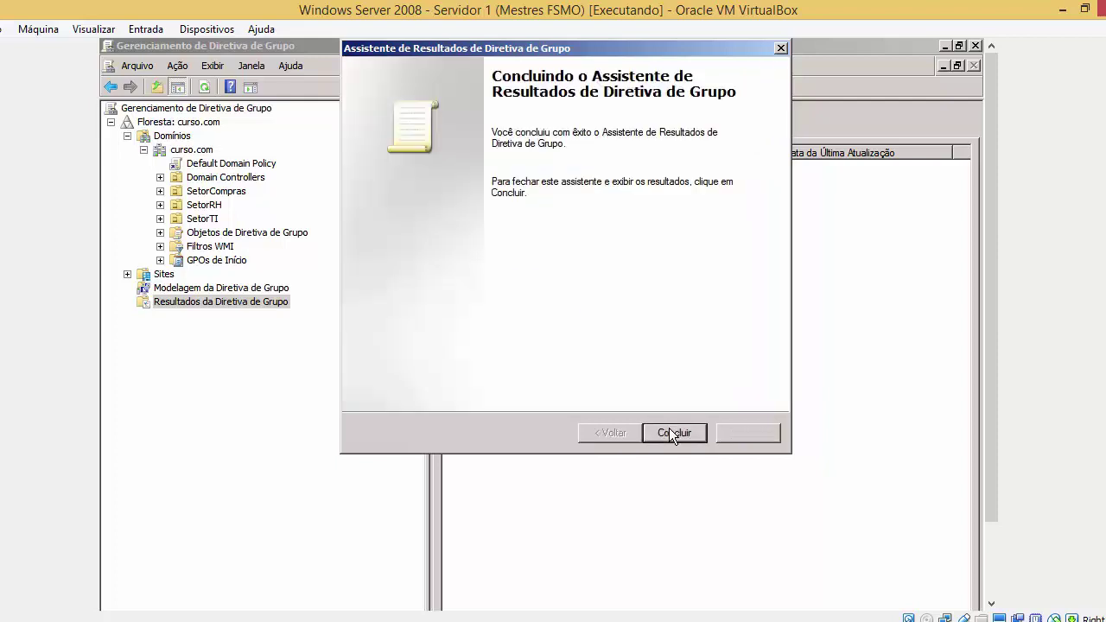
Finish the wizard to generate the report, briefly viewing the computer's system properties
{"action": "left_click", "coordinate": [668, 427]}
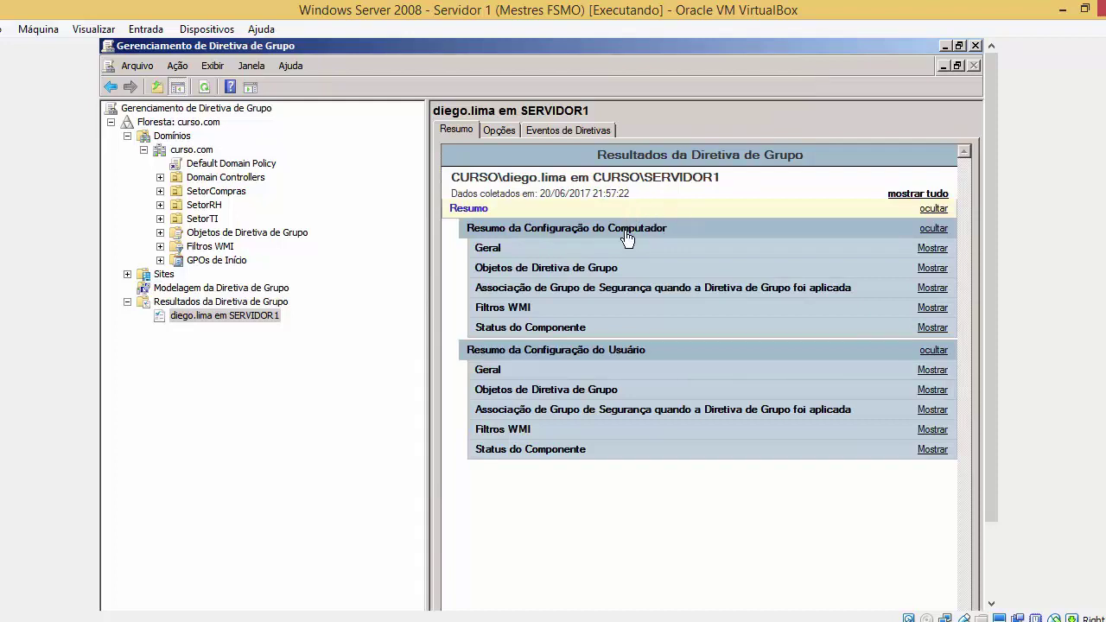
{"action": "key", "text": "super"}
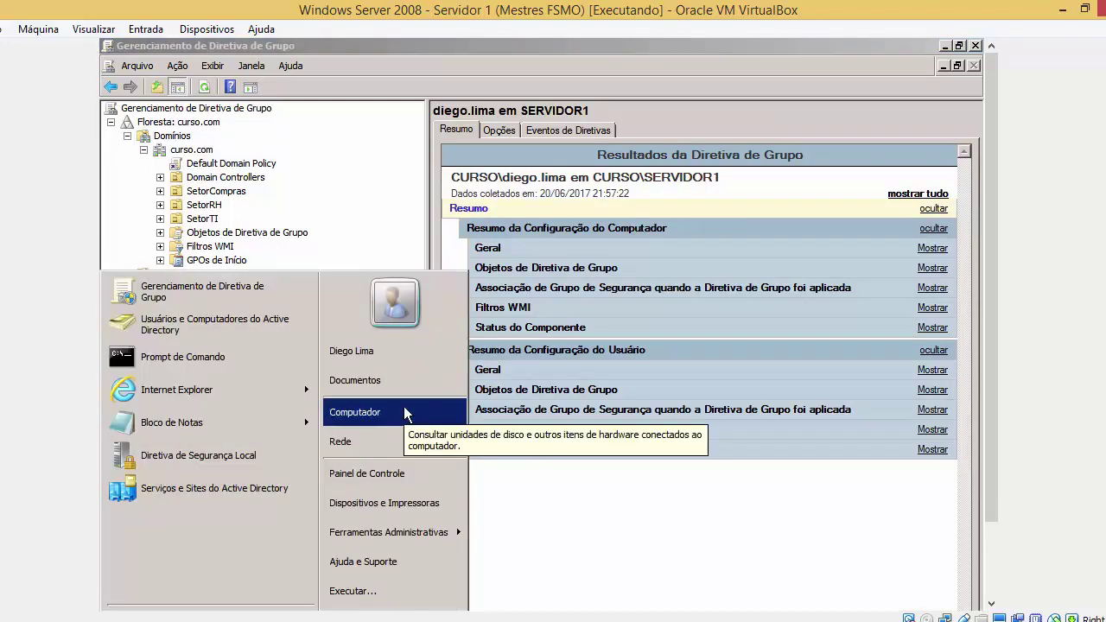
{"action": "right_click", "coordinate": [401, 416]}
{"action": "left_click", "coordinate": [447, 528]}
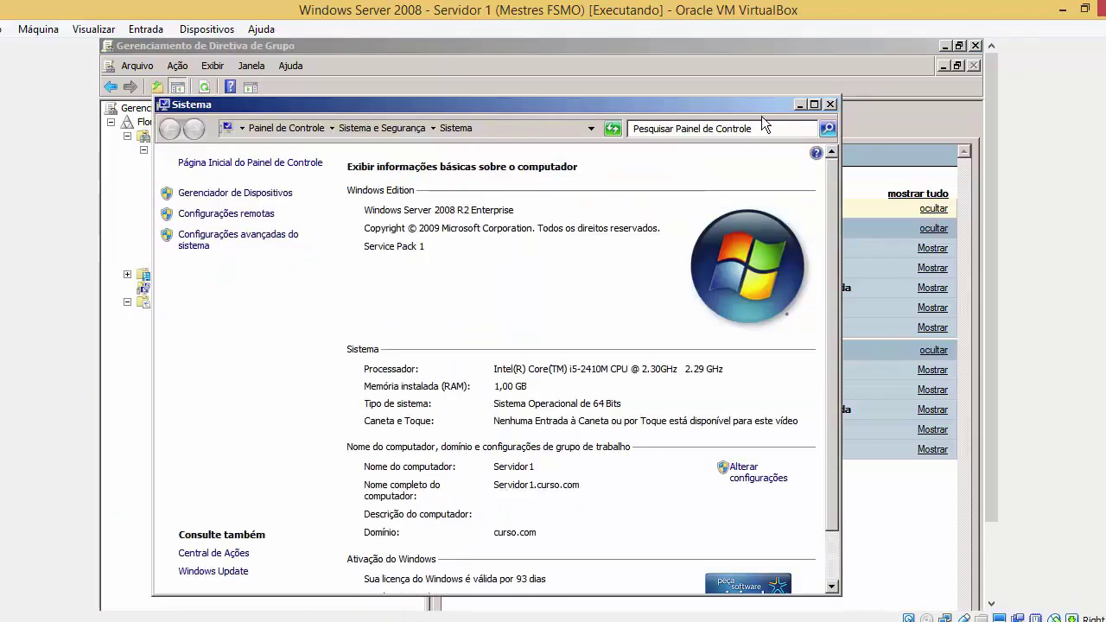
{"action": "left_click", "coordinate": [829, 104]}
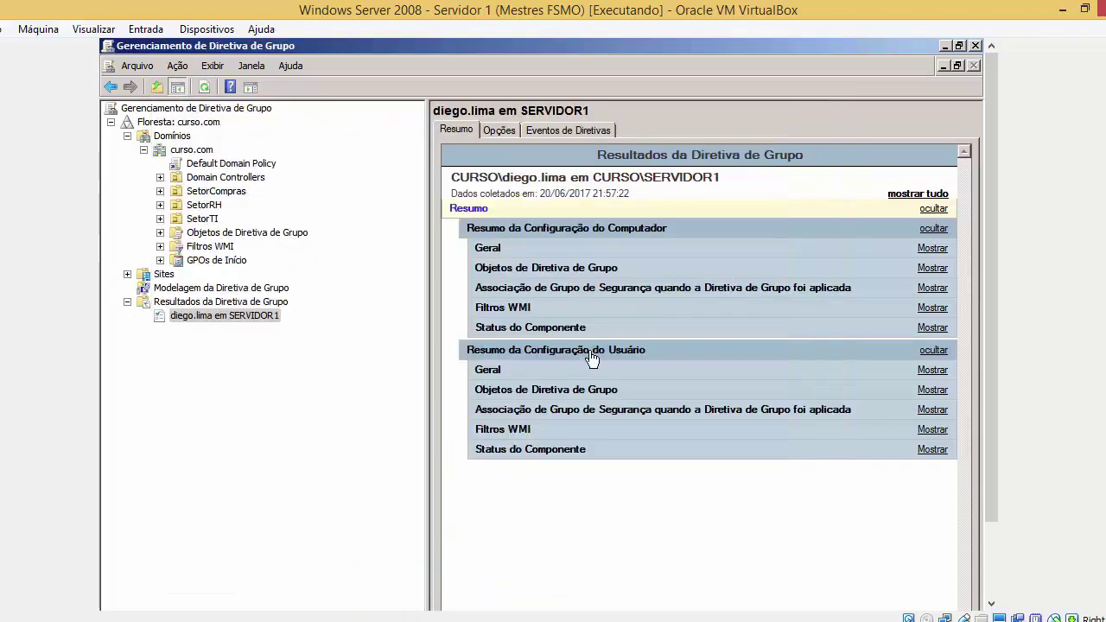
{"action": "key", "text": "super"}
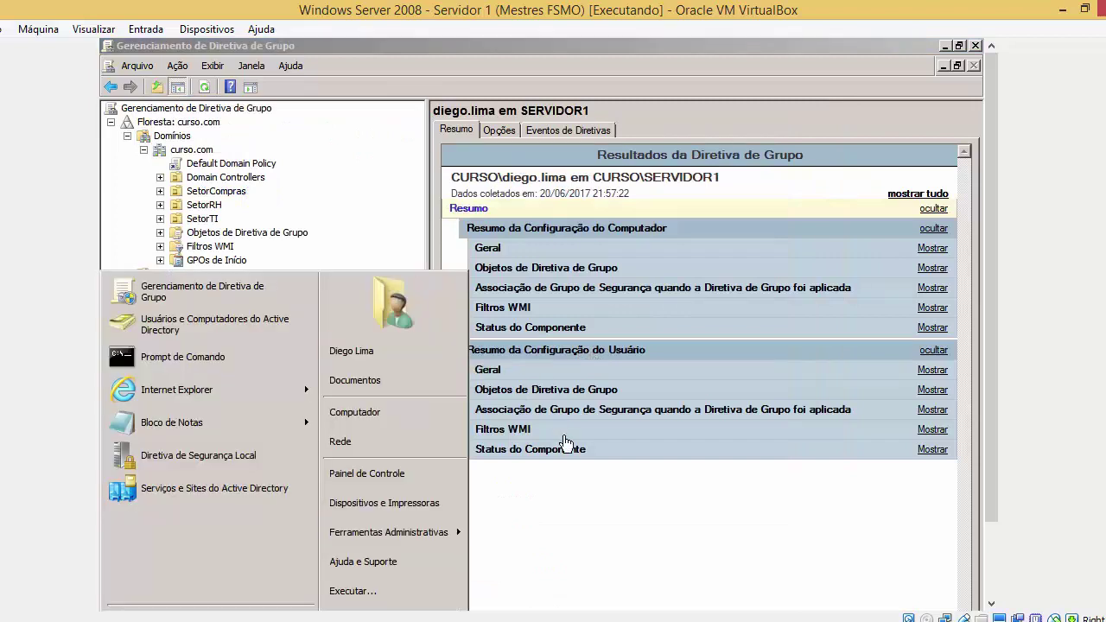
{"action": "left_click", "coordinate": [563, 477]}
Expand the computer's Objetos de Diretiva de Grupo, GPOs Aplicados and GPOs Negados, and the user's Geral section
{"action": "left_click", "coordinate": [598, 271]}
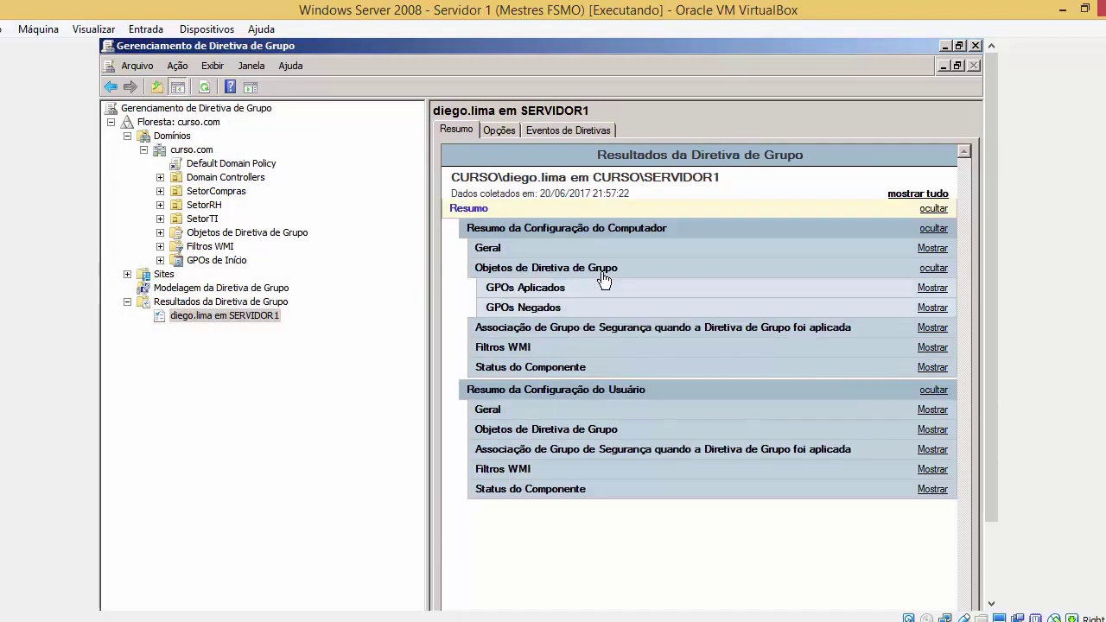
{"action": "left_click", "coordinate": [602, 269]}
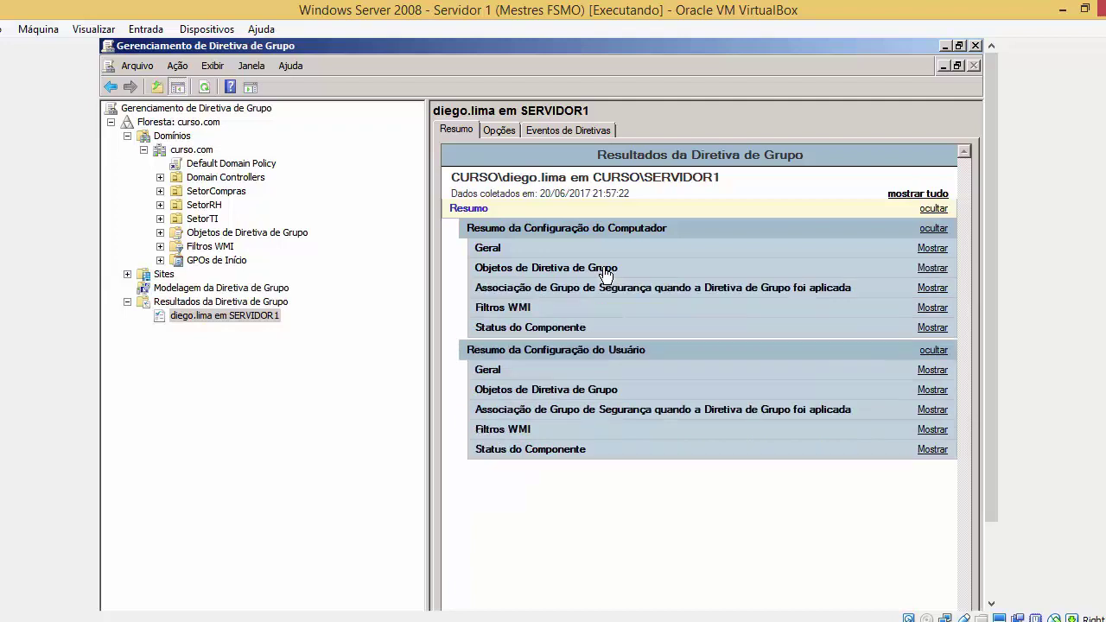
{"action": "left_click", "coordinate": [603, 271]}
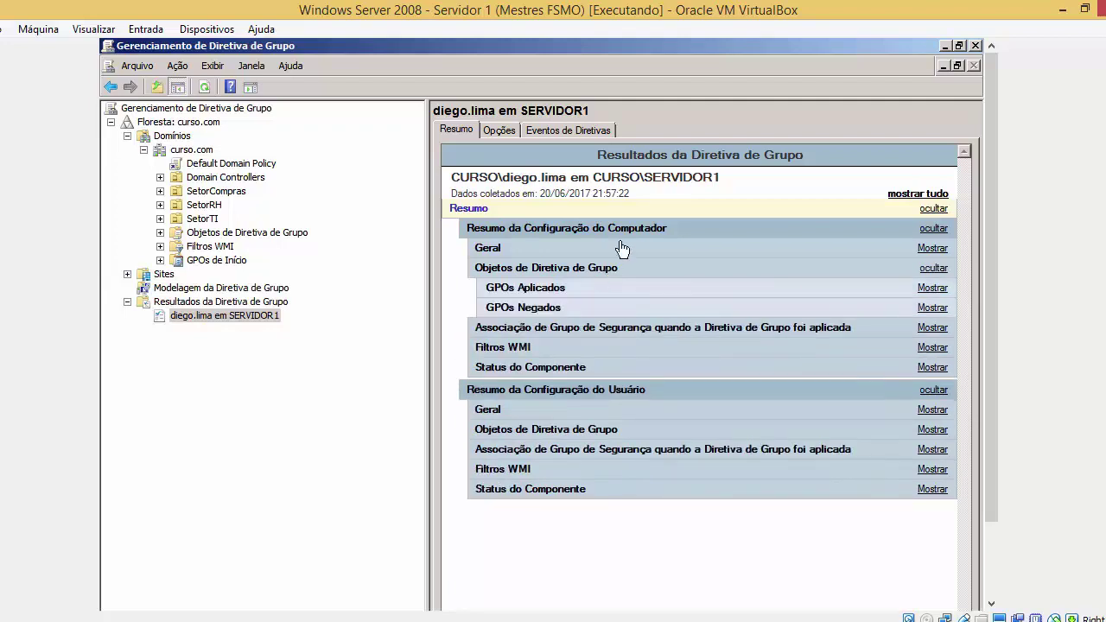
{"action": "left_click", "coordinate": [577, 292]}
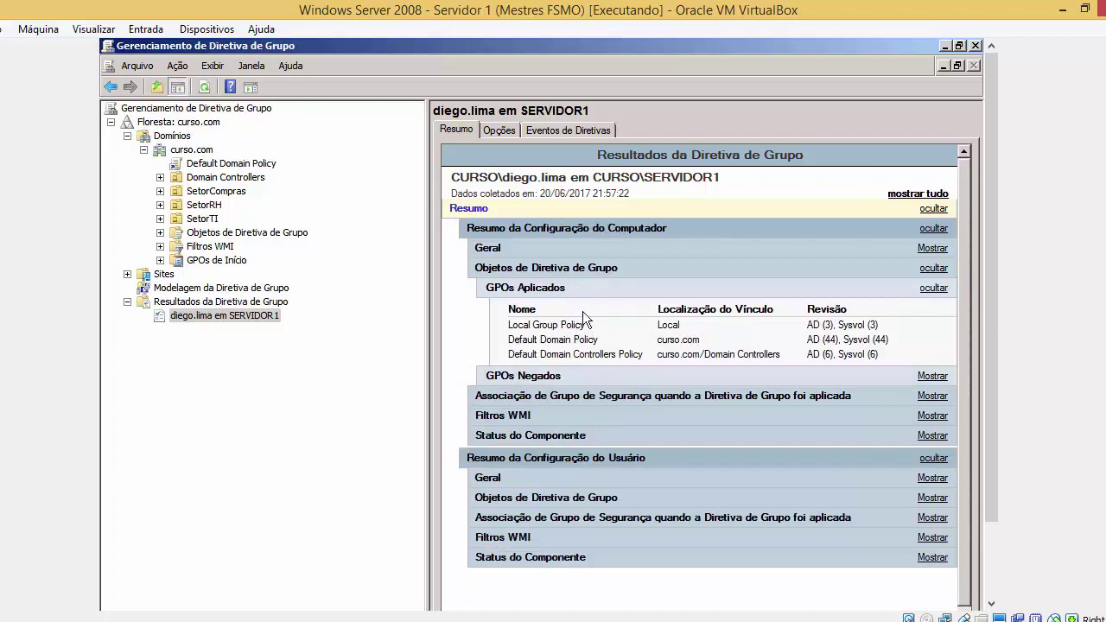
{"action": "left_click_drag", "start_coordinate": [510, 329], "coordinate": [587, 345]}
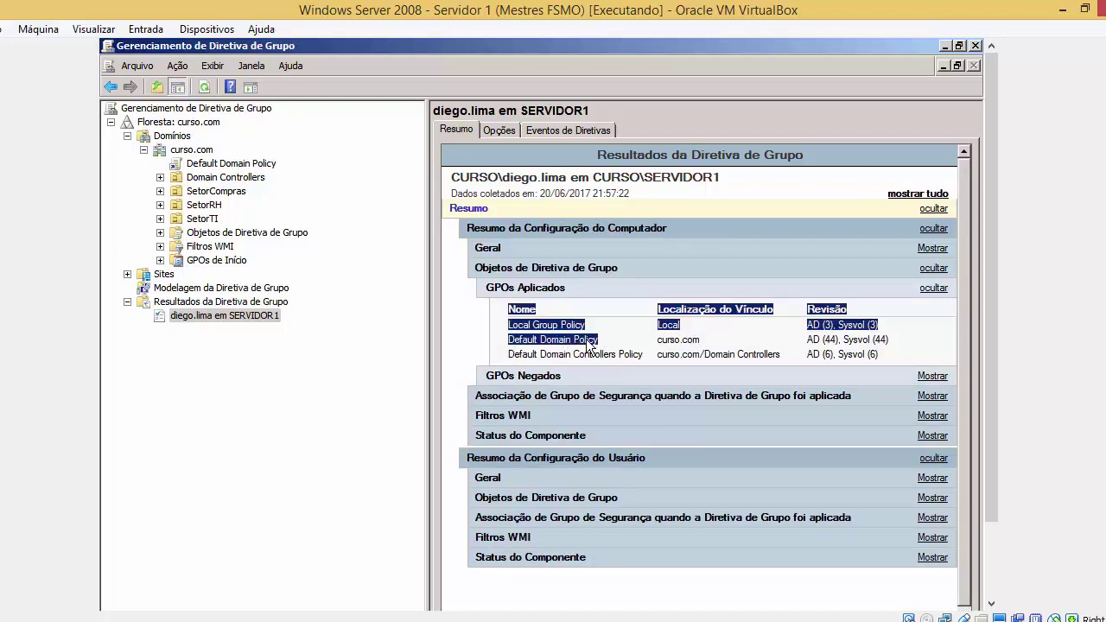
{"action": "left_click", "coordinate": [609, 378]}
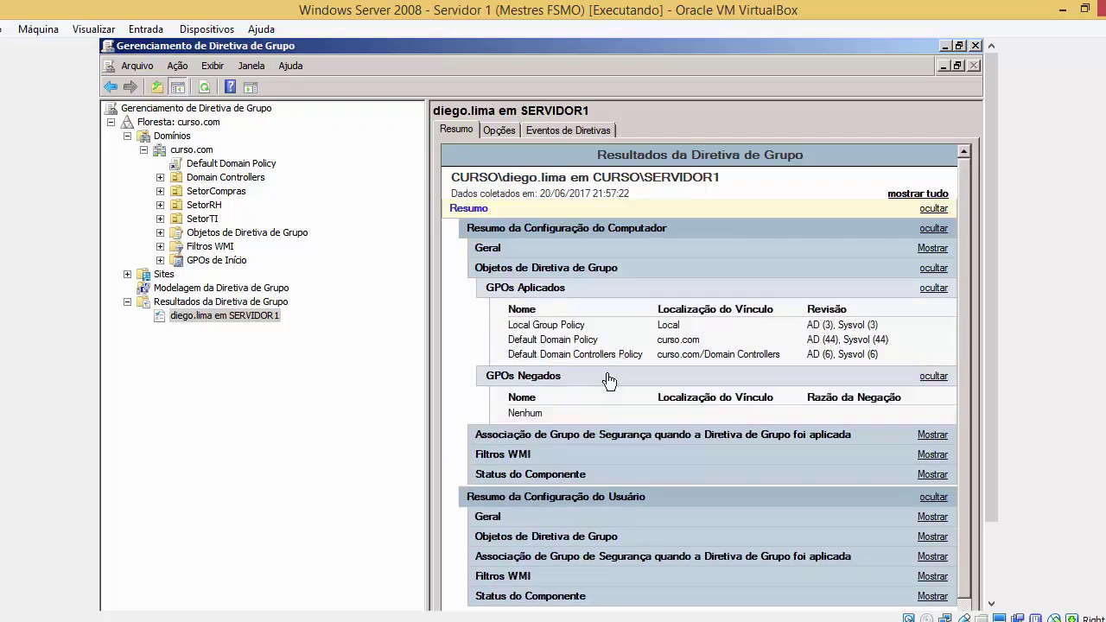
{"action": "left_click", "coordinate": [609, 378]}
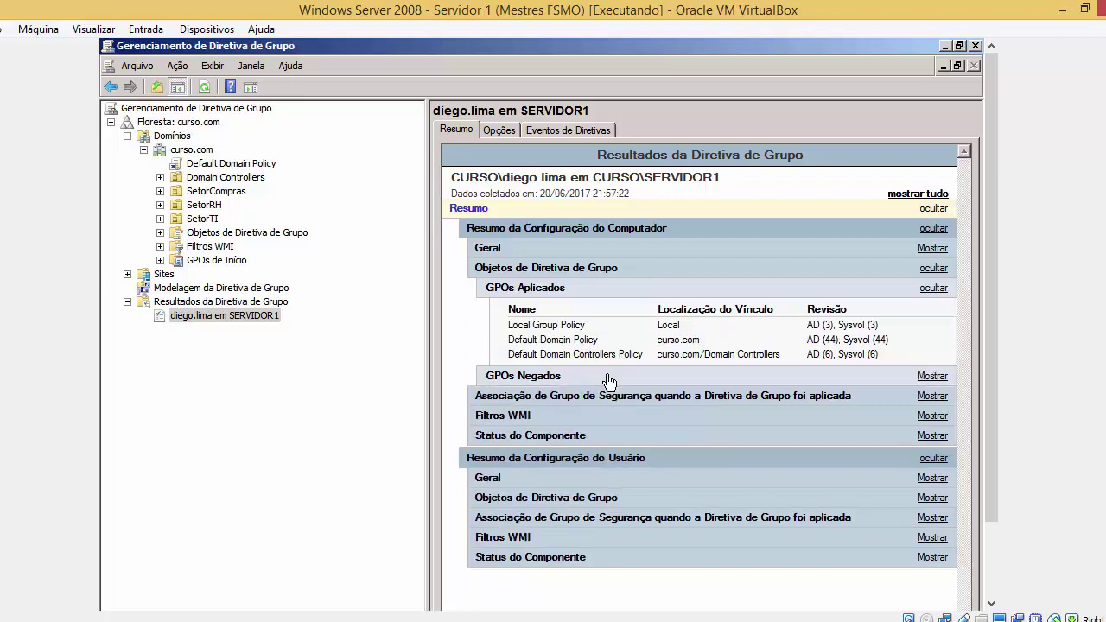
{"action": "left_click", "coordinate": [607, 482]}
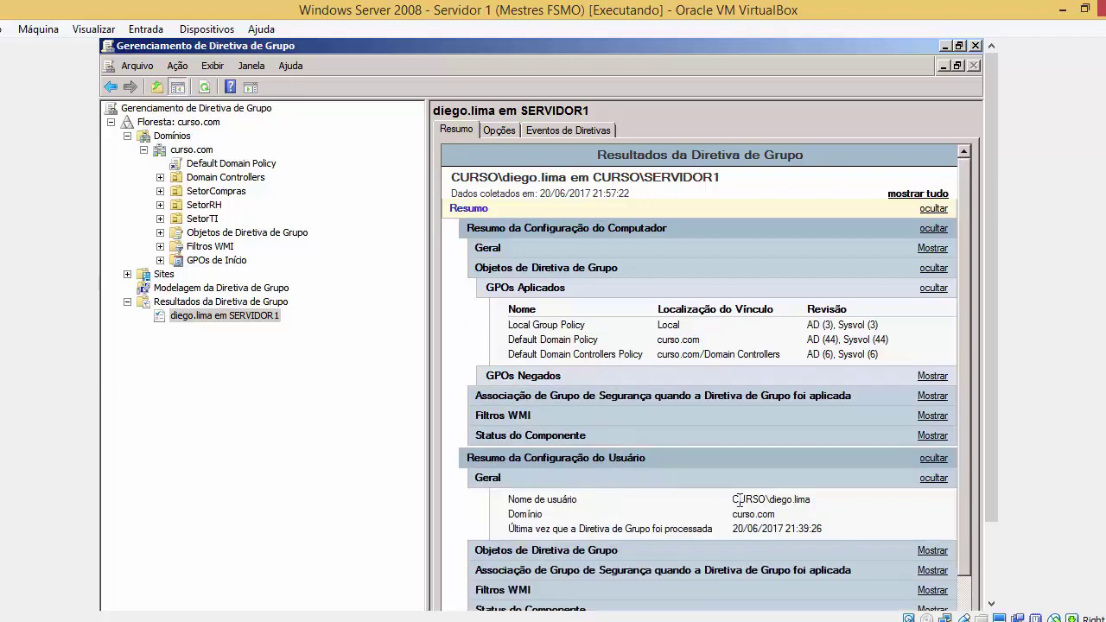
Expand the user's applied GPOs and highlight the Default Domain Policy row
{"action": "scroll", "coordinate": [989, 492], "scroll_direction": "down", "scroll_amount": 3}
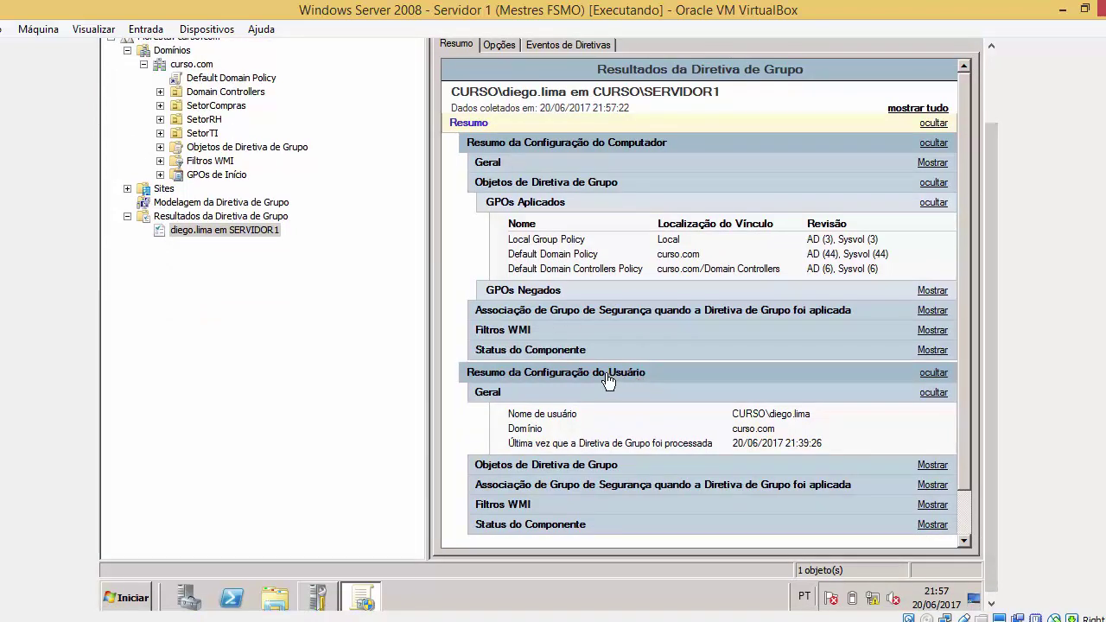
{"action": "left_click", "coordinate": [591, 468]}
{"action": "left_click", "coordinate": [596, 485]}
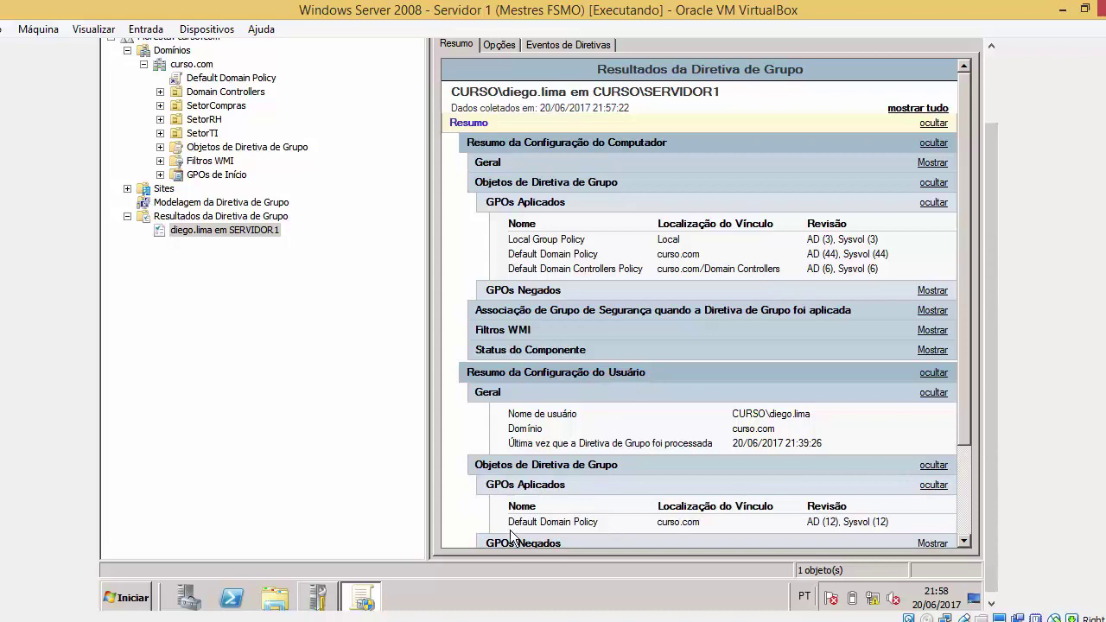
{"action": "left_click_drag", "start_coordinate": [512, 533], "coordinate": [889, 523]}
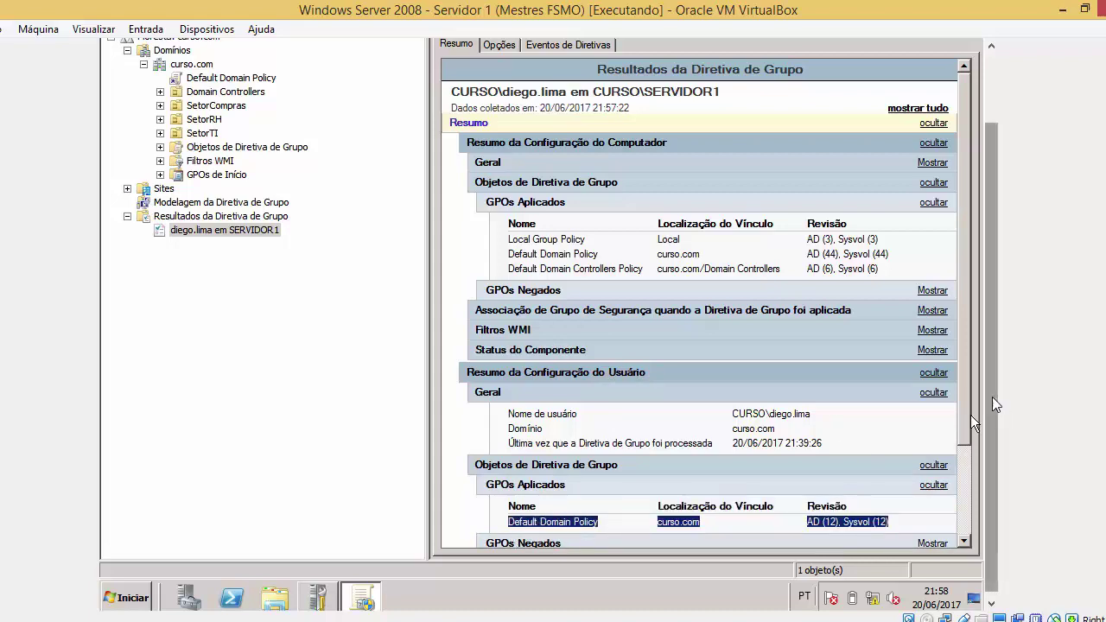
Collapse the computer GPO, user Geral and user applied-GPO sections of the report
{"action": "scroll", "coordinate": [991, 396], "scroll_direction": "up", "scroll_amount": 2}
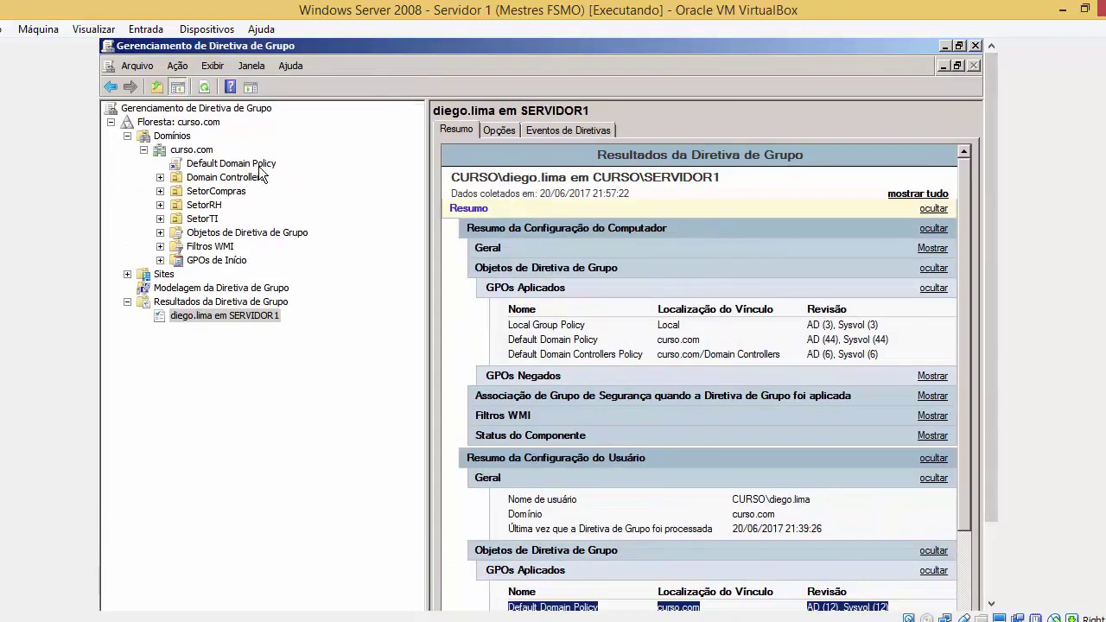
{"action": "left_click", "coordinate": [512, 265]}
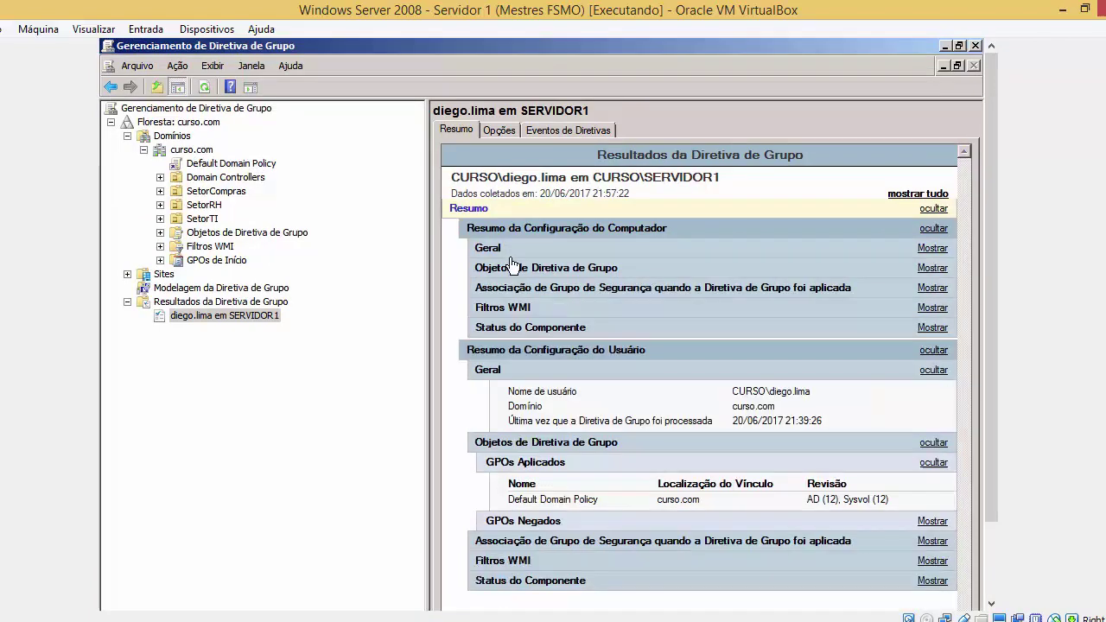
{"action": "left_click", "coordinate": [552, 370]}
{"action": "left_click", "coordinate": [555, 408]}
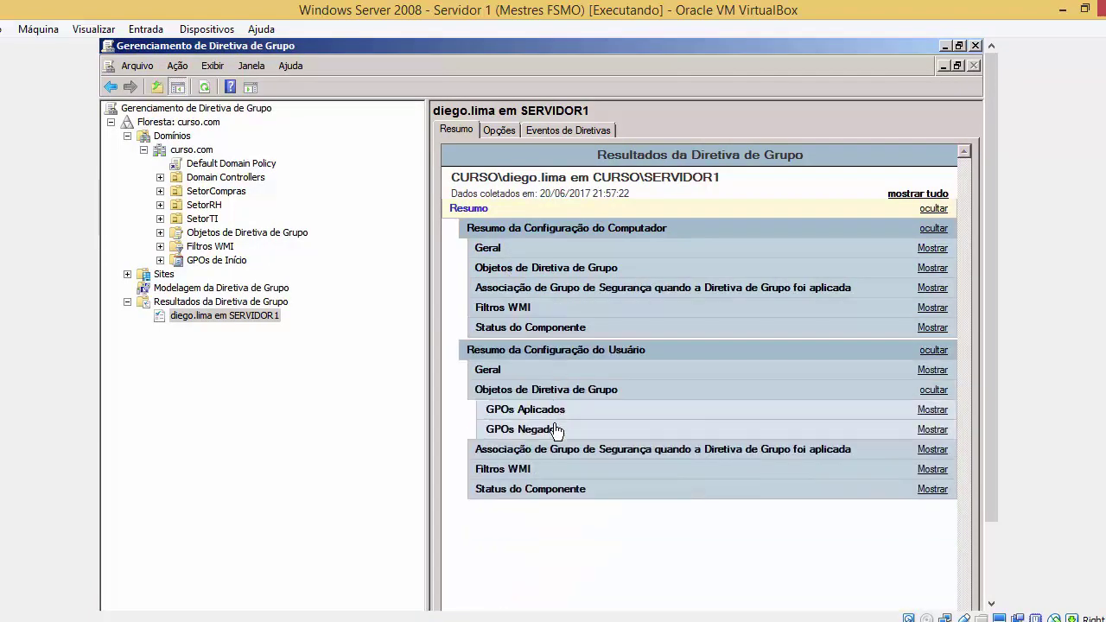
{"action": "right_click", "coordinate": [600, 534]}
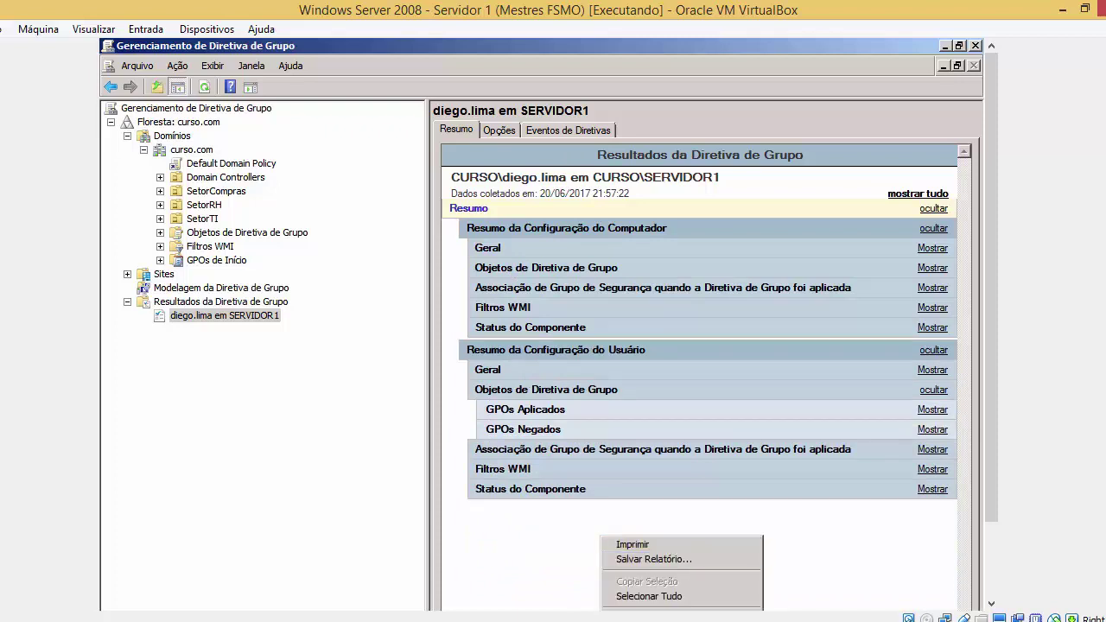
{"action": "left_click", "coordinate": [519, 540]}
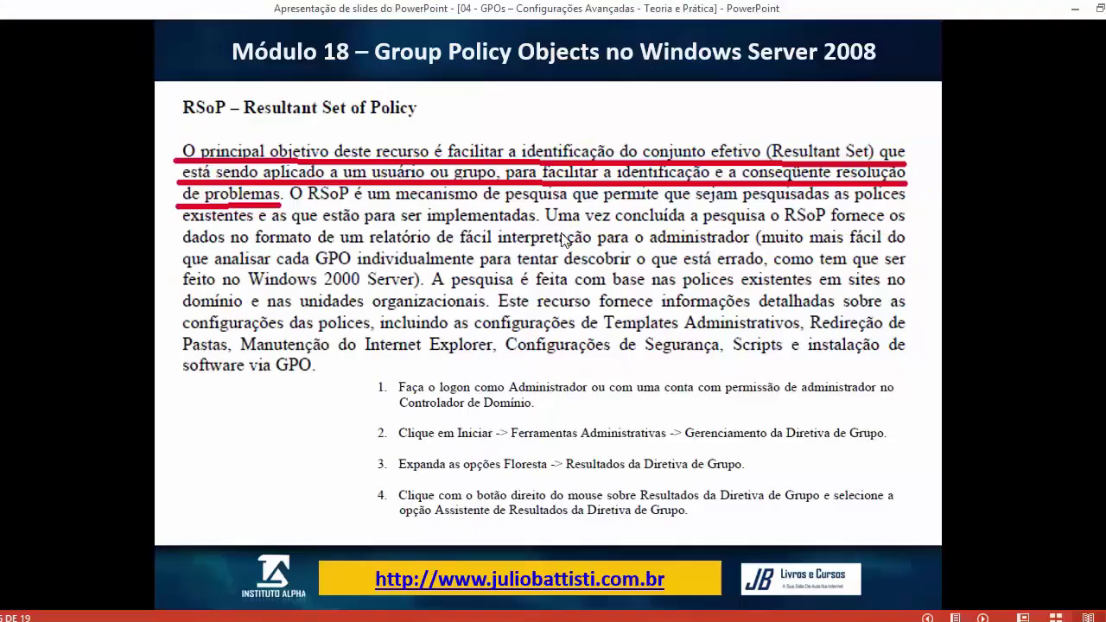
Advance the slideshow to the 'Delegação de Permissões em GPOs e Outras Ações' slide
{"action": "key", "text": "Right"}
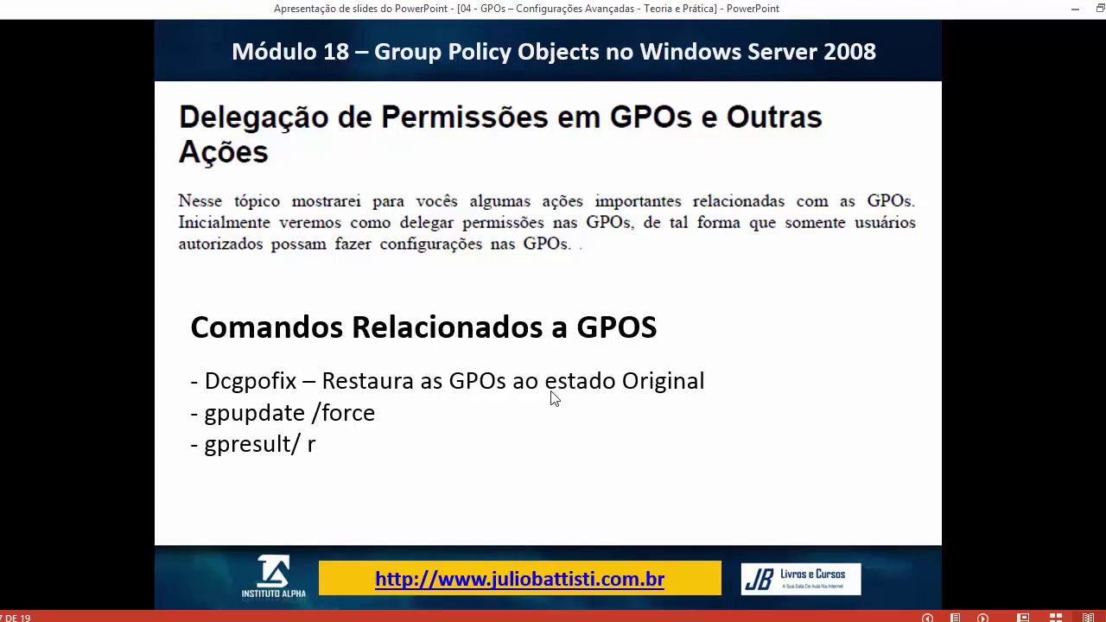
Select Default Domain Policy in GPMC past the link warning, then return to the GPO commands slide
{"action": "mouse_move", "coordinate": [302, 604]}
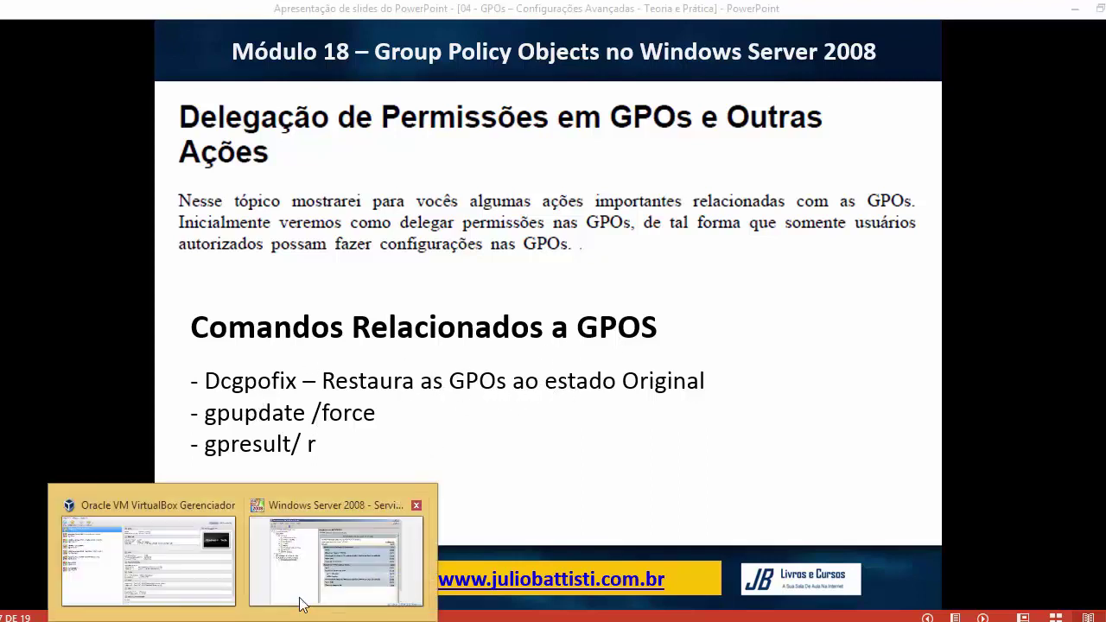
{"action": "left_click", "coordinate": [330, 563]}
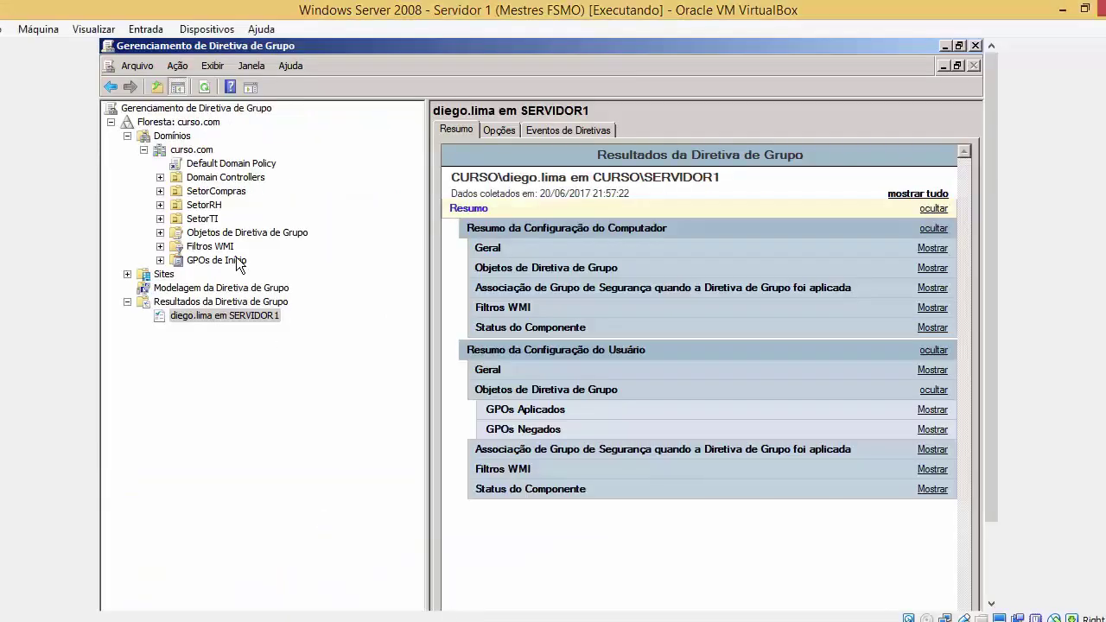
{"action": "left_click", "coordinate": [218, 164]}
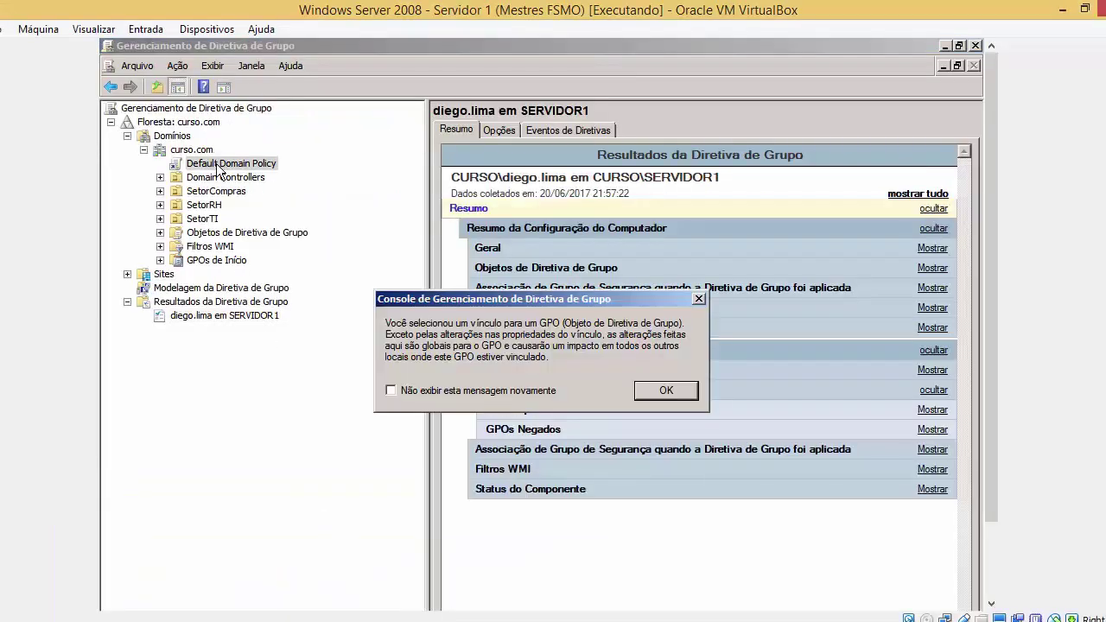
{"action": "left_click", "coordinate": [667, 393]}
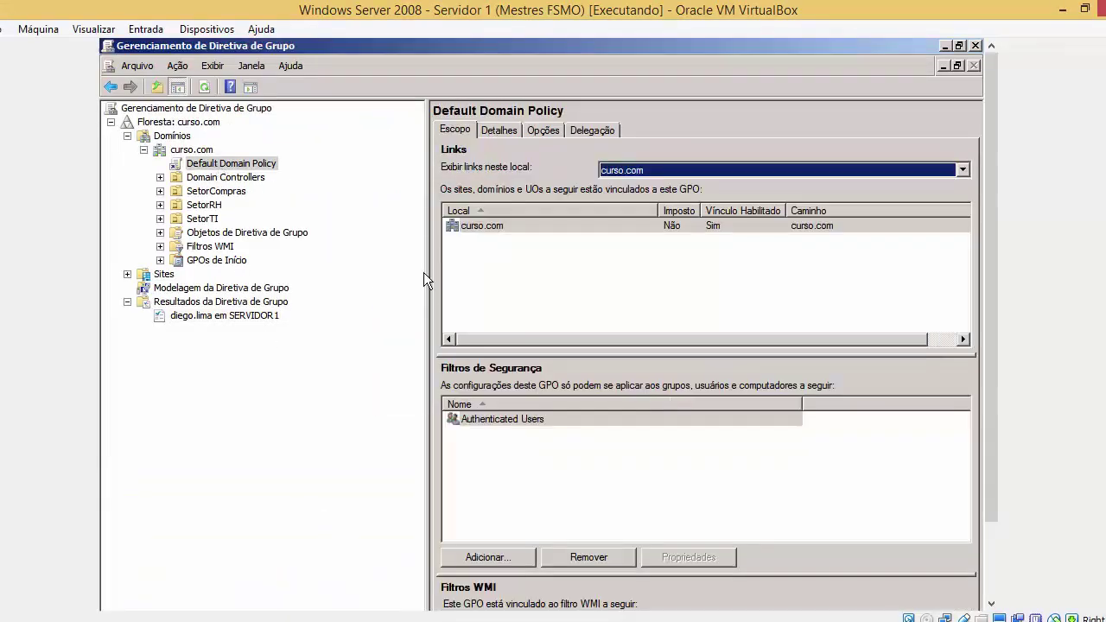
{"action": "left_click", "coordinate": [239, 164]}
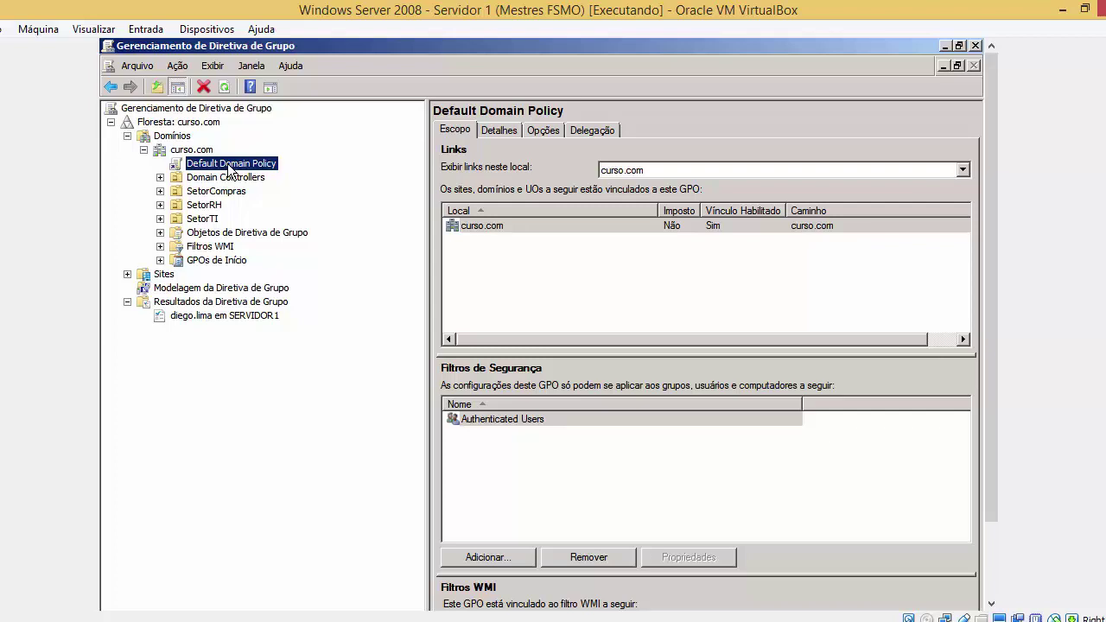
{"action": "left_click", "coordinate": [415, 619]}
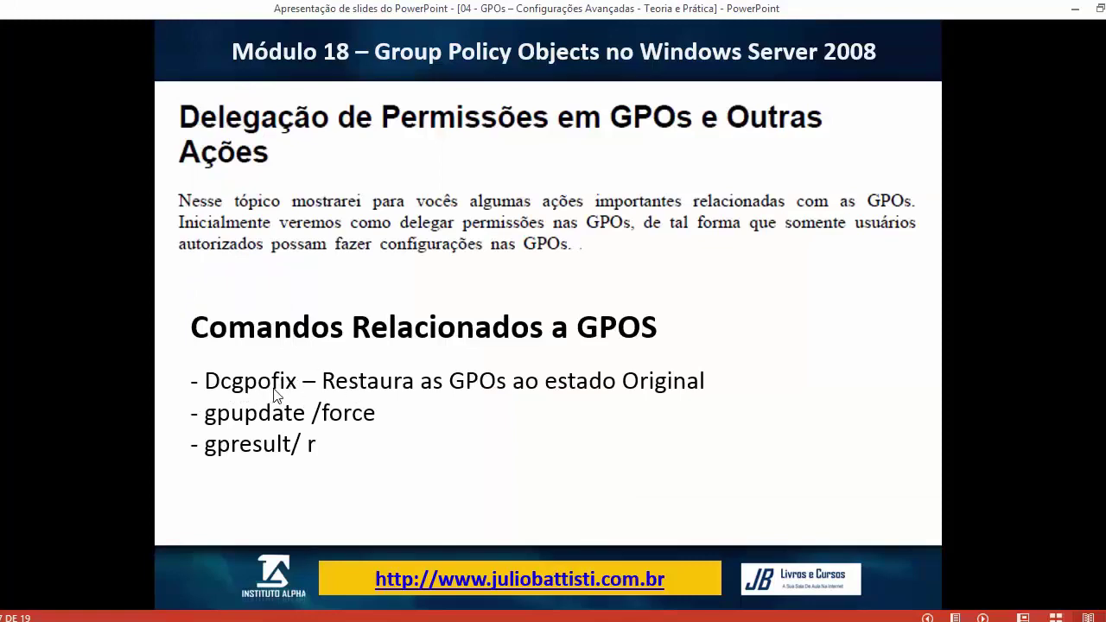
Switch between PowerPoint and the VirtualBox window, ending on the Windows Server 2008 VM
{"action": "mouse_move", "coordinate": [242, 616]}
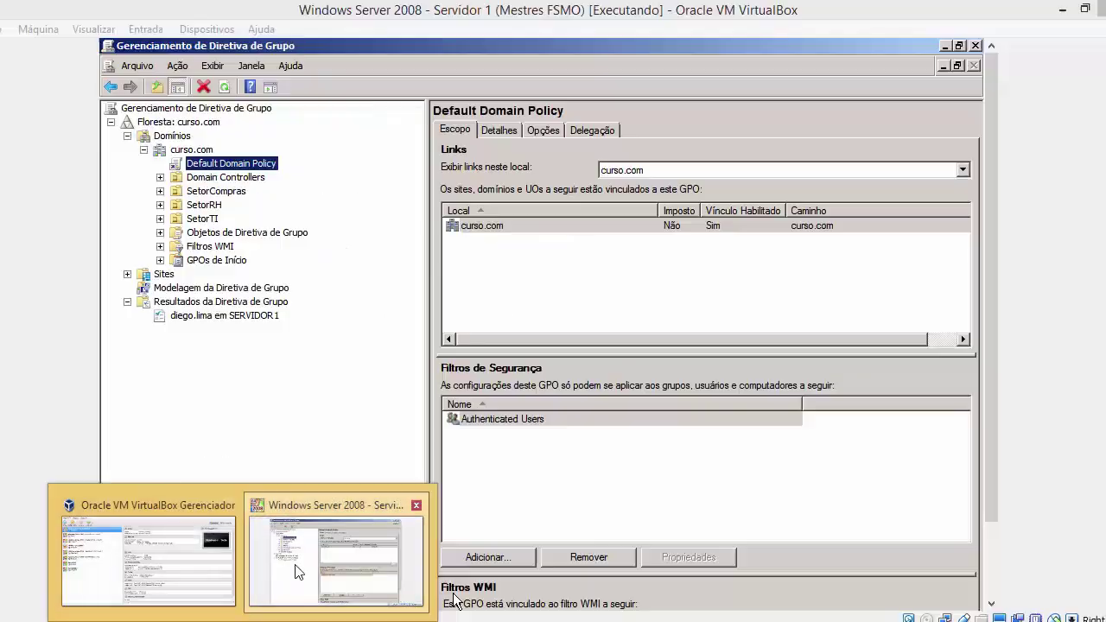
{"action": "left_click", "coordinate": [311, 557]}
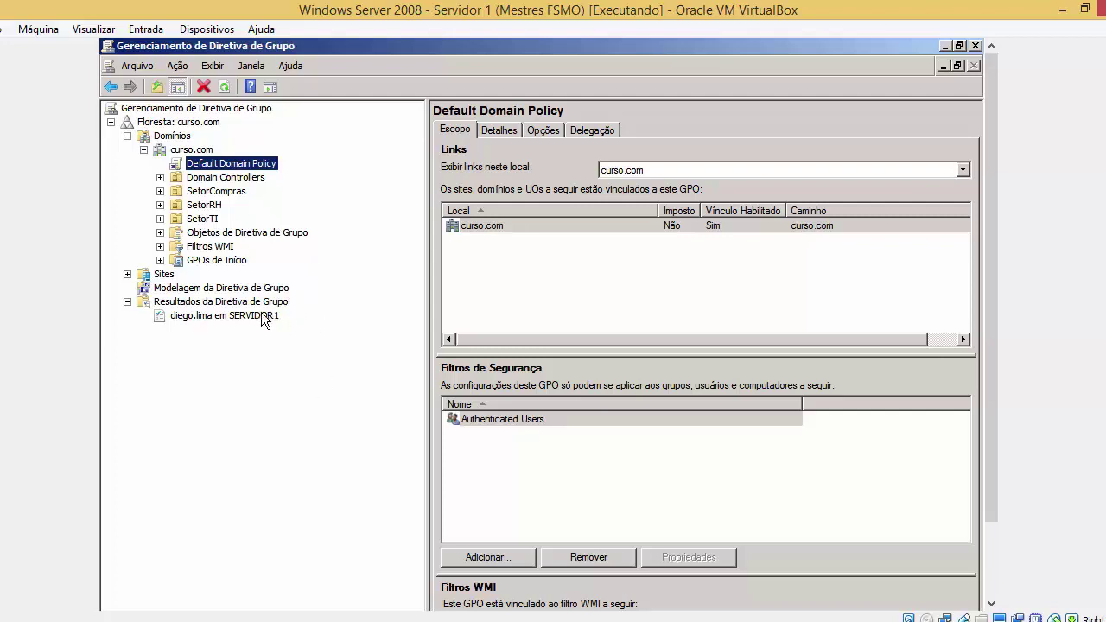
{"action": "key", "text": "alt+Tab"}
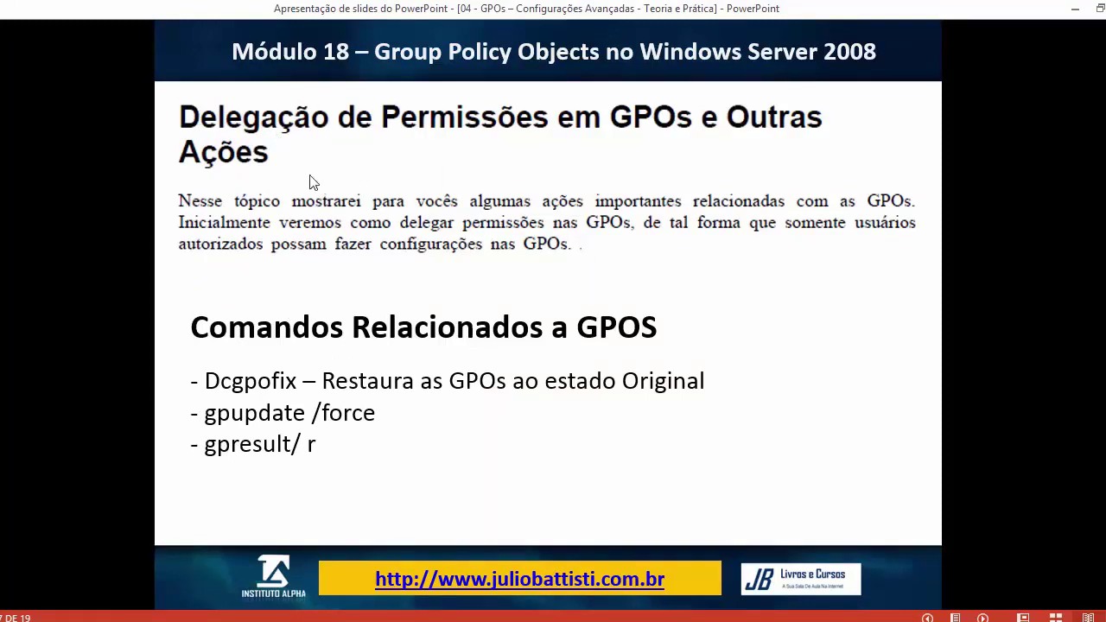
{"action": "left_click", "coordinate": [243, 620]}
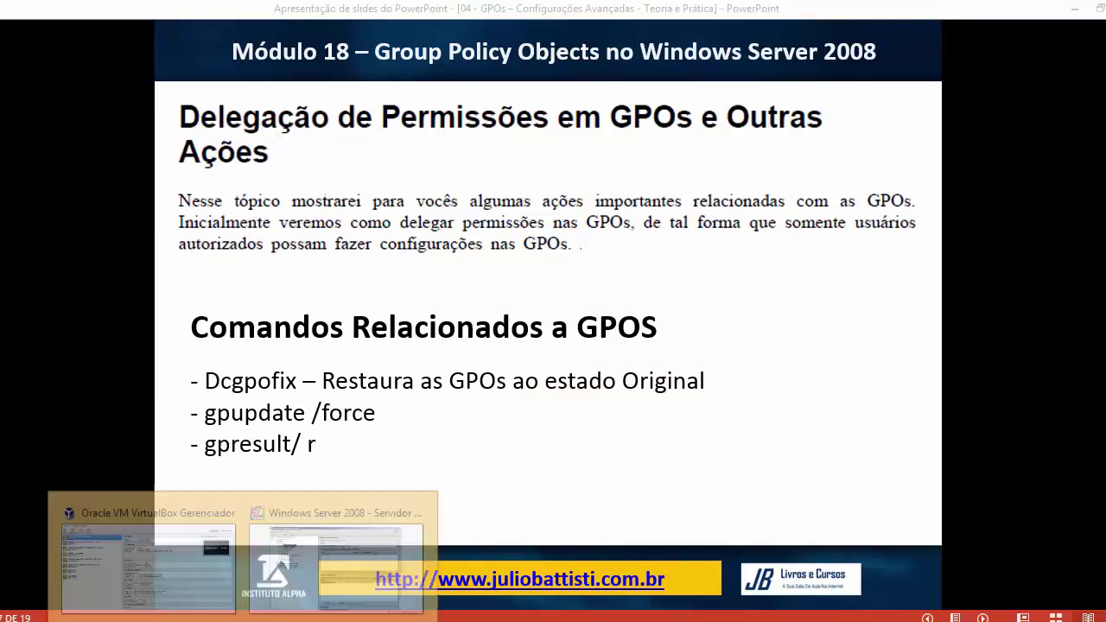
{"action": "left_click", "coordinate": [302, 555]}
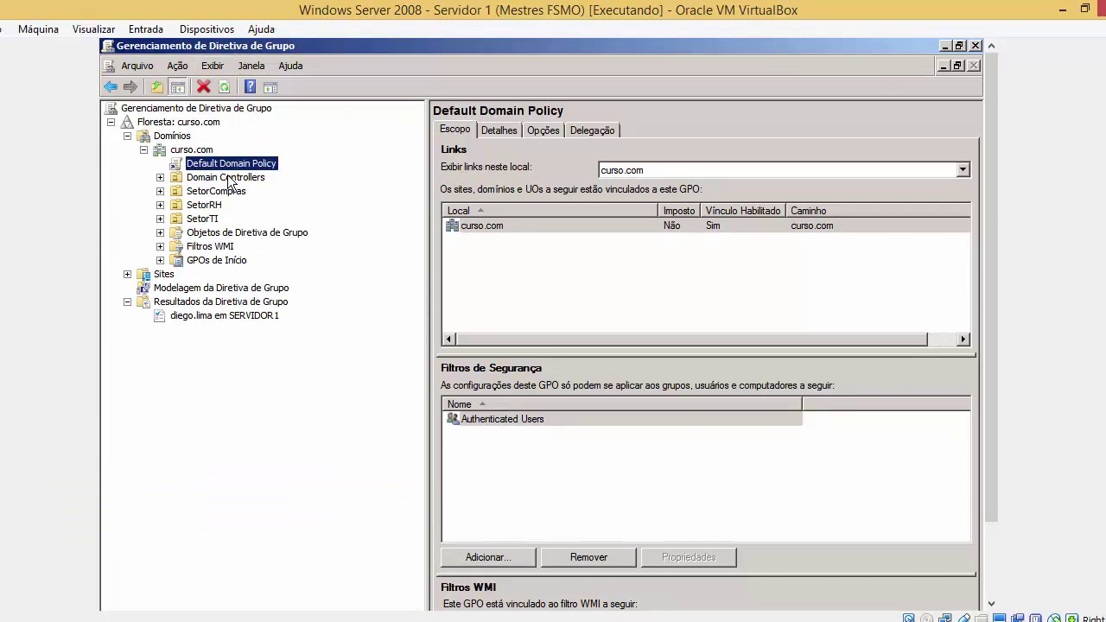
Expand Domain Controllers and SetorCompras and view the Default Domain Controllers Policy
{"action": "left_click", "coordinate": [159, 177]}
{"action": "left_click", "coordinate": [159, 204]}
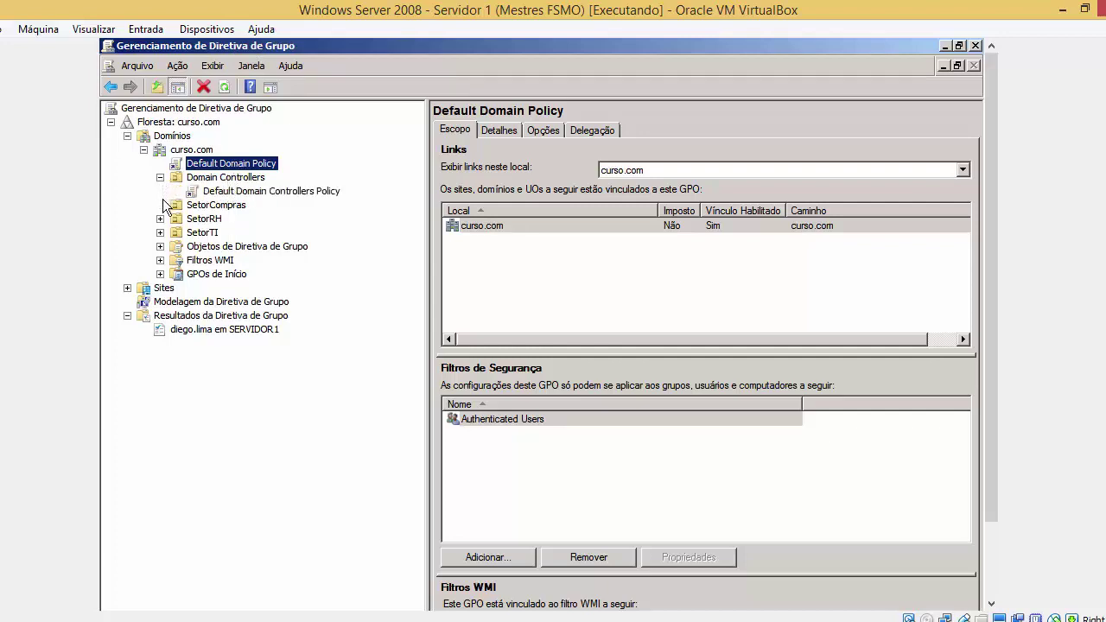
{"action": "left_click", "coordinate": [193, 191]}
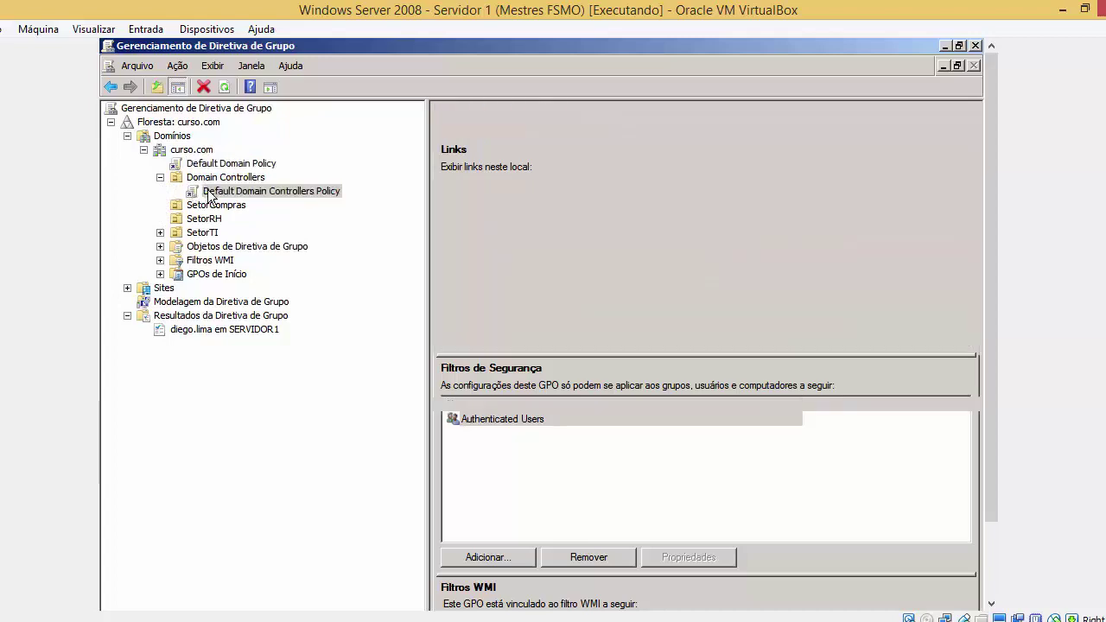
{"action": "left_click", "coordinate": [663, 391]}
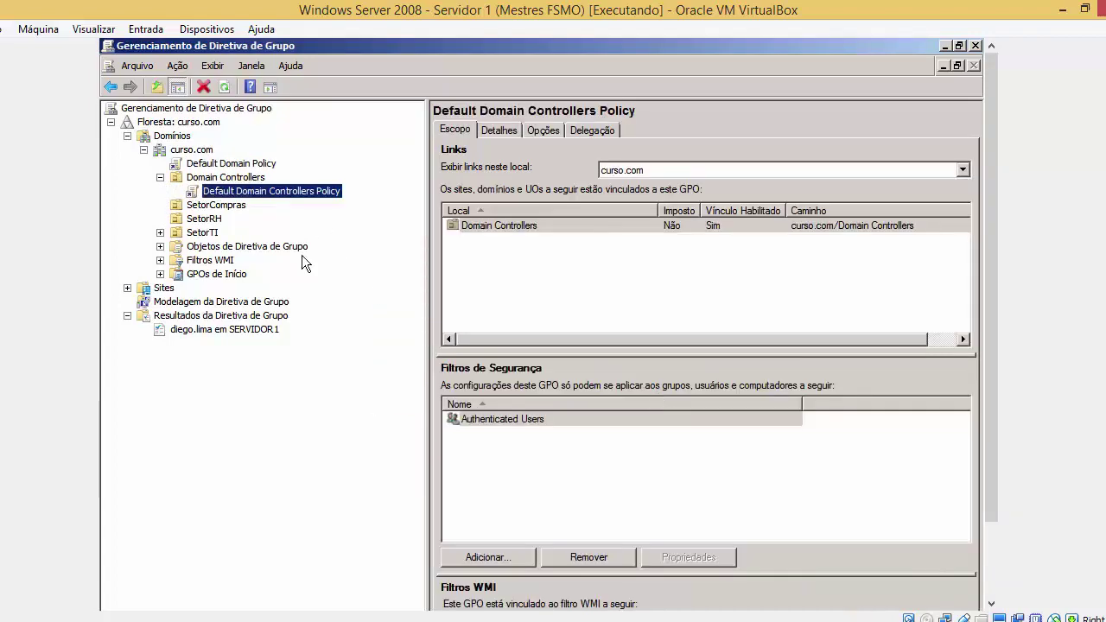
Compare both default policies, ending on Default Domain Policy's Delegação tab permissions
{"action": "left_click", "coordinate": [252, 162]}
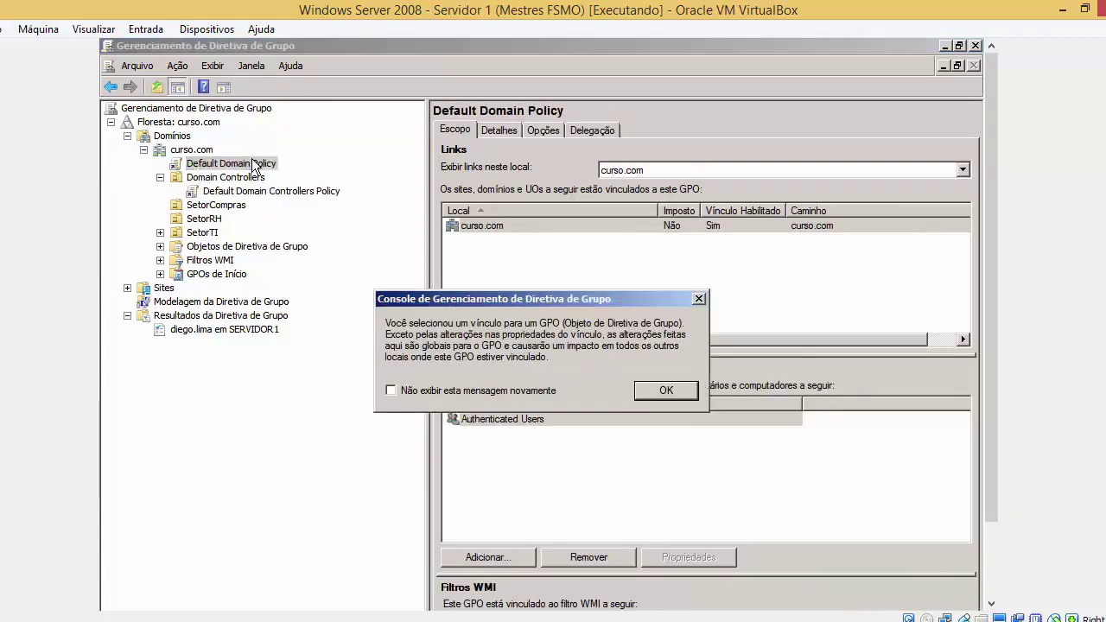
{"action": "left_click", "coordinate": [670, 387]}
{"action": "left_click", "coordinate": [300, 191]}
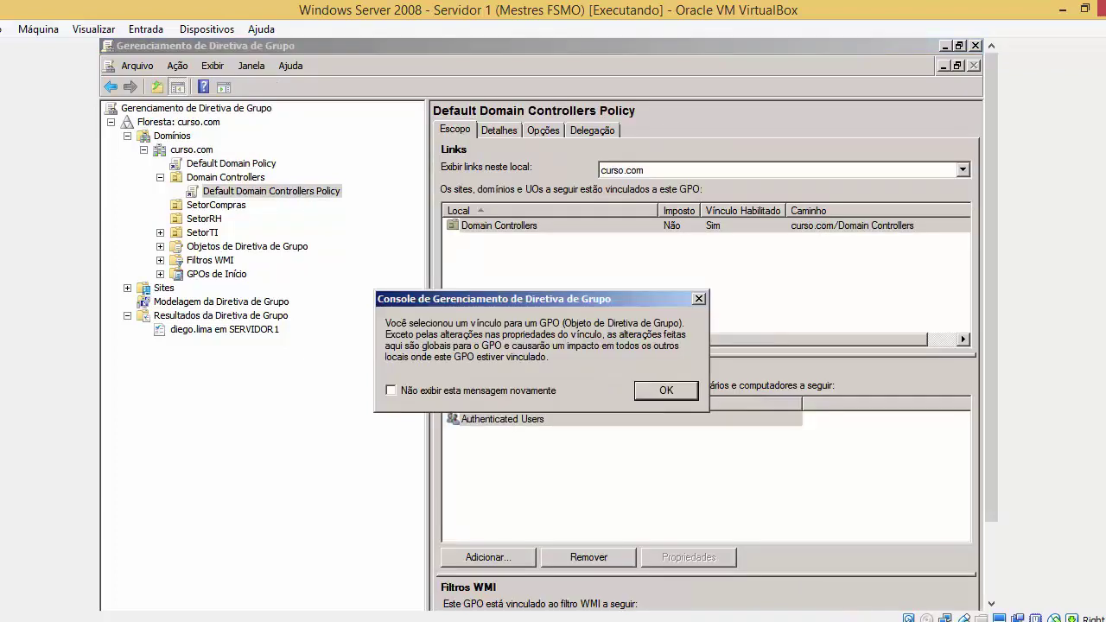
{"action": "left_click", "coordinate": [651, 397]}
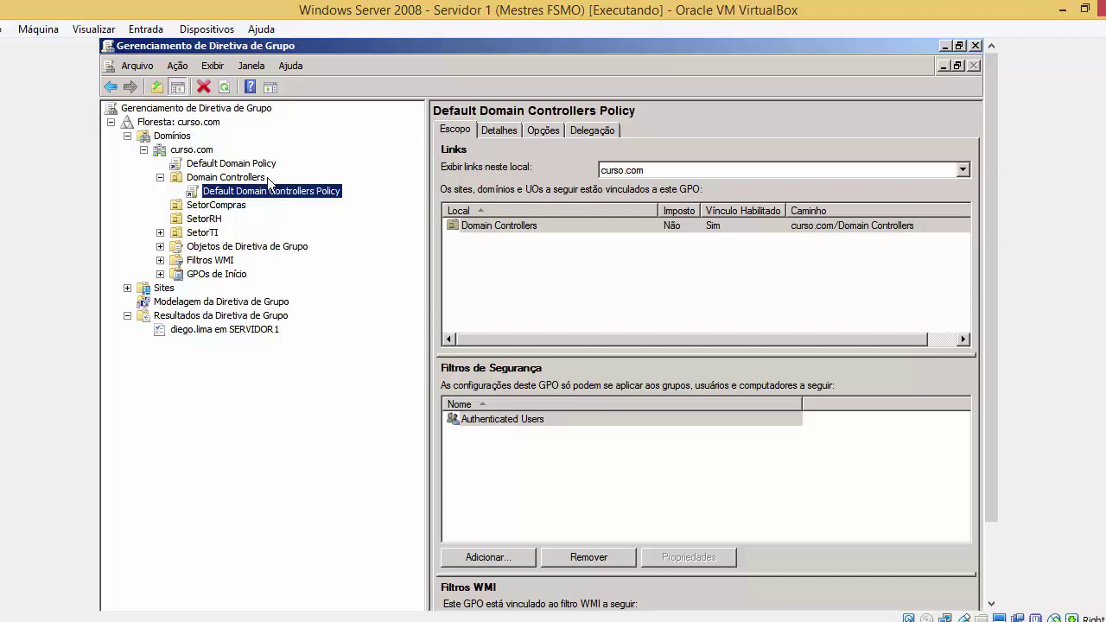
{"action": "left_click", "coordinate": [248, 166]}
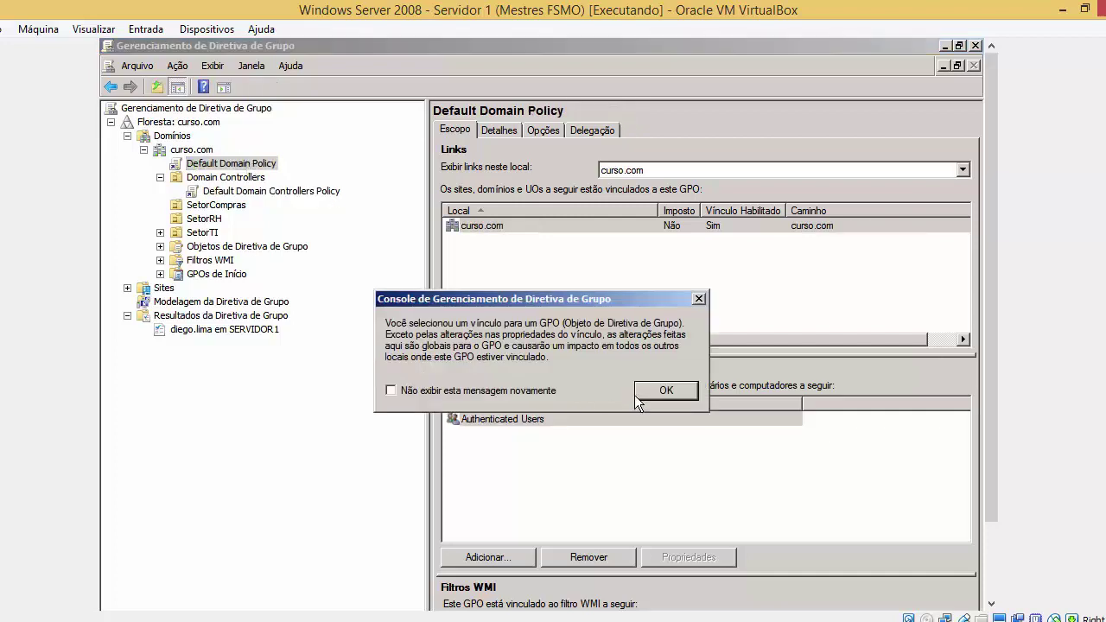
{"action": "left_click", "coordinate": [666, 390]}
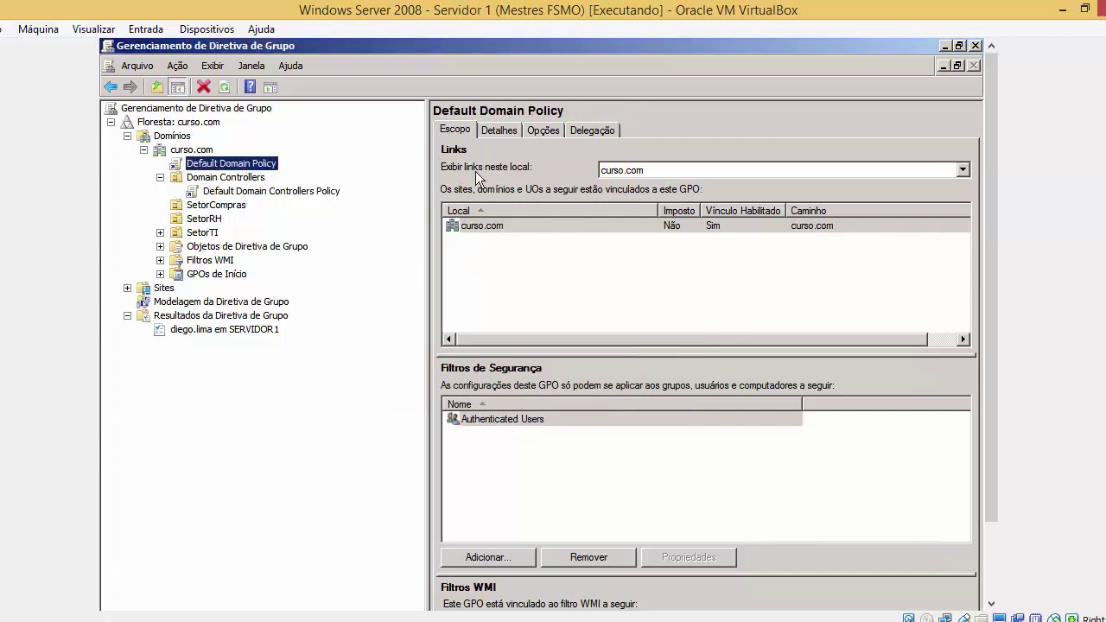
{"action": "left_click", "coordinate": [600, 130]}
{"action": "scroll", "coordinate": [986, 316], "scroll_direction": "down", "scroll_amount": 2}
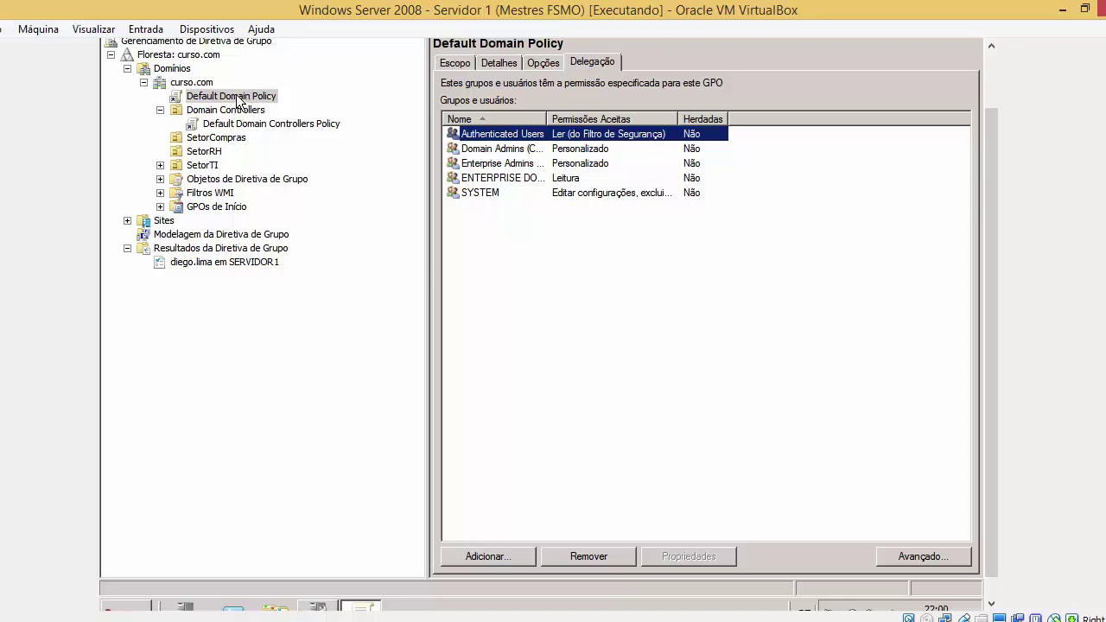
{"action": "left_click", "coordinate": [482, 150]}
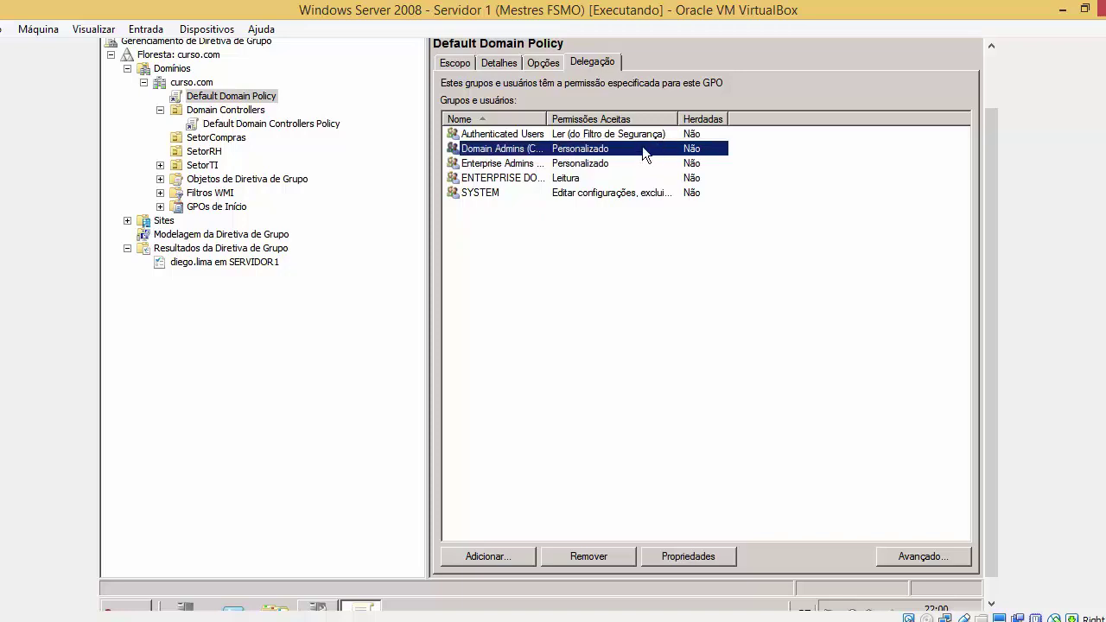
{"action": "double_click", "coordinate": [642, 147]}
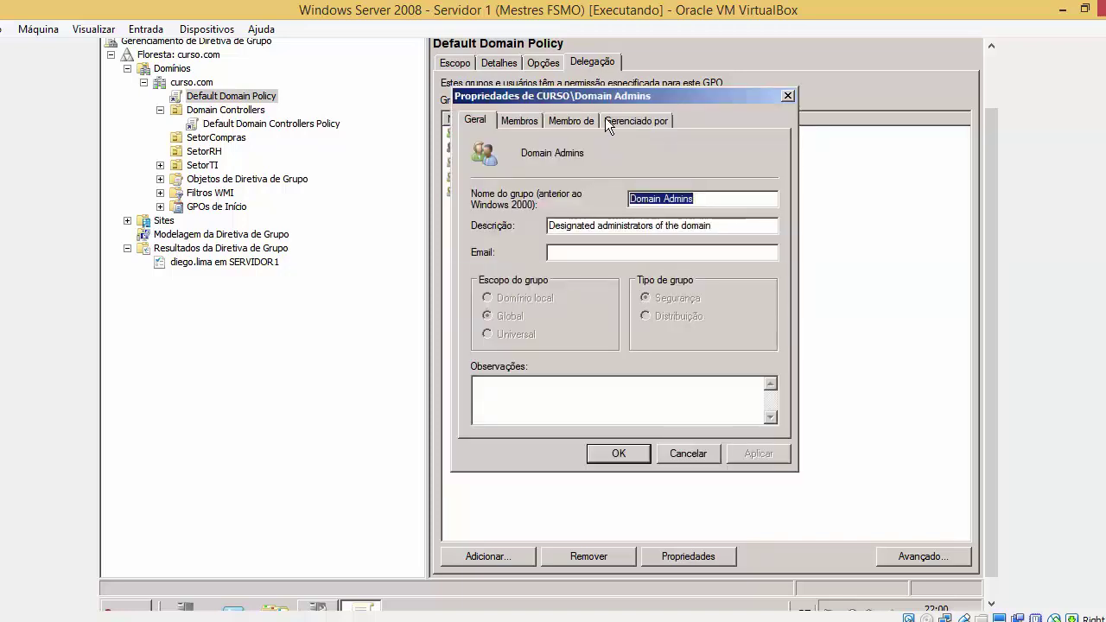
{"action": "left_click", "coordinate": [787, 95]}
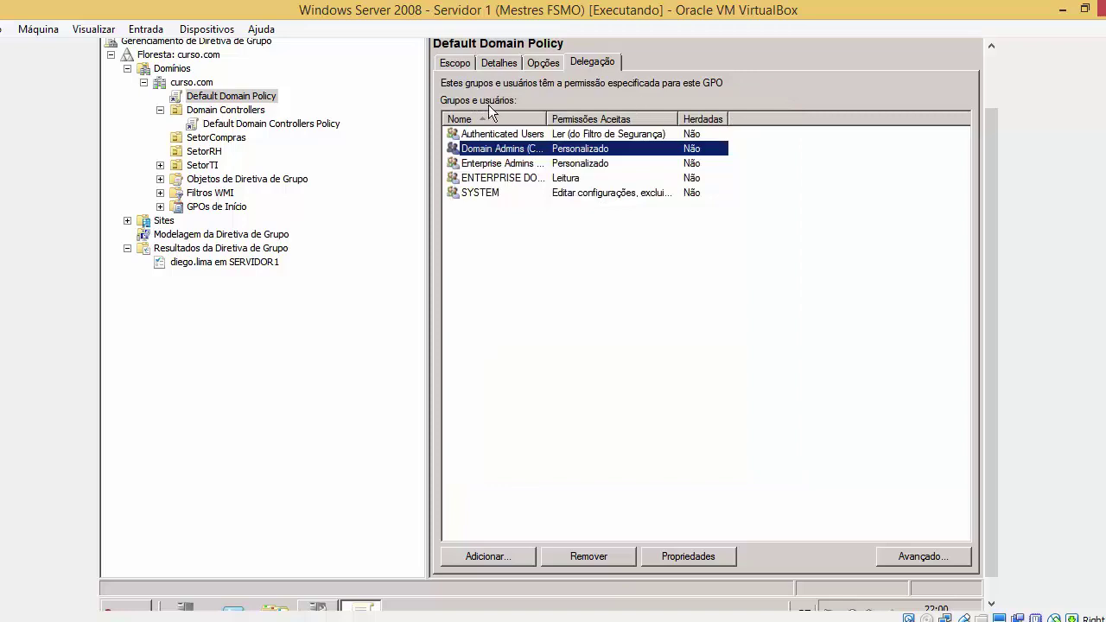
{"action": "right_click", "coordinate": [250, 96]}
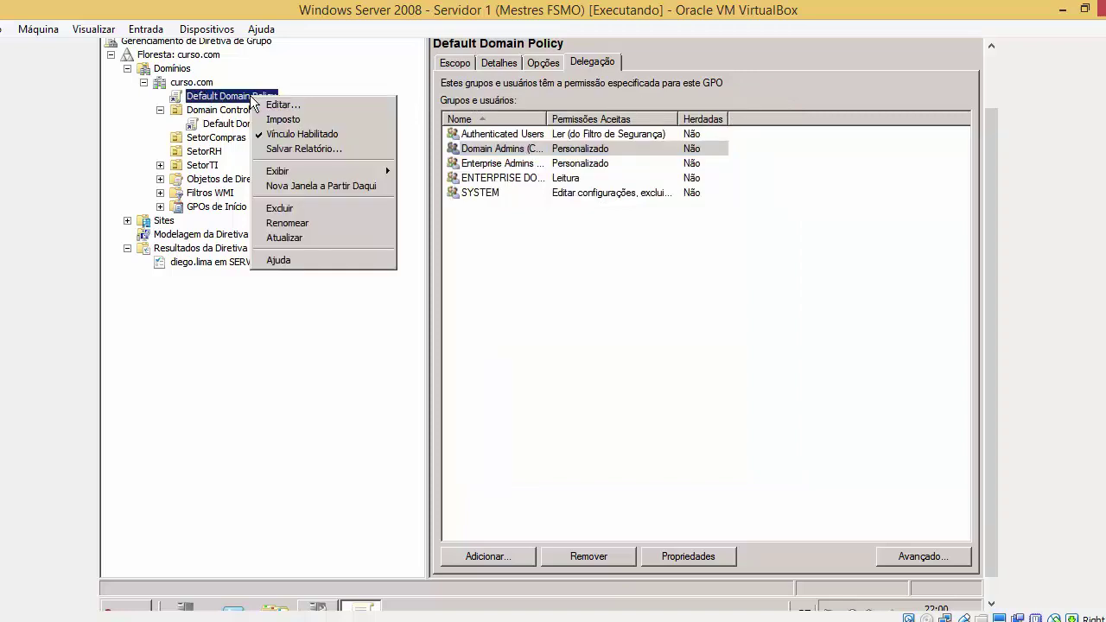
{"action": "left_click", "coordinate": [510, 163]}
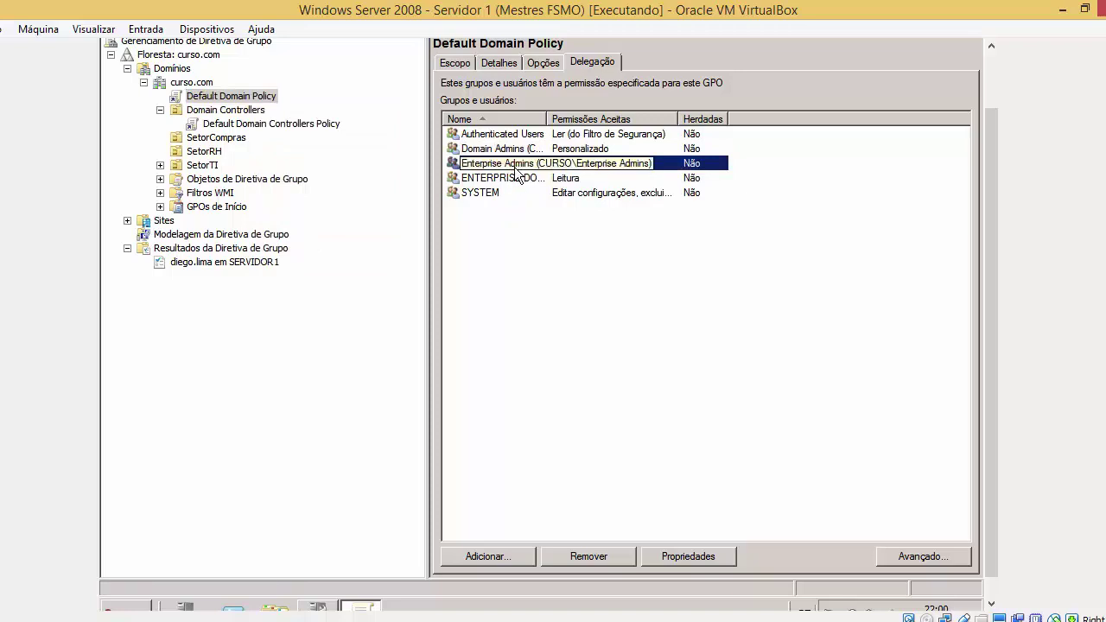
{"action": "left_click", "coordinate": [596, 174]}
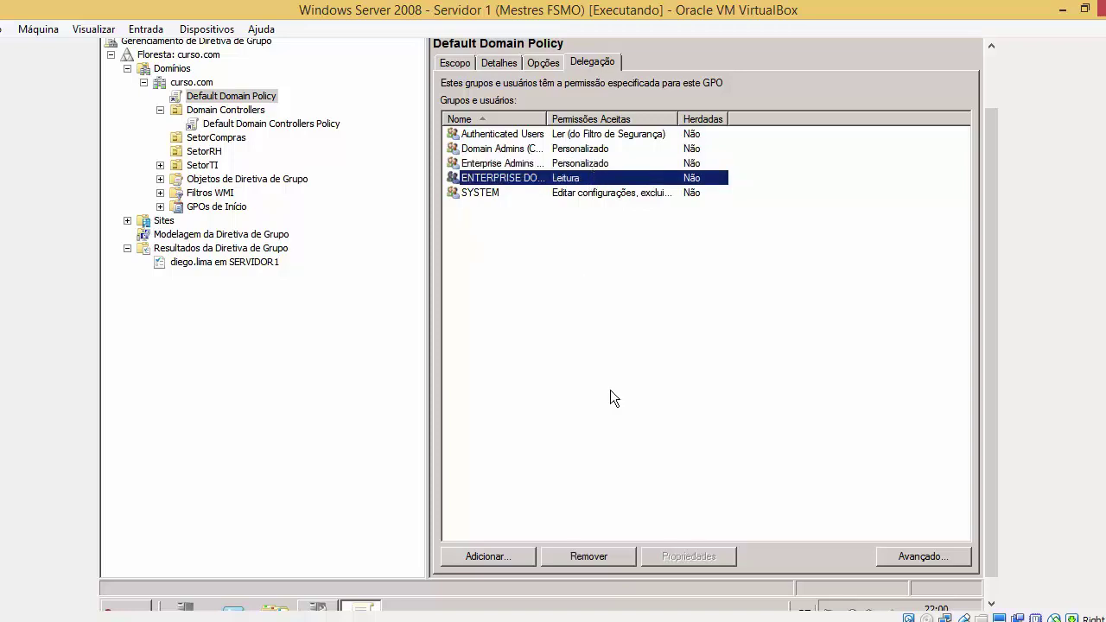
{"action": "left_click", "coordinate": [621, 195]}
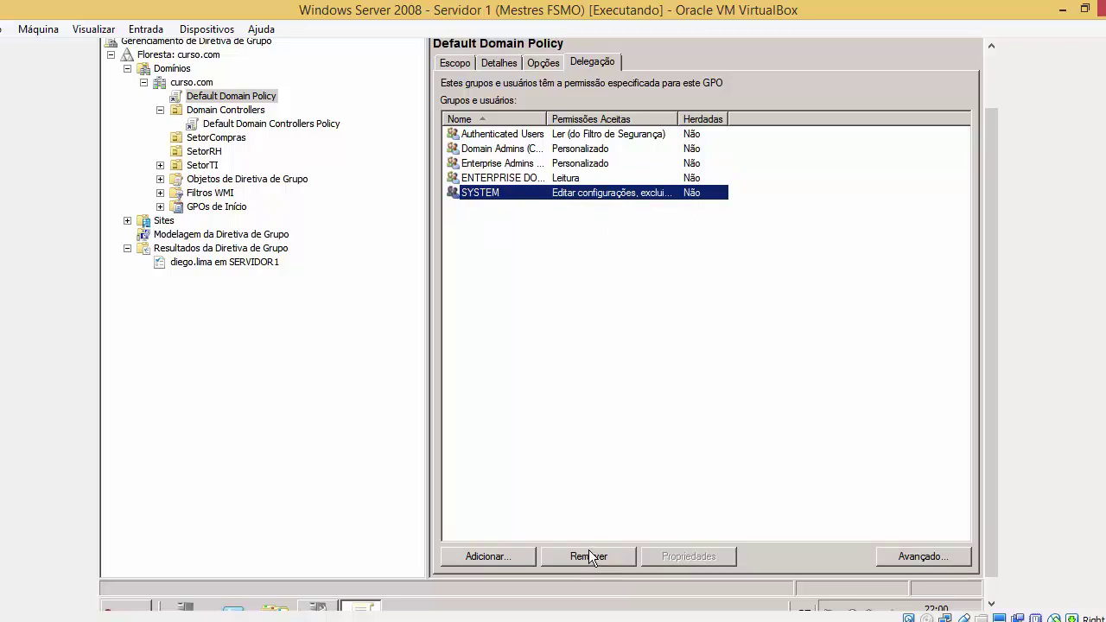
Delegate Editar configurações permission on Default Domain Policy to the domain user account
{"action": "left_click", "coordinate": [470, 558]}
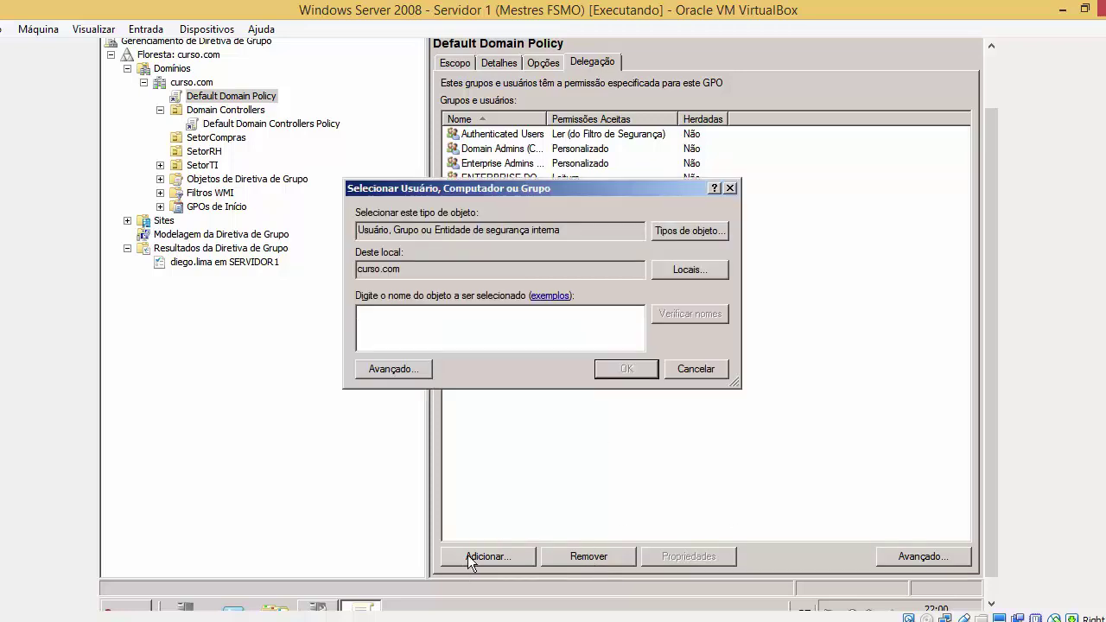
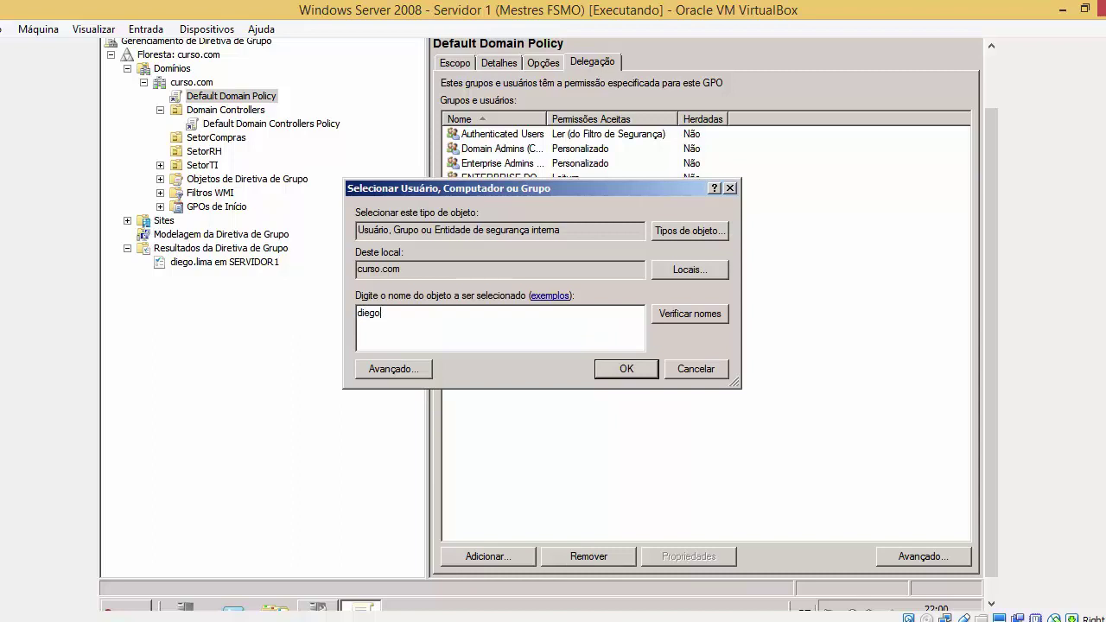
{"action": "key", "text": "Return"}
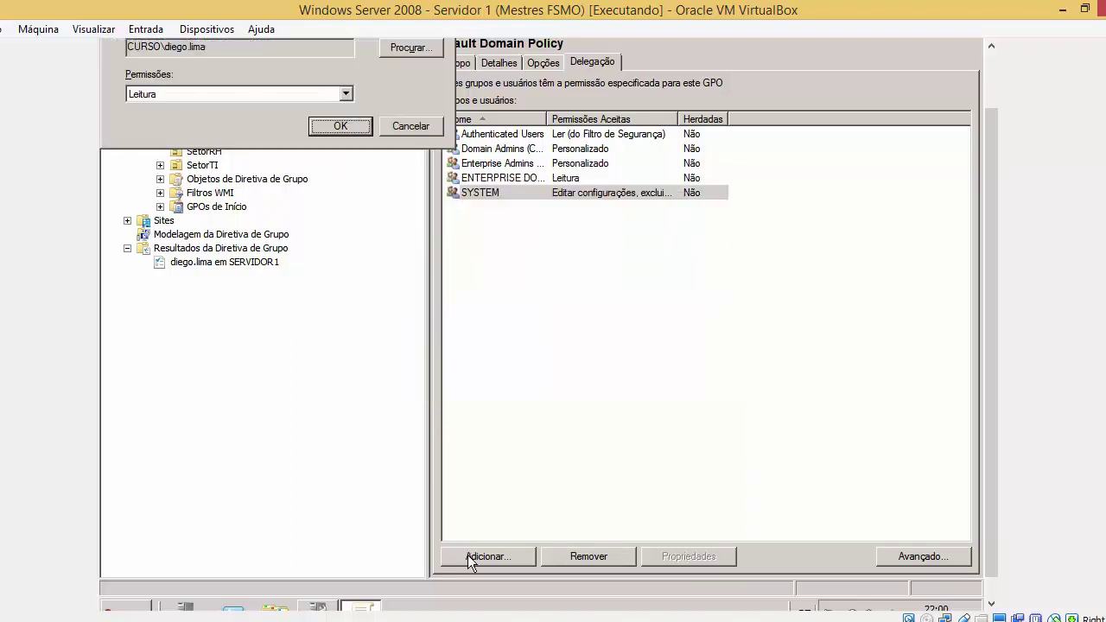
{"action": "left_click_drag", "start_coordinate": [991, 168], "coordinate": [991, 122]}
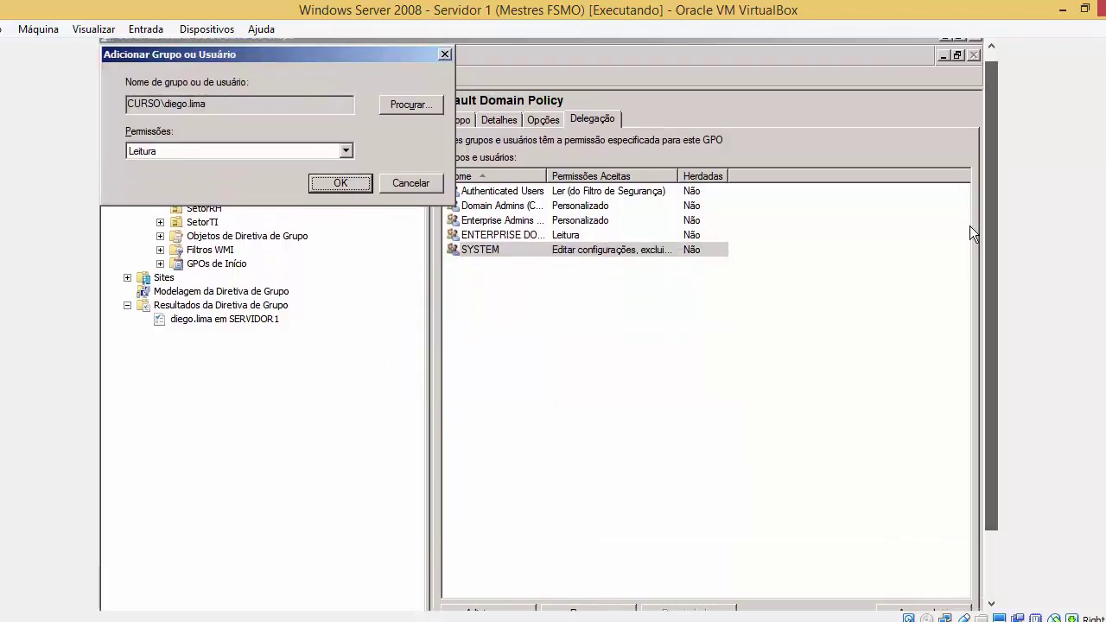
{"action": "left_click", "coordinate": [236, 154]}
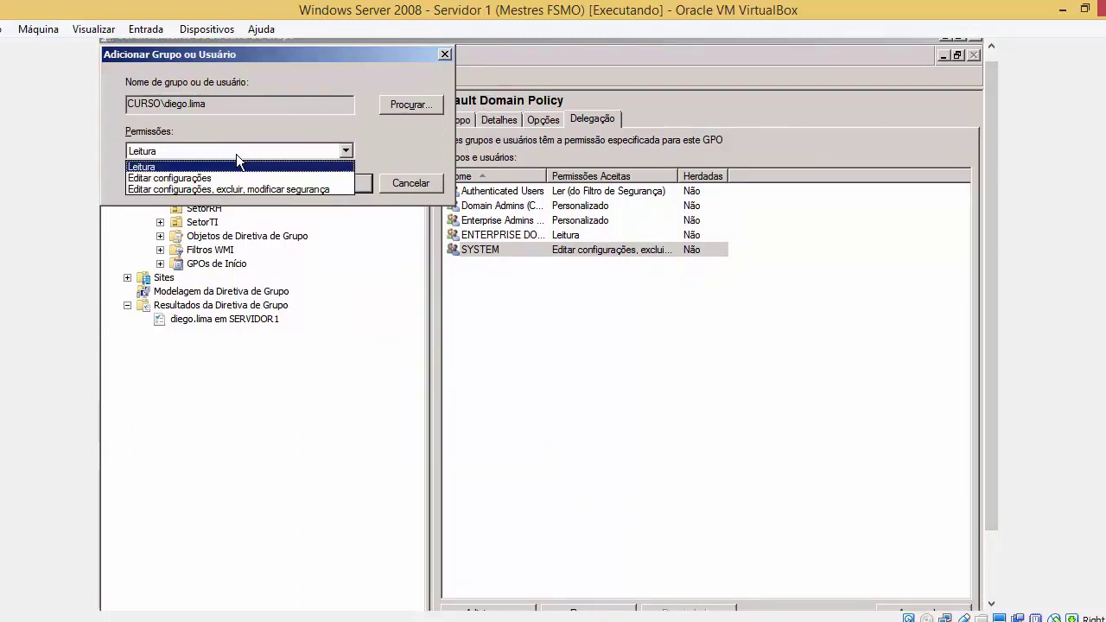
{"action": "left_click", "coordinate": [230, 177]}
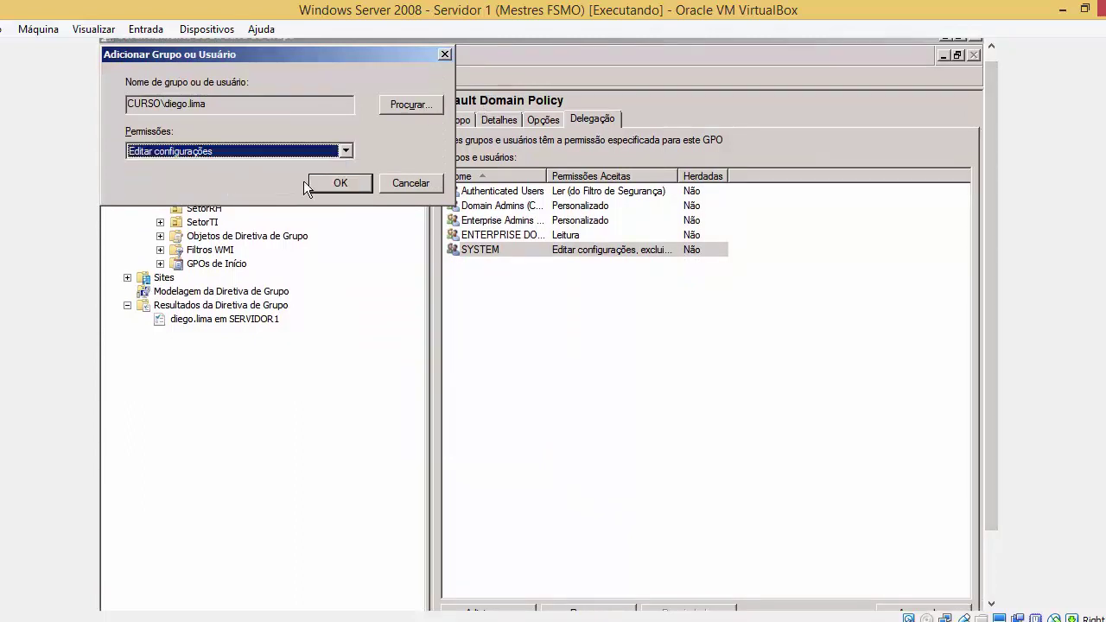
{"action": "left_click", "coordinate": [337, 184]}
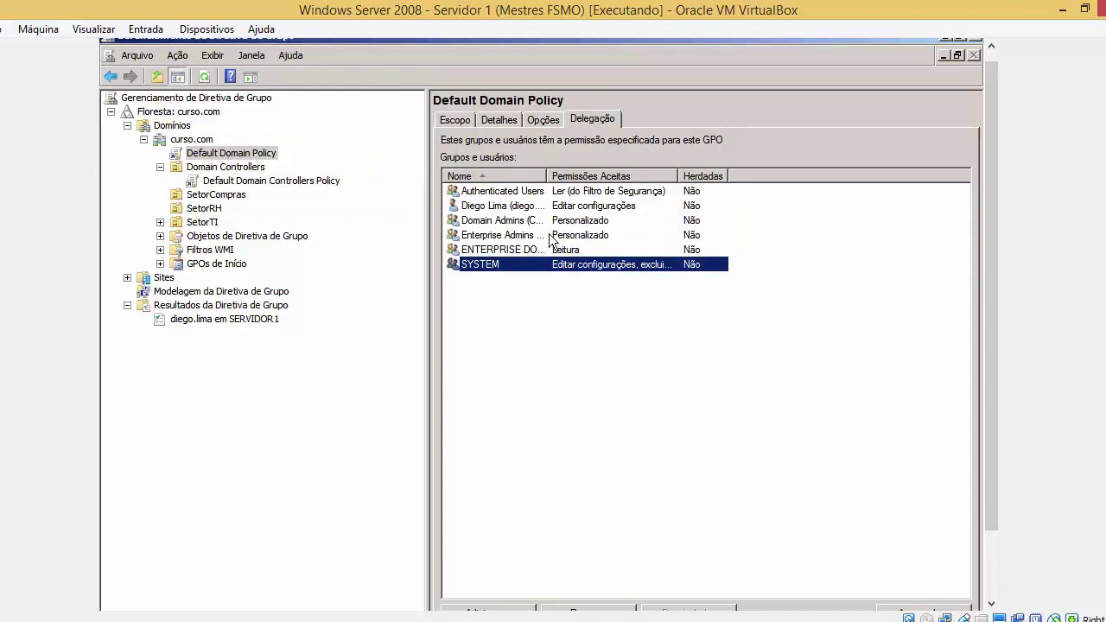
Inspect the user's Avançado permissions, toggling write, read and full control, then close without applying
{"action": "left_click", "coordinate": [538, 205]}
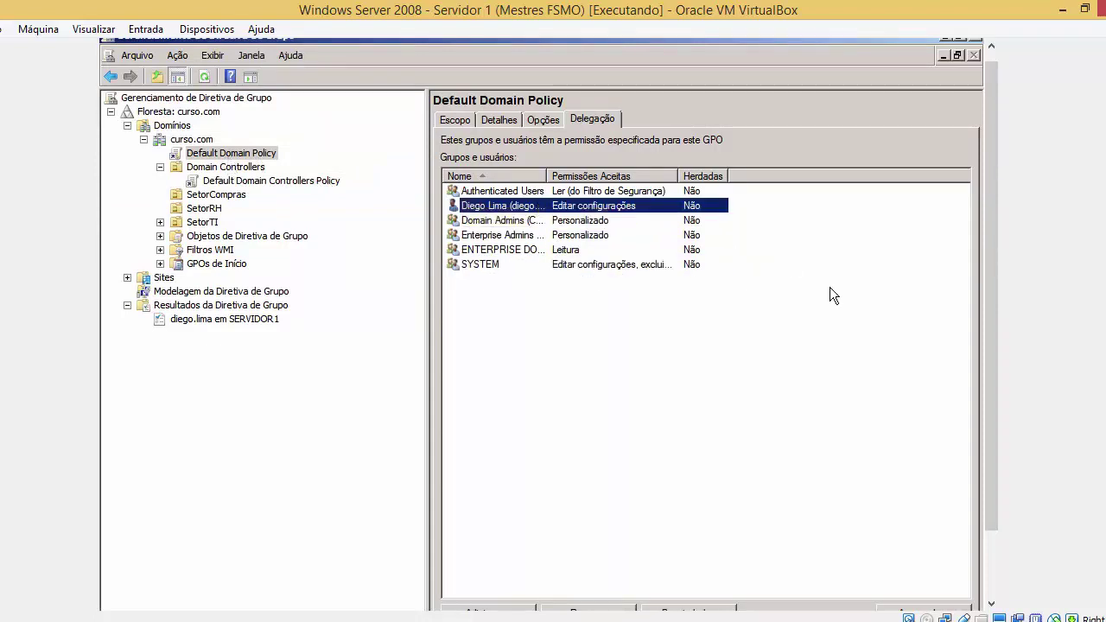
{"action": "left_click_drag", "start_coordinate": [990, 354], "coordinate": [991, 421]}
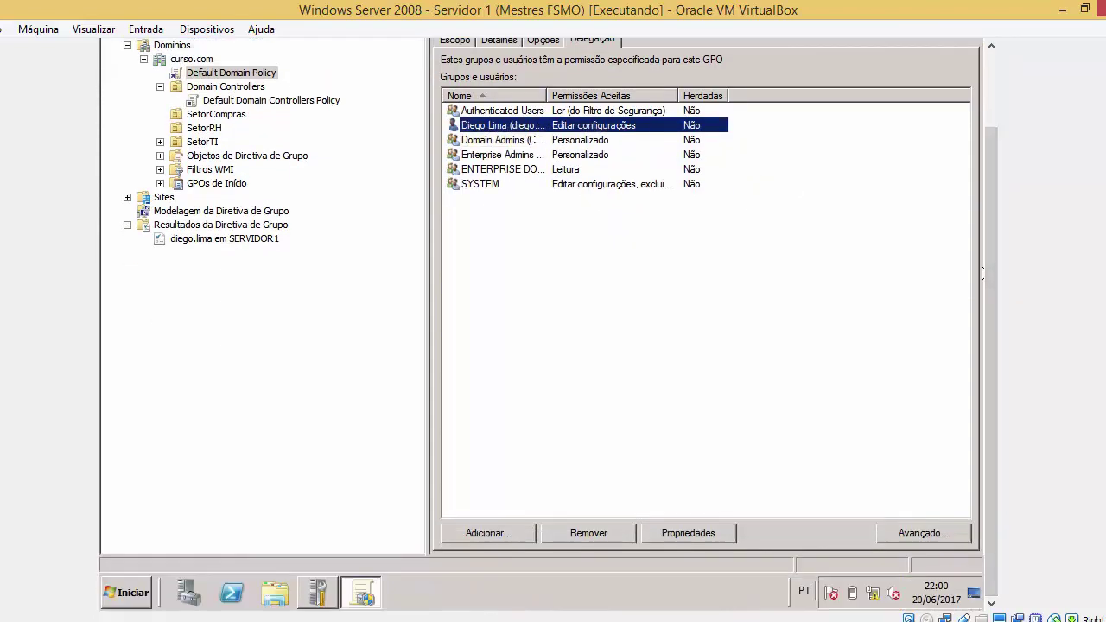
{"action": "left_click", "coordinate": [945, 553]}
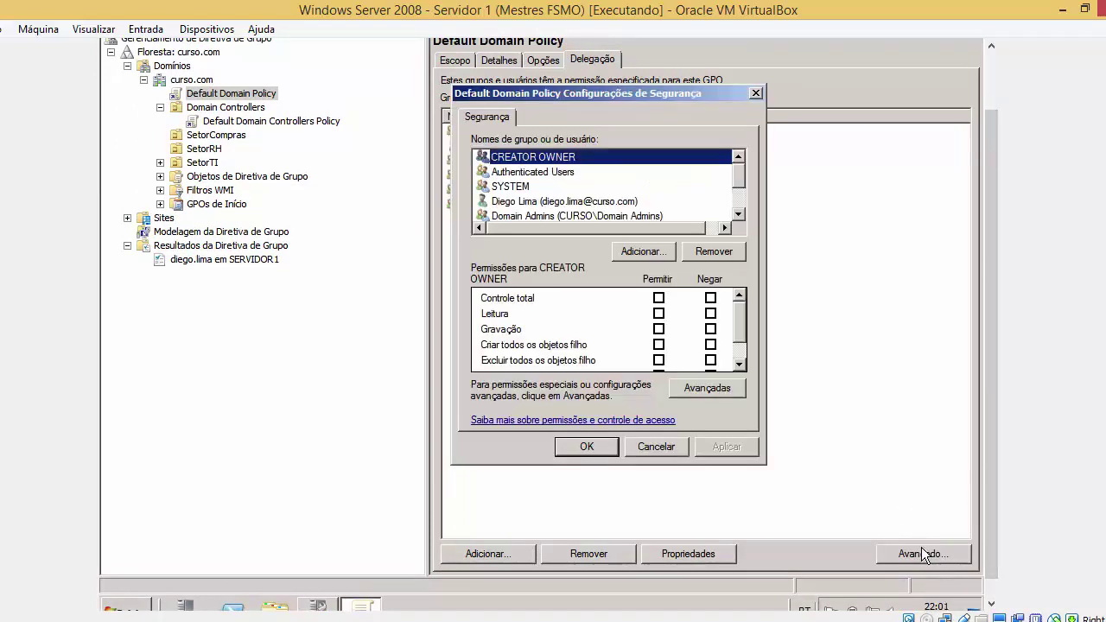
{"action": "left_click", "coordinate": [605, 201]}
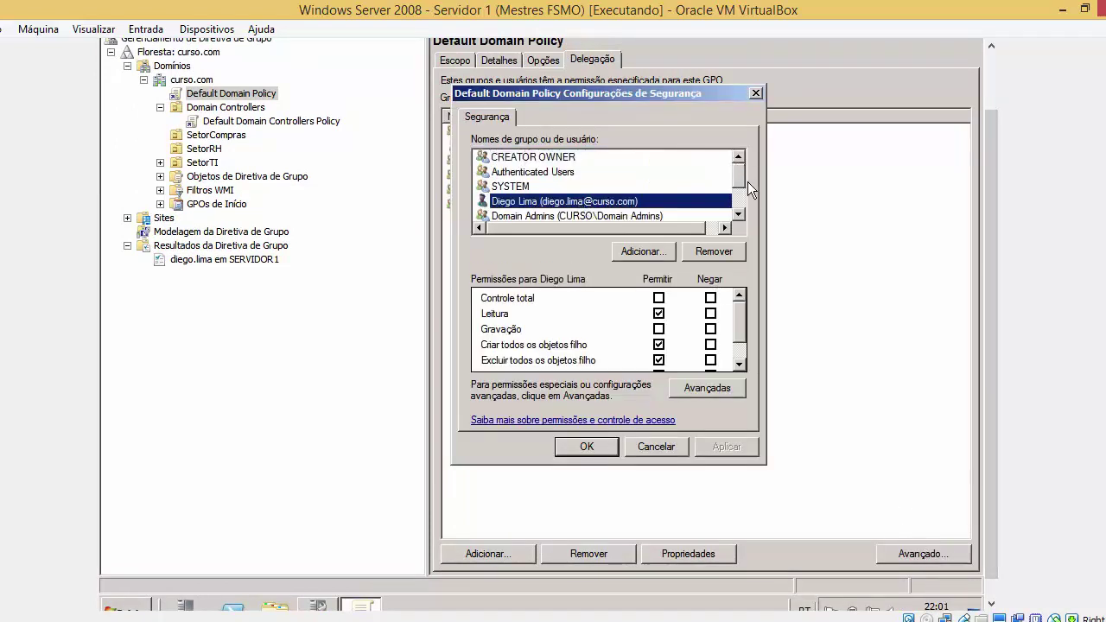
{"action": "left_click_drag", "start_coordinate": [744, 176], "coordinate": [745, 185]}
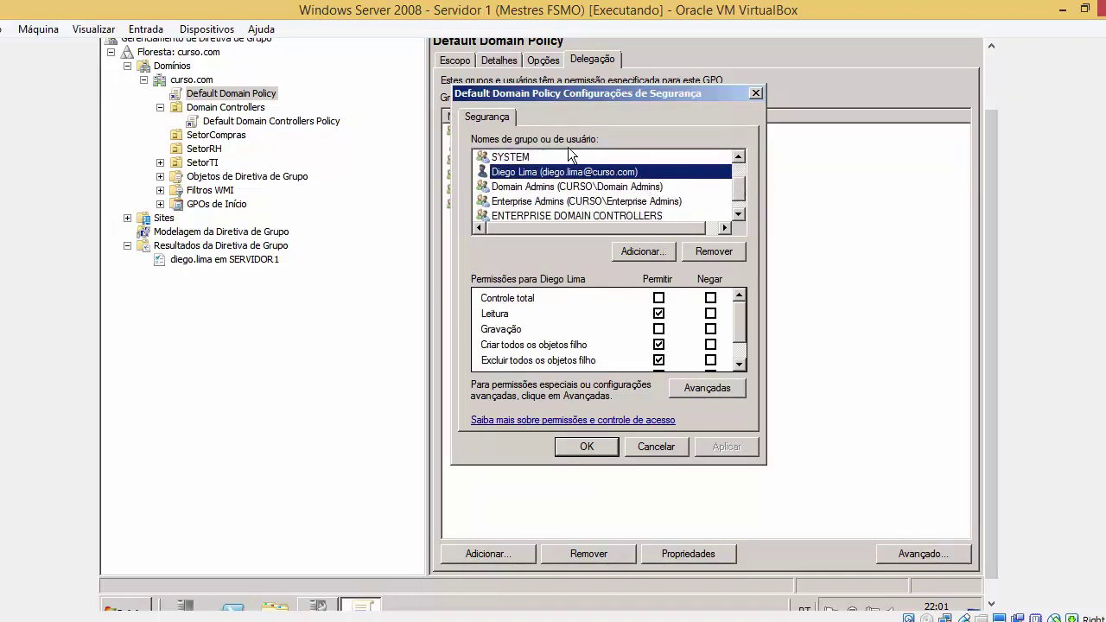
{"action": "left_click", "coordinate": [710, 329]}
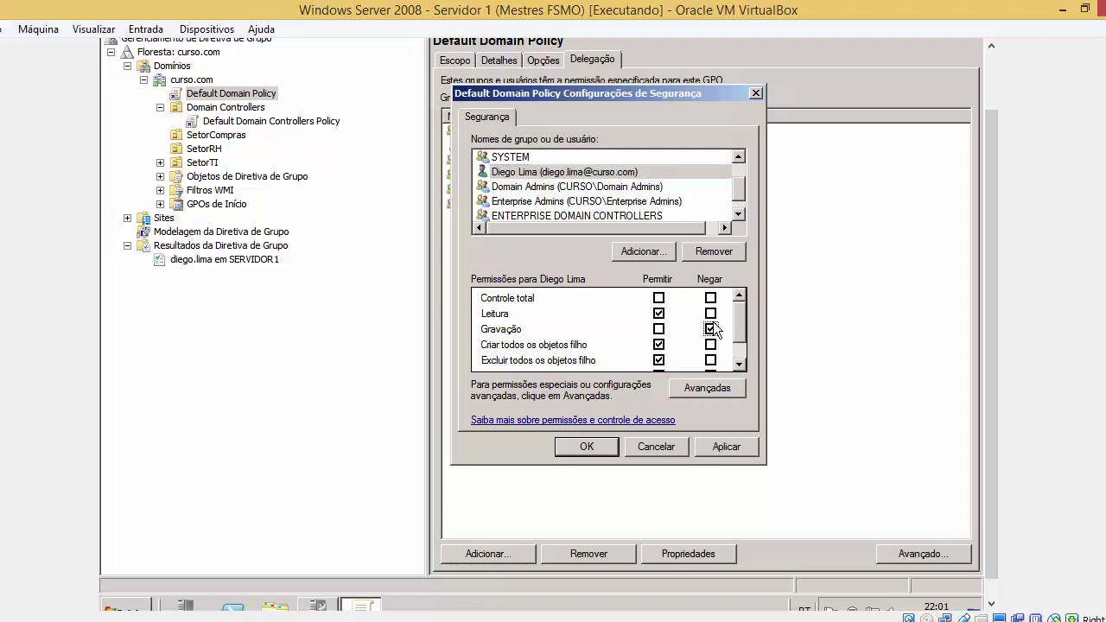
{"action": "left_click", "coordinate": [710, 314]}
{"action": "left_click", "coordinate": [659, 298]}
{"action": "left_click", "coordinate": [587, 446]}
Remove the user's delegation entry, confirm with OK, and view the policy's Detalhes tab
{"action": "left_click", "coordinate": [605, 147]}
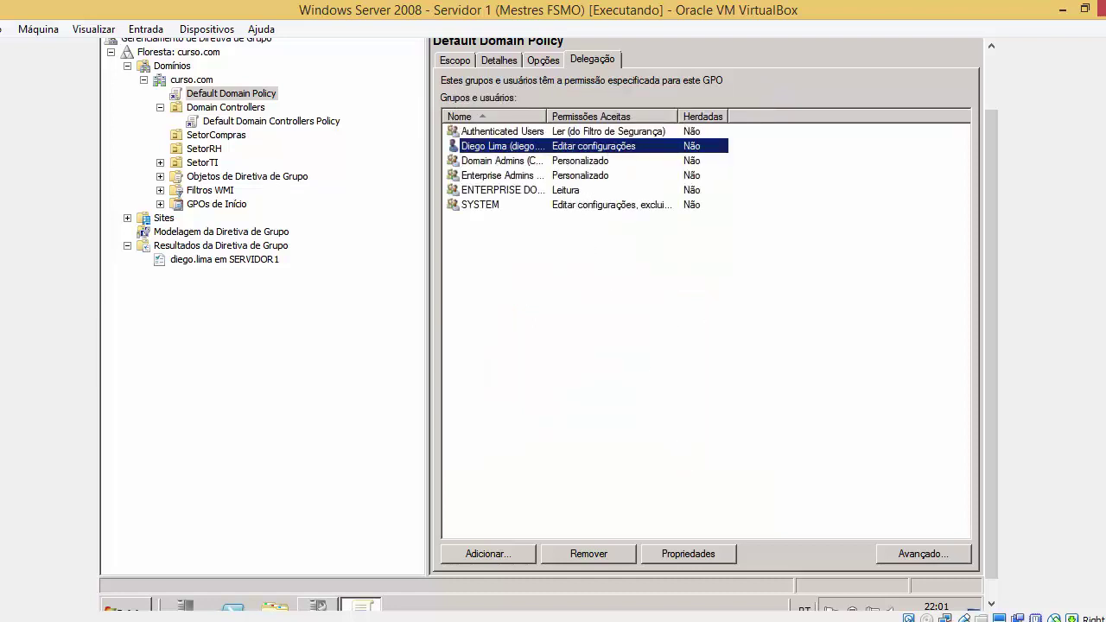
{"action": "left_click", "coordinate": [629, 552]}
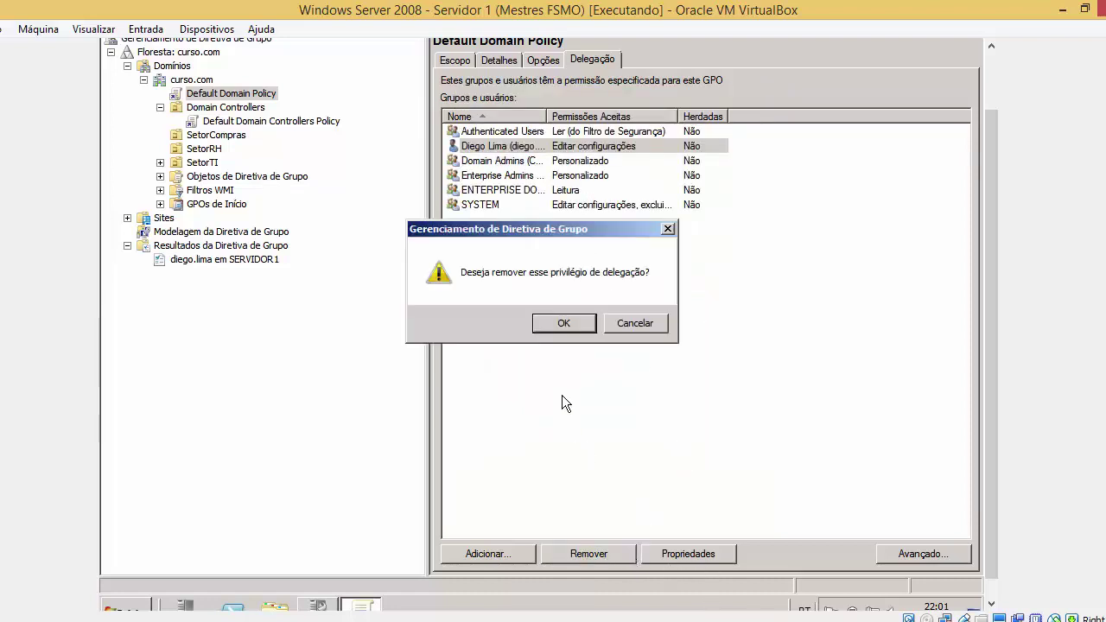
{"action": "left_click", "coordinate": [572, 327]}
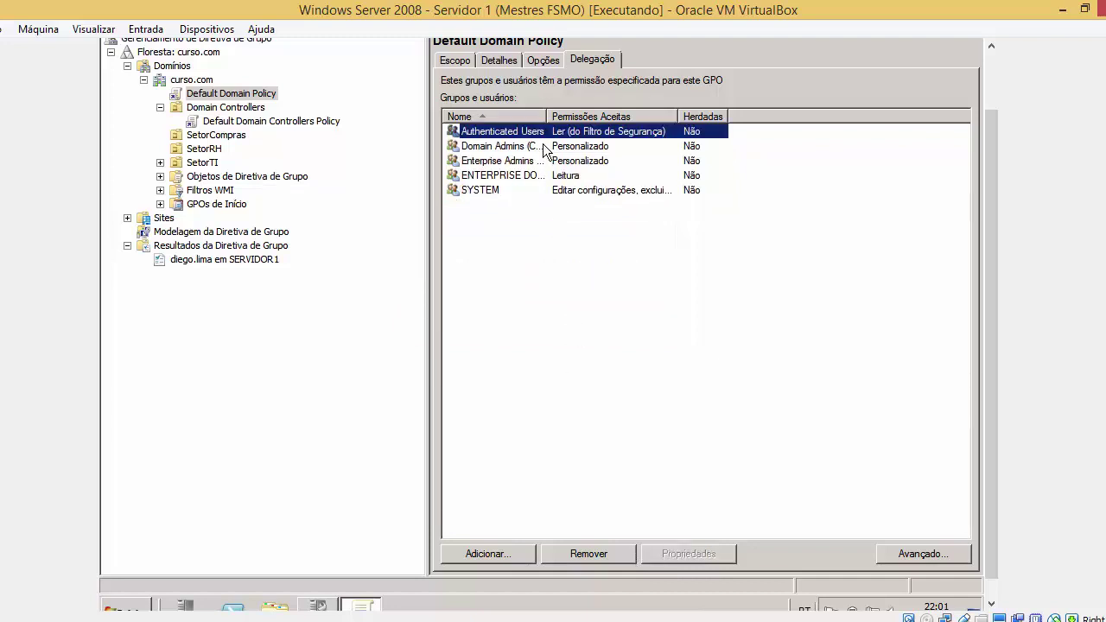
{"action": "left_click", "coordinate": [540, 59]}
{"action": "left_click", "coordinate": [499, 60]}
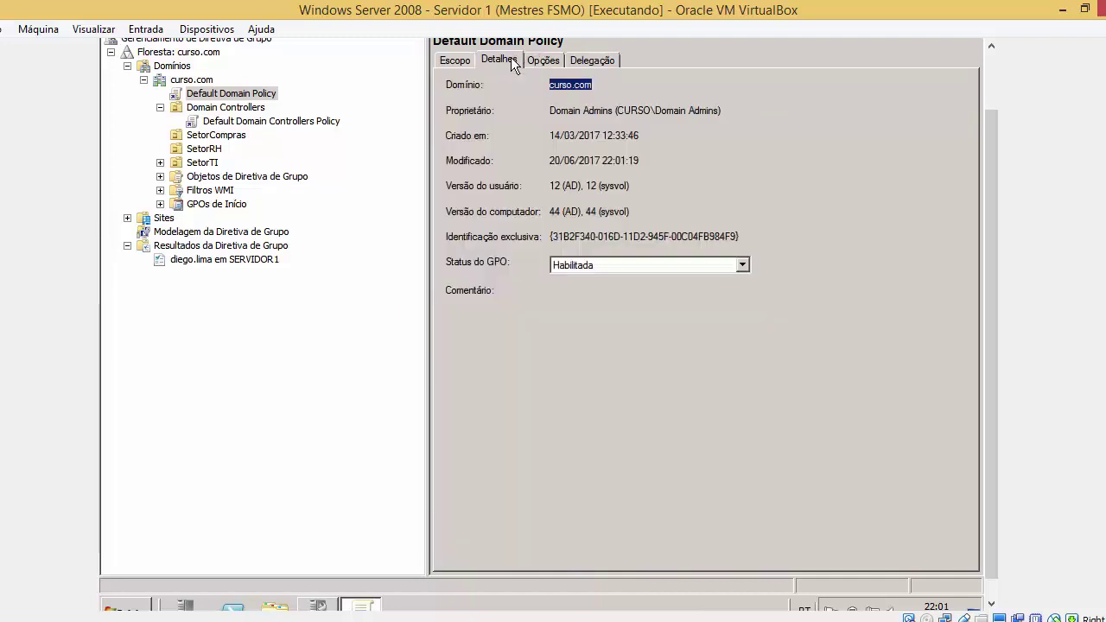
Check the policy's Escopo tab, then bring up the PowerPoint GPO commands slide
{"action": "left_click", "coordinate": [455, 59]}
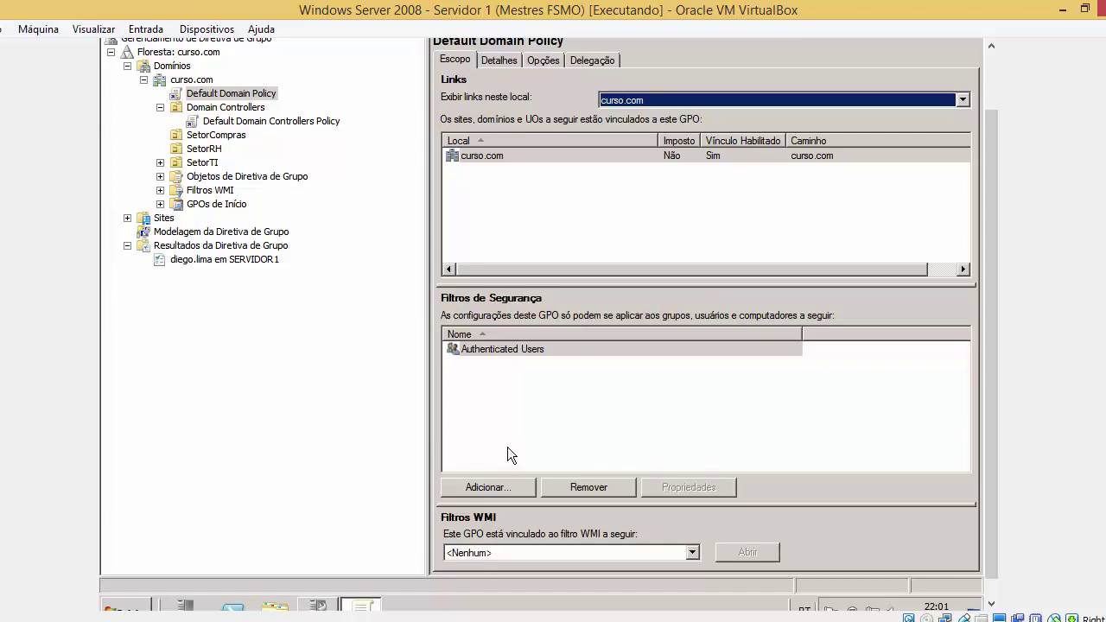
{"action": "left_click", "coordinate": [473, 620]}
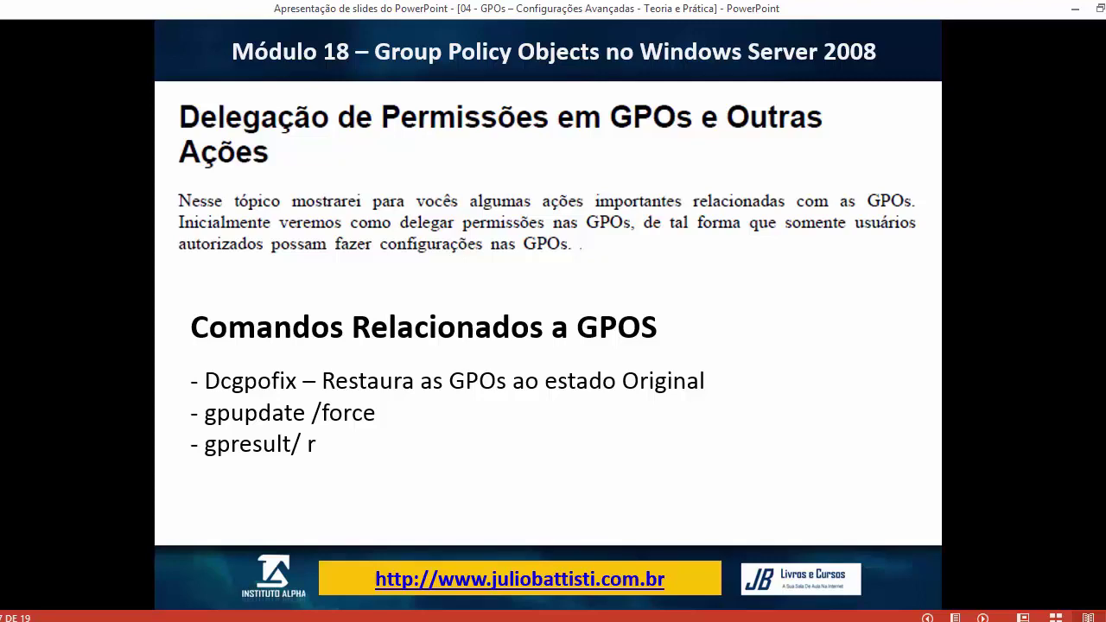
Advance to the Dcpofix slide, glance at the VM, then return to the slide
{"action": "key", "text": "Right"}
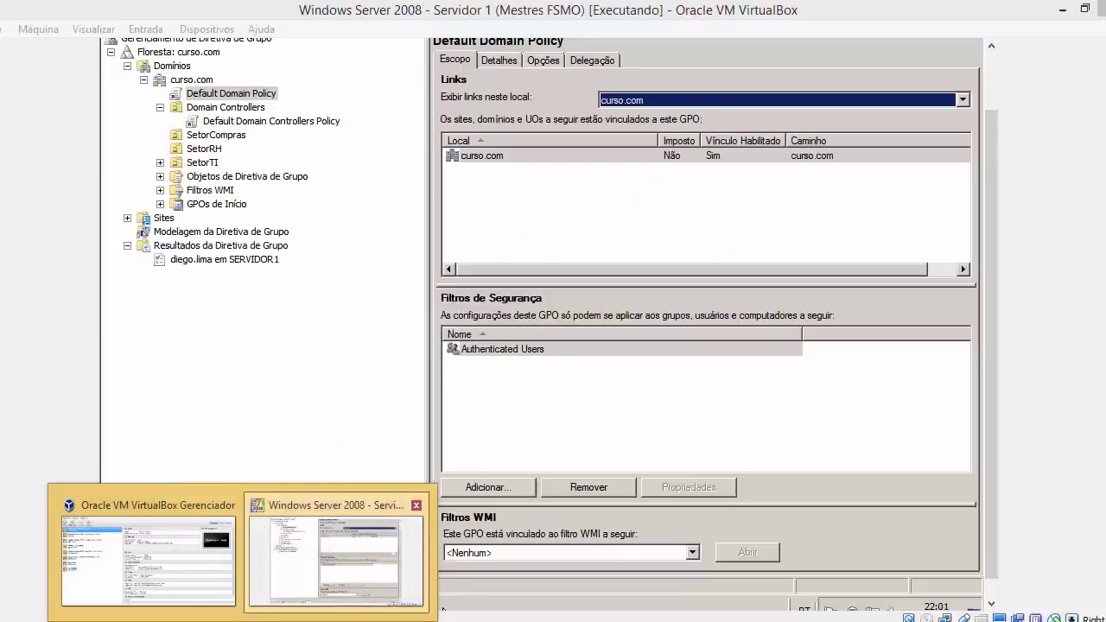
{"action": "left_click", "coordinate": [342, 588]}
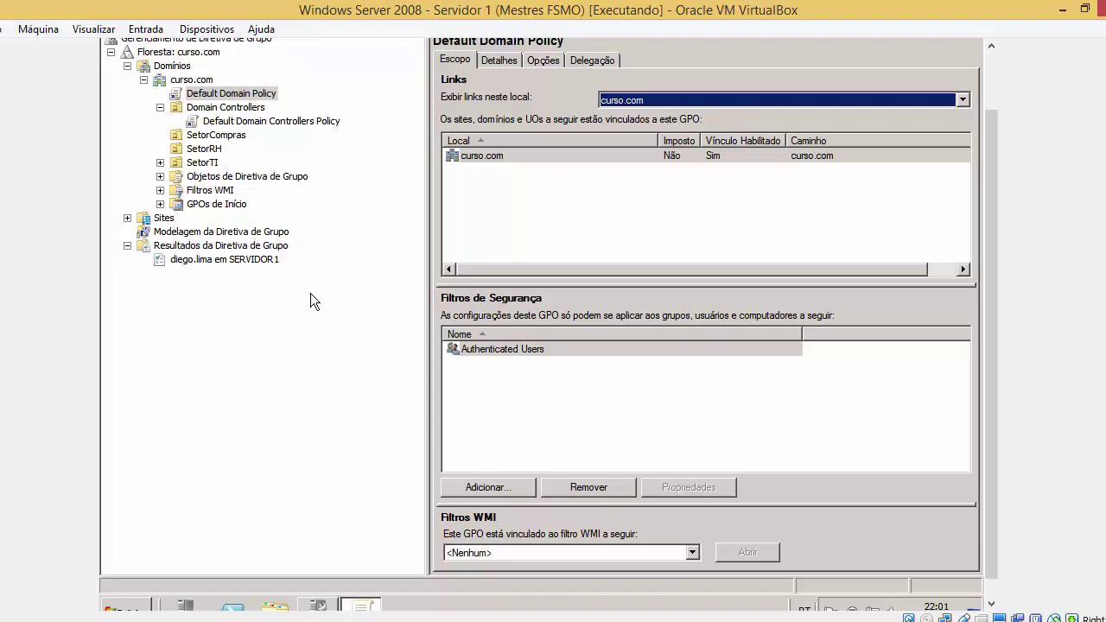
{"action": "key", "text": "alt+Tab"}
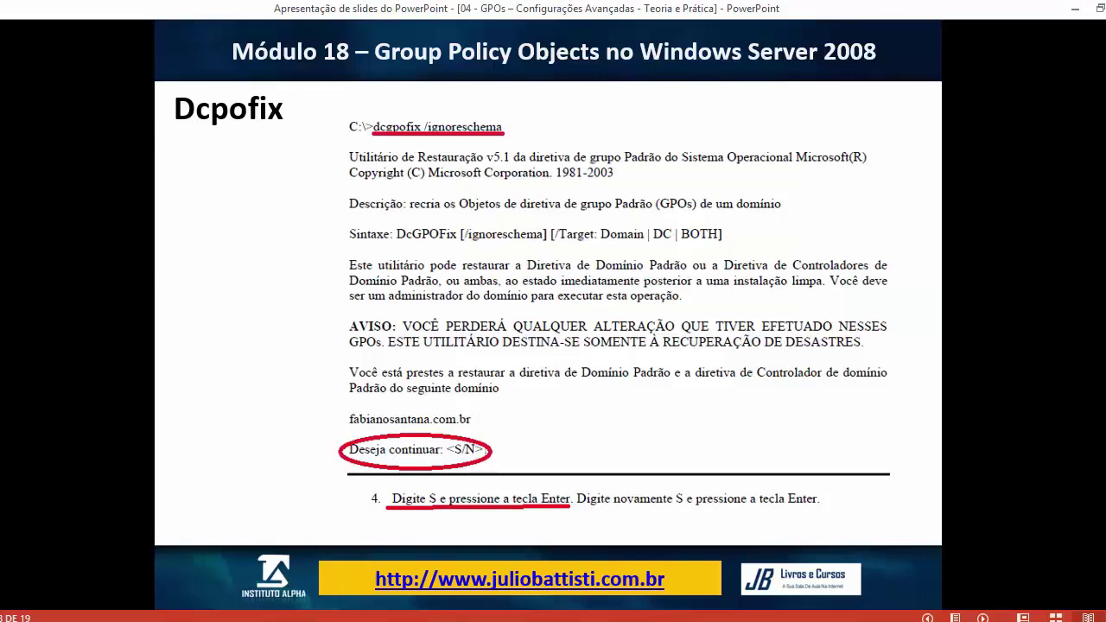
Launch Prompt de Comando as administrator in the VM, approving the elevation prompt
{"action": "mouse_move", "coordinate": [246, 615]}
{"action": "left_click", "coordinate": [293, 575]}
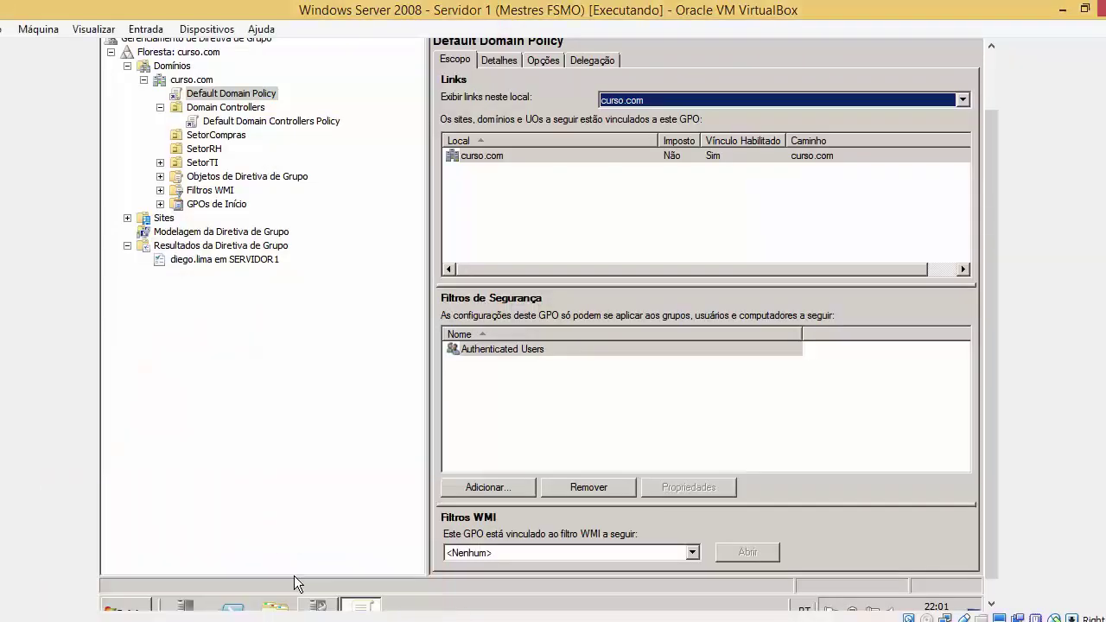
{"action": "left_click", "coordinate": [138, 605]}
{"action": "right_click", "coordinate": [188, 291]}
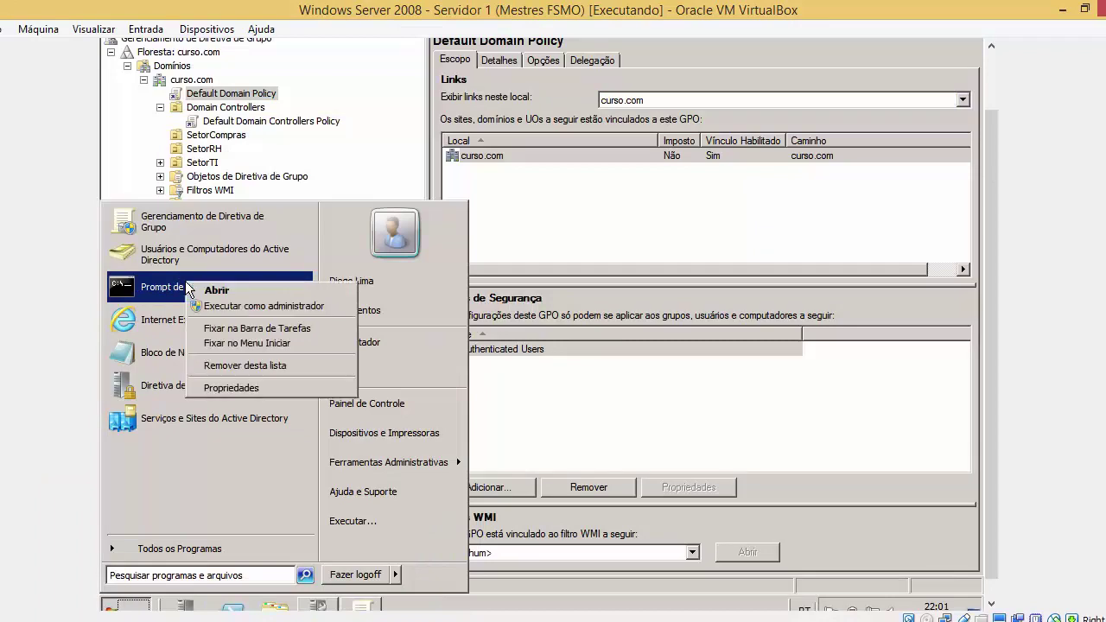
{"action": "left_click", "coordinate": [205, 301]}
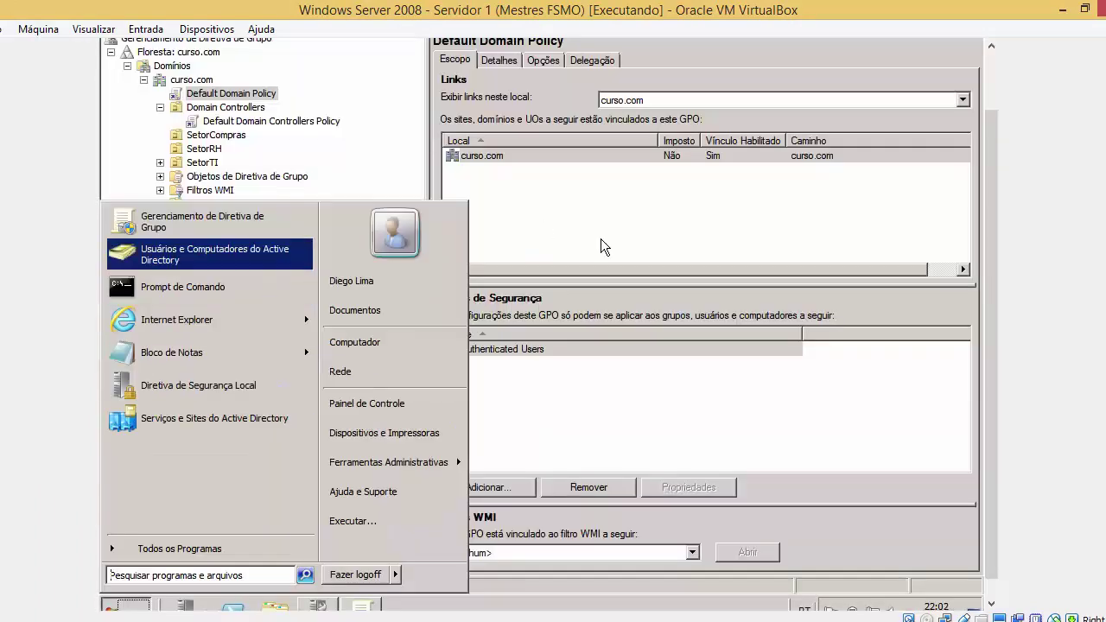
{"action": "left_click_drag", "start_coordinate": [991, 221], "coordinate": [990, 166]}
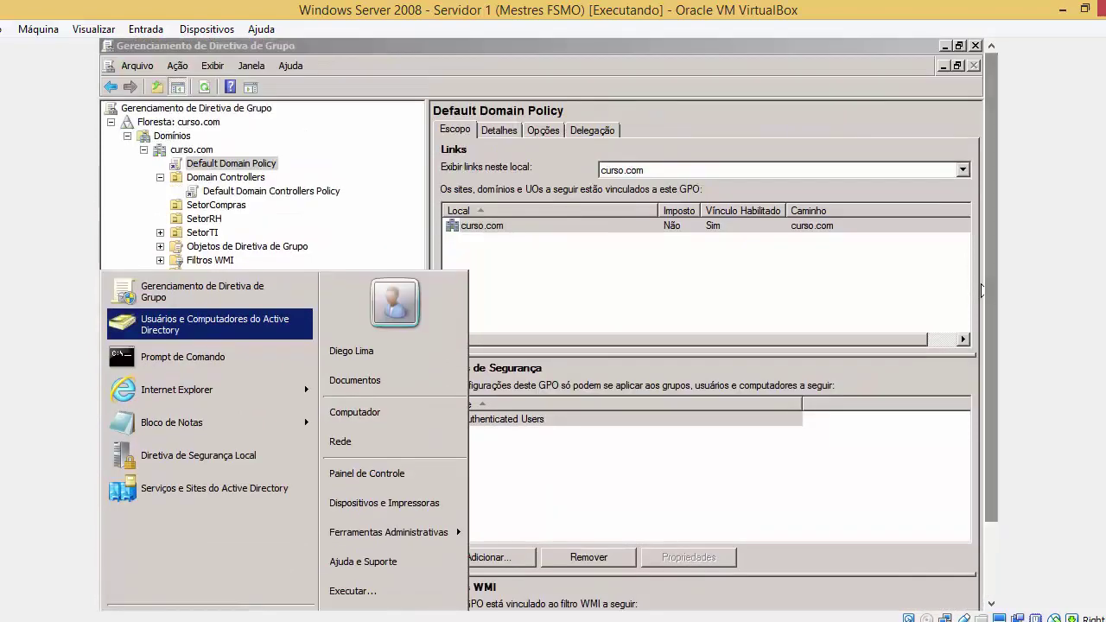
{"action": "left_click", "coordinate": [946, 49]}
{"action": "left_click", "coordinate": [946, 49]}
{"action": "left_click_drag", "start_coordinate": [983, 88], "coordinate": [955, 180]}
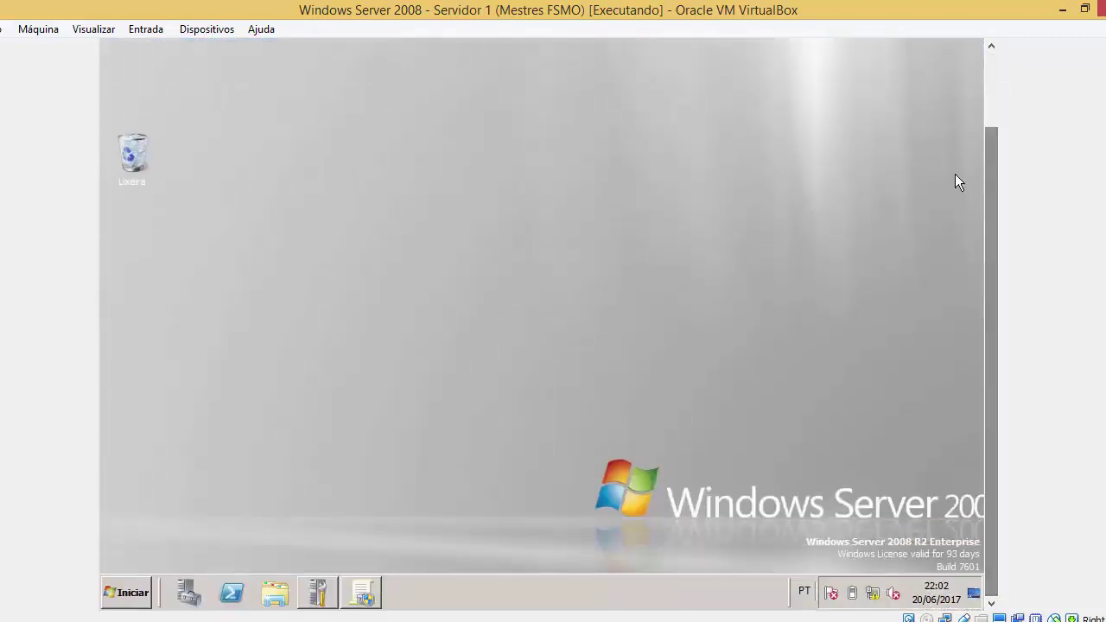
{"action": "left_click", "coordinate": [110, 603]}
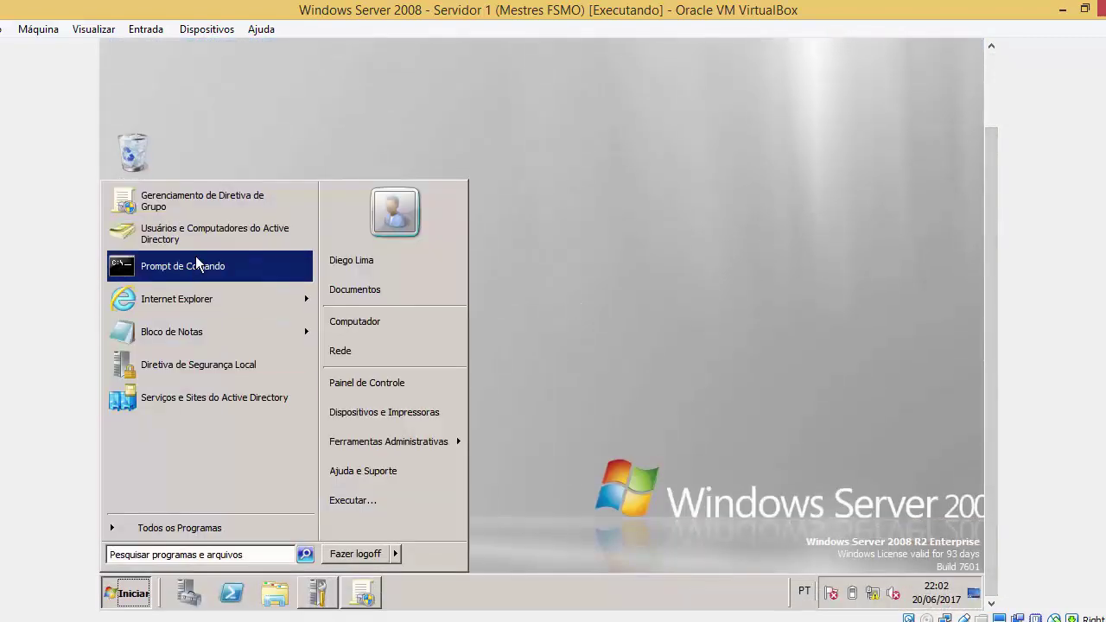
{"action": "right_click", "coordinate": [197, 263]}
{"action": "left_click", "coordinate": [211, 278]}
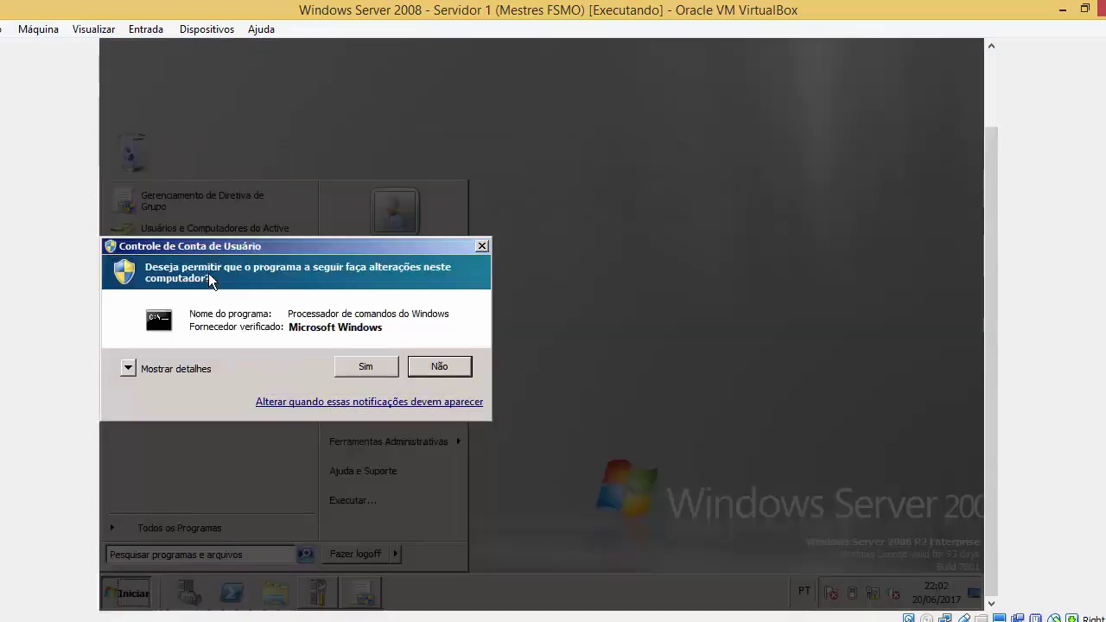
{"action": "left_click", "coordinate": [380, 368]}
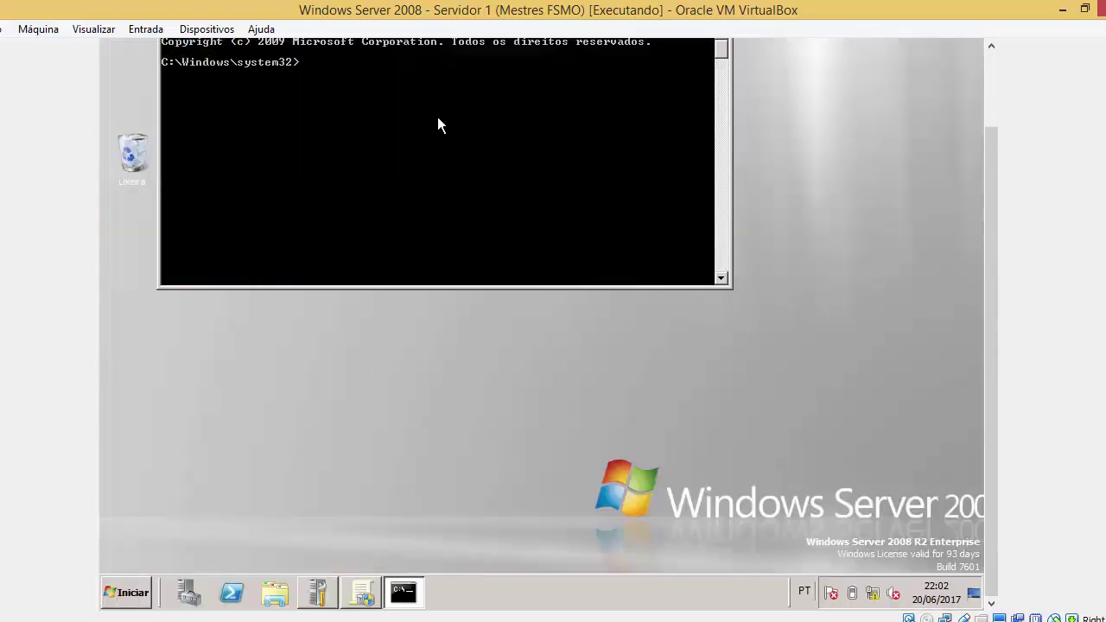
Run dcgpofix /ignoreschema and answer S to both restore confirmations
{"action": "type", "text": "dcgpofix"}
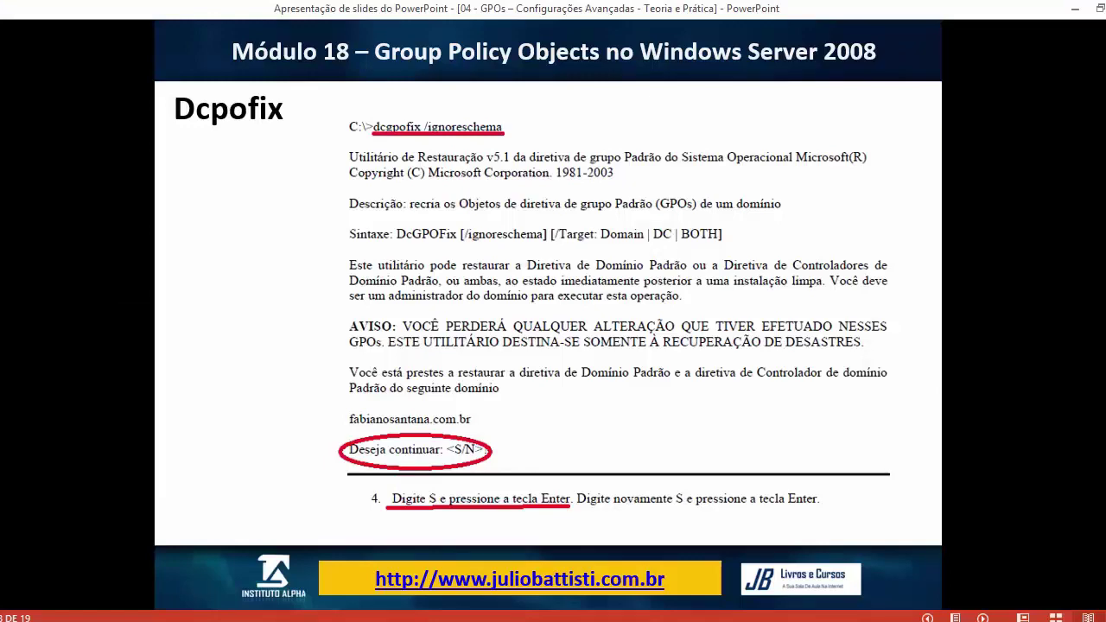
{"action": "left_click", "coordinate": [295, 548]}
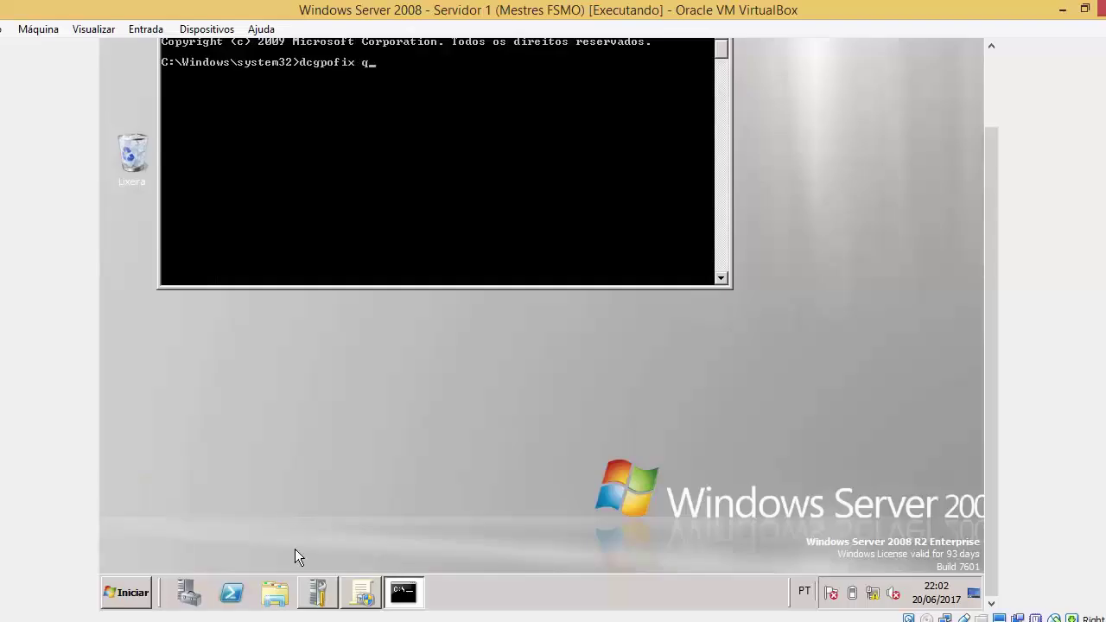
{"action": "type", "text": "/ignoreschema"}
{"action": "key", "text": "Return"}
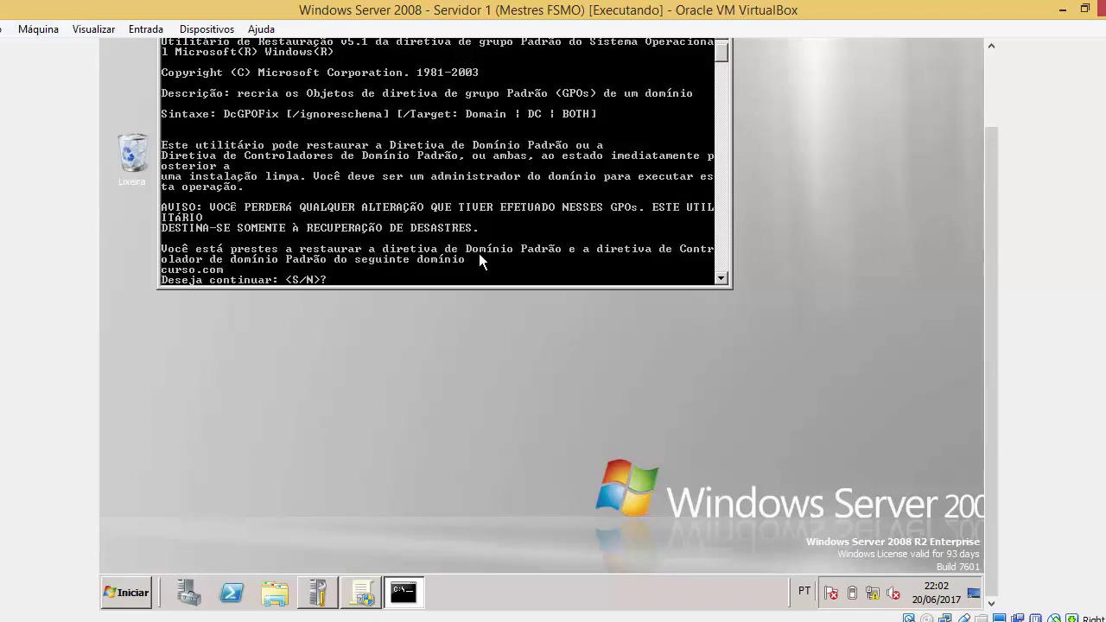
{"action": "type", "text": "S"}
{"action": "key", "text": "Return"}
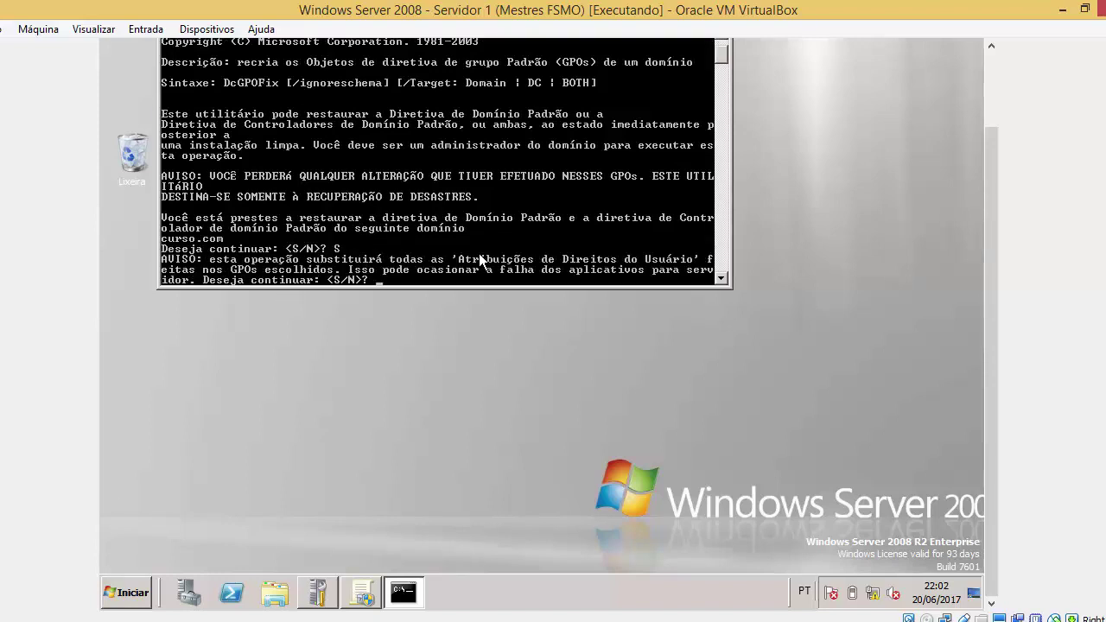
{"action": "type", "text": "S"}
{"action": "key", "text": "Return"}
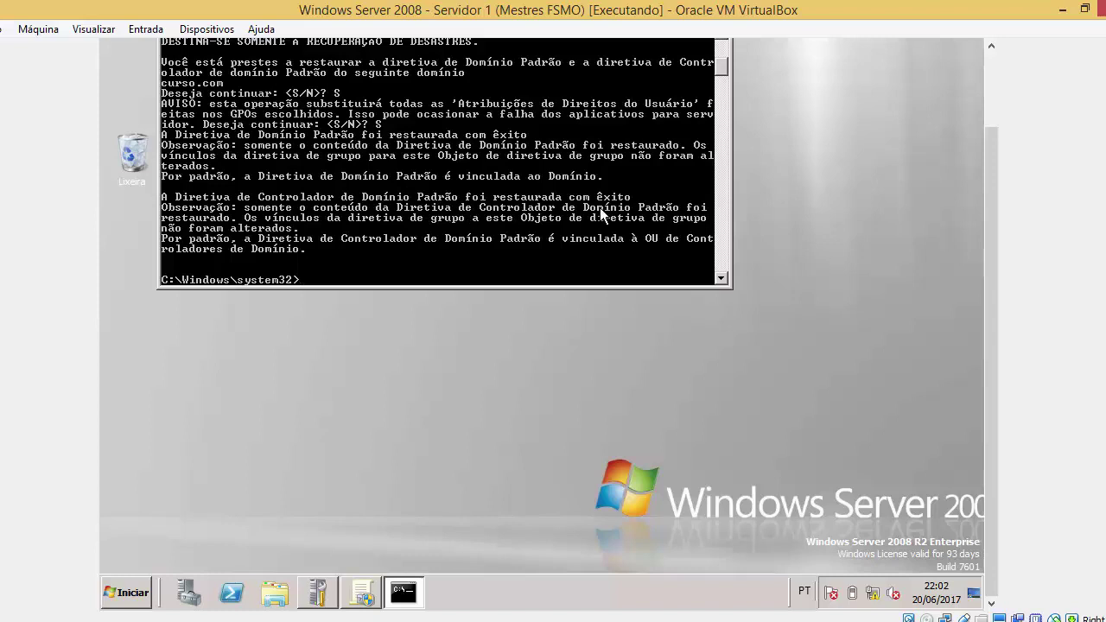
{"action": "left_click", "coordinate": [363, 596]}
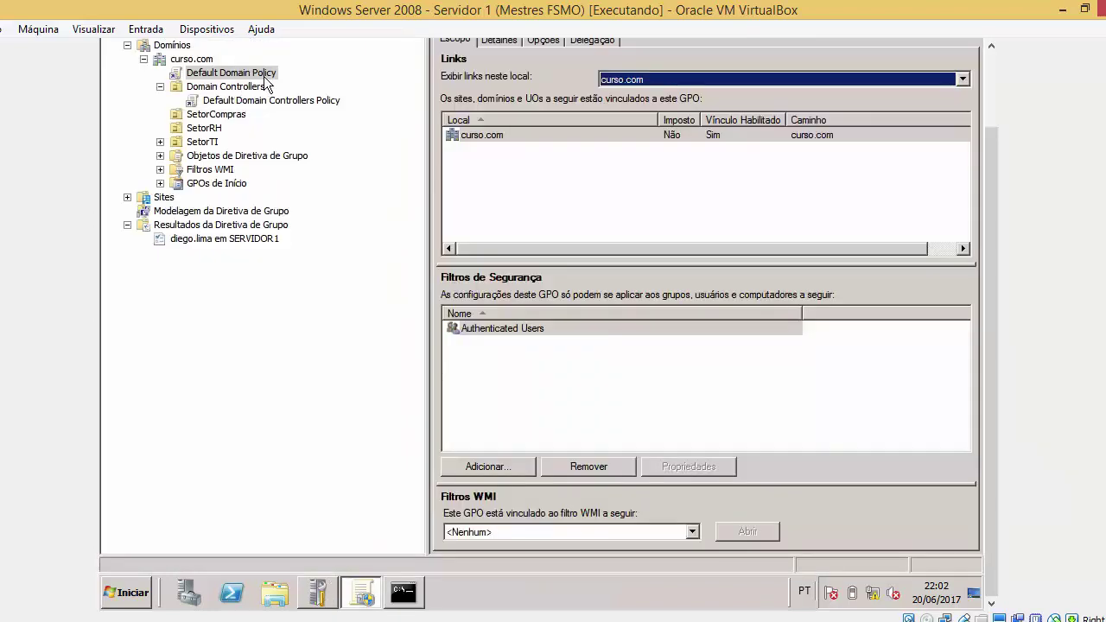
Select Default Domain Controllers Policy in GPMC and dismiss the GPO link notice
{"action": "left_click", "coordinate": [416, 585]}
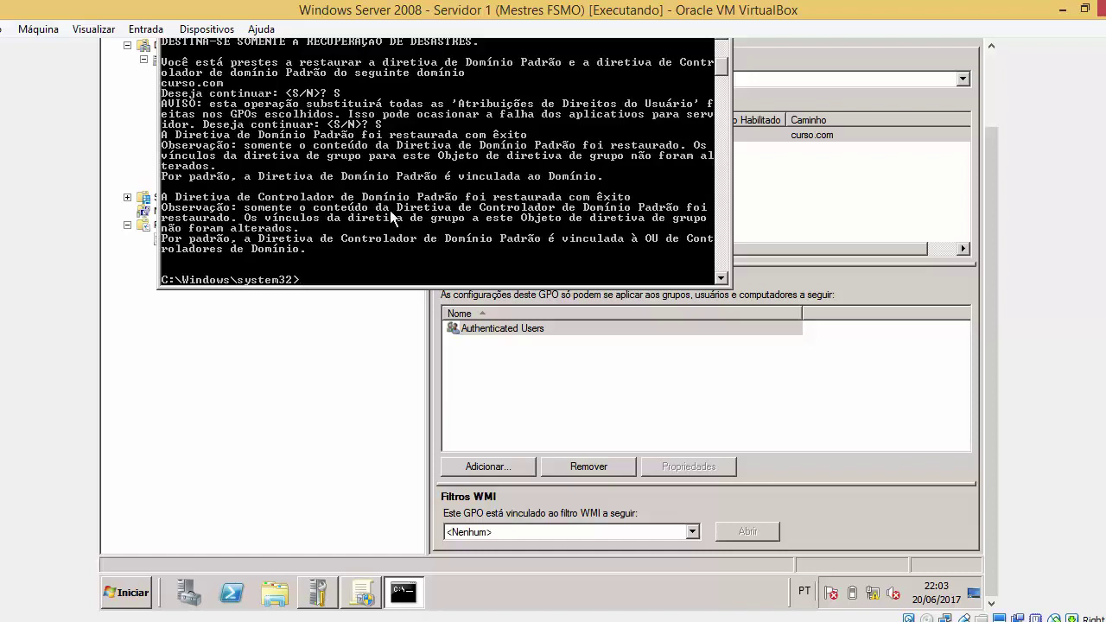
{"action": "left_click", "coordinate": [339, 357]}
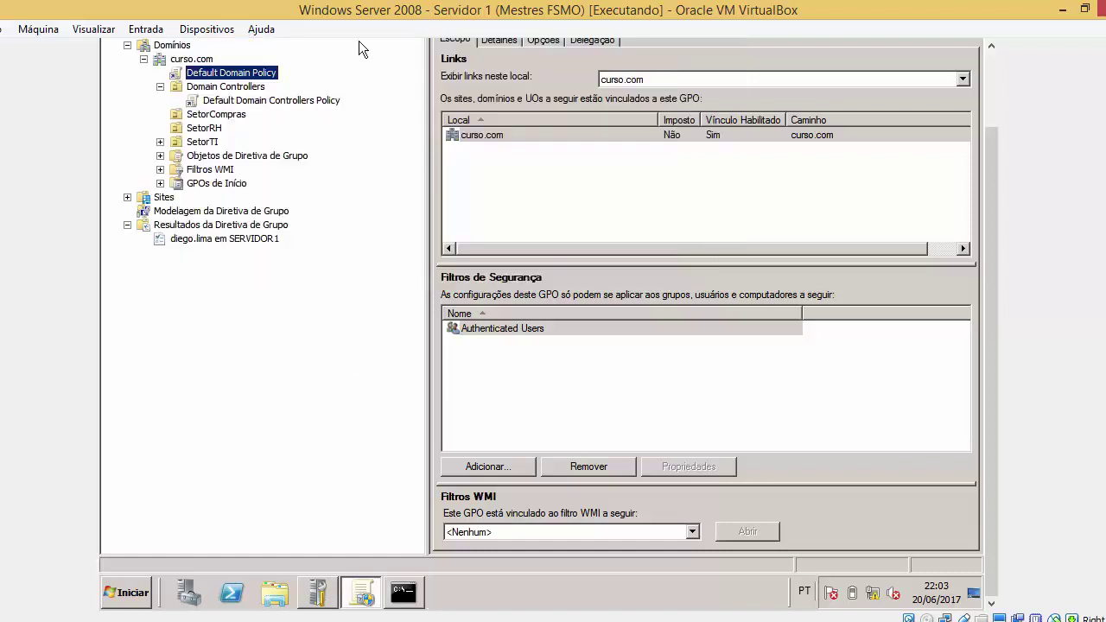
{"action": "left_click", "coordinate": [292, 100]}
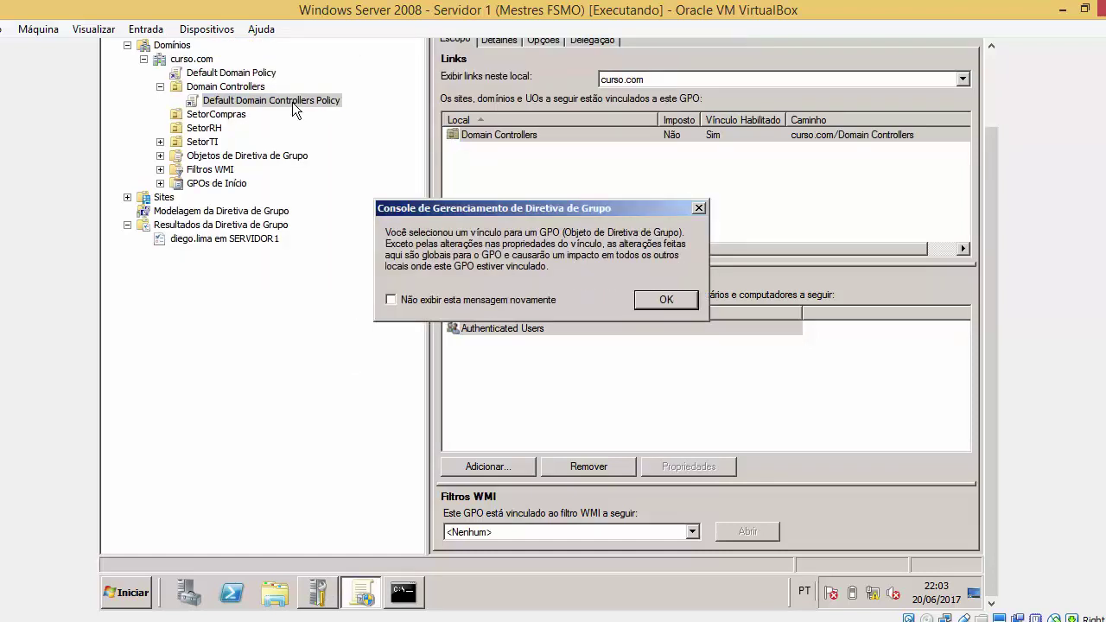
{"action": "left_click", "coordinate": [677, 301]}
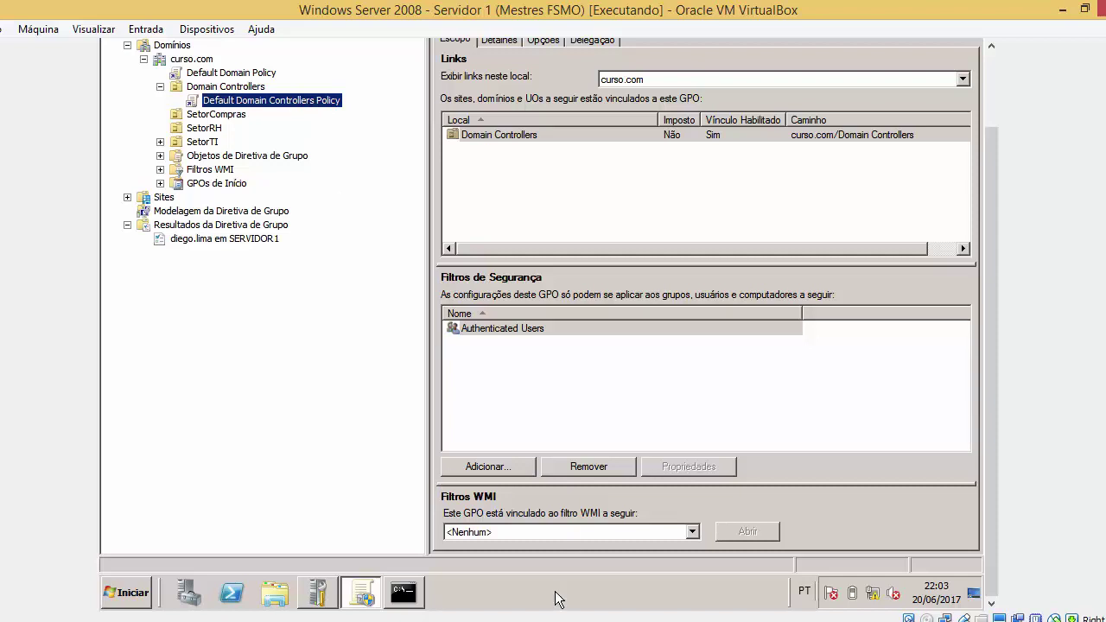
Review the GPO commands slide in PowerPoint, then return to the Windows Server VM
{"action": "key", "text": "alt+Tab"}
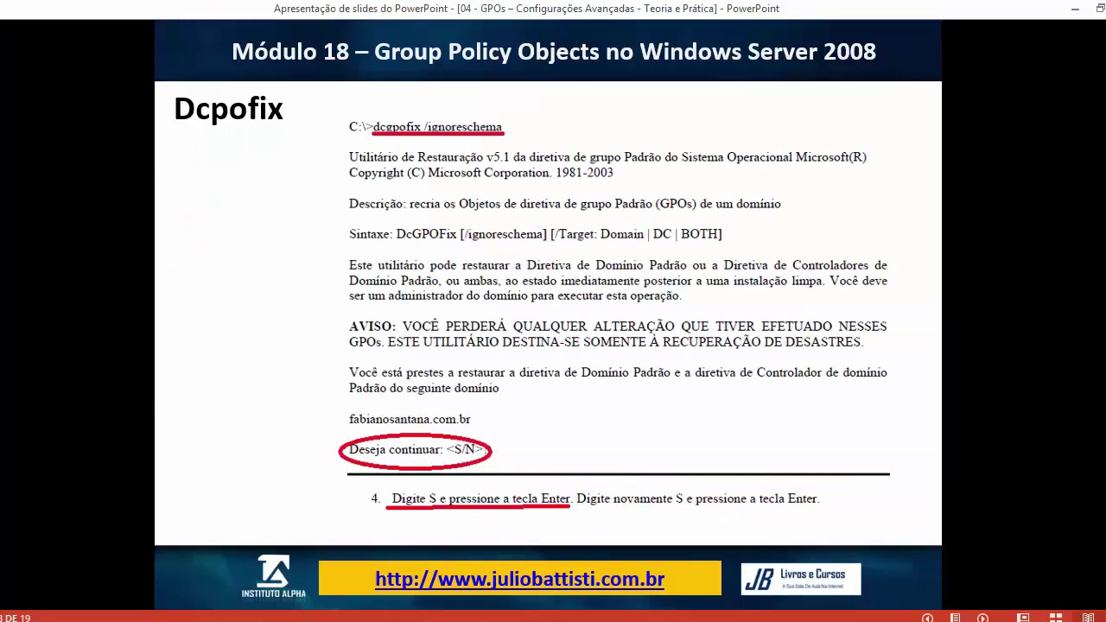
{"action": "key", "text": "Left"}
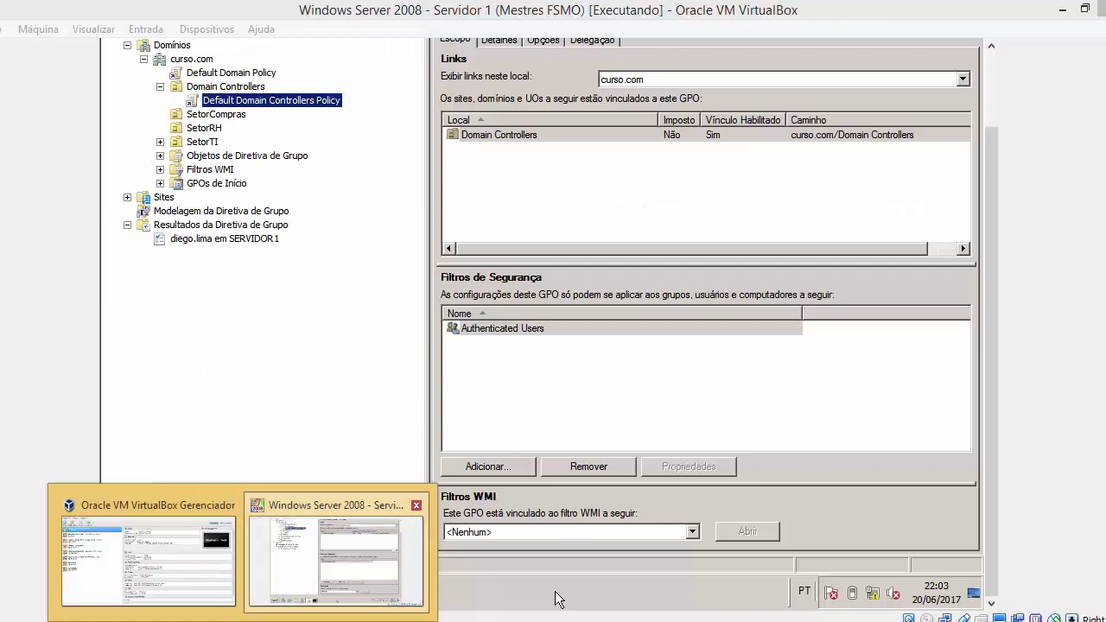
{"action": "left_click", "coordinate": [317, 563]}
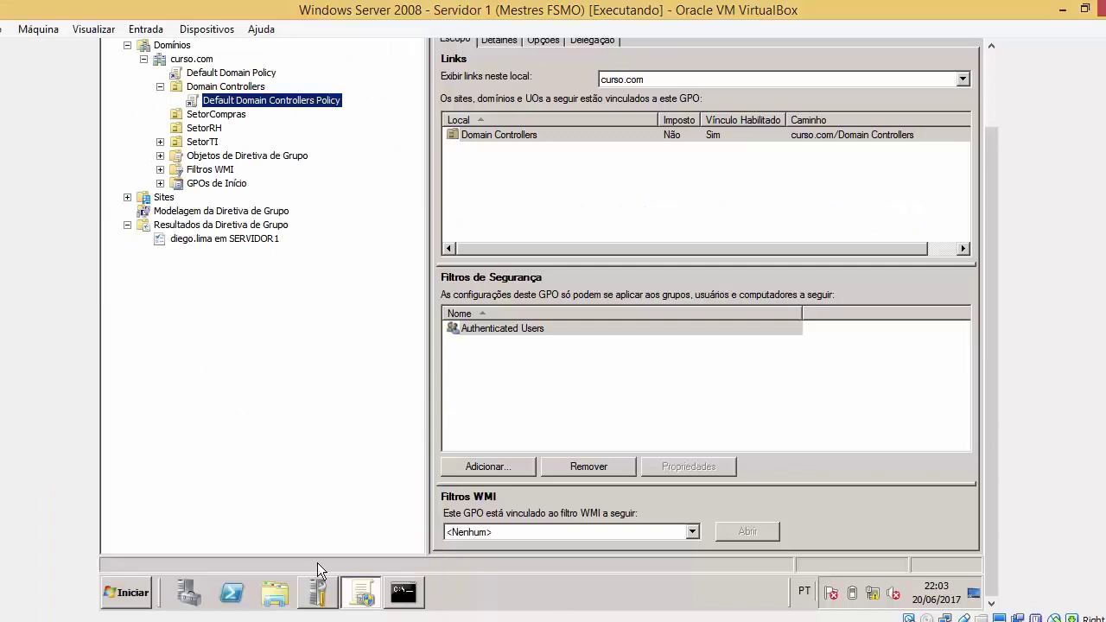
Run gpupdate /force in the Command Prompt to refresh all Group Policy settings
{"action": "left_click", "coordinate": [402, 589]}
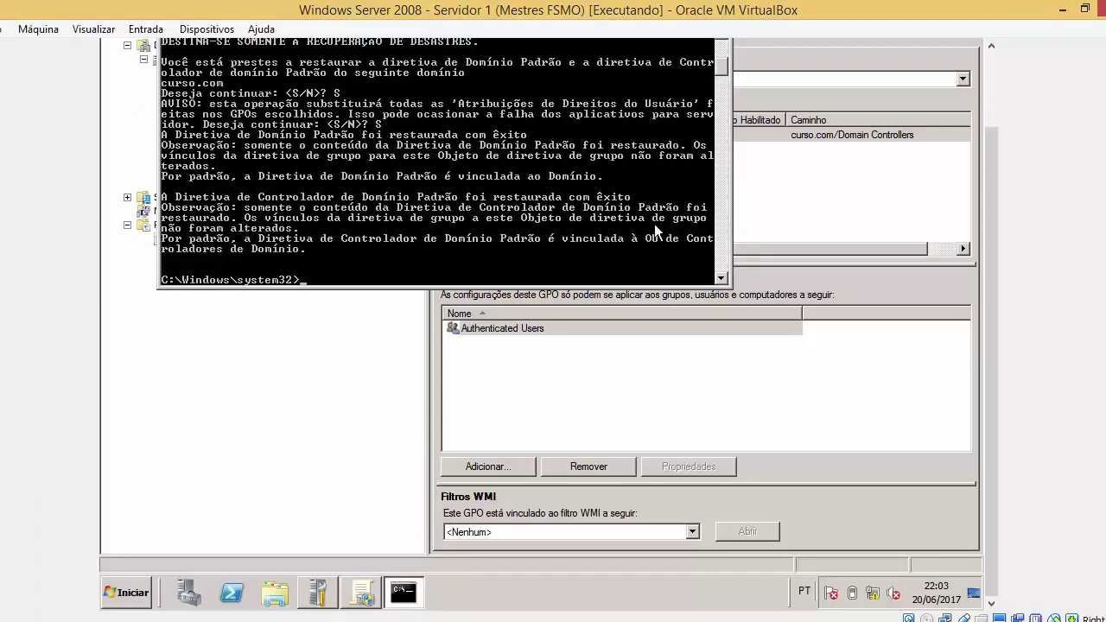
{"action": "type", "text": "gpupdate /force"}
{"action": "key", "text": "BackSpace"}
{"action": "key", "text": "BackSpace"}
{"action": "key", "text": "BackSpace"}
{"action": "key", "text": "BackSpace"}
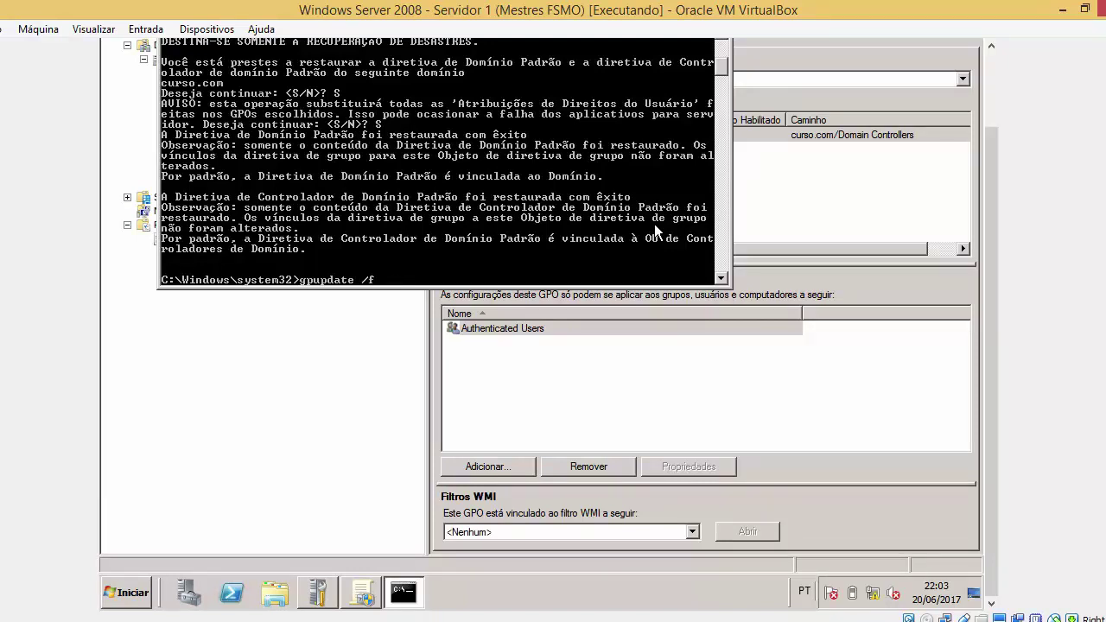
{"action": "type", "text": "orce"}
{"action": "key", "text": "Return"}
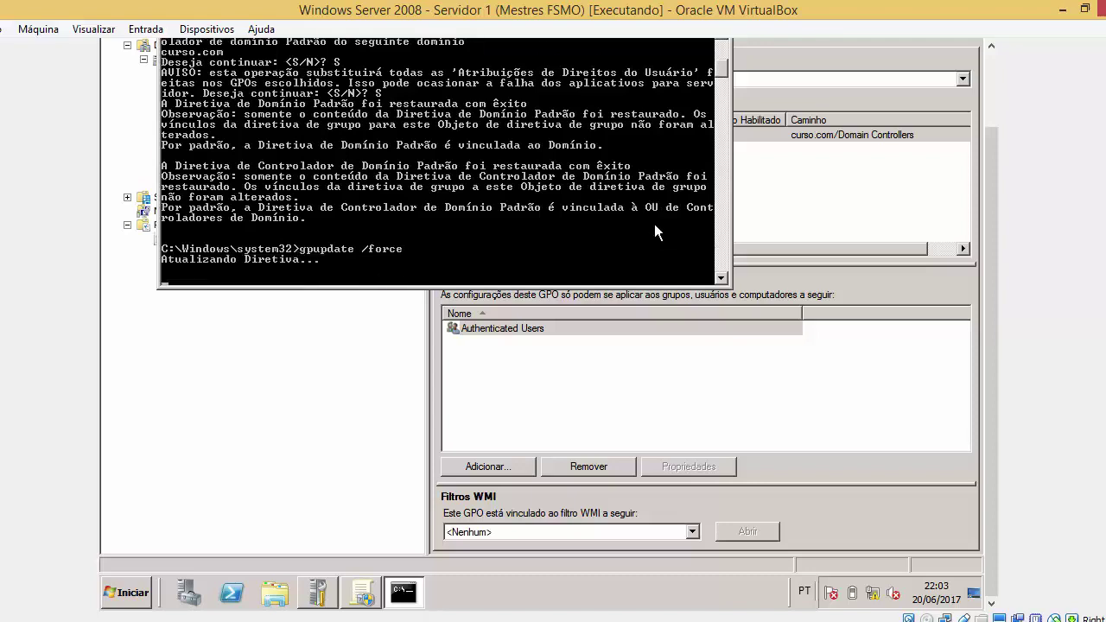
Move the console aside to reveal the policy tree, then accept the logoff prompt
{"action": "left_click_drag", "start_coordinate": [991, 147], "coordinate": [991, 67]}
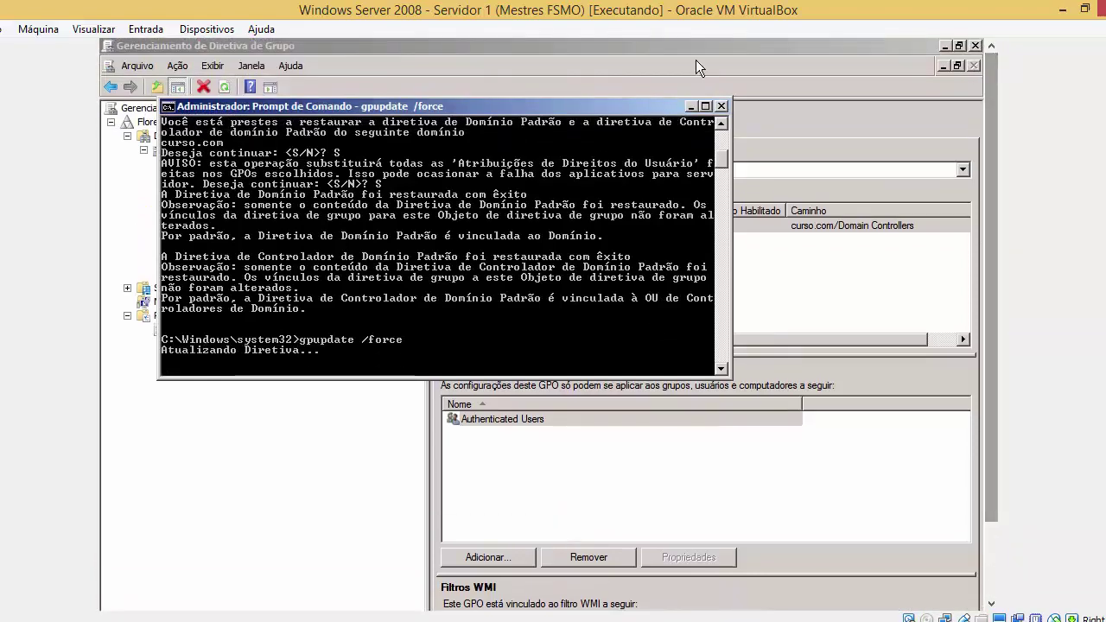
{"action": "left_click_drag", "start_coordinate": [646, 108], "coordinate": [899, 89]}
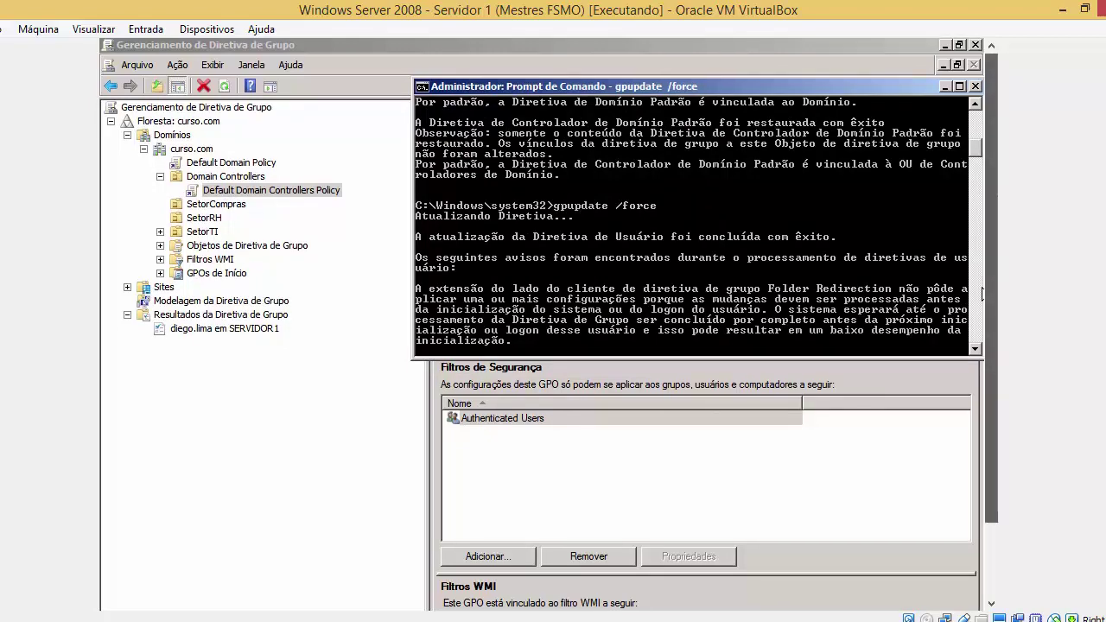
{"action": "key", "text": "super"}
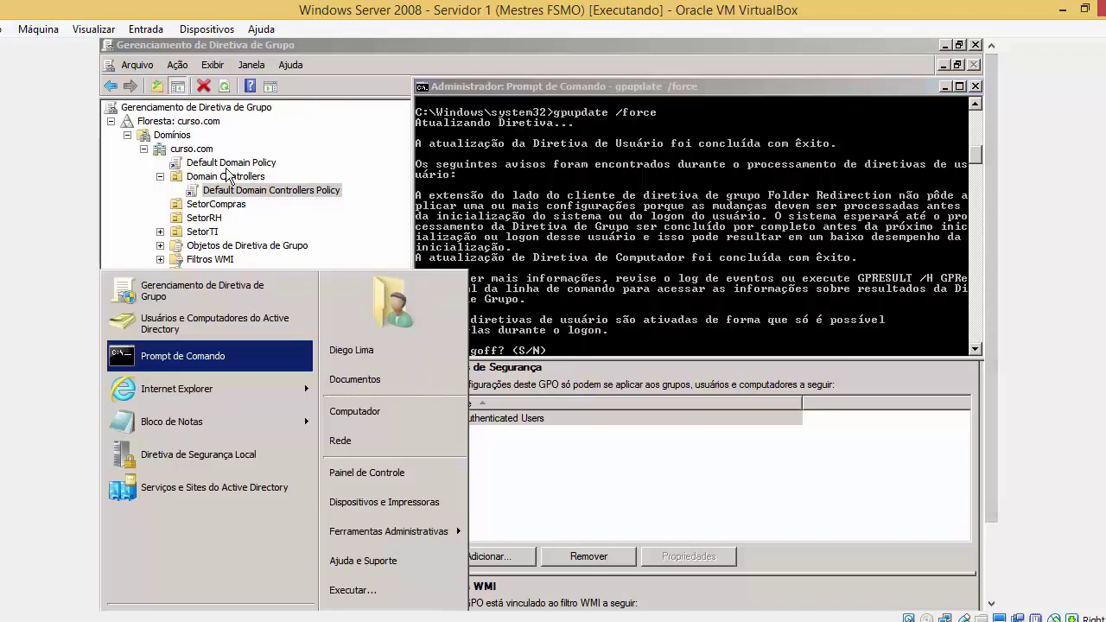
{"action": "key", "text": "Escape"}
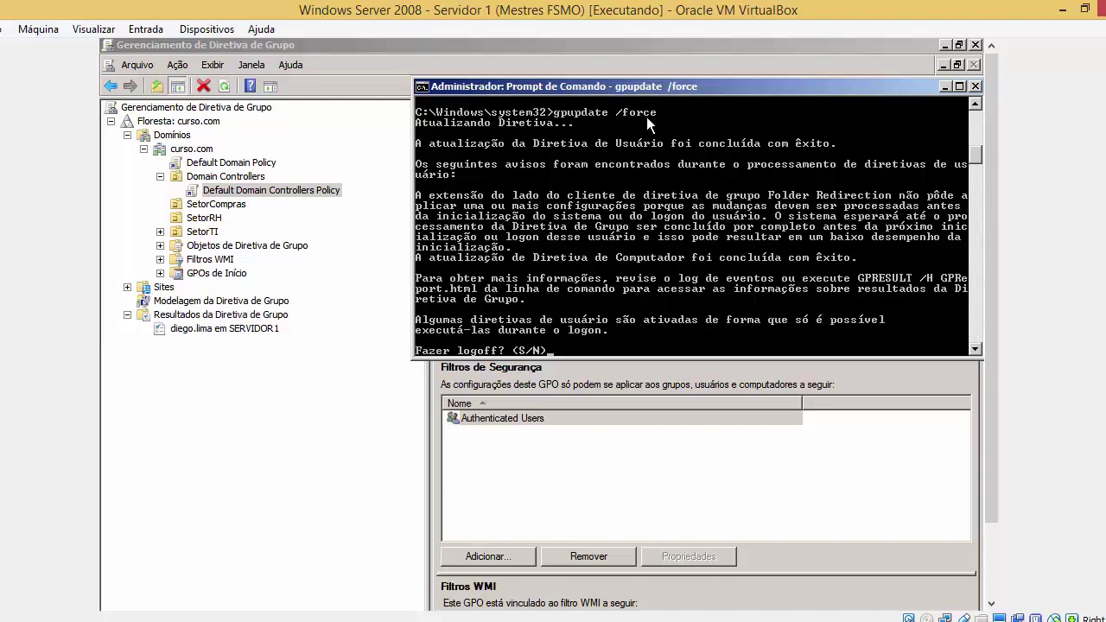
{"action": "key", "text": "super"}
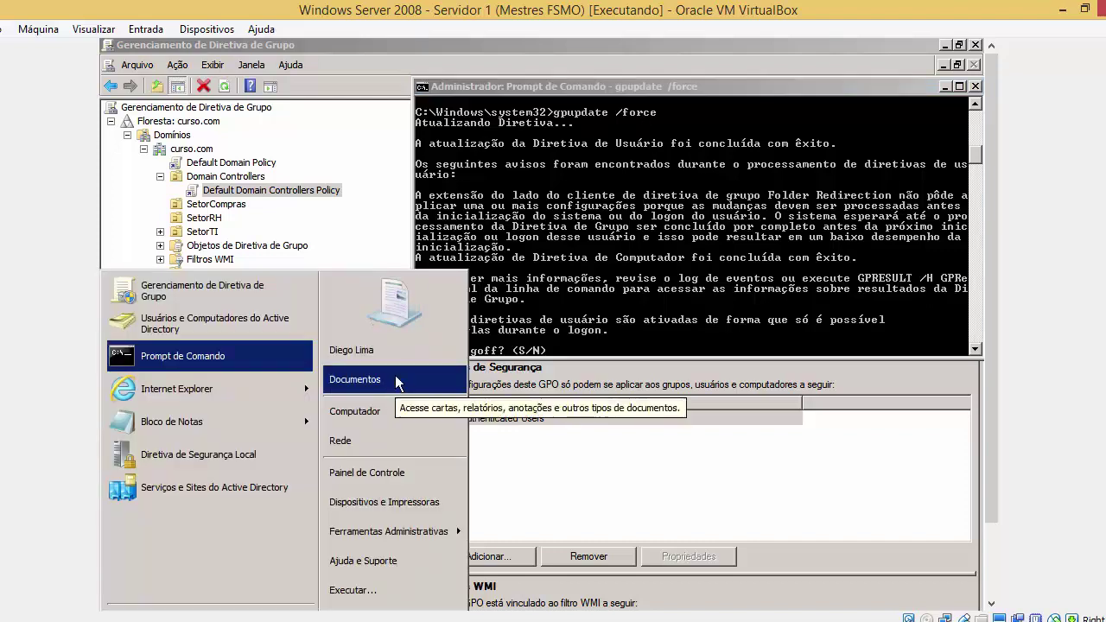
{"action": "left_click", "coordinate": [577, 354]}
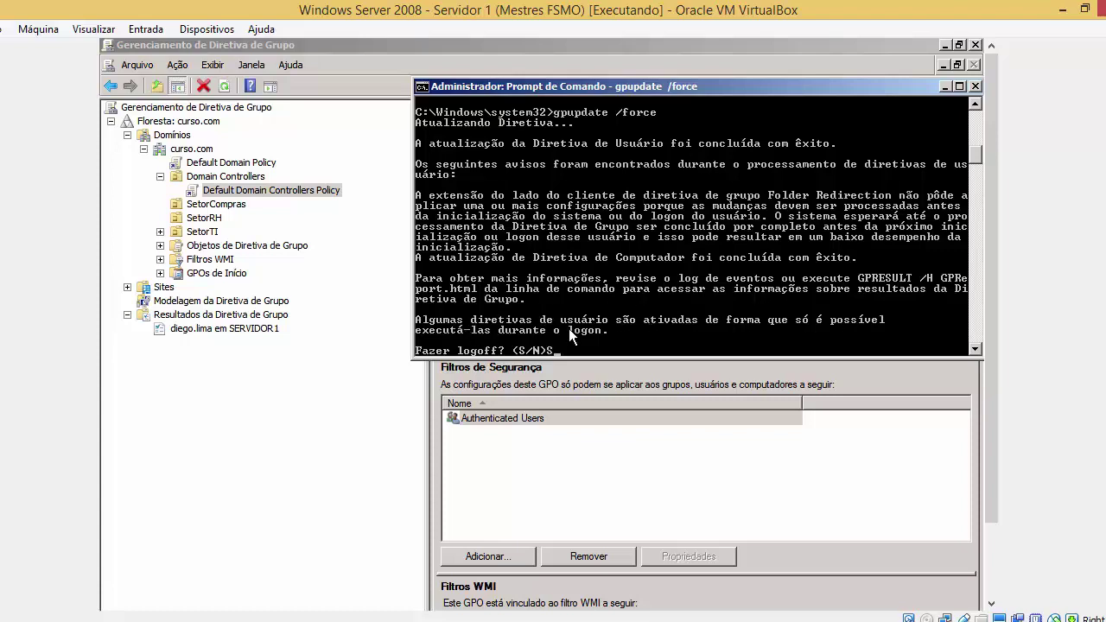
{"action": "key", "text": "Return"}
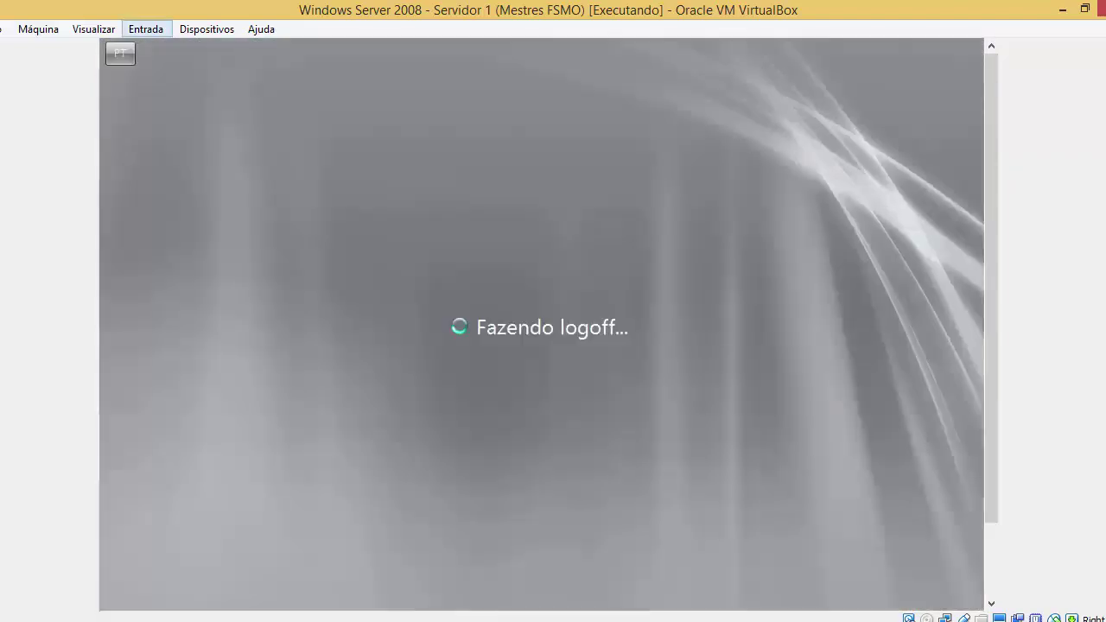
Send Ctrl-Alt-Del to the VM and log back on with the user's password, retrying after the wrong-password error
{"action": "left_click", "coordinate": [146, 28]}
{"action": "mouse_move", "coordinate": [168, 49]}
{"action": "left_click", "coordinate": [333, 76]}
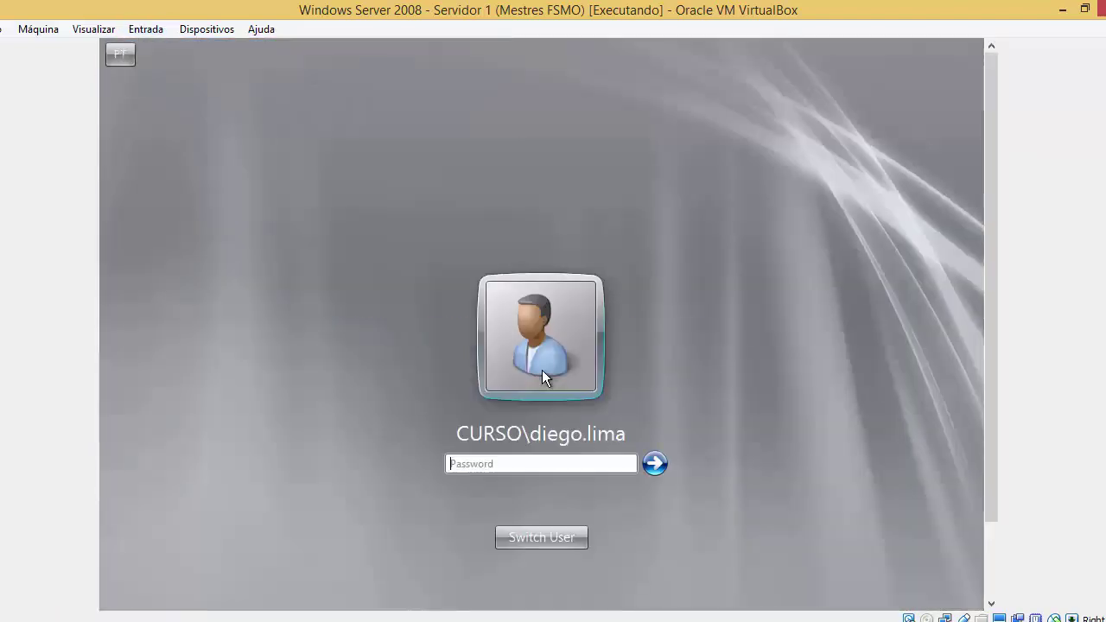
{"action": "type", "text": "••••••"}
{"action": "key", "text": "BackSpace"}
{"action": "key", "text": "BackSpace"}
{"action": "key", "text": "BackSpace"}
{"action": "key", "text": "BackSpace"}
{"action": "type", "text": "••"}
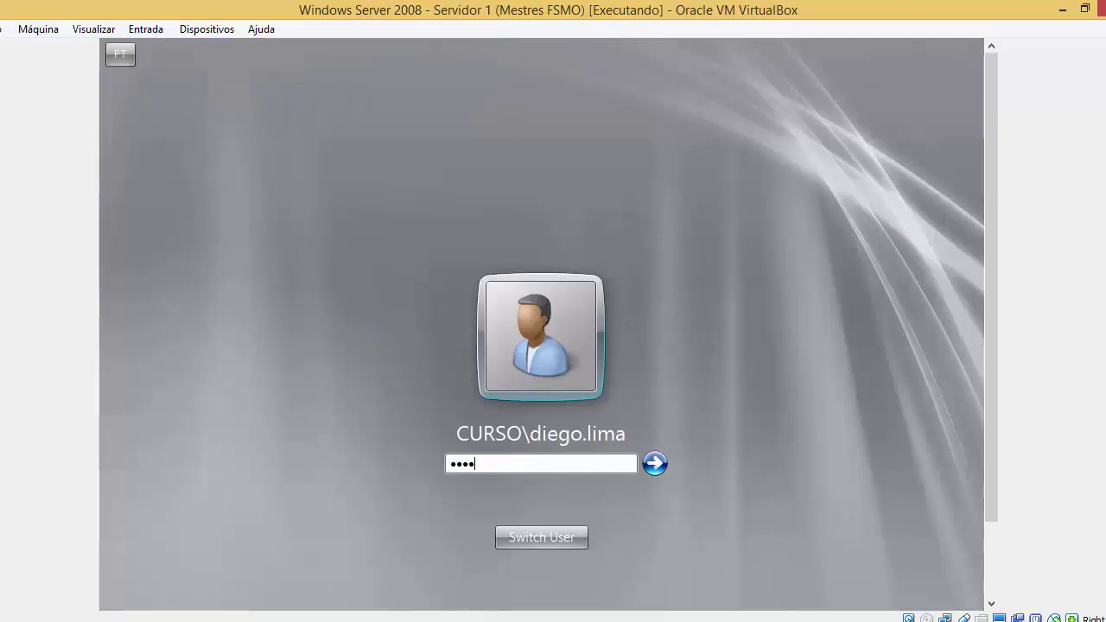
{"action": "type", "text": "•••"}
{"action": "key", "text": "Return"}
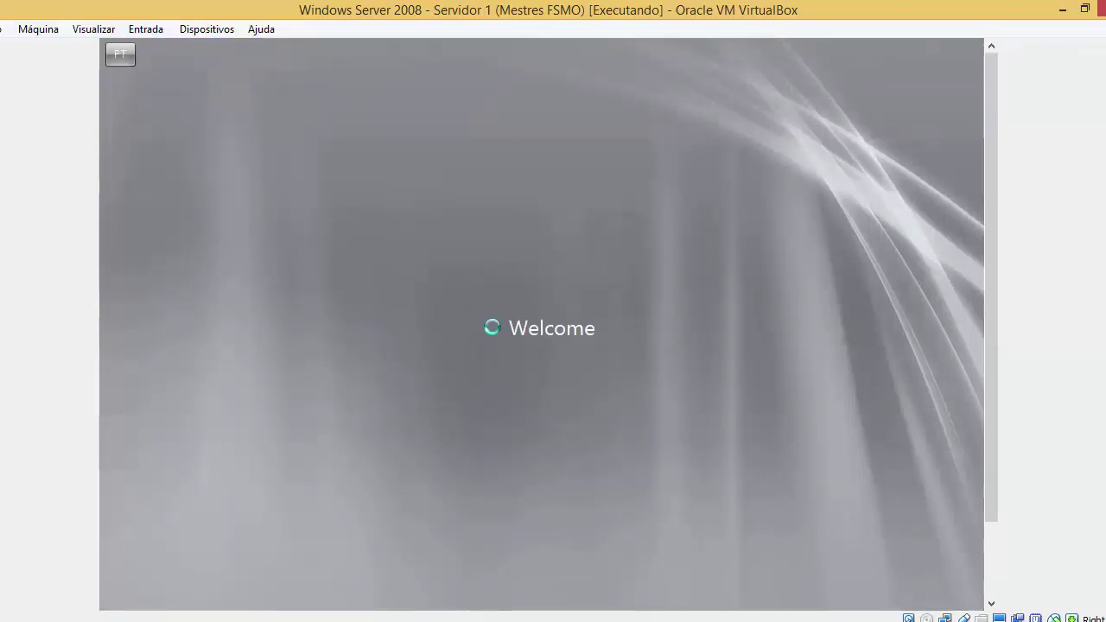
{"action": "key", "text": "Return"}
{"action": "type", "text": "•••••"}
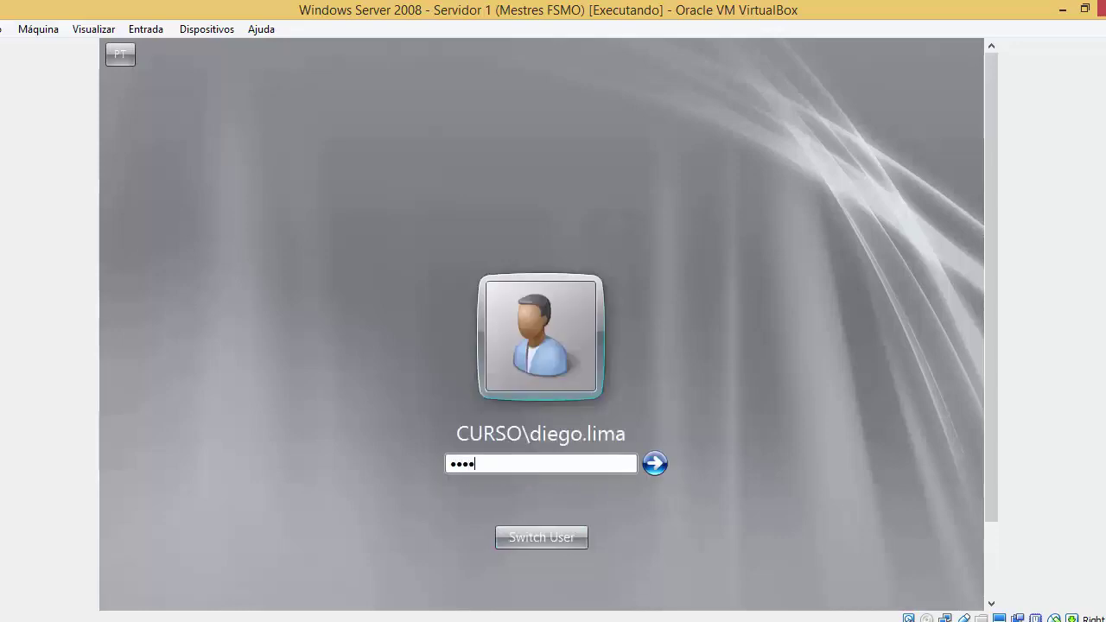
{"action": "type", "text": "•••"}
{"action": "key", "text": "Return"}
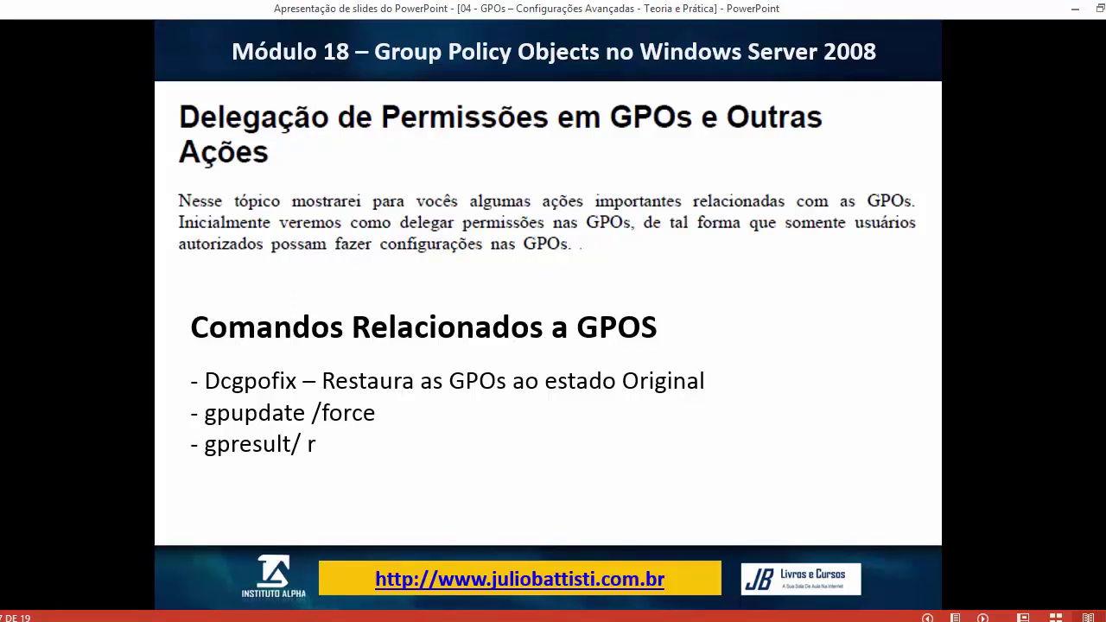
Check the VM while user settings apply, then switch back to the PowerPoint slides
{"action": "mouse_move", "coordinate": [243, 620]}
{"action": "left_click", "coordinate": [340, 559]}
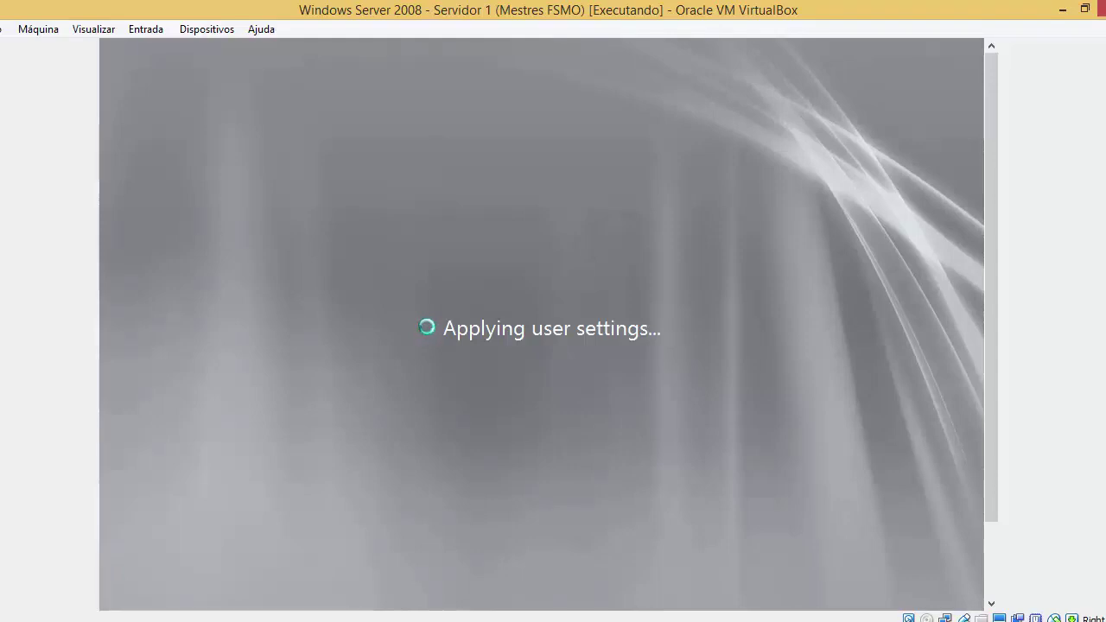
{"action": "left_click", "coordinate": [403, 620]}
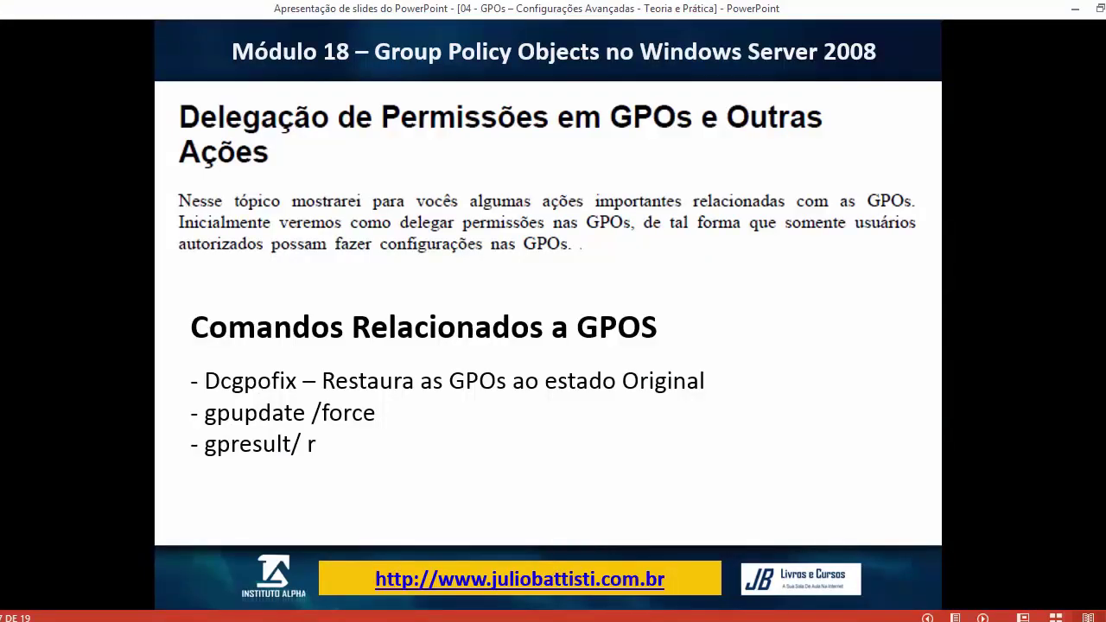
Open a Command Prompt in the VM and run gpresult /r
{"action": "mouse_move", "coordinate": [243, 615]}
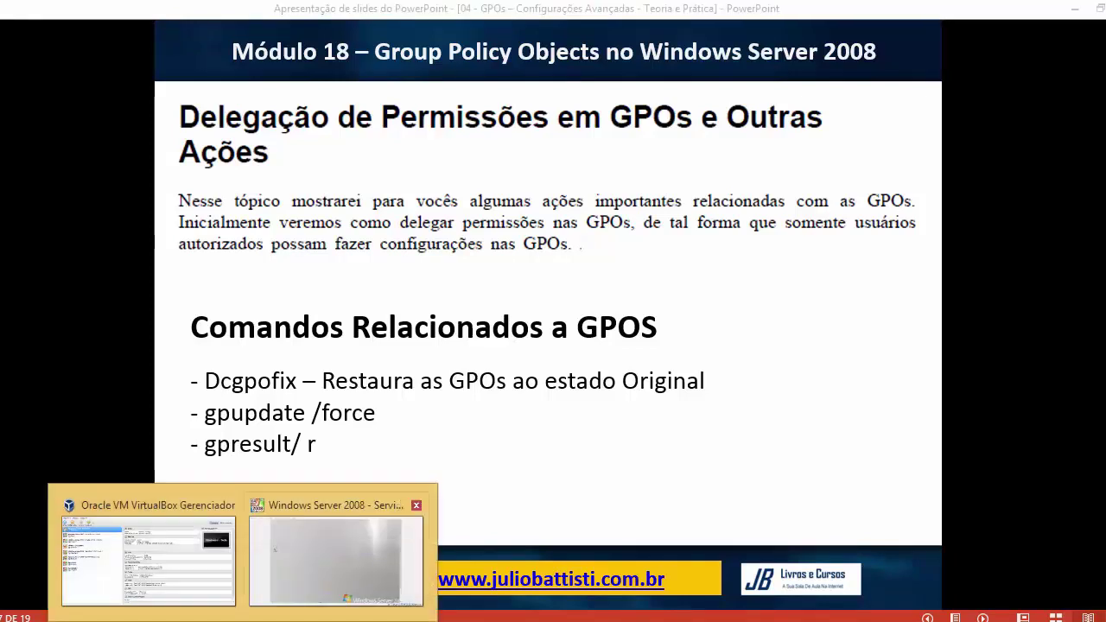
{"action": "left_click", "coordinate": [312, 545]}
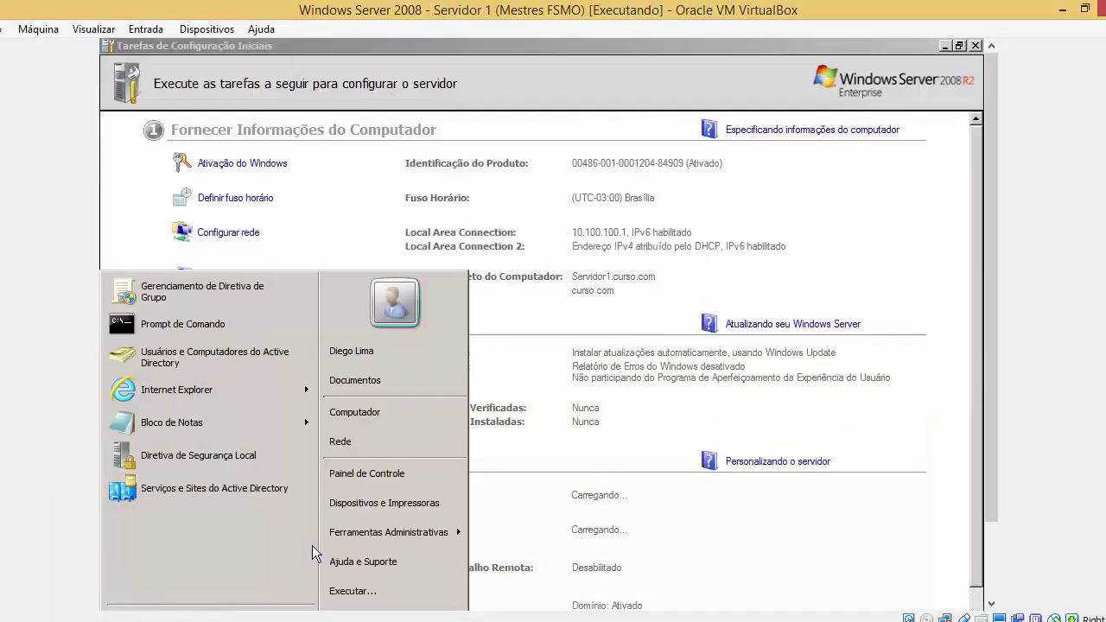
{"action": "left_click", "coordinate": [197, 327]}
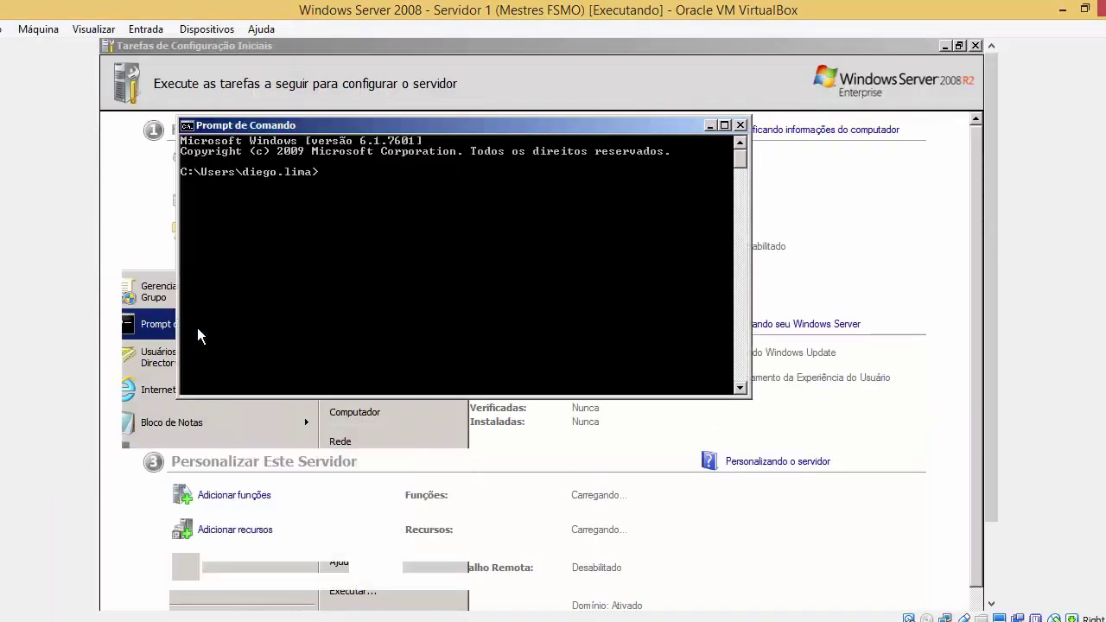
{"action": "type", "text": "gpresult"}
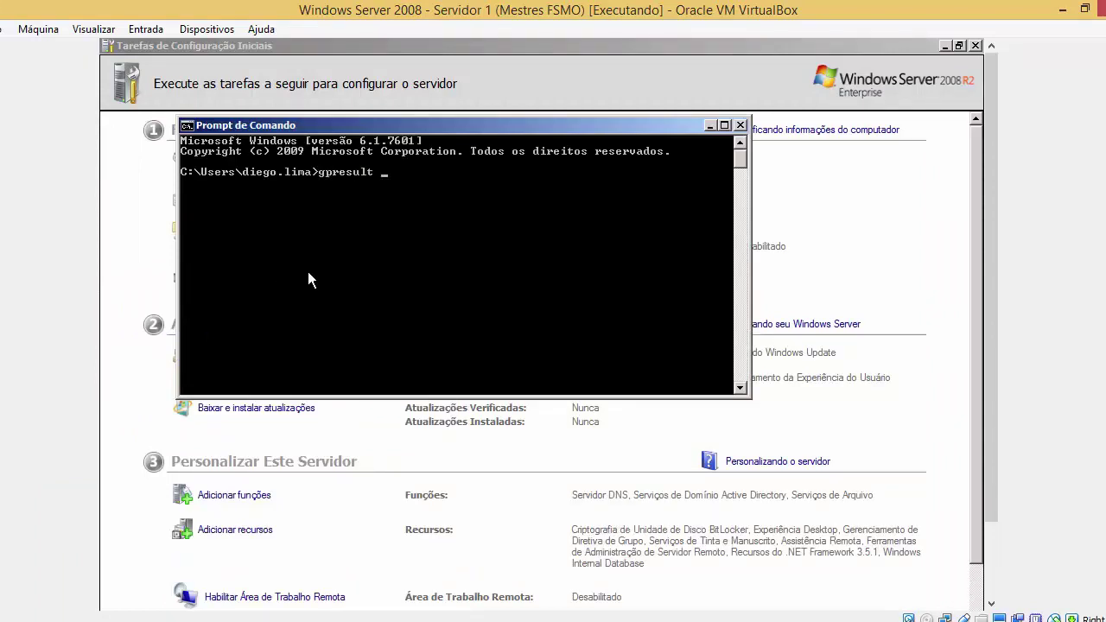
{"action": "type", "text": " /r"}
{"action": "key", "text": "Return"}
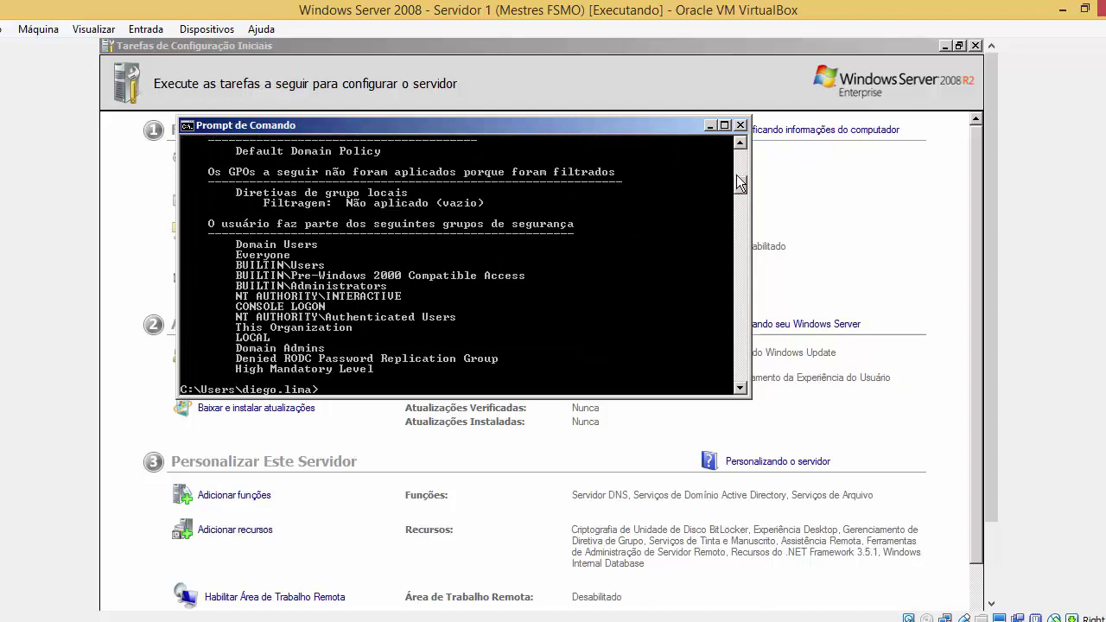
Scroll the gpresult output down to 'Objetos de diretiva de grupo aplicados', showing Default Domain Policy
{"action": "left_click_drag", "start_coordinate": [739, 183], "coordinate": [743, 159]}
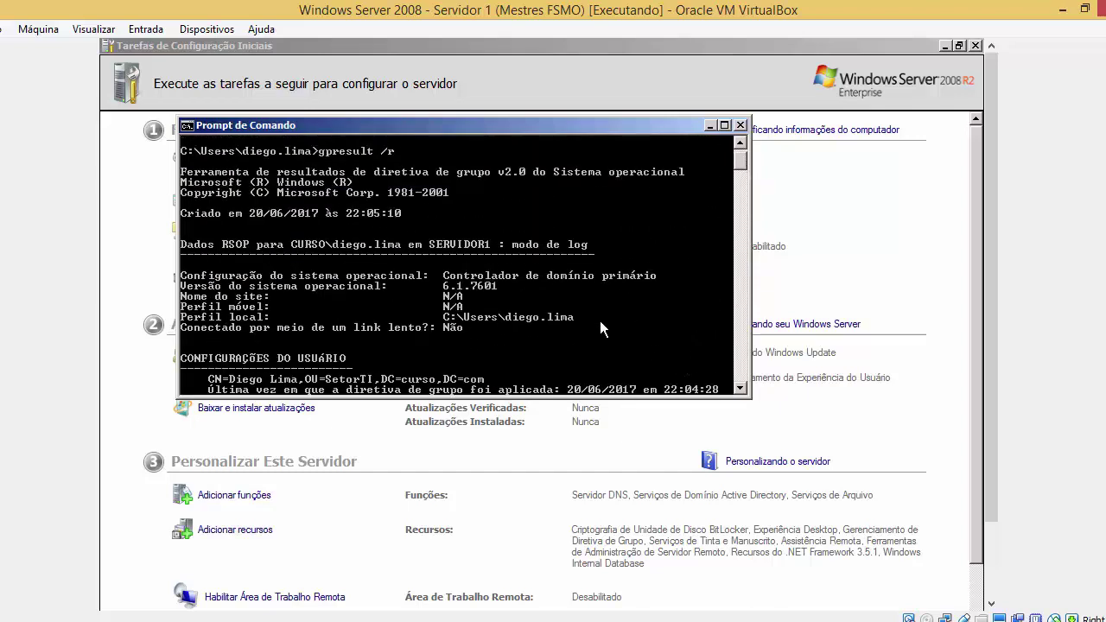
{"action": "key", "text": "super"}
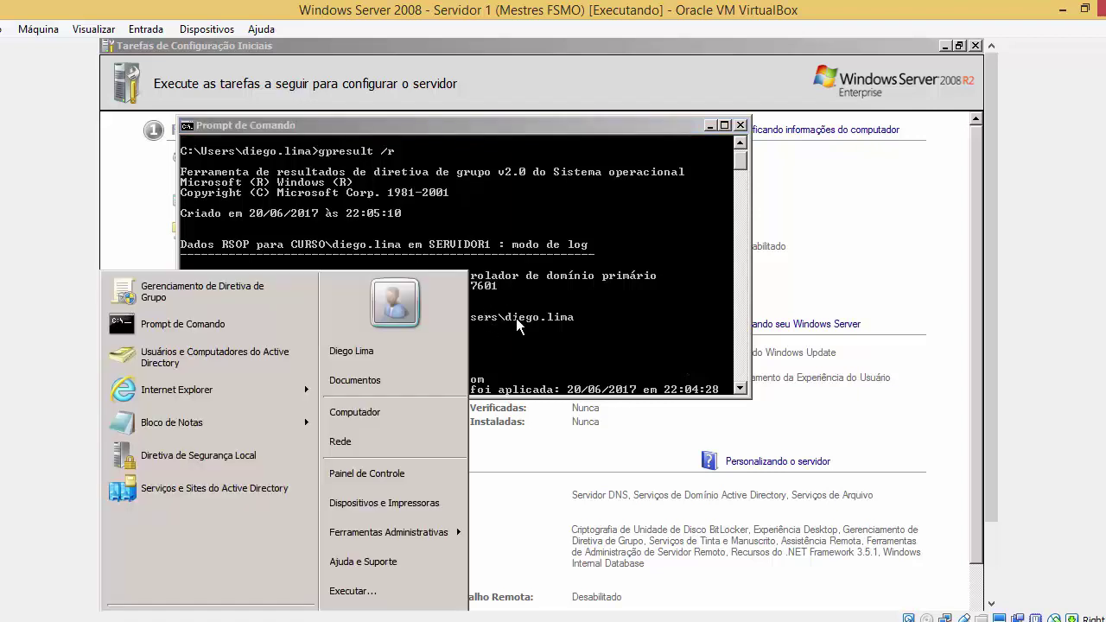
{"action": "left_click", "coordinate": [472, 297]}
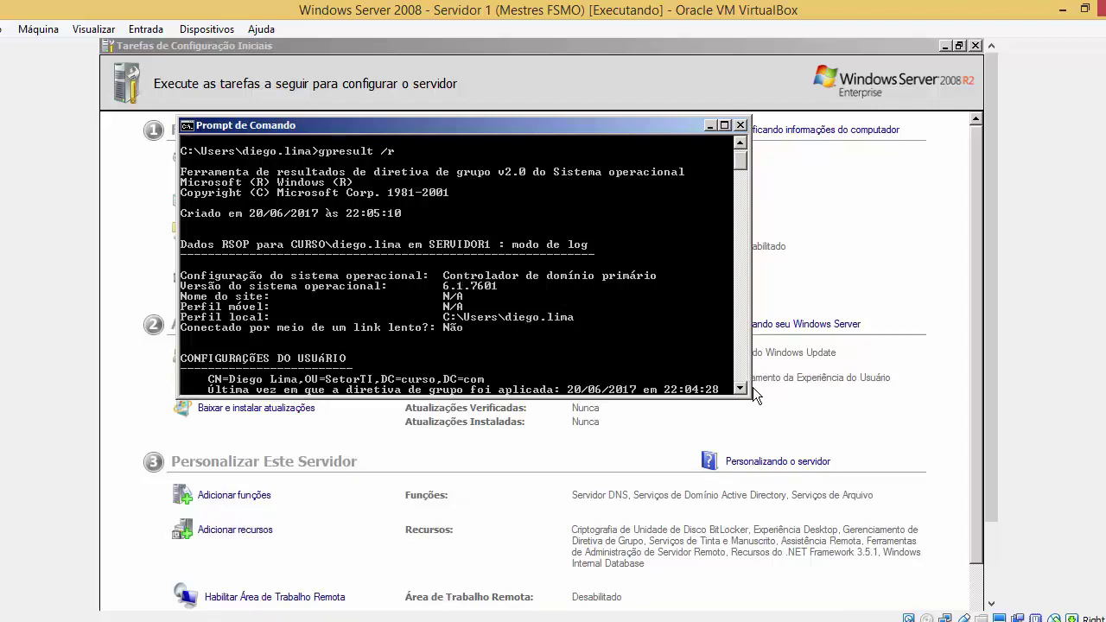
{"action": "scroll", "coordinate": [744, 392], "scroll_direction": "down", "scroll_amount": 5}
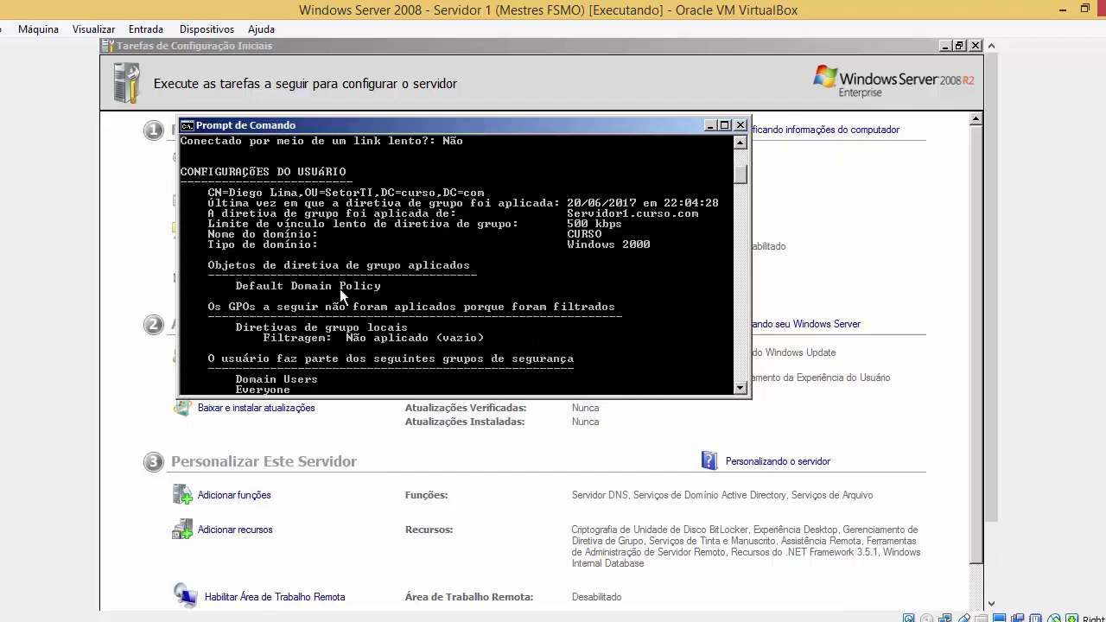
{"action": "scroll", "coordinate": [741, 386], "scroll_direction": "down", "scroll_amount": 4}
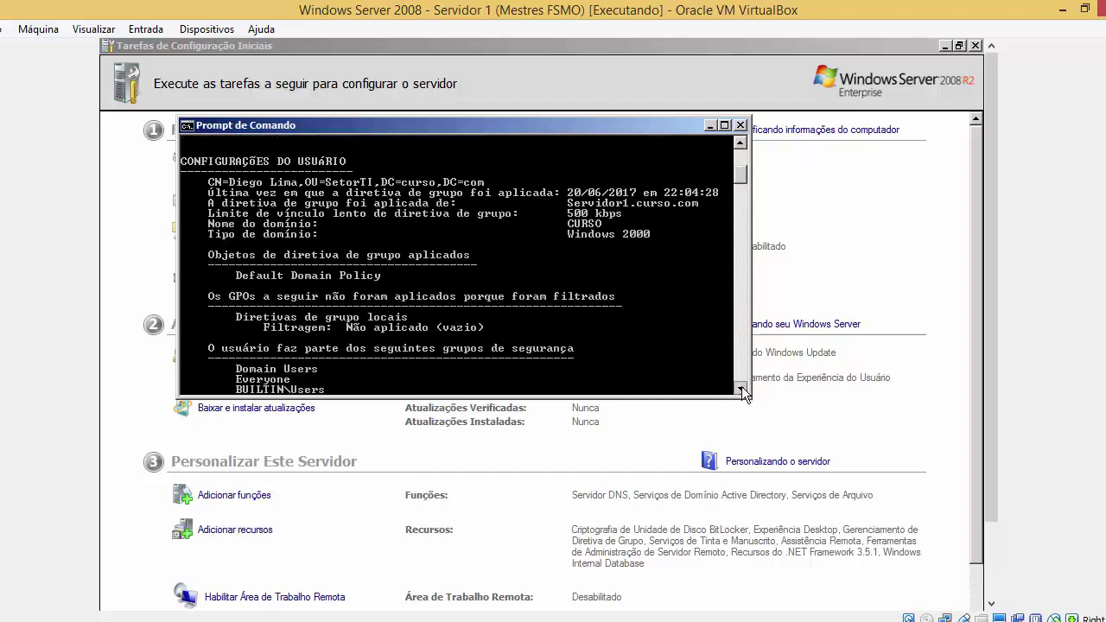